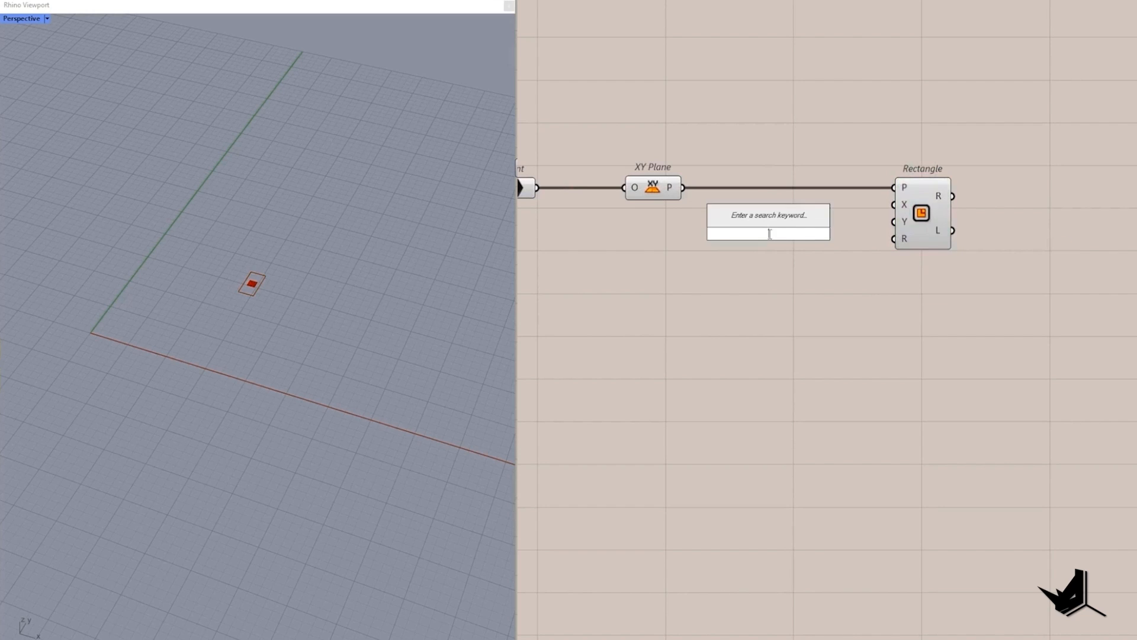
- Add number sliders of 15 and 33 and connect them to the Rectangle's X and Y sizes
type("15")
key("Return")
double_click(810, 260)
type("33")
key("Return")
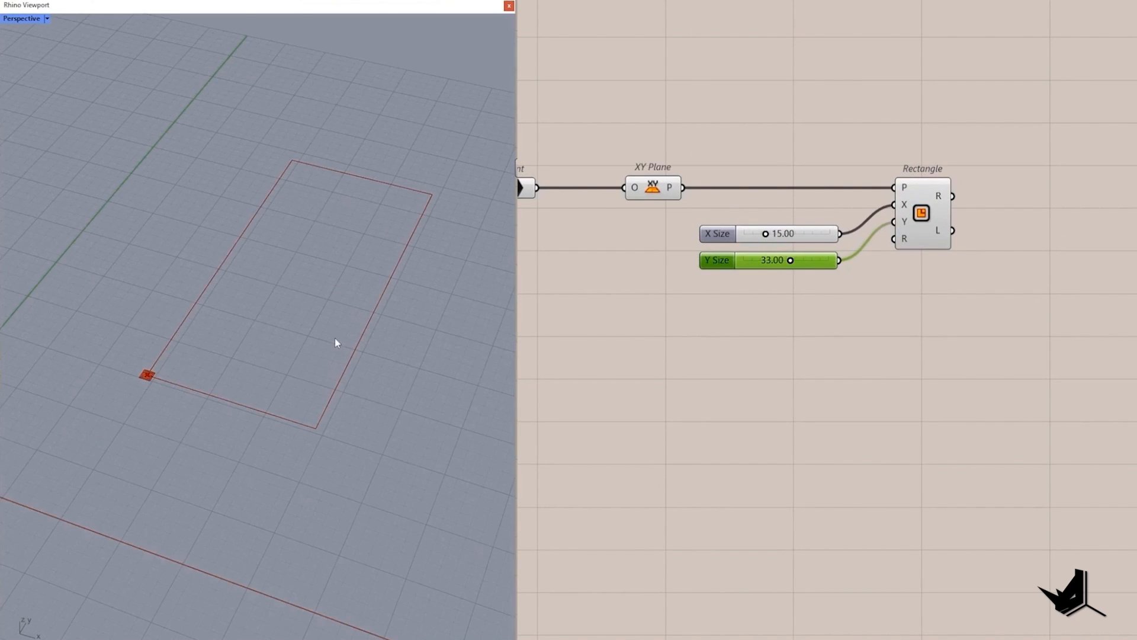
- Add a Populate 2D component fed by the rectangle, with a number slider of 10 as its count
right_click_drag(901, 222, 771, 249)
double_click(990, 256)
type("pop")
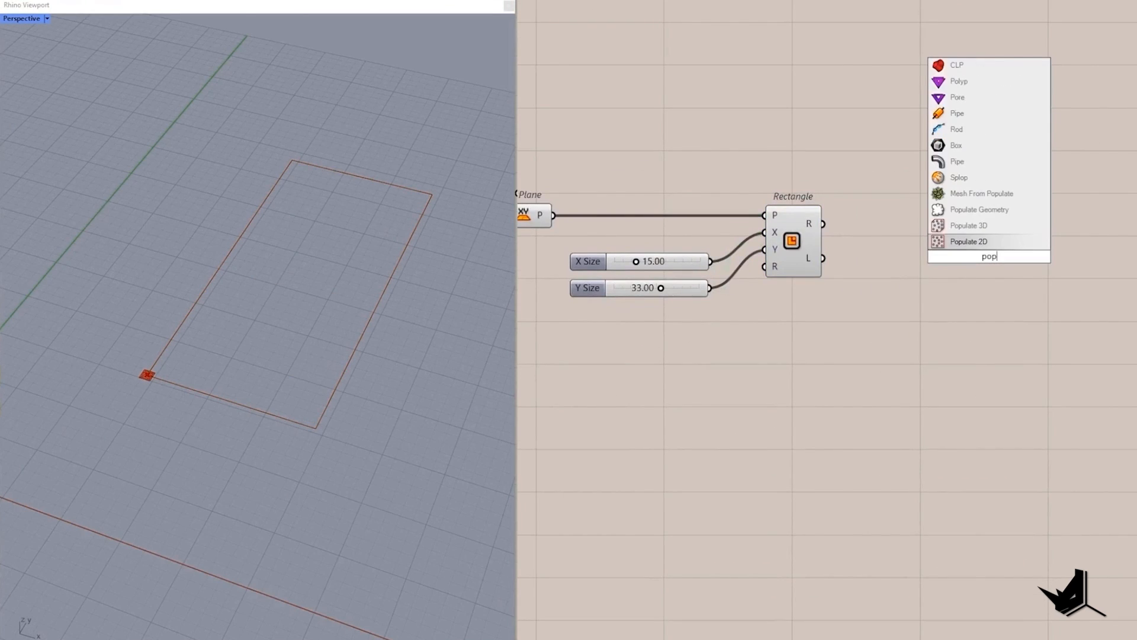
left_click(974, 242)
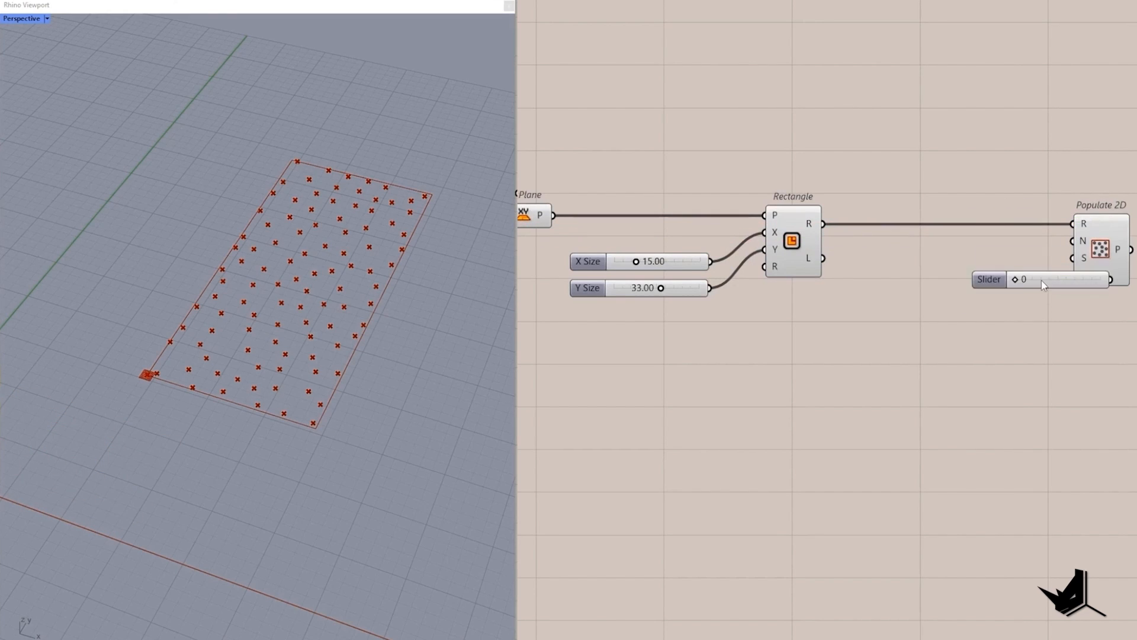
key("Return")
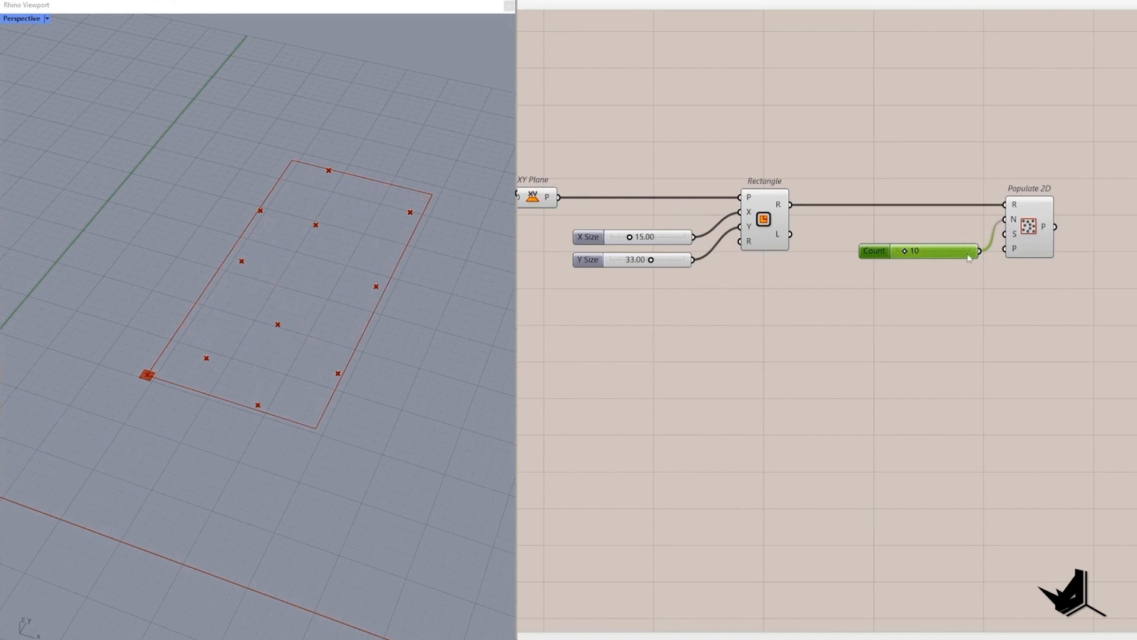
- Duplicate the count slider, connect the copy to the Populate 2D seed and set it to 71
left_click_drag(969, 258, 946, 265)
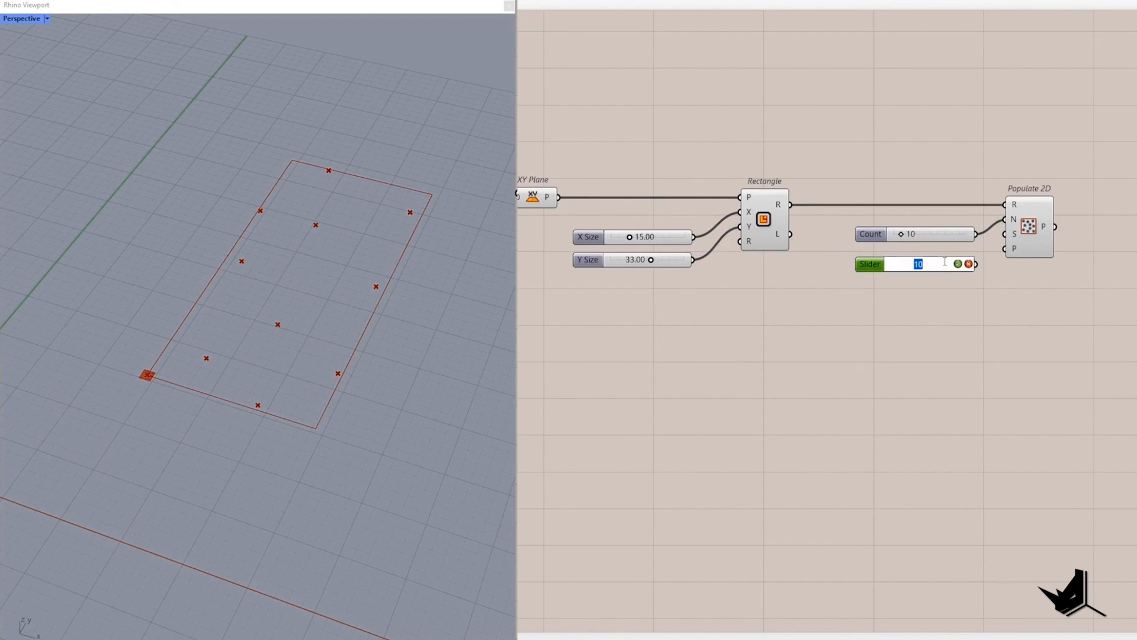
left_click(958, 263)
left_click_drag(975, 264, 1005, 234)
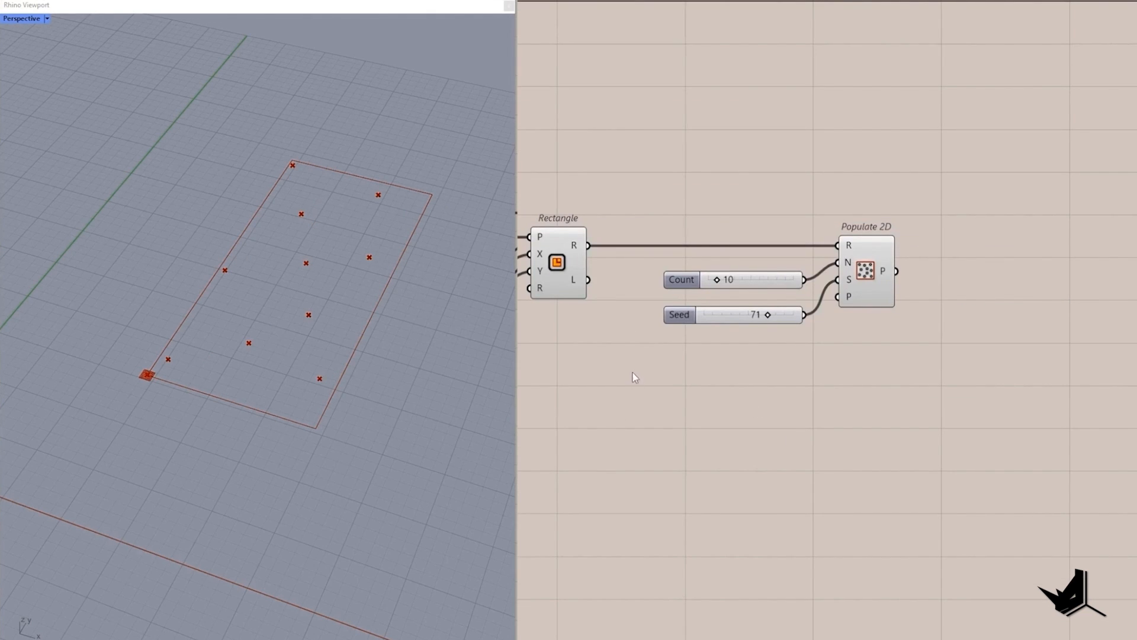
- Add a planar Voronoi component and feed it the Populate 2D points
double_click(982, 329)
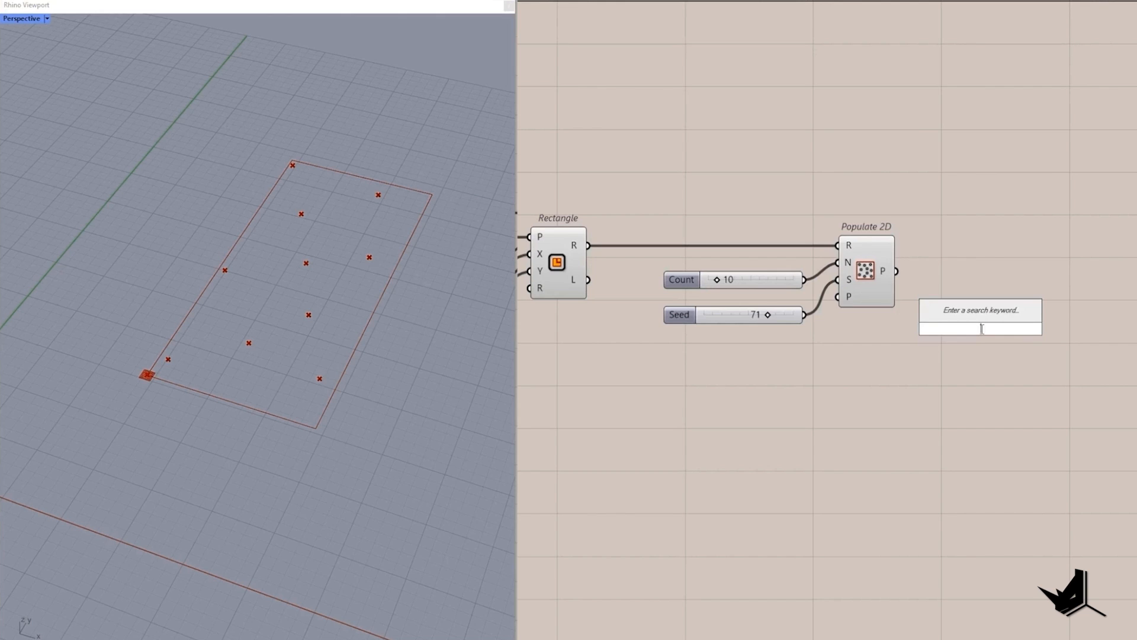
type("voro")
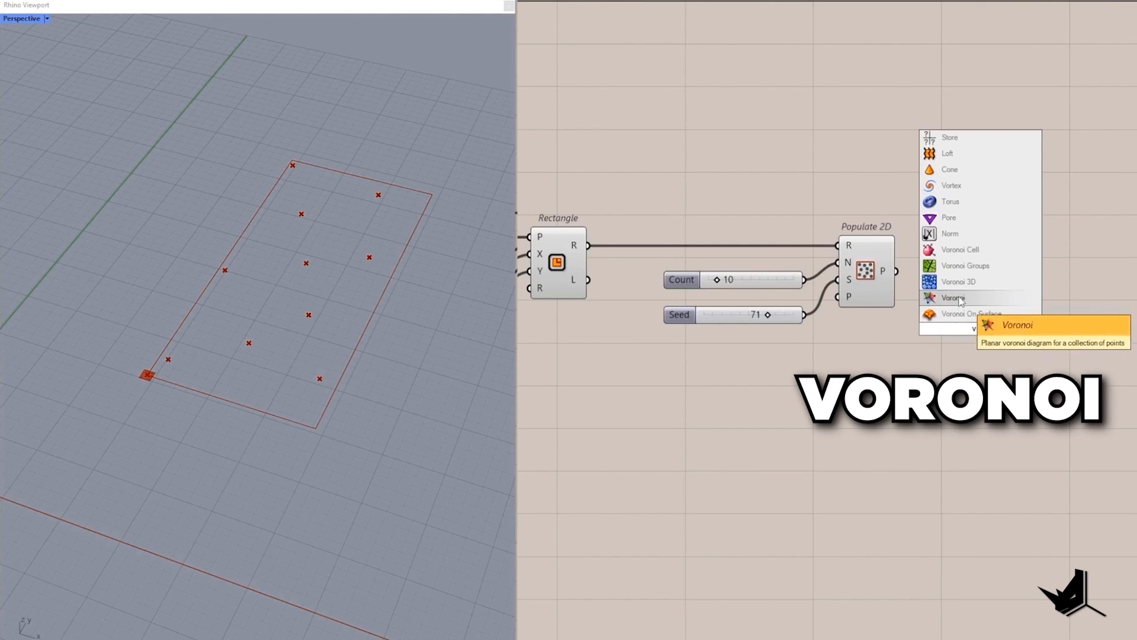
left_click(953, 322)
left_click_drag(949, 306, 950, 303)
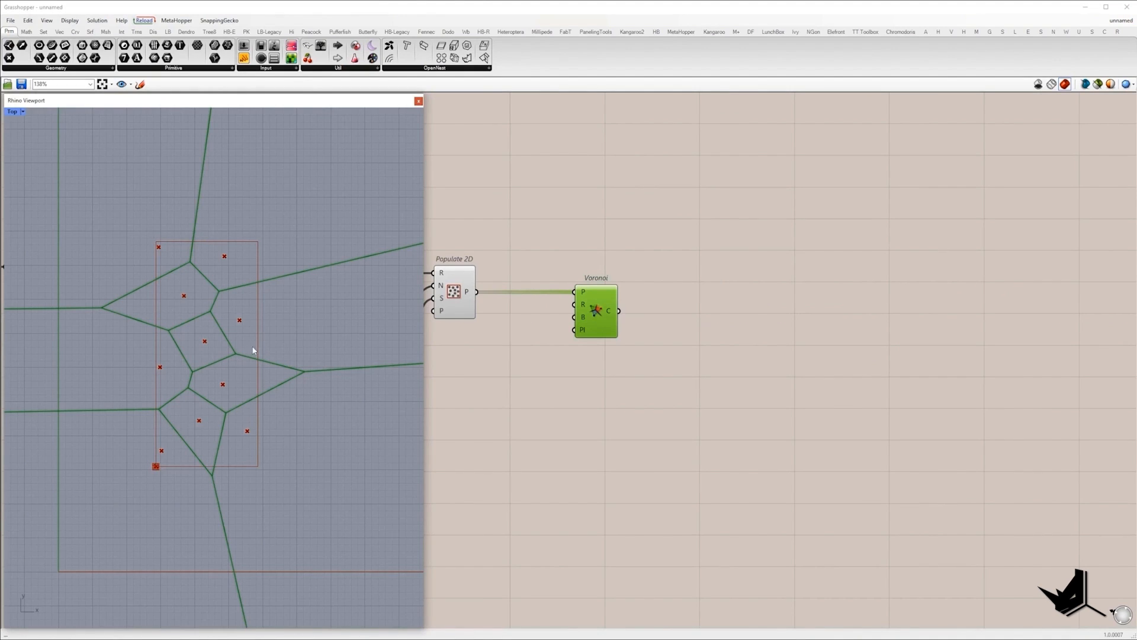
- Add a Trim with Region component and connect the Voronoi cells as its curves
right_click_drag(521, 351, 681, 350)
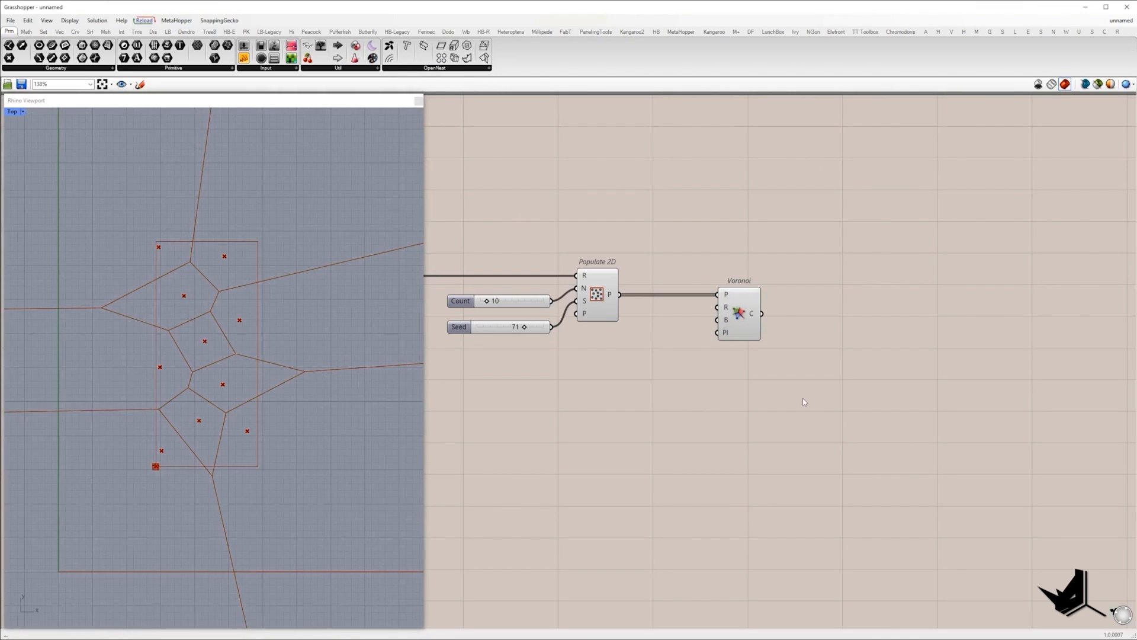
double_click(803, 398)
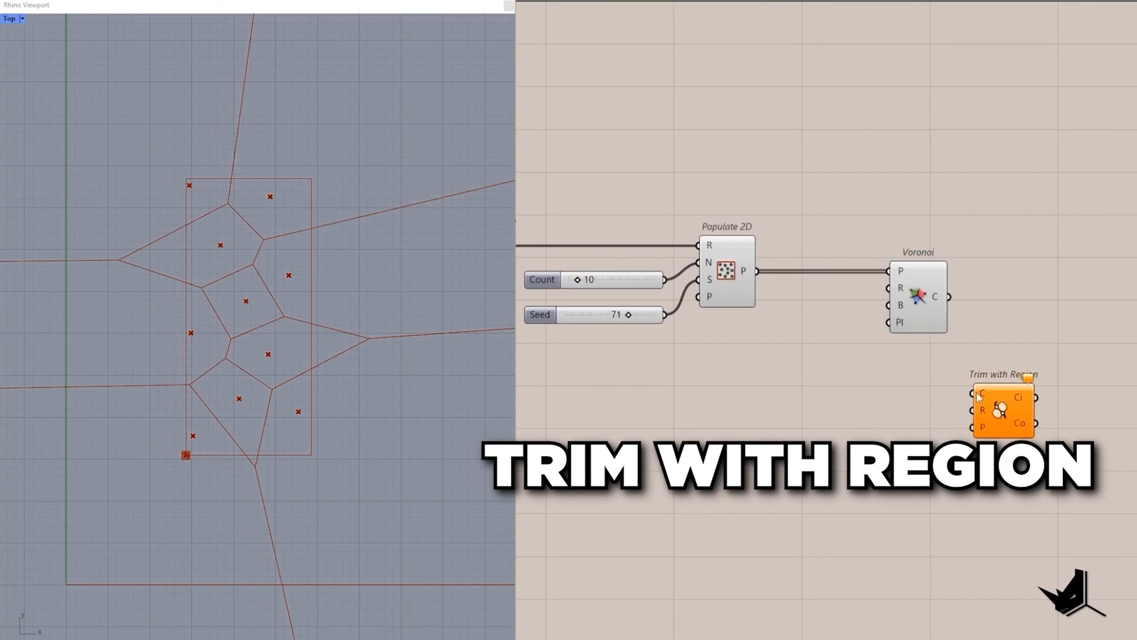
left_click_drag(780, 385, 762, 313)
left_click_drag(877, 229, 961, 357)
left_click_drag(1001, 413, 1068, 454)
- Connect the Rectangle output to the region input of Trim with Region
scroll(1069, 453, "down", 1)
scroll(933, 443, "up", 2)
mouse_move(1068, 454)
right_mouse_down()
mouse_move(943, 441)
mouse_move(1052, 441)
right_mouse_up()
left_click_drag(1039, 437, 778, 235)
scroll(971, 373, "down", 3)
scroll(883, 355, "up", 2)
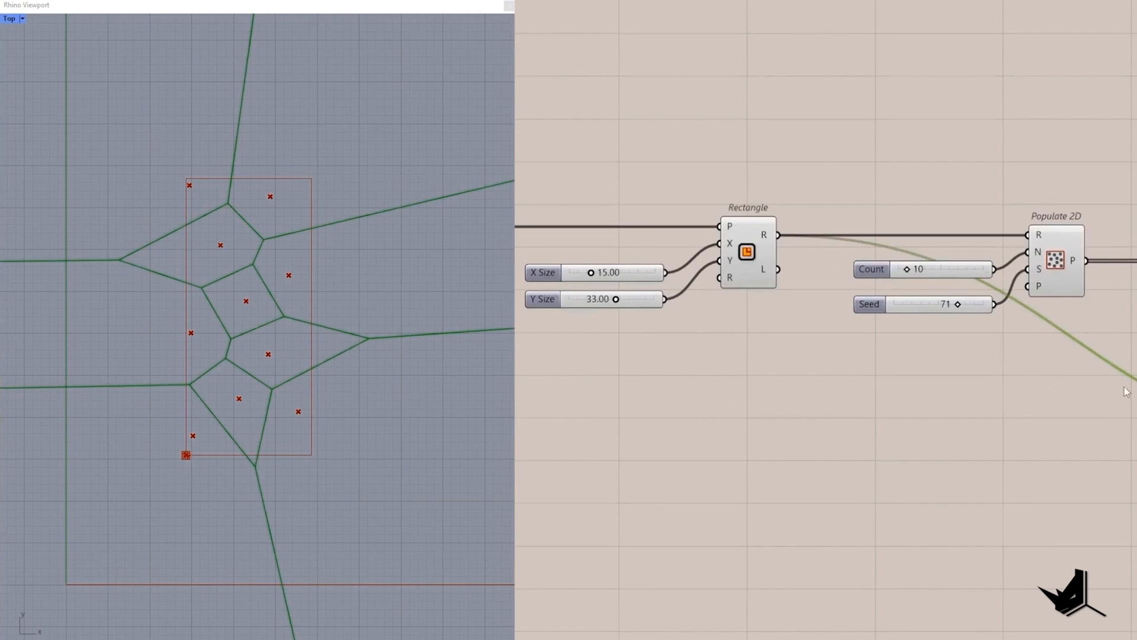
double_click(1129, 375)
left_click_drag(1128, 376, 977, 440)
right_click_drag(1126, 415, 460, 384)
- Add a Curve parameter and connect the inside curves output of Trim with Region to it
double_click(836, 326)
type("crv")
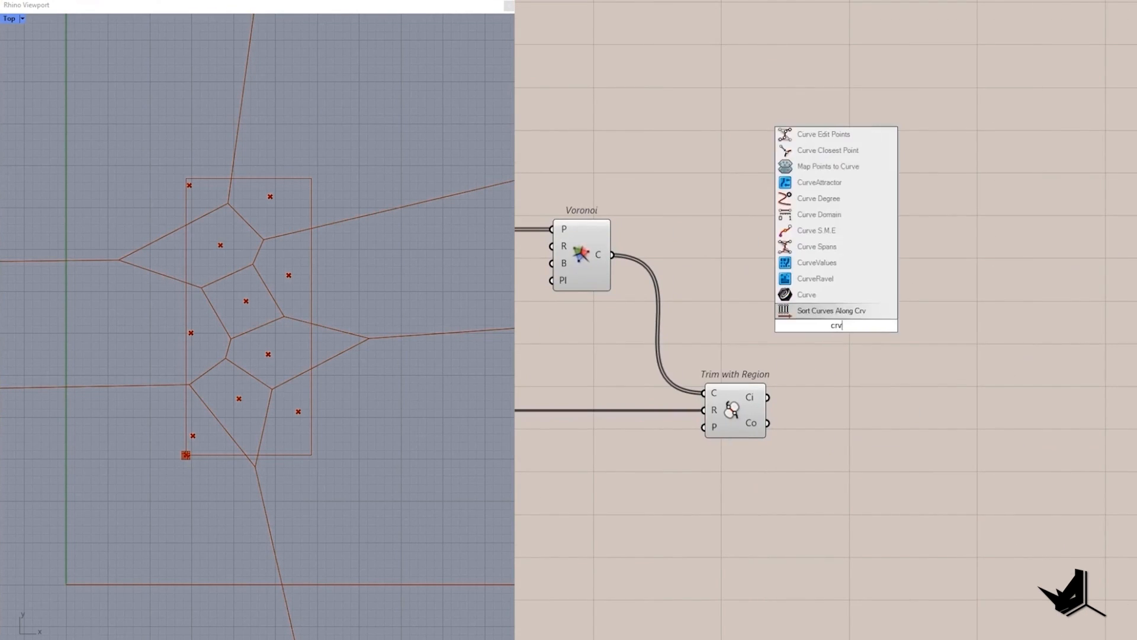
left_click(806, 294)
left_click_drag(767, 398, 856, 397)
- Turn off the preview of all components upstream of the Curve parameter and check its trimmed curves in the viewport
scroll(726, 363, "down", 8)
left_click_drag(734, 402, 533, 290)
middle_click(564, 245)
left_click(609, 267)
scroll(332, 391, "up", 6)
right_click_drag(333, 391, 437, 452)
scroll(770, 403, "up", 4)
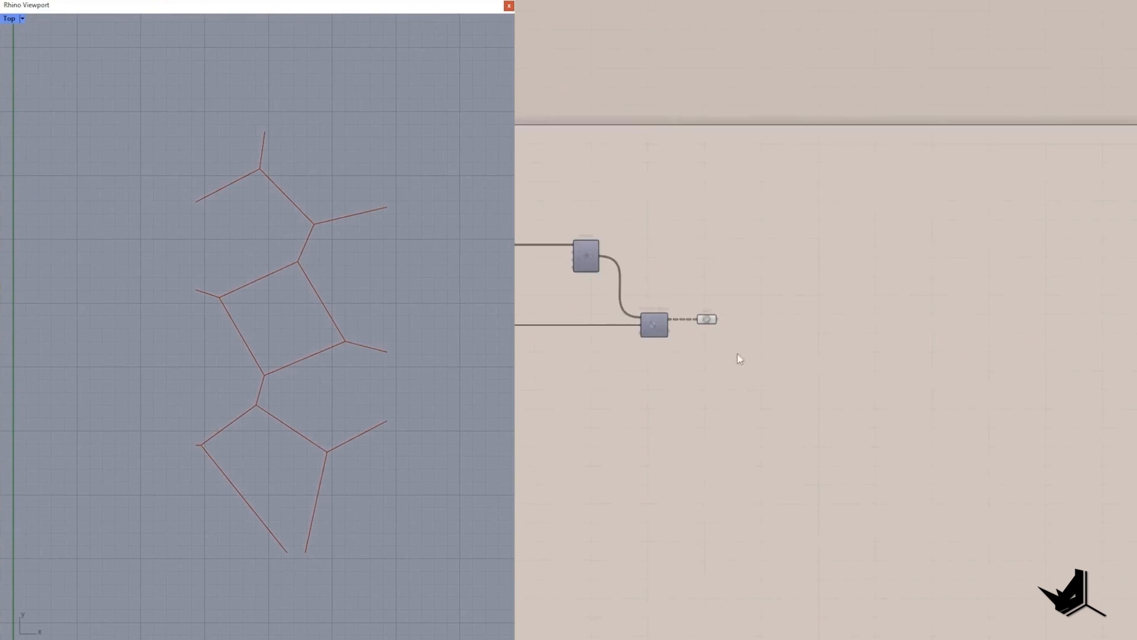
scroll(738, 355, "up", 3)
left_click(702, 325)
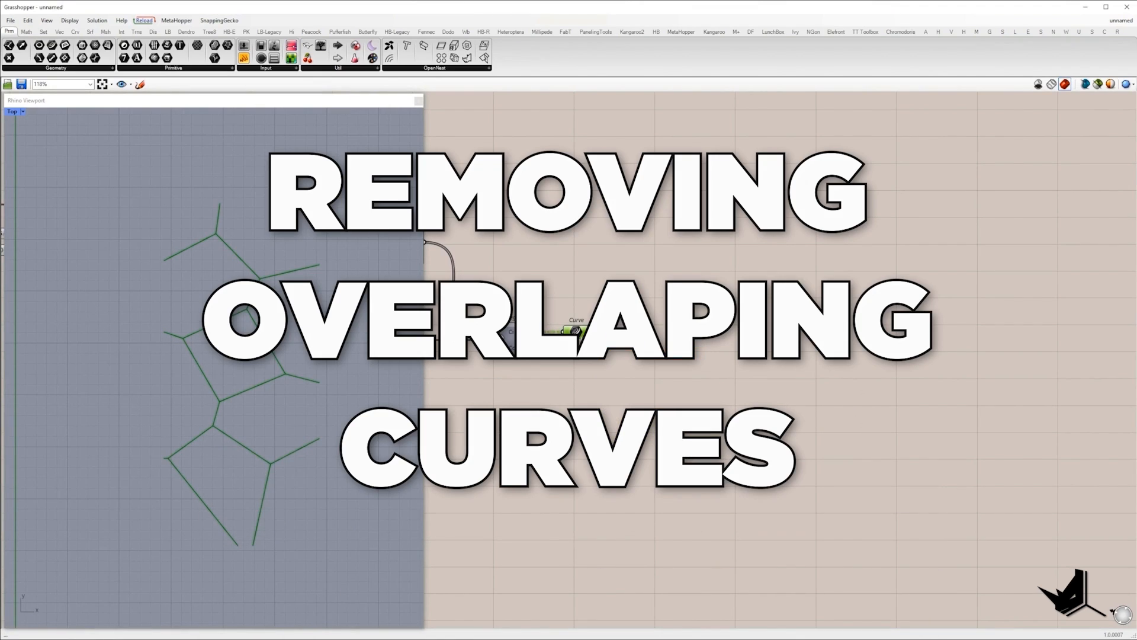
- Trace the neighbouring lower cells in red on a screen capture to illustrate their overlapping edges
left_click(622, 385)
key("Print")
left_click_drag(112, 170, 822, 571)
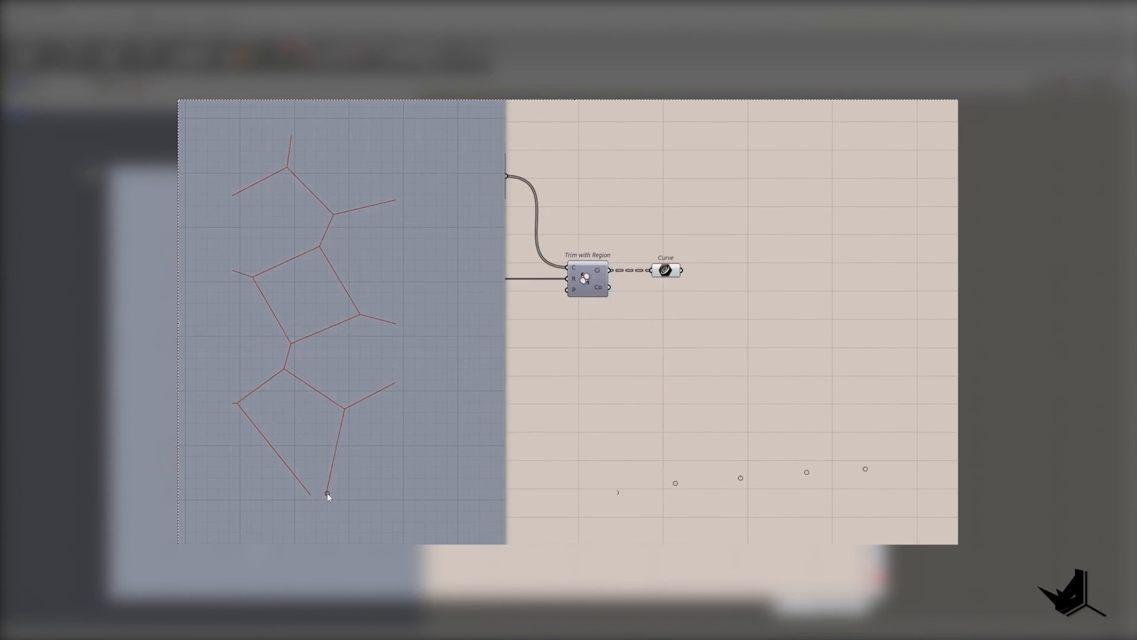
mouse_move(327, 493)
left_mouse_down()
mouse_move(343, 421)
mouse_move(392, 387)
left_mouse_up()
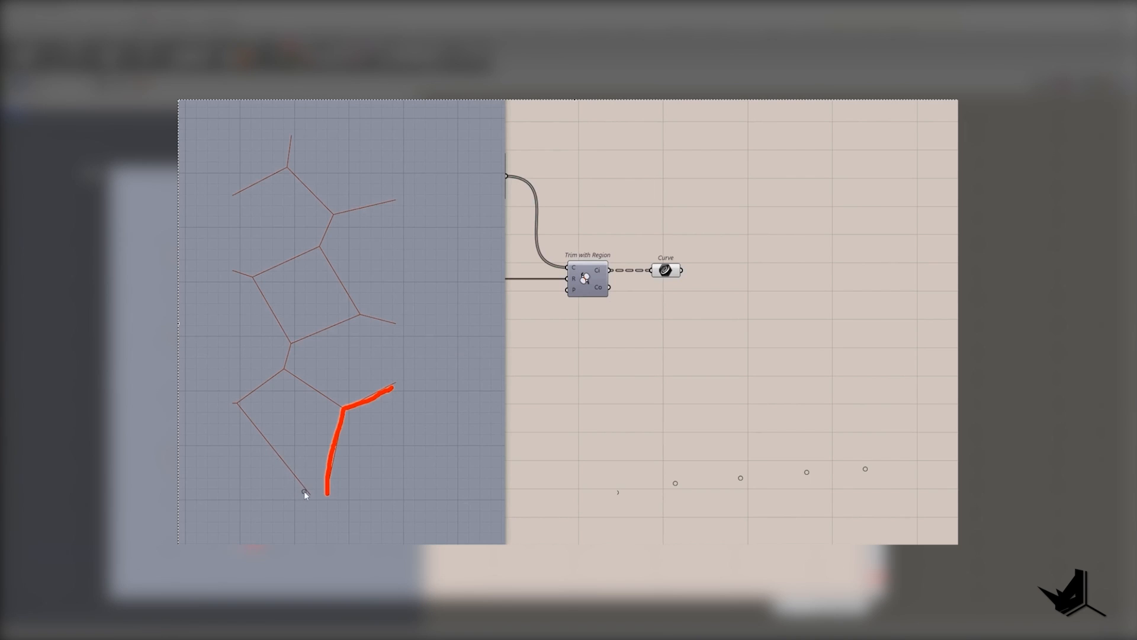
left_click_drag(306, 492, 246, 417)
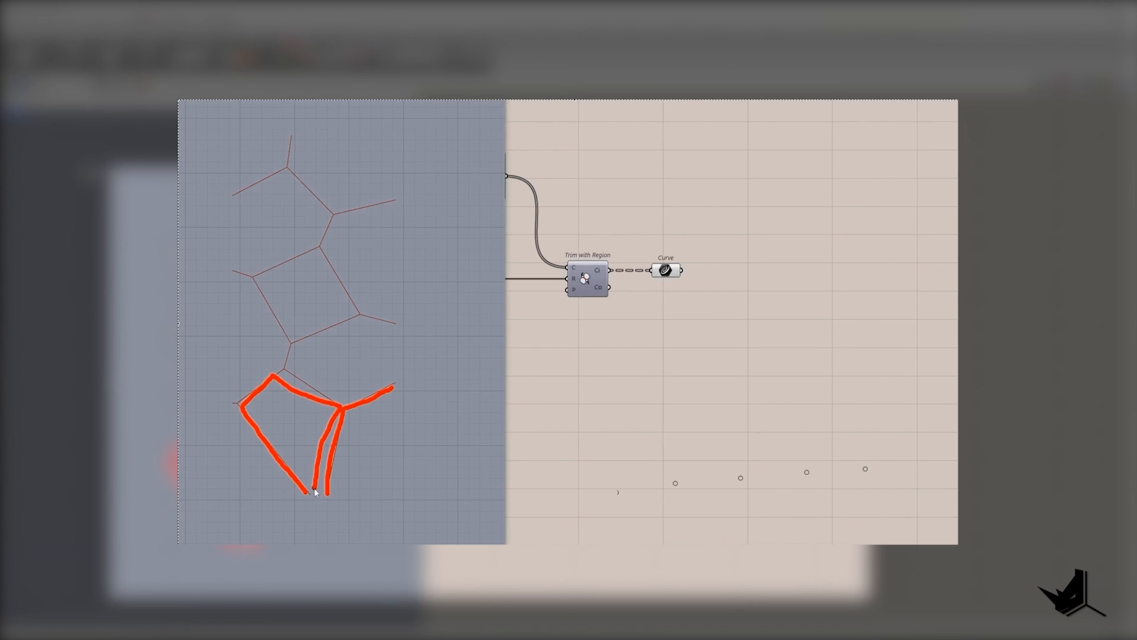
mouse_move(314, 495)
left_mouse_down()
mouse_move(341, 410)
mouse_move(296, 450)
mouse_move(346, 476)
left_mouse_up()
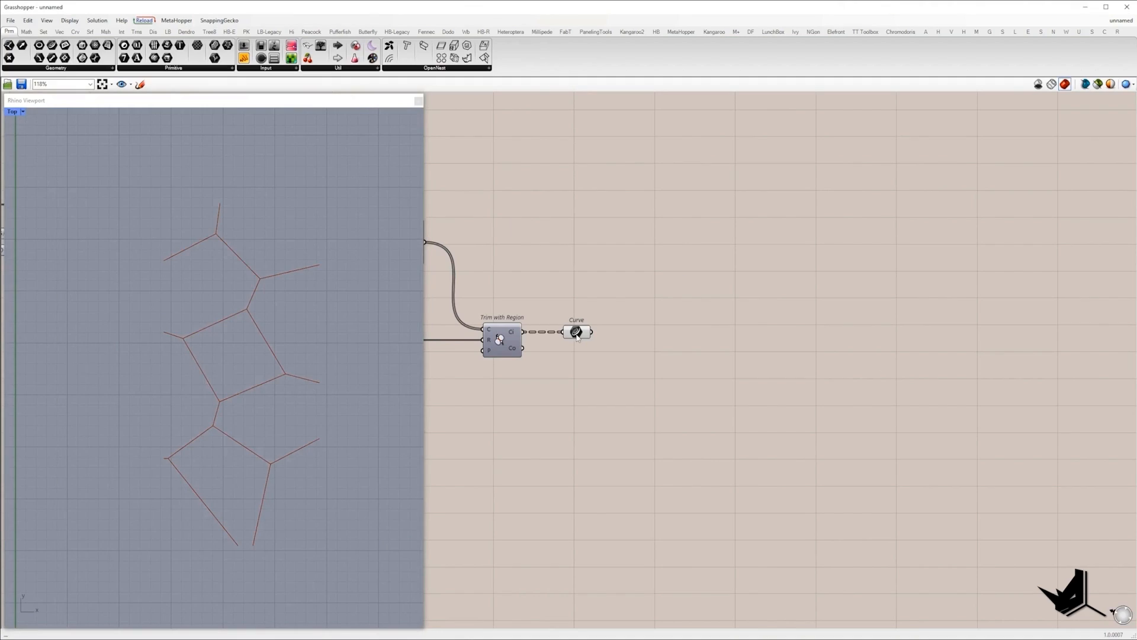
- Add an Explode component for curves and connect the Curve parameter to it
double_click(632, 335)
type("explode")
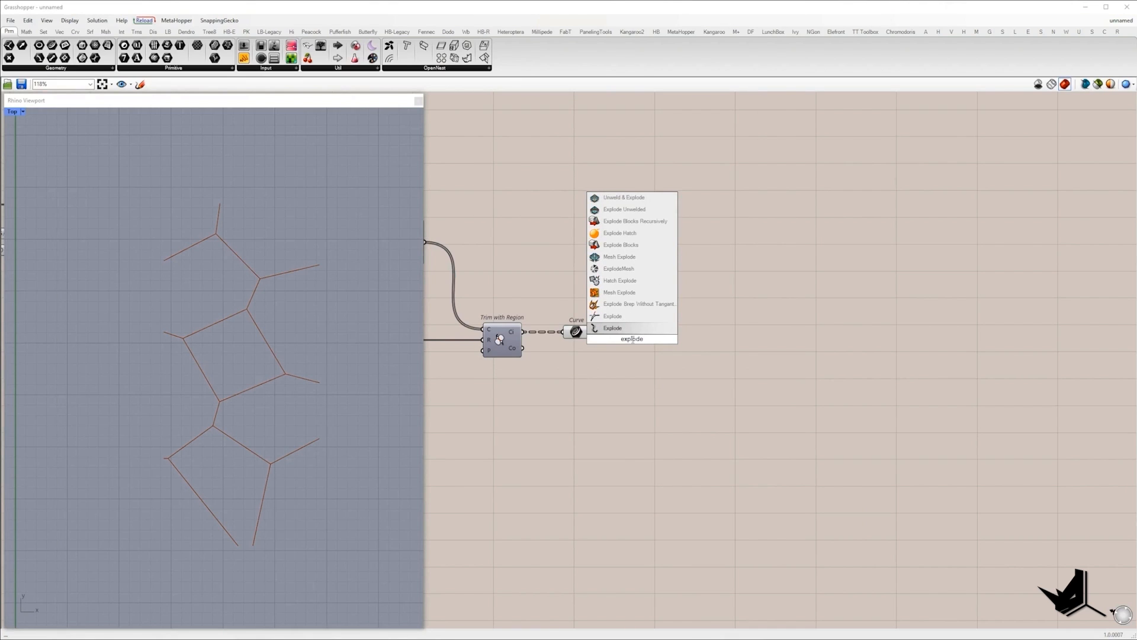
key("Return")
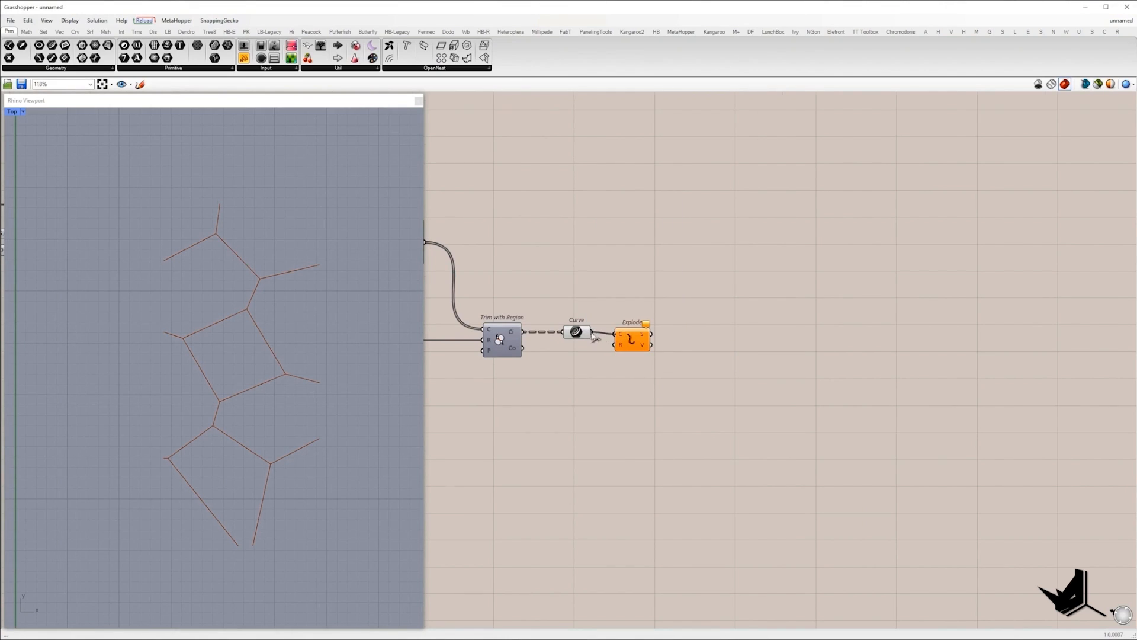
left_click_drag(594, 336, 615, 334)
- Flatten the segments output of the Explode component
scroll(646, 338, "up", 3)
left_click(632, 303)
right_click(645, 328)
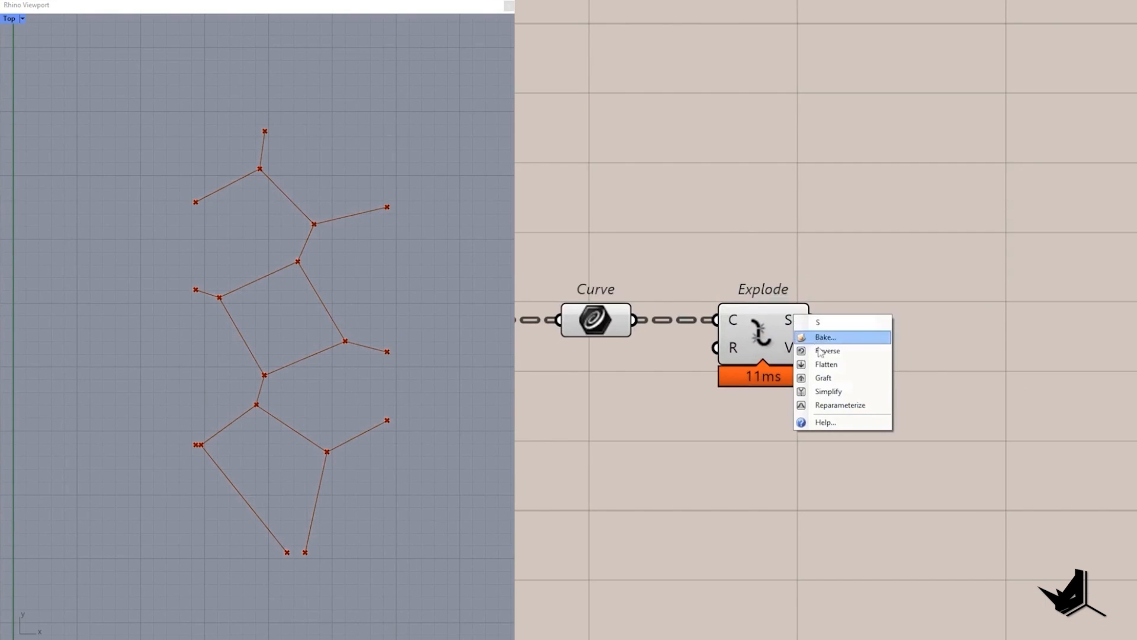
left_click(680, 363)
- Add a Curve Middle component, feed it the exploded segments and highlight its midpoints in the viewport
right_click_drag(836, 328, 782, 330)
scroll(794, 320, "down", 2)
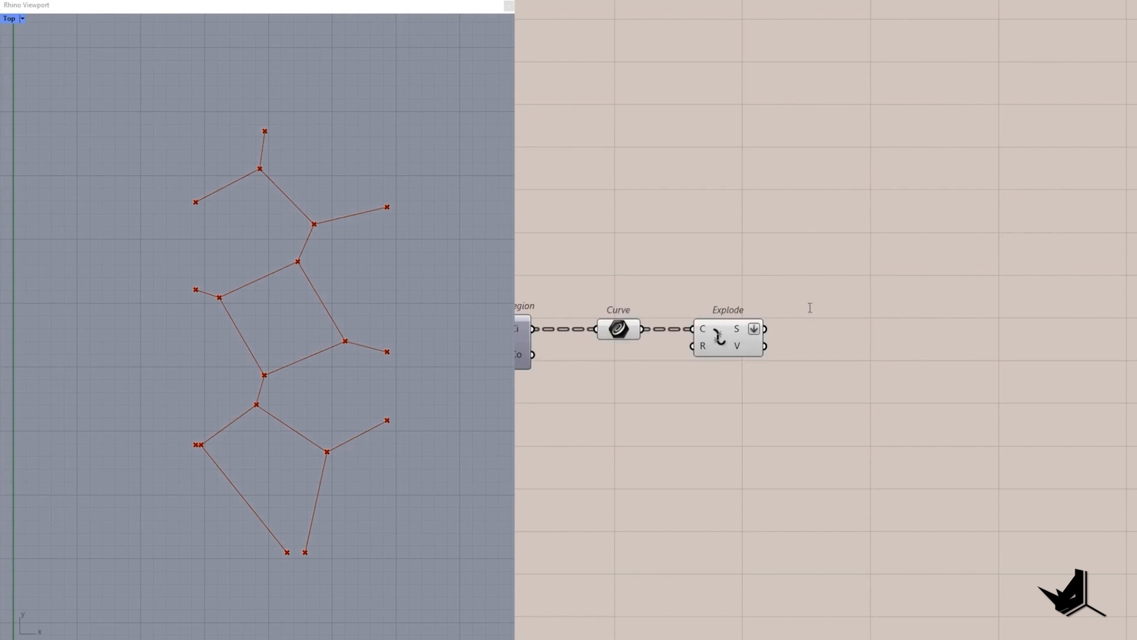
double_click(810, 308)
type("mid")
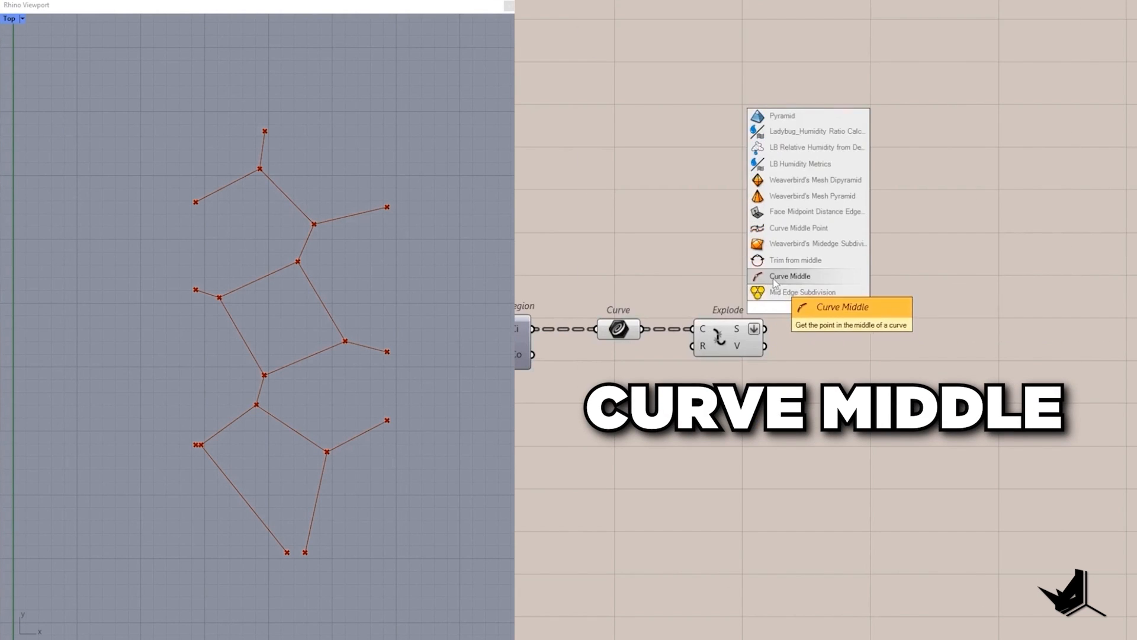
left_click(788, 276)
left_click_drag(778, 307, 764, 327)
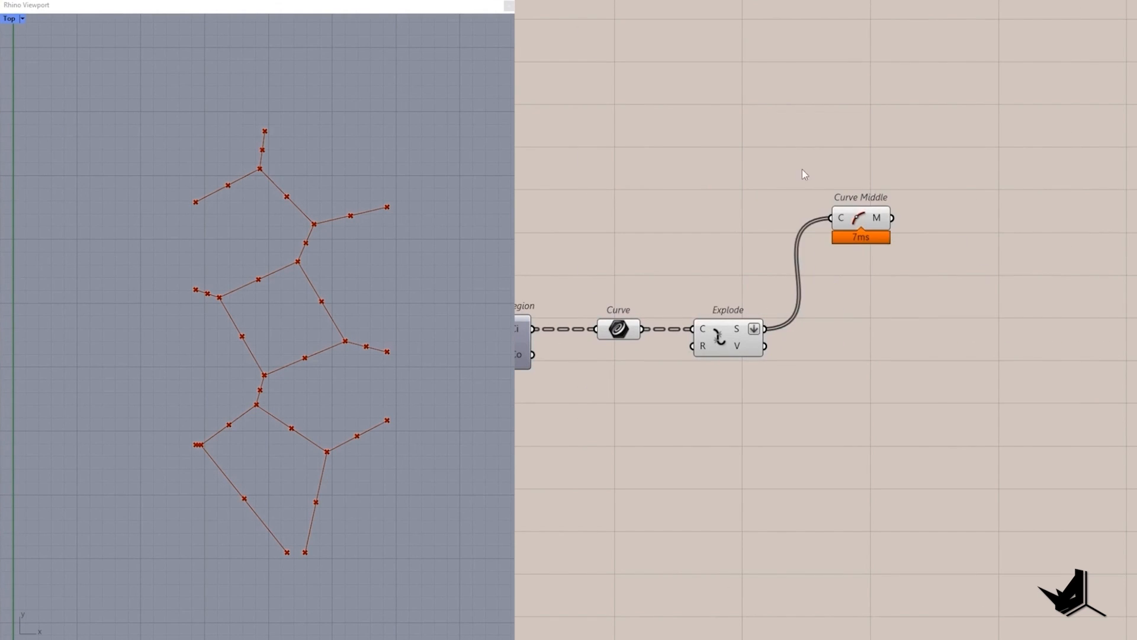
left_click_drag(786, 156, 962, 281)
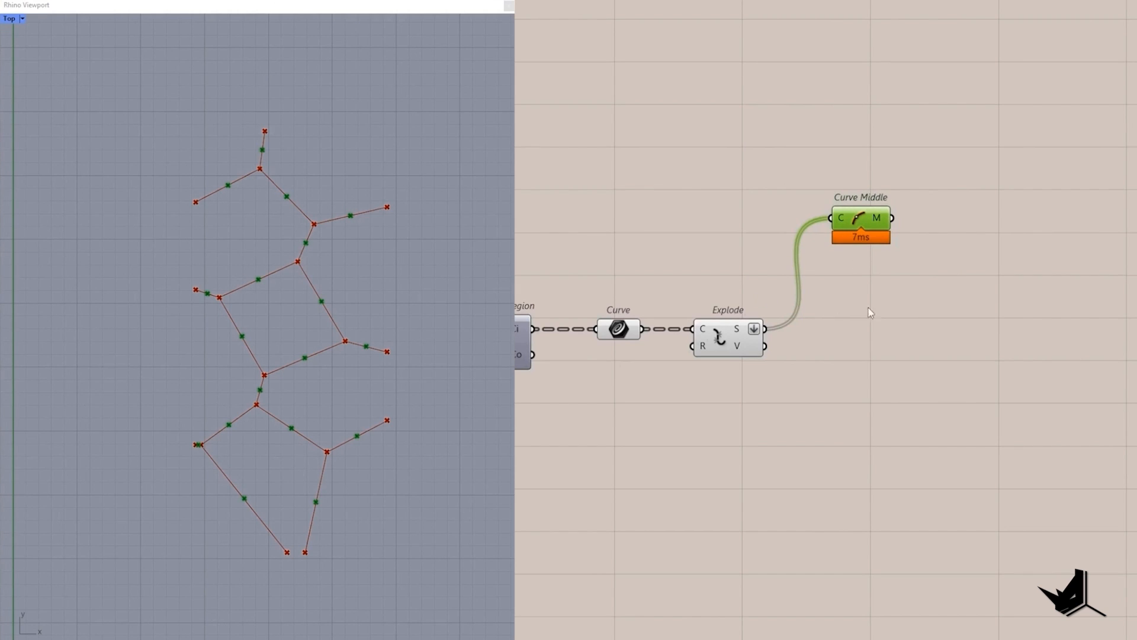
- Add a Cull Duplicates component for points and feed it the Curve Middle points
double_click(916, 303)
type("cull")
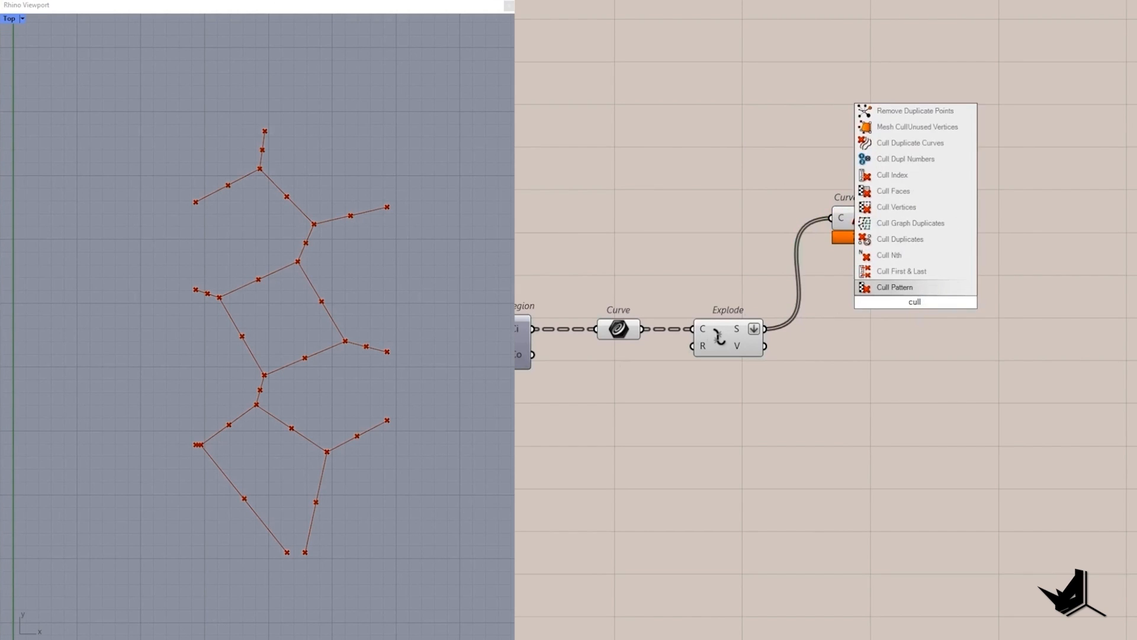
left_click(899, 239)
left_click_drag(891, 217, 967, 231)
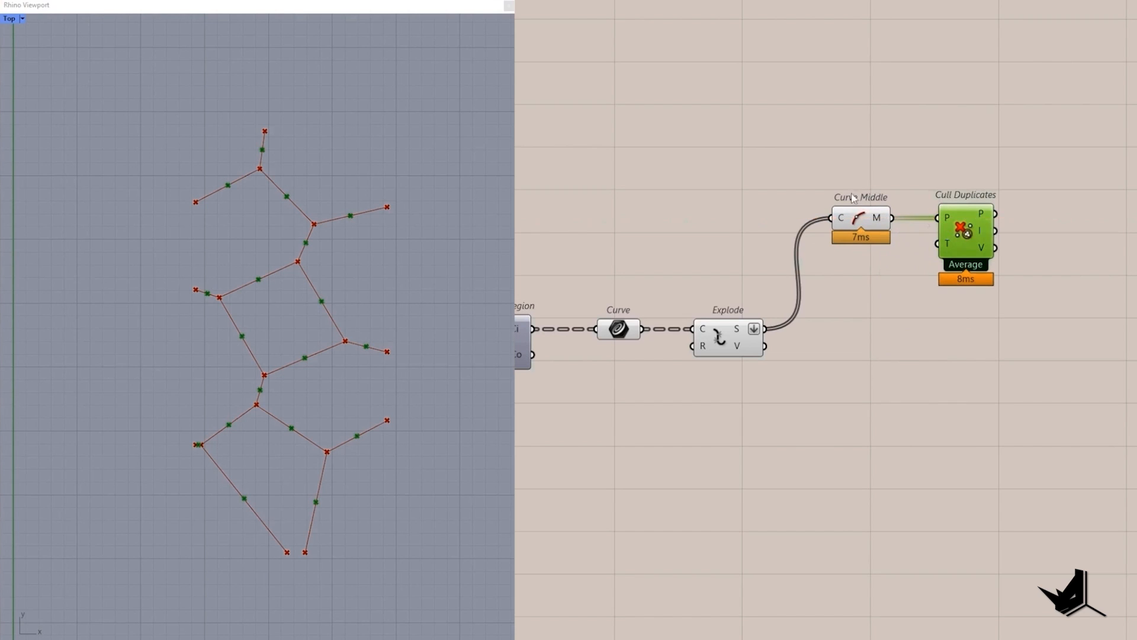
left_click_drag(772, 159, 1064, 314)
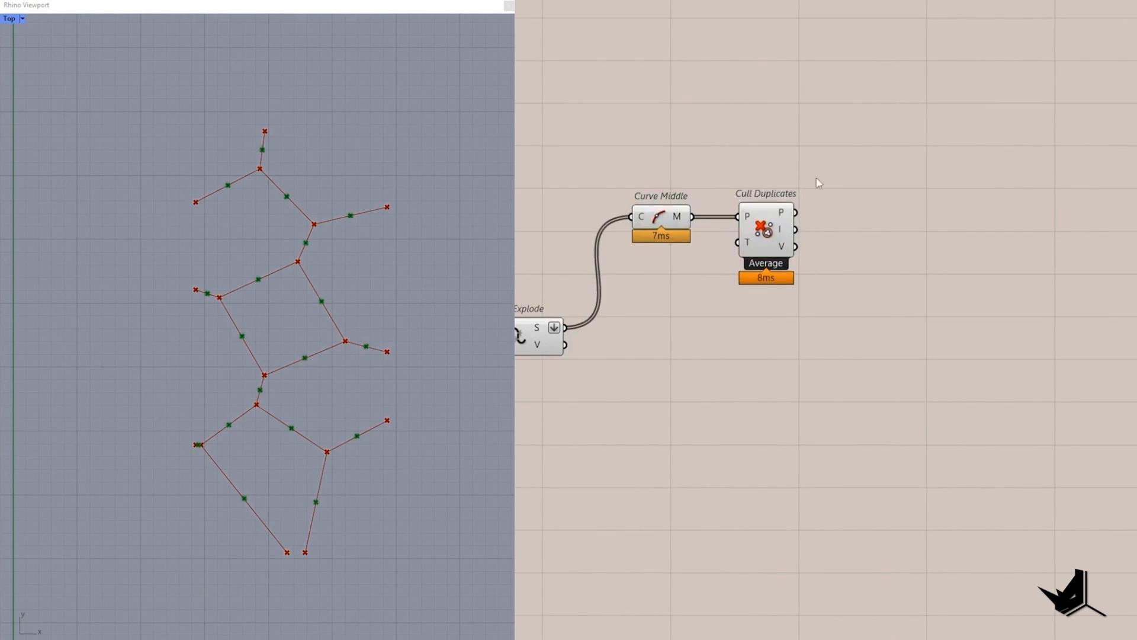
- Set the Cull Duplicates component to Leave One
mouse_move(984, 236)
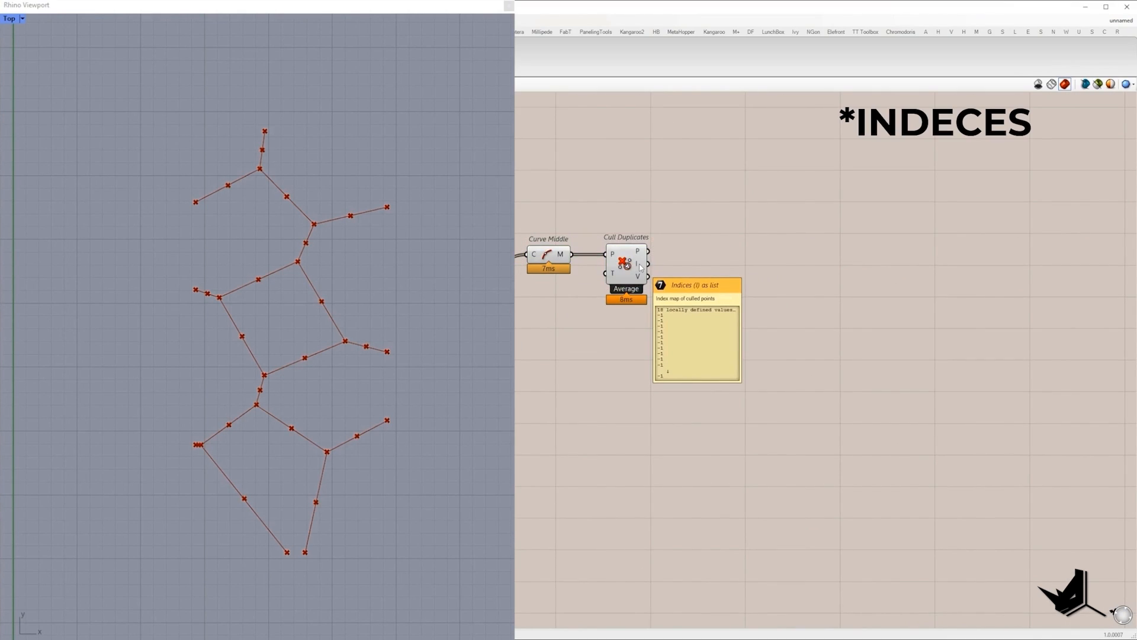
right_click(628, 262)
left_click(661, 317)
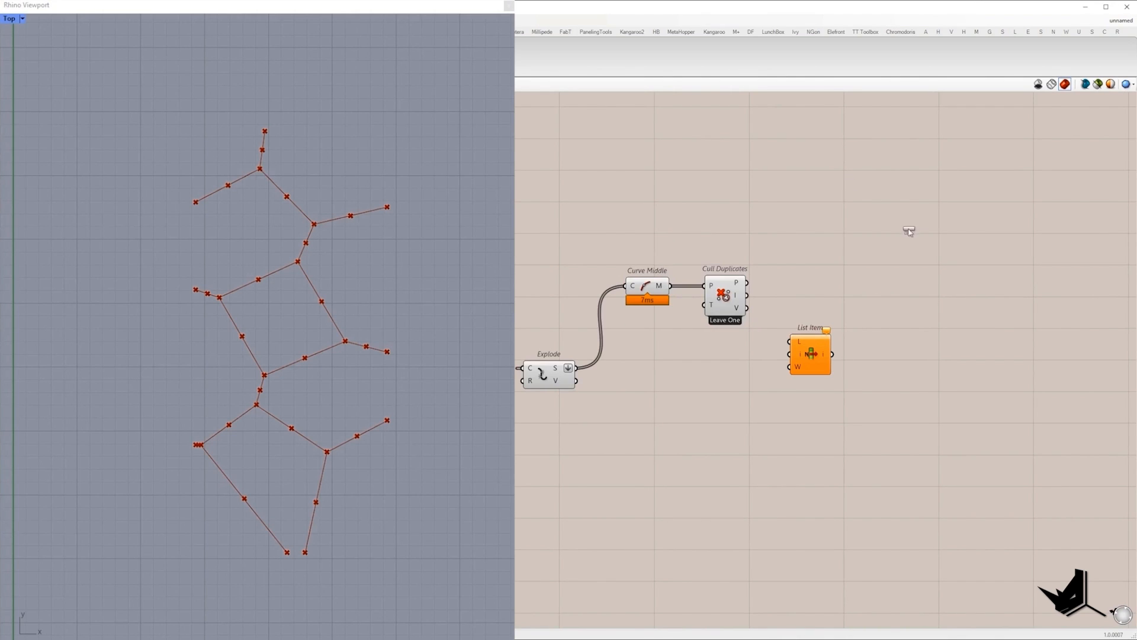
- Add a panel for the Cull Duplicates indices, stretch it to fit the list and move it above the List Item component
left_click_drag(909, 231, 909, 231)
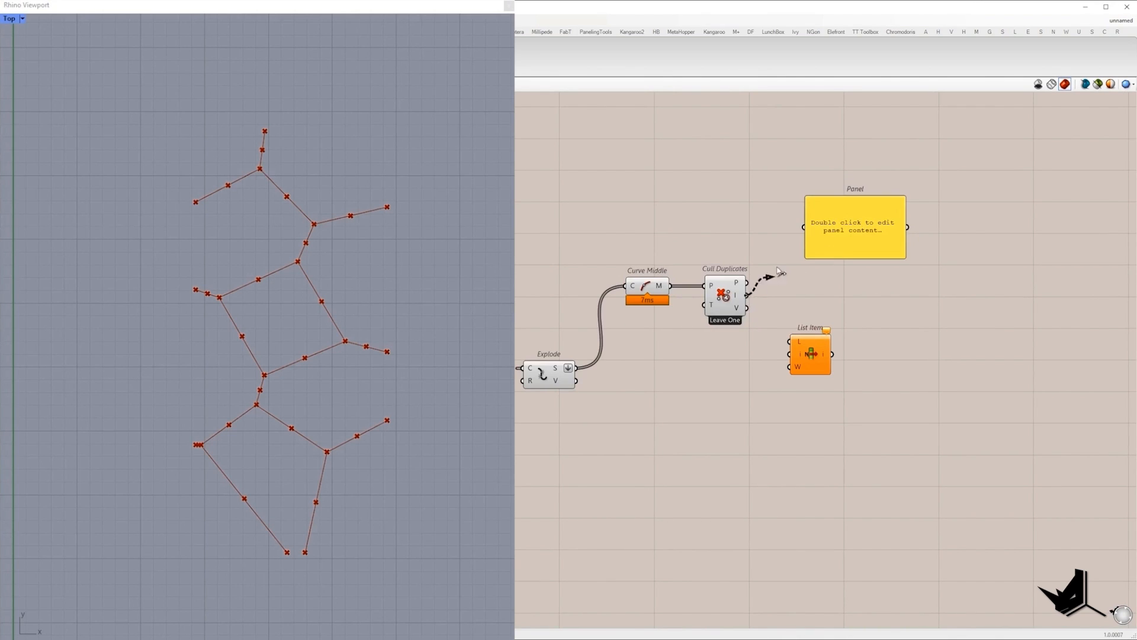
left_click_drag(849, 257, 865, 459)
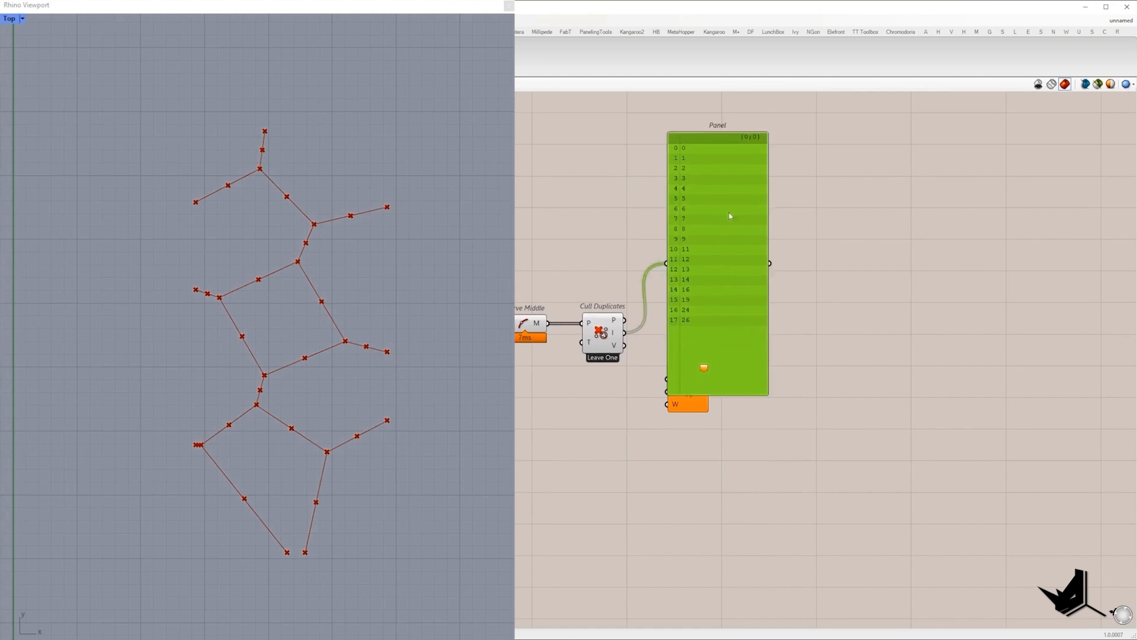
left_click_drag(730, 216, 737, 166)
right_click_drag(620, 244, 700, 230)
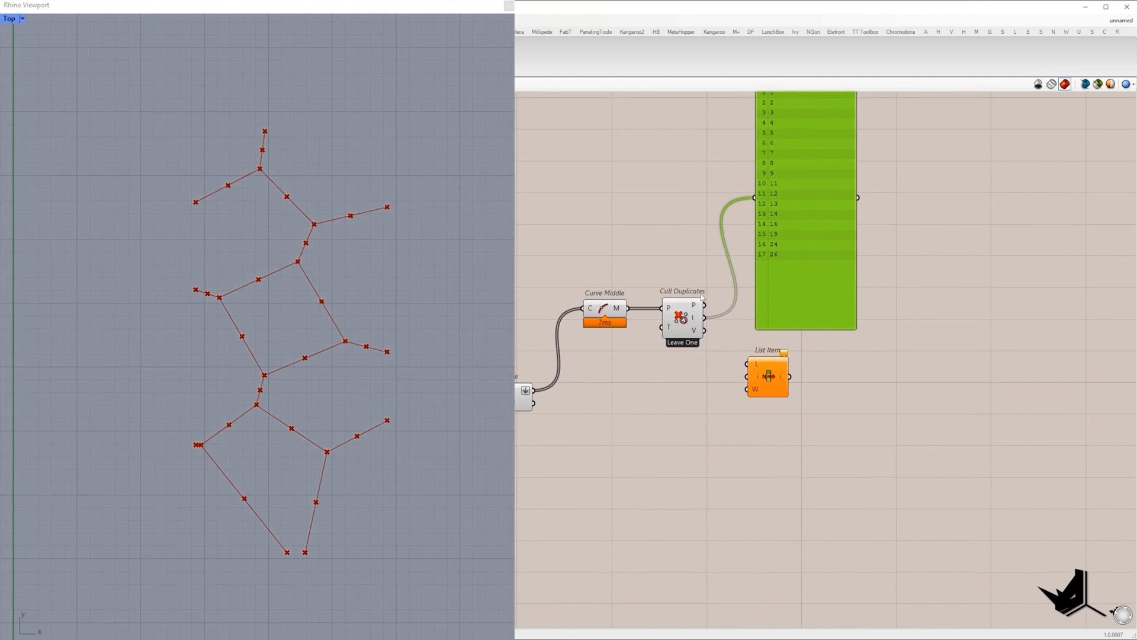
right_click_drag(740, 264, 698, 292)
scroll(702, 296, "down", 1)
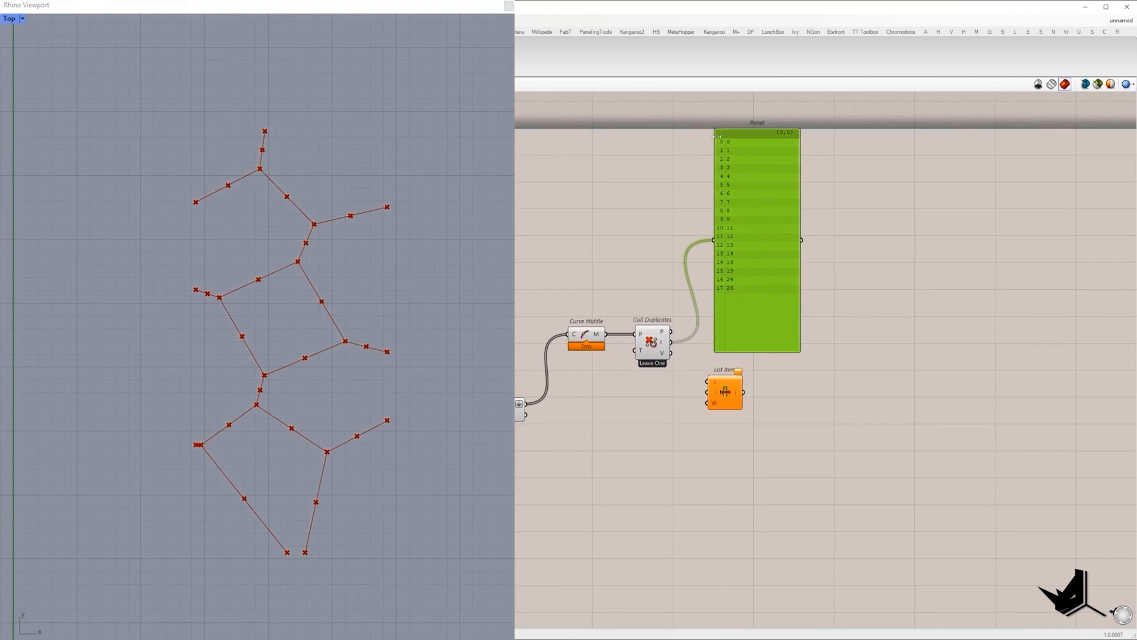
- Feed the Explode segments into the List Item list input and the Cull Duplicates indices into its index input
left_click_drag(707, 109, 787, 295)
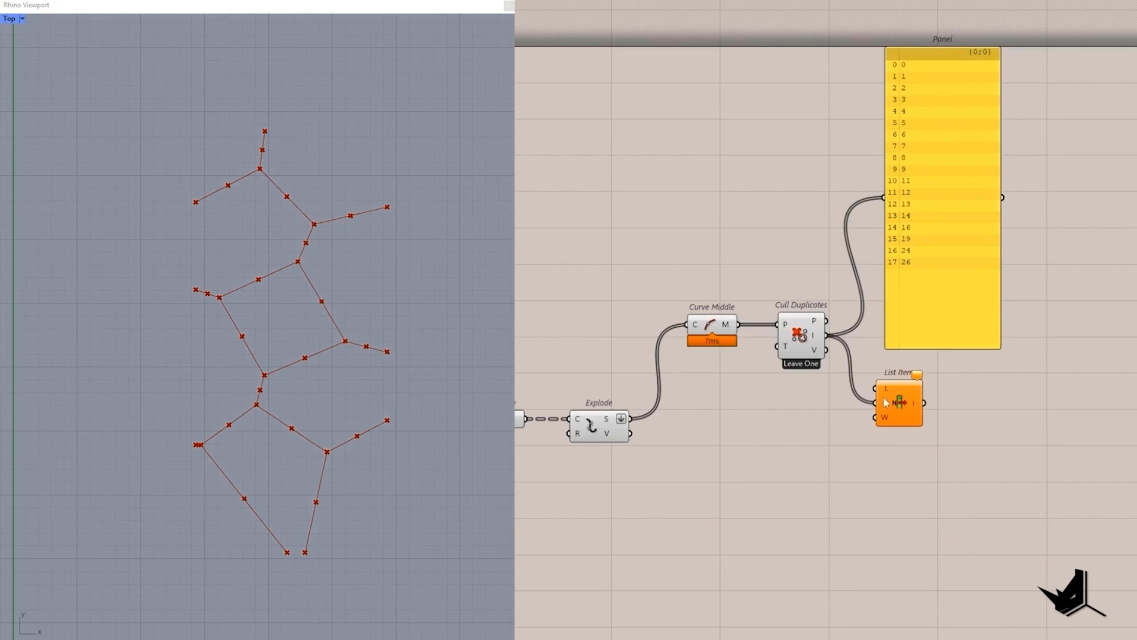
left_click_drag(642, 422, 630, 419)
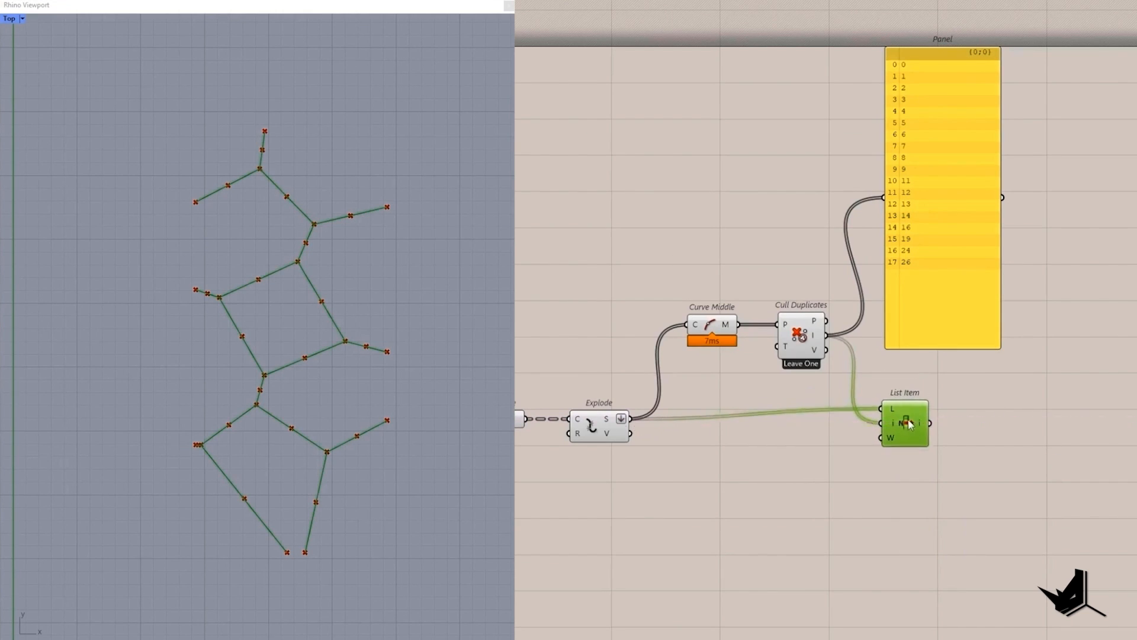
left_click_drag(589, 379, 637, 424)
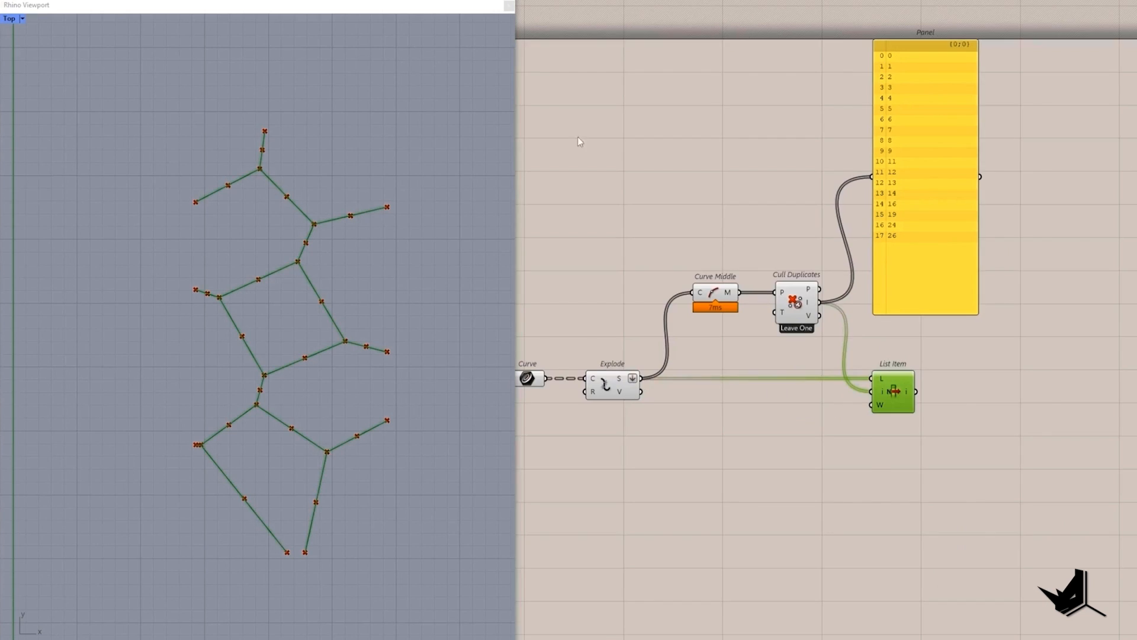
mouse_move(627, 381)
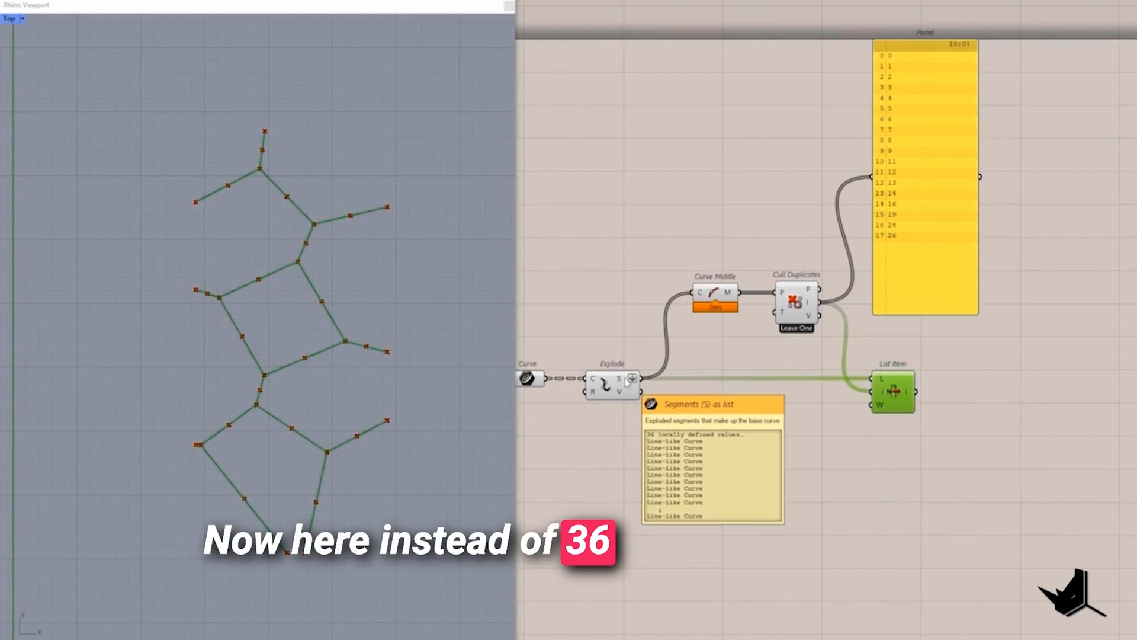
mouse_move(907, 396)
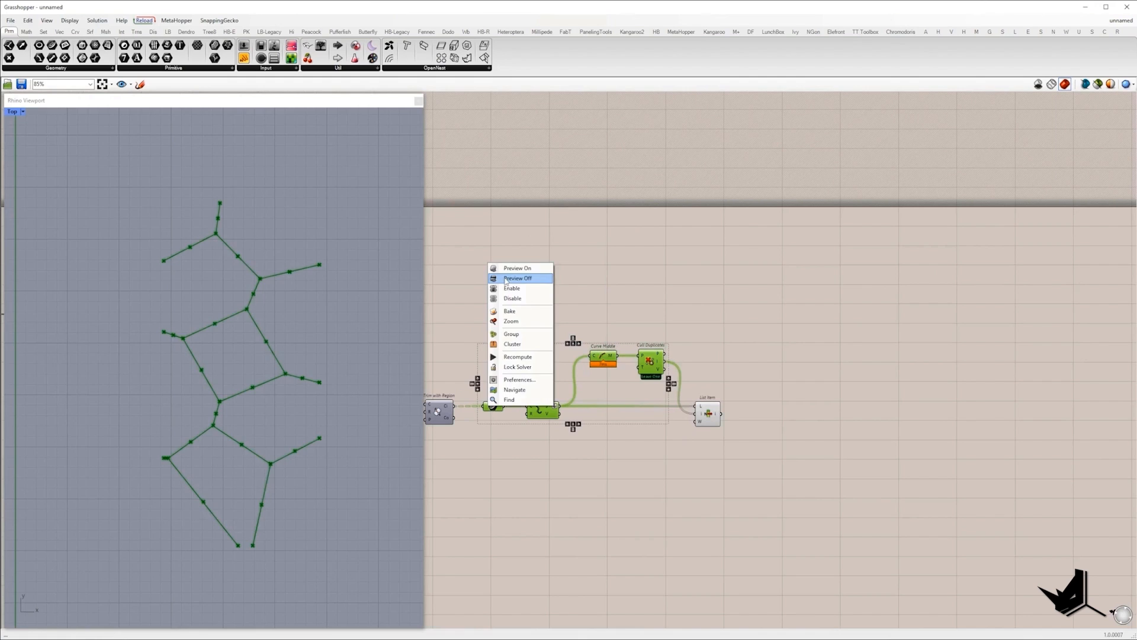
- Turn off the preview of the Curve, Explode, Curve Middle and Cull Duplicates components
left_click(521, 278)
right_click_drag(731, 374, 616, 356)
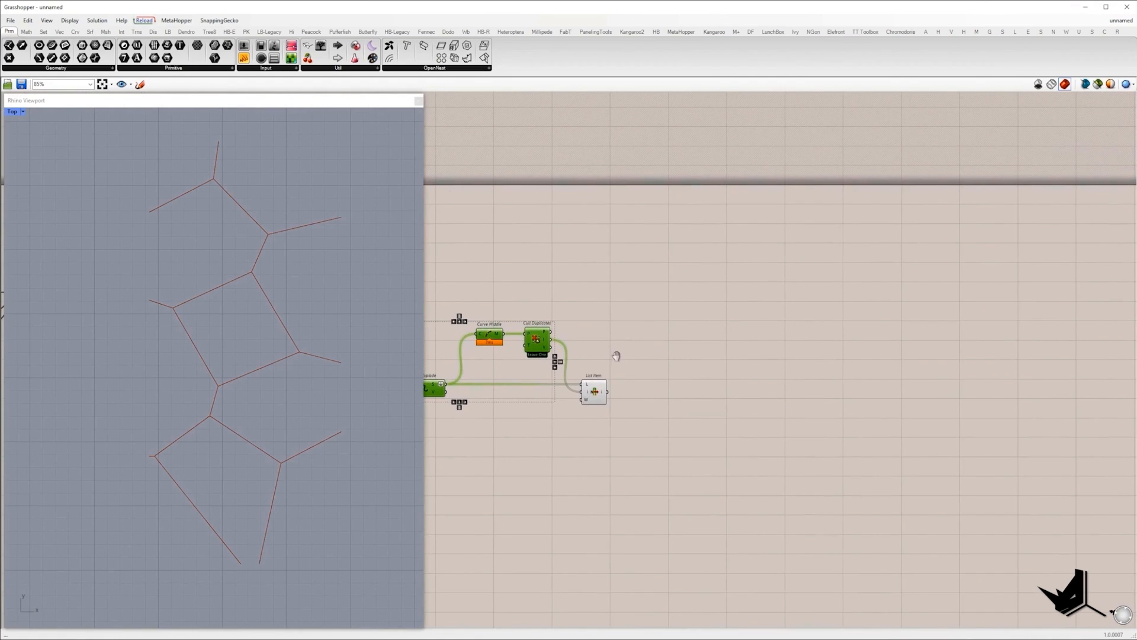
right_click_drag(815, 364, 864, 322)
- Sketch red parallel lines on both sides of a lower pattern segment on a screen capture, and undo the last stroke
key("Print")
left_click_drag(56, 89, 562, 610)
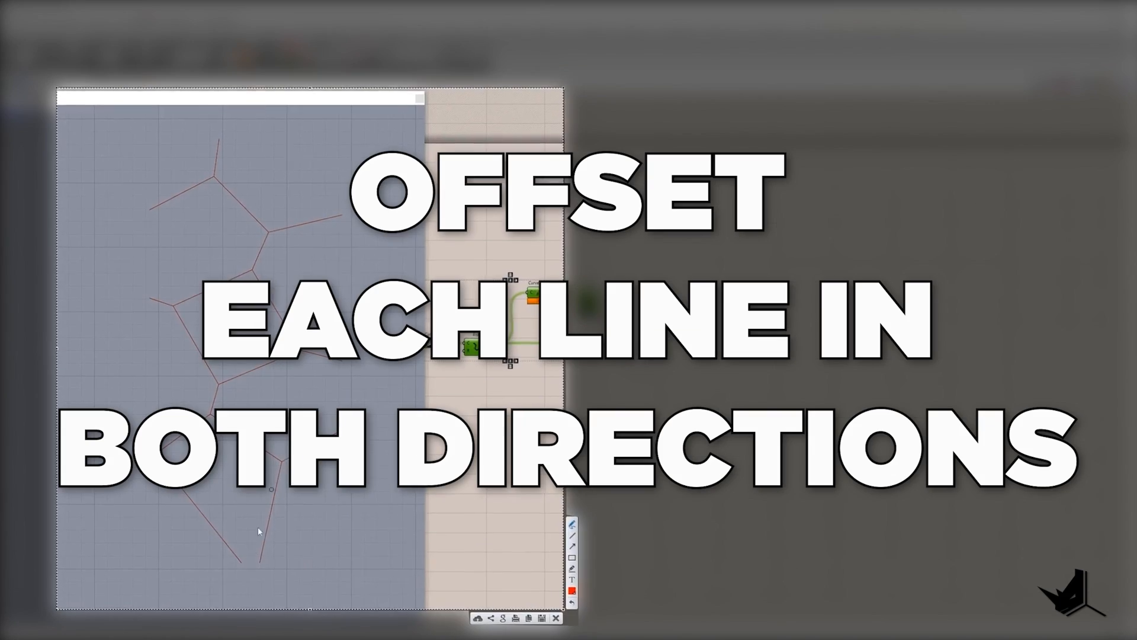
left_click_drag(354, 462, 331, 565)
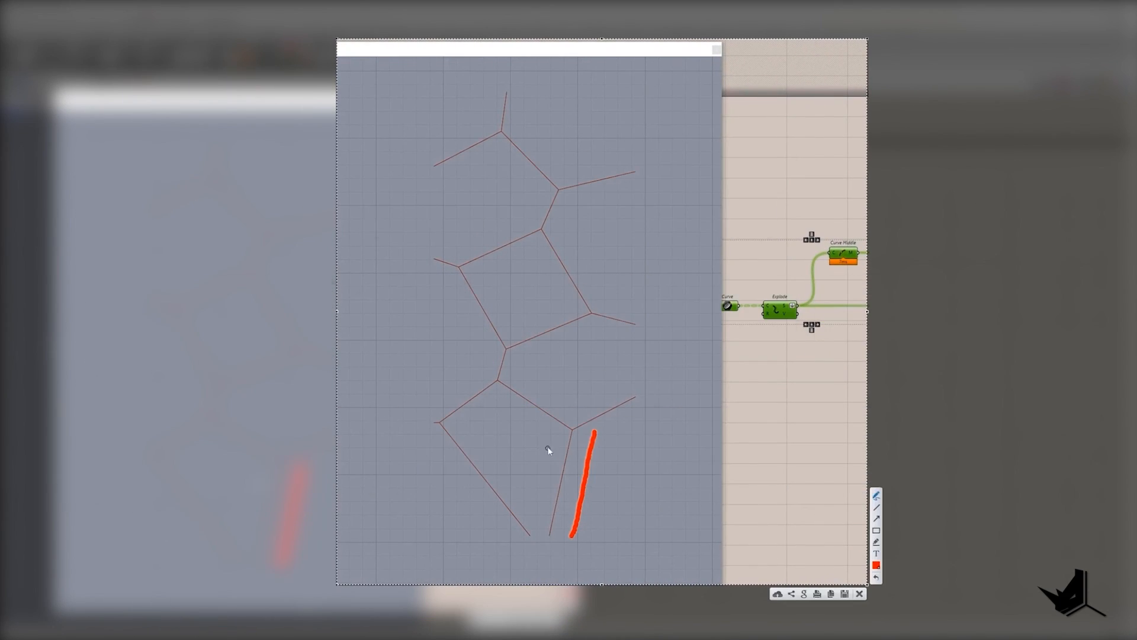
left_click_drag(309, 459, 294, 517)
left_click_drag(534, 489, 522, 528)
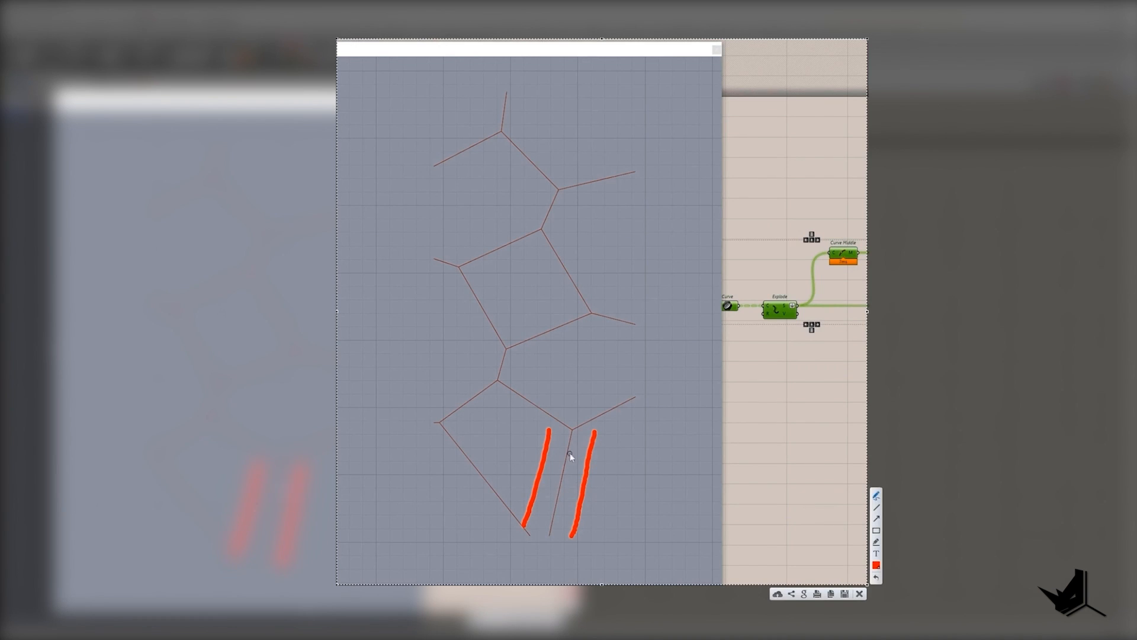
mouse_move(577, 431)
left_mouse_down()
mouse_move(625, 398)
mouse_move(581, 448)
mouse_move(632, 421)
mouse_move(604, 392)
mouse_move(625, 385)
left_mouse_up()
key("ctrl+z")
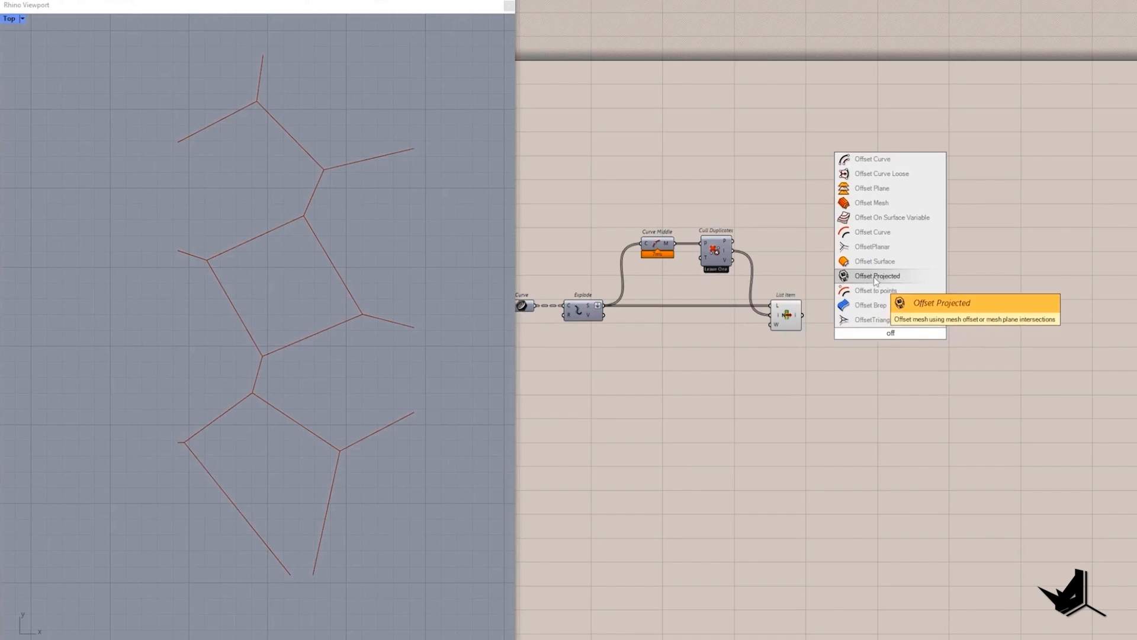
- Add an Offset Curve component and feed it the List Item output
left_click(873, 159)
left_click_drag(803, 314, 877, 315)
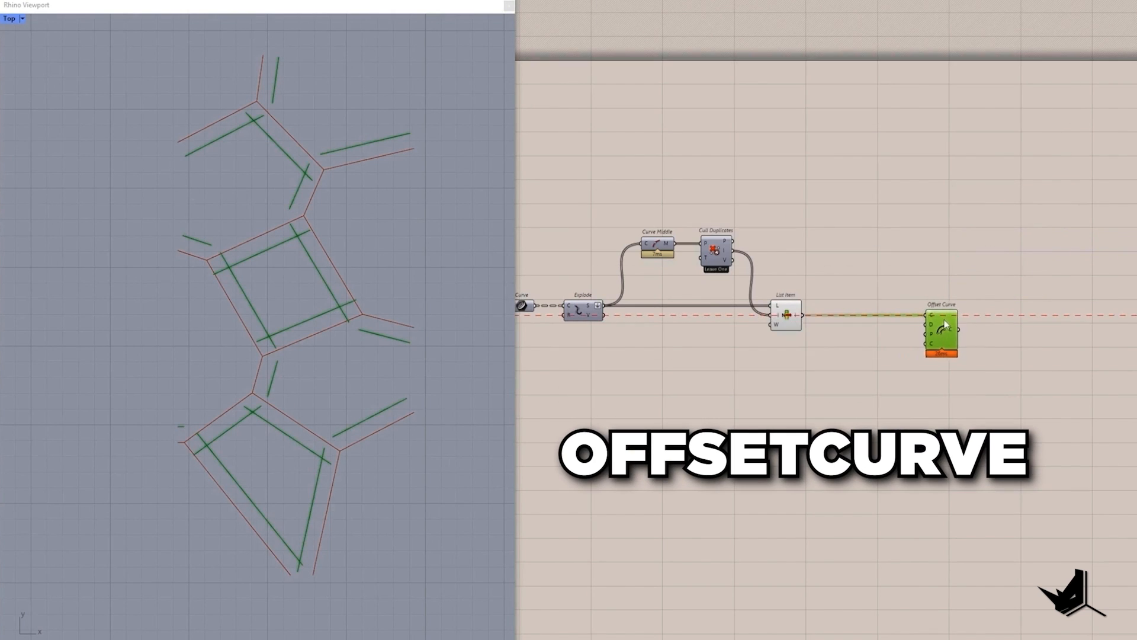
scroll(948, 325, "up", 4)
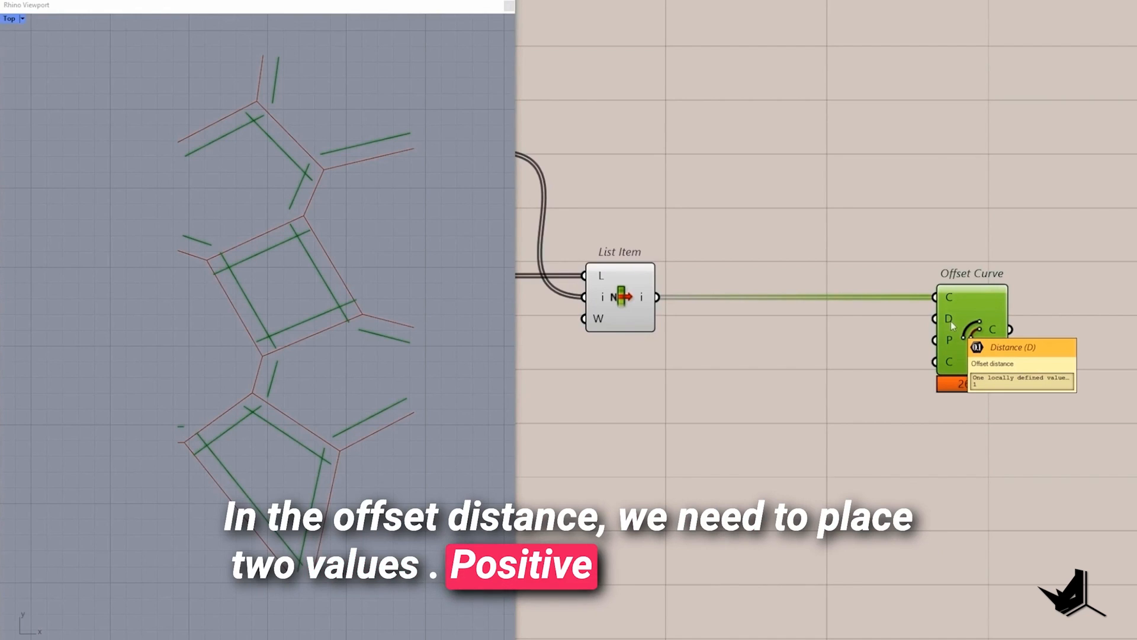
- Add a number slider set to 2.00 and an Entwine component below the Offset Curve component
double_click(860, 449)
type("slider")
key("Return")
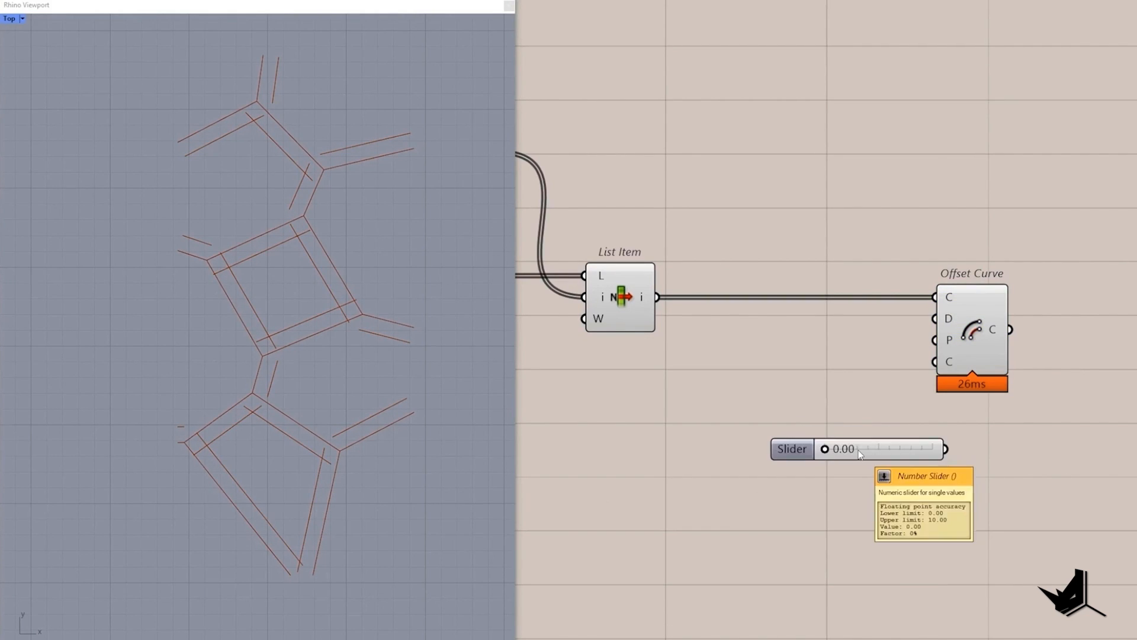
left_click_drag(825, 449, 667, 437)
double_click(832, 461)
type("ent")
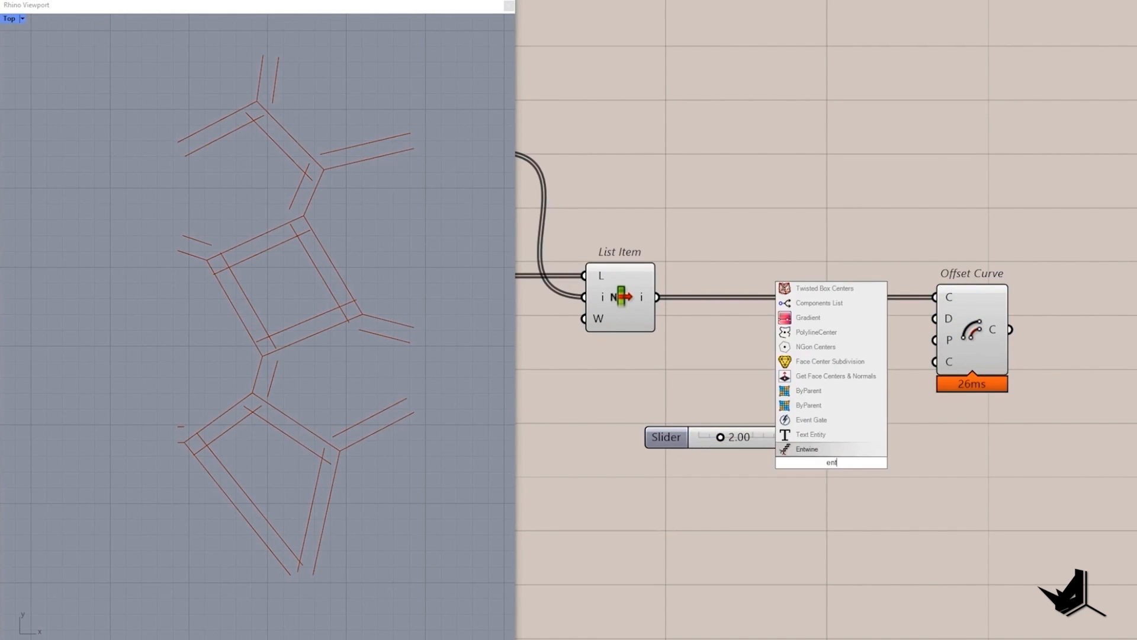
key("Return")
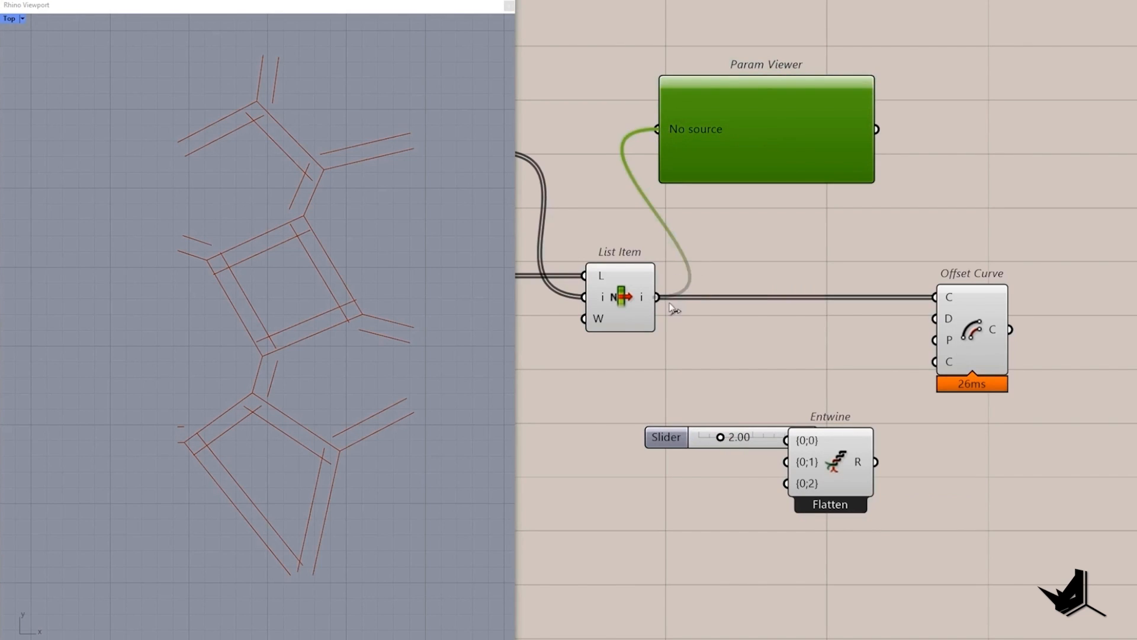
- Connect a Param Viewer to the List Item output and move the slider clear of the Entwine component
left_click_drag(673, 308, 673, 307)
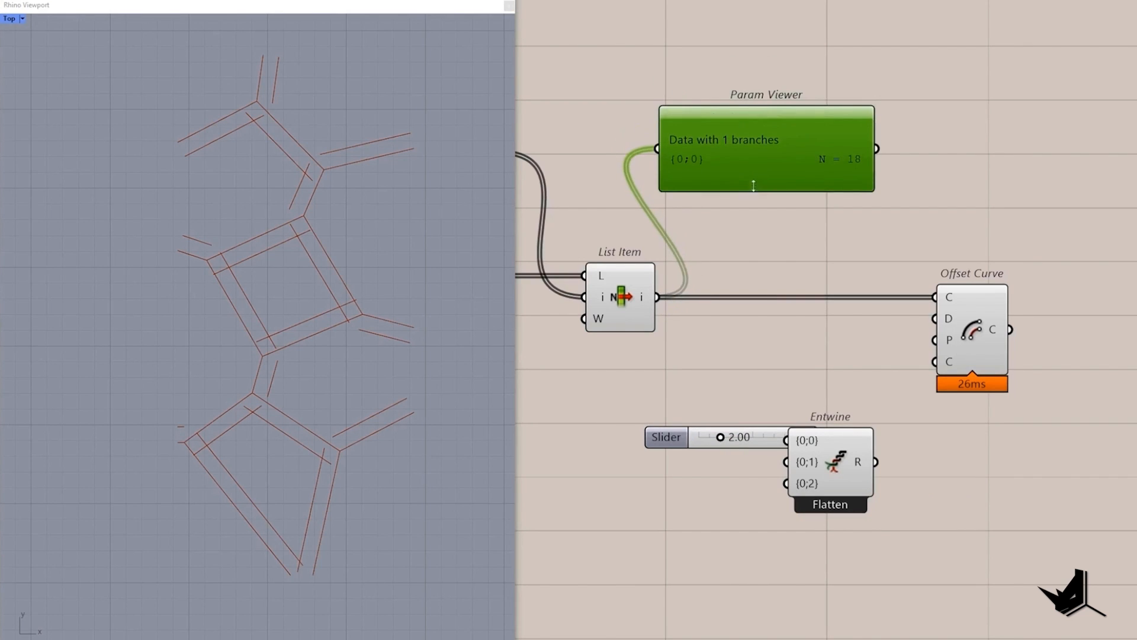
left_click_drag(753, 178, 837, 182)
left_click_drag(760, 442, 675, 446)
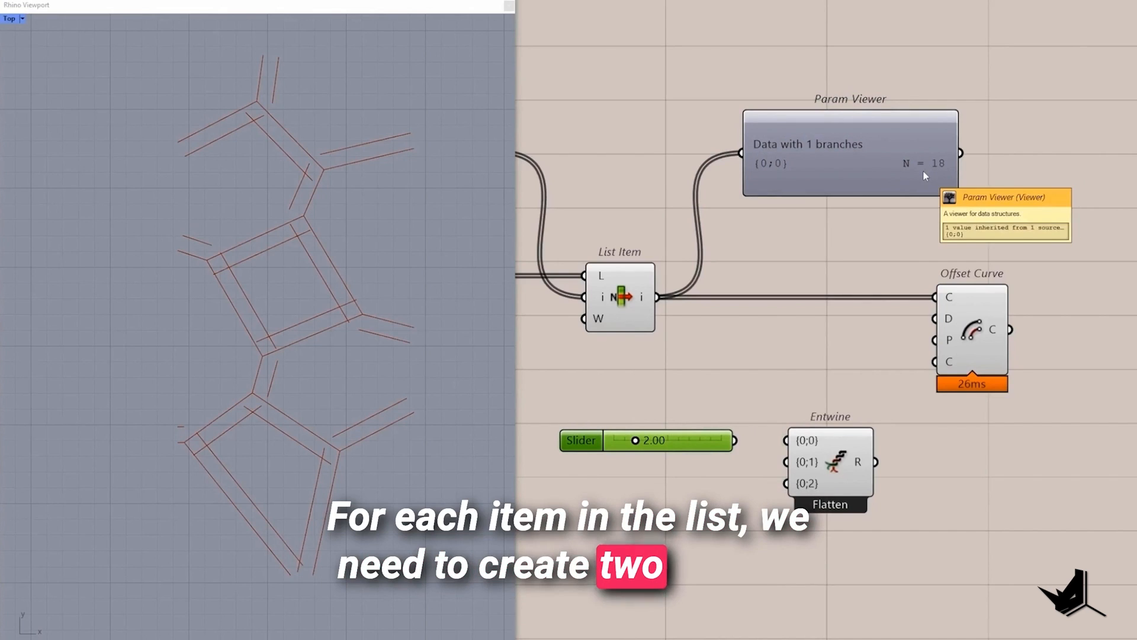
- Reduce the Entwine component to two inputs and reposition the slider beside it
scroll(824, 414, "up", 4)
left_click(850, 470)
scroll(823, 446, "down", 2)
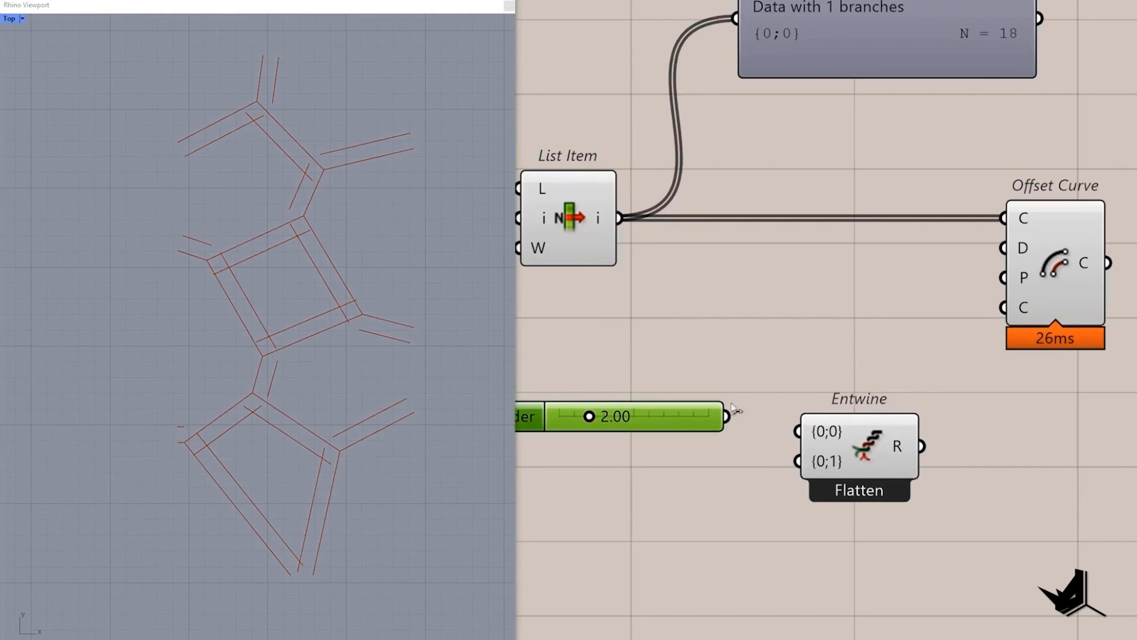
left_click_drag(714, 416, 714, 432)
left_click_drag(762, 376, 847, 496)
left_click_drag(763, 337, 844, 480)
right_click_drag(764, 447, 819, 428)
left_click_drag(748, 416, 734, 447)
- Add a Negative component near the slider and the Entwine component
double_click(734, 363)
type("nega")
double_click(745, 382)
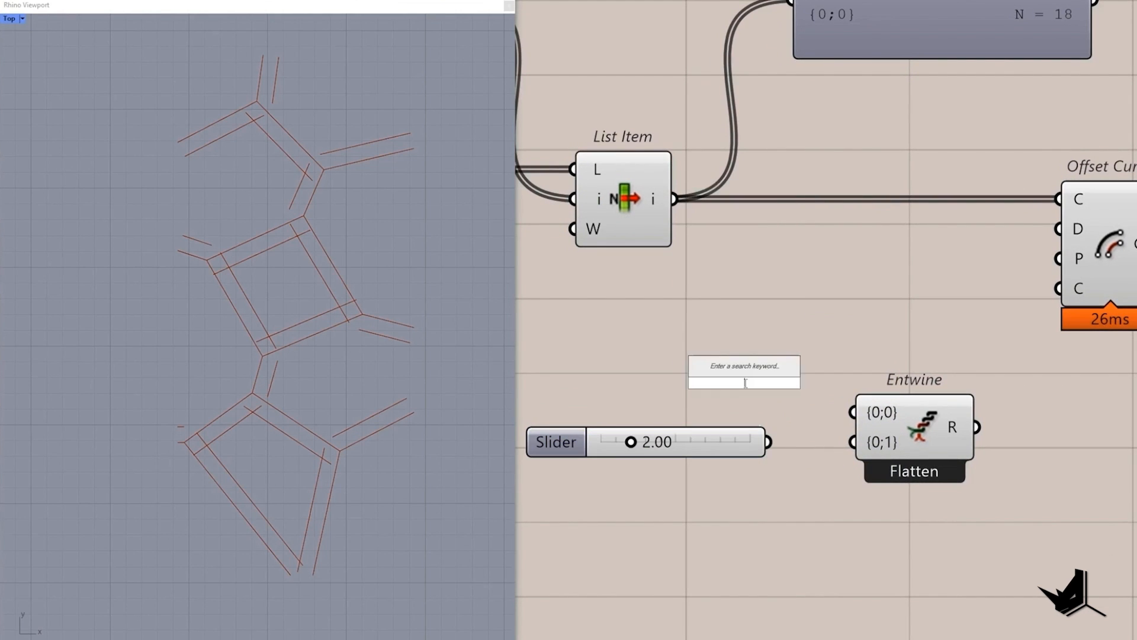
type("negative")
left_click(764, 389)
- Connect the slider to the first Entwine input and route it through the Negative component into the second input
left_click_drag(555, 441, 479, 432)
left_click_drag(532, 392, 626, 475)
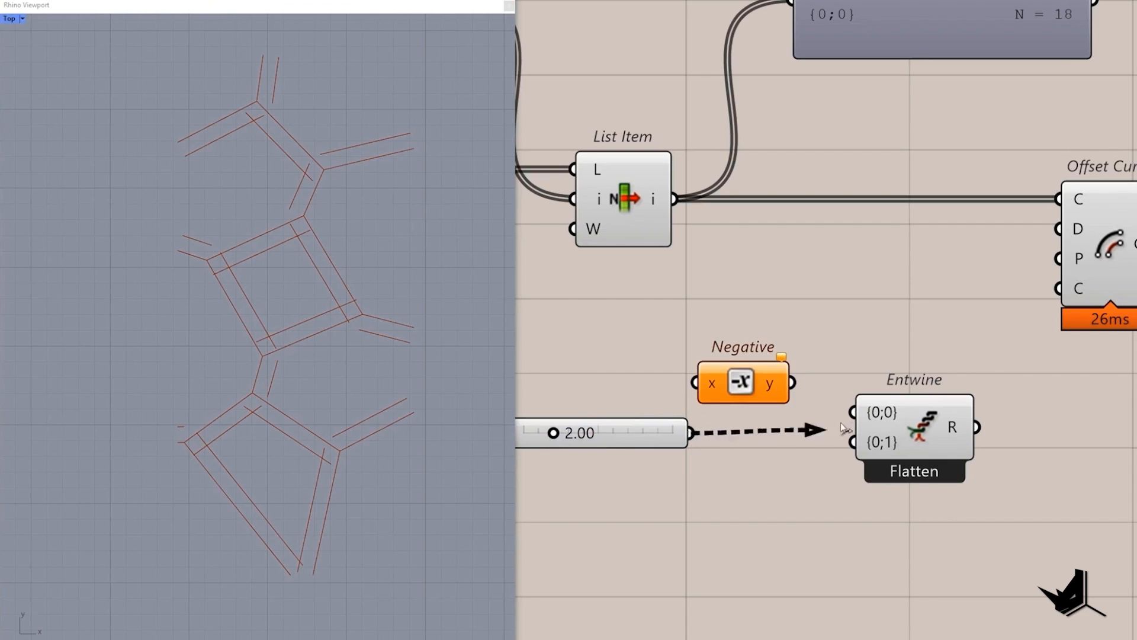
left_click_drag(846, 427, 853, 412)
left_click_drag(743, 383, 858, 457)
left_click_drag(737, 432, 731, 482)
- Feed the Entwine result into the Offset Curve distance input and highlight the offset curves in the viewport
scroll(669, 403, "down", 2)
left_click_drag(831, 451, 888, 308)
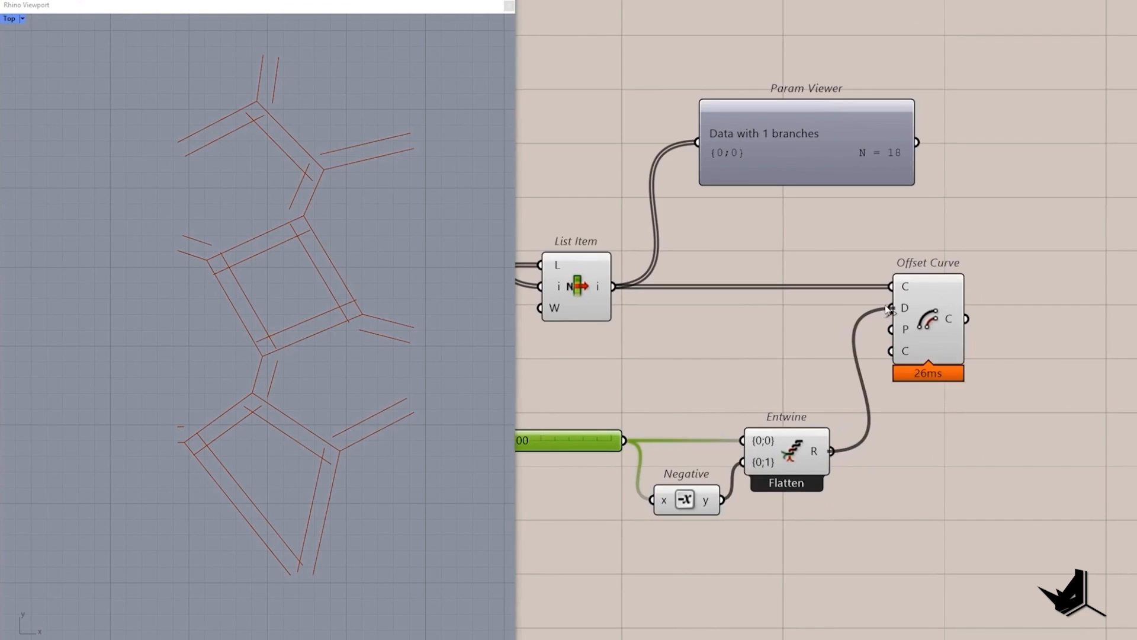
left_click(924, 323)
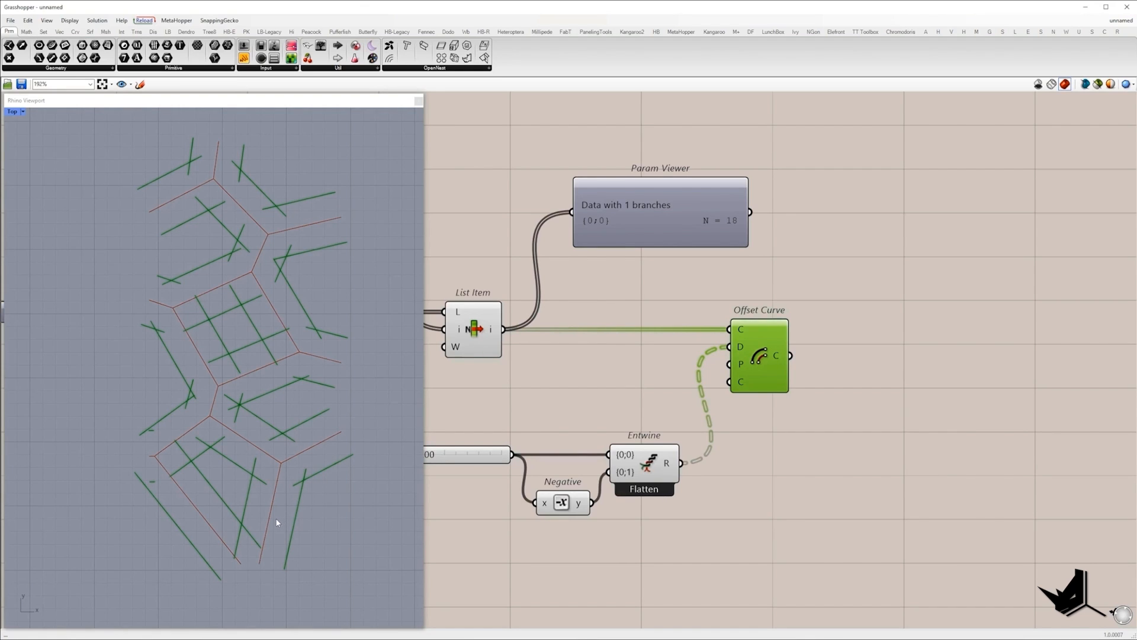
- Connect the Param Viewer to the Offset Curve output, stretch it to list the branches and reposition it
scroll(566, 381, "down", 2)
left_click_drag(570, 259, 738, 376)
left_click_drag(596, 251, 815, 263)
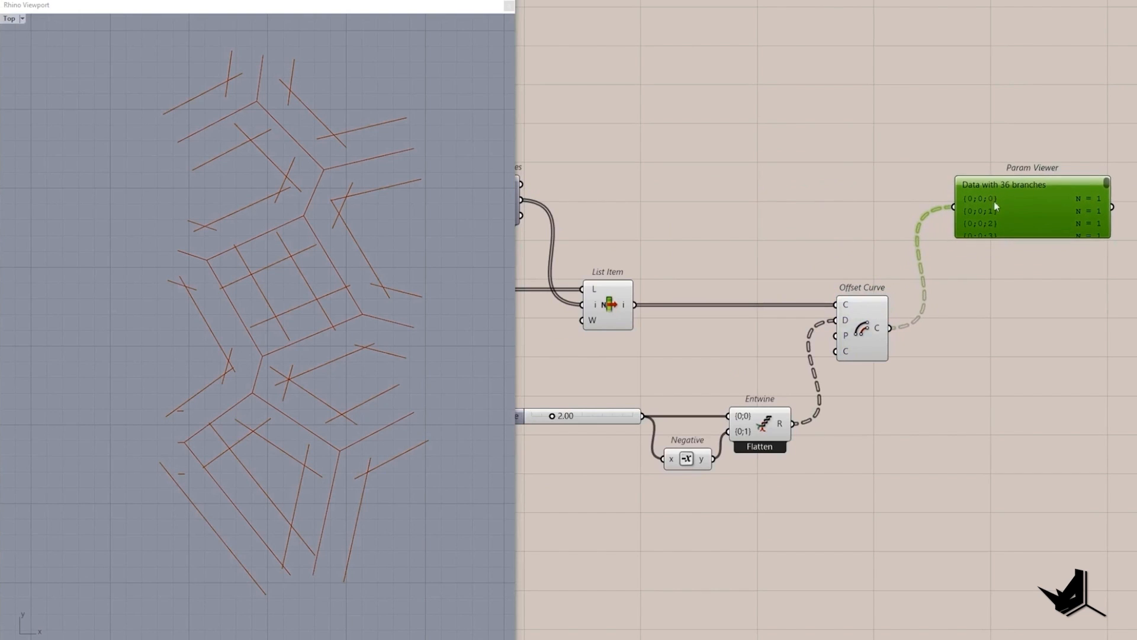
left_click_drag(1003, 235, 1007, 604)
right_click_drag(1035, 383, 825, 447)
scroll(825, 447, "down", 1)
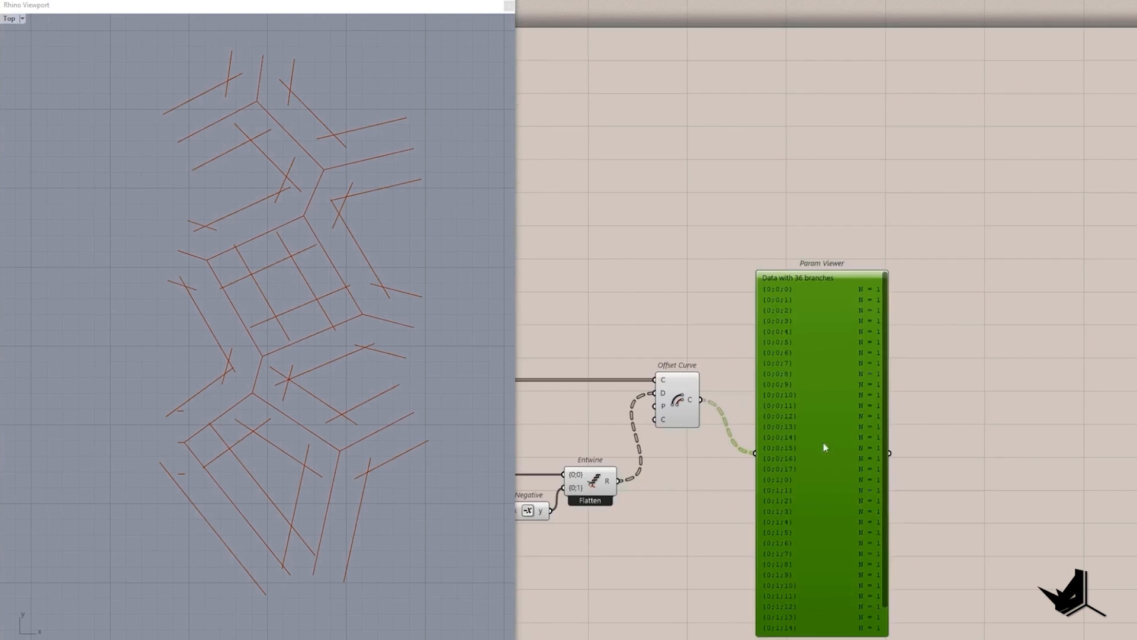
left_click_drag(825, 446, 870, 262)
right_click(690, 380)
left_click(697, 296)
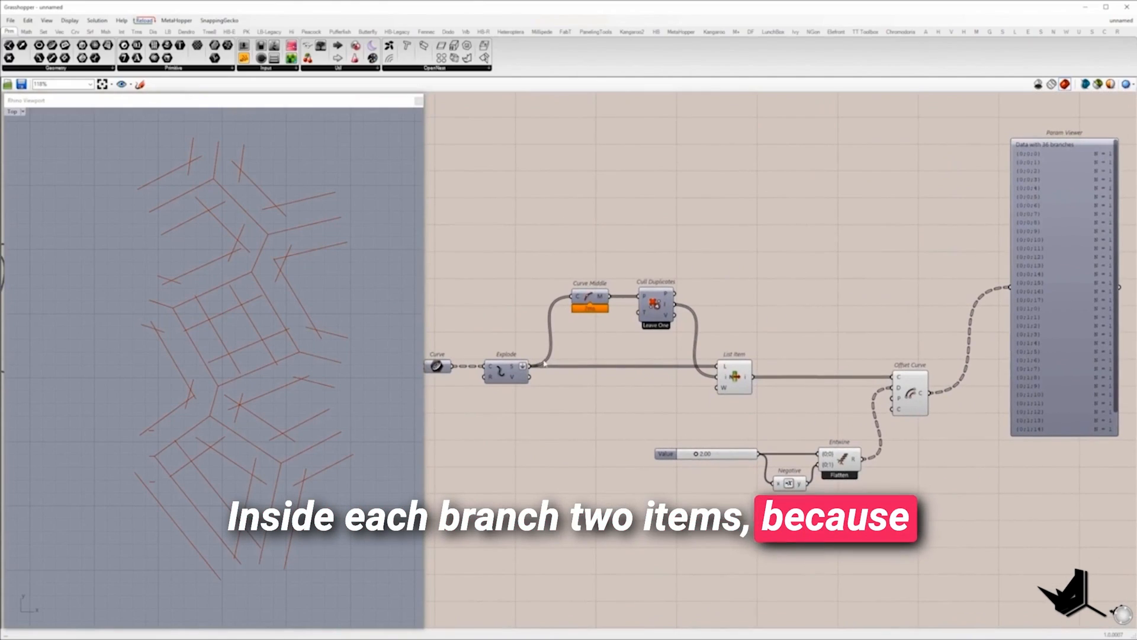
- Highlight the List Item segments and mark one segment with its two offset lines on a screen capture
mouse_move(746, 378)
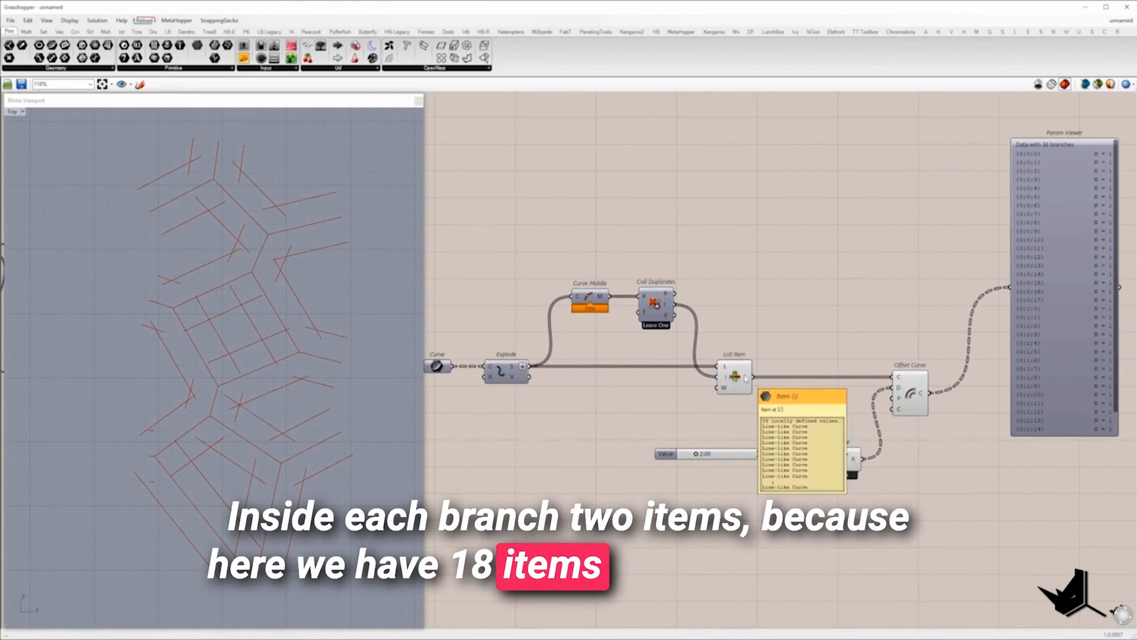
left_click_drag(710, 336, 772, 416)
left_click_drag(45, 101, 503, 613)
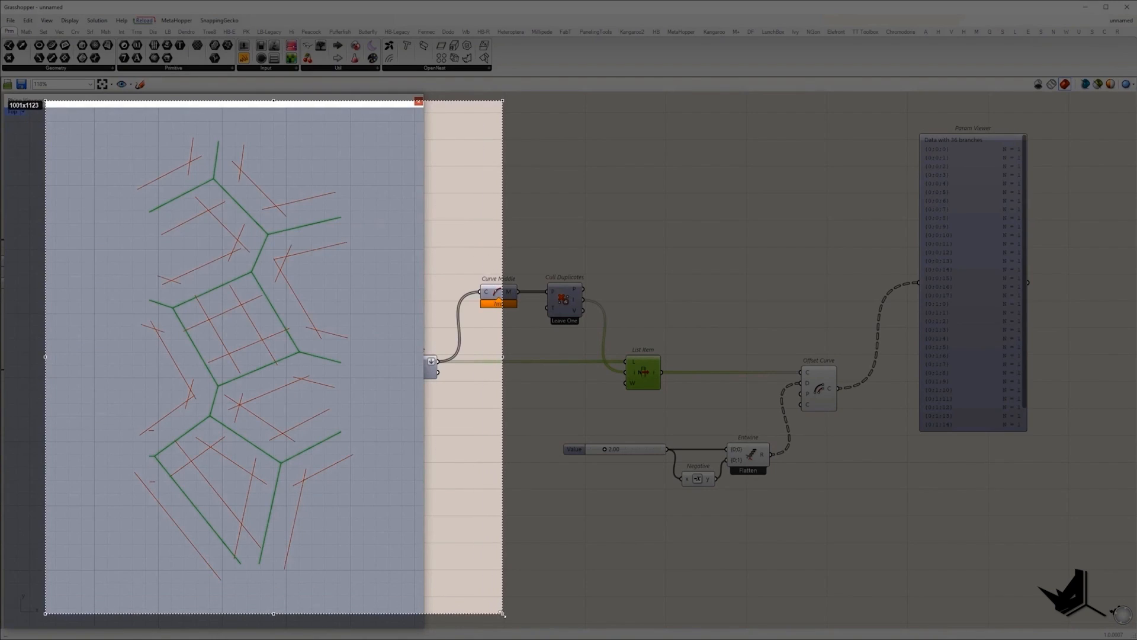
left_click_drag(281, 462, 261, 560)
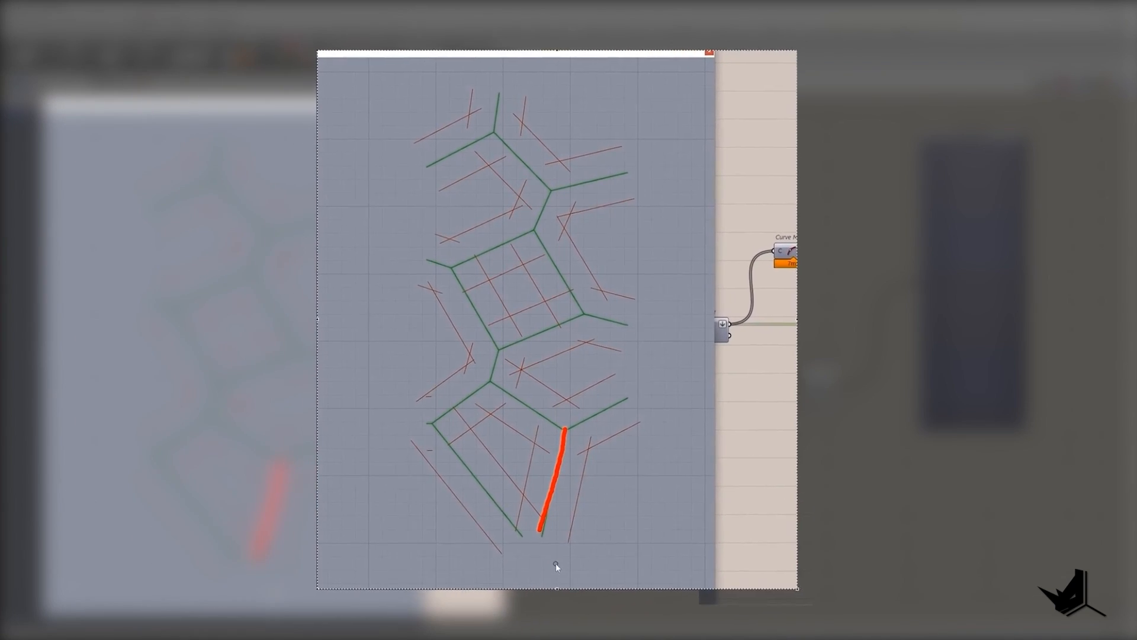
left_click_drag(555, 563, 545, 541)
mouse_move(542, 552)
left_mouse_down()
mouse_move(552, 547)
mouse_move(583, 581)
mouse_move(604, 568)
mouse_move(620, 579)
left_mouse_up()
left_click_drag(599, 439, 581, 528)
left_click_drag(548, 423, 524, 522)
left_click_drag(637, 482, 600, 490)
left_click_drag(608, 481, 606, 499)
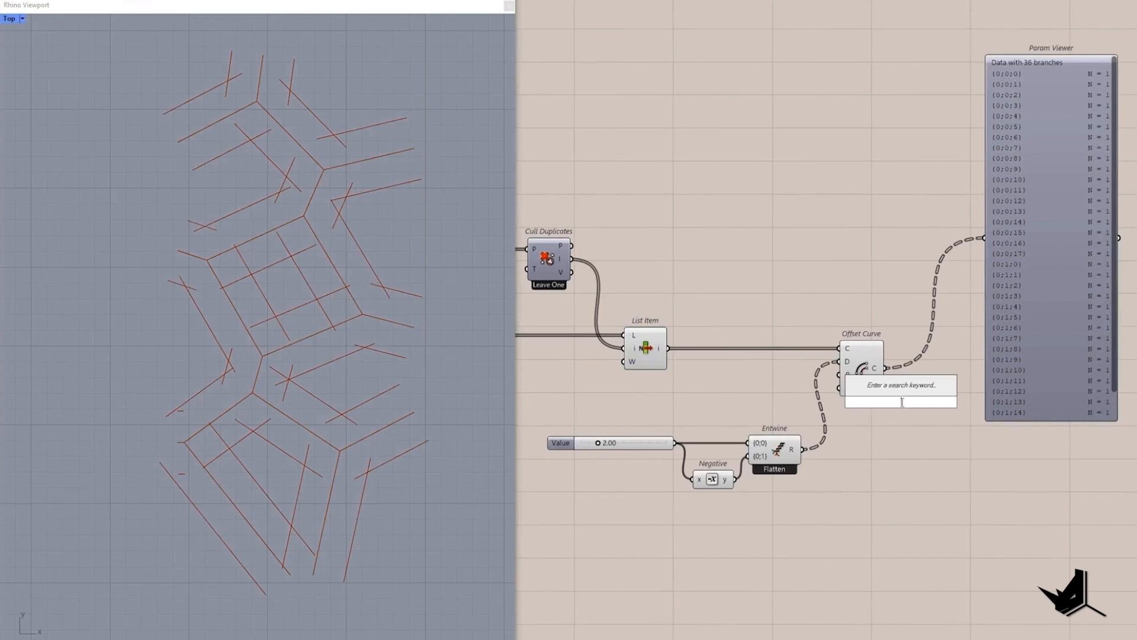
- Simplify the data paths of the Offset Curve output
right_click(877, 368)
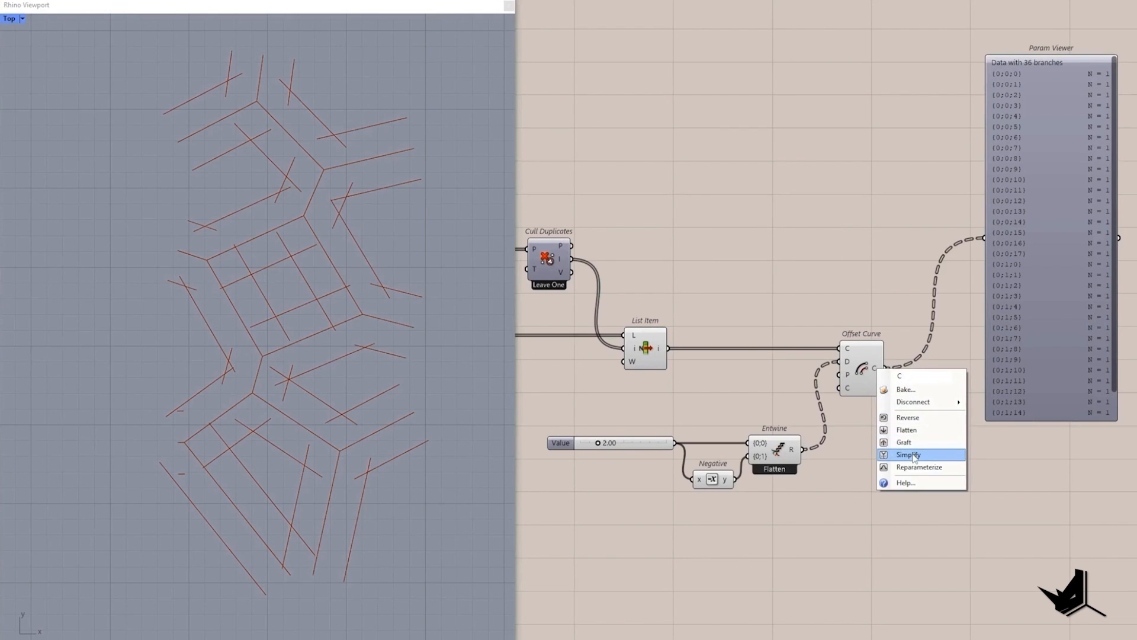
left_click(909, 454)
right_click_drag(908, 454, 703, 493)
left_click_drag(796, 364, 882, 382)
- Insert a Shift Paths component between the Offset Curve output and the Param Viewer, and tidy their placement
double_click(764, 439)
type("shift")
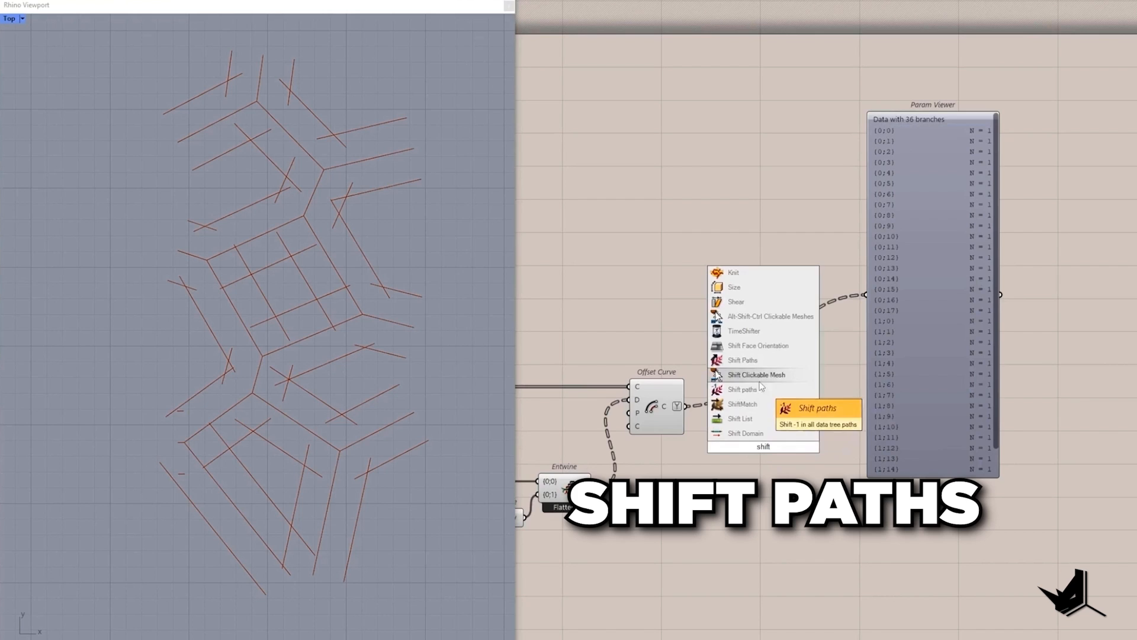
left_click(744, 360)
left_click_drag(858, 298, 861, 295)
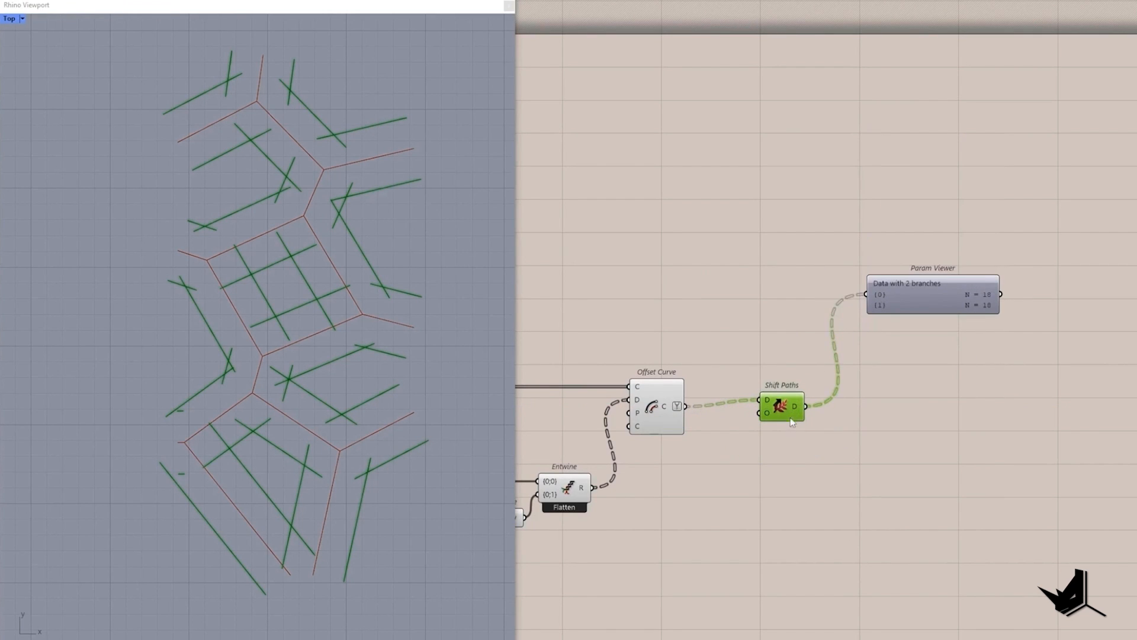
left_click_drag(788, 416, 795, 423)
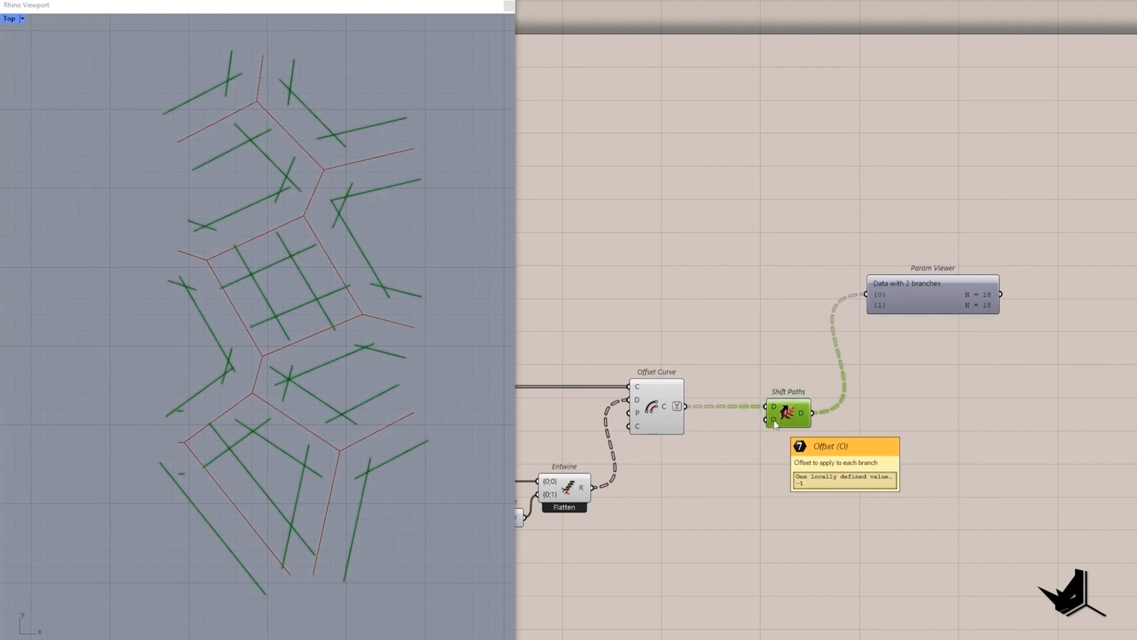
left_click_drag(929, 308, 933, 317)
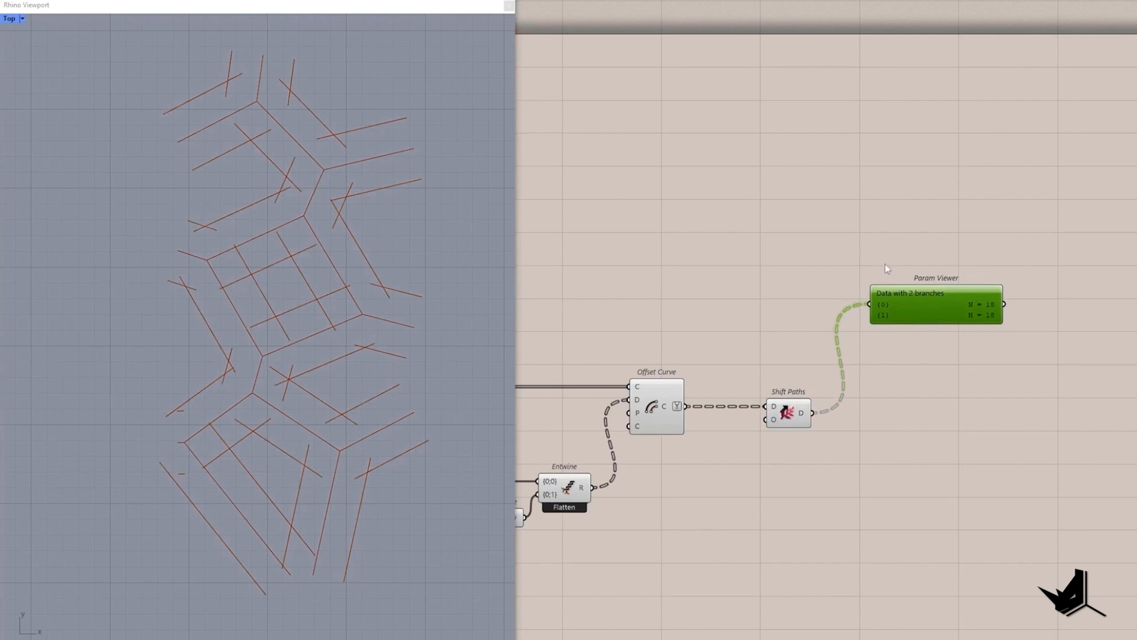
left_click_drag(855, 249, 1091, 342)
left_click_drag(853, 258, 1035, 326)
- Add a number slider ranging from -1 to 1, set it to 1 and connect it to the Offset input of Shift Paths
double_click(763, 496)
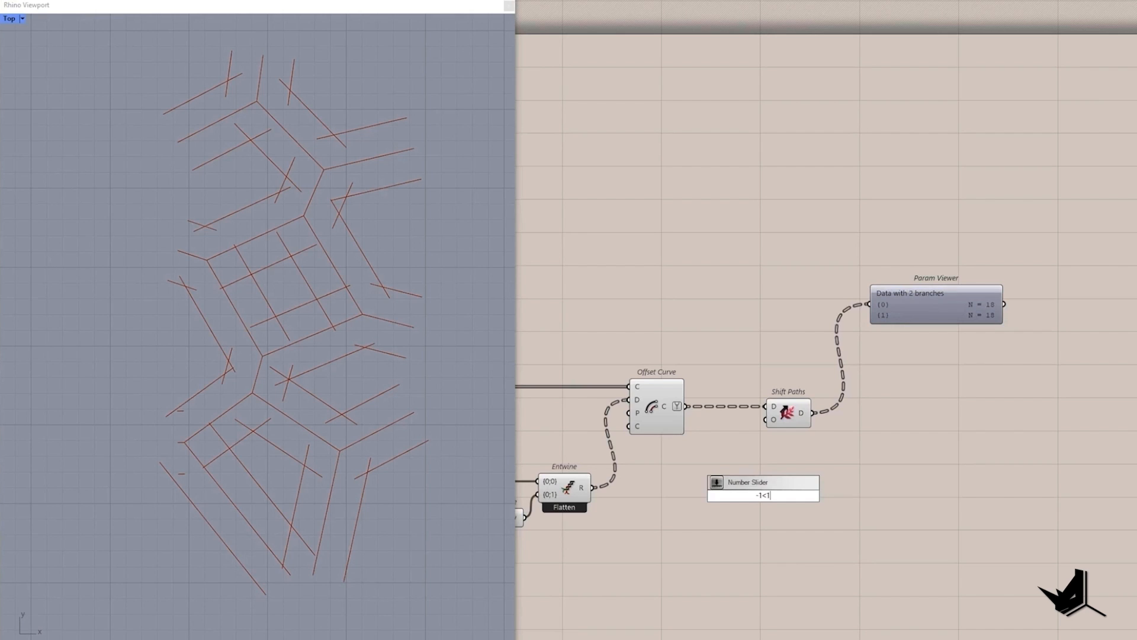
type("-1<1")
key("Return")
double_click(785, 499)
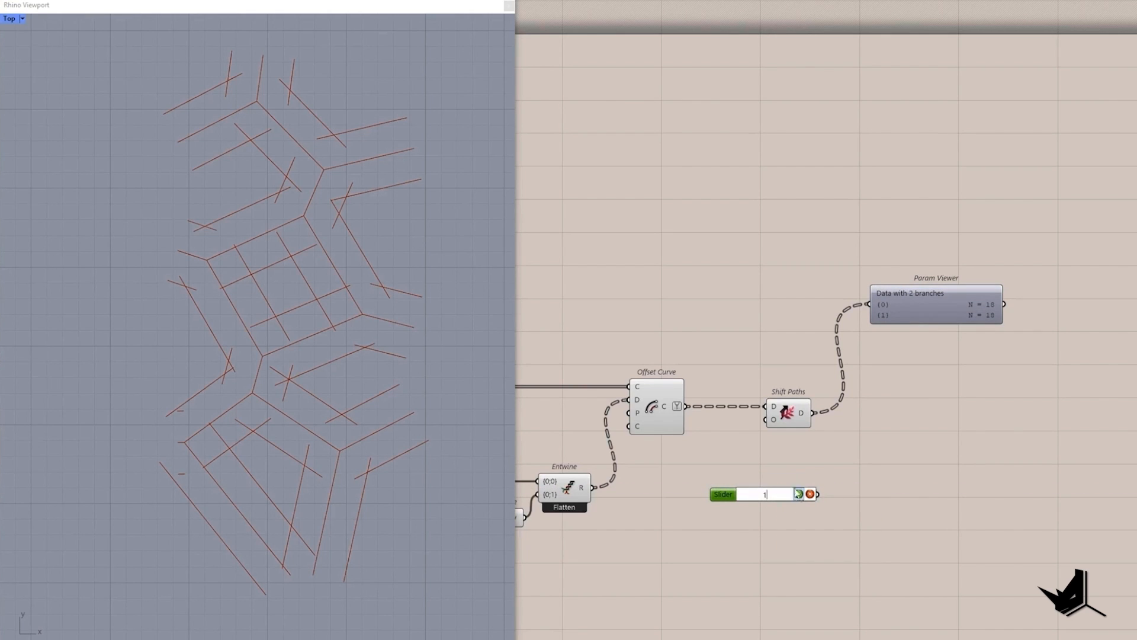
left_click_drag(781, 425, 846, 426)
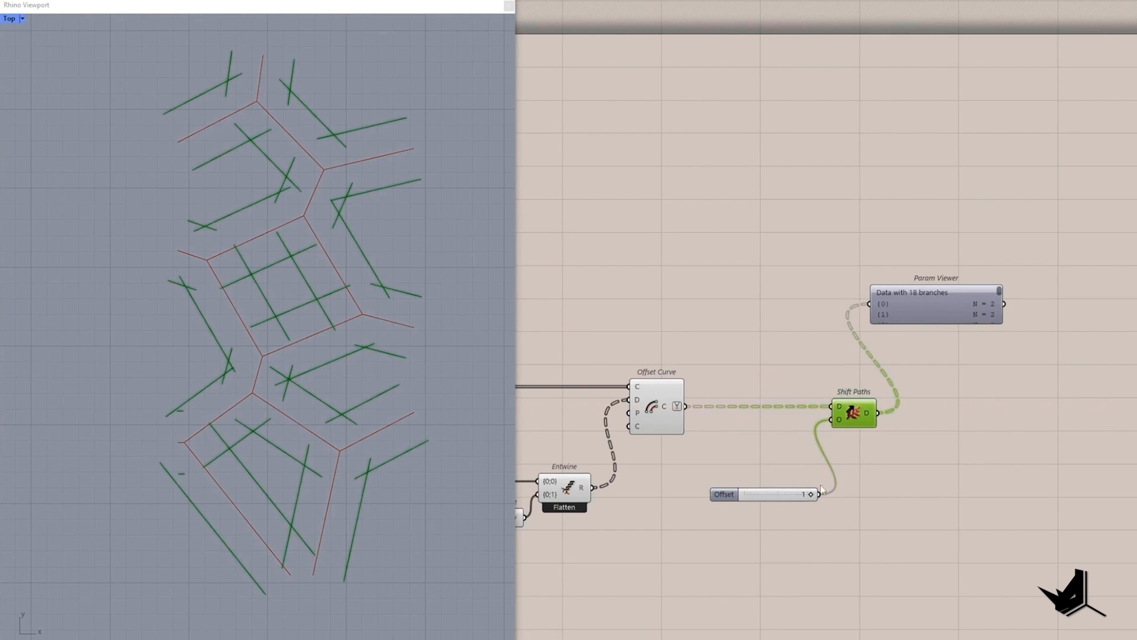
left_click_drag(772, 494, 774, 432)
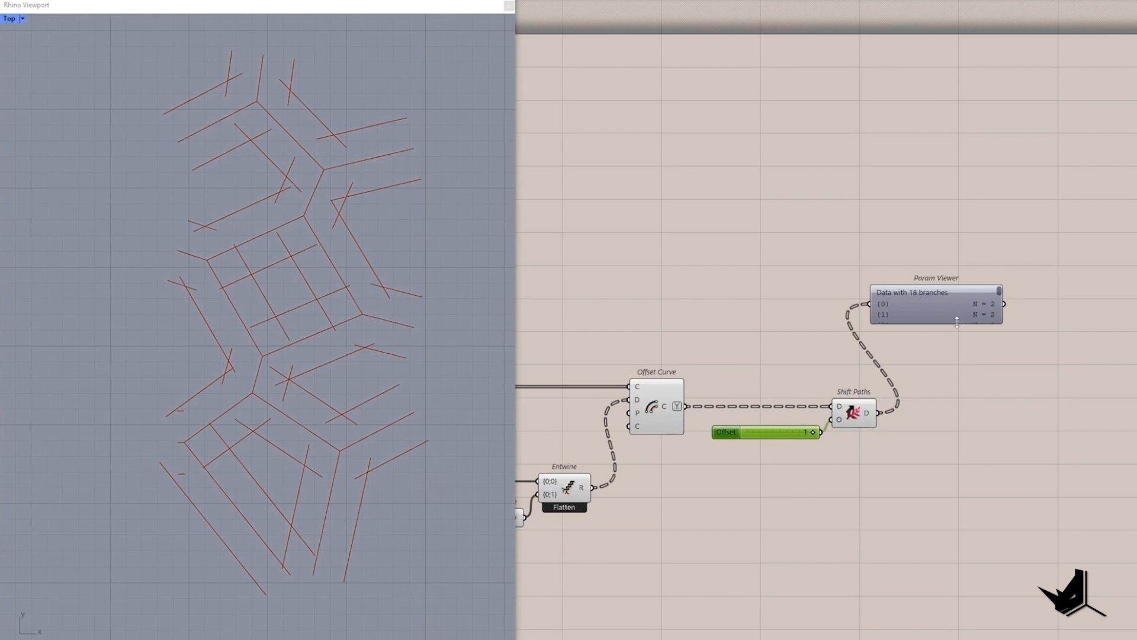
- Stretch the Param Viewer to list every branch and move it above and clear of Shift Paths
left_click_drag(957, 321, 955, 603)
left_click_drag(949, 419, 987, 202)
left_click_drag(965, 378, 1078, 355)
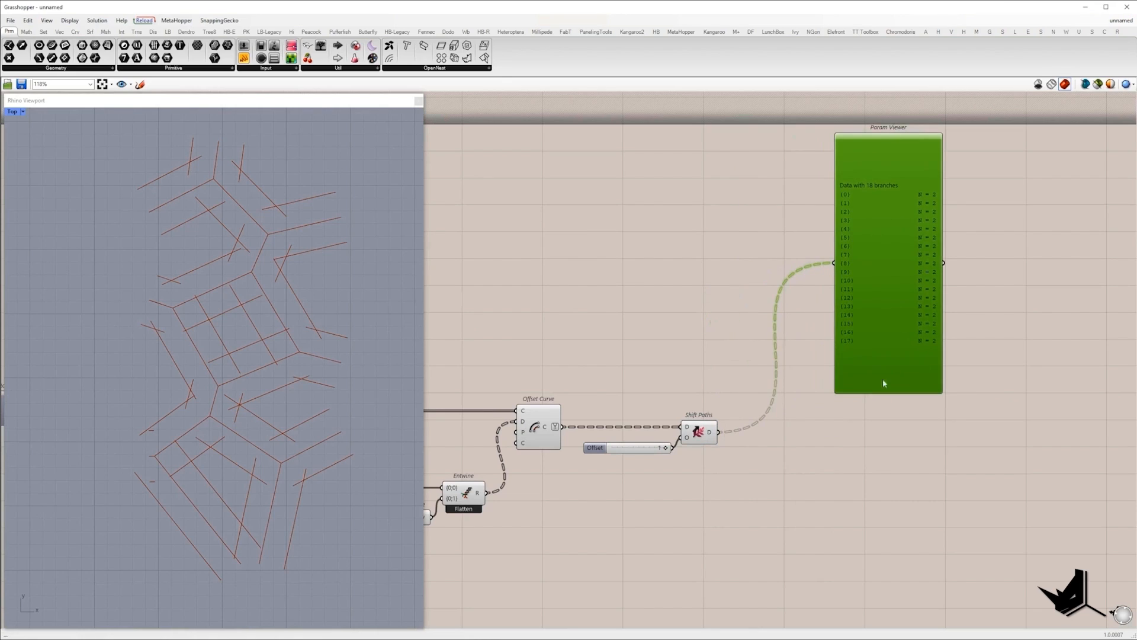
- Add a Connect Curves component and feed the Shift Paths output into its curves input
double_click(782, 482)
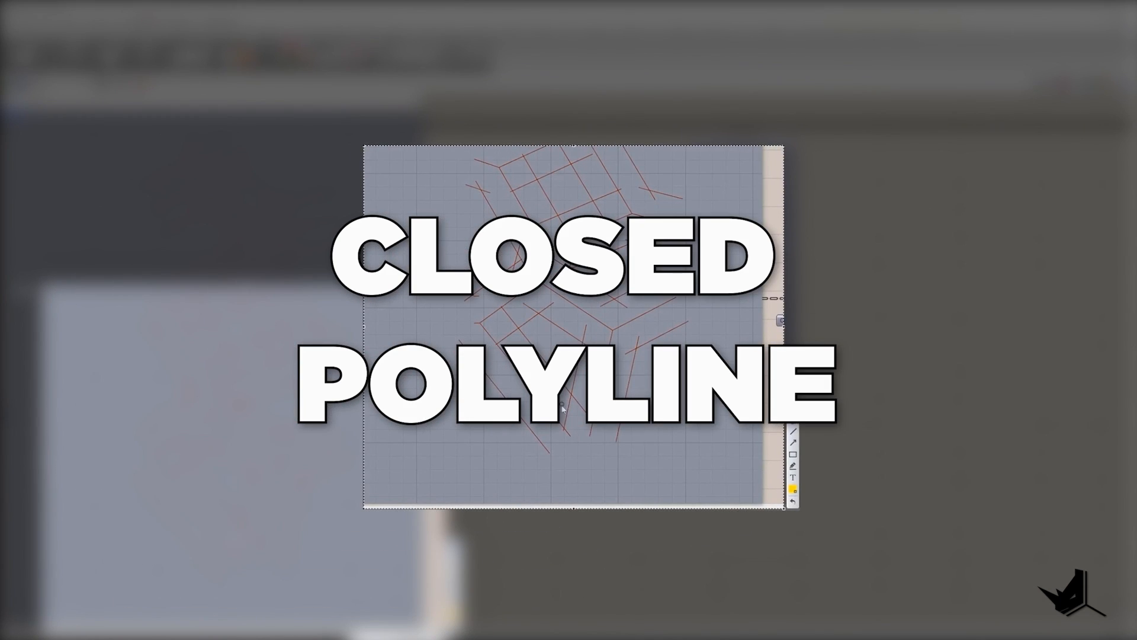
mouse_move(556, 429)
left_mouse_down()
mouse_move(609, 437)
mouse_move(561, 424)
left_mouse_up()
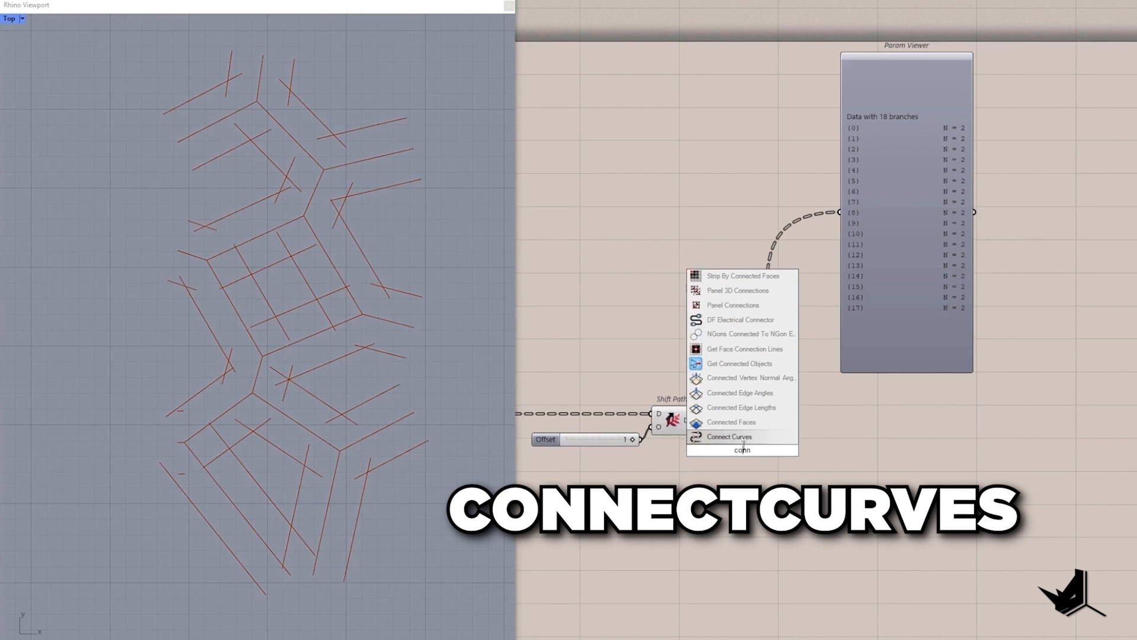
key("Return")
left_click_drag(746, 452, 872, 476)
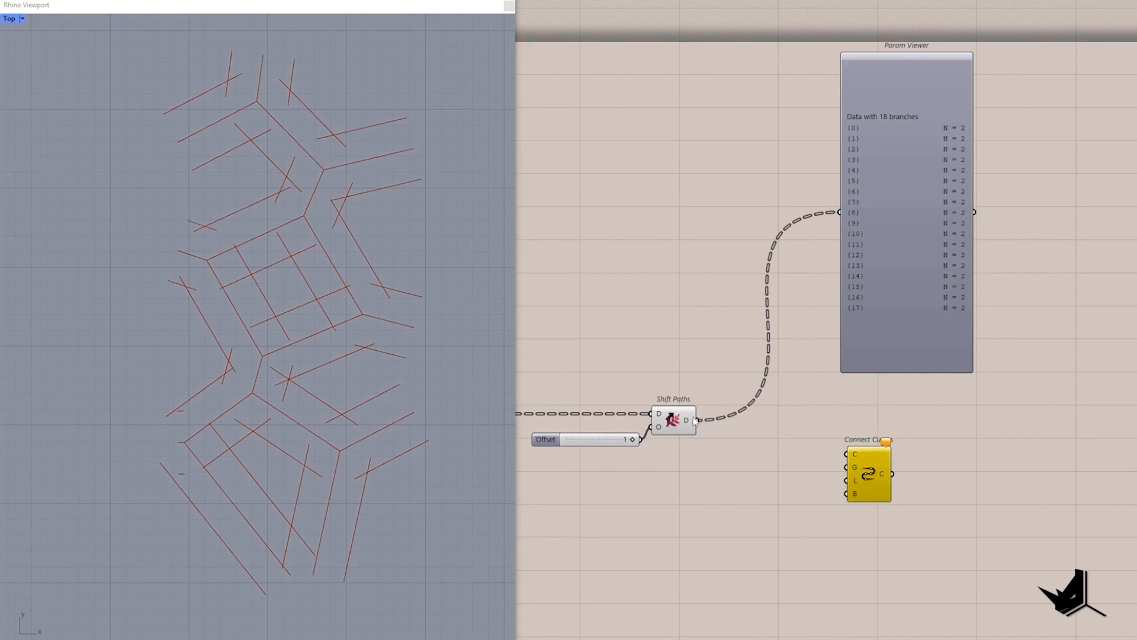
left_click_drag(695, 420, 912, 440)
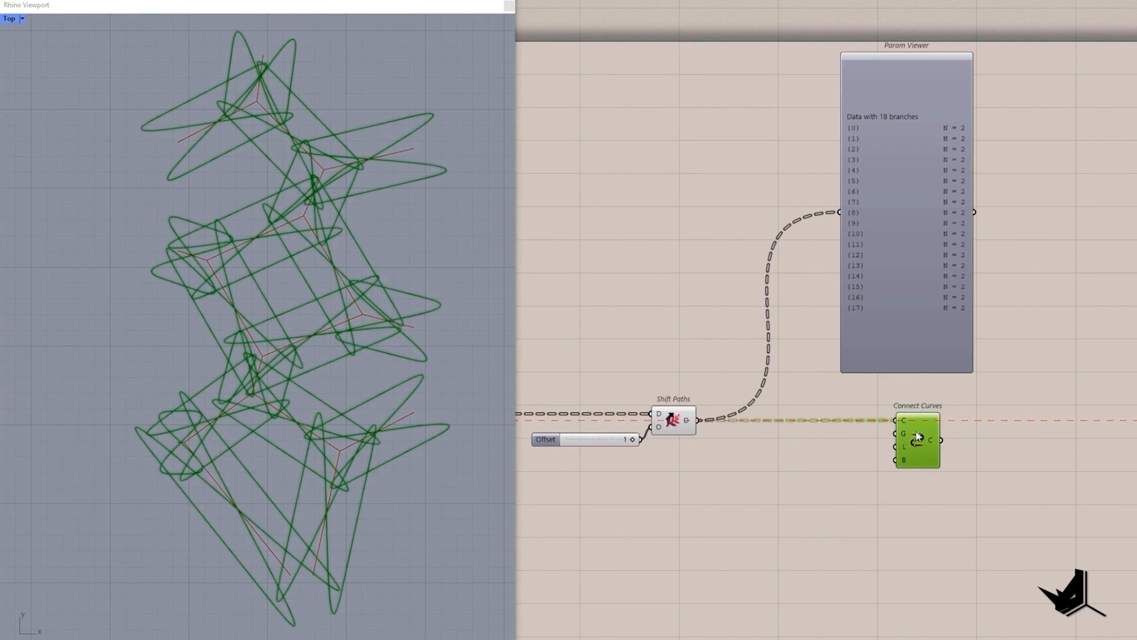
- Mark the directions of one pair of offset lines with arrows, and the diagonal joining them, on a screen capture
key("Print")
left_click_drag(150, 276, 508, 635)
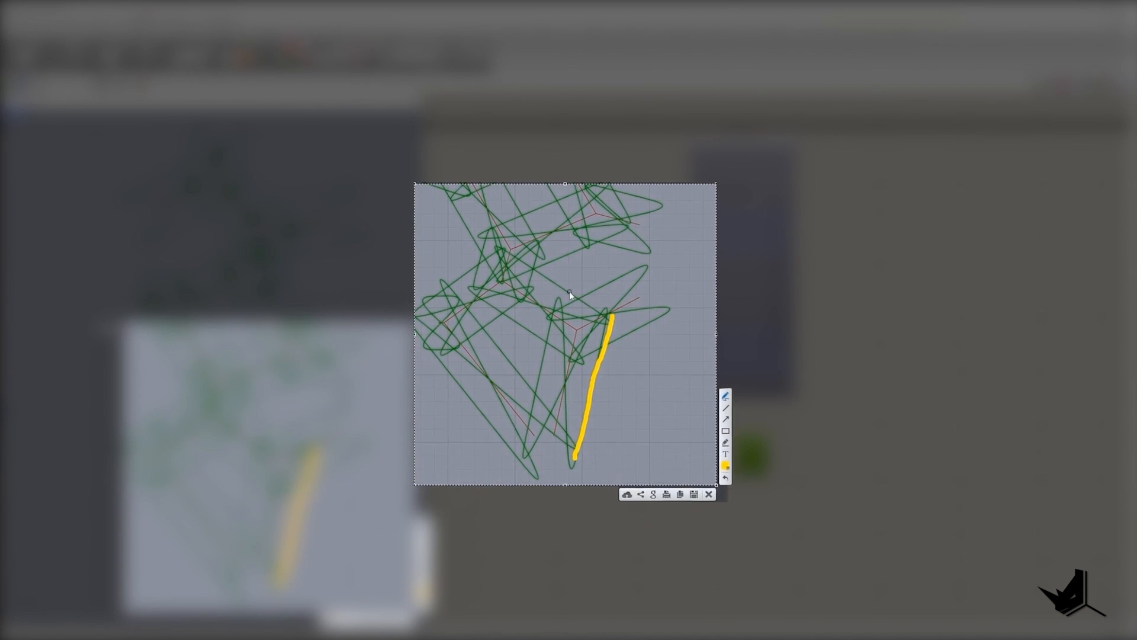
left_click_drag(599, 335, 622, 339)
mouse_move(554, 307)
left_mouse_down()
mouse_move(521, 444)
mouse_move(590, 404)
left_mouse_up()
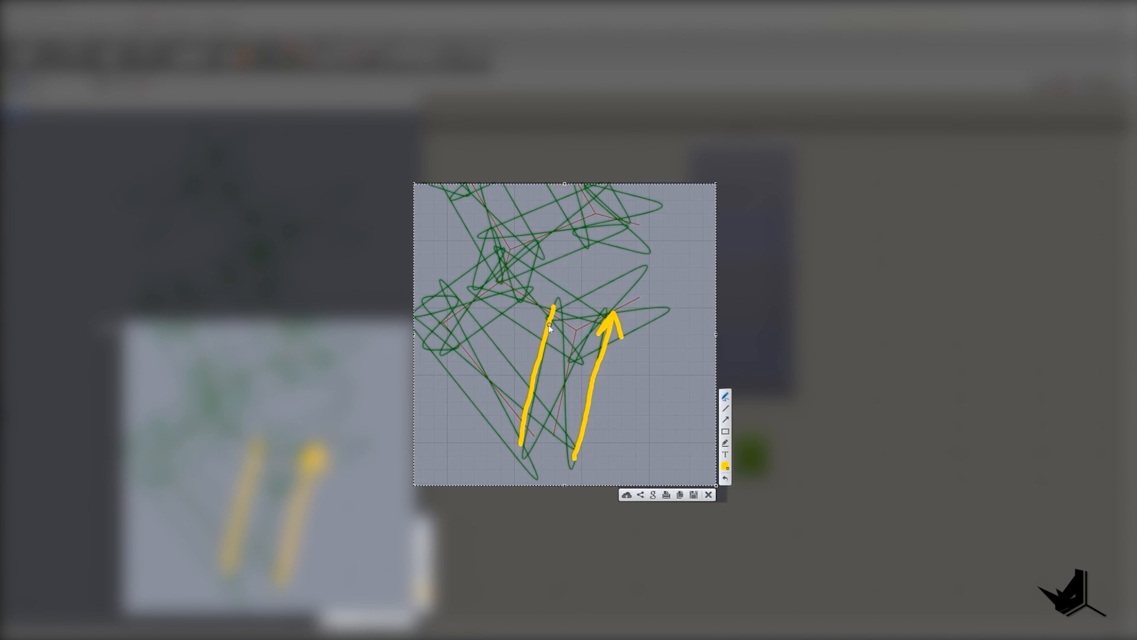
left_click_drag(536, 325, 558, 323)
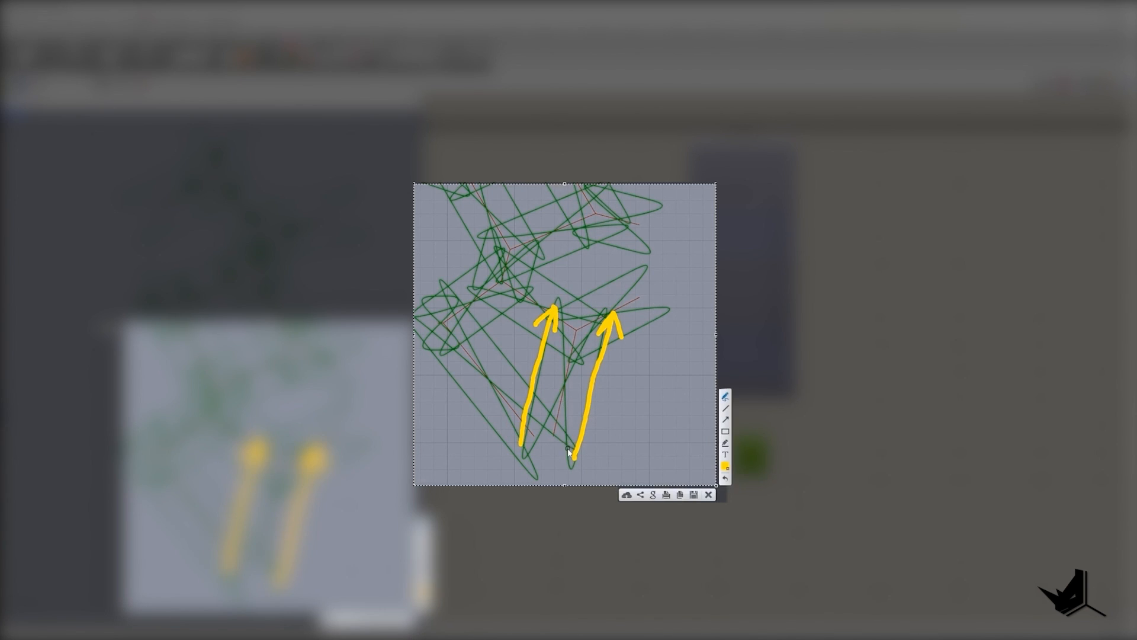
mouse_move(569, 453)
left_mouse_down()
mouse_move(610, 323)
mouse_move(536, 419)
mouse_move(541, 363)
left_mouse_up()
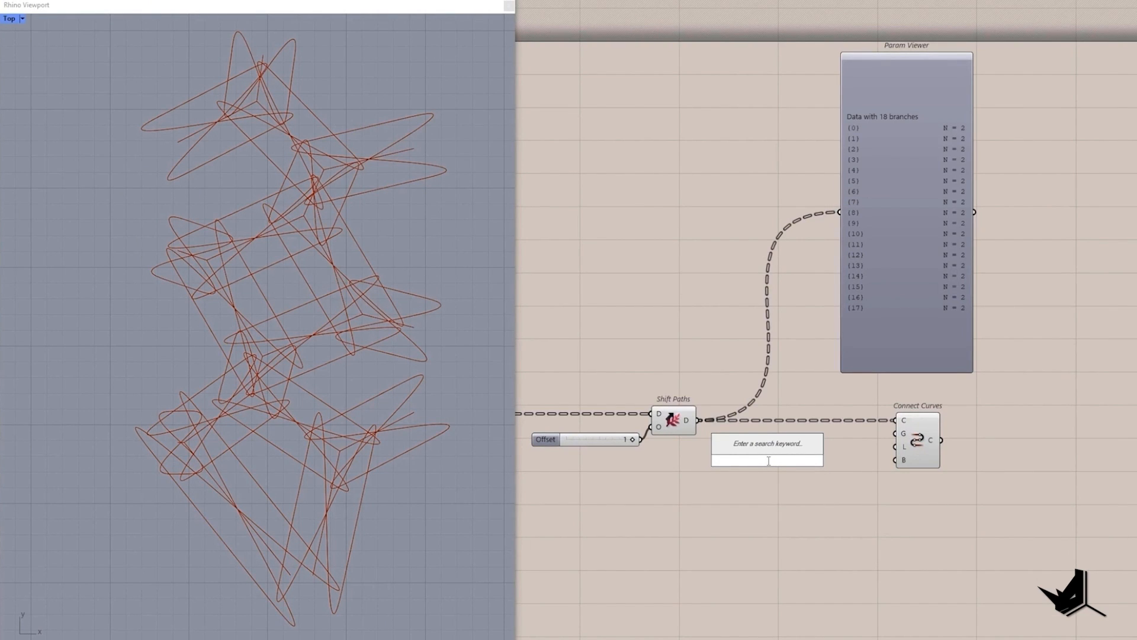
- Add a List Item component fed by Shift Paths and give it an extra +1 output
type("list item")
left_click(764, 457)
left_click_drag(700, 420, 748, 448)
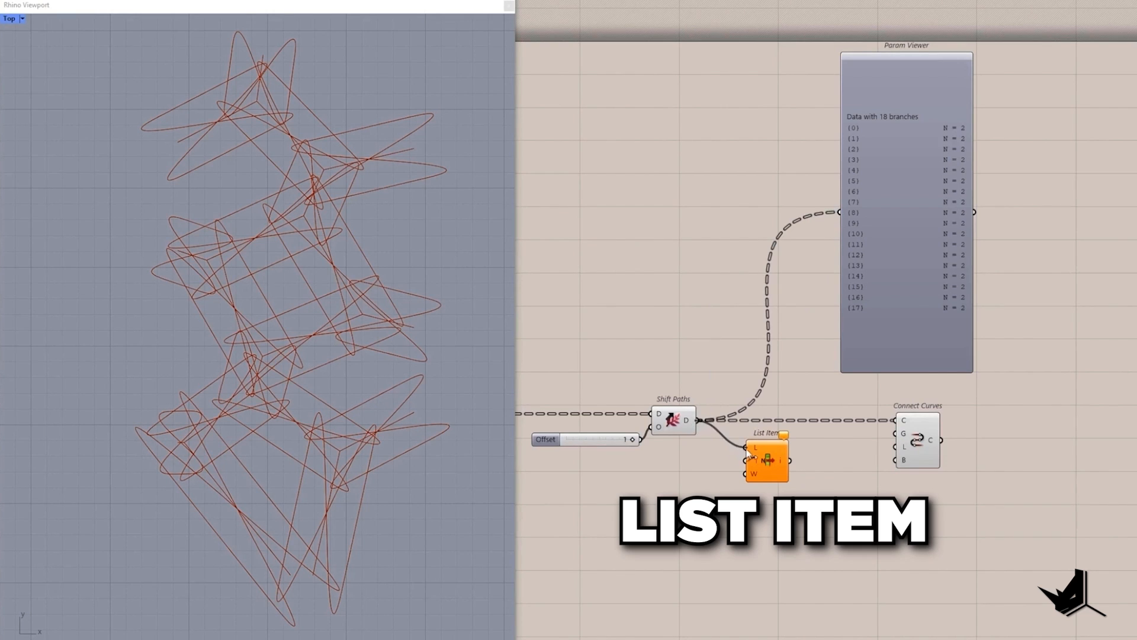
scroll(749, 455, "up", 8)
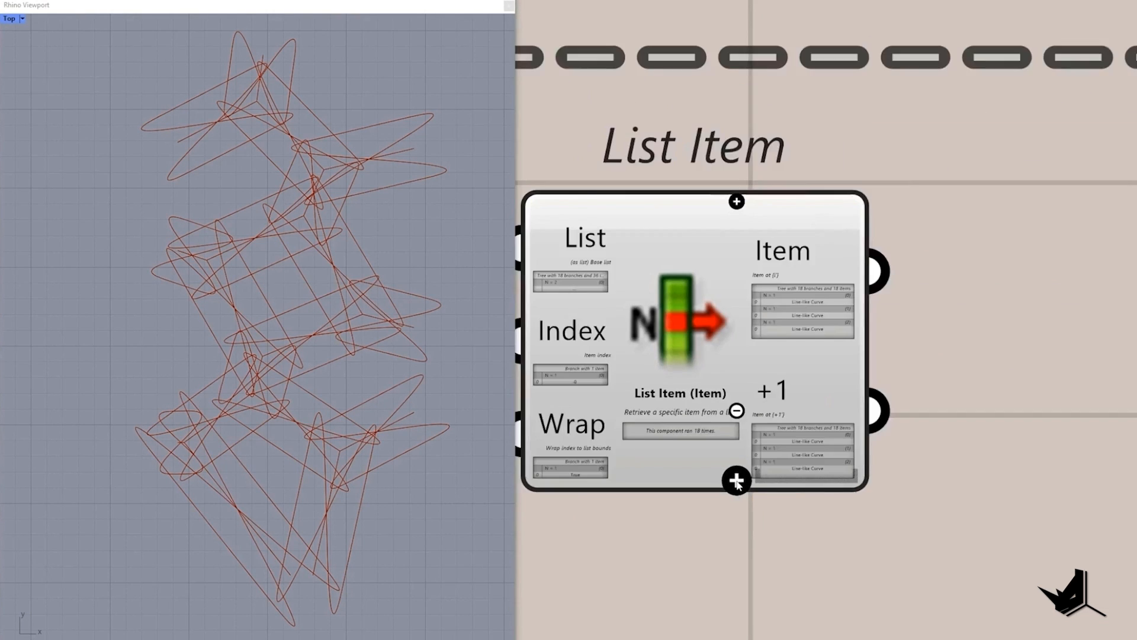
scroll(737, 482, "down", 8)
- Add a Flip Curve component and connect the +1 output of List Item to its curve input
double_click(747, 472)
type("flip")
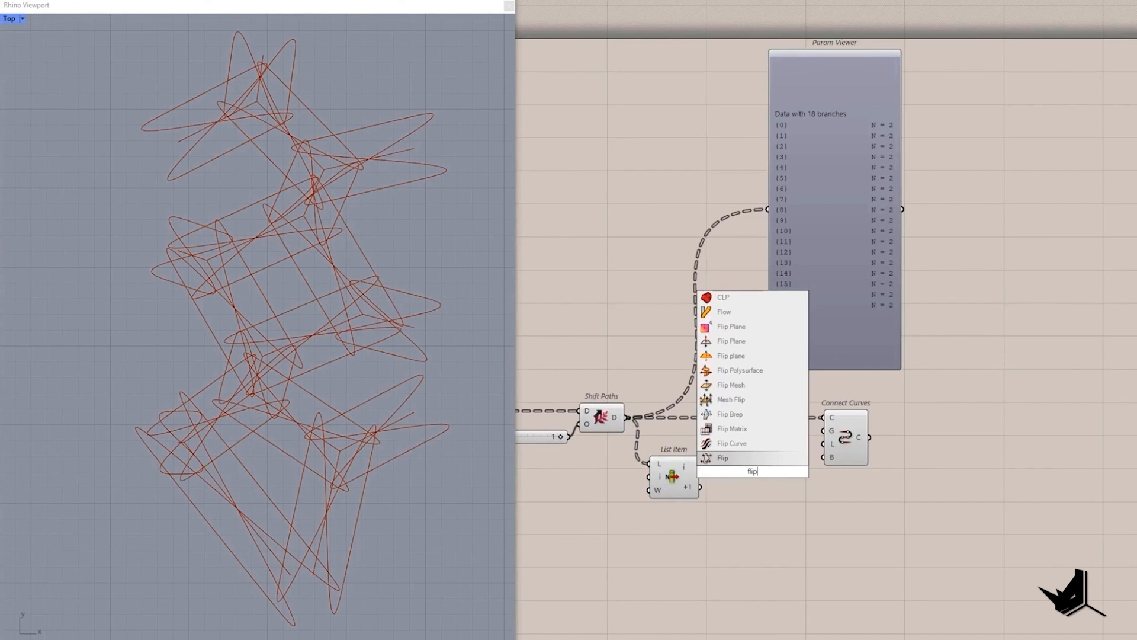
left_click(751, 448)
left_click_drag(700, 487, 730, 465)
right_click_drag(758, 503, 704, 498)
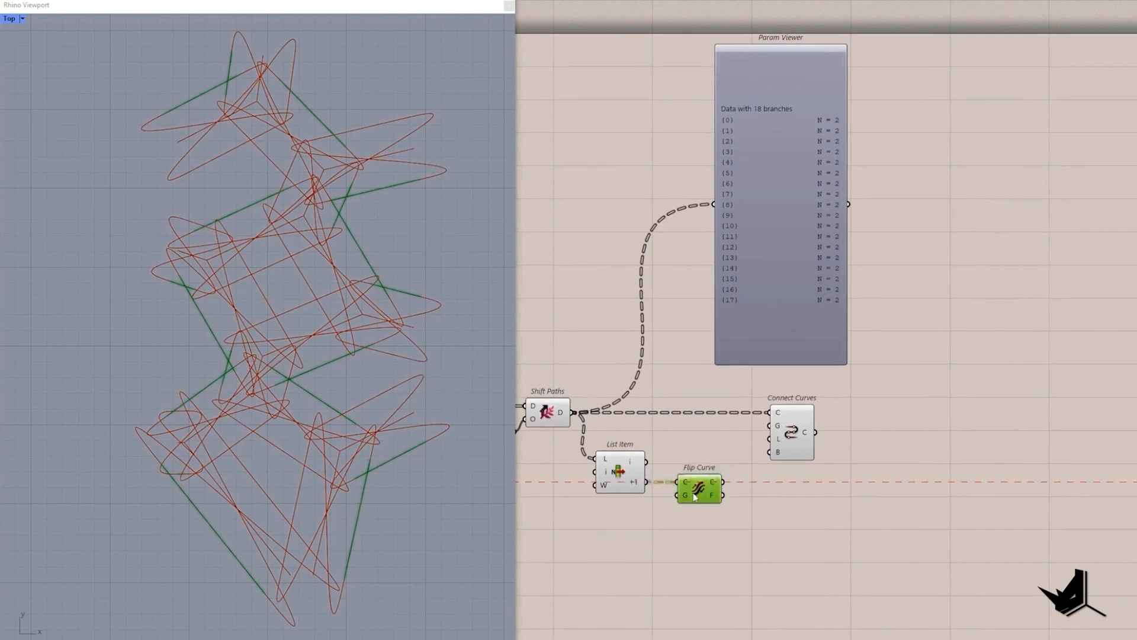
- Add a Merge component combining the first List Item output in D1 with the flipped curves in D2
double_click(741, 497)
type("merge")
left_click_drag(697, 490, 646, 462)
key("Return")
left_click_drag(734, 499, 756, 477)
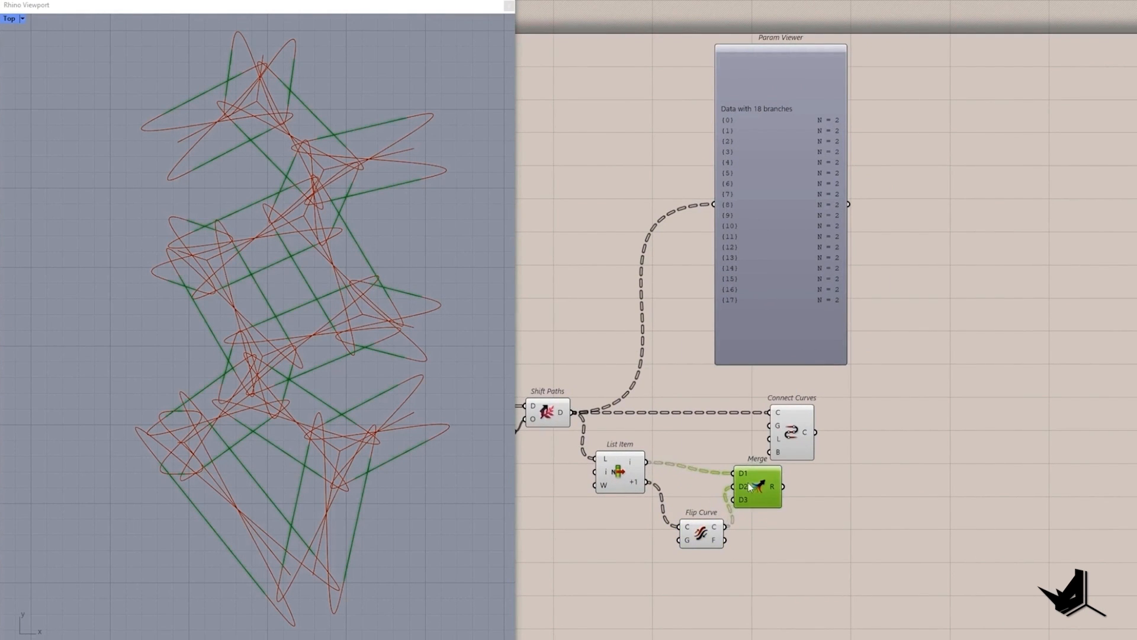
- Replace the curves input of Connect Curves with the Merge result and move the component clear of Merge
left_click_drag(791, 432, 851, 432)
left_click_drag(788, 475, 1007, 503)
left_click_drag(953, 425, 1063, 550)
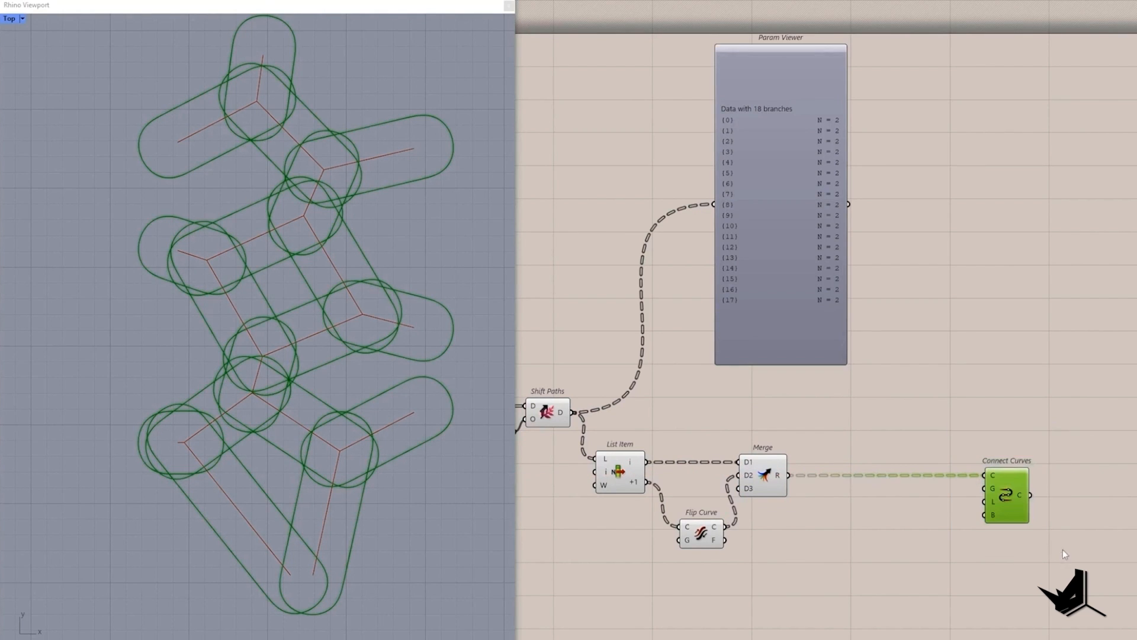
- Add a number slider set to 0 and connect it to the Continuity input of Connect Curves
scroll(1001, 491, "up", 2)
double_click(909, 514)
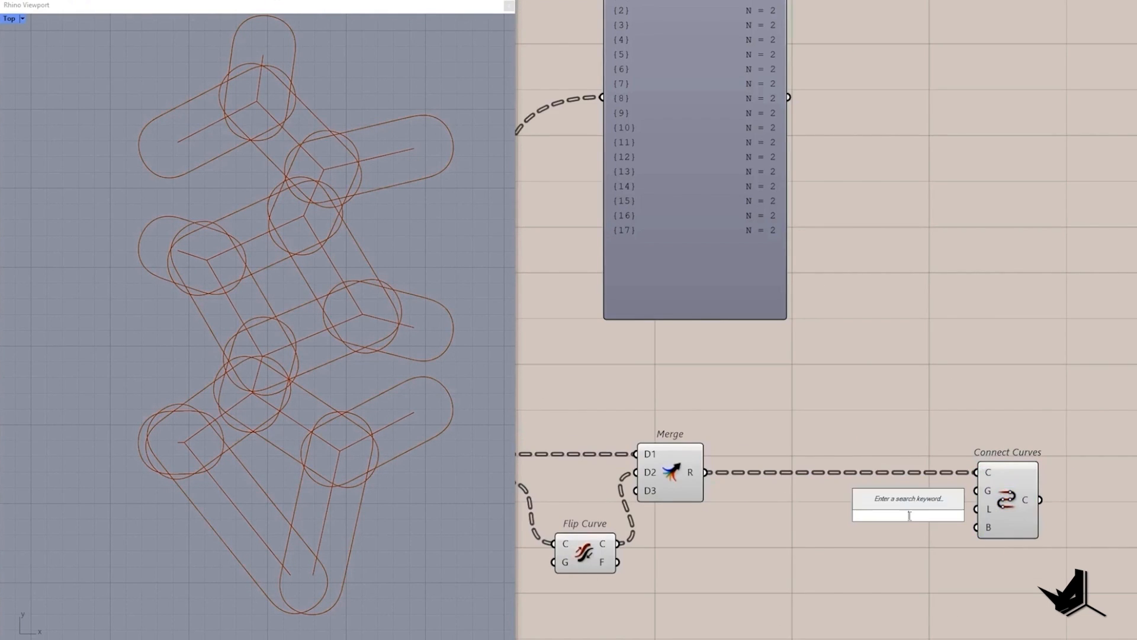
type("0<")
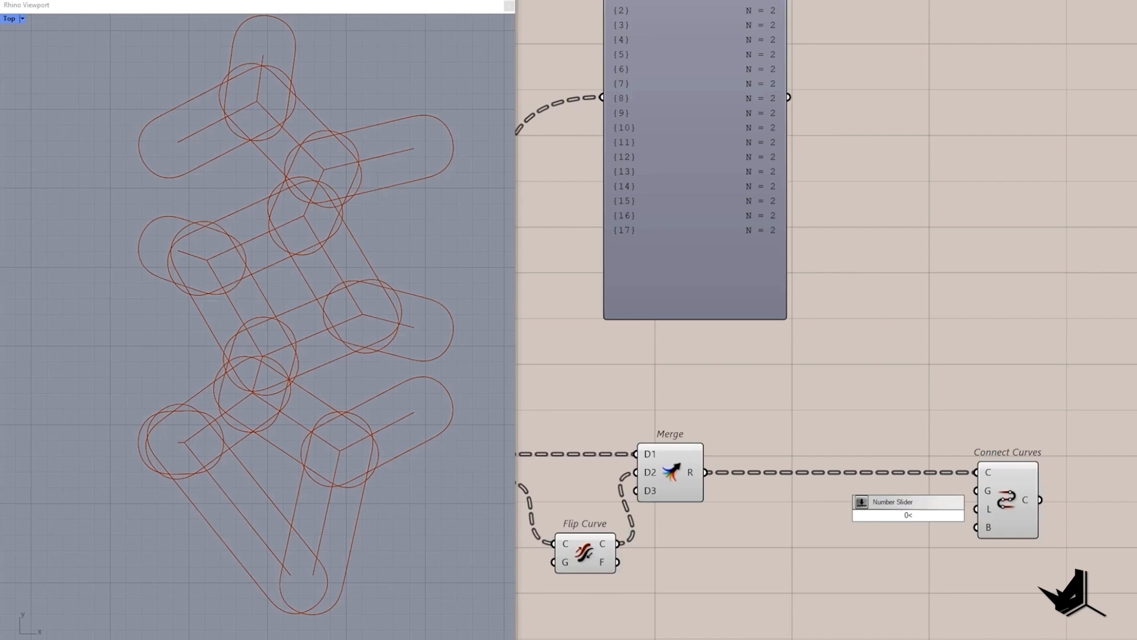
key("Return")
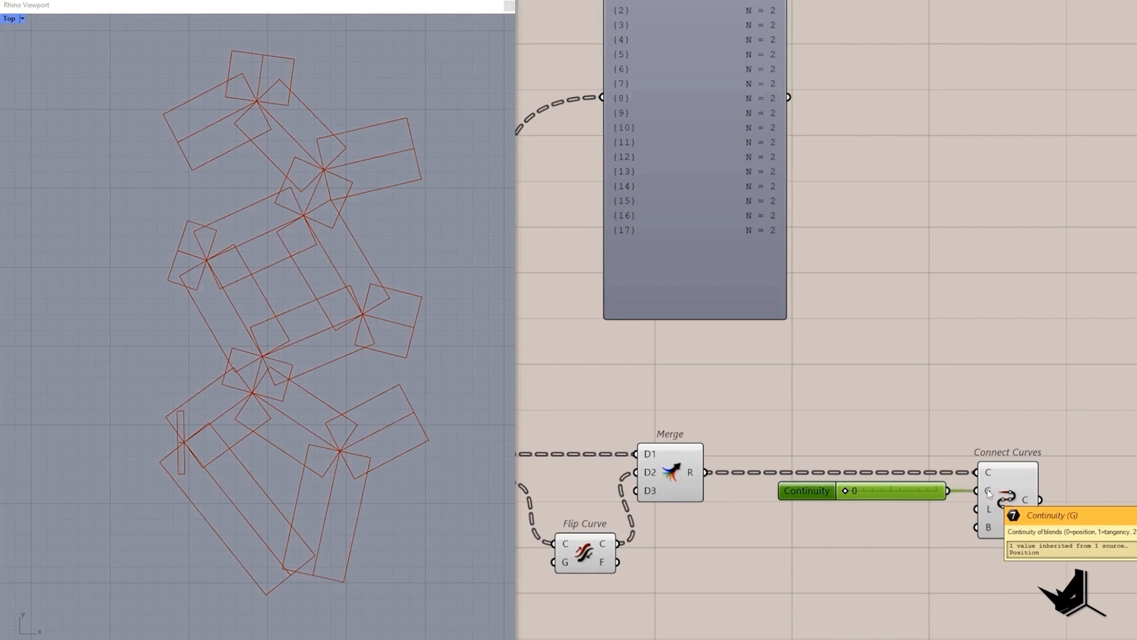
scroll(349, 468, "down", 2)
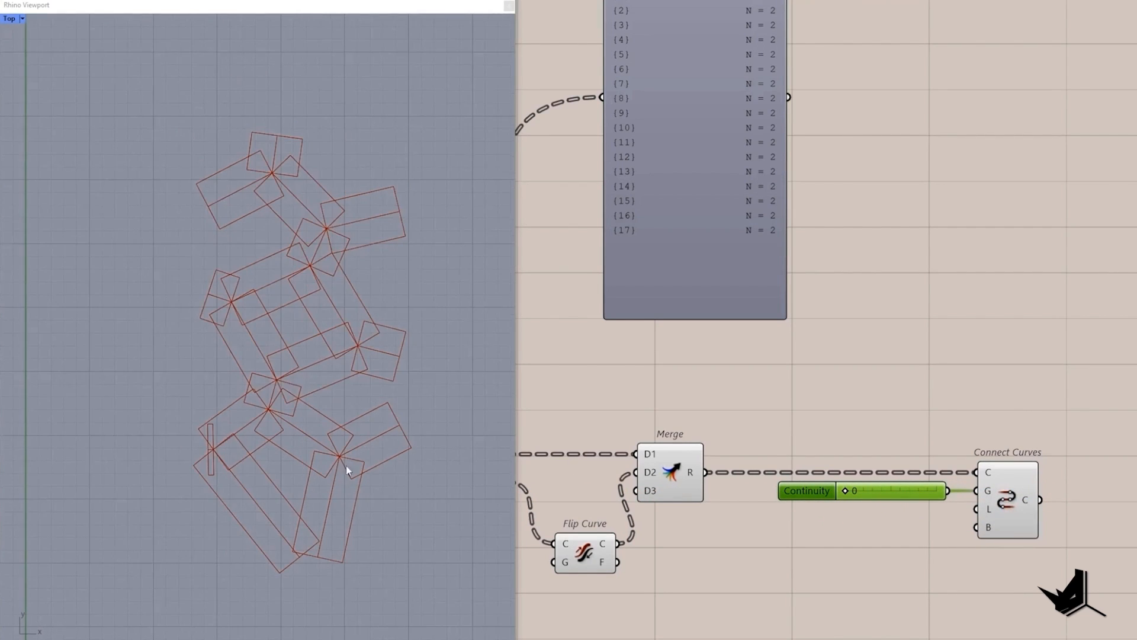
- Flatten the output of Connect Curves
right_click_drag(1043, 442, 868, 407)
right_click(853, 466)
left_click(889, 505)
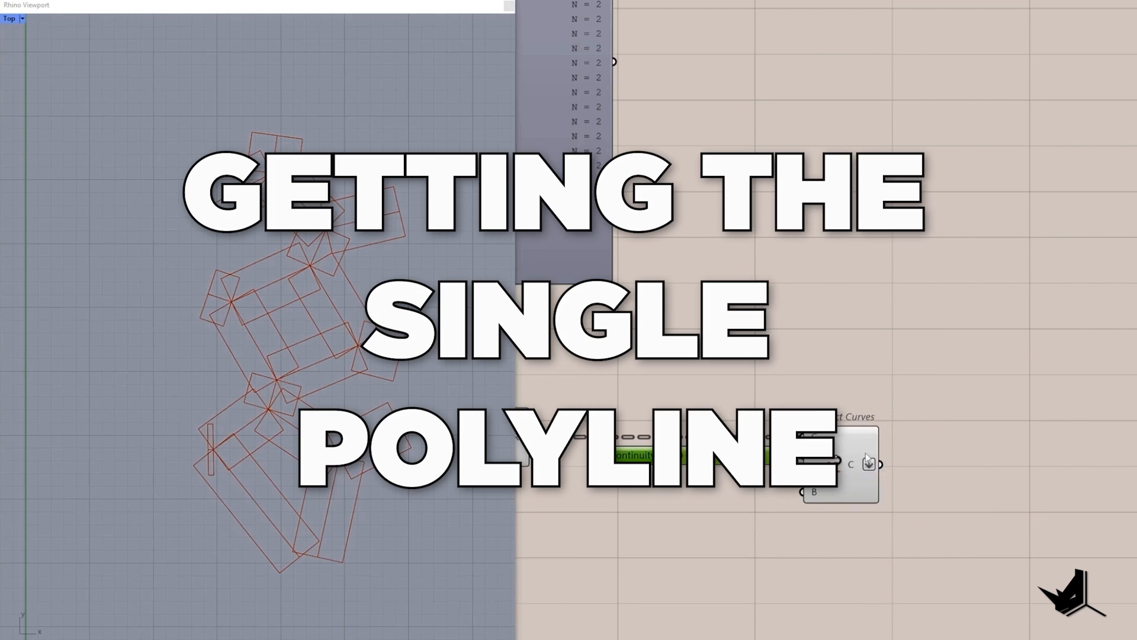
- Add a Region Union component and connect the Connect Curves output to its curves input
double_click(944, 439)
type("regio un")
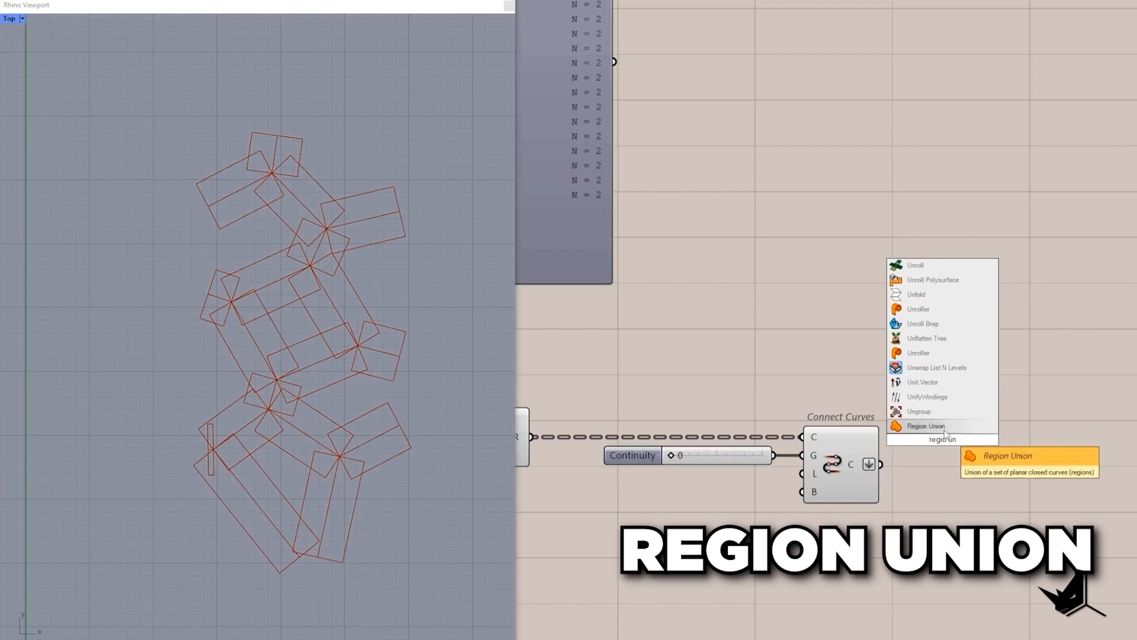
key("Return")
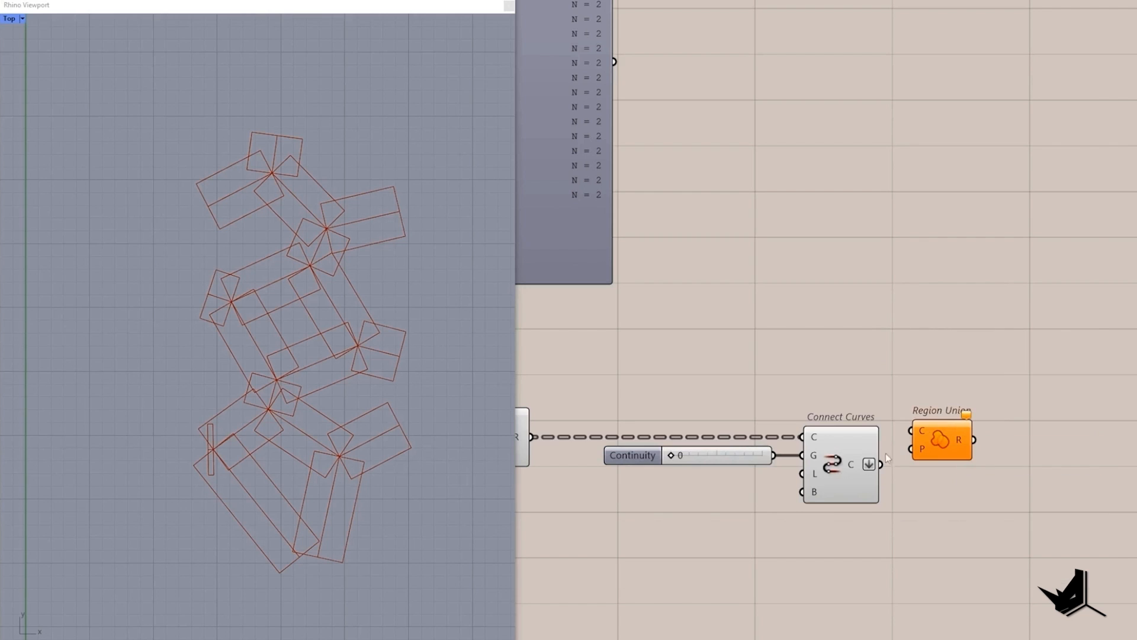
left_click_drag(881, 464, 938, 455)
- Turn off the preview of every component before Region Union so only the merged outline is displayed
scroll(972, 468, "down", 3)
left_click_drag(948, 497, 576, 322)
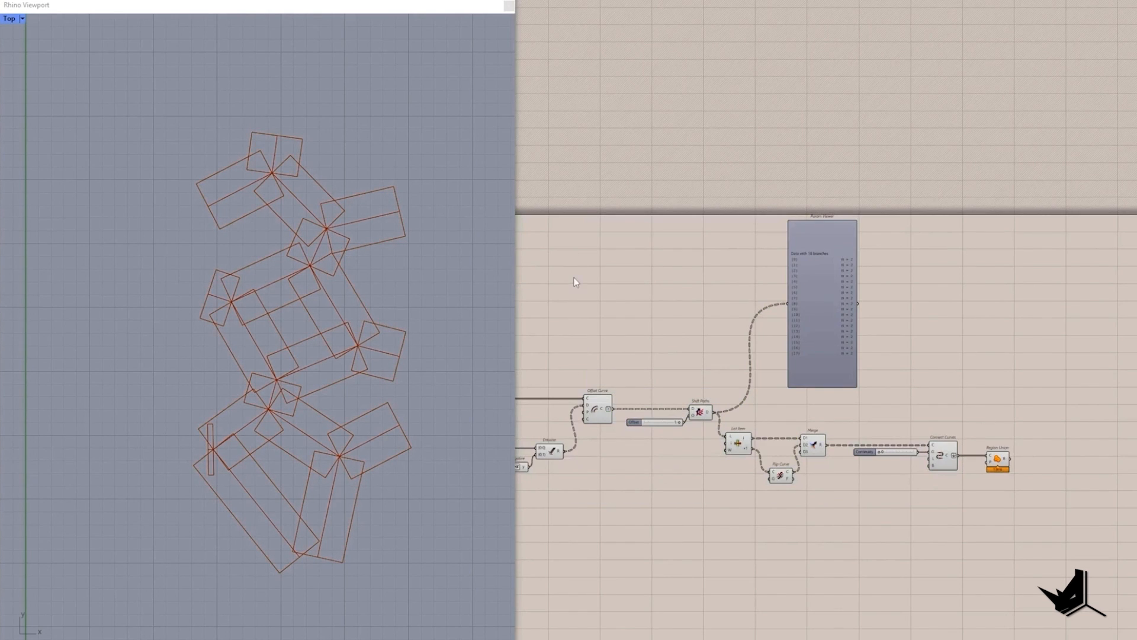
scroll(927, 476, "down", 4)
left_click_drag(932, 481, 615, 320)
scroll(942, 439, "up", 4)
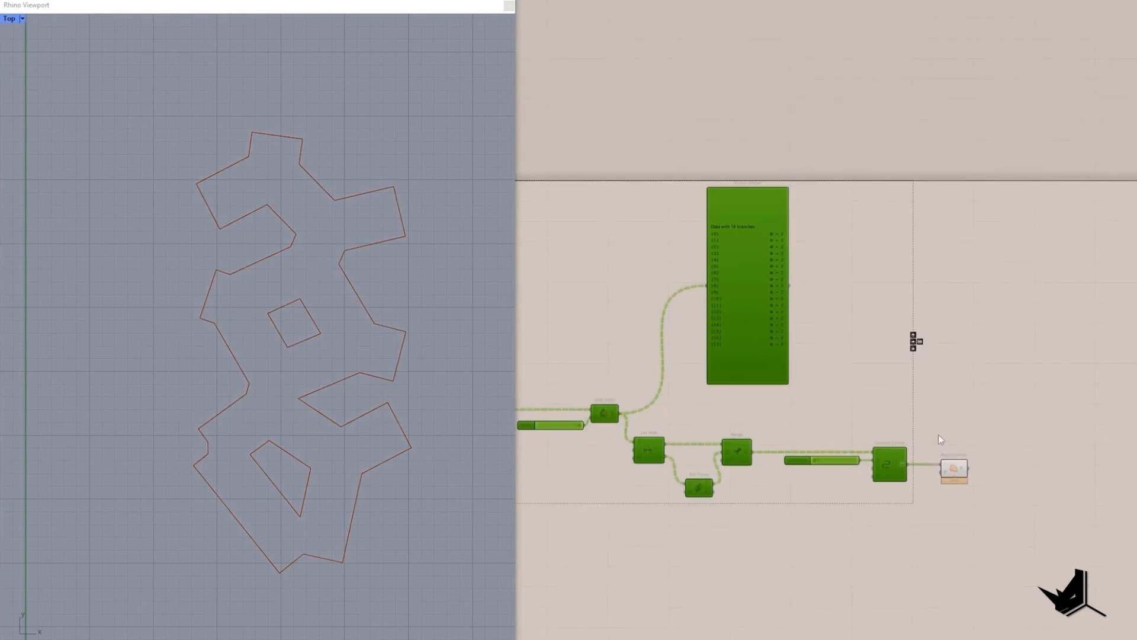
left_click(954, 468)
left_click(397, 282)
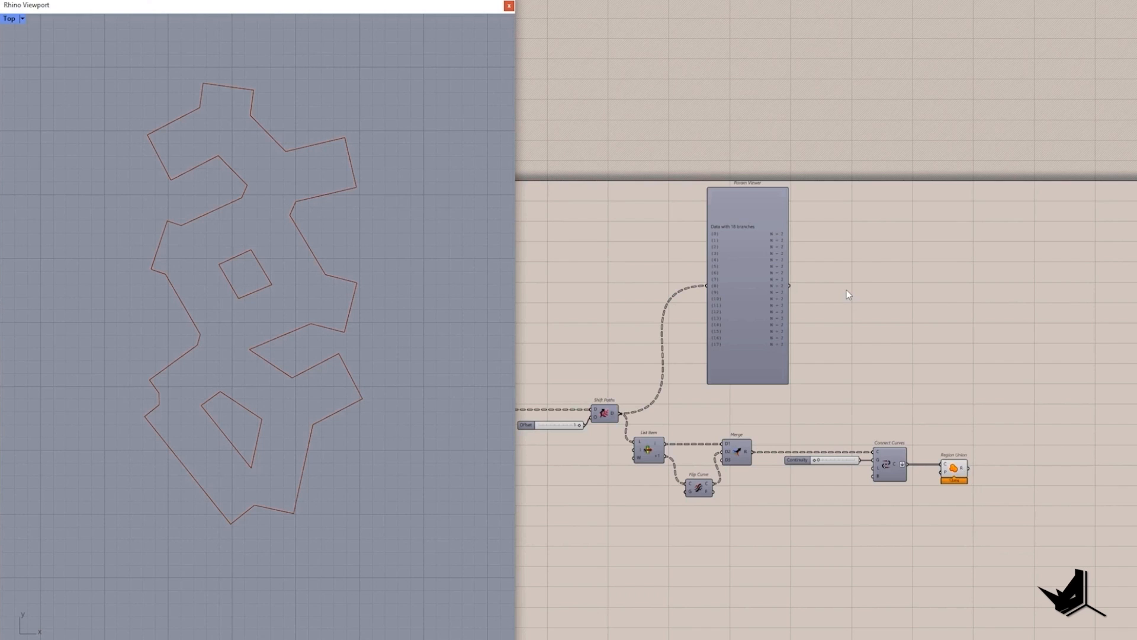
- Capture the screen and highlight the outline's end edges along its right side, top and left side
key("Print")
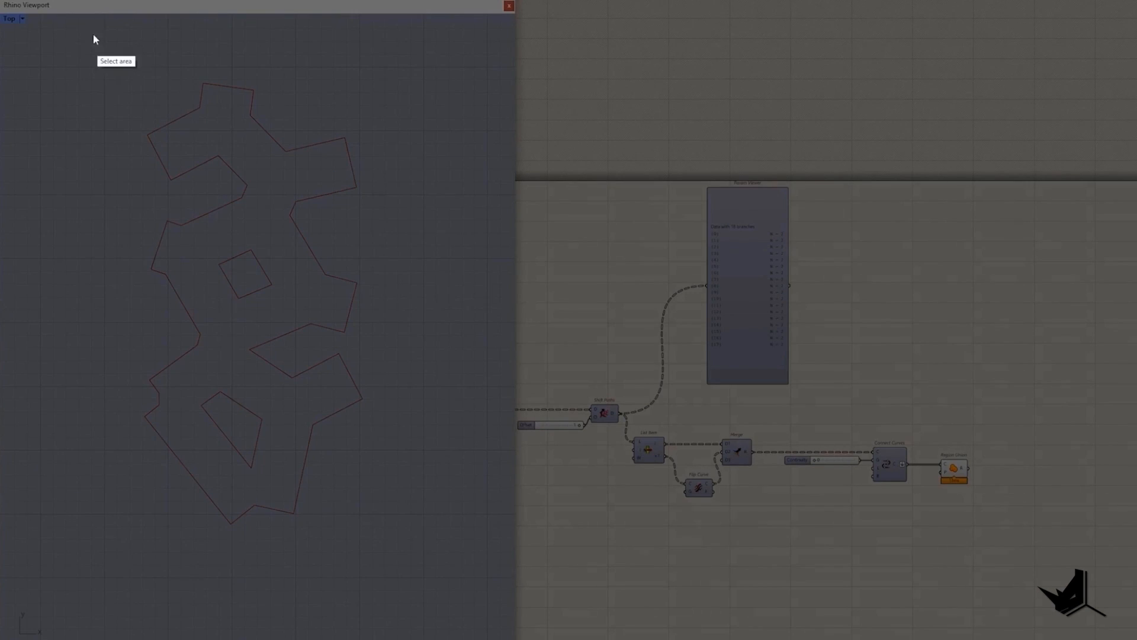
mouse_move(38, 0)
left_mouse_down()
mouse_move(1035, 637)
mouse_move(1117, 628)
left_mouse_up()
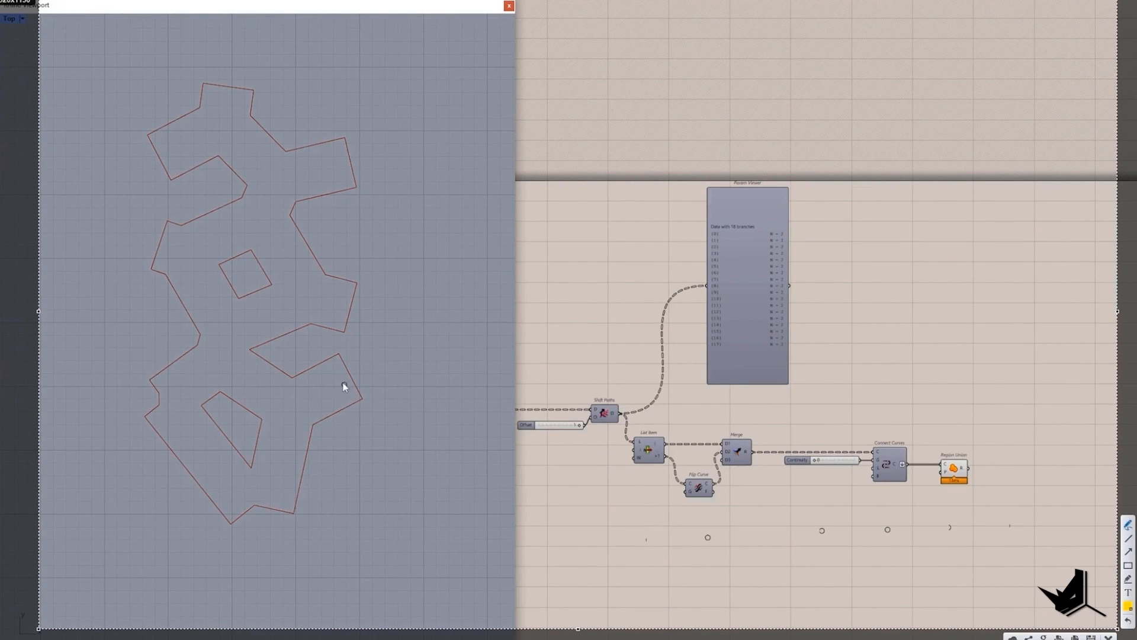
left_click_drag(340, 356, 368, 402)
left_click_drag(358, 286, 348, 327)
left_click_drag(342, 135, 356, 181)
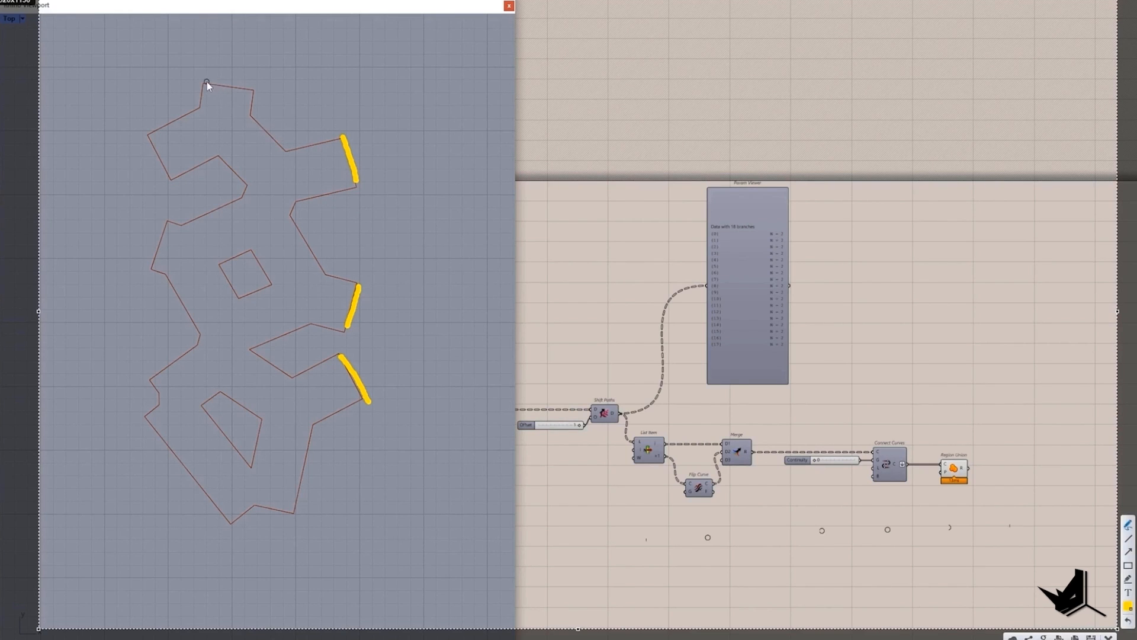
left_click_drag(207, 81, 253, 92)
left_click_drag(166, 223, 148, 264)
left_click_drag(148, 131, 175, 181)
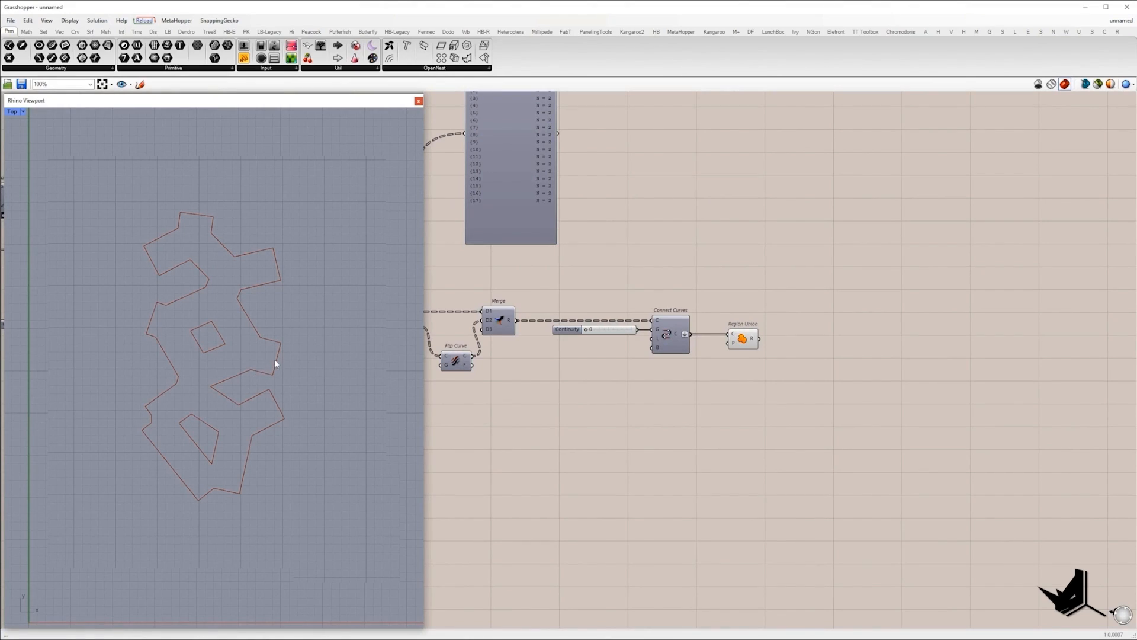
- Take a new capture of the merged outline and highlight its bottom and top end edges
key("Print")
left_click_drag(43, 152, 388, 571)
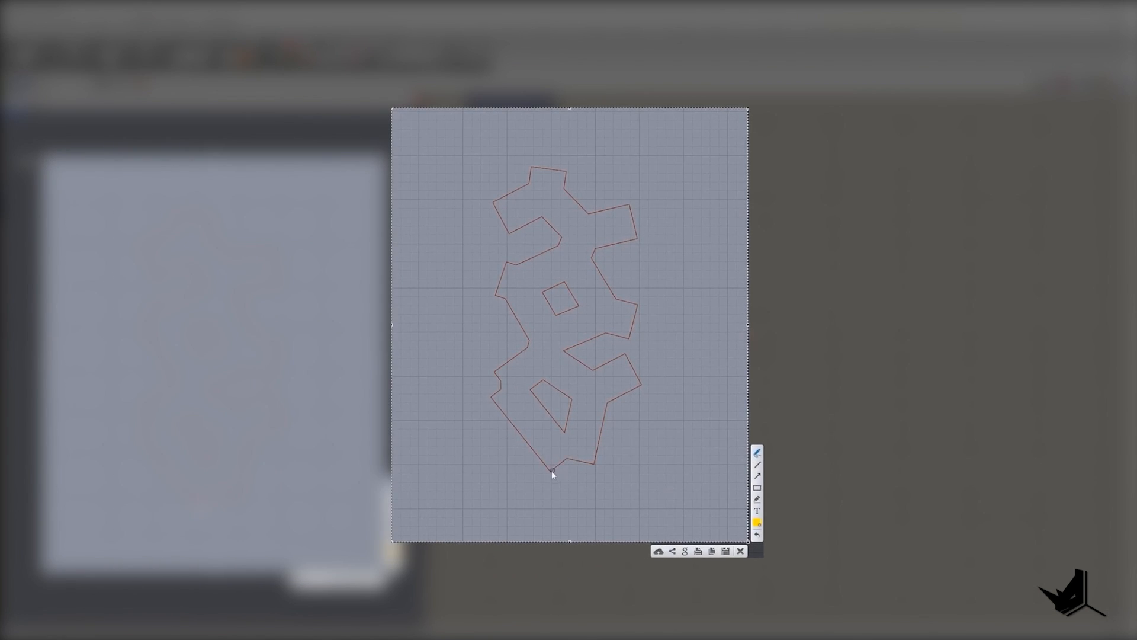
left_click_drag(552, 470, 588, 465)
left_click_drag(532, 164, 561, 170)
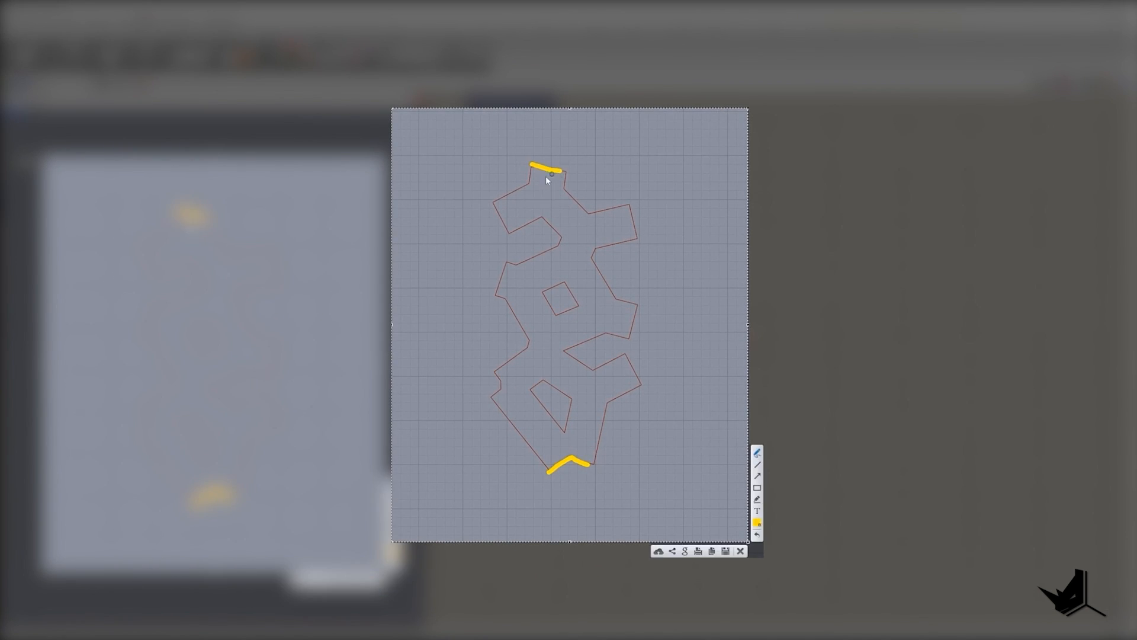
- Highlight the remaining end edges along the left and right sides of the captured outline
left_click_drag(493, 200, 513, 234)
left_click_drag(630, 205, 644, 249)
left_click_drag(638, 298, 628, 335)
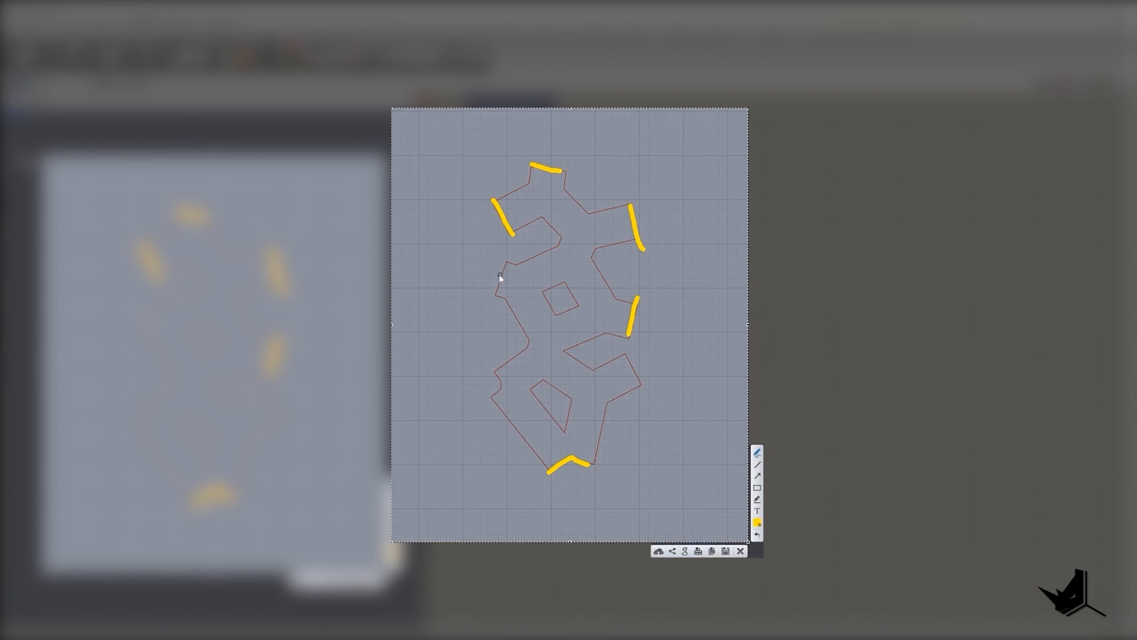
left_click_drag(513, 263, 503, 295)
left_click_drag(500, 366, 501, 364)
mouse_move(587, 450)
left_mouse_down()
mouse_move(542, 451)
mouse_move(588, 451)
left_mouse_up()
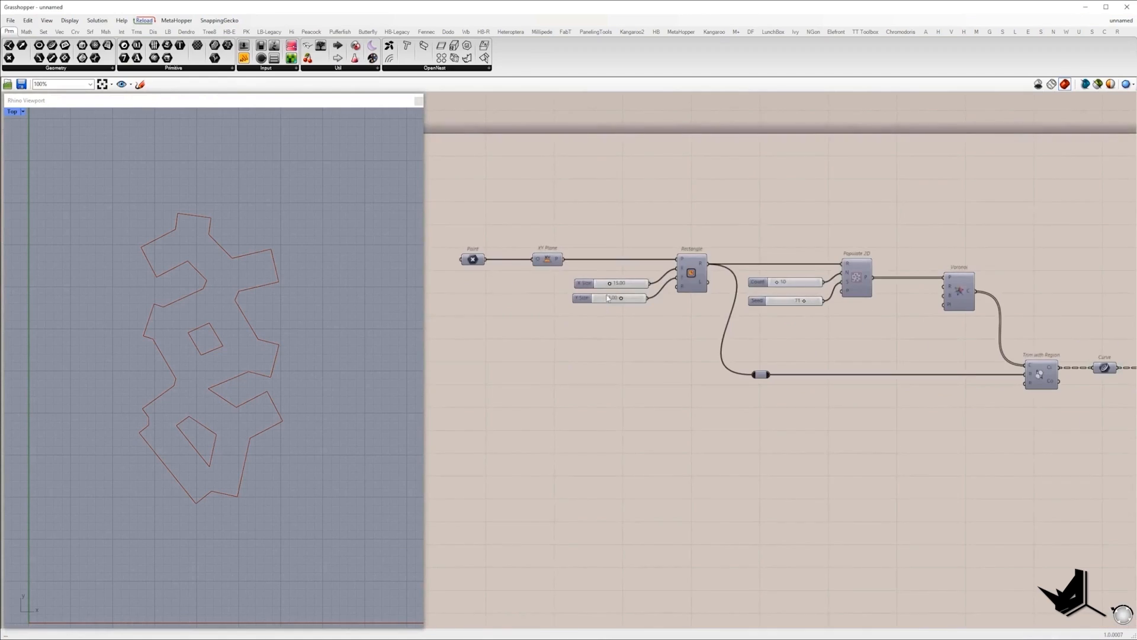
- Set the rectangle's X Size slider to 15.30
scroll(622, 279, "up", 3)
left_click(622, 280)
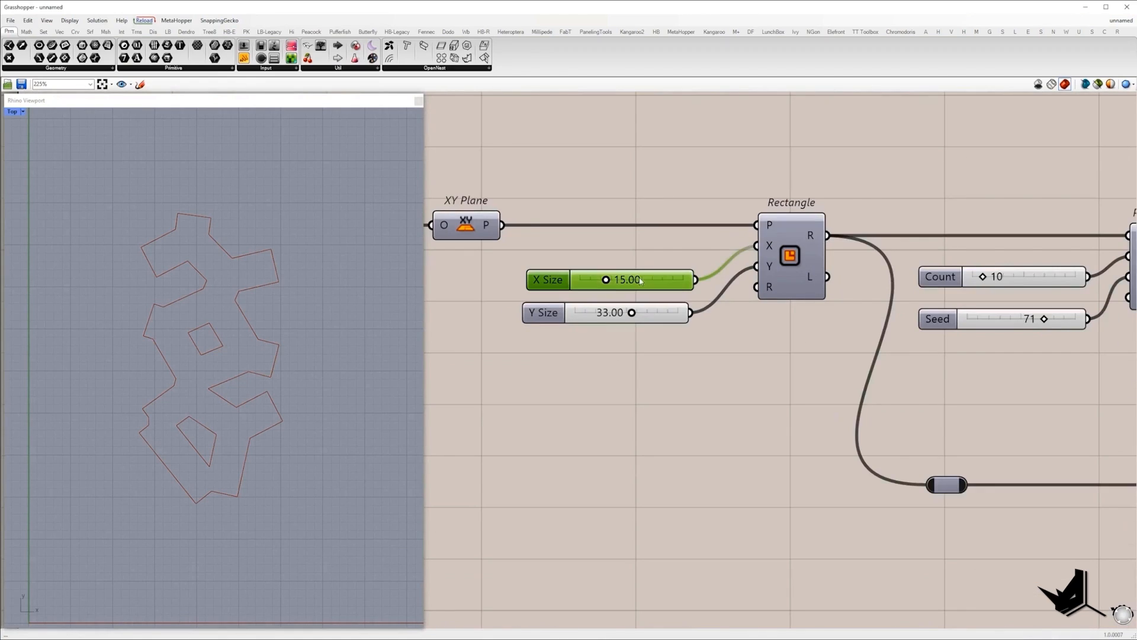
double_click(628, 280)
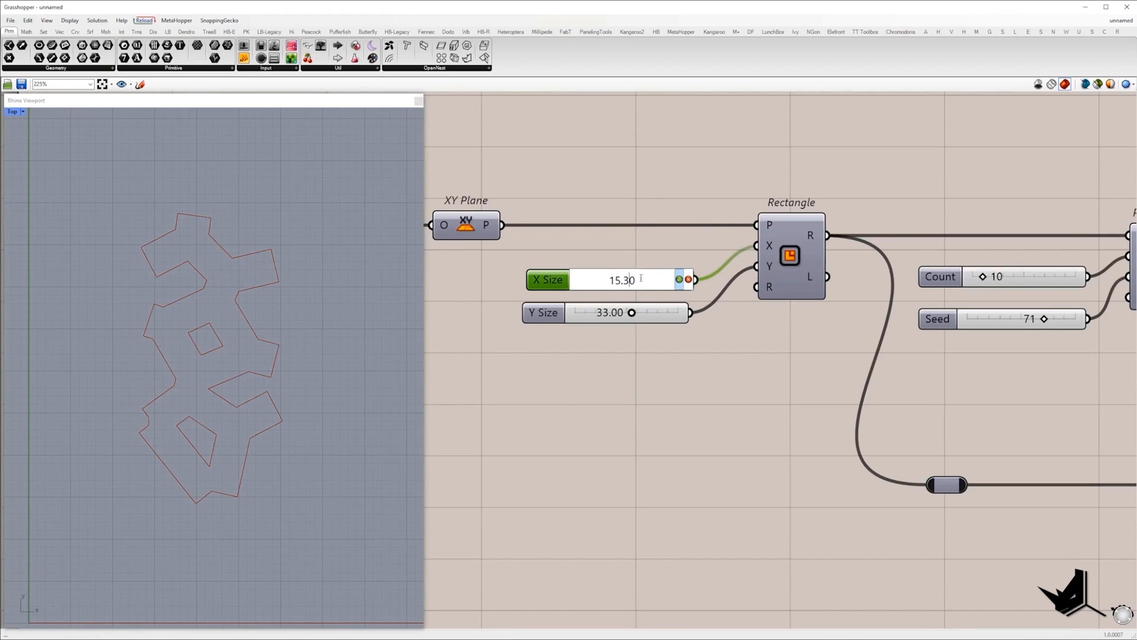
left_click(680, 279)
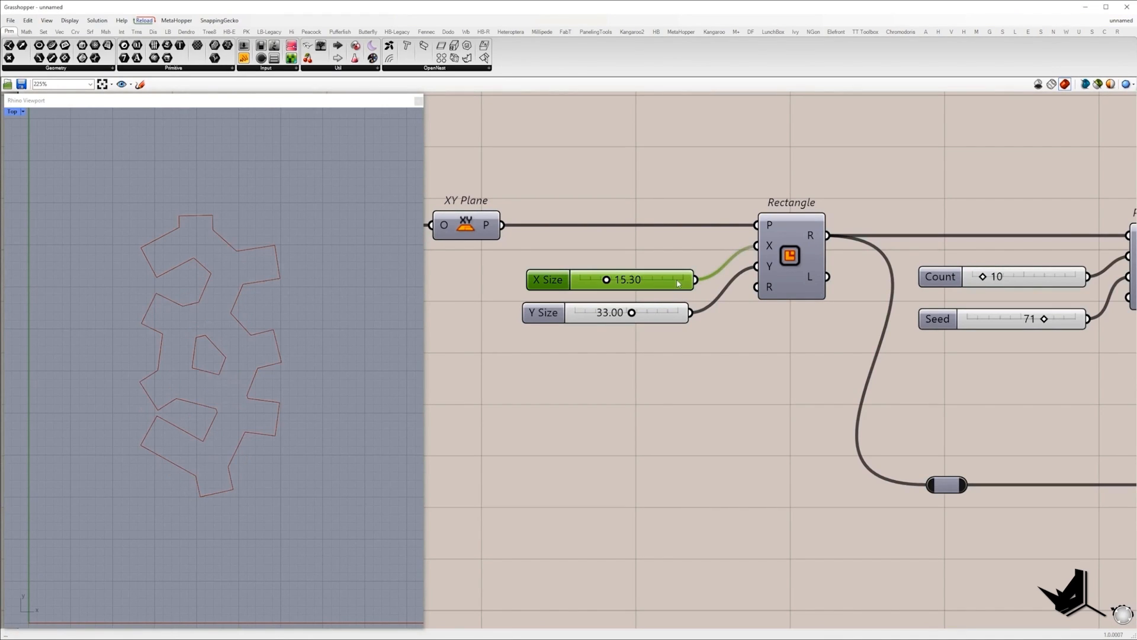
left_click(456, 386)
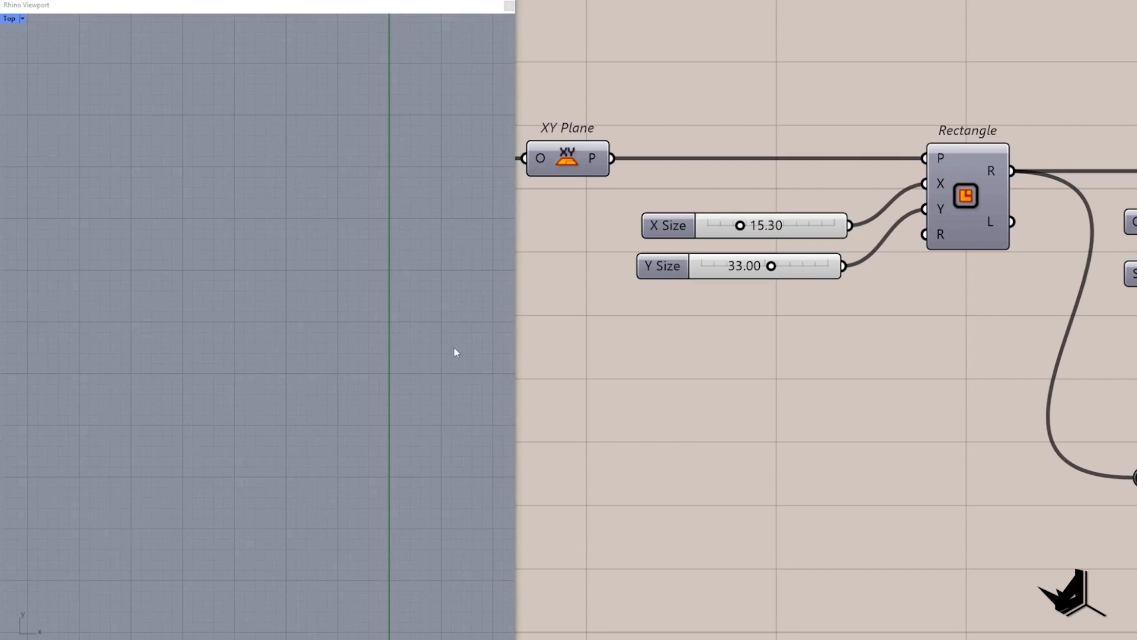
- Add an Explode component after Region Union and connect the merged outline to its curve input
left_click_drag(672, 209, 878, 407)
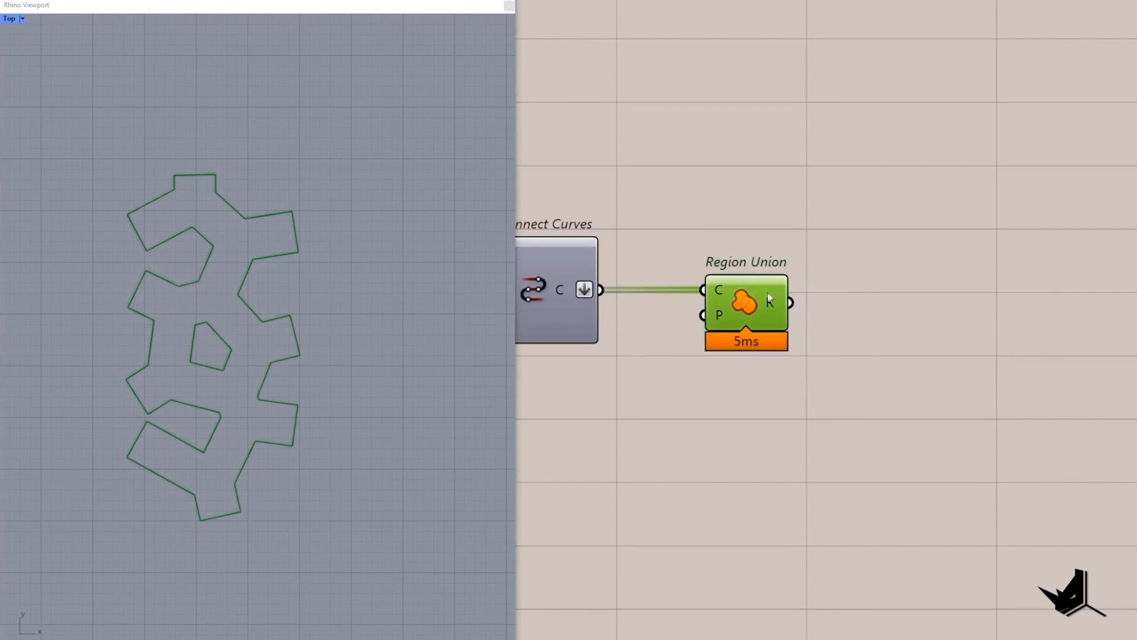
double_click(880, 299)
type("explode")
key("Return")
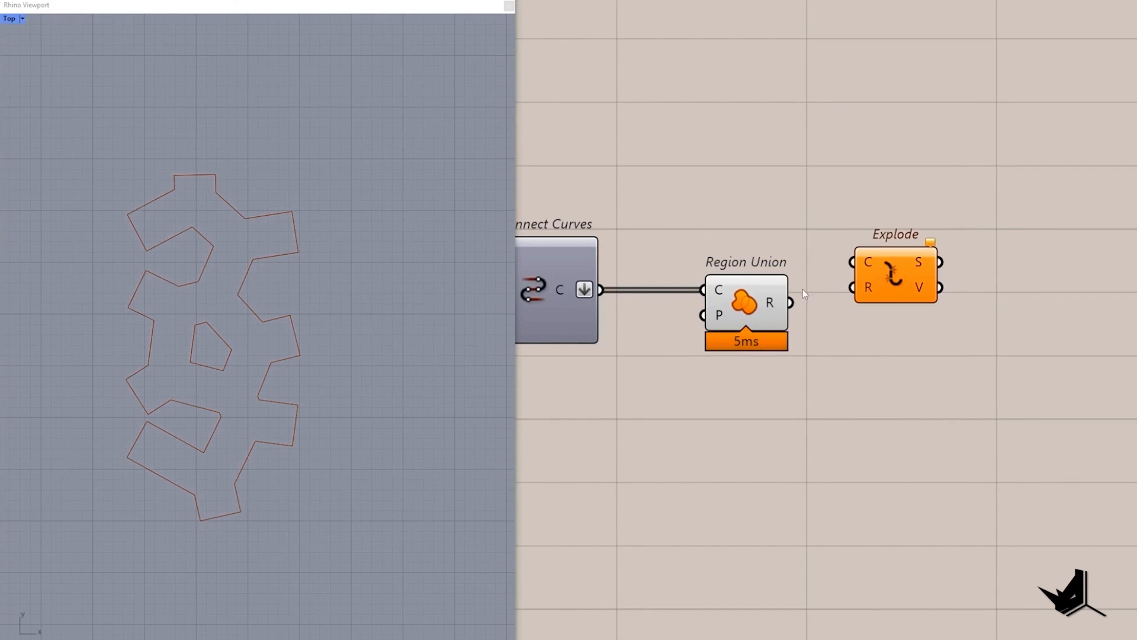
left_click_drag(790, 302, 957, 318)
- Add a curve Length component, flatten Explode's segments output and connect it to the Length input
right_click_drag(1023, 307, 747, 321)
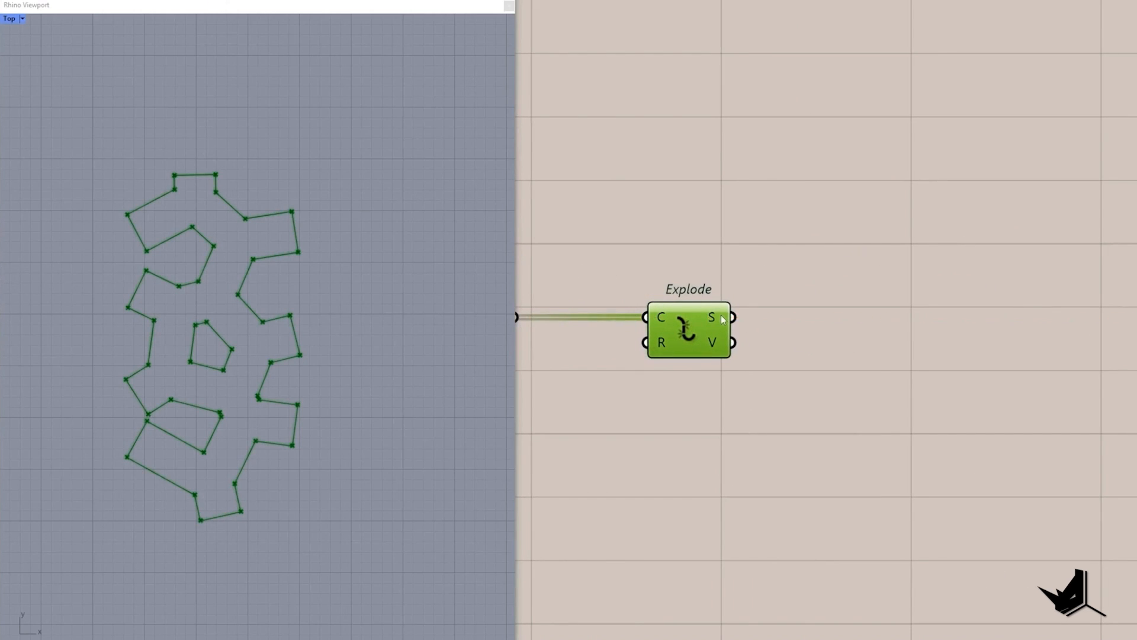
double_click(794, 304)
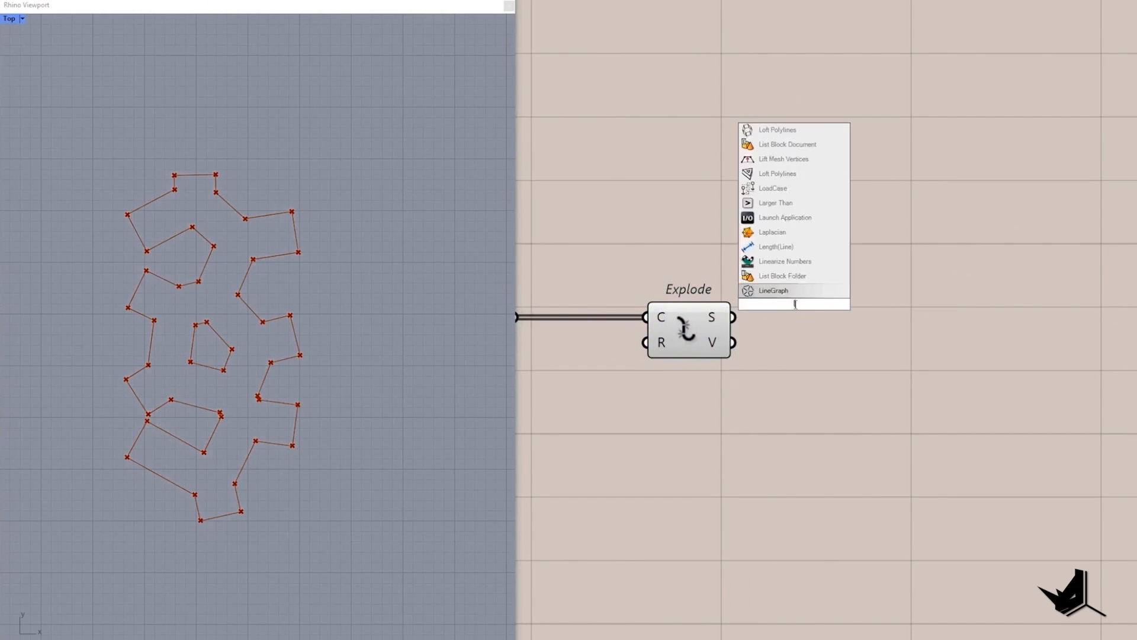
type("length")
left_click(782, 246)
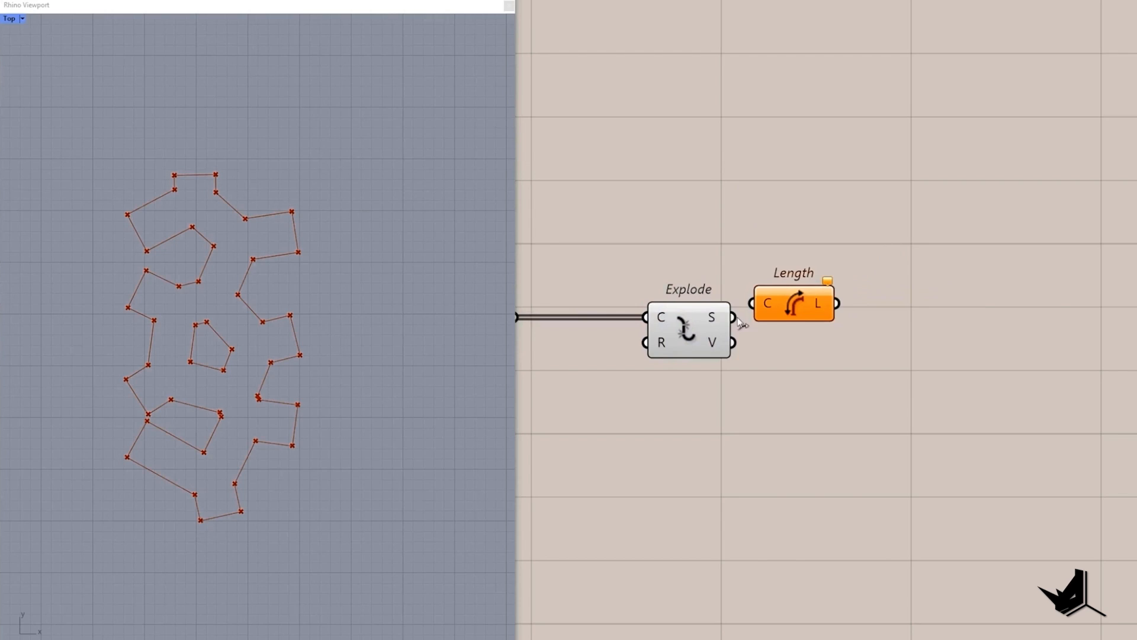
right_click(722, 317)
left_click(745, 362)
left_click_drag(753, 318, 872, 312)
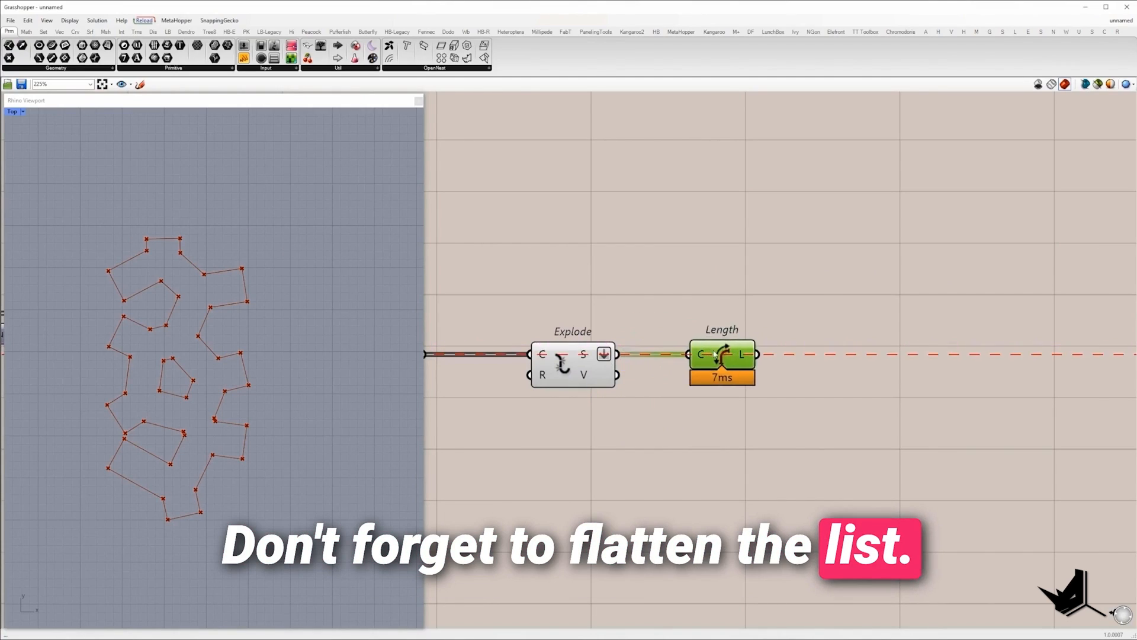
- Add an Equality component and connect the Length output to its A input
double_click(827, 400)
left_click(808, 345)
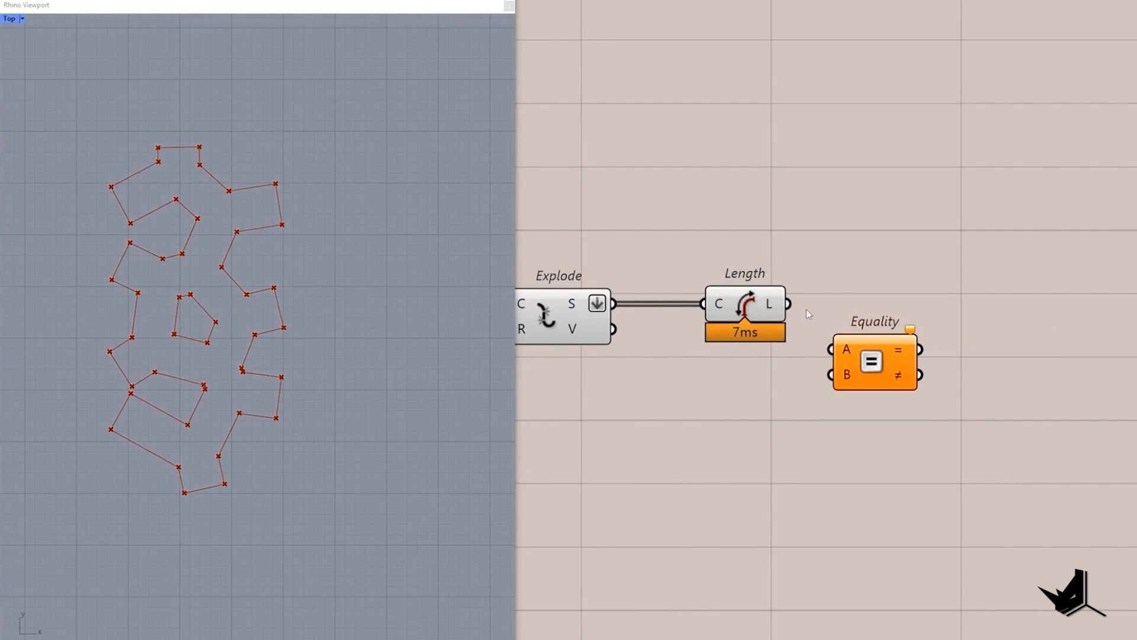
left_click_drag(789, 304, 934, 446)
- Add a Multiplication component below the offset distance's Value slider
scroll(909, 447, "down", 4)
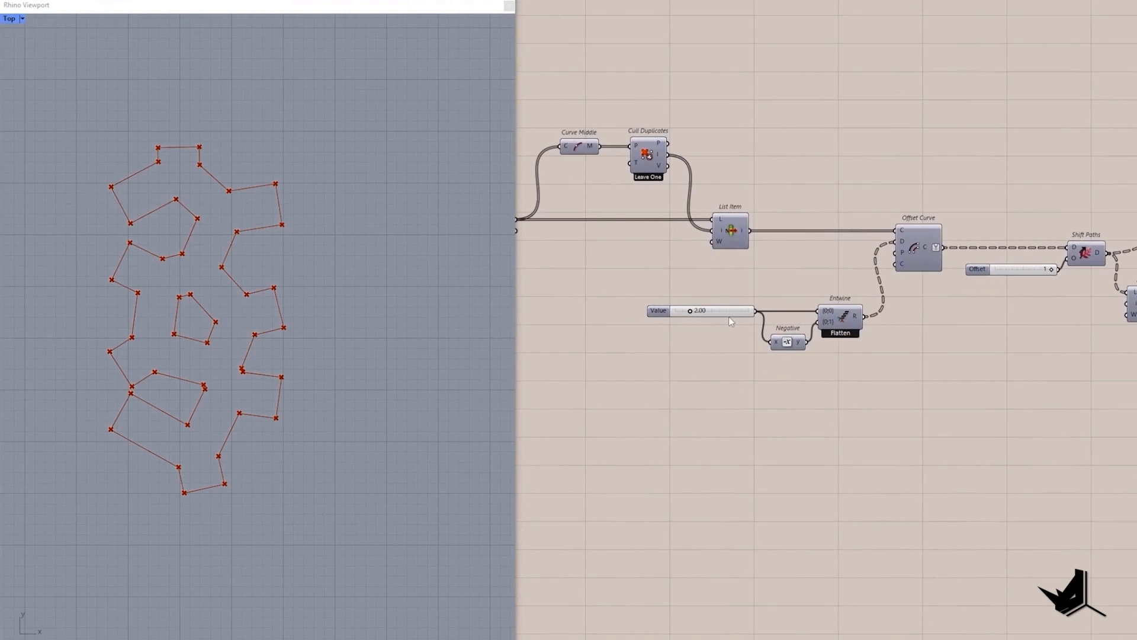
scroll(729, 317, "up", 4)
left_click_drag(554, 216, 859, 305)
double_click(841, 460)
type("m")
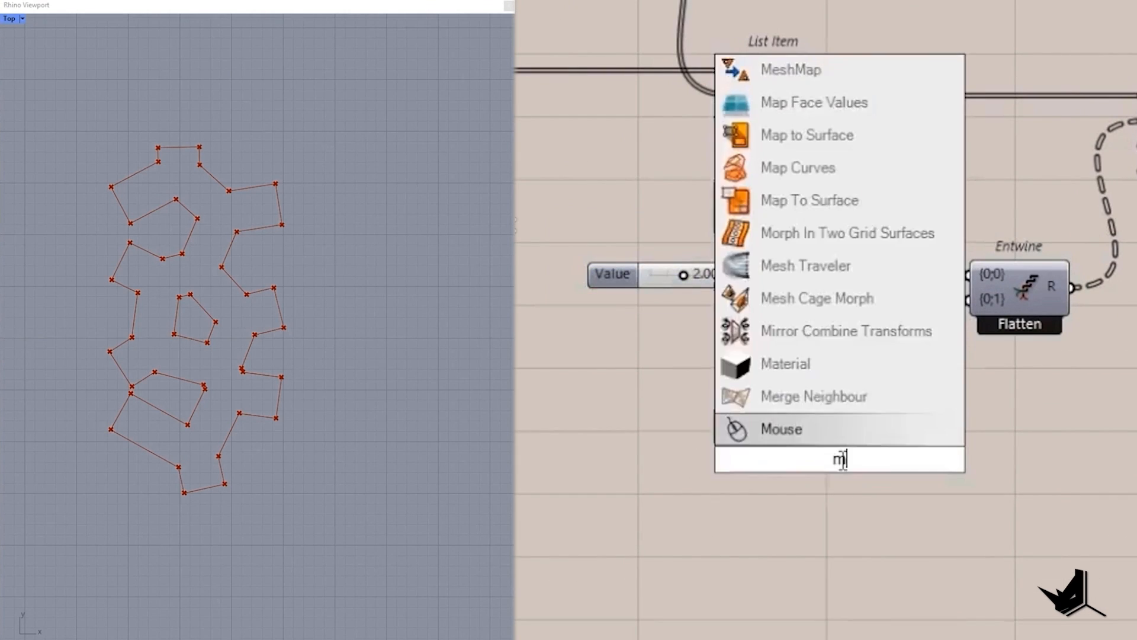
type("ult")
left_click(794, 328)
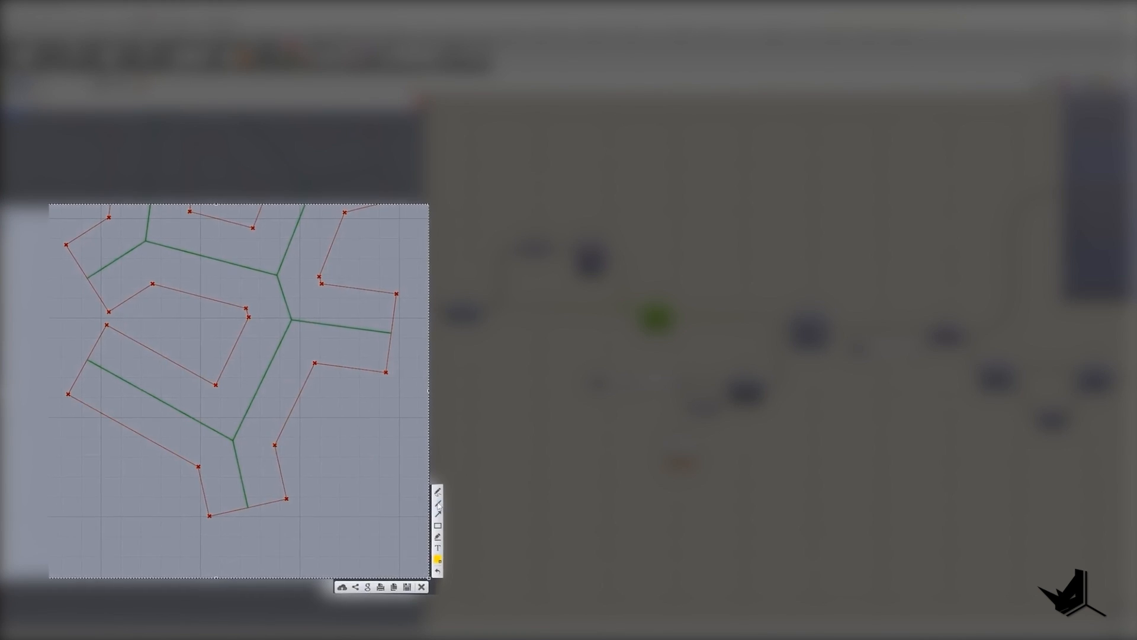
- Highlight the lower end edges on the screen capture and write 2 beside half of the bottom edge
left_click(438, 491)
mouse_move(244, 505)
left_mouse_down()
mouse_move(284, 499)
mouse_move(274, 527)
mouse_move(301, 527)
left_mouse_up()
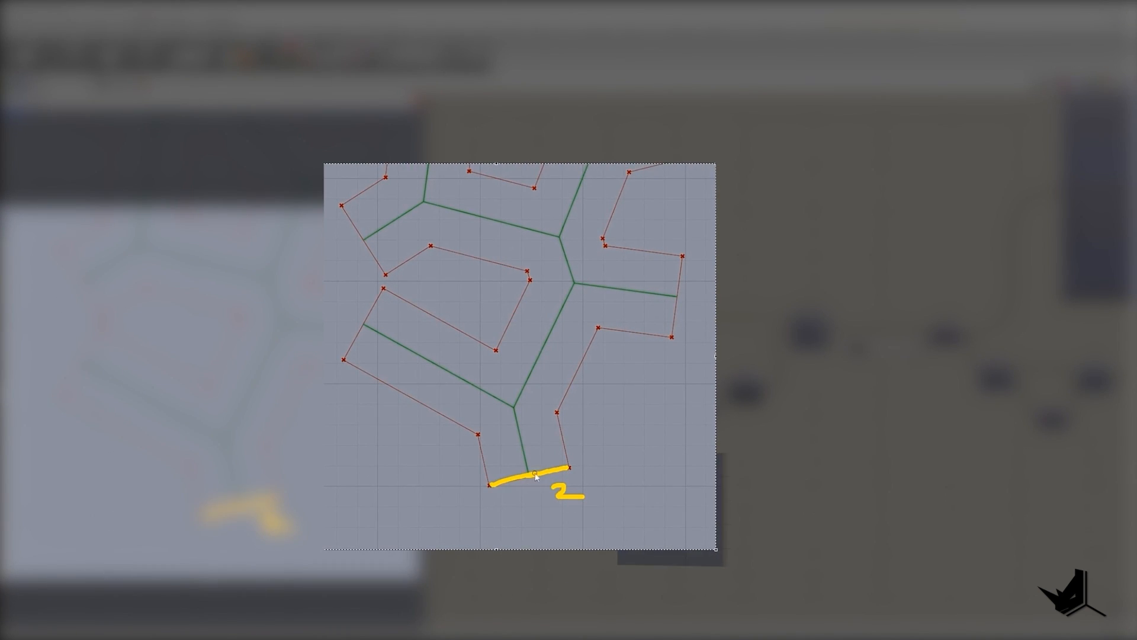
mouse_move(504, 481)
left_mouse_down()
mouse_move(568, 467)
mouse_move(477, 486)
left_mouse_up()
left_click_drag(382, 289, 334, 351)
left_click_drag(684, 254, 669, 321)
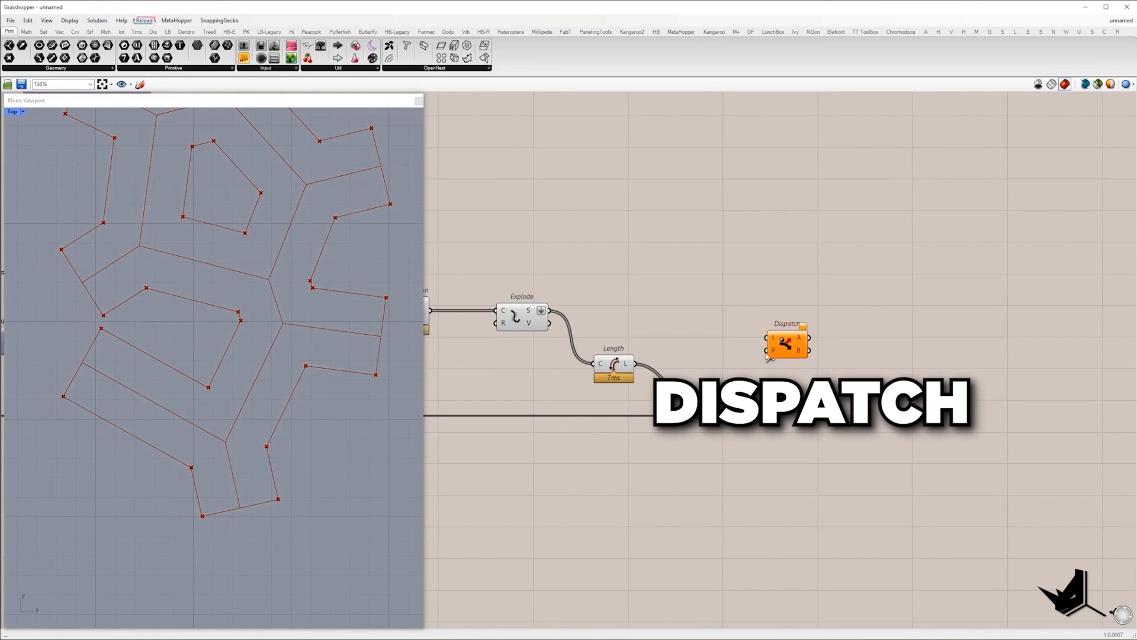
- Connect Equality's equal output and Explode's segments to Dispatch's pattern and list inputs, and collect outputs A and B in separate Curve parameters
left_click_drag(766, 350, 746, 407)
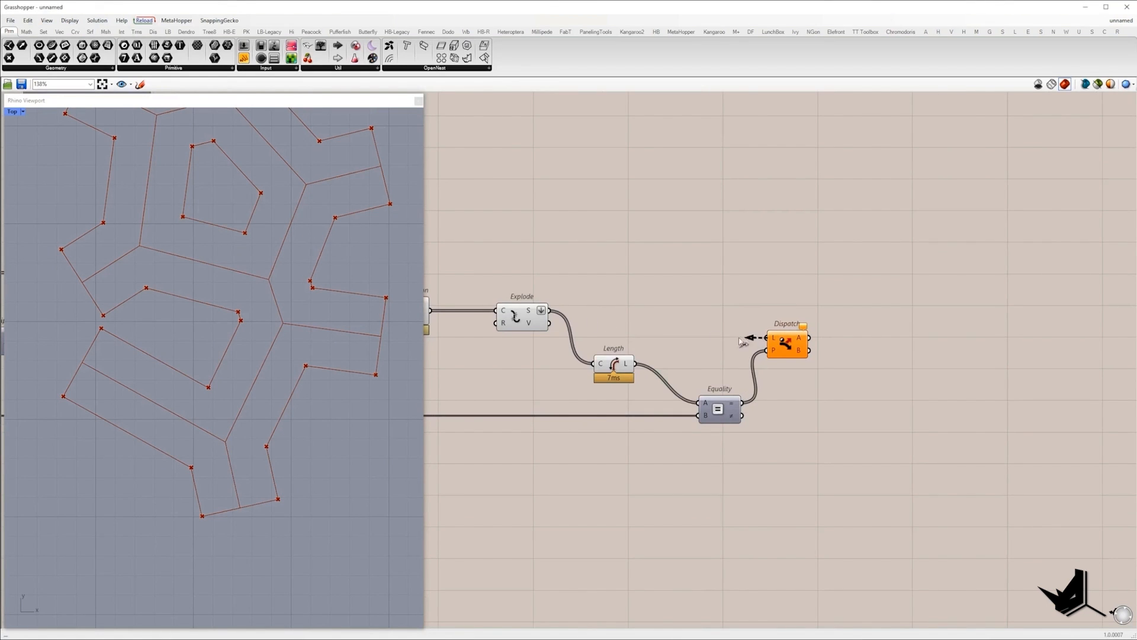
left_click_drag(767, 337, 876, 289)
left_click(859, 282)
left_click_drag(891, 290, 883, 336)
left_click_drag(806, 308, 802, 317)
left_click_drag(824, 323, 903, 363)
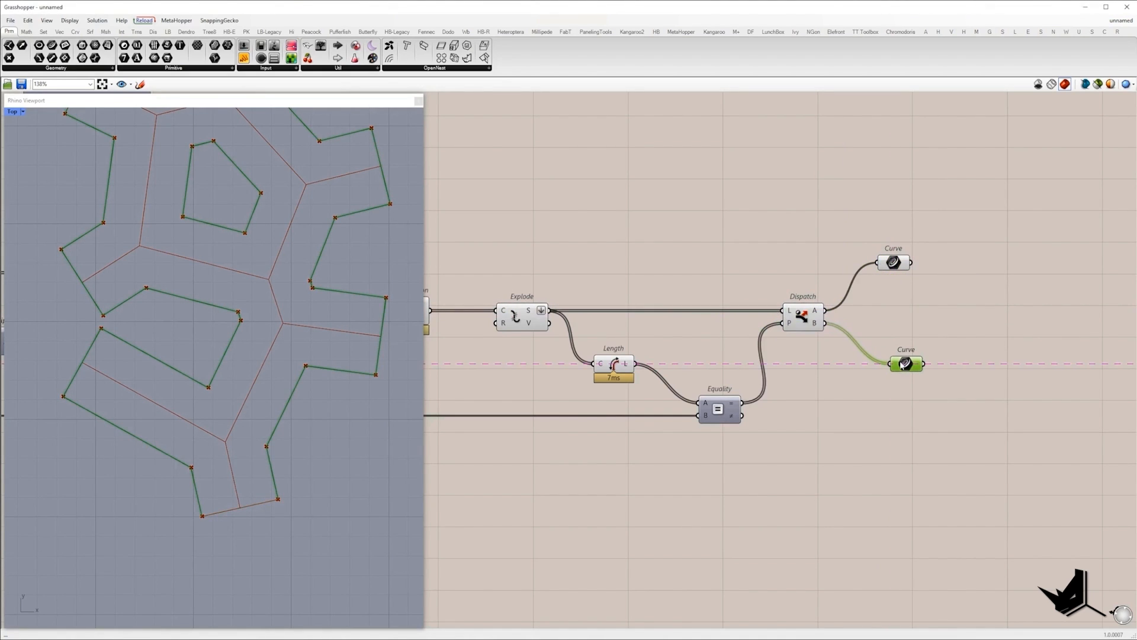
- Replace the Dispatch pattern source with Equality's not-equal output
right_click_drag(797, 344, 778, 358)
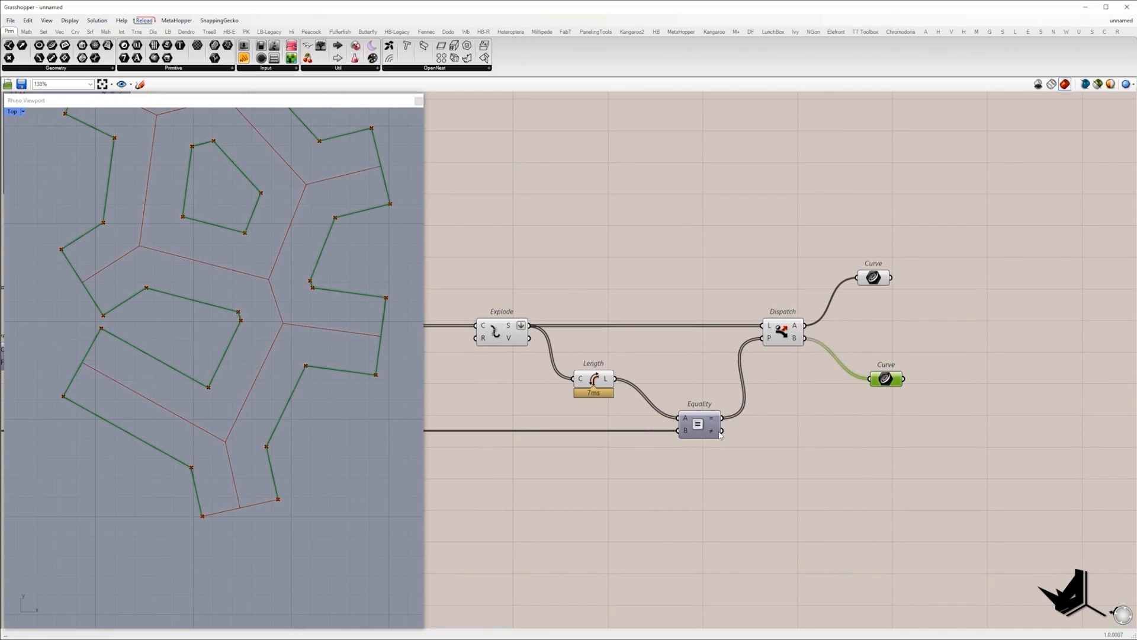
left_click_drag(721, 432, 764, 338)
- Capture the viewport and definition, and highlight the end edges all around the outline
key("Print")
left_click_drag(93, 101, 1061, 575)
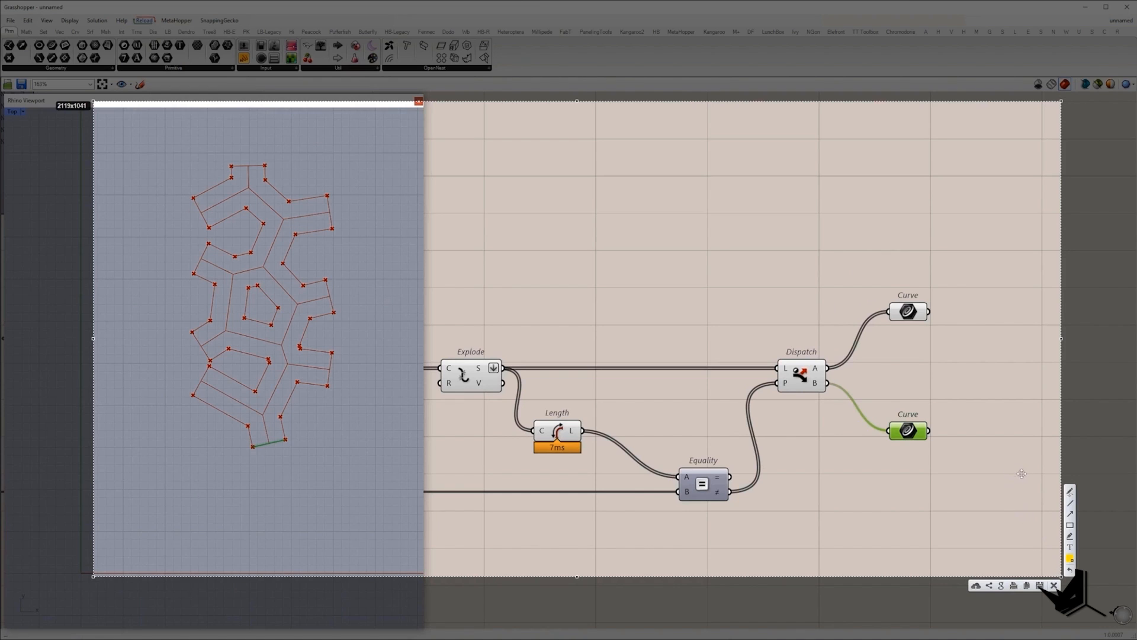
left_click_drag(254, 446, 279, 441)
left_click_drag(327, 354, 324, 385)
left_click_drag(329, 280, 337, 312)
left_click_drag(327, 199, 334, 229)
left_click_drag(230, 166, 264, 163)
left_click_drag(189, 193, 210, 221)
left_click_drag(193, 333, 209, 355)
left_click_drag(208, 368, 194, 394)
left_click_drag(264, 238, 227, 323)
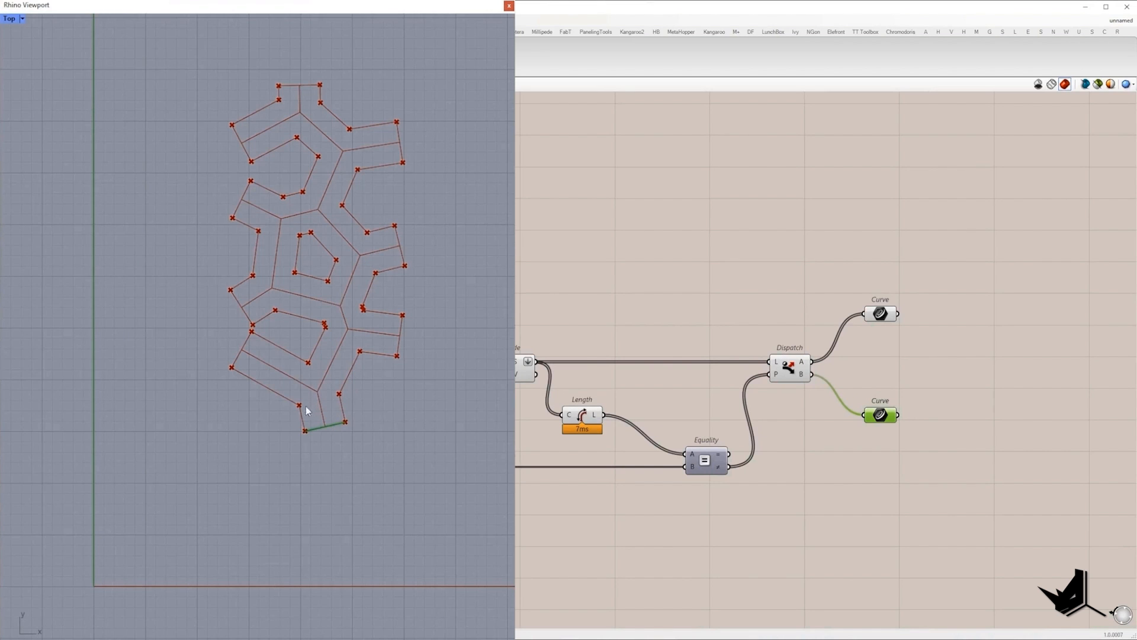
left_click_drag(301, 408, 384, 452)
left_click_drag(258, 388, 373, 449)
left_click_drag(374, 449, 373, 449)
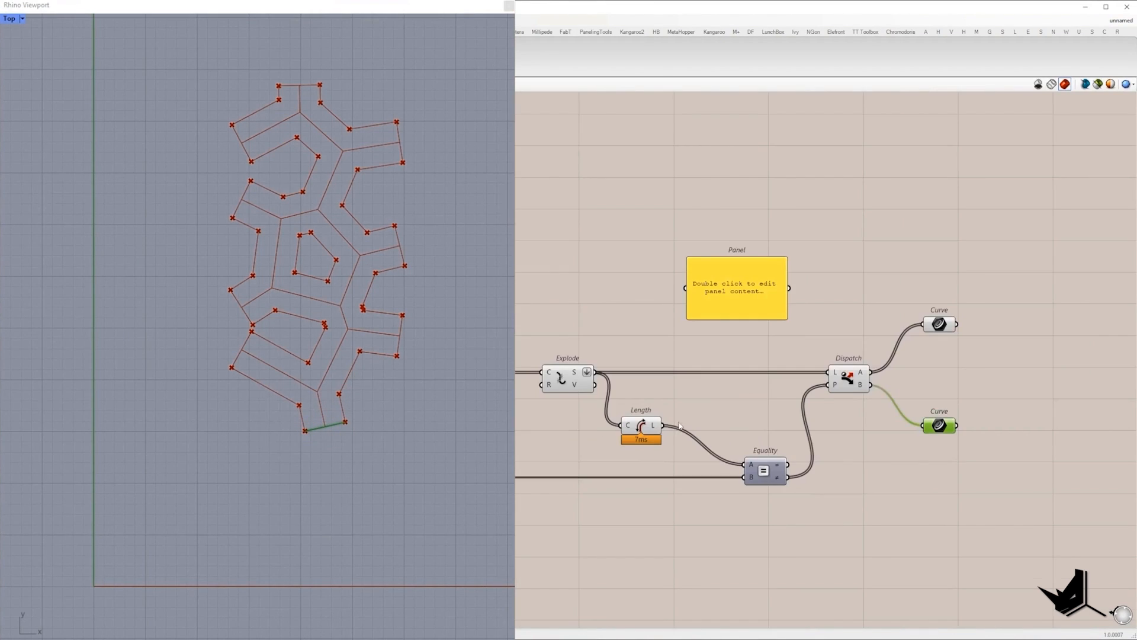
- Feed the Length output into a panel and the multiplied offset value into a second, copied panel
left_click_drag(663, 425, 737, 368)
left_click_drag(720, 330, 694, 604)
right_click_drag(694, 605, 937, 315)
scroll(894, 347, "down", 4)
right_click_drag(708, 318, 721, 347)
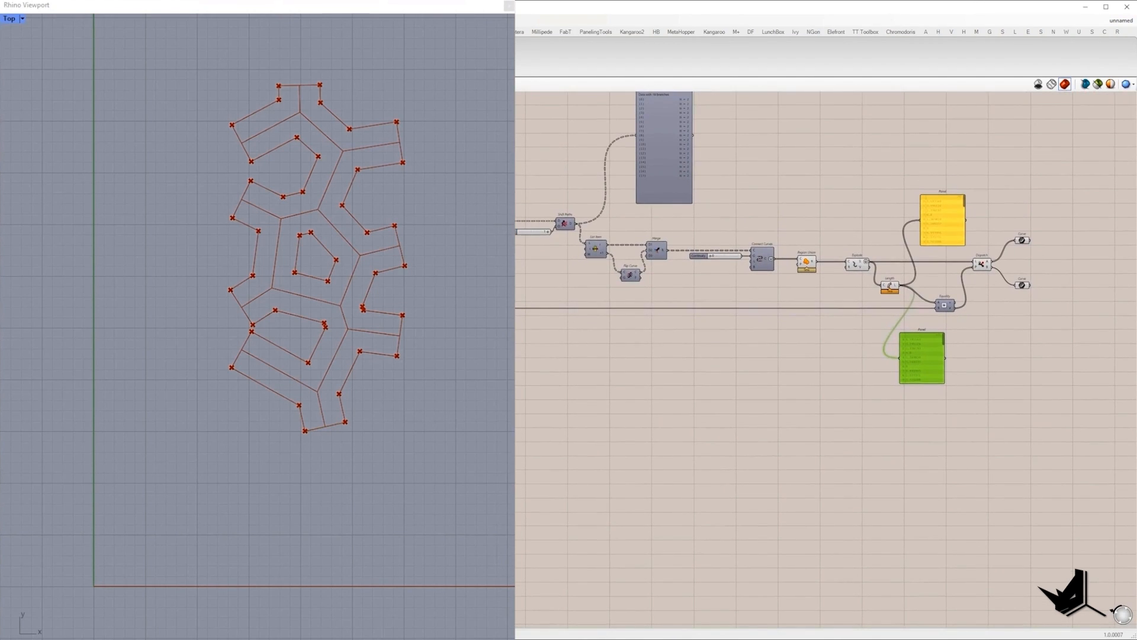
left_click_drag(442, 308, 901, 358)
- Compare the listed segment lengths with the multiplied offset value, and delete the panel of lengths
scroll(962, 341, "up", 5)
right_click_drag(963, 345, 779, 445)
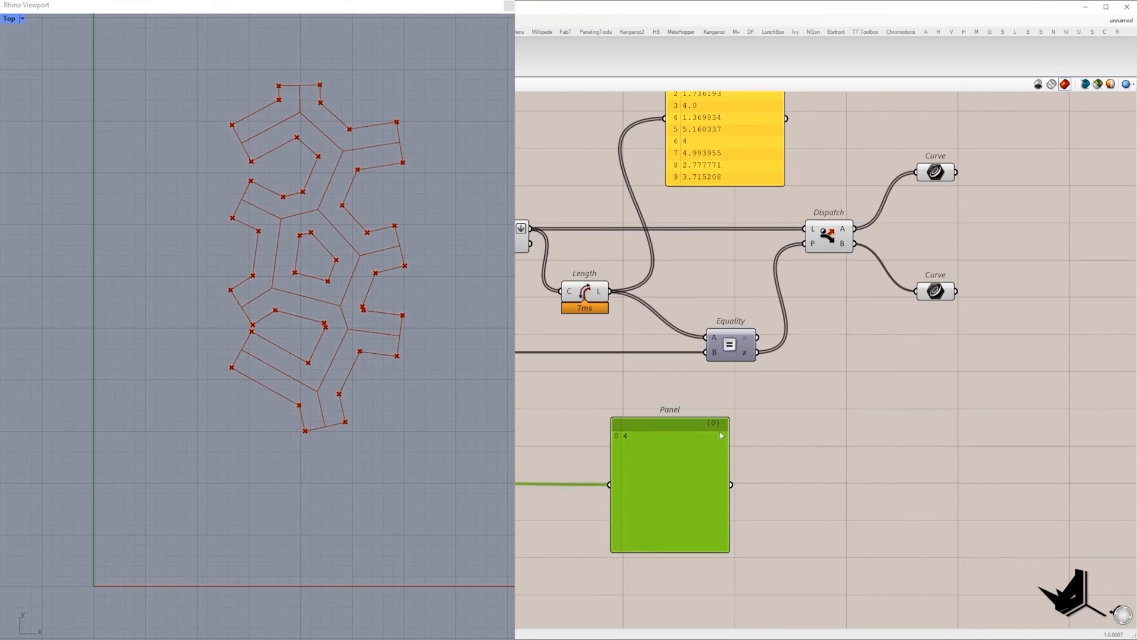
right_click_drag(737, 206, 639, 417)
left_click_drag(613, 360, 590, 351)
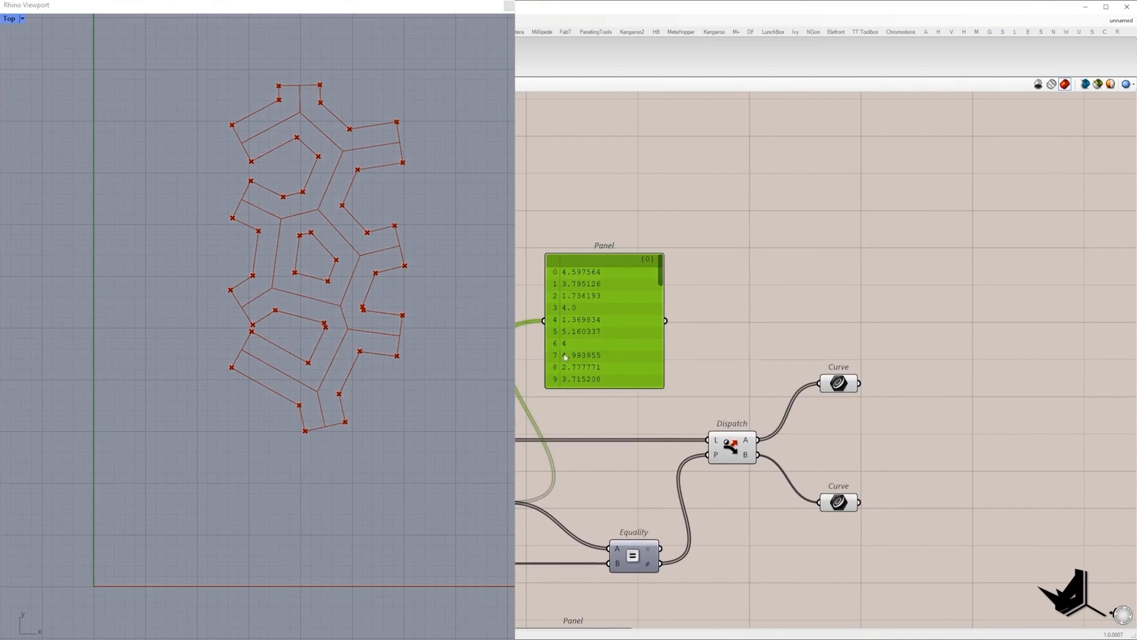
left_click_drag(662, 271, 662, 344)
scroll(673, 375, "down", 2)
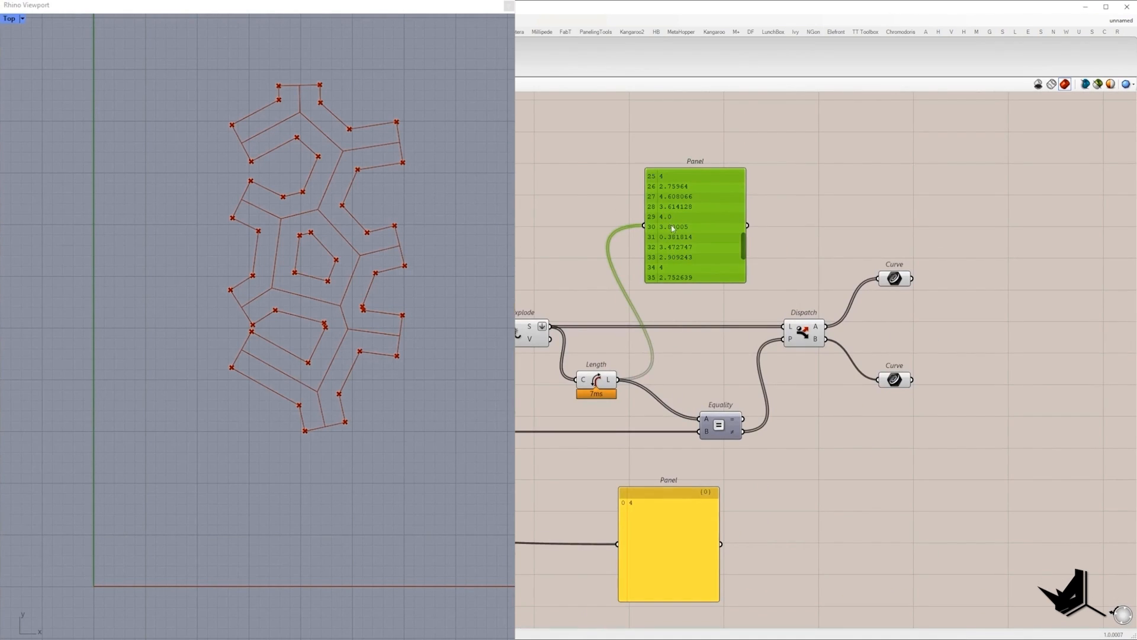
key("Delete")
double_click(671, 258)
type("round")
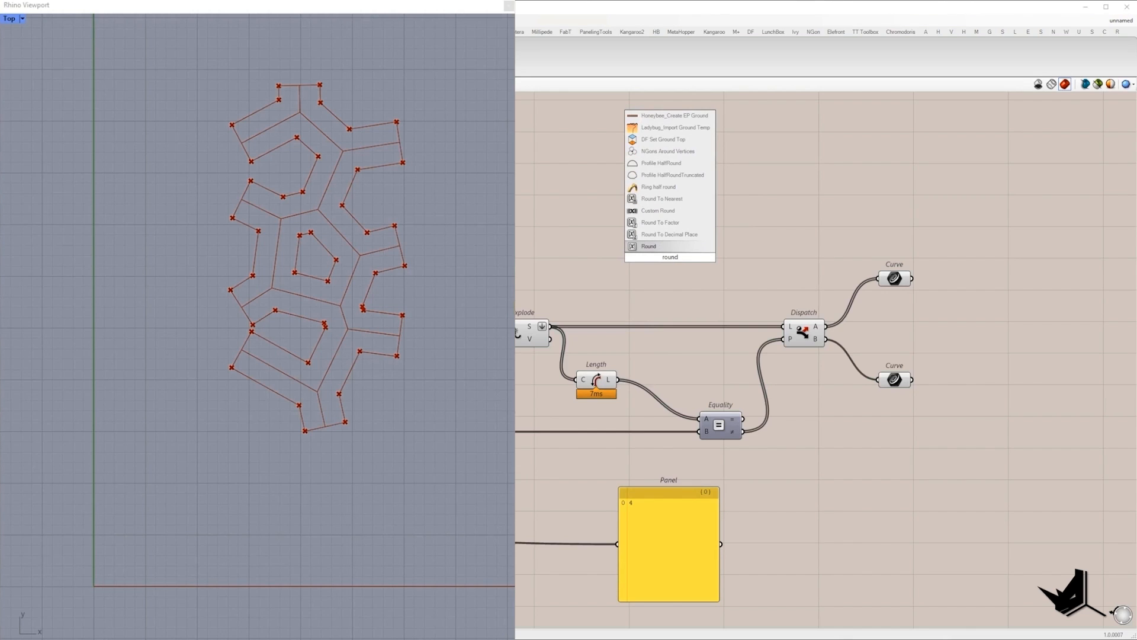
key("Escape")
- Add an Expression component above Length and set its expression to Round(x,4)
double_click(642, 279)
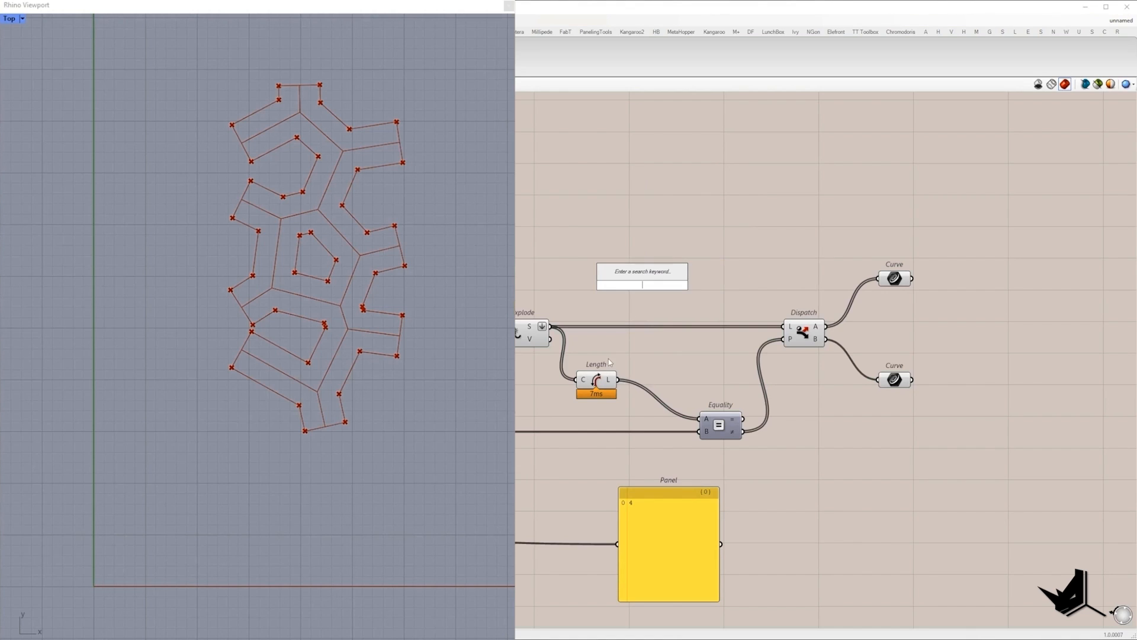
type("expression")
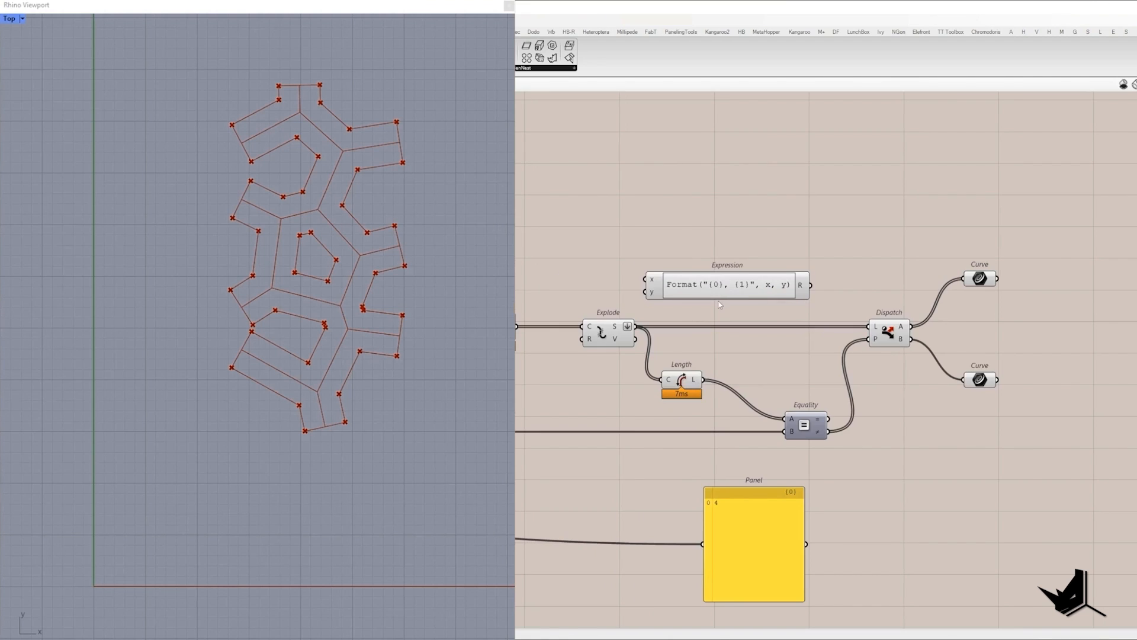
double_click(719, 296)
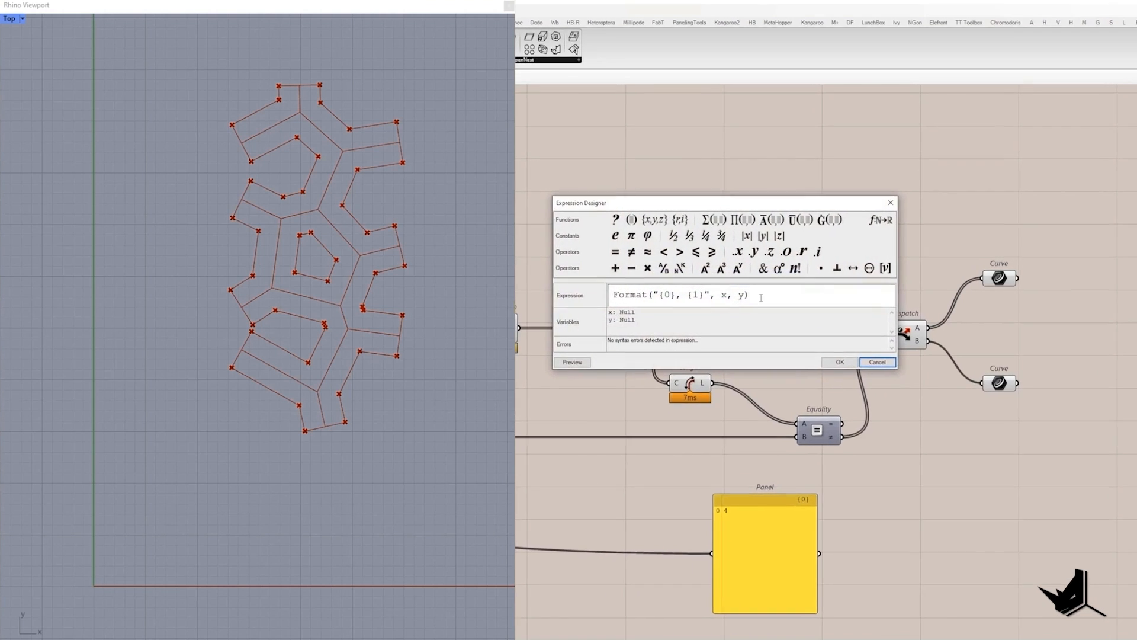
type("Round(x")
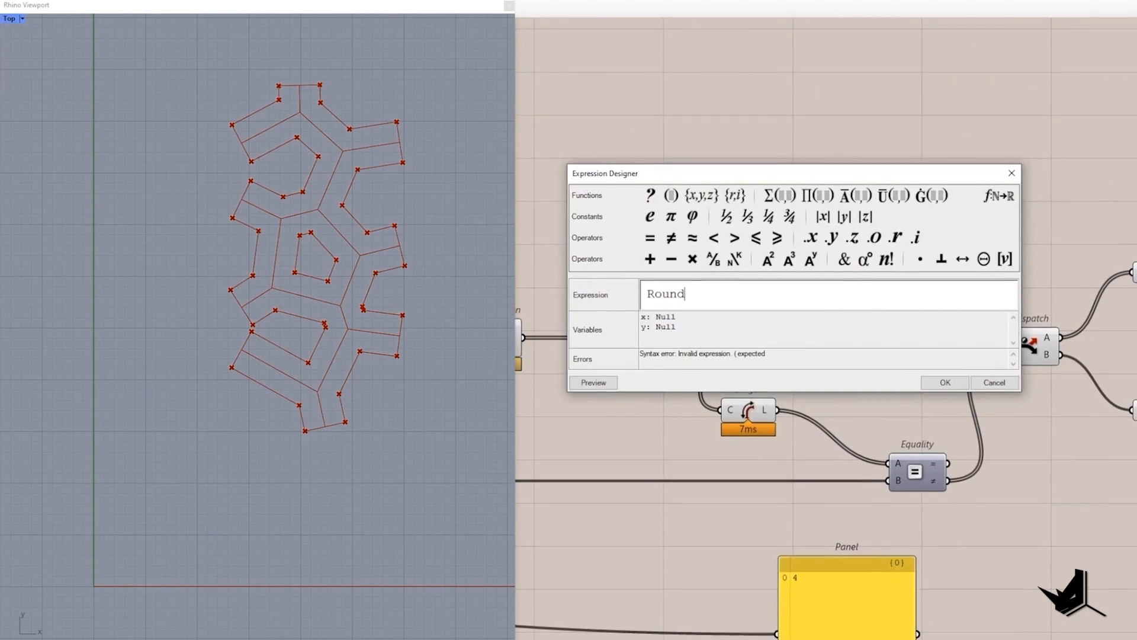
type(",4)")
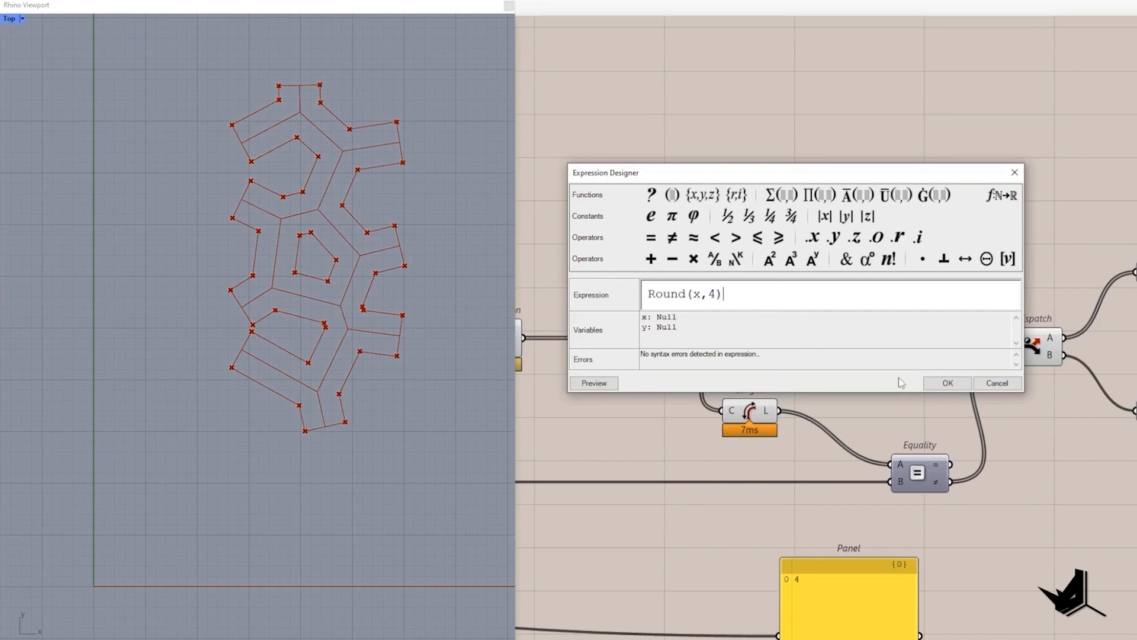
left_click(947, 384)
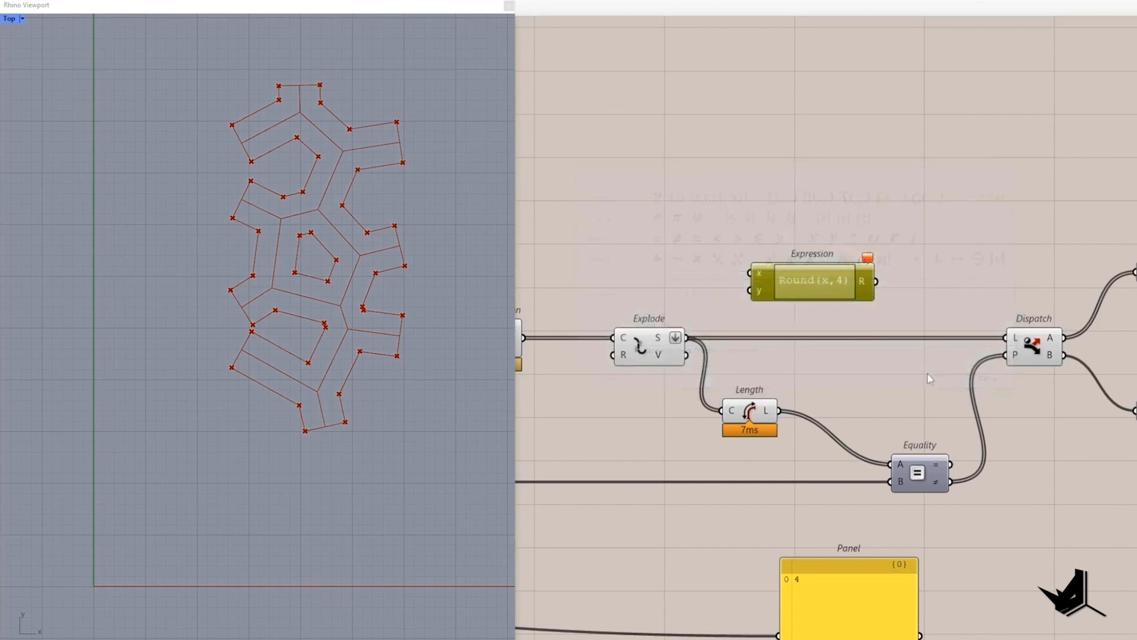
- Feed the segment lengths into the Round(x,4) expression and check its output in a temporary panel, then delete that panel
left_click_drag(699, 426, 761, 223)
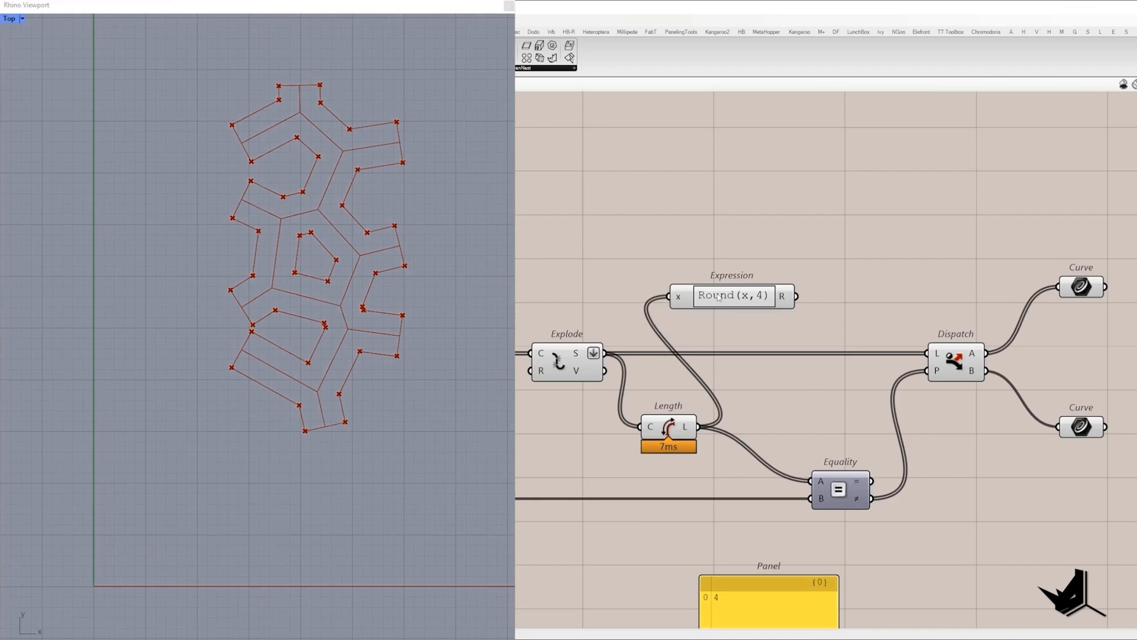
scroll(717, 294, "down", 2)
left_click(243, 57)
left_click(811, 222)
left_click_drag(776, 225, 747, 354)
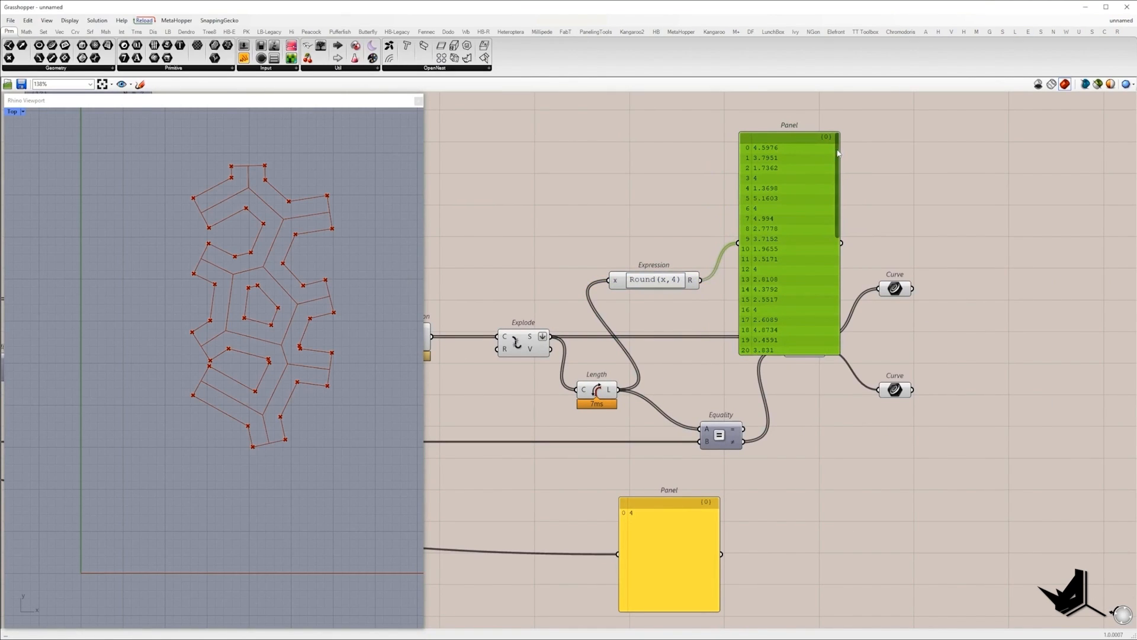
left_click_drag(838, 153, 787, 318)
left_click_drag(837, 281, 834, 226)
key("Delete")
- Route the rounded lengths into Equality's A input and inspect the curves coming from both Dispatch outputs
left_click_drag(655, 280, 668, 388)
left_click_drag(722, 441, 759, 442)
left_click(896, 390)
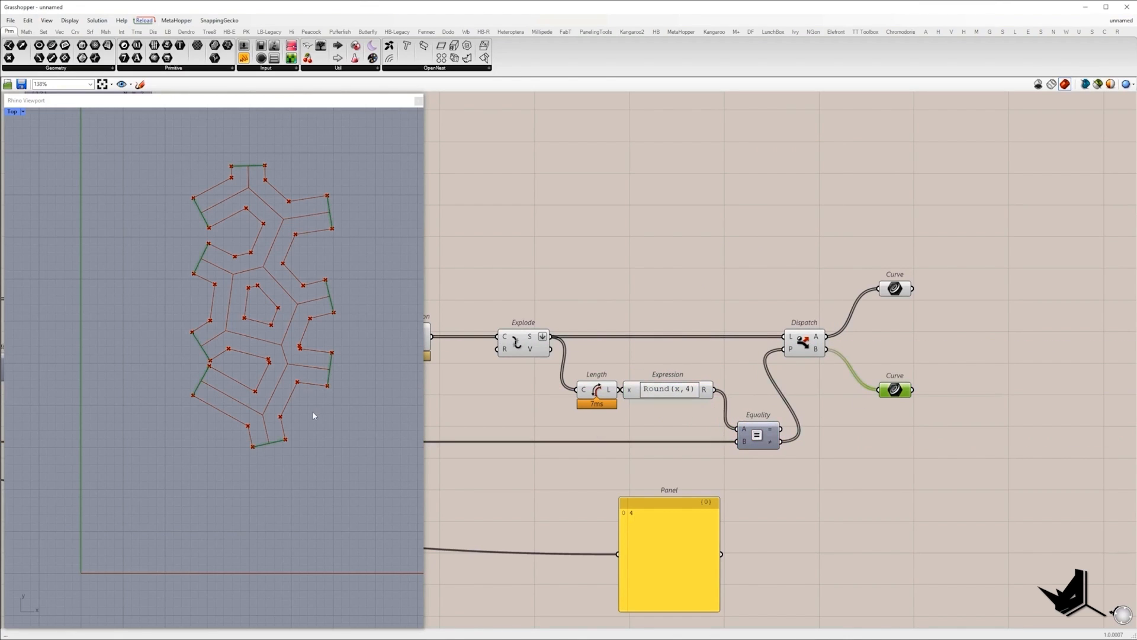
scroll(312, 415, "down", 3)
scroll(312, 415, "up", 5)
mouse_move(906, 394)
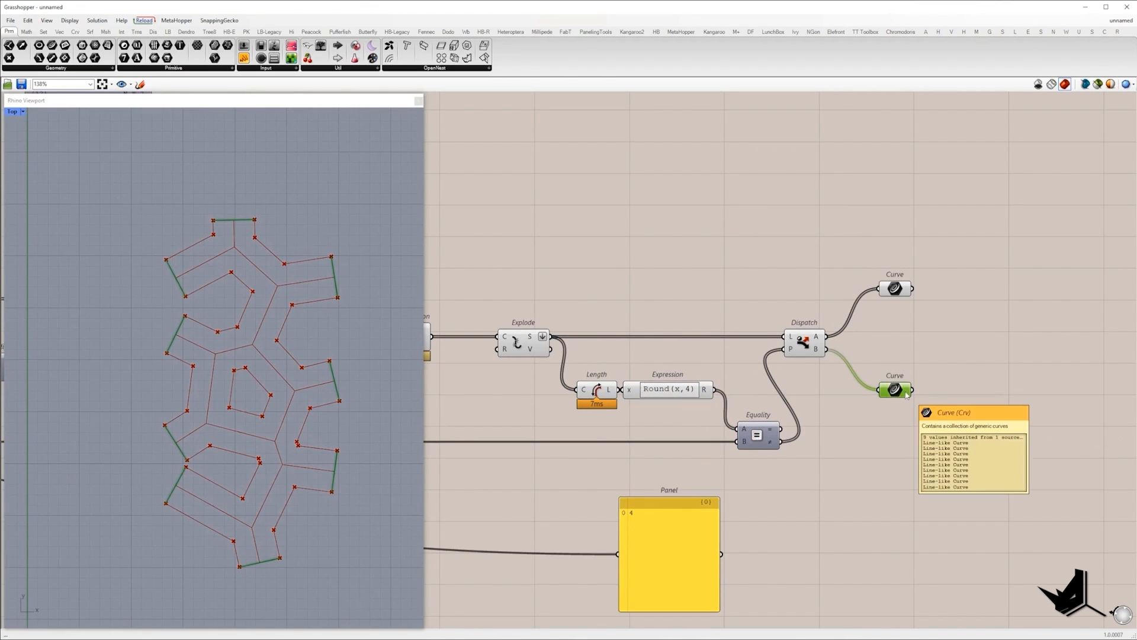
scroll(795, 406, "down", 3)
left_click(860, 336)
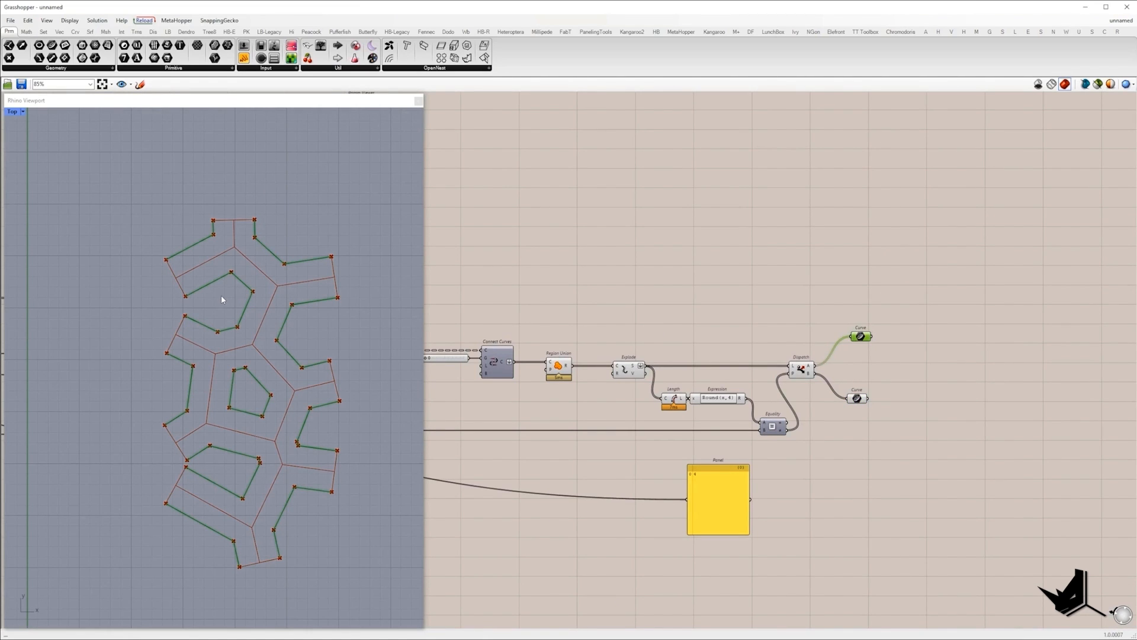
- Delete the leftover panel of the multiplied offset value, and align the Dispatch A Curve container above the B one
left_click(737, 492)
key("Delete")
left_click(722, 398)
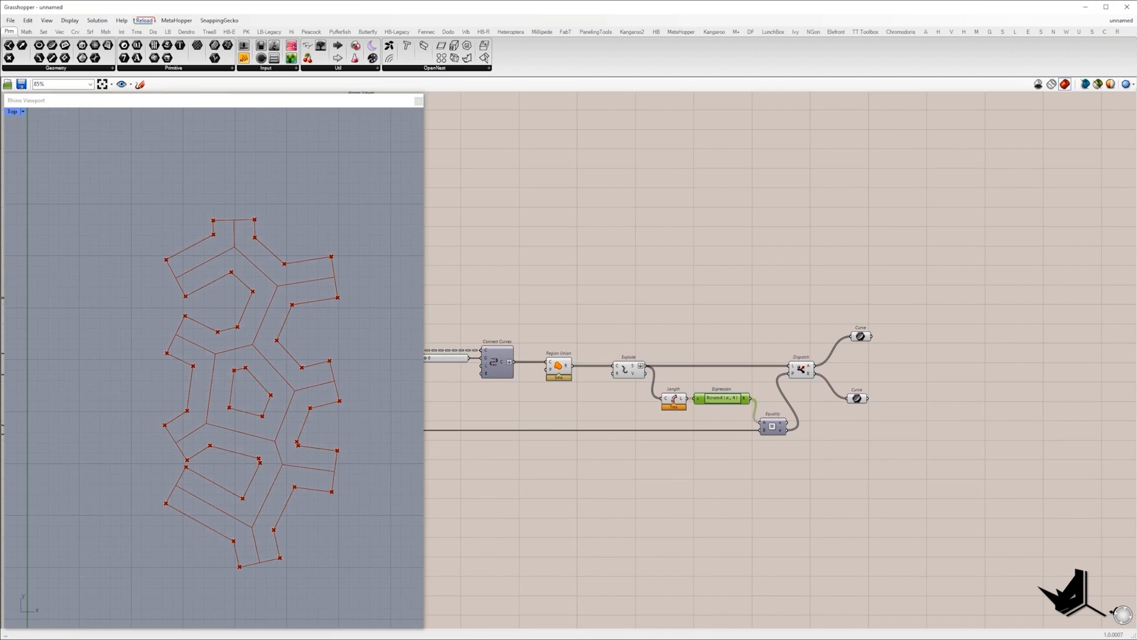
left_click(861, 336)
scroll(200, 387, "up", 5)
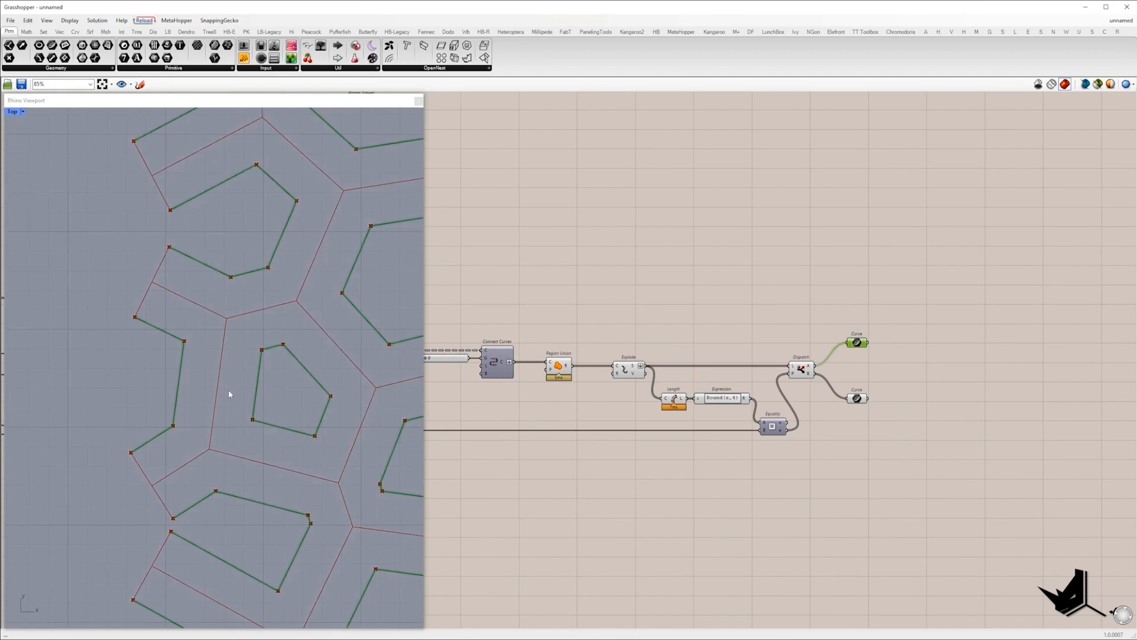
scroll(228, 389, "down", 5)
left_click_drag(860, 343, 860, 347)
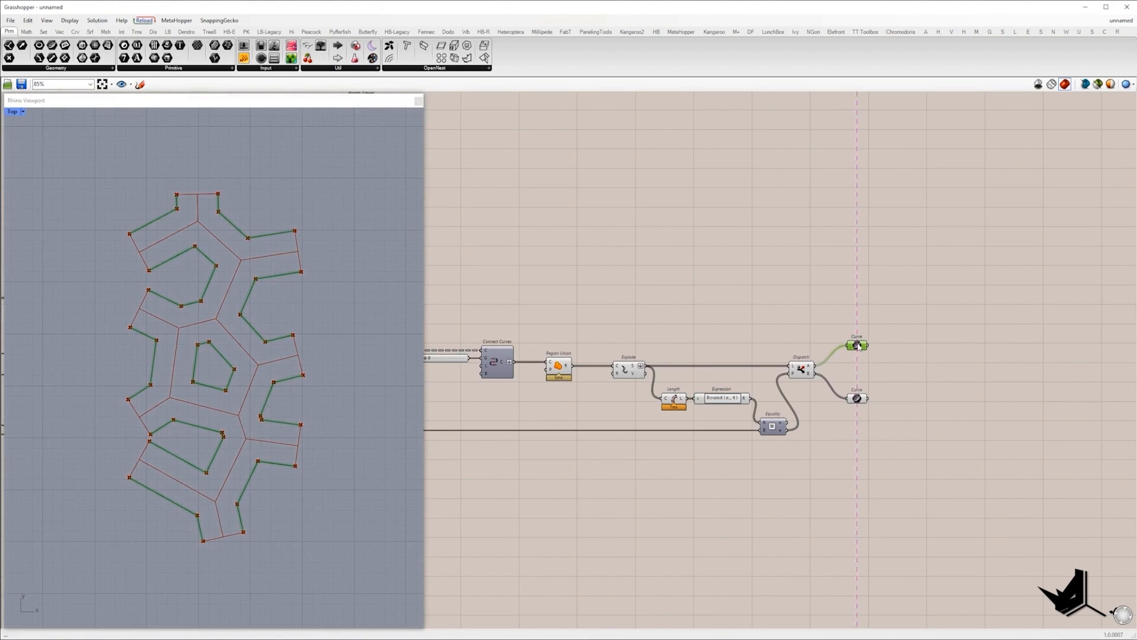
mouse_move(858, 346)
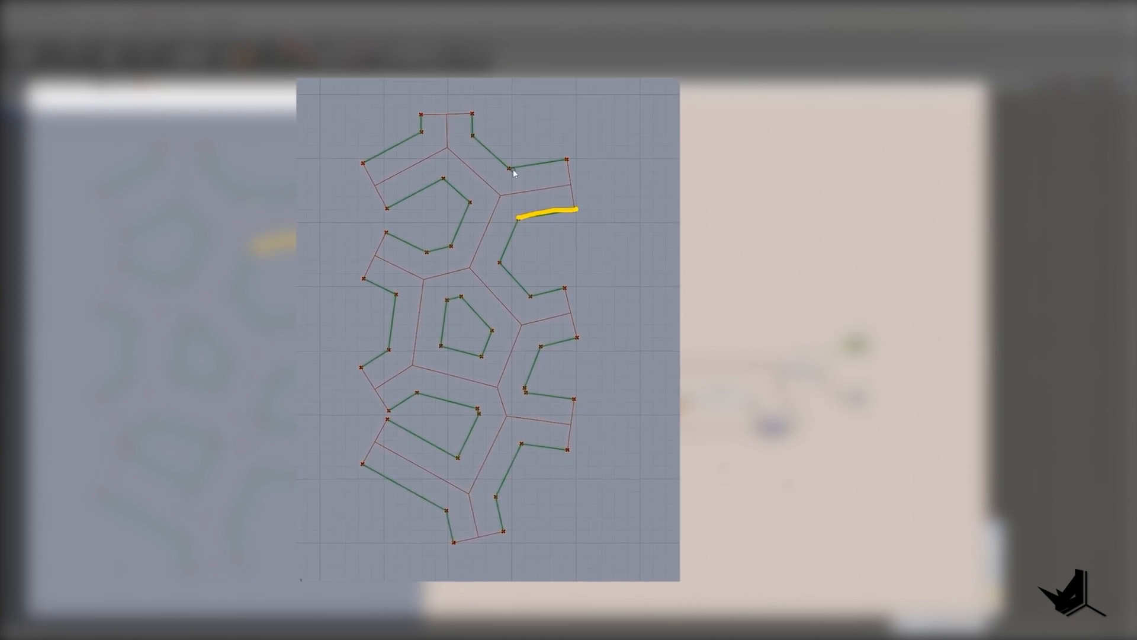
- Mark two pairs of facing outline edges on a screen capture, with arrows pointing towards their centre lines, and close the capture
left_click_drag(248, 199, 305, 192)
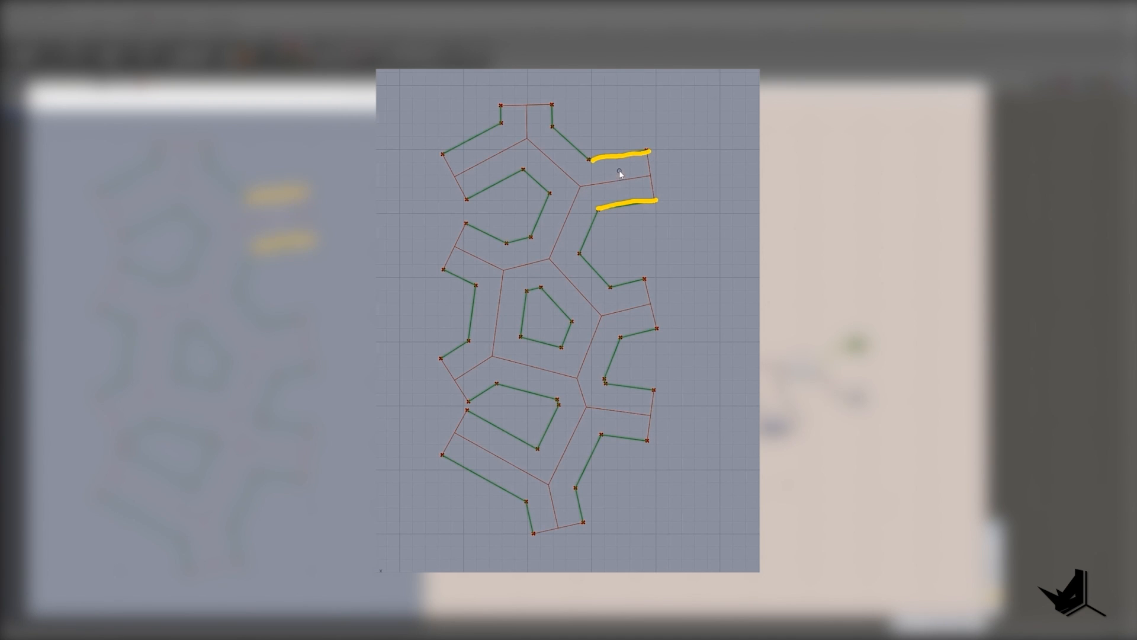
left_click_drag(617, 157, 614, 190)
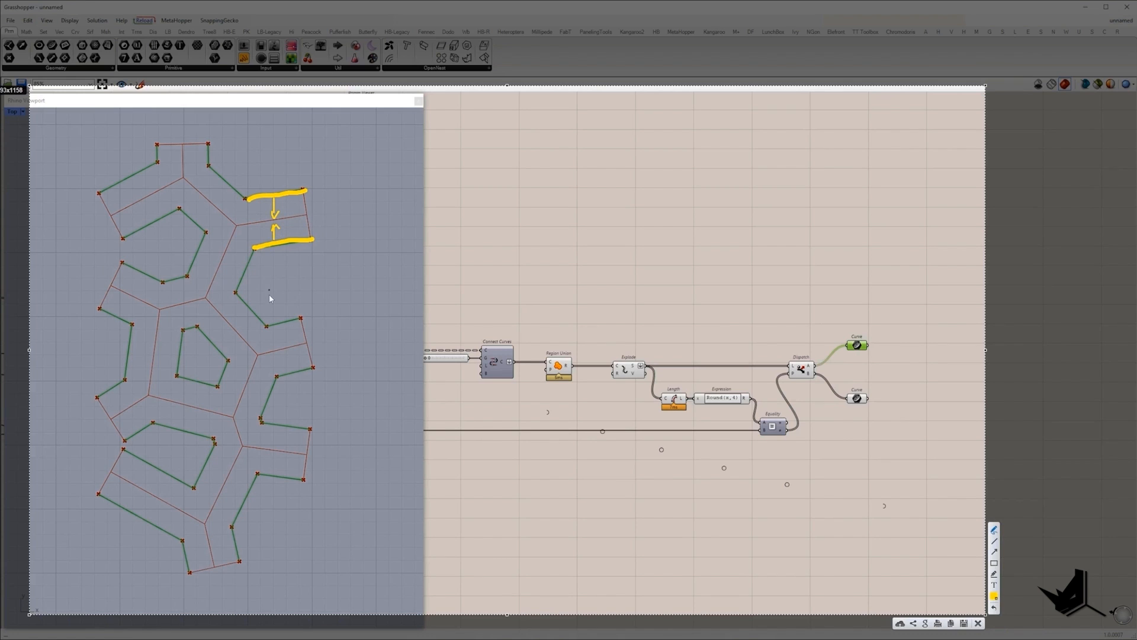
left_click_drag(254, 248, 232, 286)
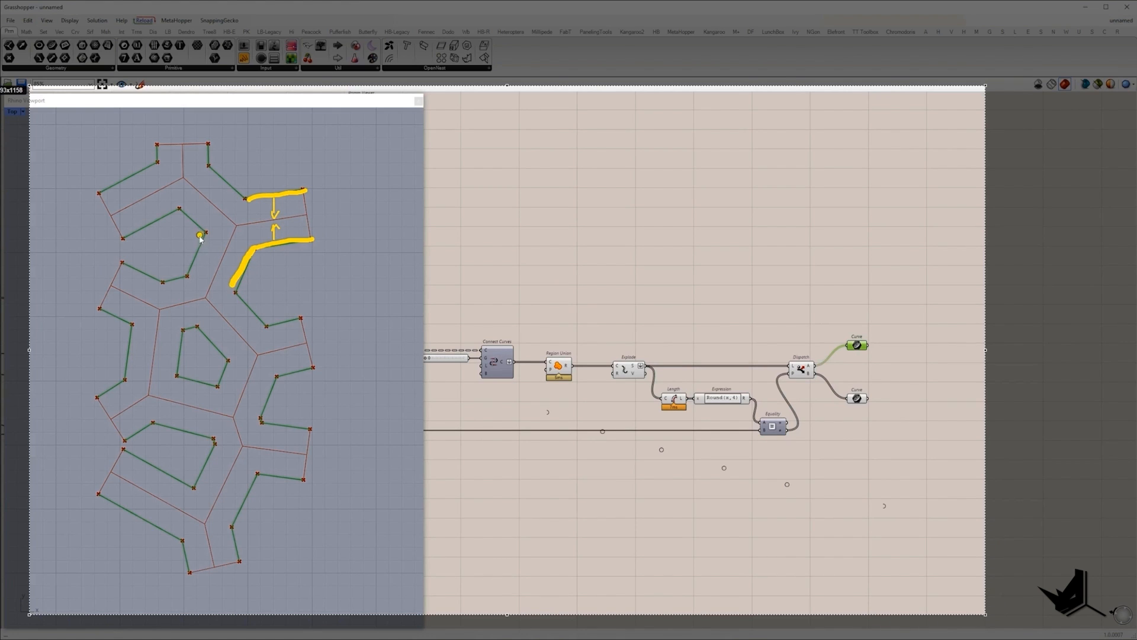
mouse_move(201, 232)
left_mouse_down()
mouse_move(189, 267)
mouse_move(224, 261)
left_mouse_up()
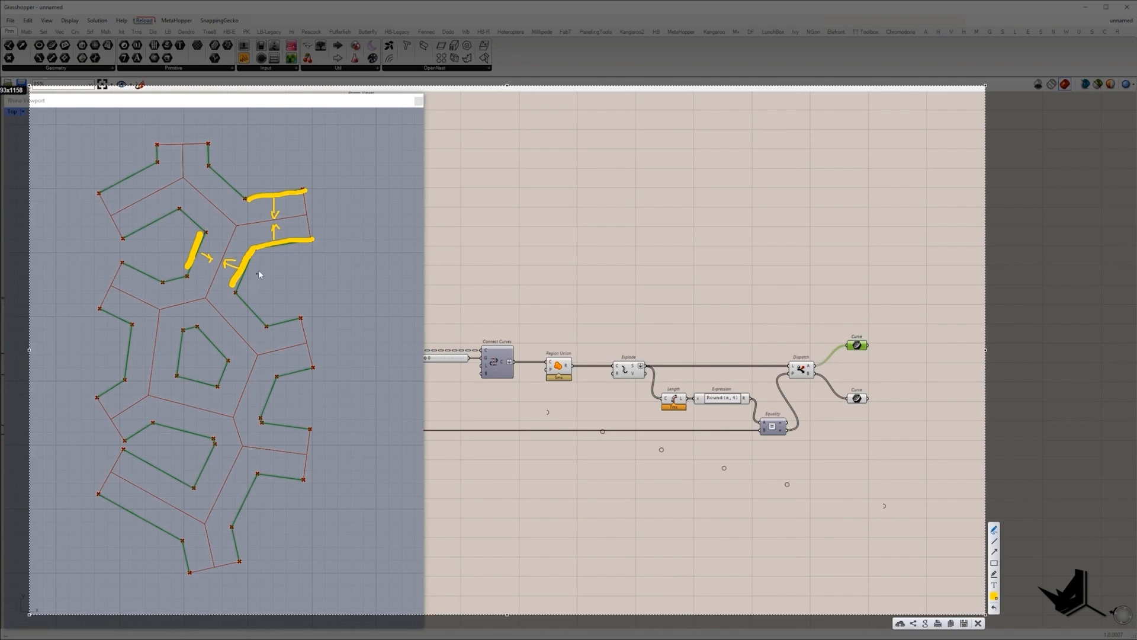
key("Escape")
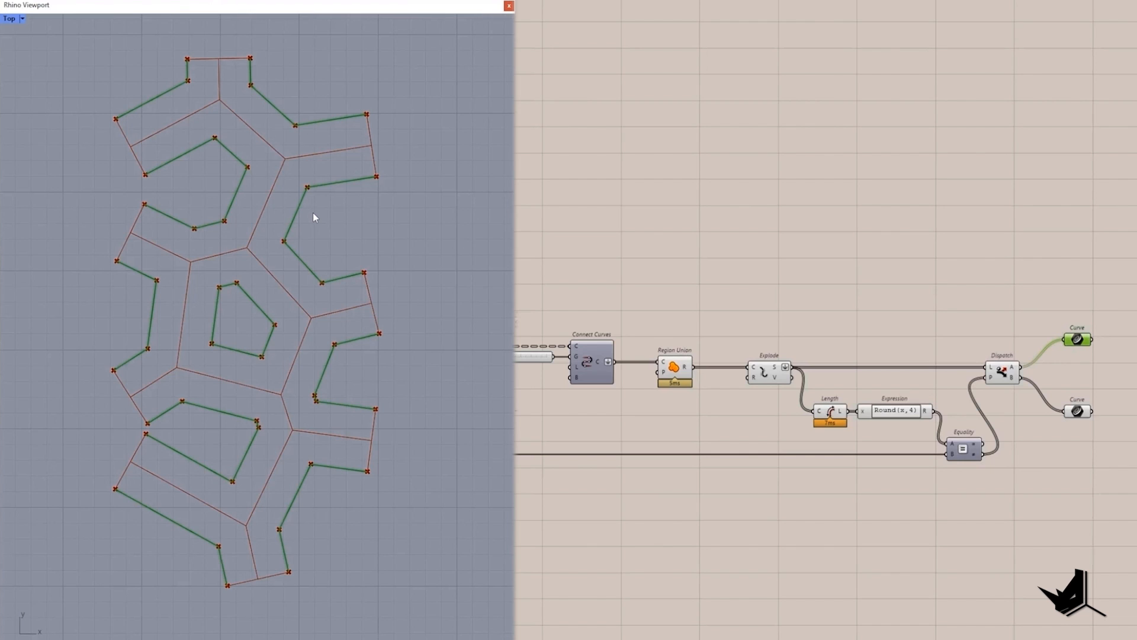
- Add a Curve container above the offset components and feed it the centre lines from the List Item before Offset Curve
scroll(857, 323, "down", 2)
right_click_drag(858, 323, 1125, 365)
scroll(1125, 364, "down", 1)
scroll(728, 347, "up", 5)
right_click_drag(729, 347, 926, 378)
scroll(926, 378, "down", 2)
left_click(619, 363)
left_click_drag(616, 363, 646, 308)
double_click(659, 307)
type("curve")
key("Return")
scroll(711, 286, "down", 2)
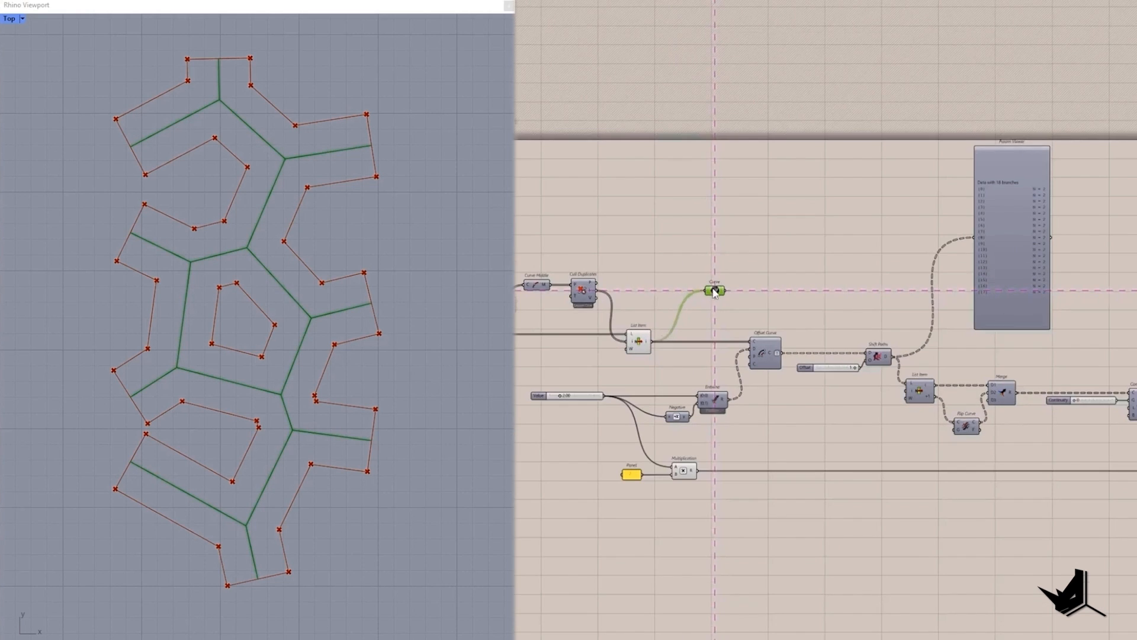
- Add Curve Middle components for the centre lines and for the outline curves from Dispatch A
double_click(782, 289)
type("curve middle")
key("Return")
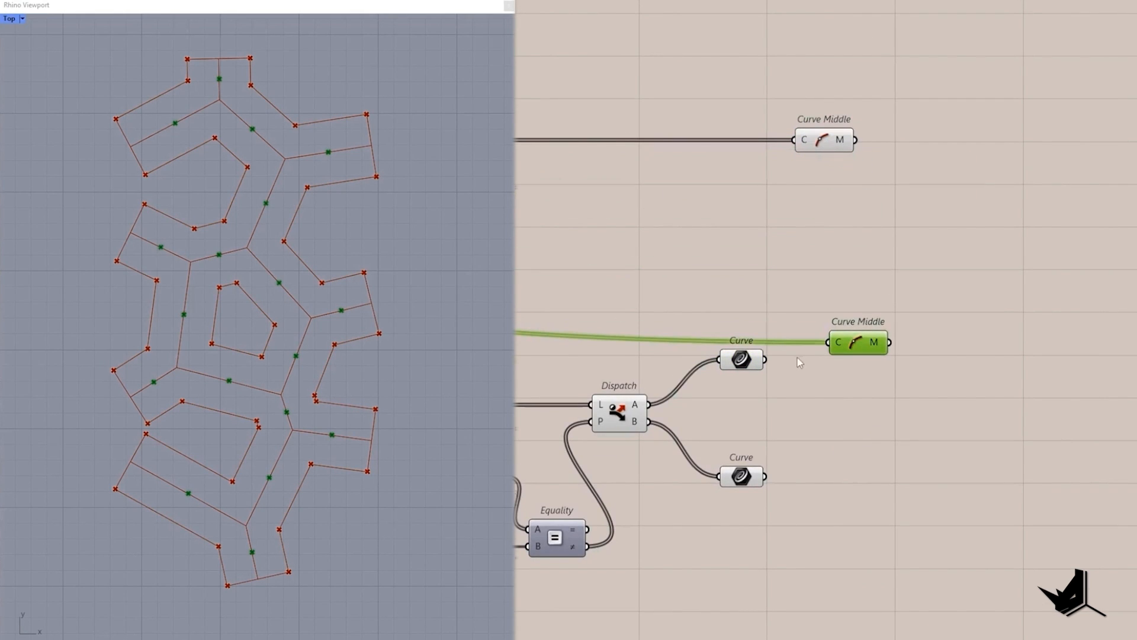
left_click_drag(765, 359, 828, 342)
left_click_drag(858, 343, 840, 359)
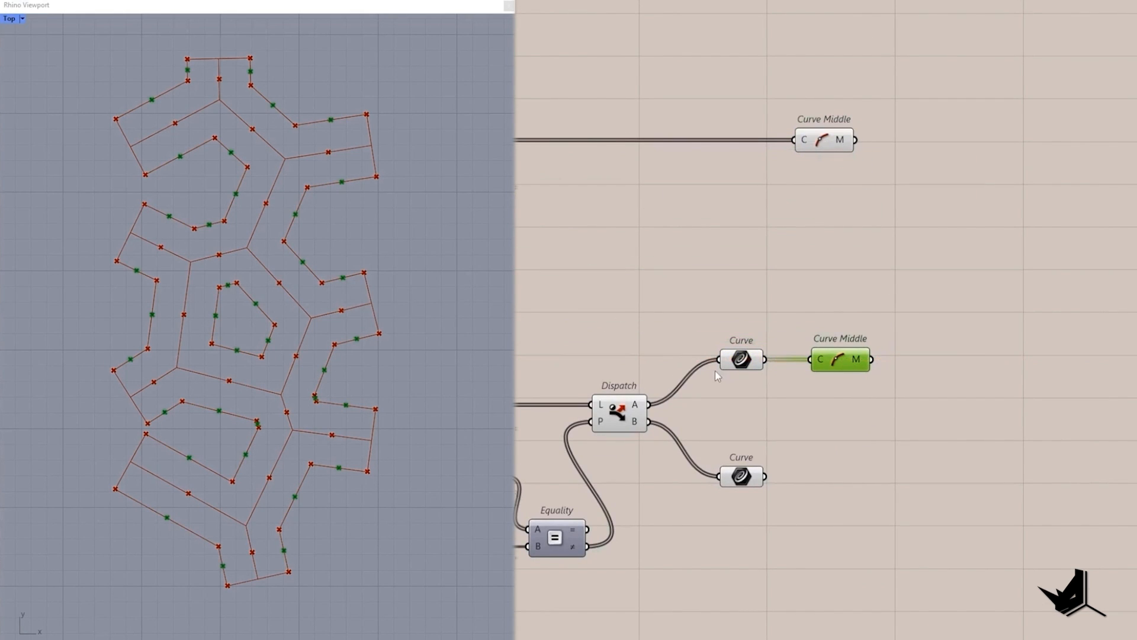
left_click(749, 364)
- Turn off the preview of everything before the Curve Middle components, and turn the Dispatch A Curve container's preview back on
left_click_drag(1037, 431, 593, 256)
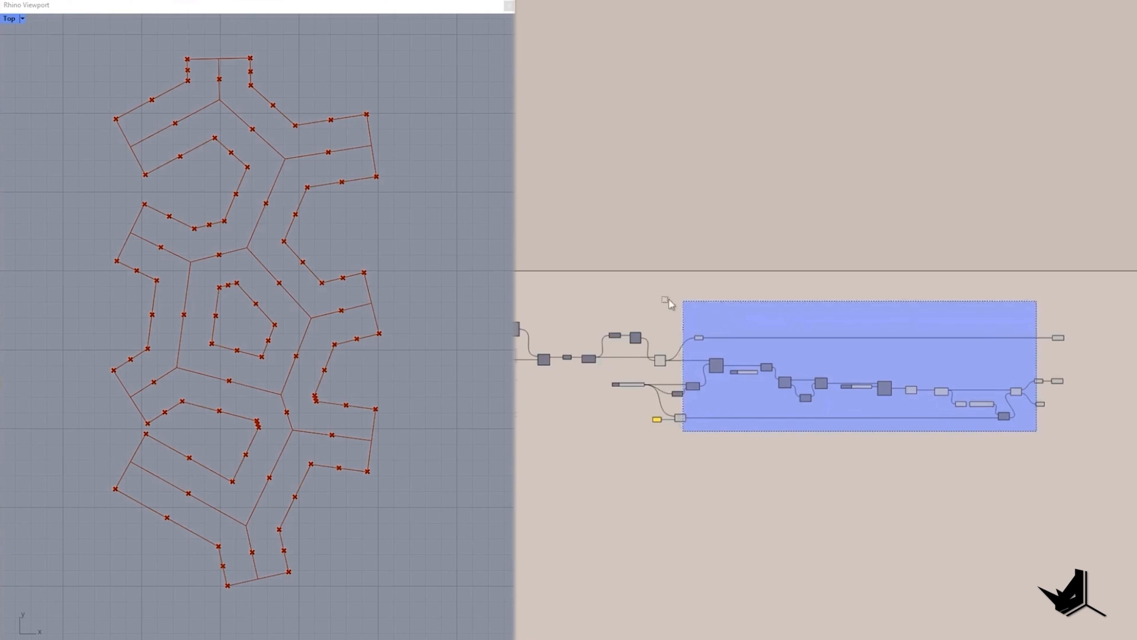
right_click(587, 244)
left_click(616, 261)
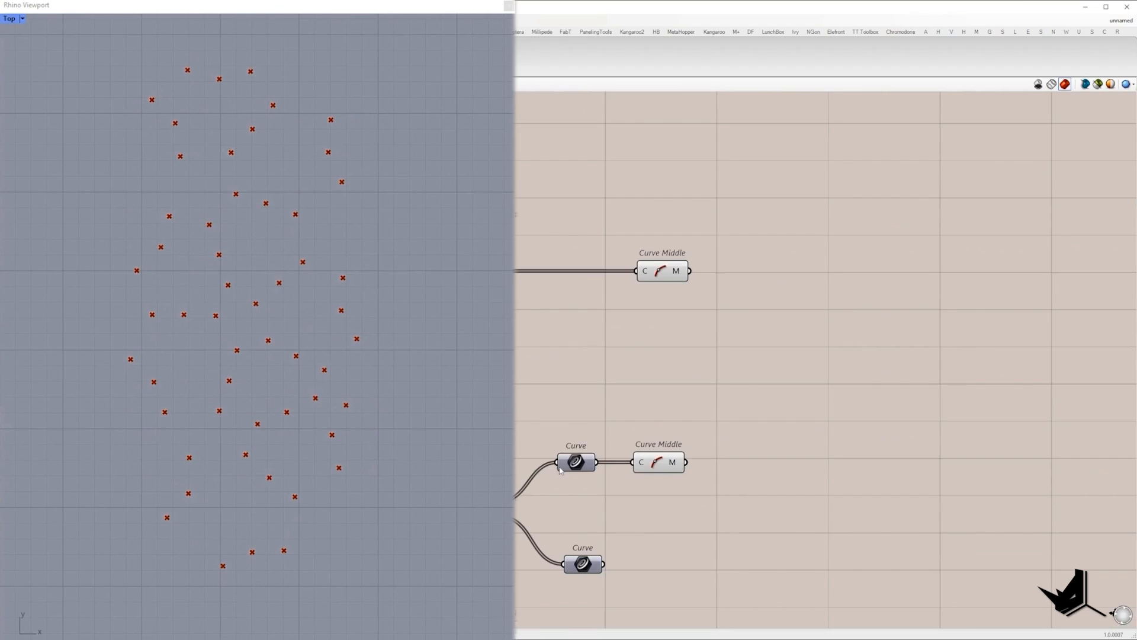
right_click(572, 468)
left_click(583, 398)
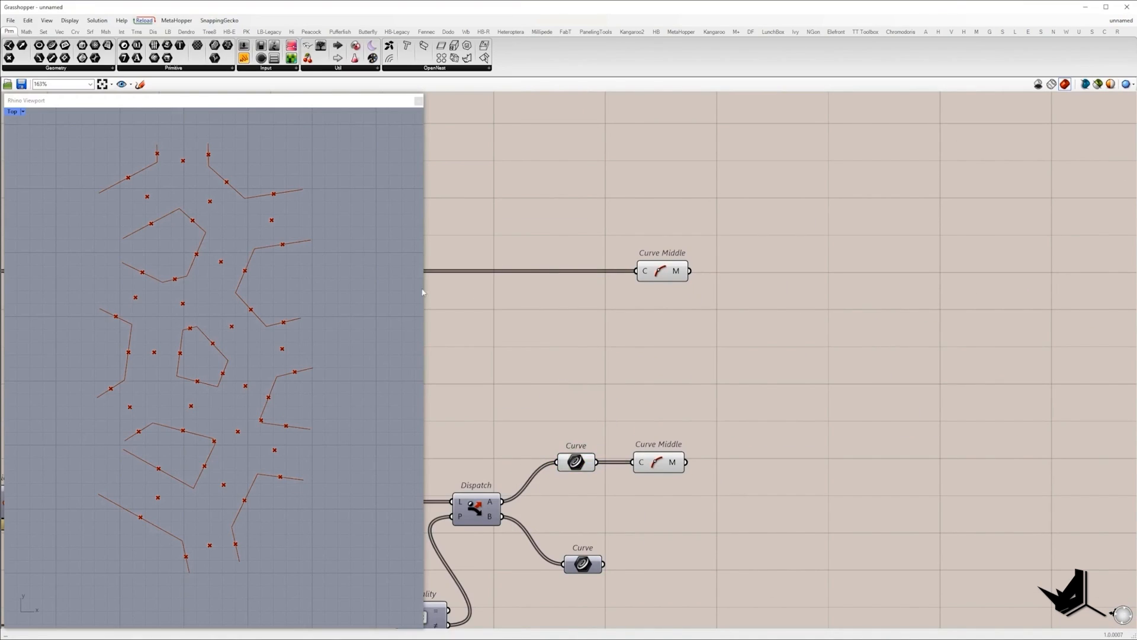
- Show the centre-line midpoints as blue dots of size 0.359 and the outline midpoints as yellow dots of size 0.215 with Dot Display
key("Print")
left_click_drag(424, 92, 1017, 630)
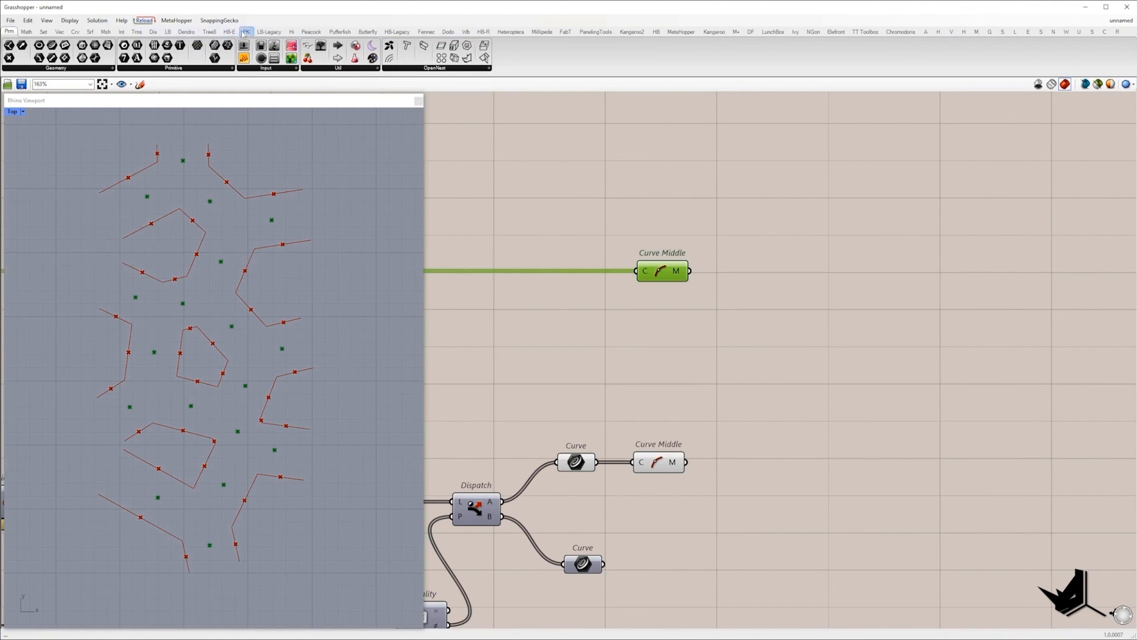
left_click(153, 31)
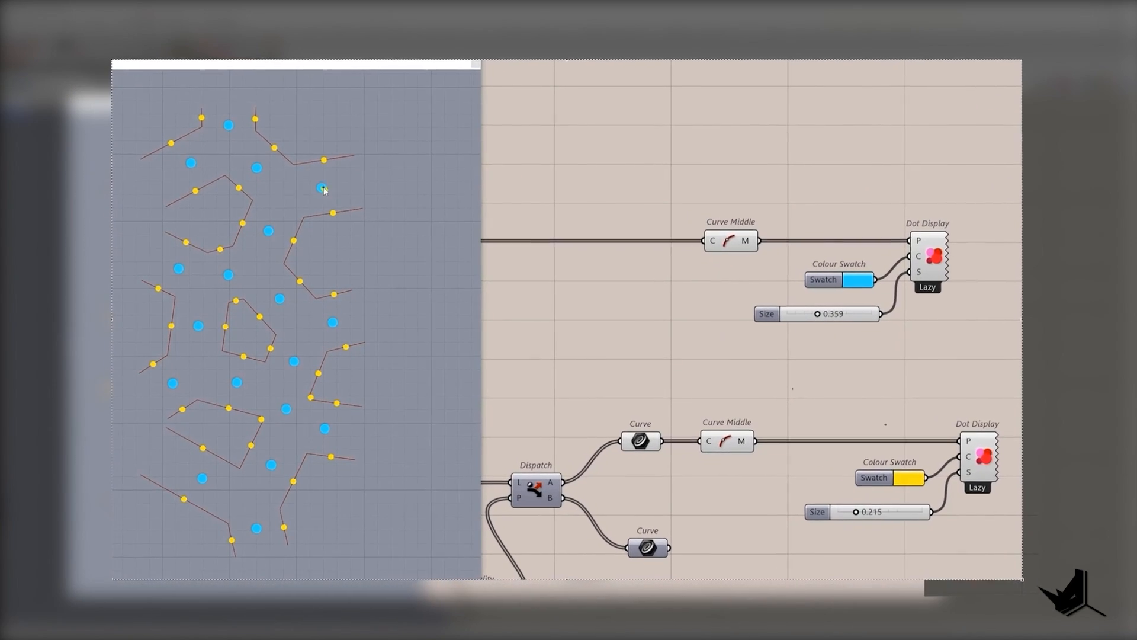
left_click_drag(240, 185, 274, 153)
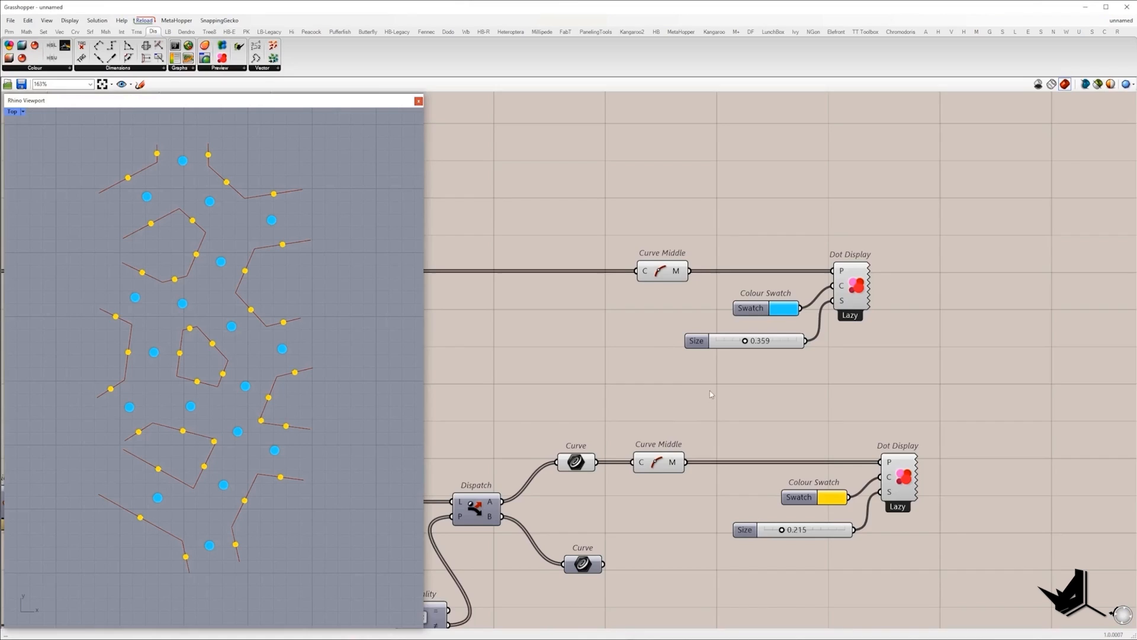
- Add a Closest Points component between the two Dot Display groups
right_click_drag(942, 343, 880, 346)
double_click(880, 347)
type("clo")
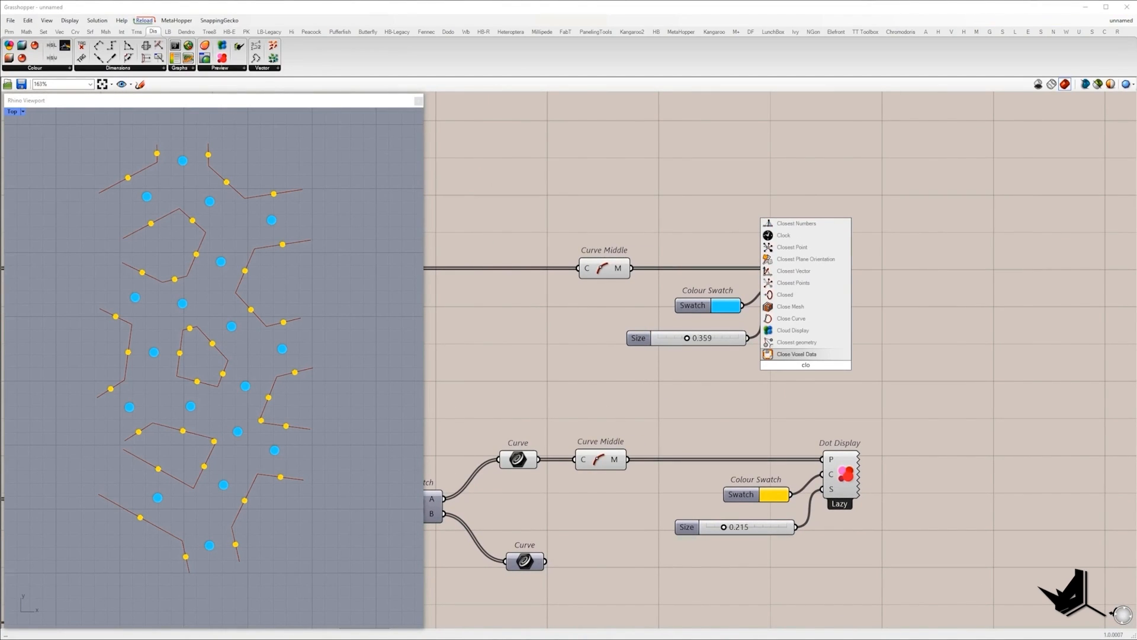
type("sest points")
key("Return")
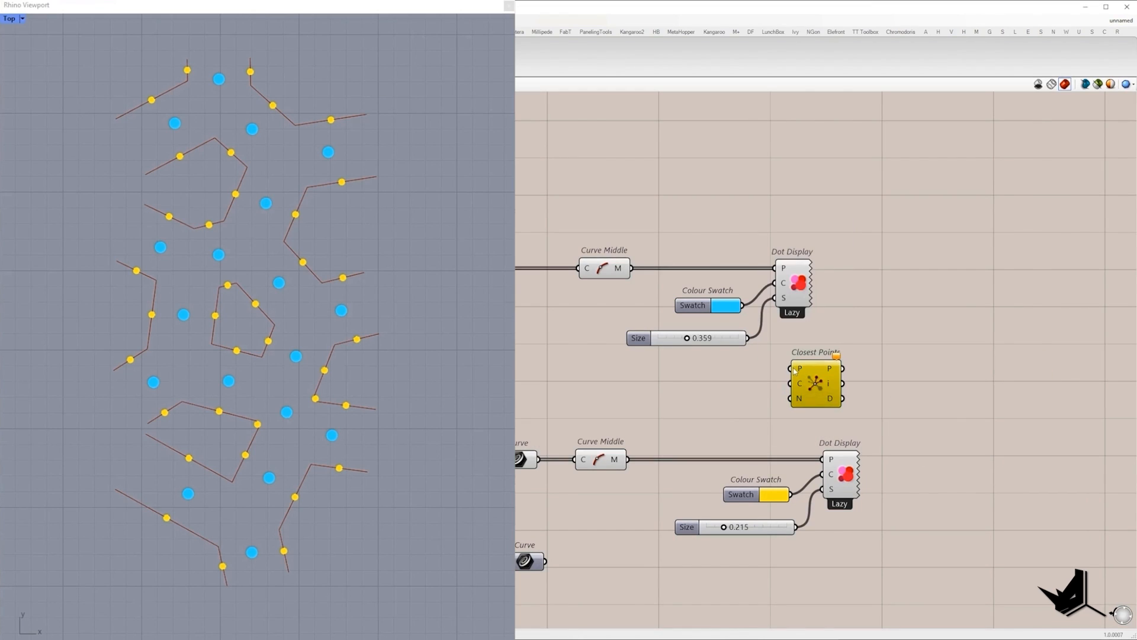
- Connect the centre-line midpoints to Closest Points' P input and the outline midpoints to its C input
left_click(618, 271)
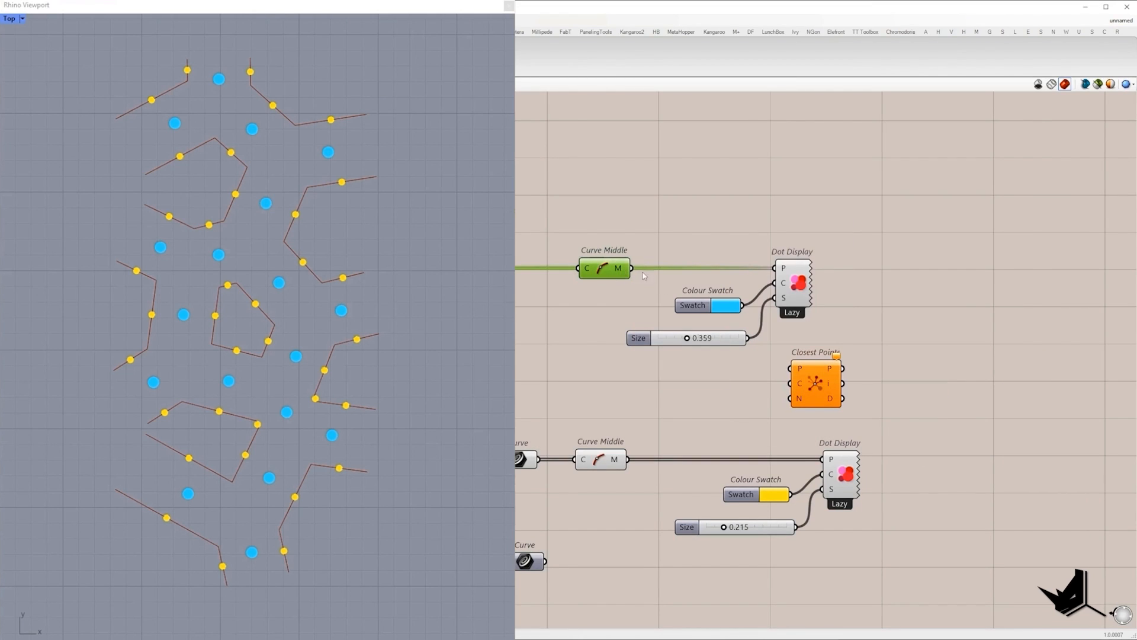
left_click_drag(632, 269, 800, 385)
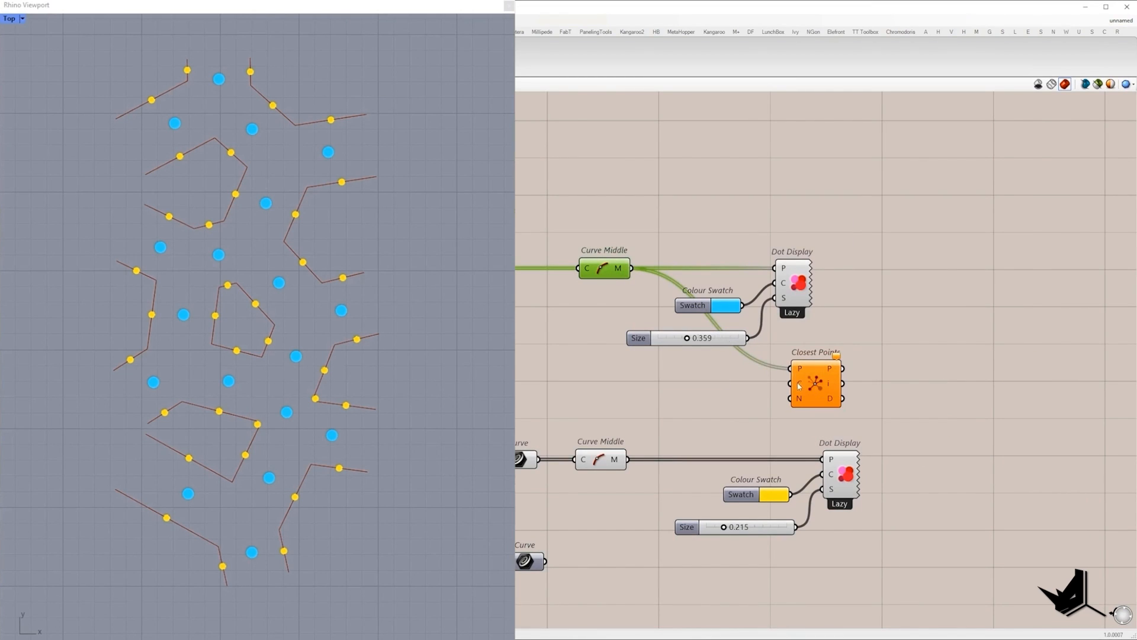
left_click(605, 459)
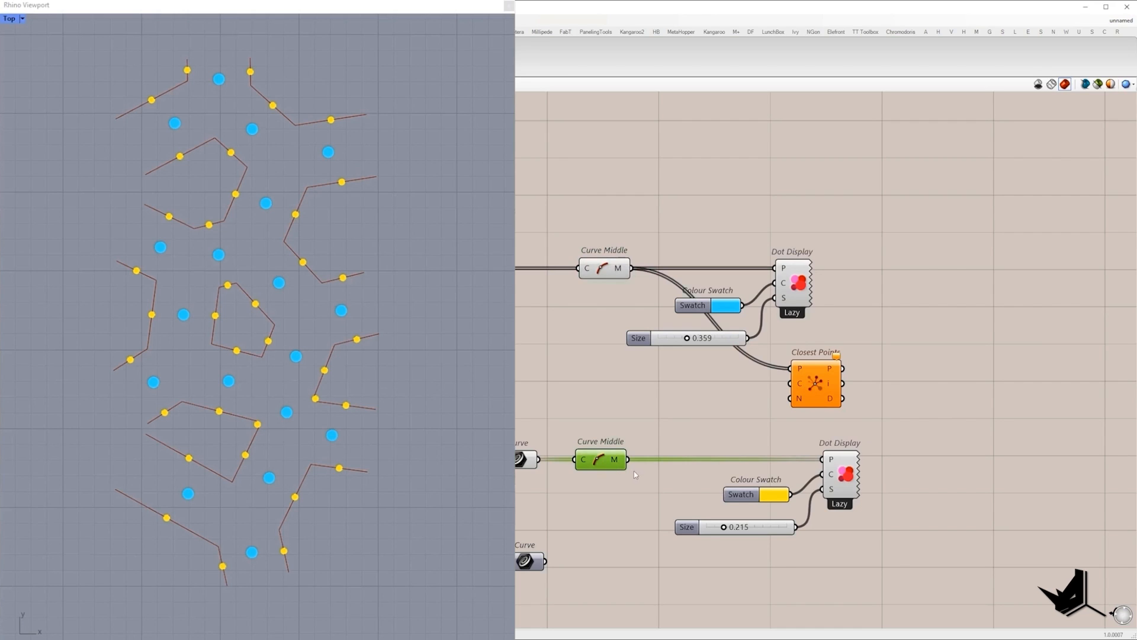
left_click_drag(627, 459, 791, 384)
- Set the number of closest points to 2 with a panel connected to the N input
double_click(713, 374)
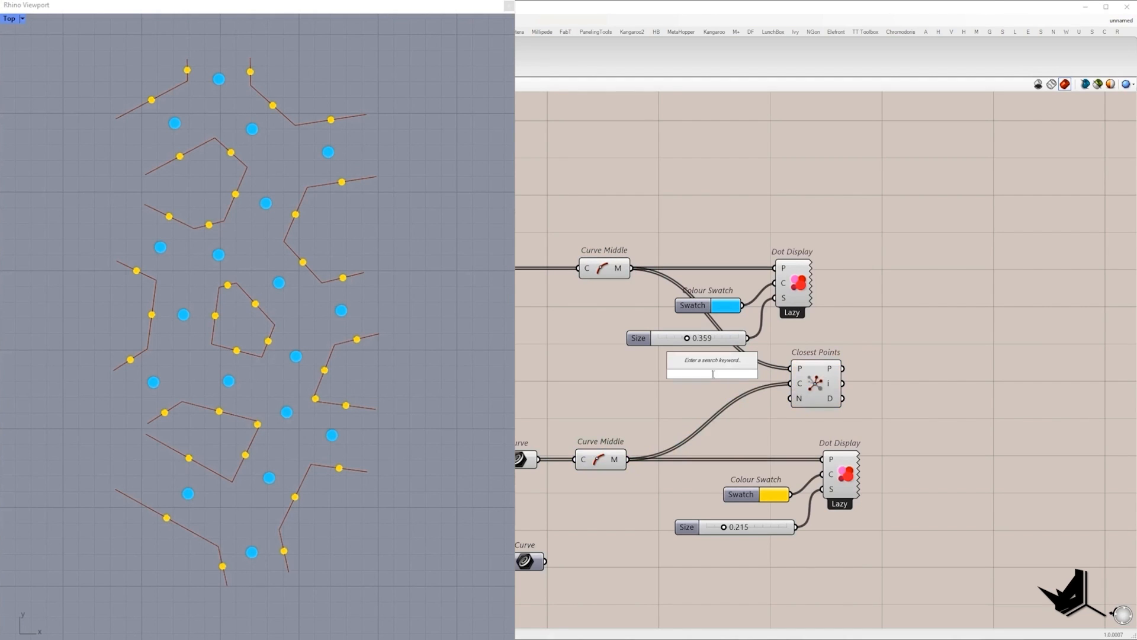
type("2")
key("Return")
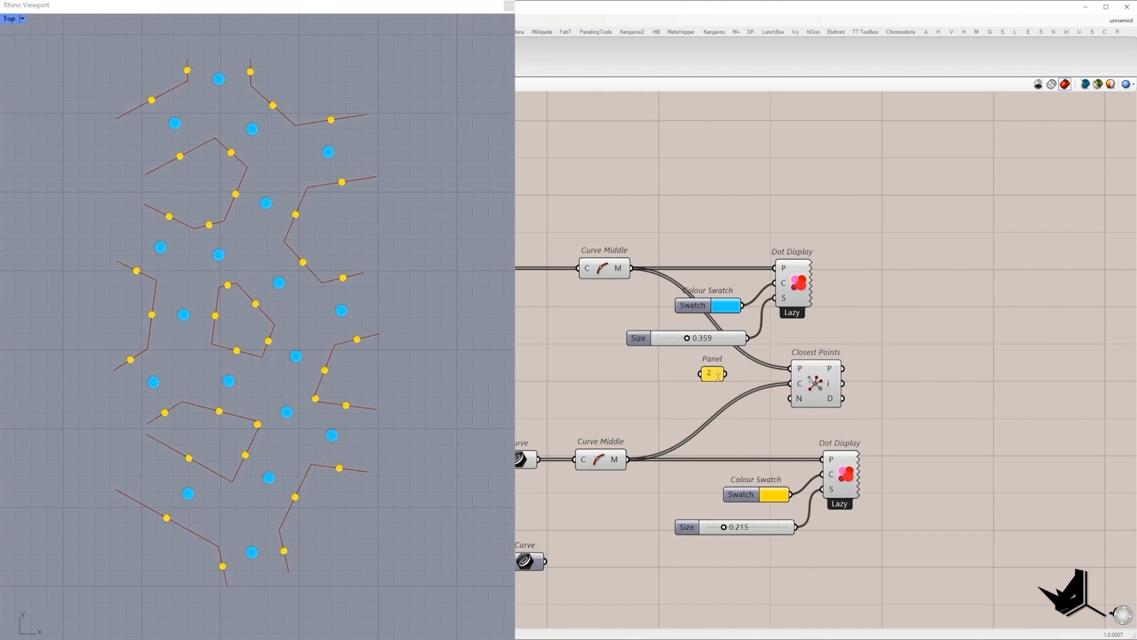
left_click_drag(726, 373, 727, 403)
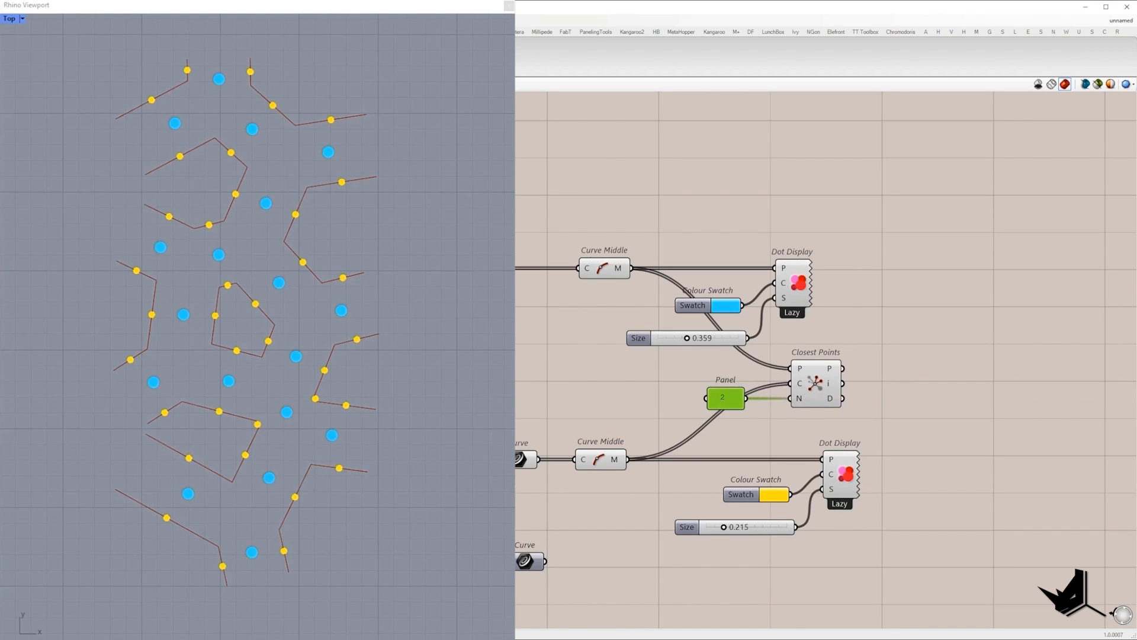
- Feed Closest Points' index output i into a new panel beside the component
left_click_drag(856, 330, 856, 332)
left_click_drag(842, 384, 813, 332)
left_click_drag(847, 320, 1002, 379)
right_click_drag(986, 365, 945, 361)
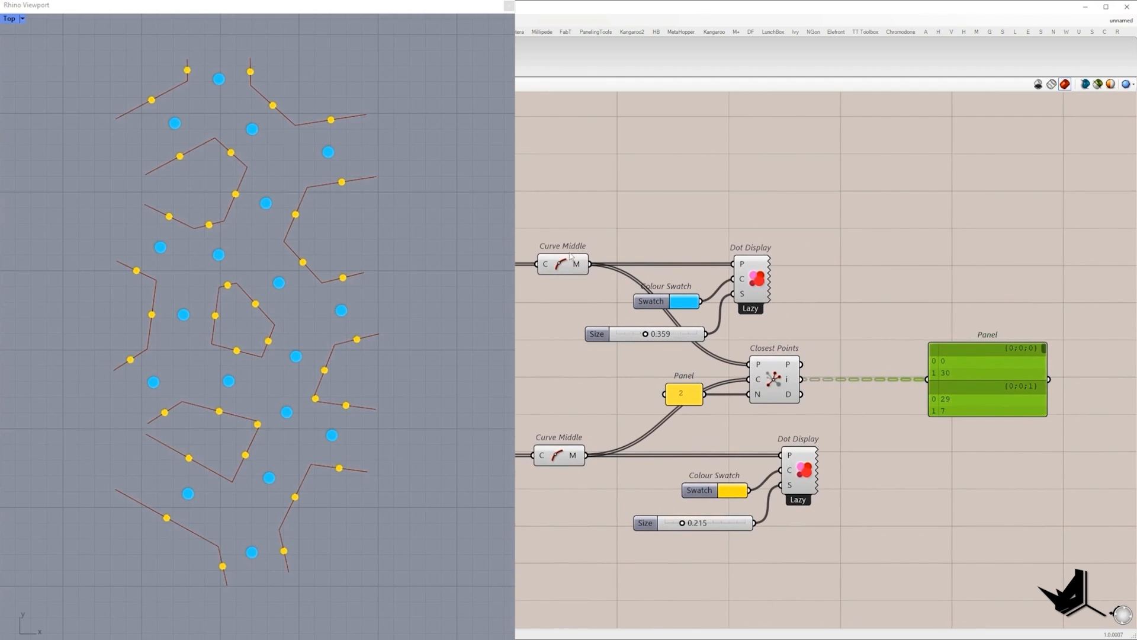
- Add a Point List component and connect it to the centre-line midpoints to number them
double_click(702, 173)
type("point list")
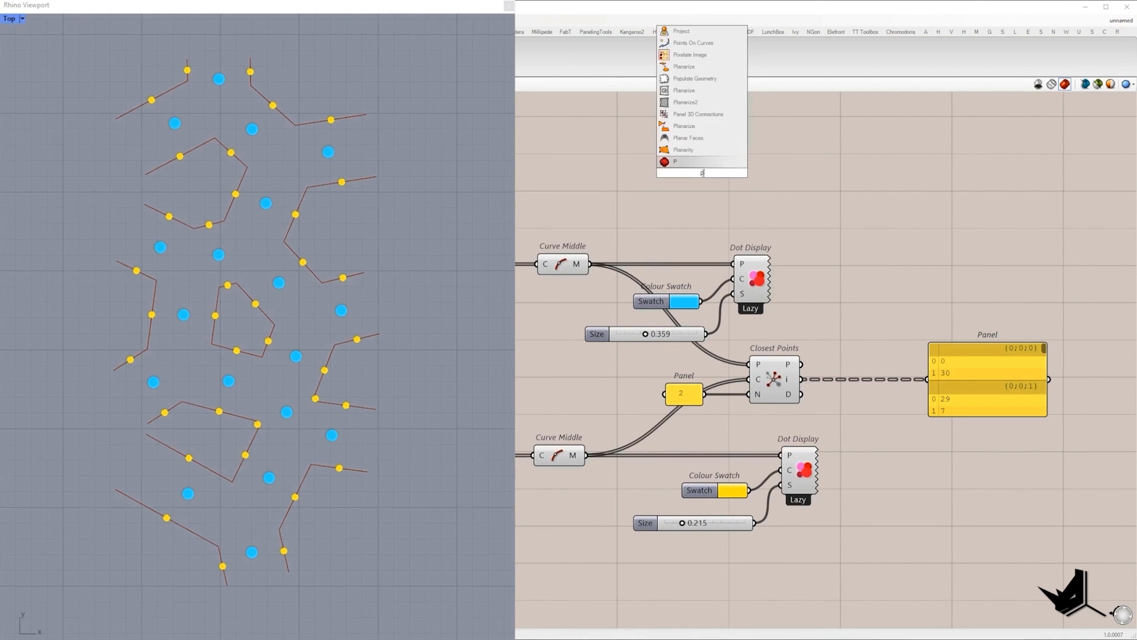
key("Return")
left_click_drag(685, 165, 590, 263)
- Copy the Point List below the yellow dot group, connect the outline midpoints to it, and inspect the point numbers up close
left_click(698, 176)
key("ctrl+c")
key("ctrl+v")
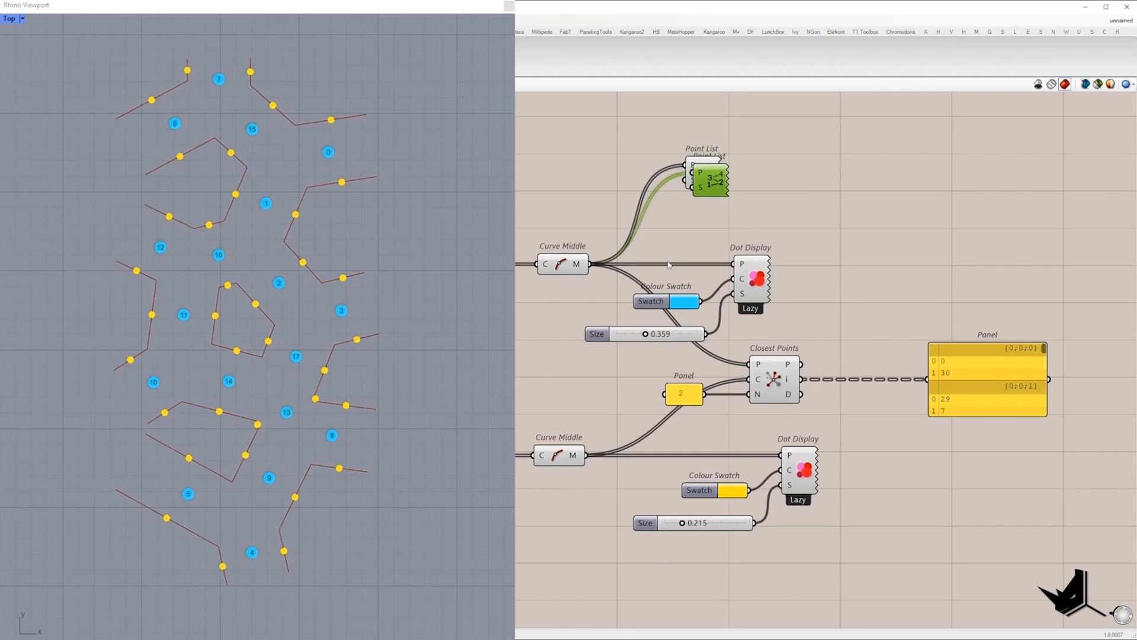
left_click_drag(701, 179, 681, 596)
left_click_drag(587, 455, 671, 590)
left_click(598, 533)
scroll(322, 152, "up", 5)
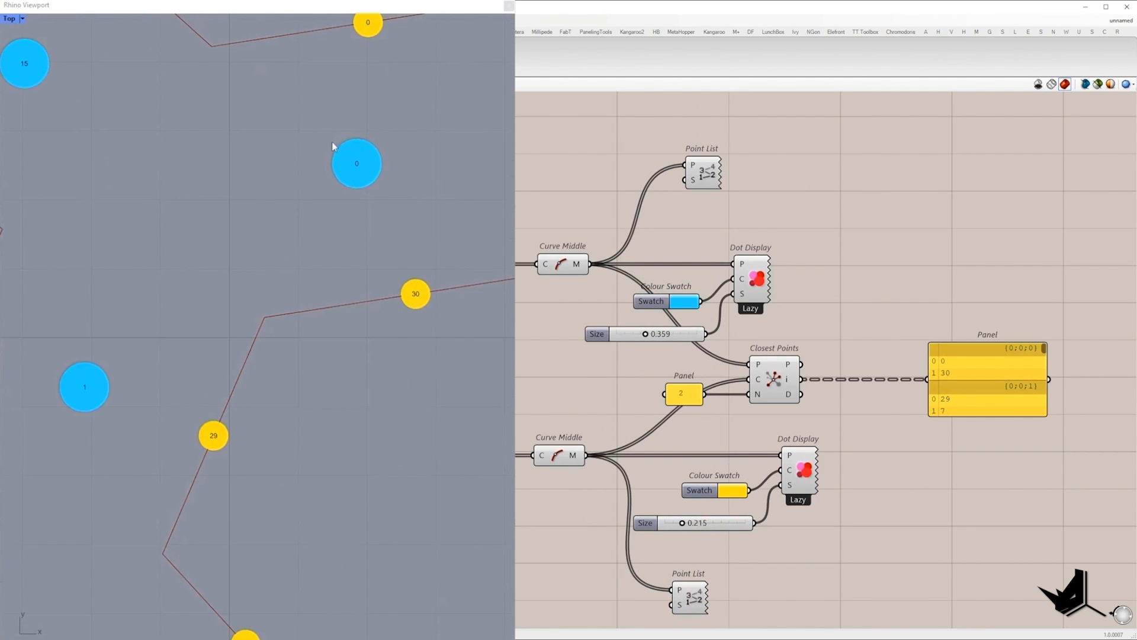
- Compare the first two index pairs in the panel with the numbered outline midpoints around centre-line midpoints 0 and 1
scroll(287, 230, "up", 3)
scroll(353, 176, "down", 5)
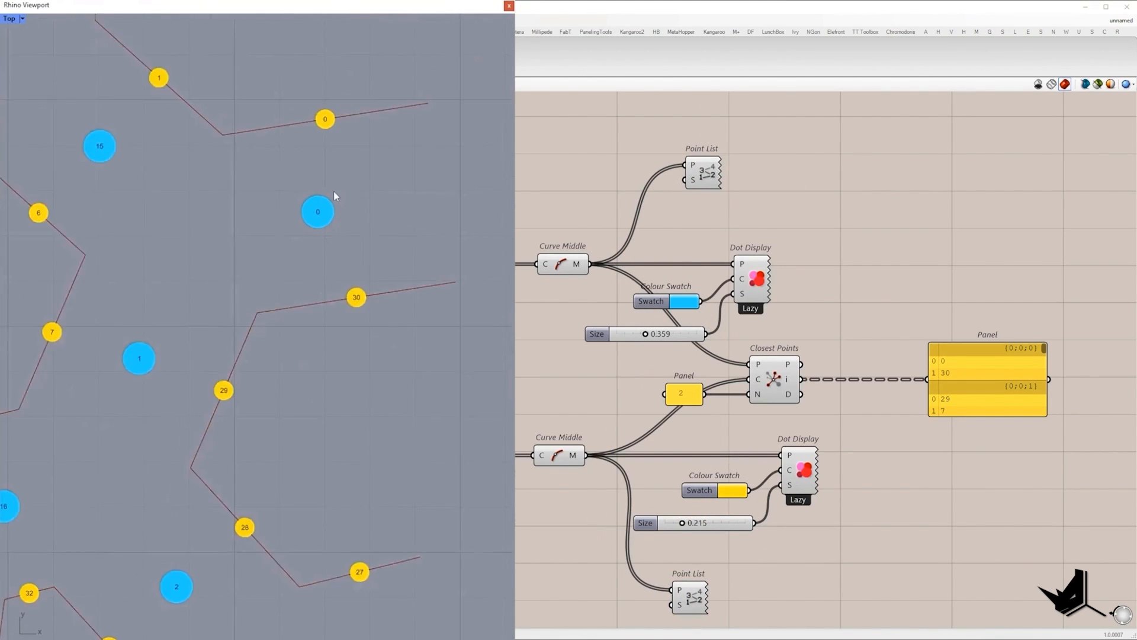
scroll(361, 177, "down", 5)
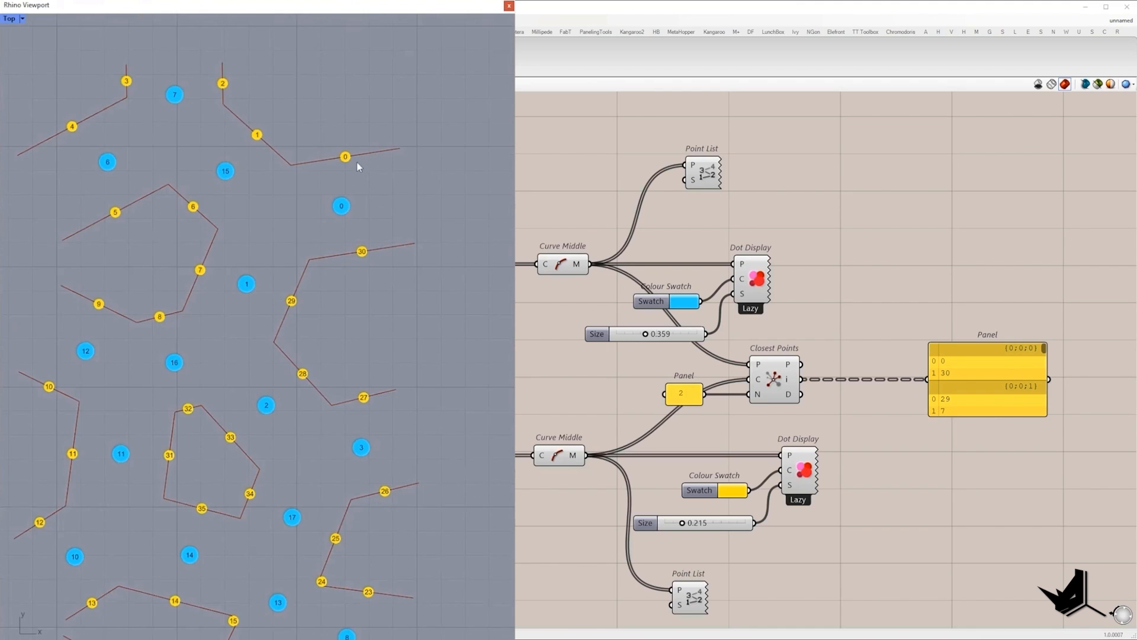
scroll(350, 160, "up", 5)
left_click_drag(321, 137, 370, 181)
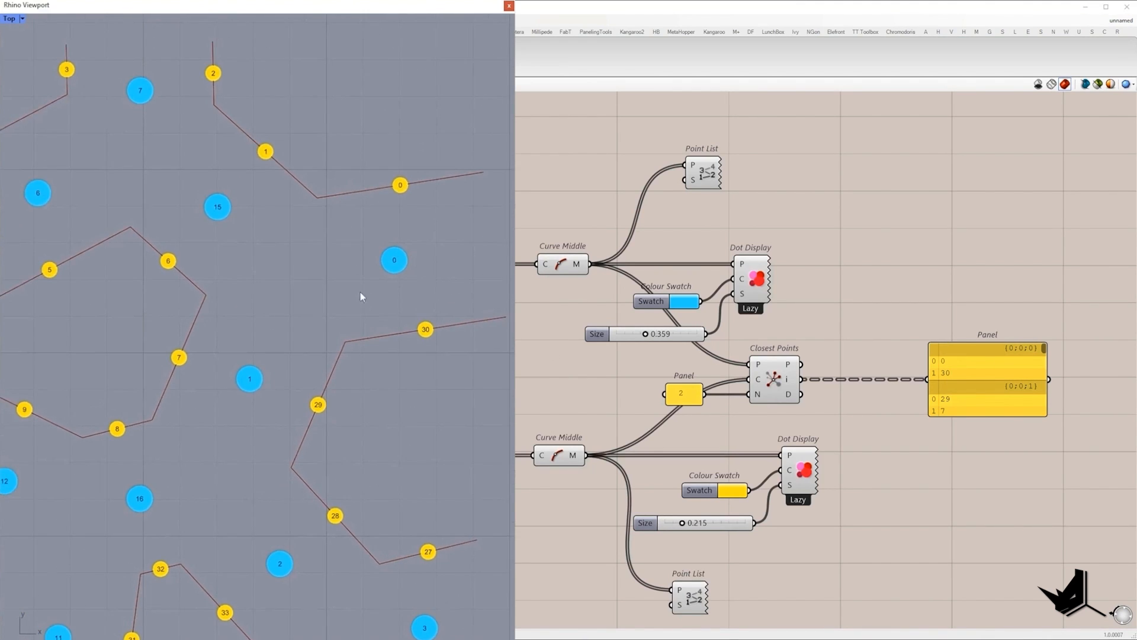
scroll(293, 220, "down", 3)
scroll(271, 261, "up", 6)
scroll(262, 269, "down", 2)
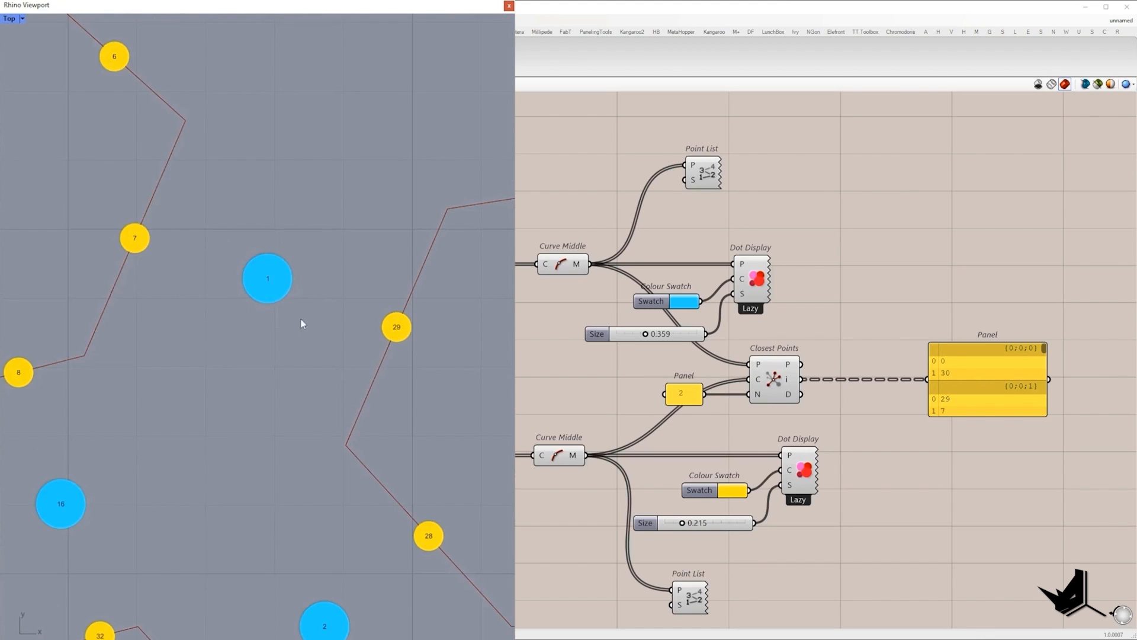
left_click_drag(239, 246, 320, 322)
left_click_drag(141, 245, 141, 245)
left_click_drag(358, 280, 437, 365)
- Enlarge the index panel and compare its third pair with the outline midpoints around centre-line midpoint 2
left_click_drag(965, 412, 972, 501)
scroll(979, 431, "down", 3)
scroll(305, 386, "down", 5)
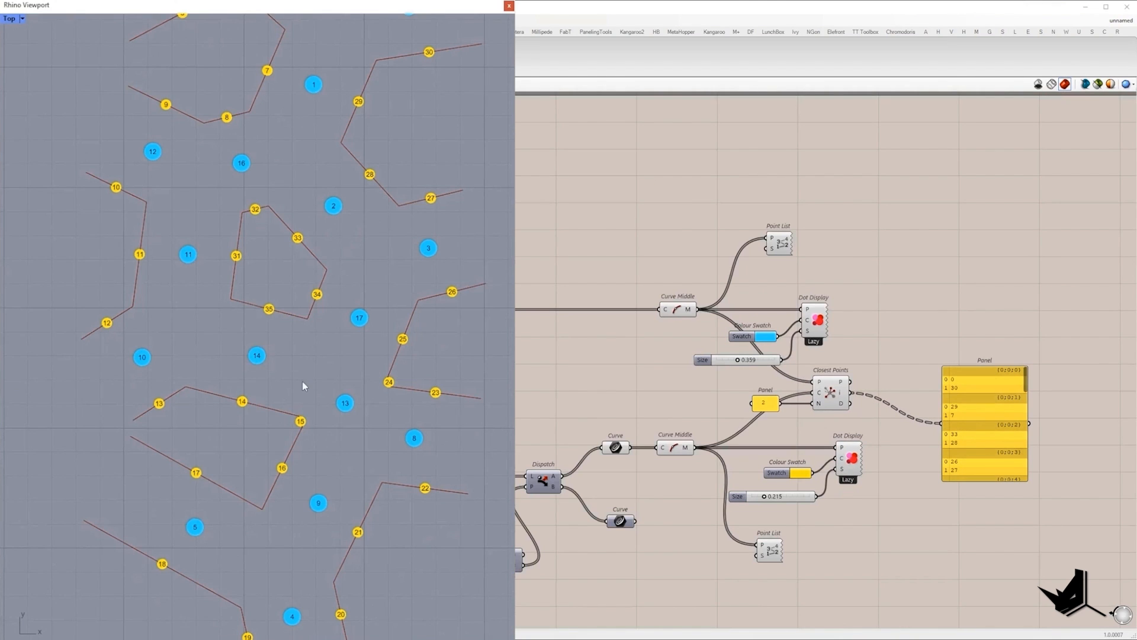
scroll(300, 355, "up", 4)
scroll(319, 356, "up", 4)
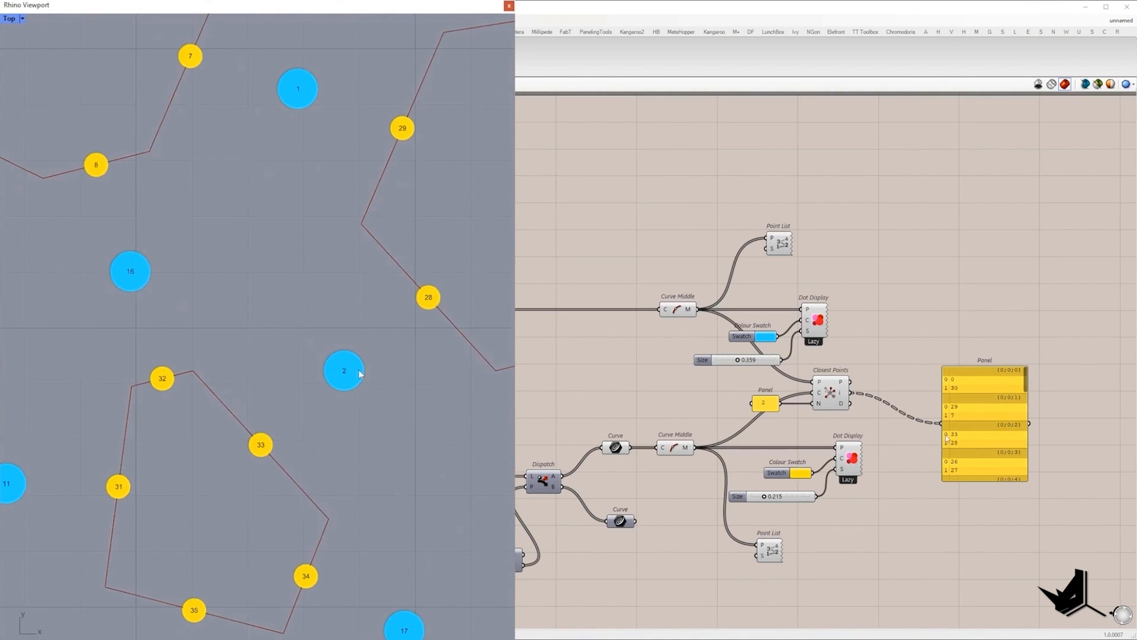
left_click_drag(379, 243, 461, 291)
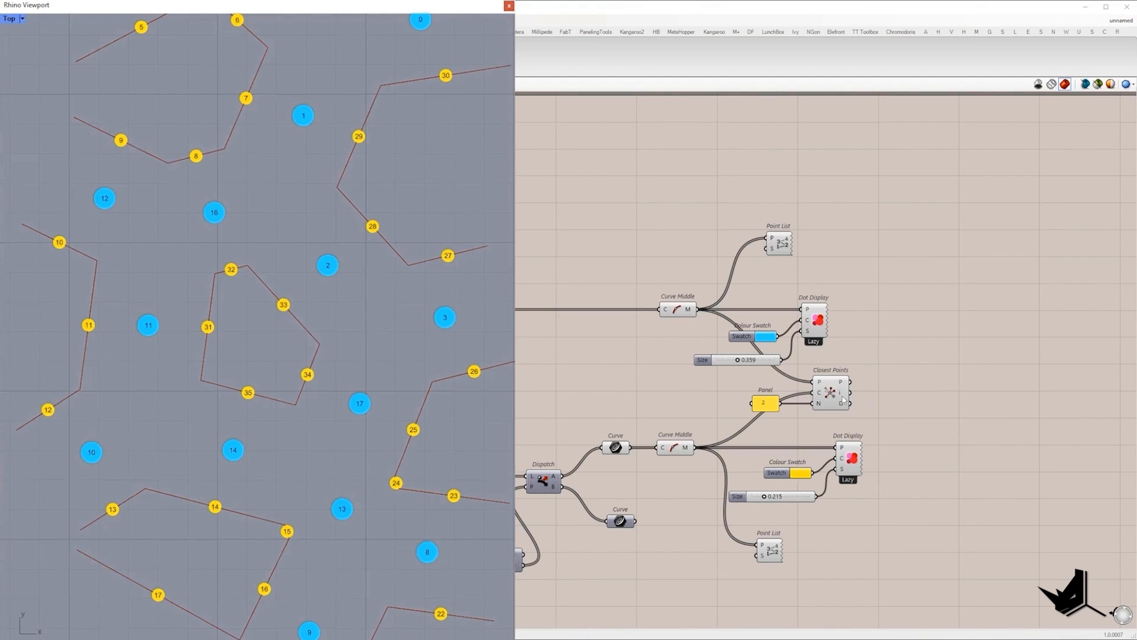
- Add a List Item with the Closest Points indices as i and the outline Curve as L, and remove the dot displays
mouse_move(844, 397)
double_click(907, 395)
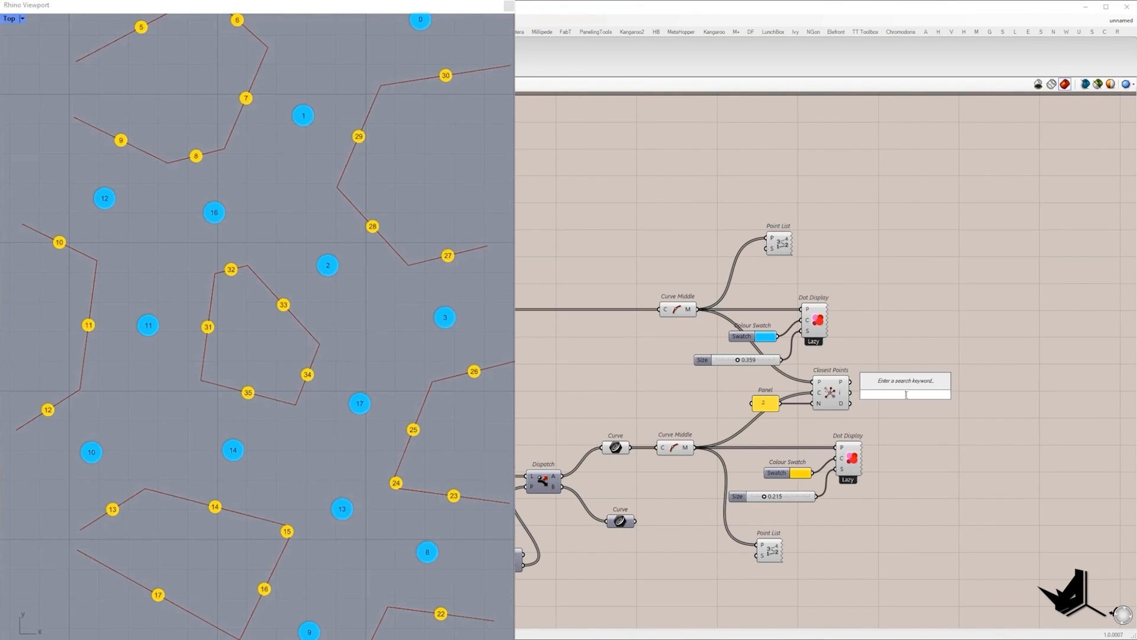
type("item")
left_click(895, 373)
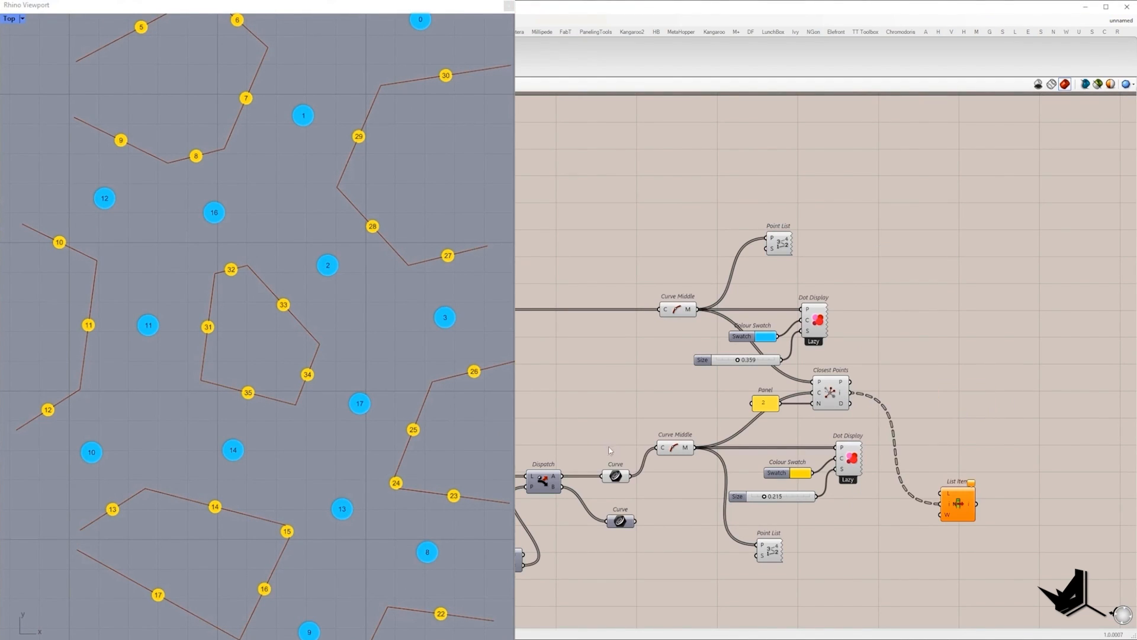
left_click_drag(595, 452, 979, 475)
scroll(675, 285, "down", 2)
left_click_drag(835, 465, 732, 242)
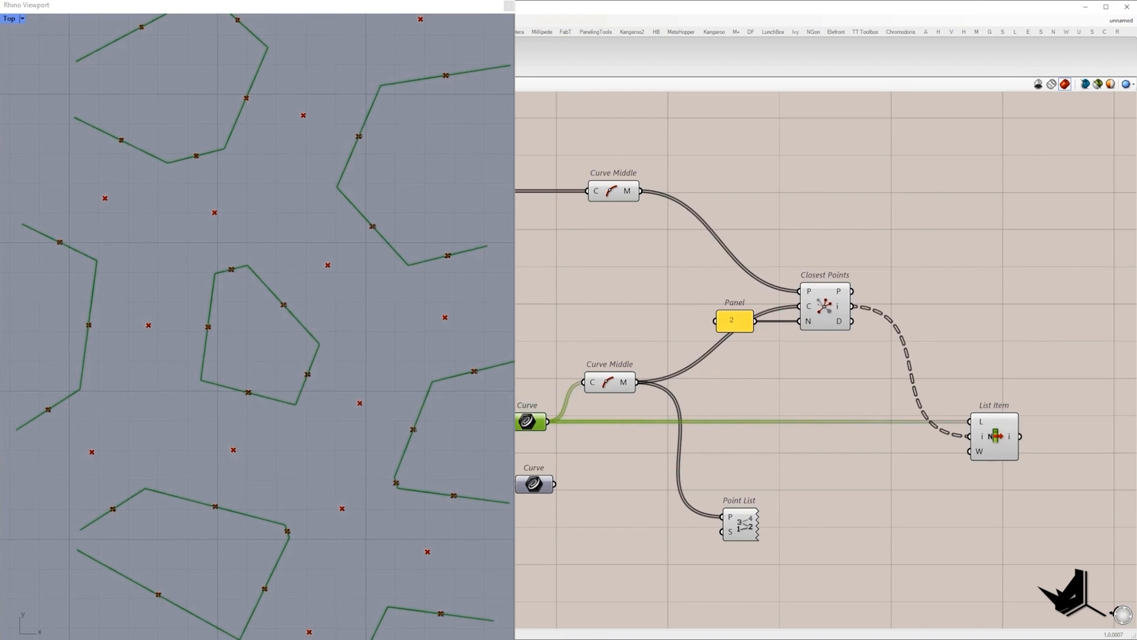
- Attach a Param Viewer to the List Item output and place it below the component to inspect the branch structure
left_click(634, 486)
left_click_drag(548, 422, 974, 536)
scroll(588, 490, "down", 2)
left_click_drag(959, 448, 950, 531)
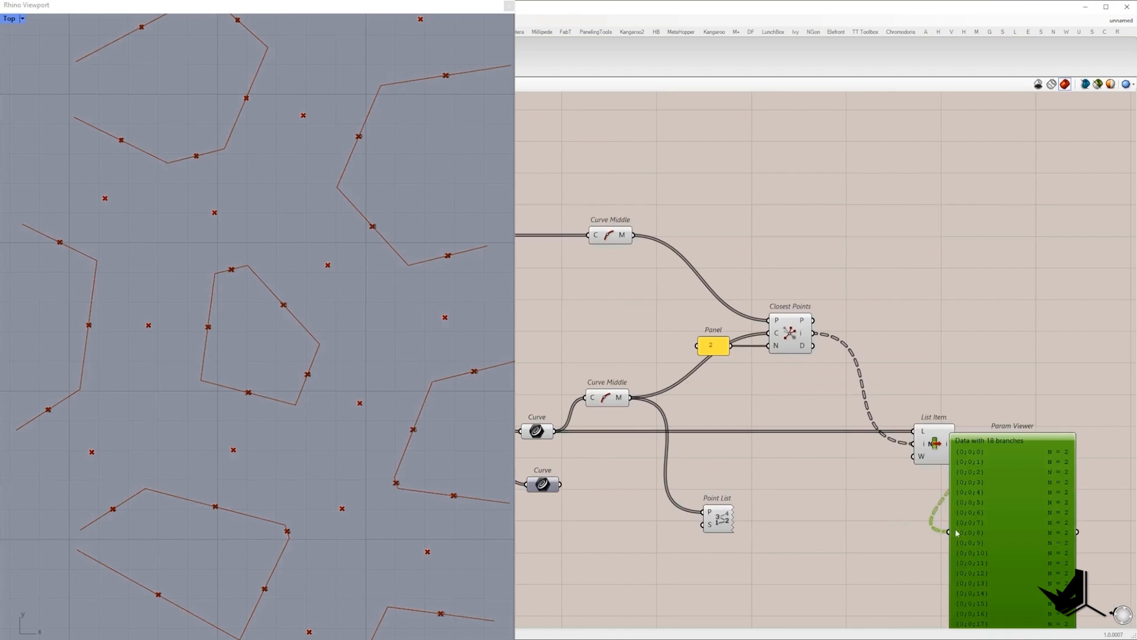
right_click_drag(949, 532, 837, 400)
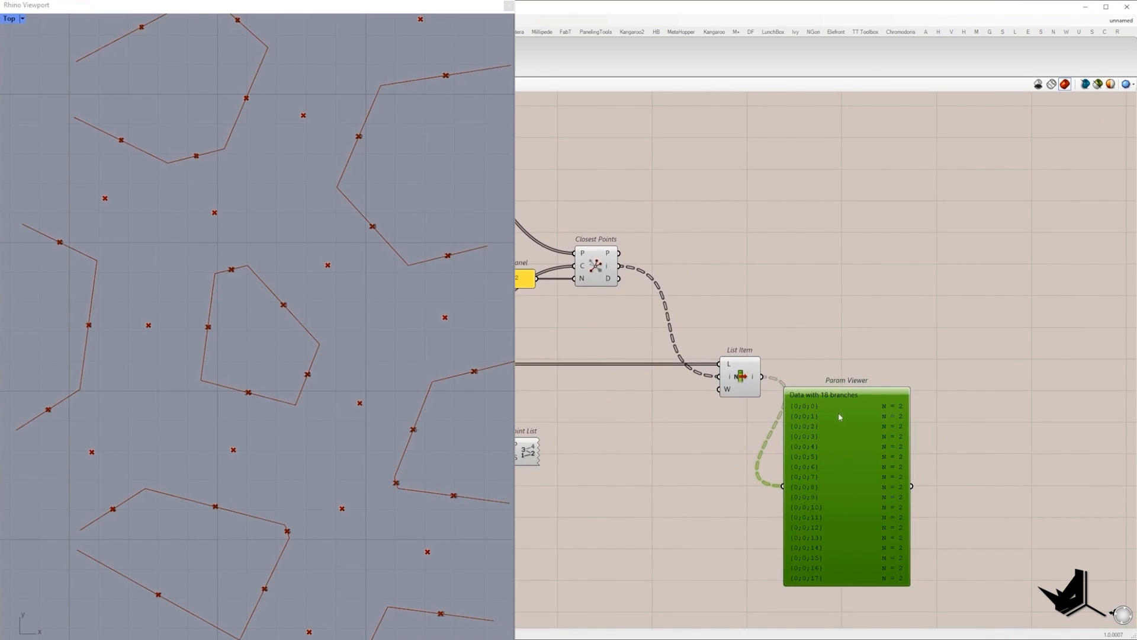
left_click_drag(831, 406, 856, 439)
- Connect the List Item output to an Explode Tree and its {0;0;0} branch to a new Curve parameter
left_click(844, 359)
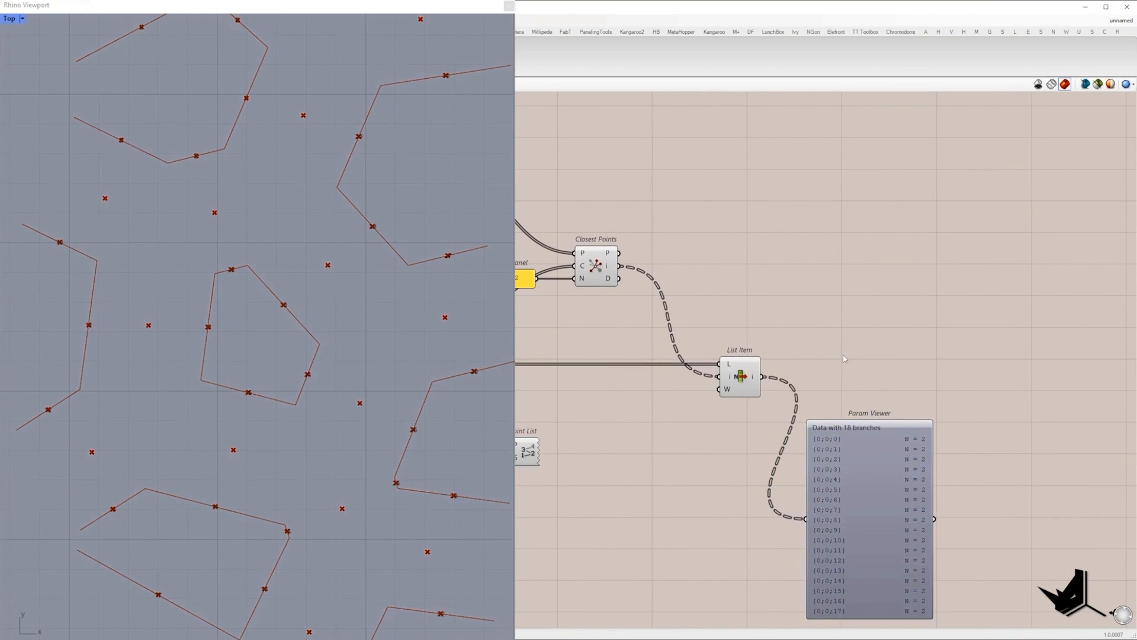
right_click(844, 358)
left_click(868, 359)
double_click(942, 260)
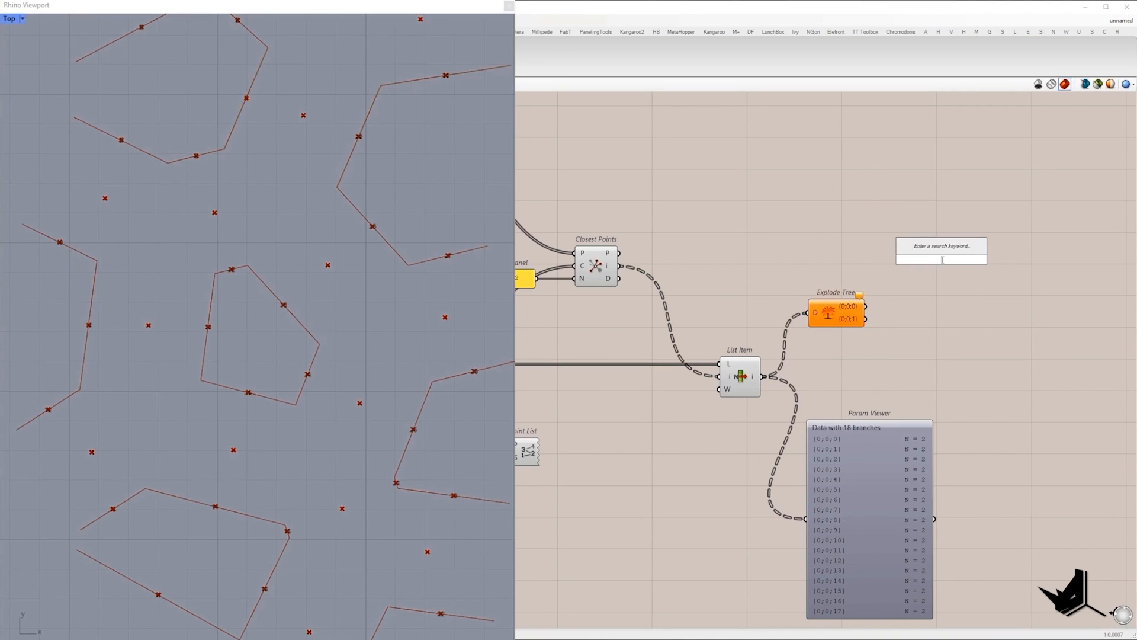
type("curve")
left_click(940, 236)
left_click_drag(866, 306, 924, 260)
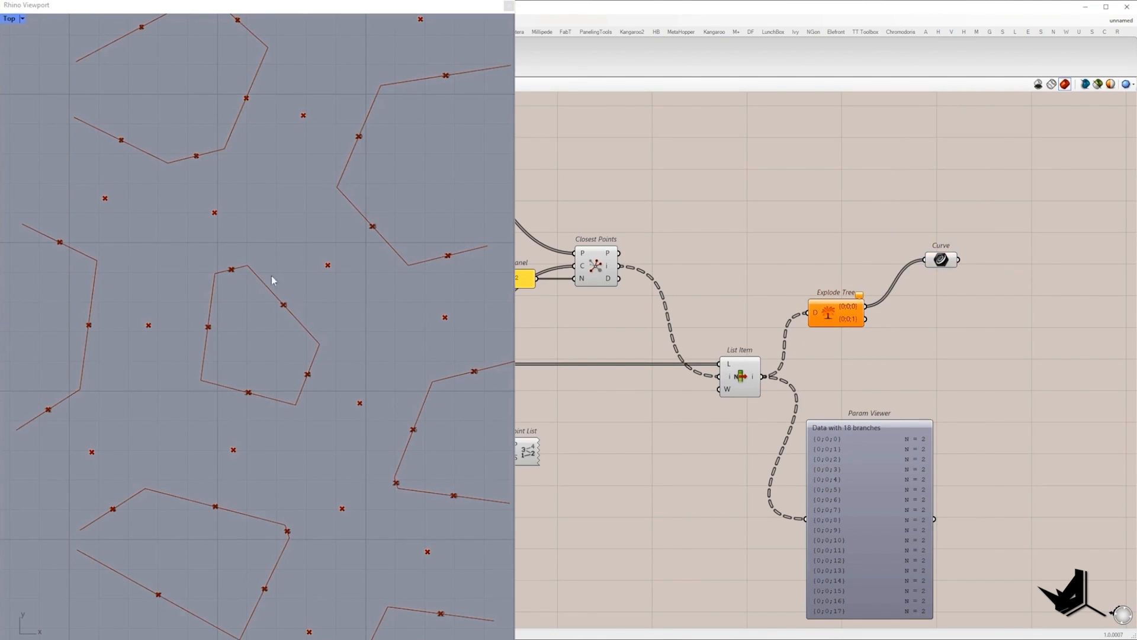
- Highlight the edge pair held by the Curve parameter, and switch its source to the {0;0;1} branch for comparison
scroll(272, 281, "down", 6)
left_click(945, 260)
scroll(374, 212, "up", 6)
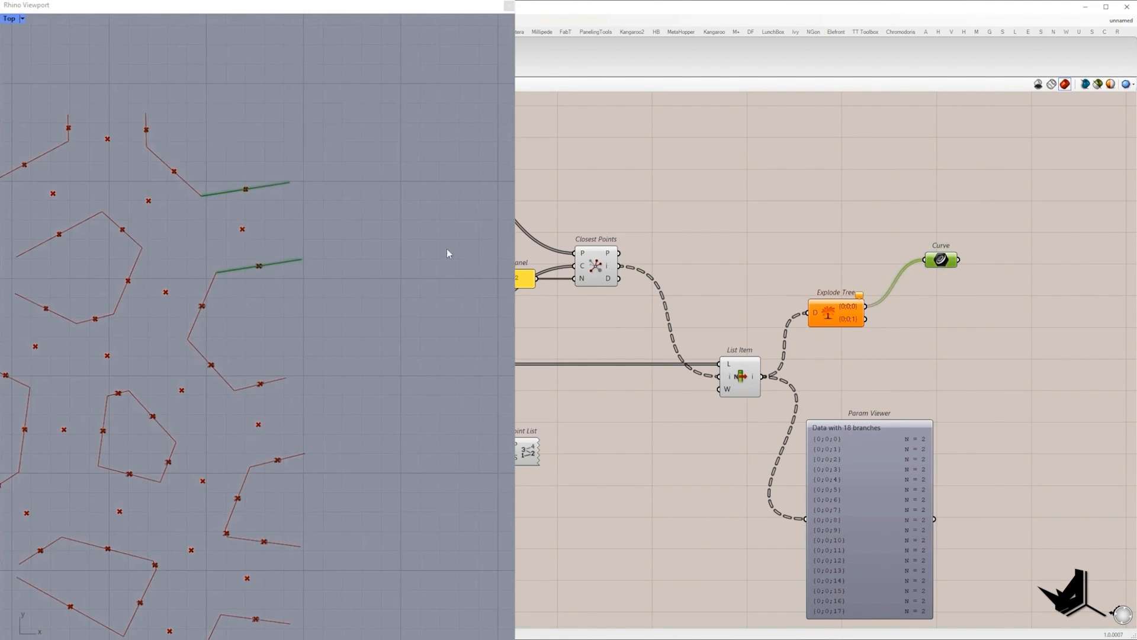
left_click_drag(866, 319, 924, 260)
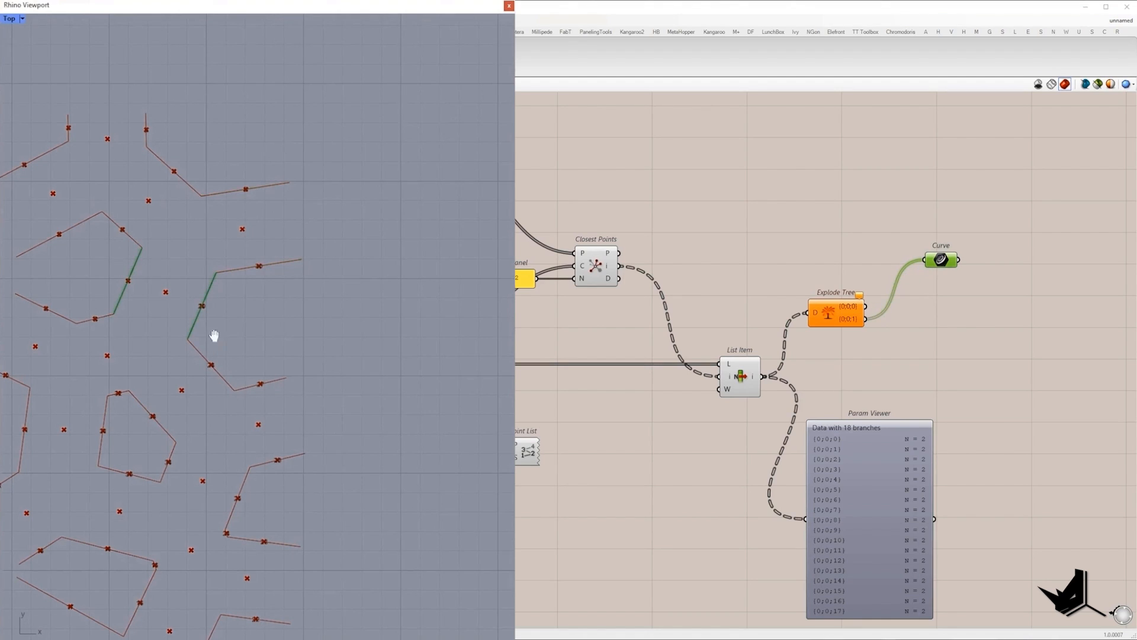
right_click_drag(135, 280, 223, 284)
scroll(298, 290, "up", 2)
- Delete the Explode Tree, its Curve parameter and the Param Viewer
left_click_drag(978, 348, 833, 223)
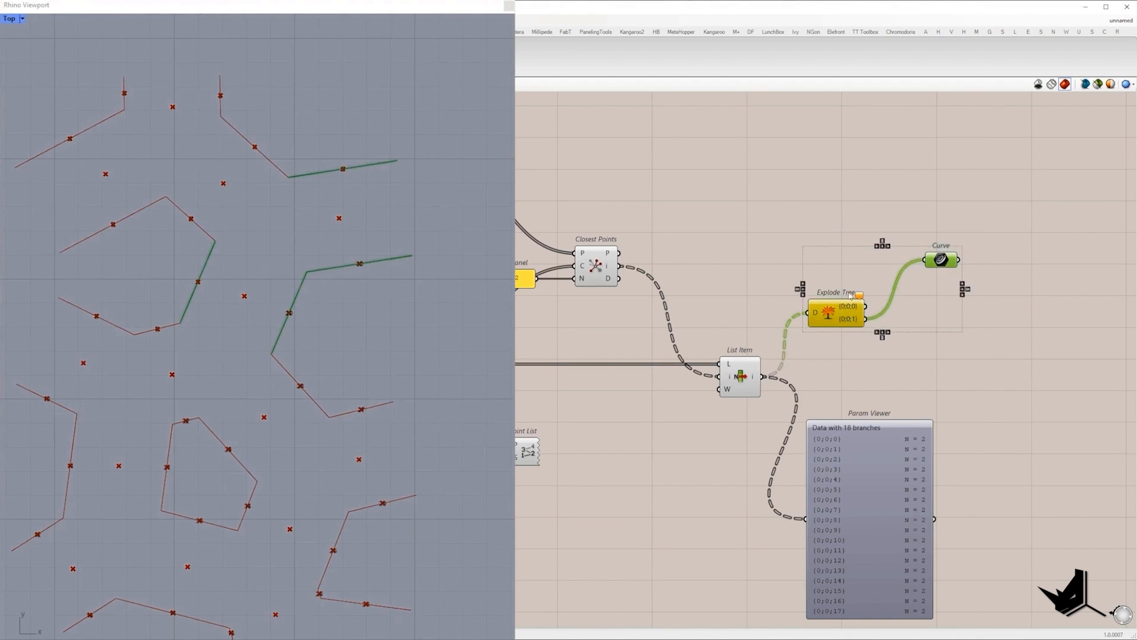
key("Delete")
left_click(844, 441)
key("Delete")
- Capture a screenshot of the viewport and mark the lower edge 0, the centre line 1 and the upper edge 2
scroll(356, 232, "up", 2)
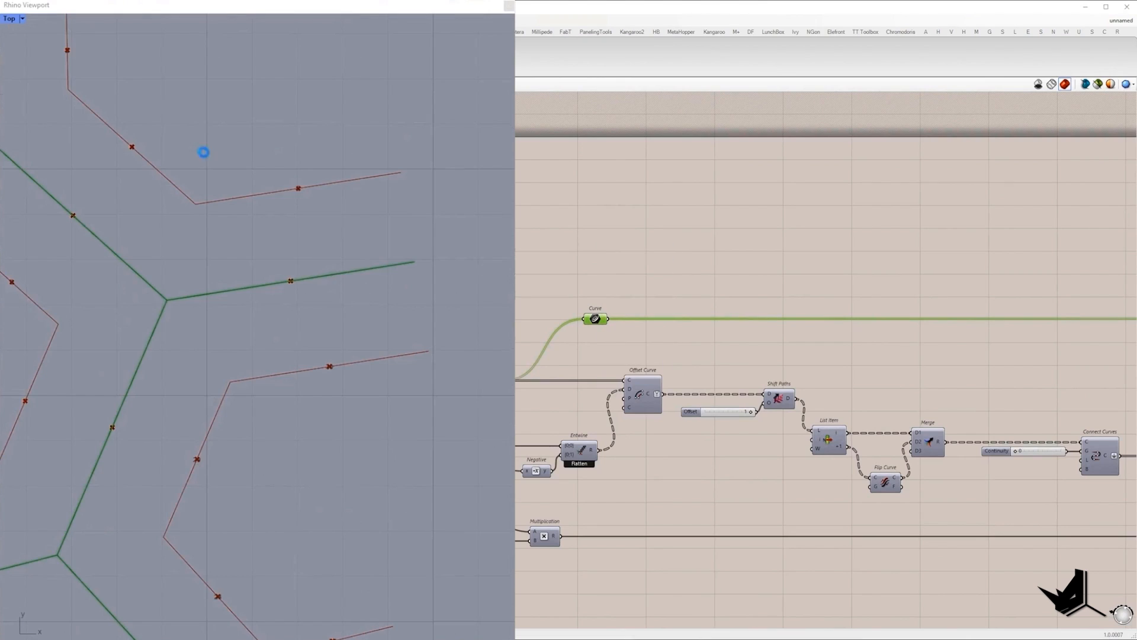
key("Print")
left_click_drag(84, 71, 500, 533)
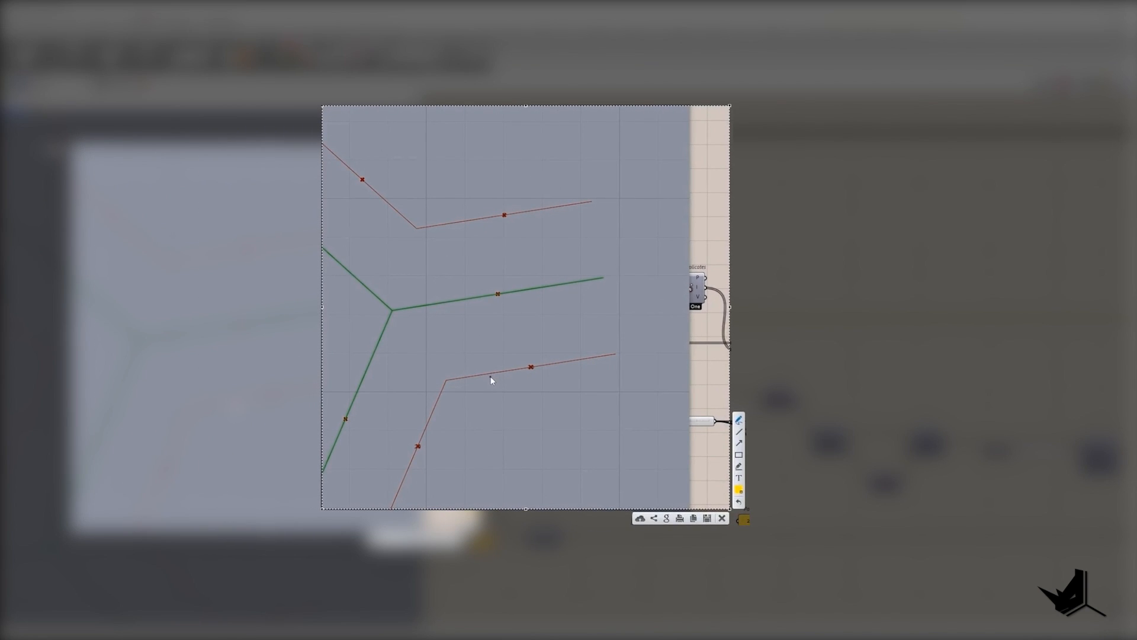
left_click_drag(445, 381, 593, 351)
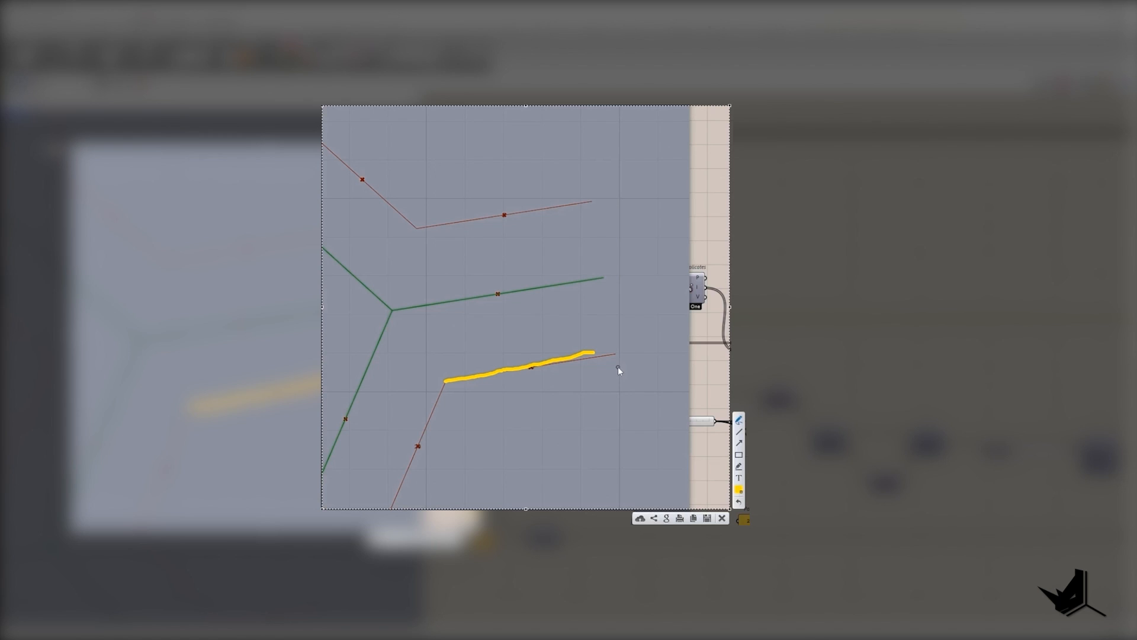
left_click_drag(581, 376, 575, 378)
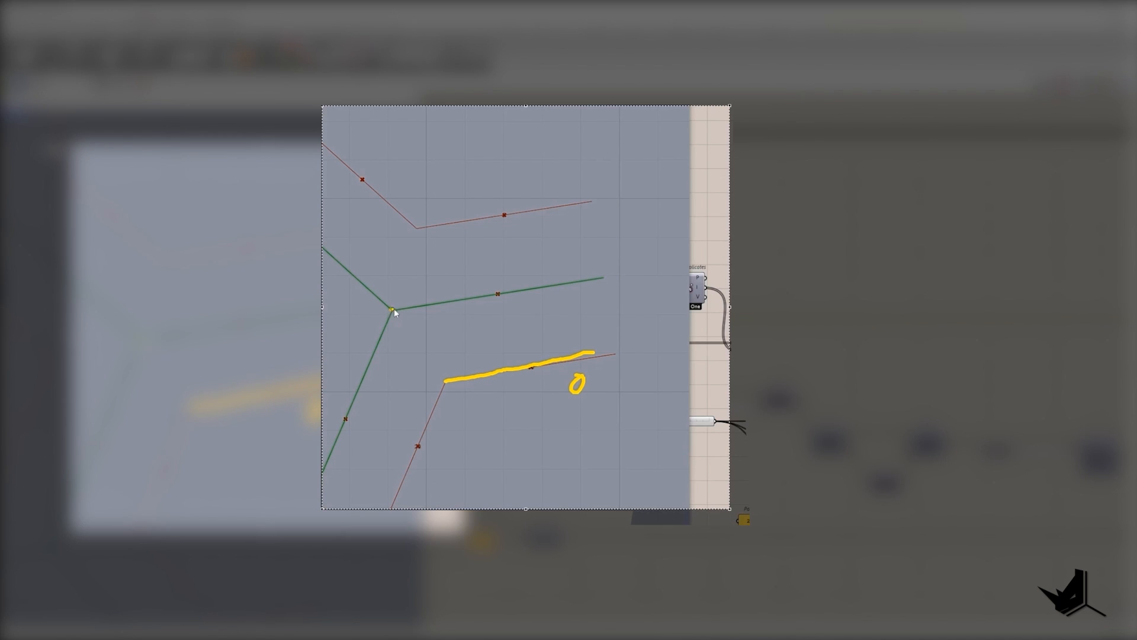
mouse_move(391, 308)
left_mouse_down()
mouse_move(602, 273)
mouse_move(570, 307)
left_mouse_up()
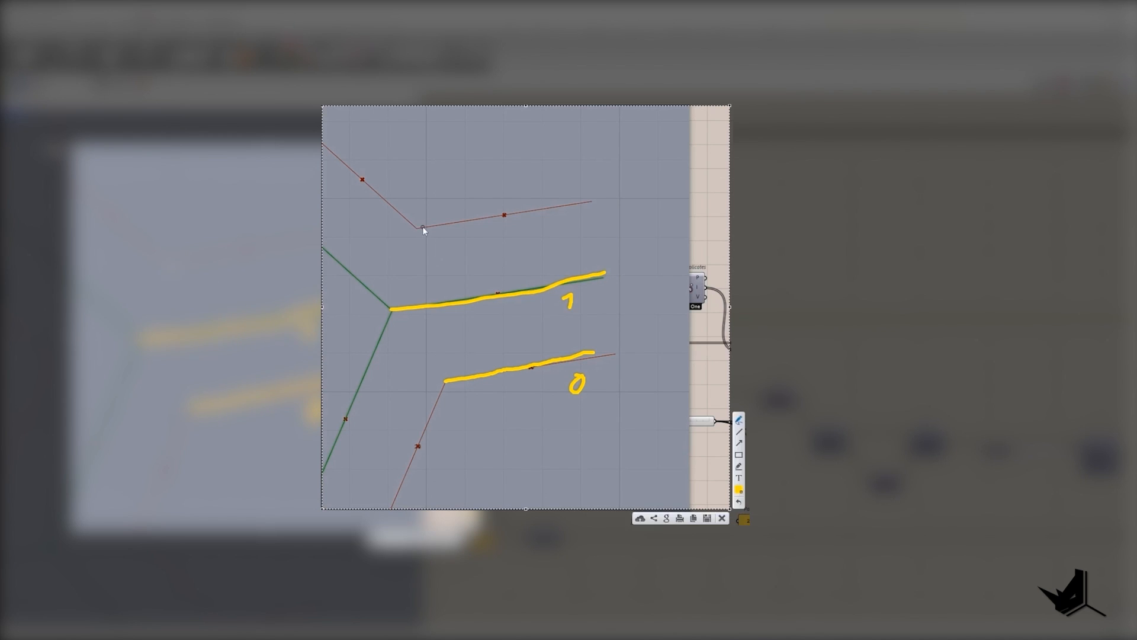
mouse_move(415, 226)
left_mouse_down()
mouse_move(567, 204)
mouse_move(571, 233)
left_mouse_up()
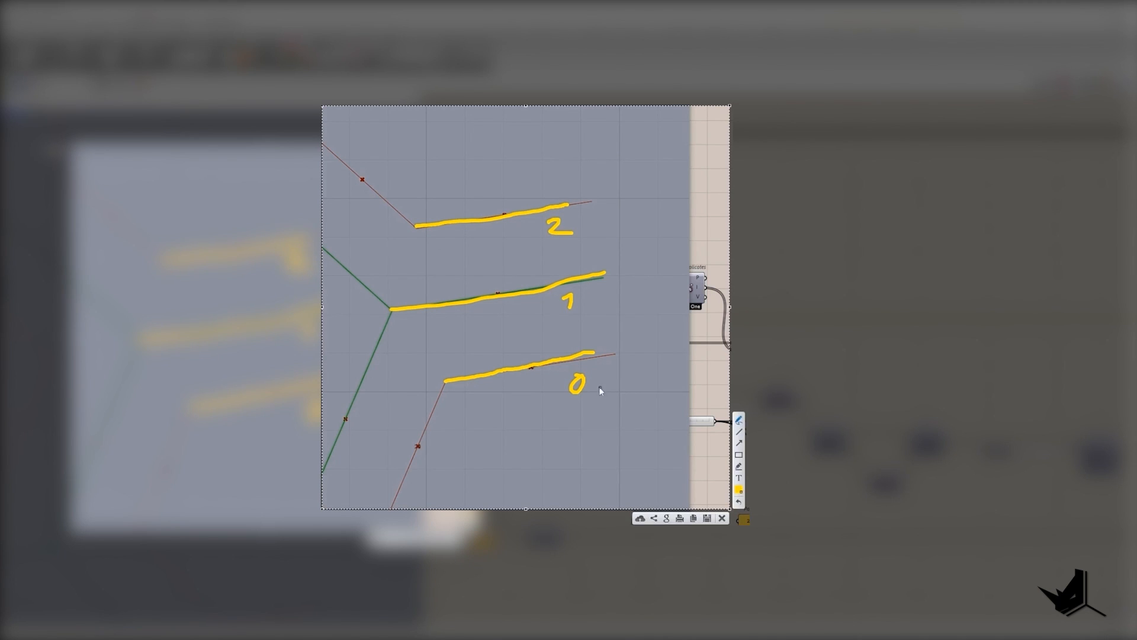
- Emphasise the two outer edges and the centre line on the screenshot with extra pen strokes, and close the capture
left_click_drag(445, 380, 584, 356)
mouse_move(436, 377)
left_mouse_down()
mouse_move(610, 346)
mouse_move(469, 372)
left_mouse_up()
mouse_move(418, 225)
left_mouse_down()
mouse_move(588, 195)
mouse_move(592, 204)
mouse_move(429, 217)
left_mouse_up()
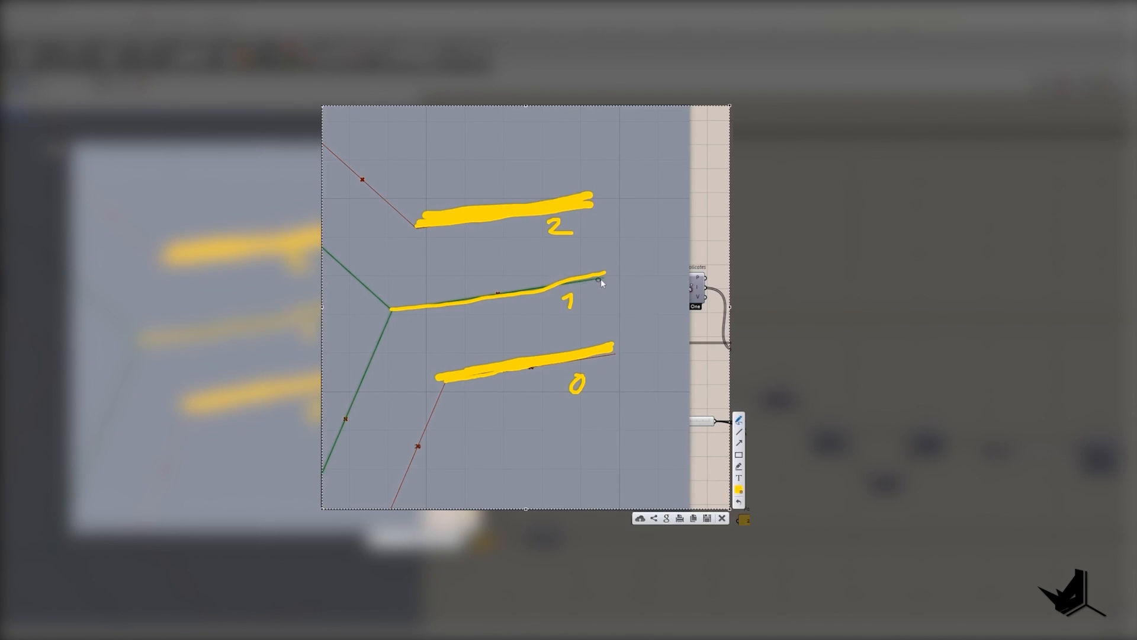
mouse_move(601, 281)
left_mouse_down()
mouse_move(465, 299)
mouse_move(597, 287)
left_mouse_up()
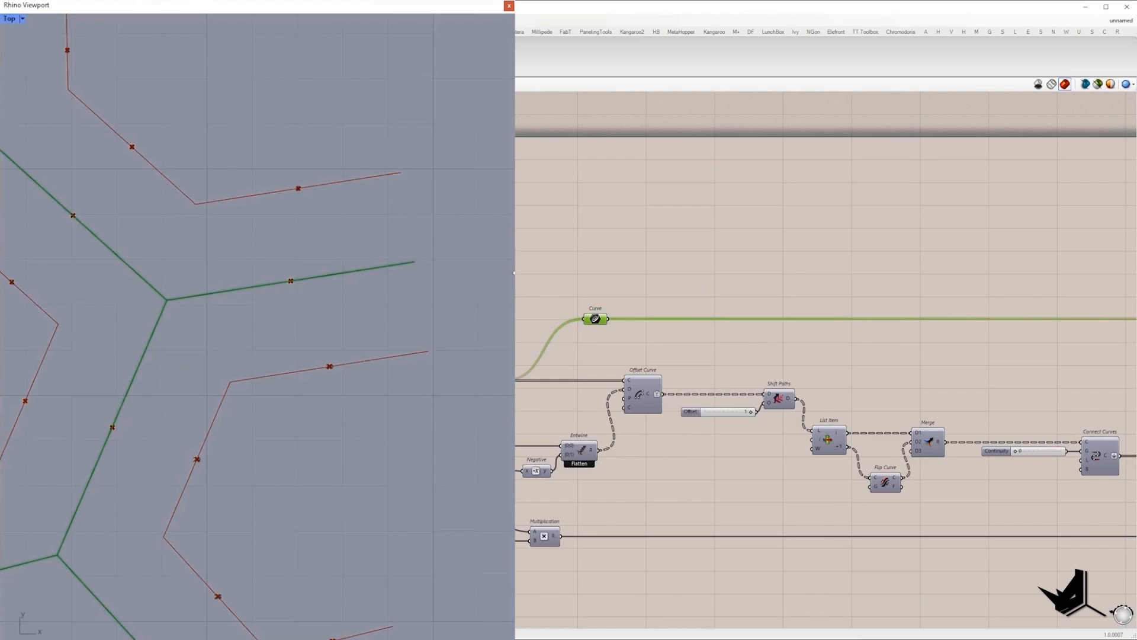
- Add an Insert Items component and connect the List Item output to its L input
double_click(766, 345)
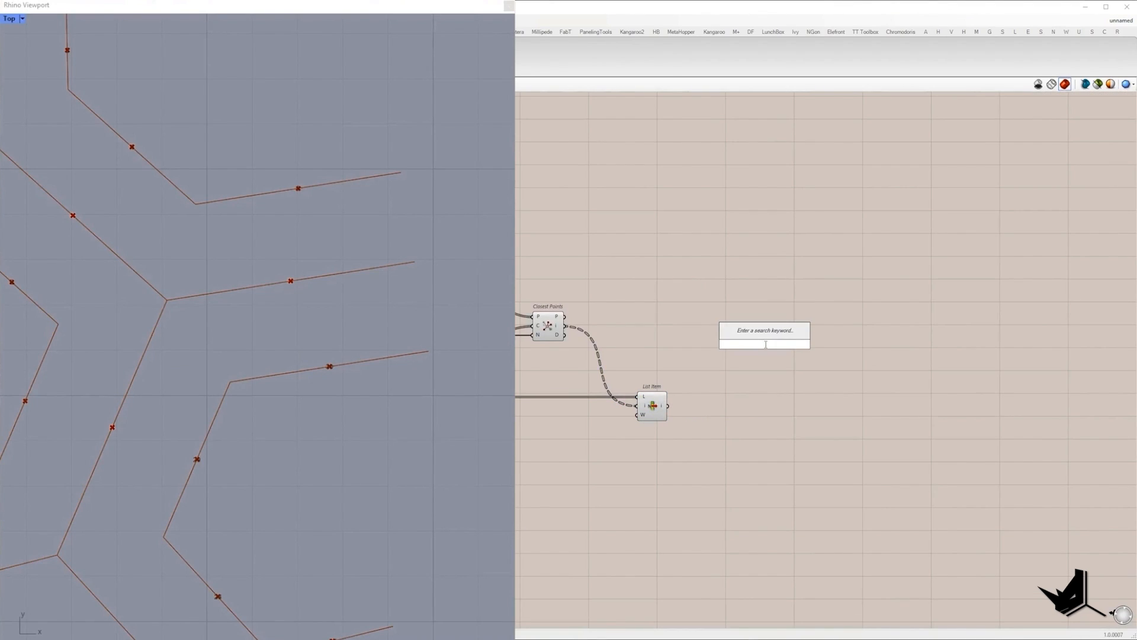
type("inse")
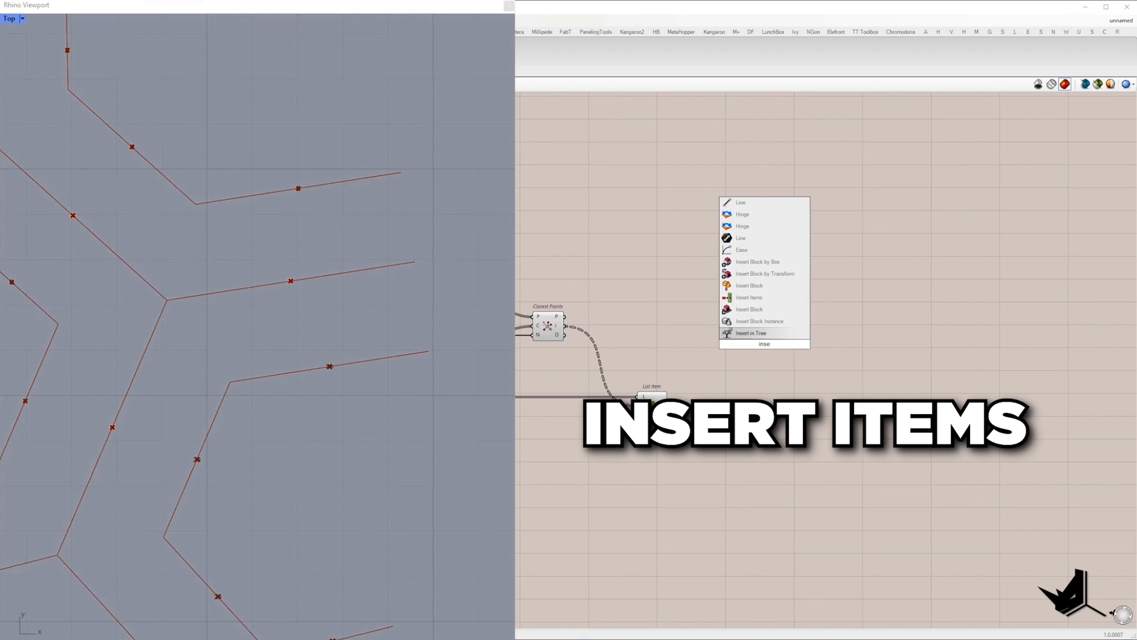
left_click(749, 309)
left_click_drag(668, 406, 853, 176)
- Set the insertion index to 1 with a panel connected to the lower i input of Insert Items
double_click(811, 216)
type("//1")
key("Return")
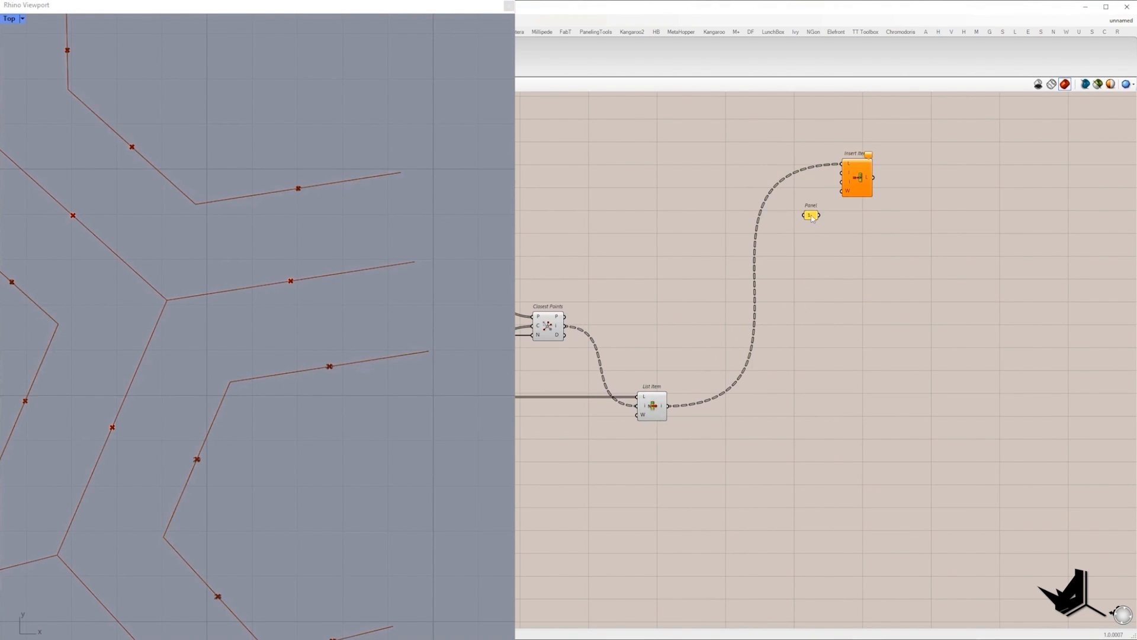
scroll(844, 183, "up", 2)
left_click_drag(808, 227, 840, 181)
left_click_drag(788, 228, 768, 228)
left_click(772, 230)
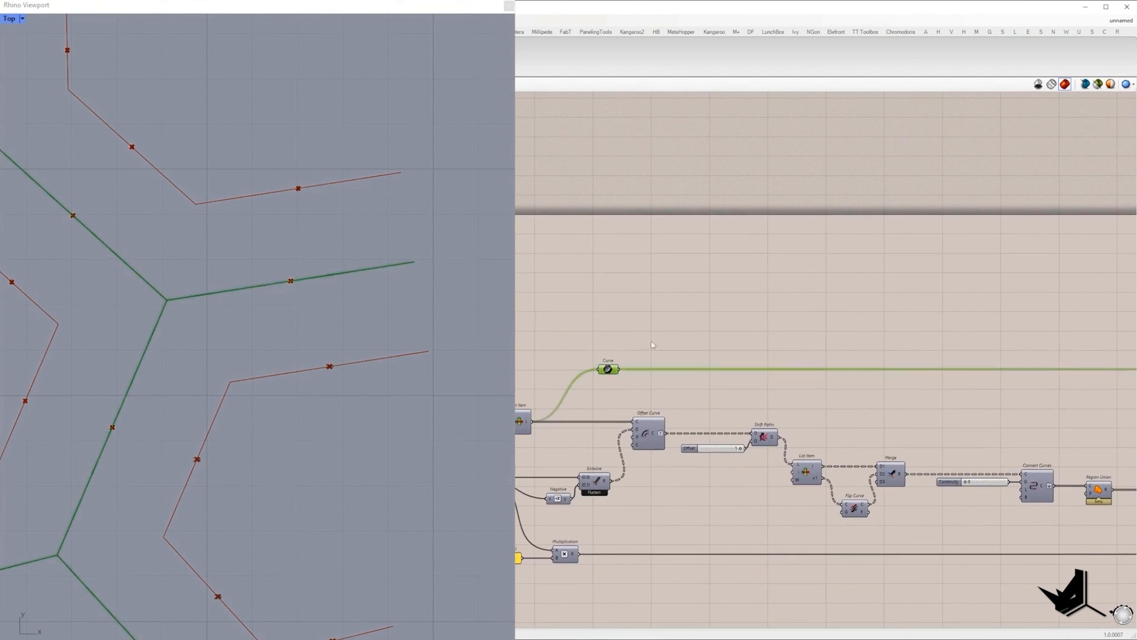
- Add a Graft Tree component above the centre-line Curve parameter and connect the Curve to it
double_click(659, 333)
type("graft")
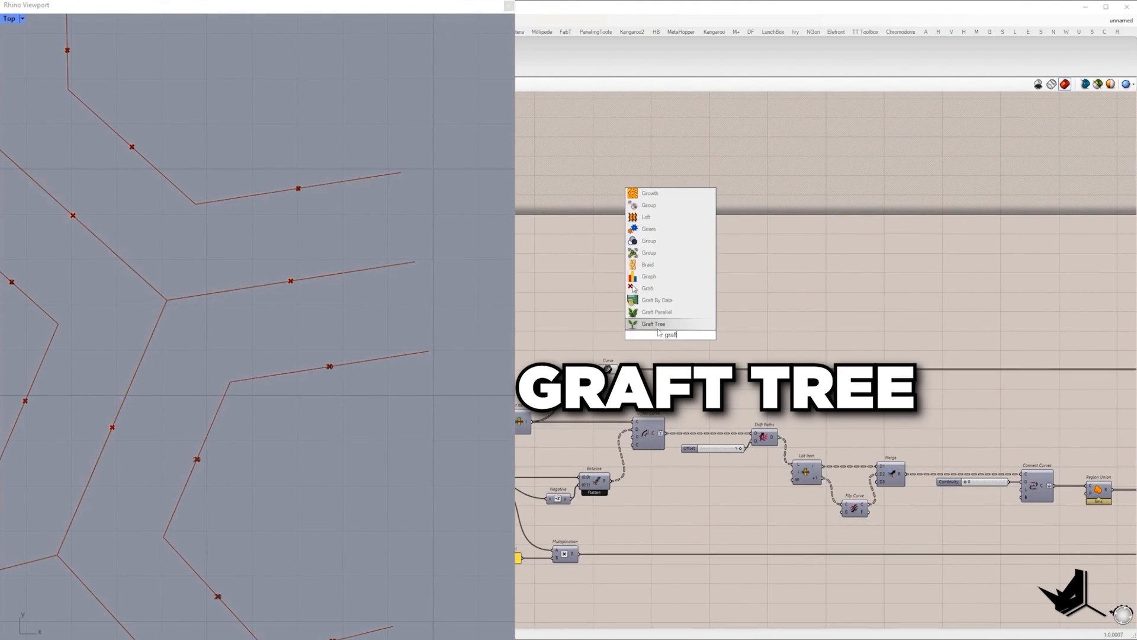
key("Return")
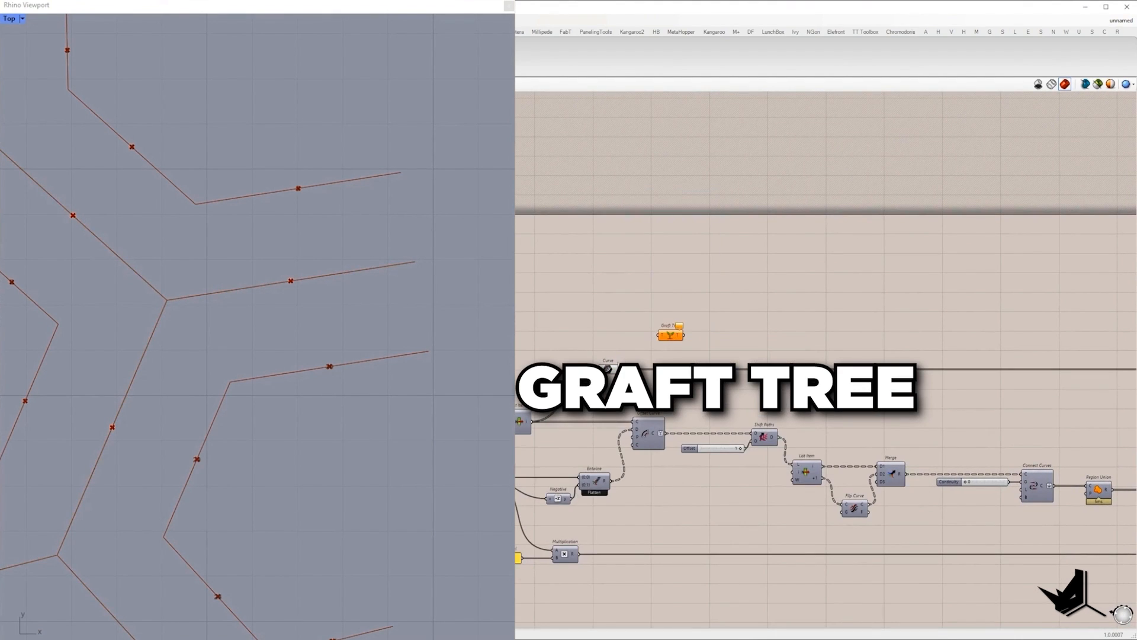
left_click_drag(660, 336, 618, 368)
- Move the Graft Tree near Insert Items and connect its output to the item input
left_click(676, 332)
scroll(680, 332, "down", 10)
left_click_drag(679, 333, 844, 328)
scroll(845, 330, "up", 11)
right_click_drag(777, 543, 675, 339)
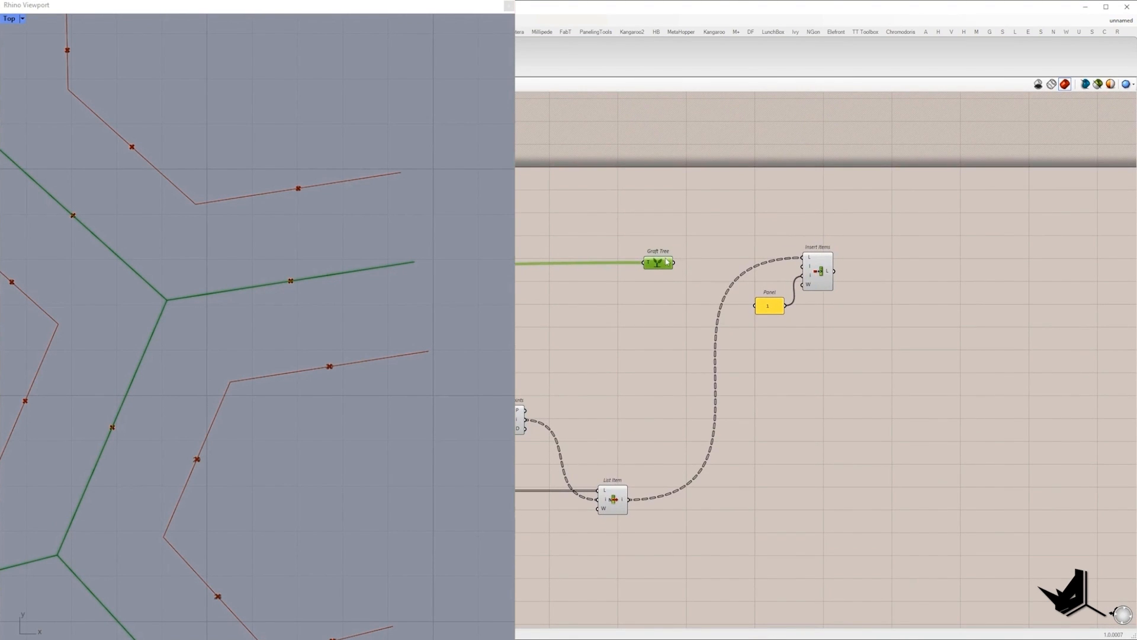
left_click_drag(673, 262, 804, 266)
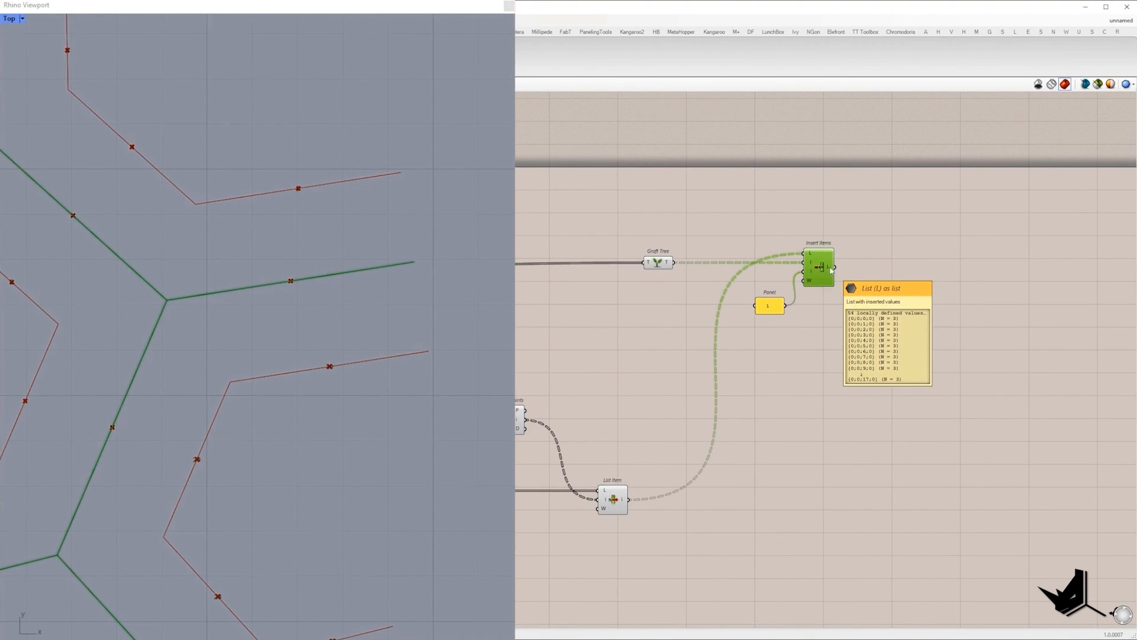
- Add an Explode Tree on the Insert Items output and a Curve parameter on its first branch to inspect one curve set
double_click(942, 346)
type("explode tree")
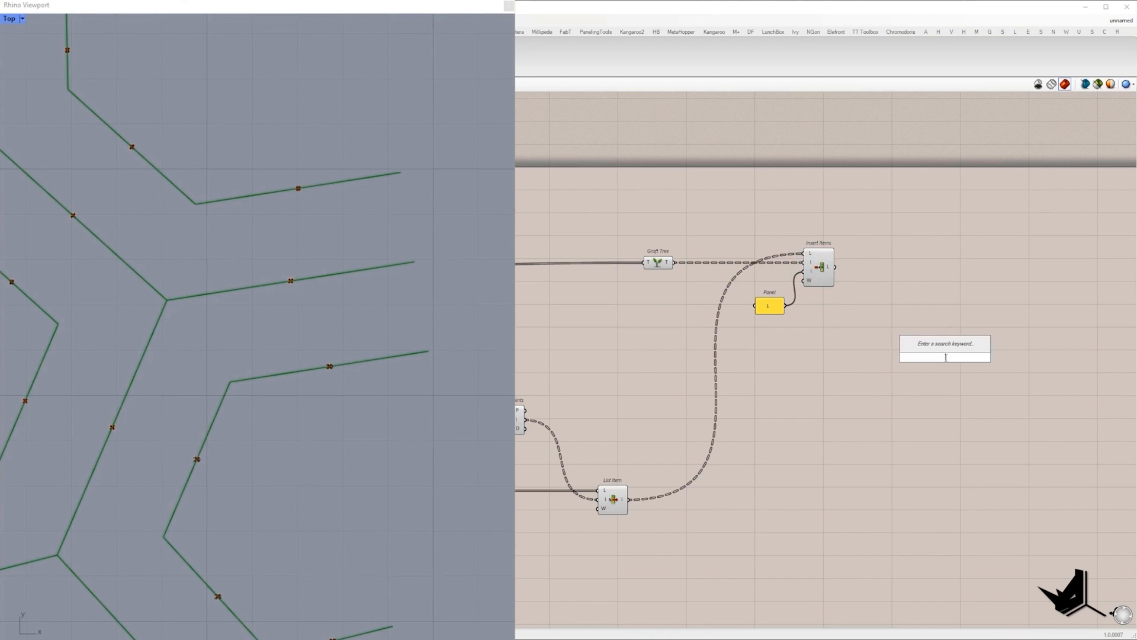
key("Return")
left_click_drag(835, 267, 1033, 353)
double_click(1033, 342)
type("curve")
key("Return")
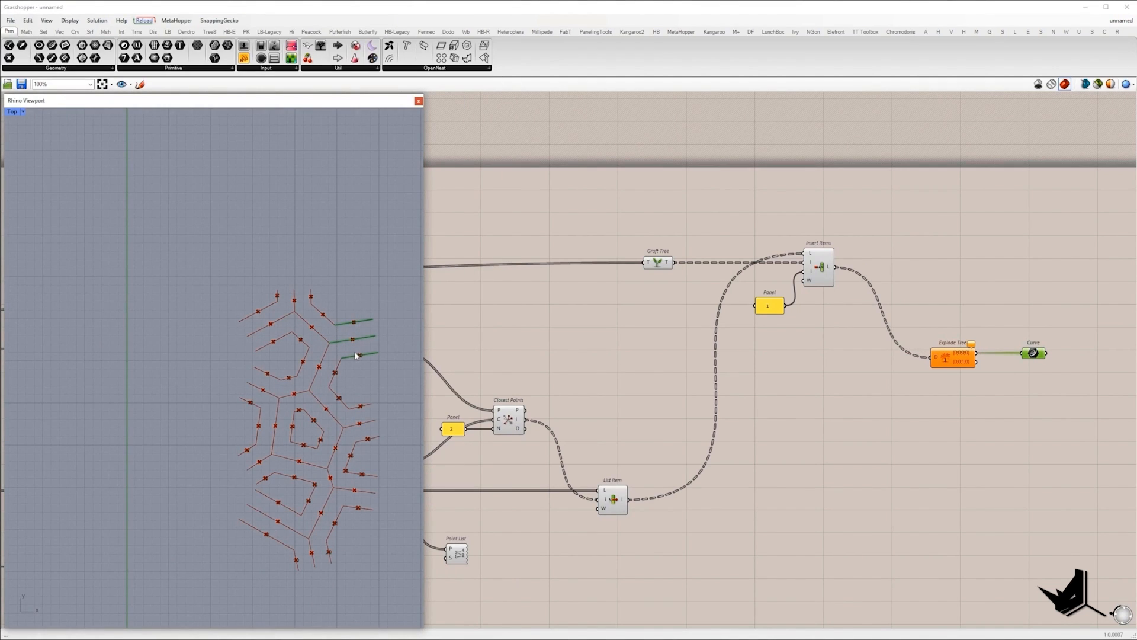
- Delete the Explode Tree and its attached Curve parameter
scroll(368, 355, "up", 5)
right_click_drag(949, 403, 578, 423)
left_click_drag(734, 414, 531, 313)
key("Delete")
- Add a Loft component and connect the Insert Items output to its curve input C
double_click(767, 365)
type("loft")
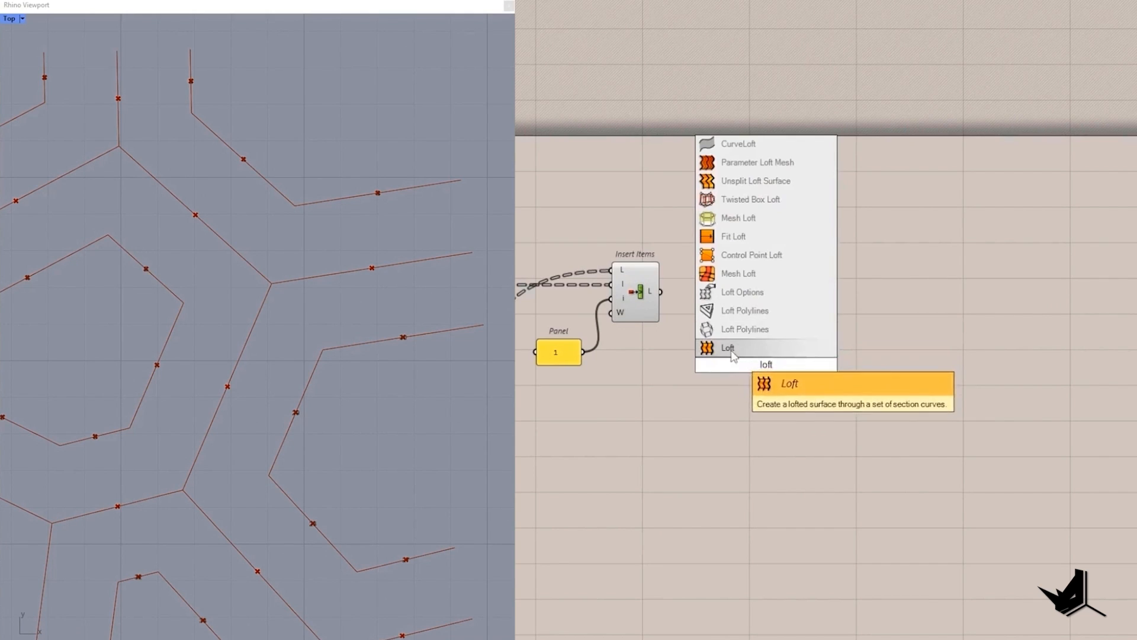
left_click(726, 347)
left_click_drag(661, 292, 951, 299)
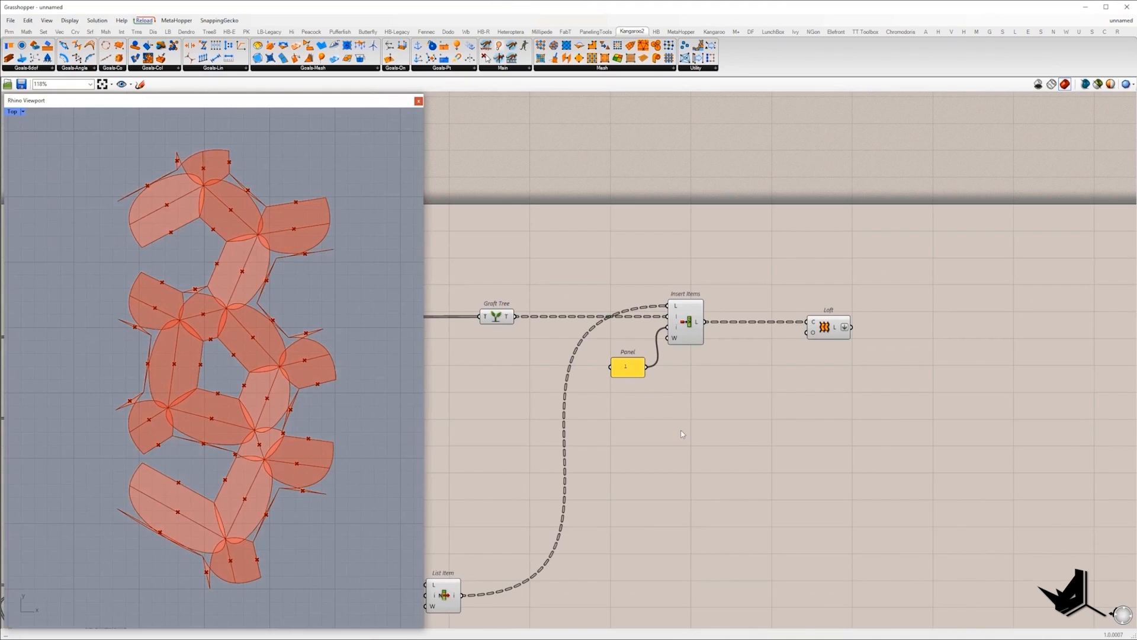
- Add a Loft Options component and place it below the Loft
scroll(824, 326, "up", 2)
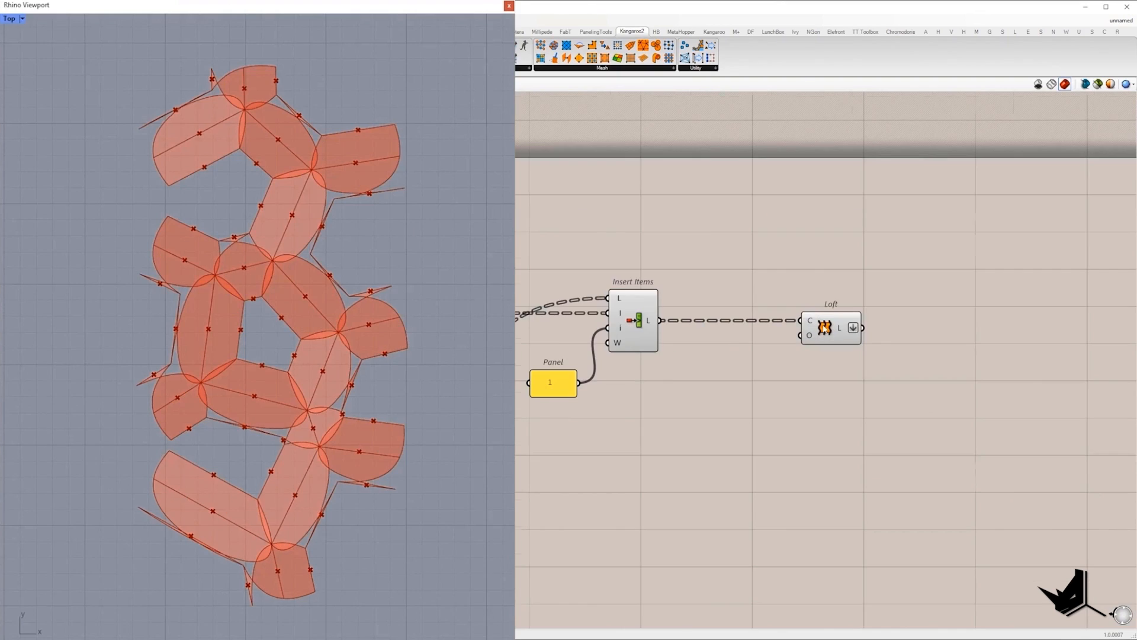
double_click(790, 389)
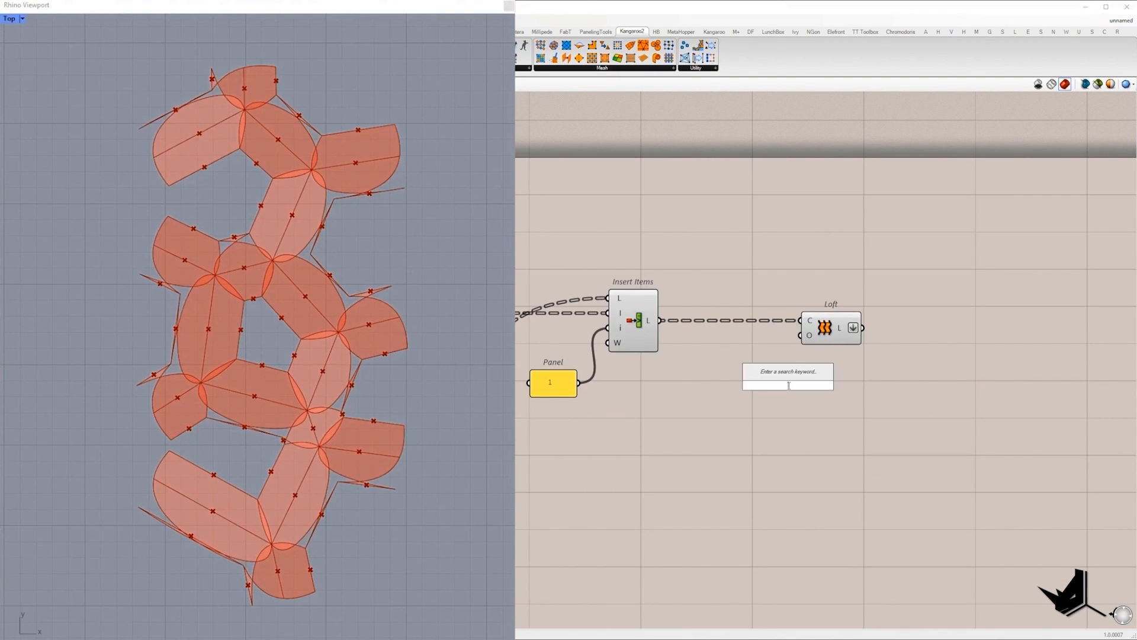
type("loft op")
left_click(772, 362)
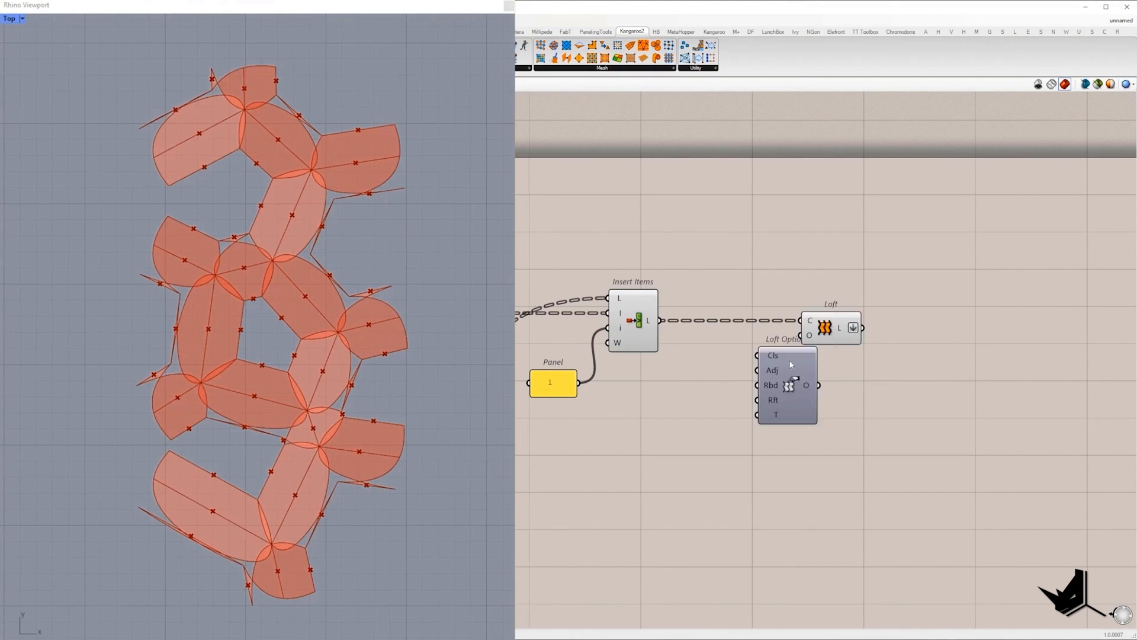
left_click_drag(793, 388, 794, 439)
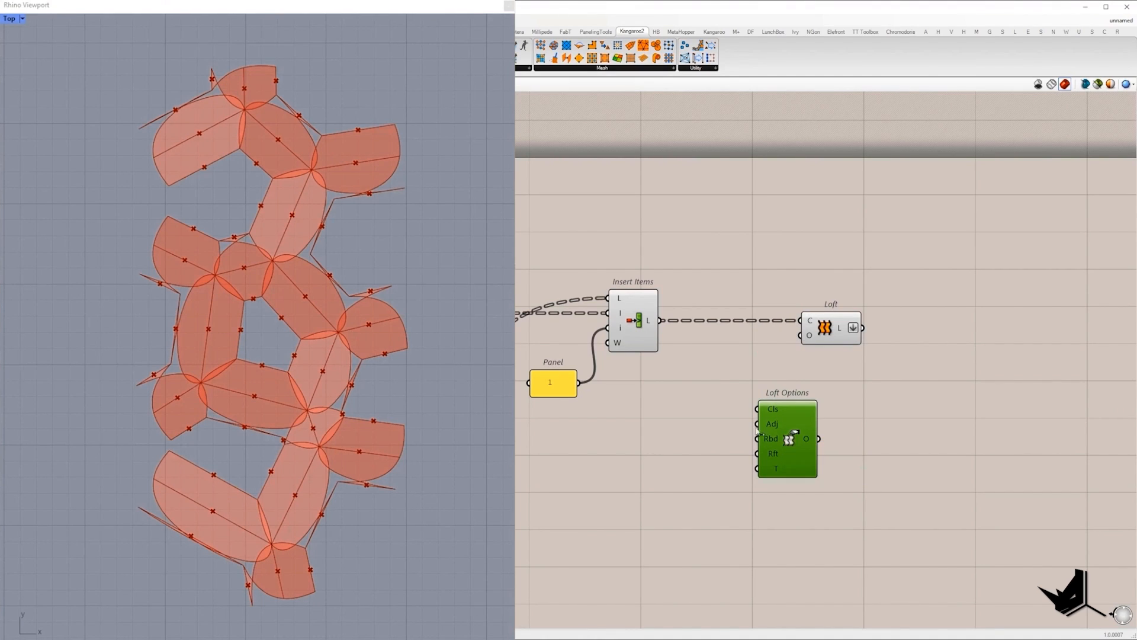
- Add a Boolean Toggle set to True and connect it to the Adj input of Loft Options
double_click(662, 427)
type("togg")
key("Return")
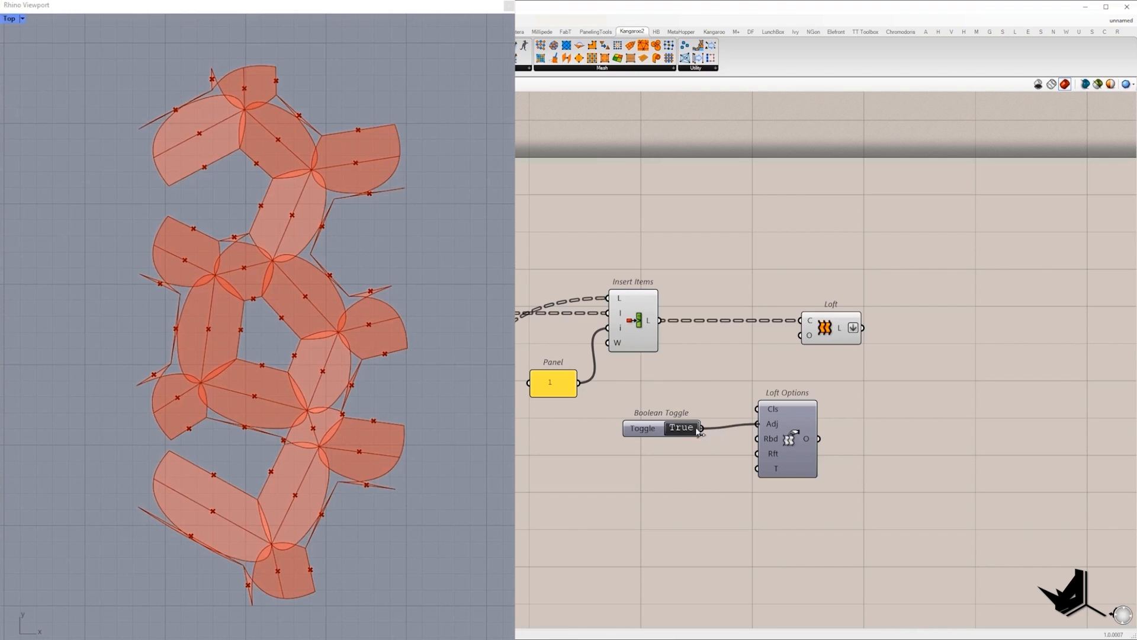
left_click_drag(639, 433, 978, 582)
- Capture and copy a screen snippet of the loft type codes described for the Type input of Loft Options
mouse_move(774, 474)
key("Print")
left_click_drag(922, 433, 924, 433)
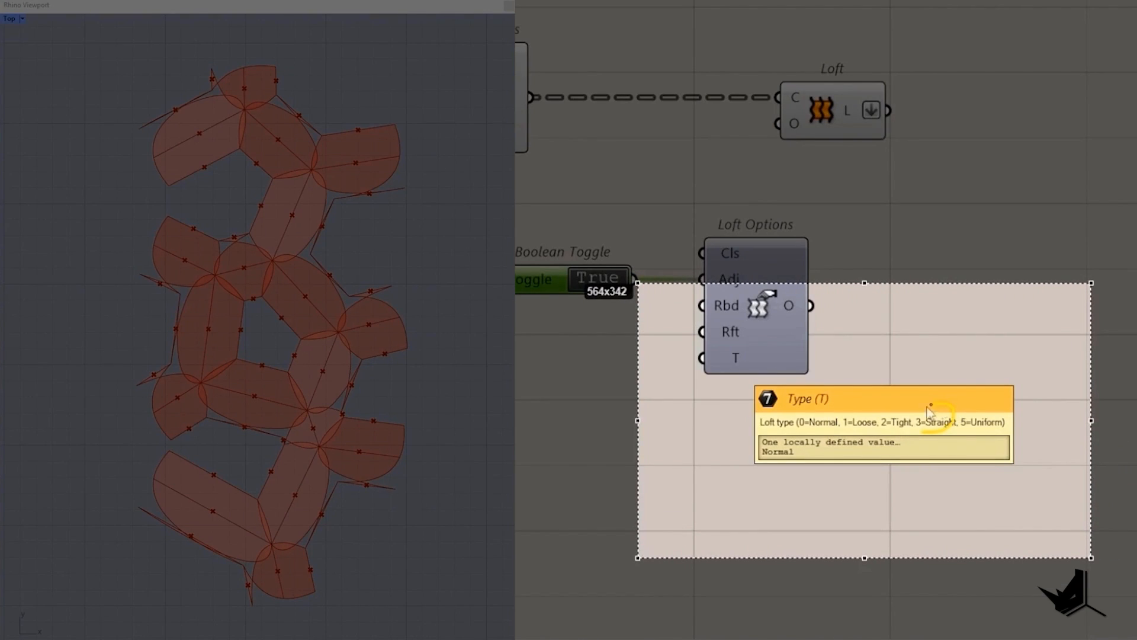
key("ctrl+c")
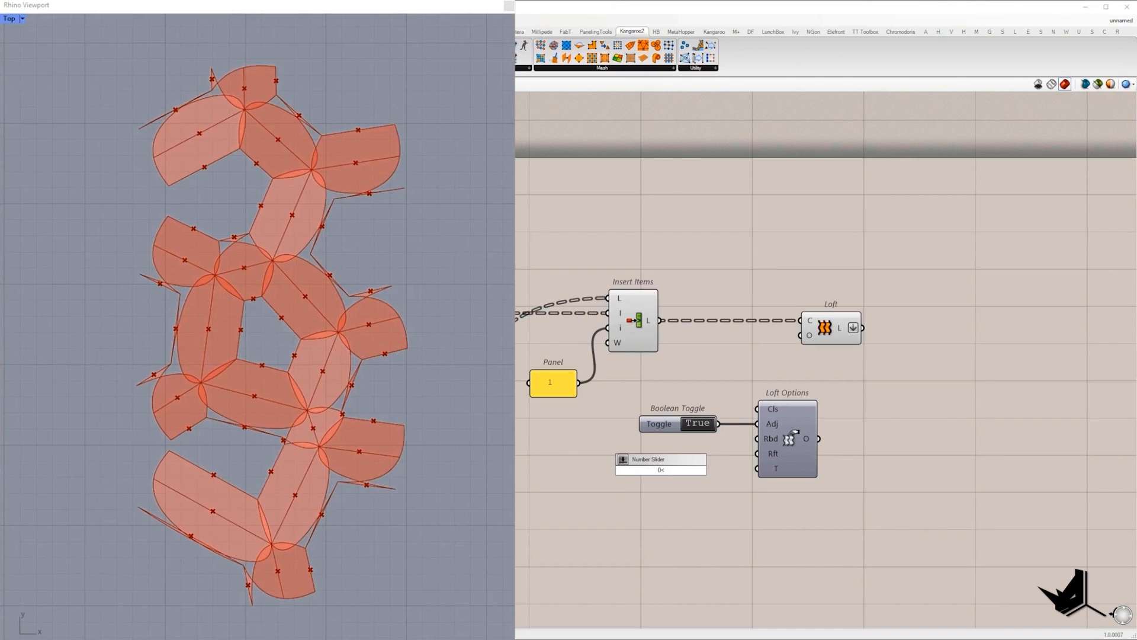
- Set the loft type to 3 with a 0 to 5 number slider on T and connect Loft Options to the Loft's O input
type("3<5")
key("Return")
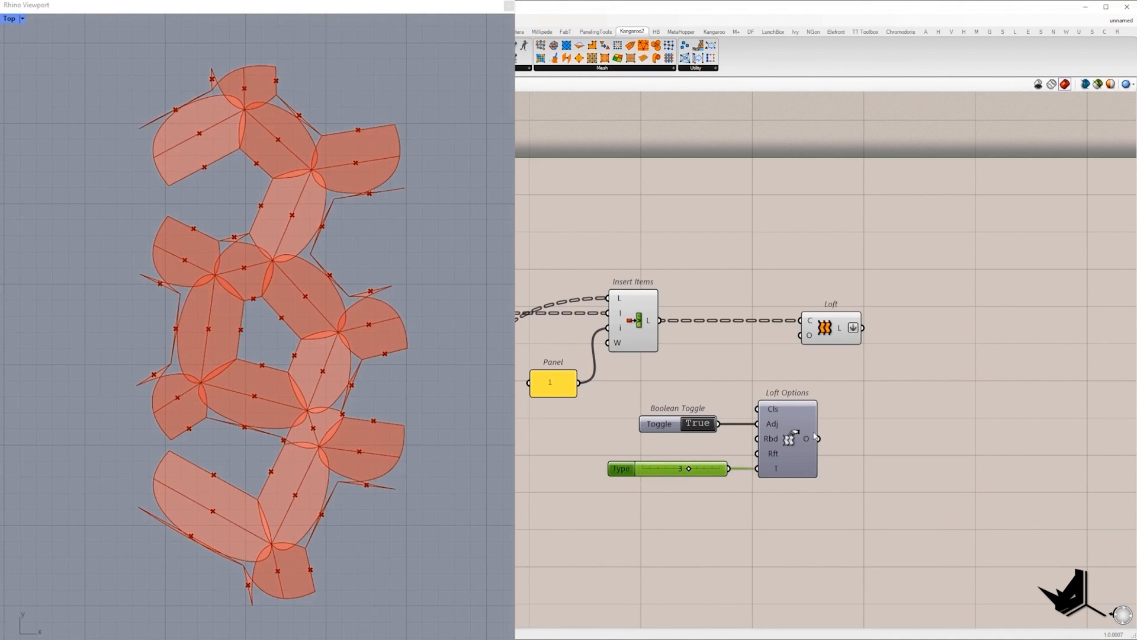
left_click_drag(823, 329, 903, 329)
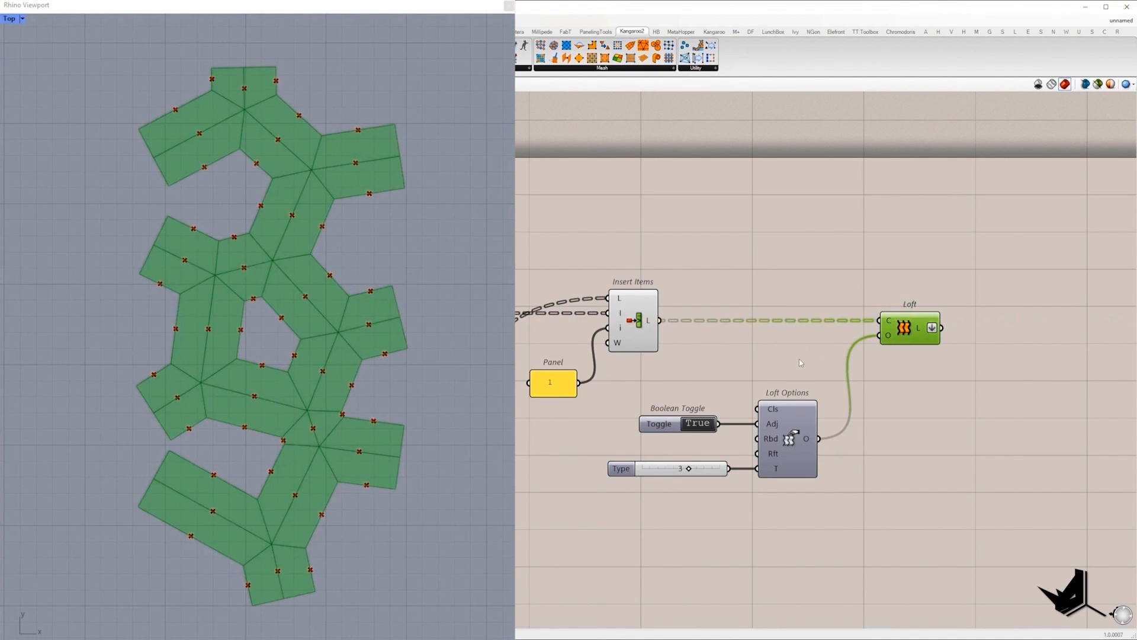
scroll(685, 358, "down", 4)
scroll(719, 361, "up", 2)
left_click(719, 361)
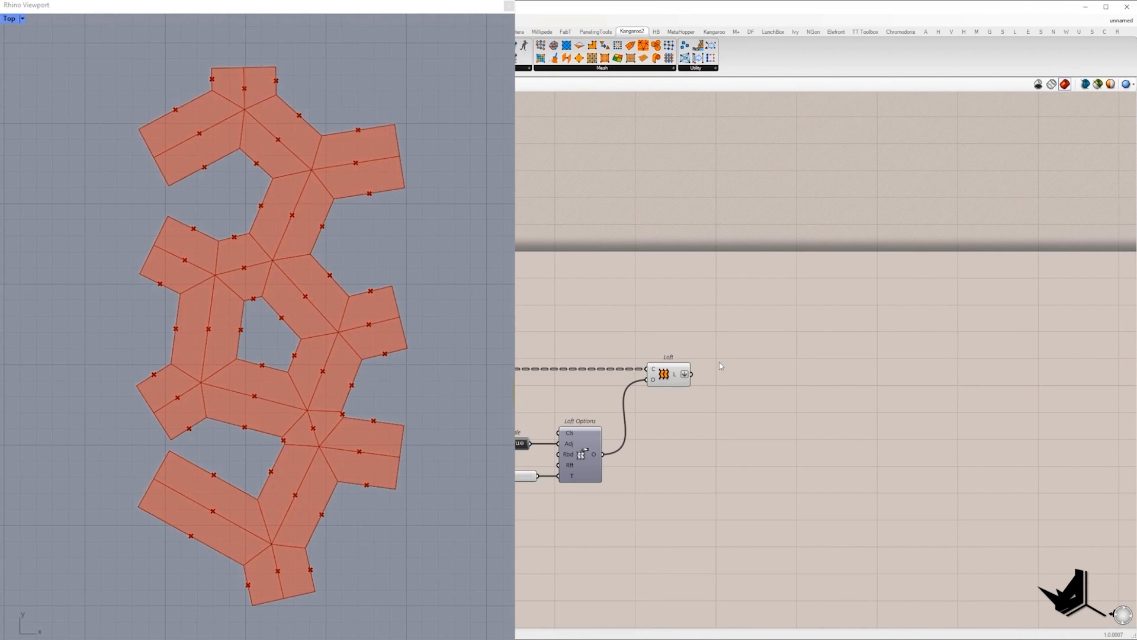
- Add a Simple Mesh component and connect the Loft output to its B input
left_click_drag(594, 323, 746, 422)
double_click(759, 385)
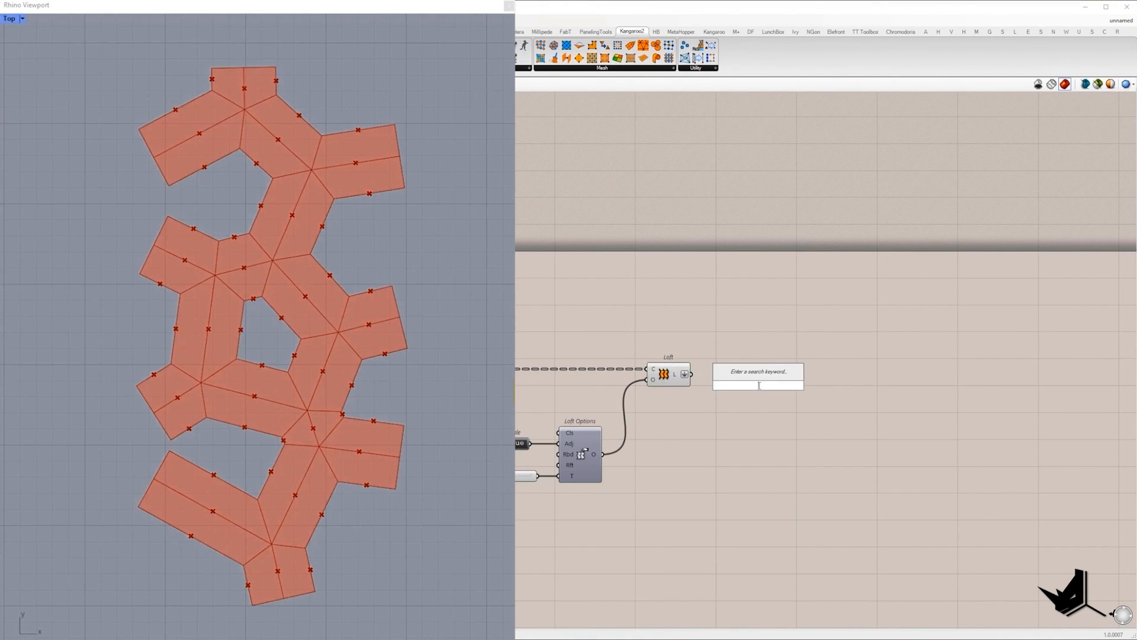
type("simple mes")
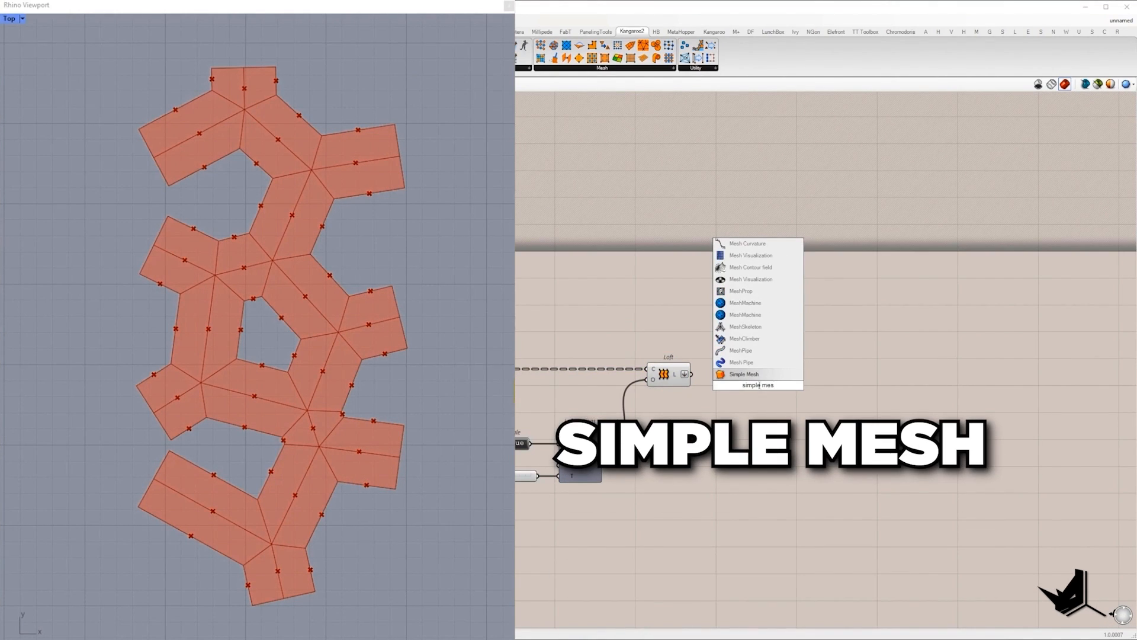
left_click(754, 375)
left_click_drag(758, 385, 758, 374)
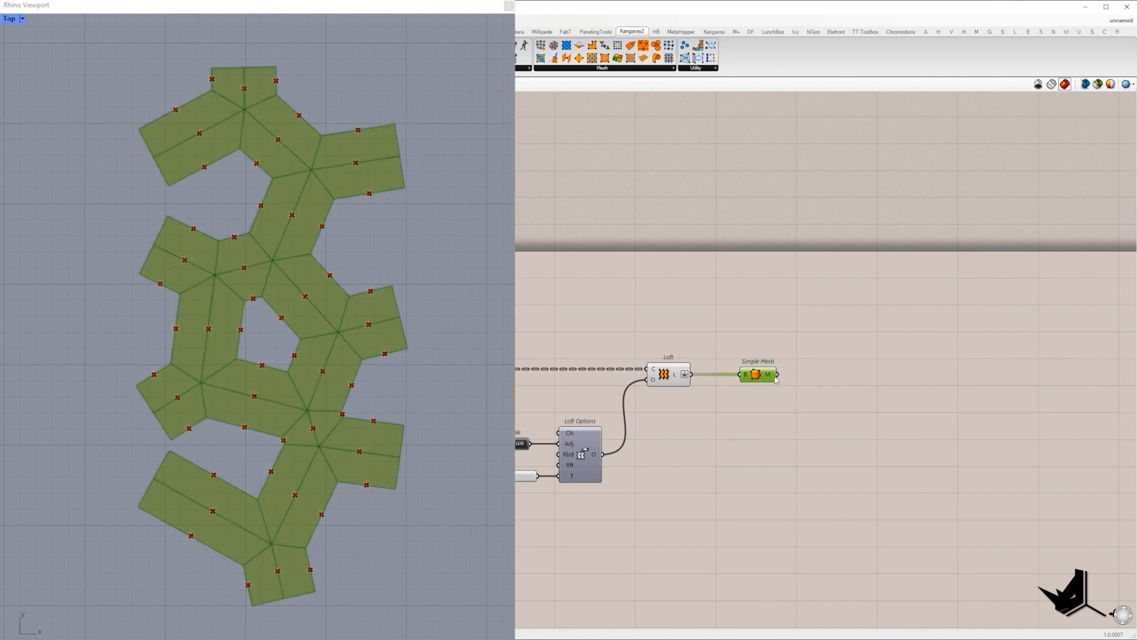
mouse_move(776, 376)
scroll(858, 370, "up", 2)
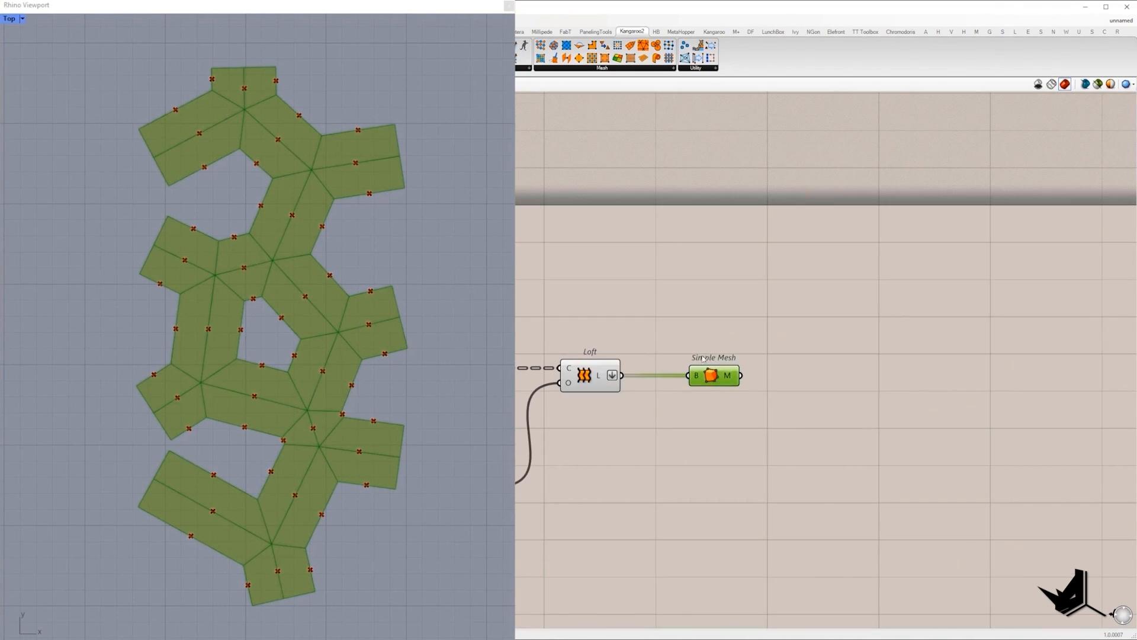
- Add a Weaverbird's Join Meshes and Weld component and connect the Simple Mesh output to its M+ input
left_click_drag(667, 333, 772, 397)
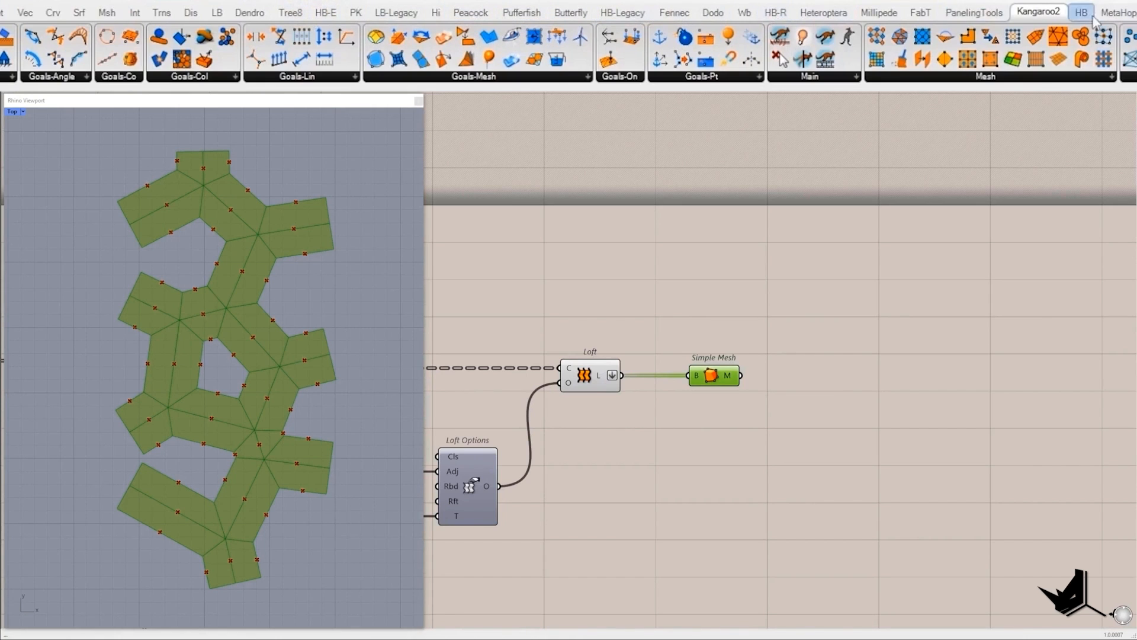
left_click(737, 13)
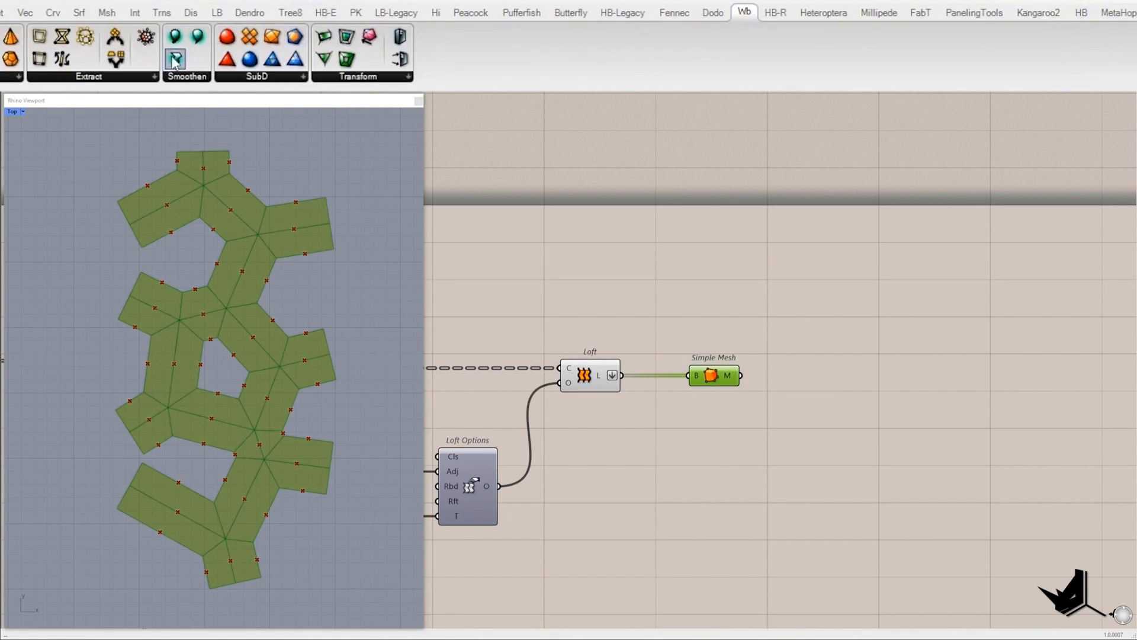
left_click(119, 38)
left_click(829, 396)
left_click_drag(740, 376, 799, 388)
left_click_drag(829, 396, 865, 384)
left_click_drag(778, 340, 1034, 440)
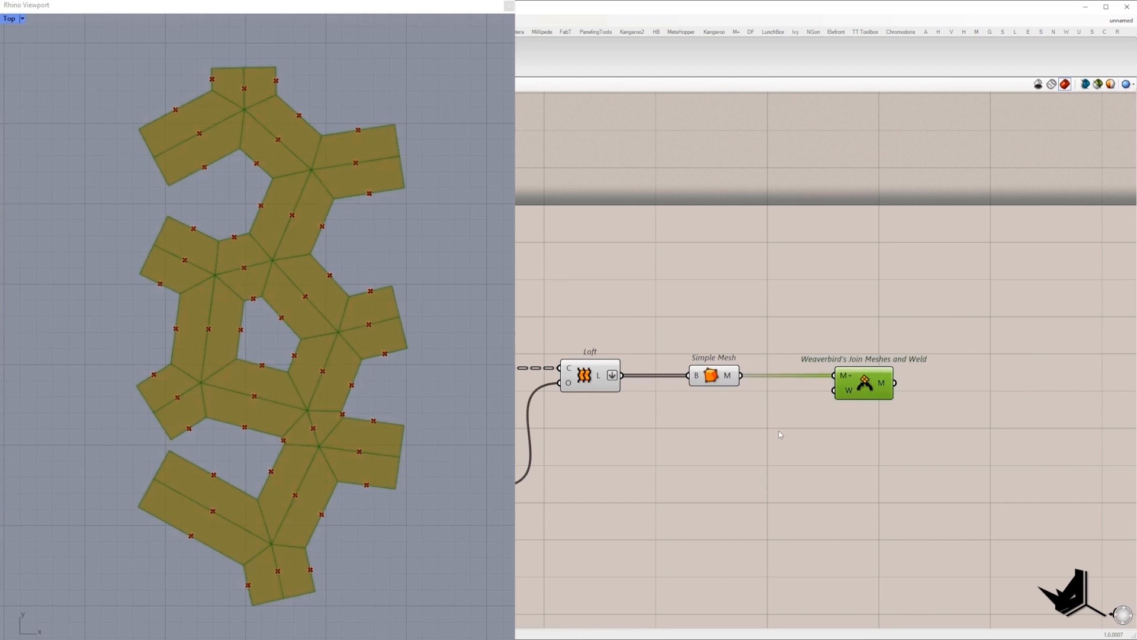
- Connect a Boolean Toggle set to True to the W input of Join Meshes and Weld
double_click(779, 431)
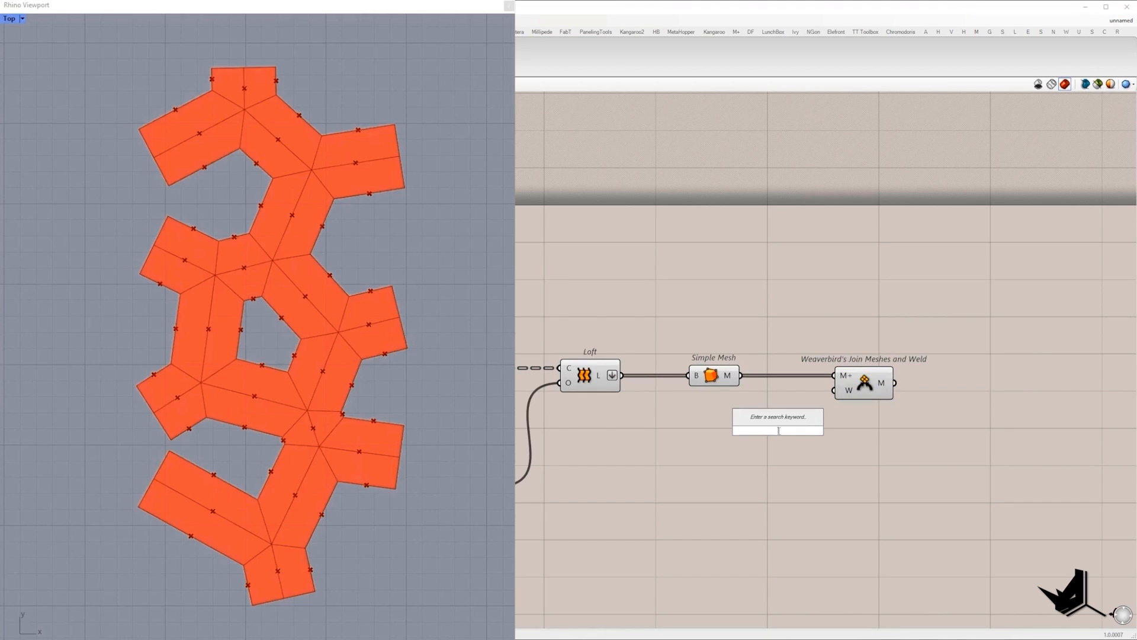
type("tog")
left_click(782, 420)
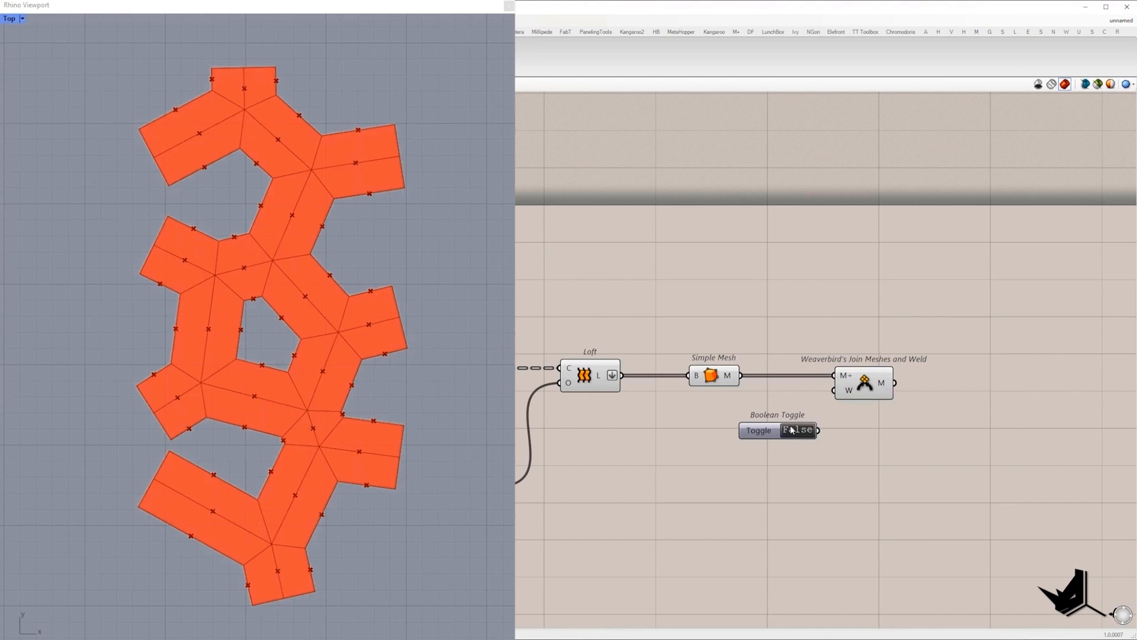
left_click_drag(829, 421, 818, 430)
left_click_drag(865, 384, 923, 384)
left_click_drag(761, 432, 818, 415)
- Hide the previews of the components upstream of Join Meshes and Weld, leaving only the welded mesh displayed
scroll(822, 422, "down", 4)
left_click_drag(776, 500, 522, 332)
scroll(734, 358, "down", 5)
scroll(756, 369, "up", 4)
left_click(840, 386)
scroll(841, 388, "up", 2)
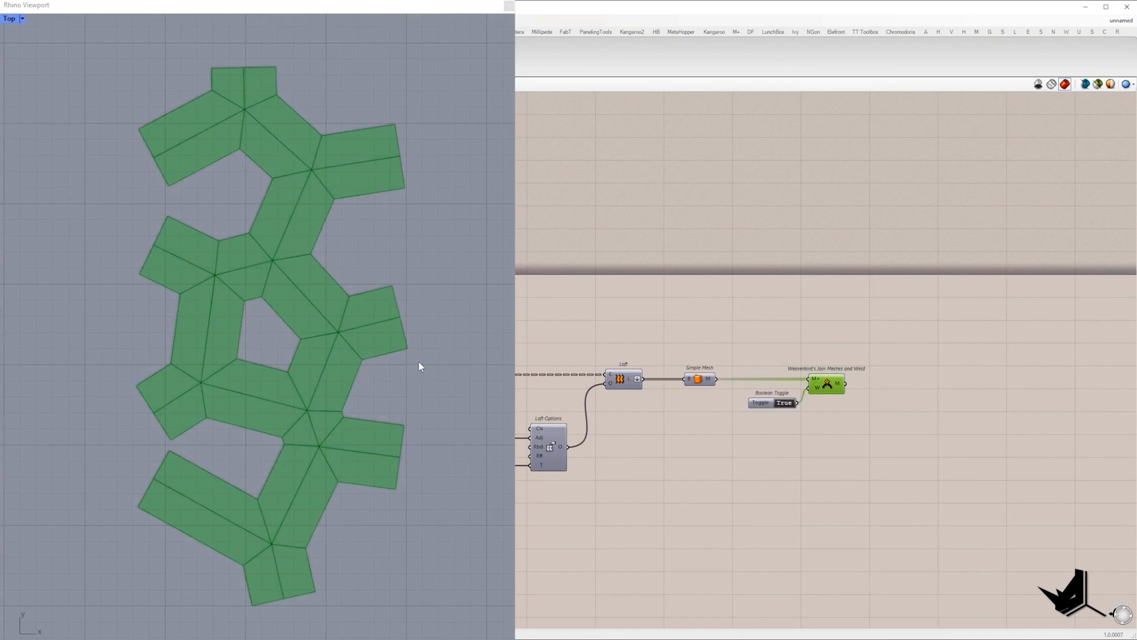
left_click(868, 457)
- Add a Kangaroo2 Refine component and connect the Join Meshes and Weld output to its M input
scroll(893, 399, "up", 3)
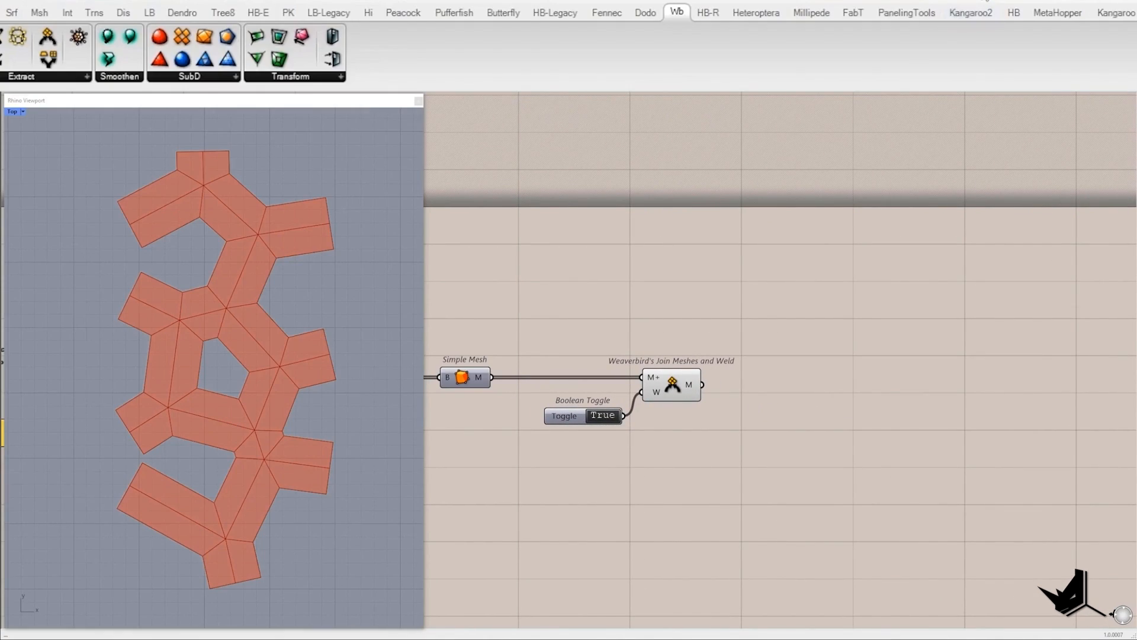
left_click(971, 12)
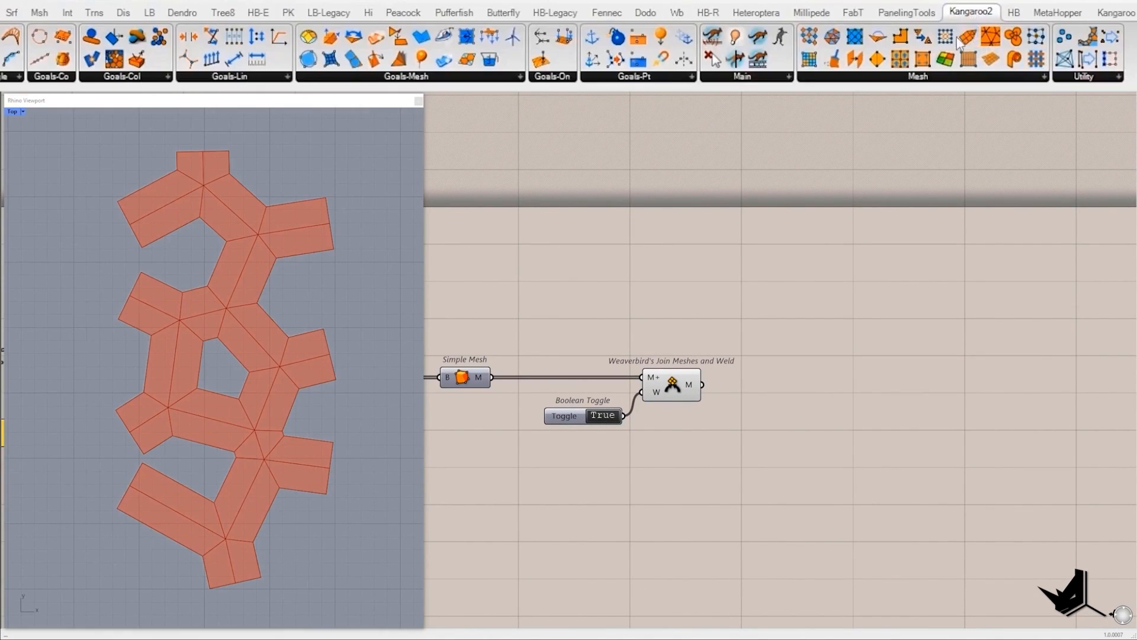
left_click_drag(958, 43, 795, 422)
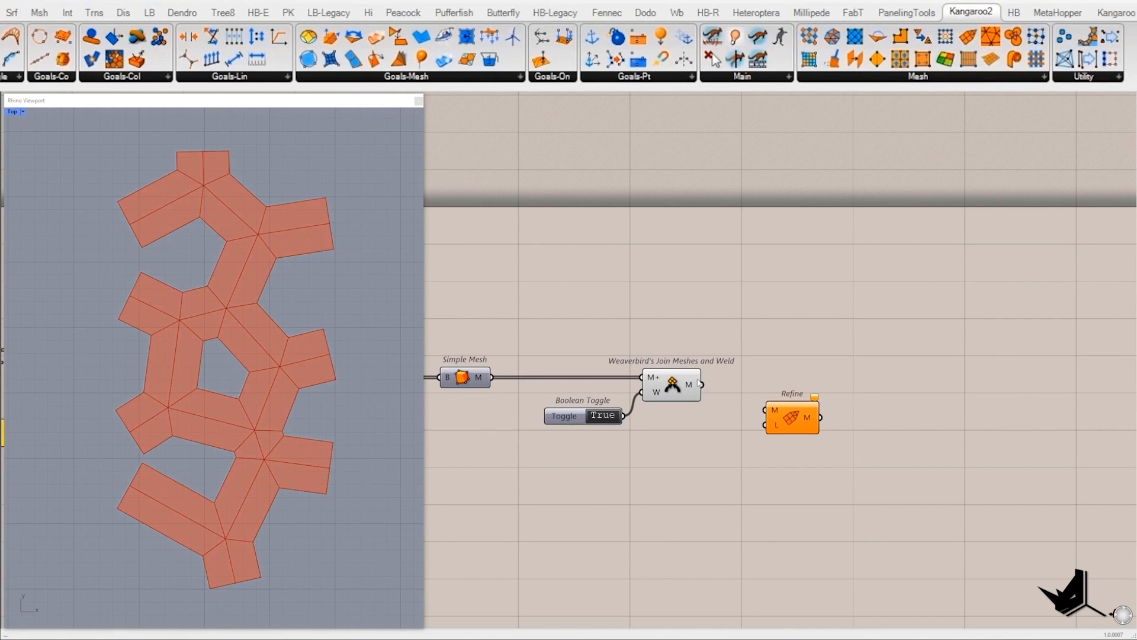
left_click_drag(700, 385, 766, 410)
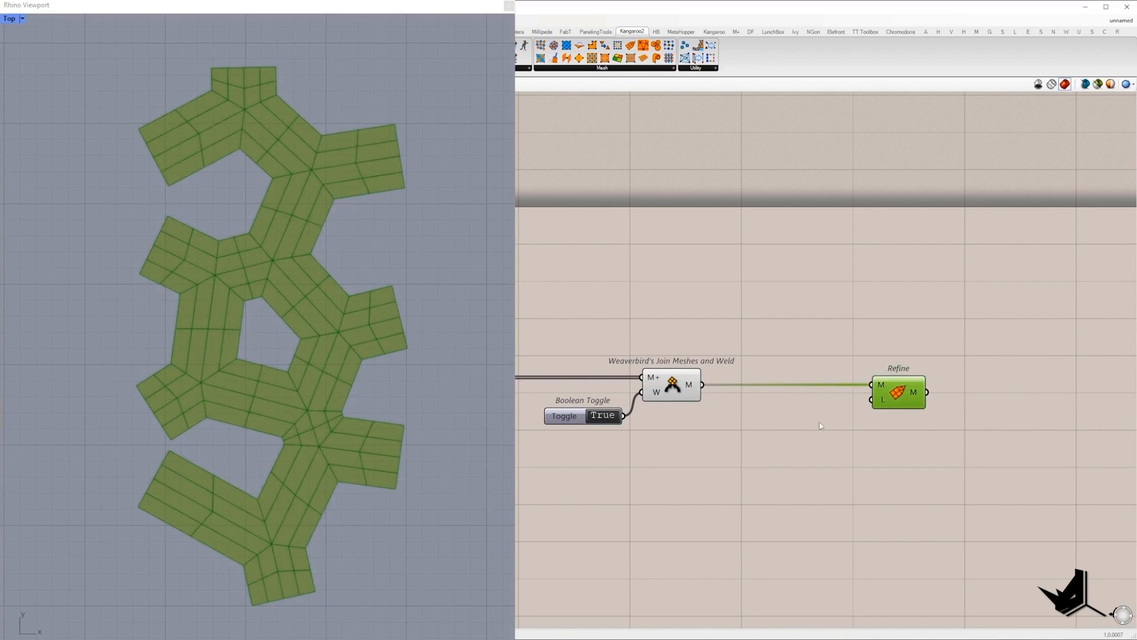
- Add a 1 to 6 number slider, set it to 3 and connect it to the Refine level input L
double_click(799, 425)
type("1<")
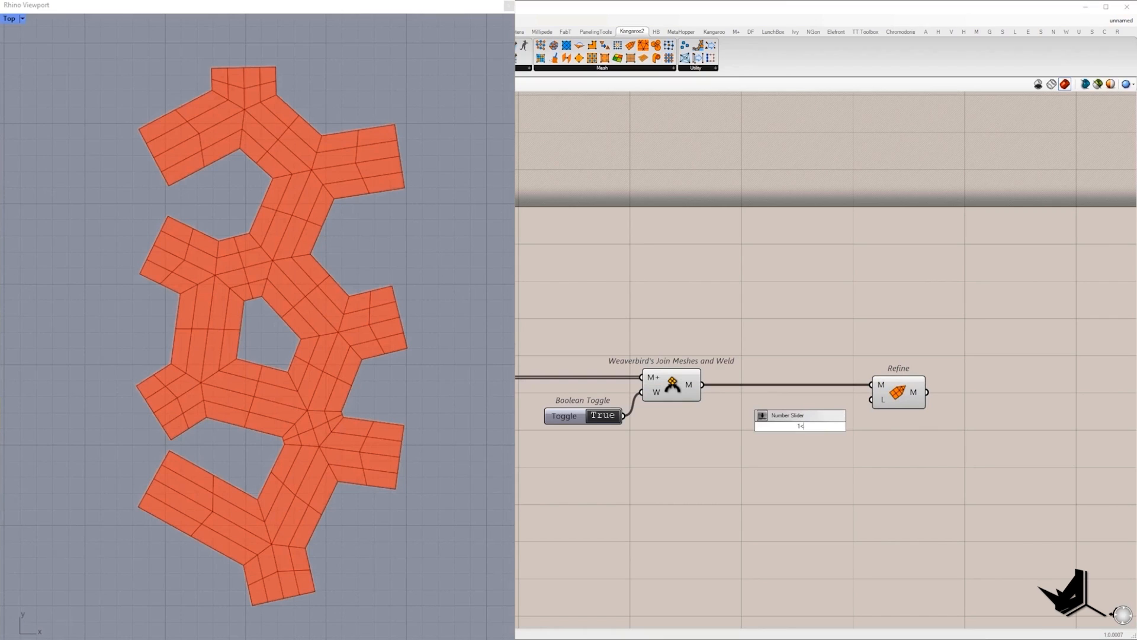
type("6")
key("Return")
double_click(851, 426)
type("3")
key("Return")
left_click_drag(871, 399, 863, 426)
left_click_drag(898, 392, 916, 392)
- Hide the preview of Join Meshes and Weld and view the refined mesh in perspective
scroll(804, 432, "down", 2)
left_click(708, 398)
key("ctrl+q")
right_click_drag(263, 412, 260, 402)
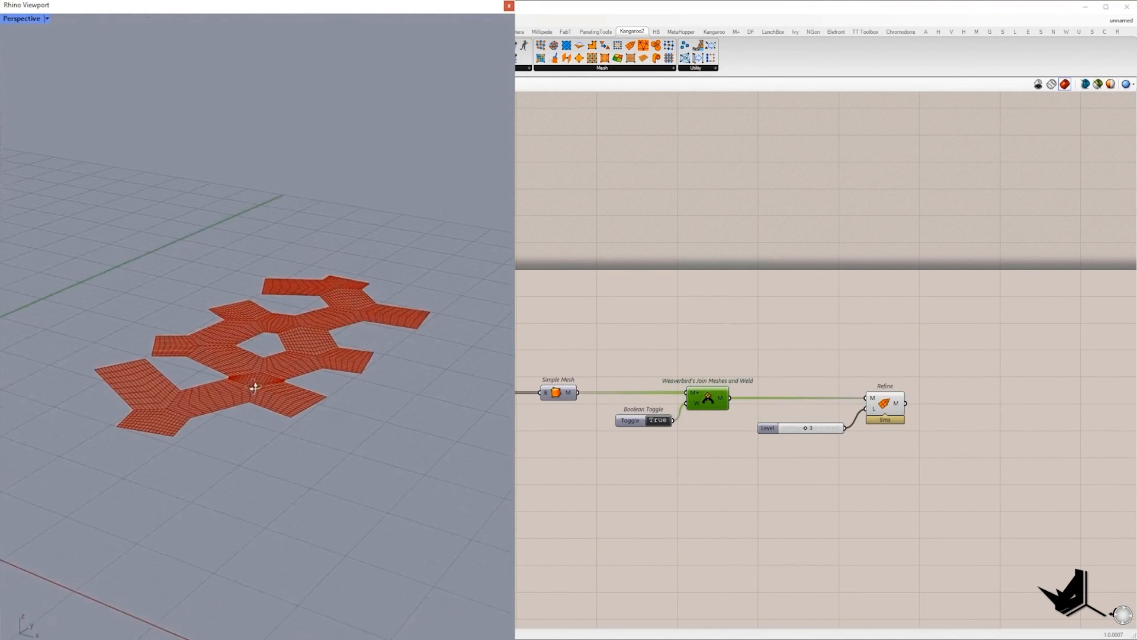
right_click_drag(253, 386, 278, 371)
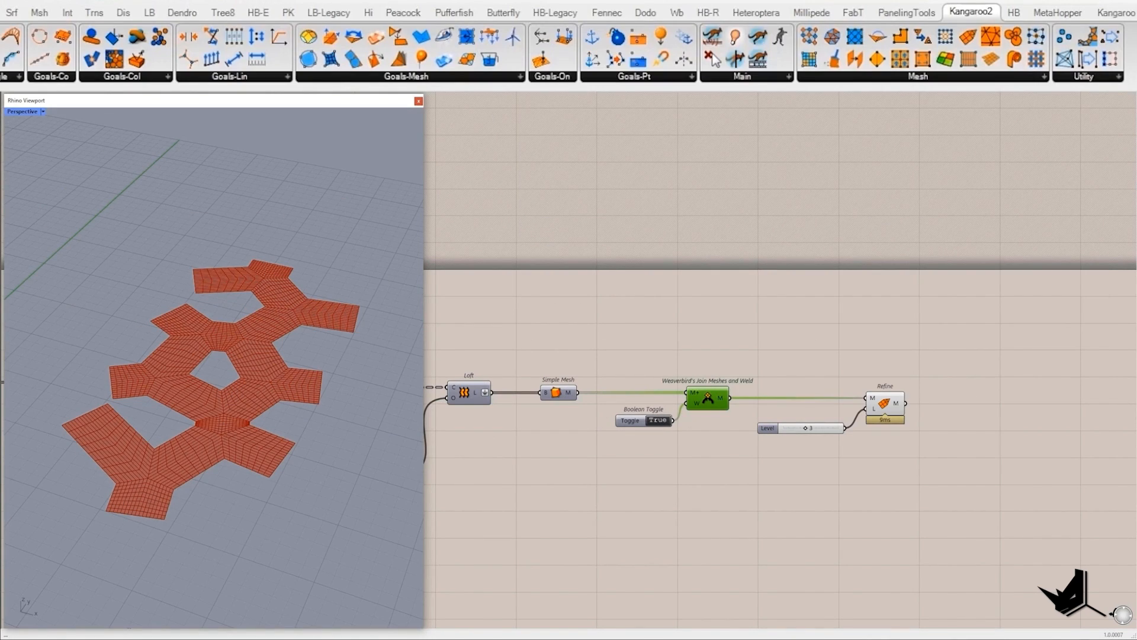
- Add a Kangaroo2 Solver component after Refine and a Show component between them
left_click_drag(761, 48, 1002, 380)
left_click_drag(950, 335, 1034, 372)
double_click(701, 325)
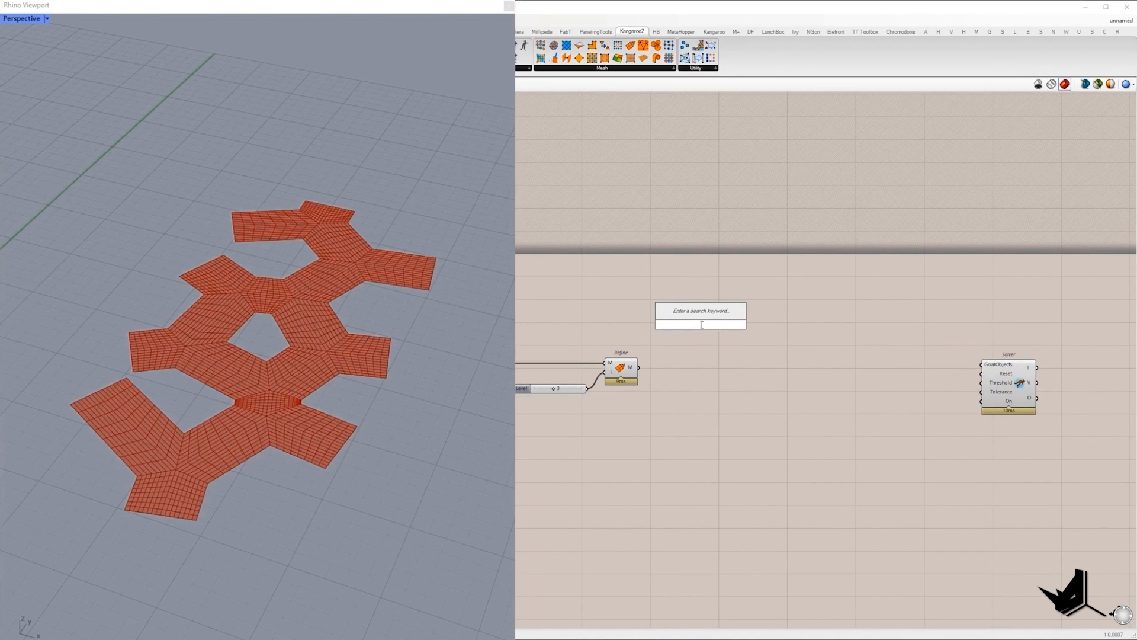
type("show")
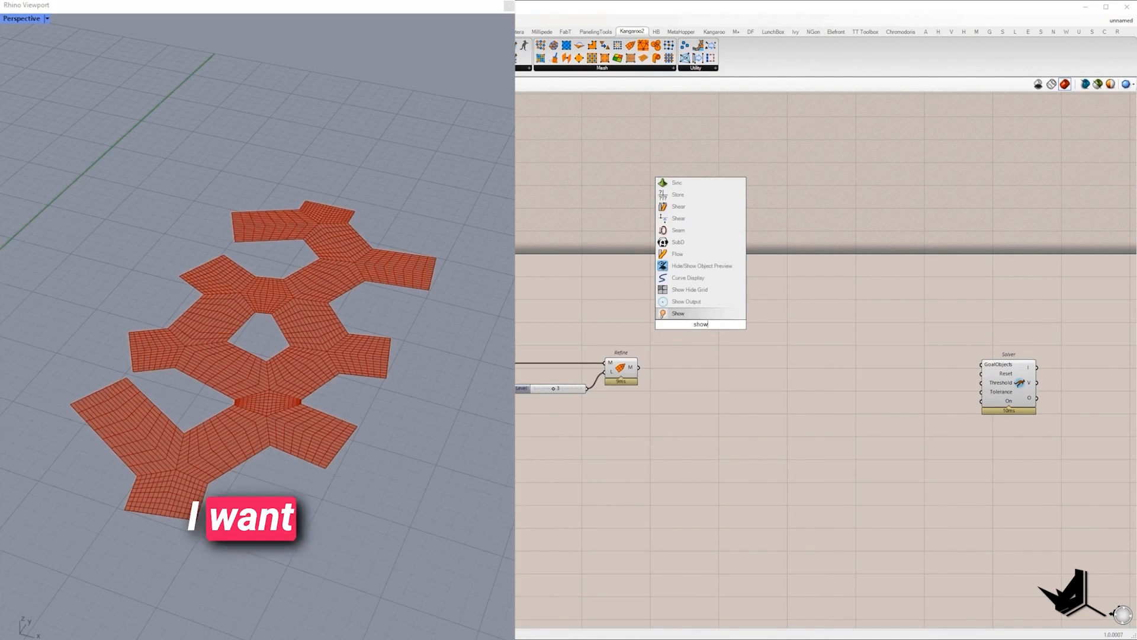
key("Return")
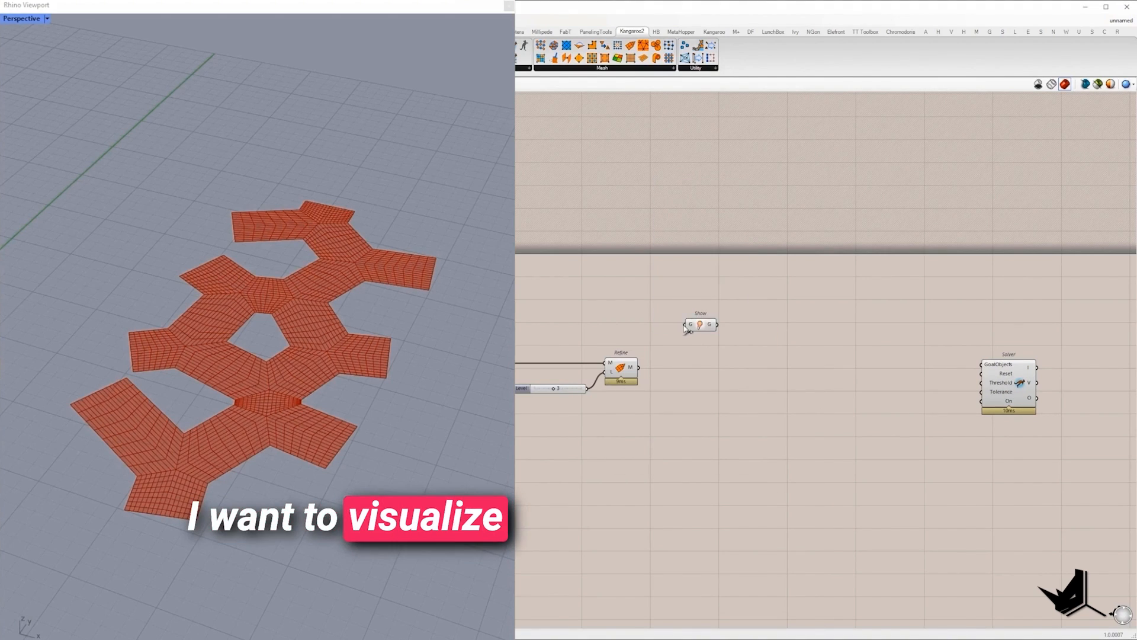
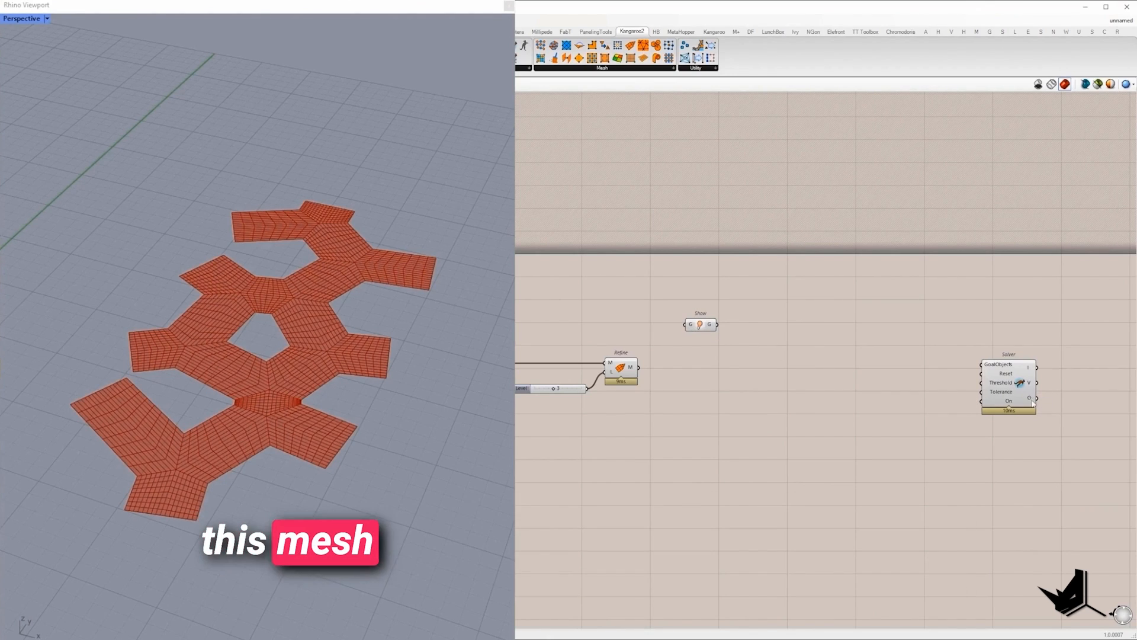
- Connect the Refine mesh output to Show and add an Entwine component to the canvas
right_click_drag(1052, 402, 1000, 404)
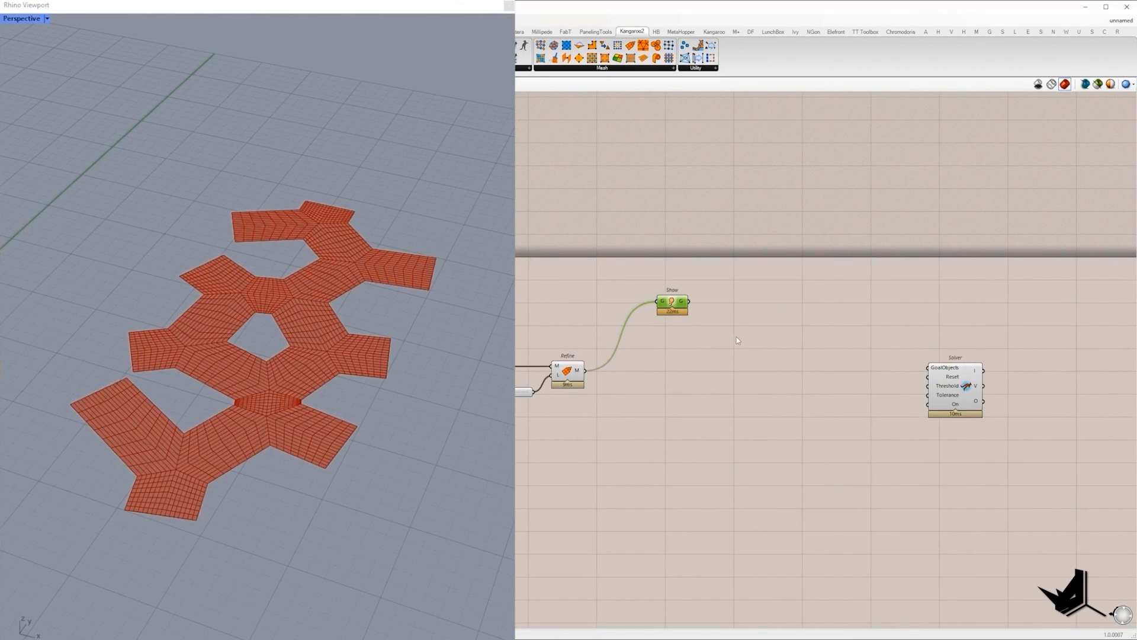
double_click(737, 336)
type("entwine")
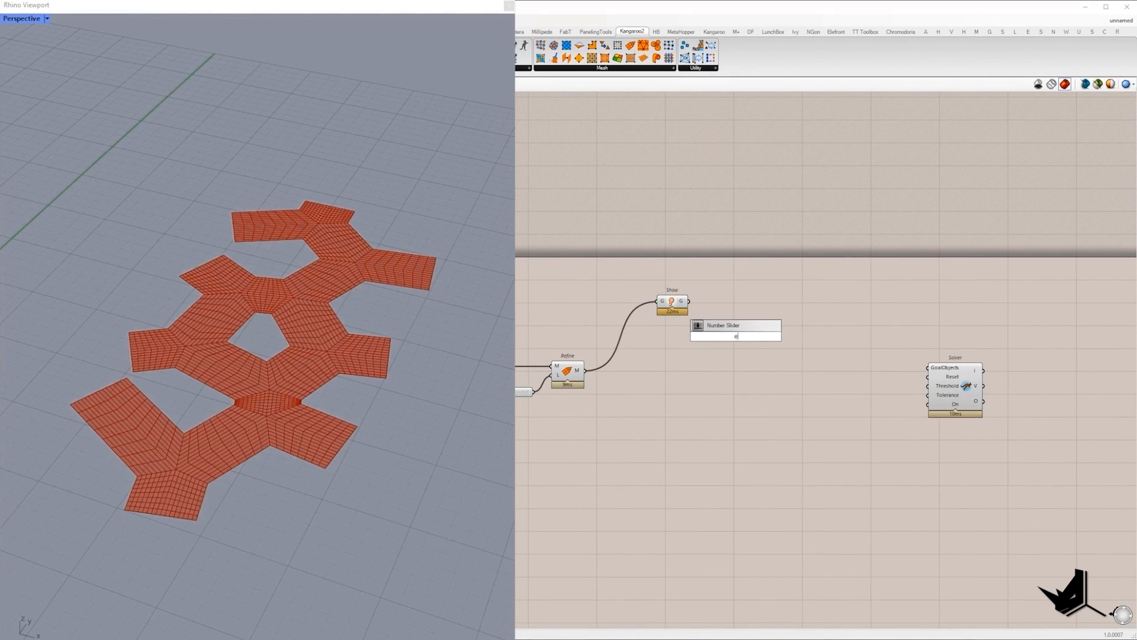
key("Return")
- Connect Show to Entwine's first input, place Entwine beside the Solver and enable Flatten for its inputs
left_click_drag(688, 301, 718, 327)
left_click_drag(731, 330, 850, 412)
right_click(816, 362)
left_click(835, 385)
right_click_drag(865, 405, 935, 407)
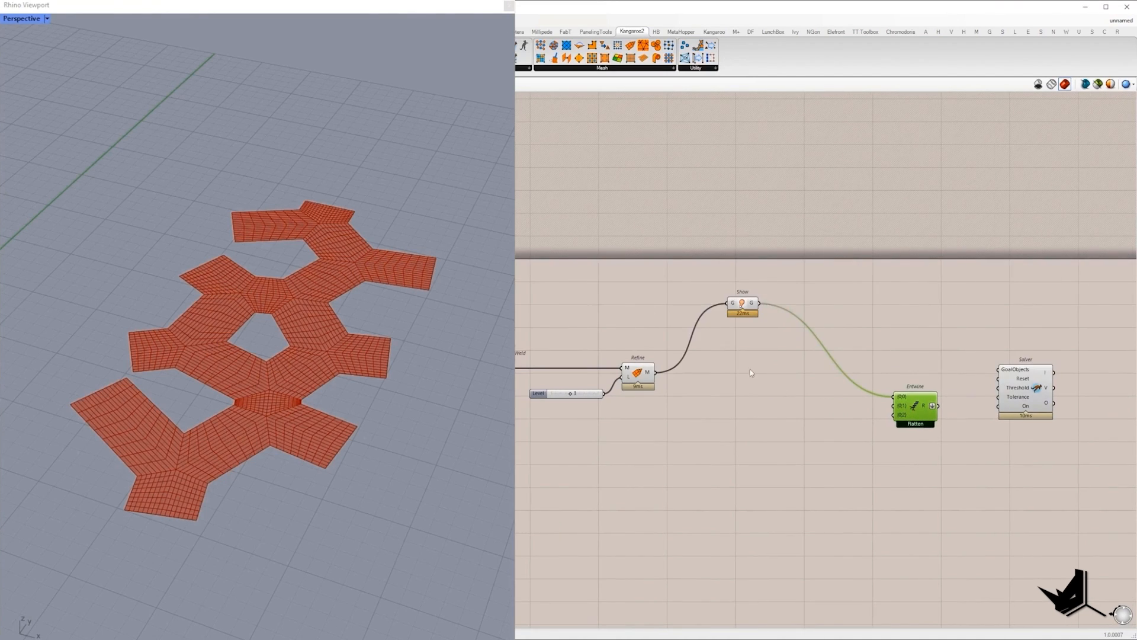
left_click_drag(749, 303, 777, 302)
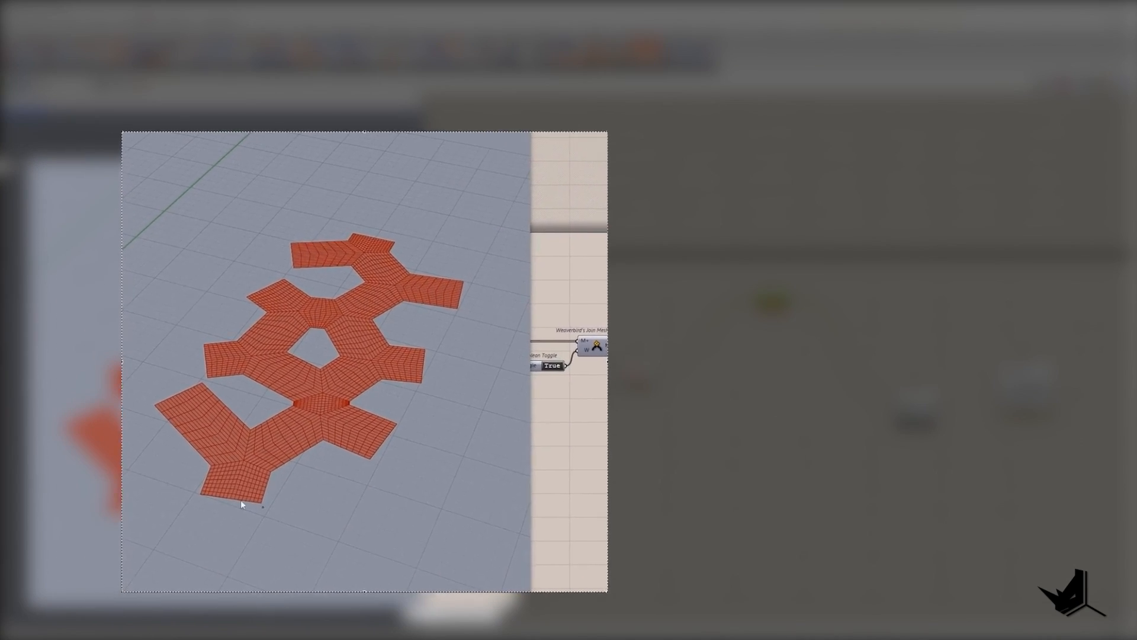
left_click(406, 459)
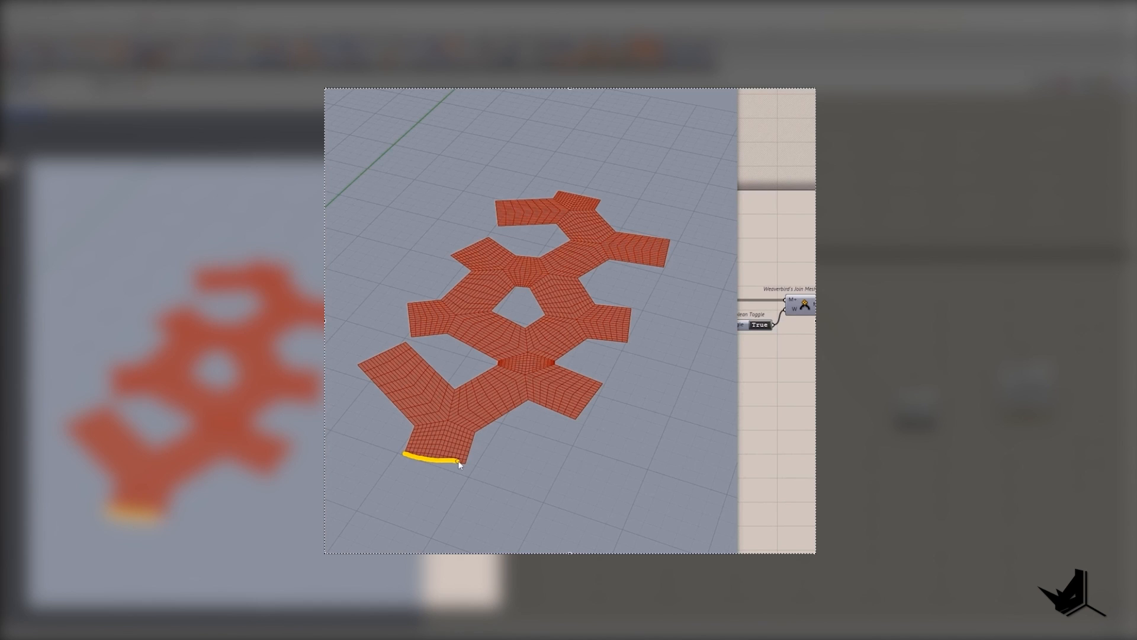
left_click(599, 399)
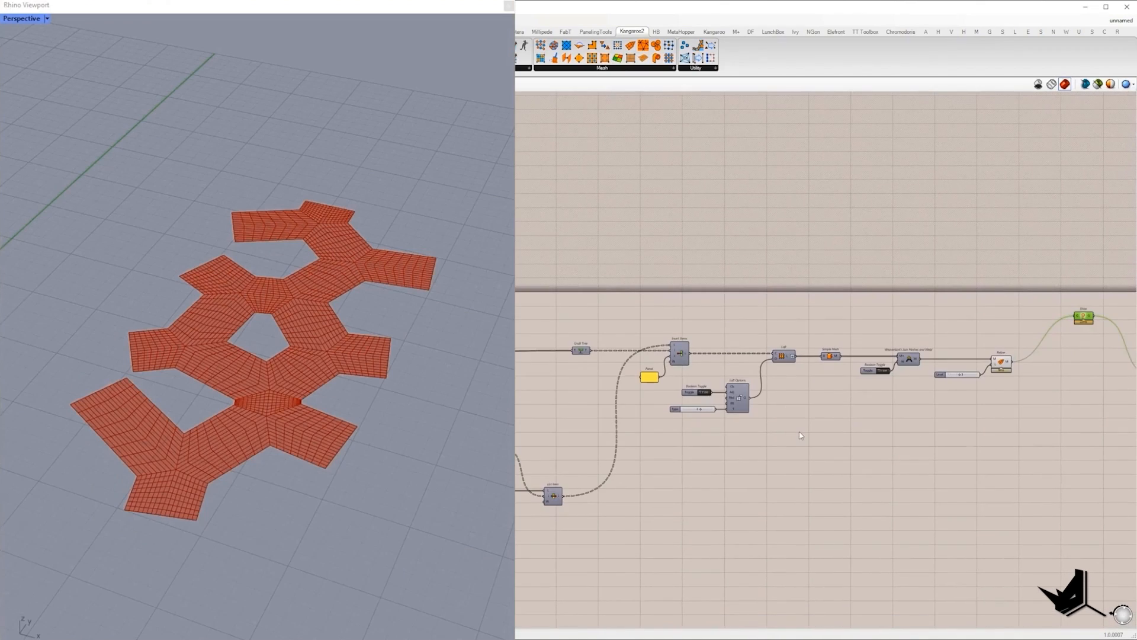
- Move the Curve parameter fed by Dispatch output B further down, clear of the other components
scroll(684, 450, "up", 5)
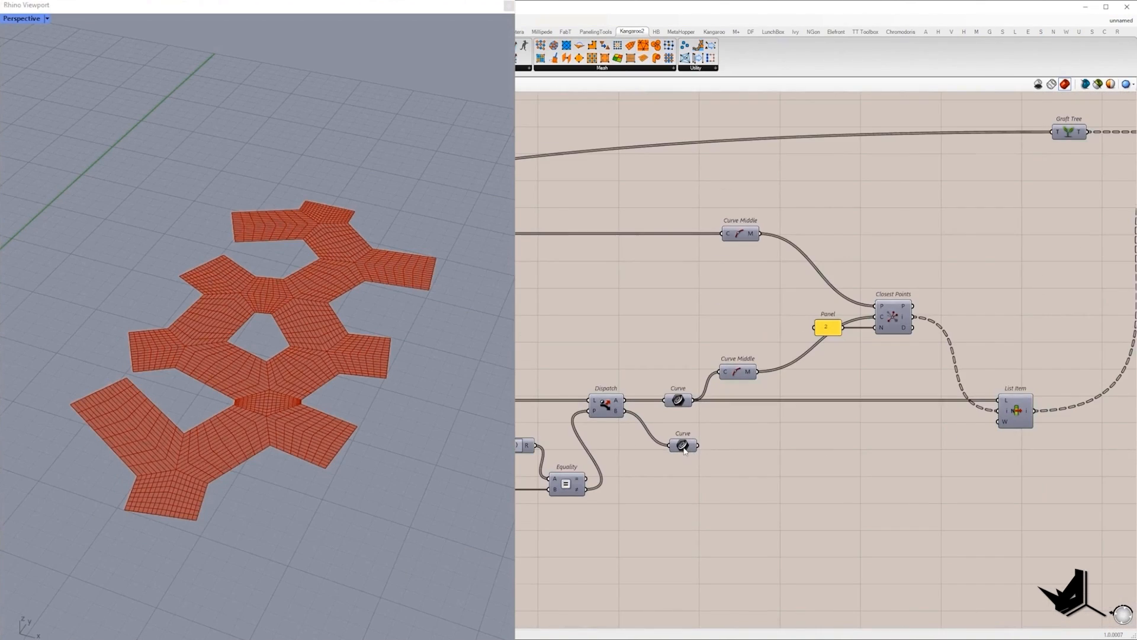
left_click_drag(684, 450, 688, 508)
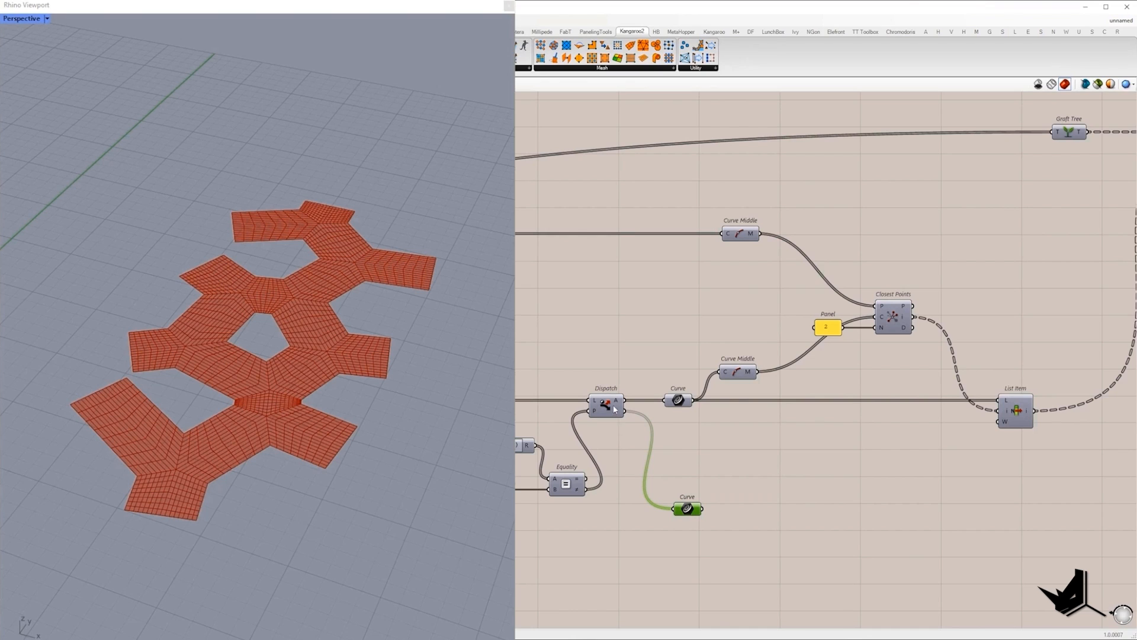
left_click_drag(614, 409, 620, 410)
key("ctrl+z")
left_click(687, 508)
right_click(711, 441)
left_click(726, 454)
right_click_drag(188, 388, 199, 408)
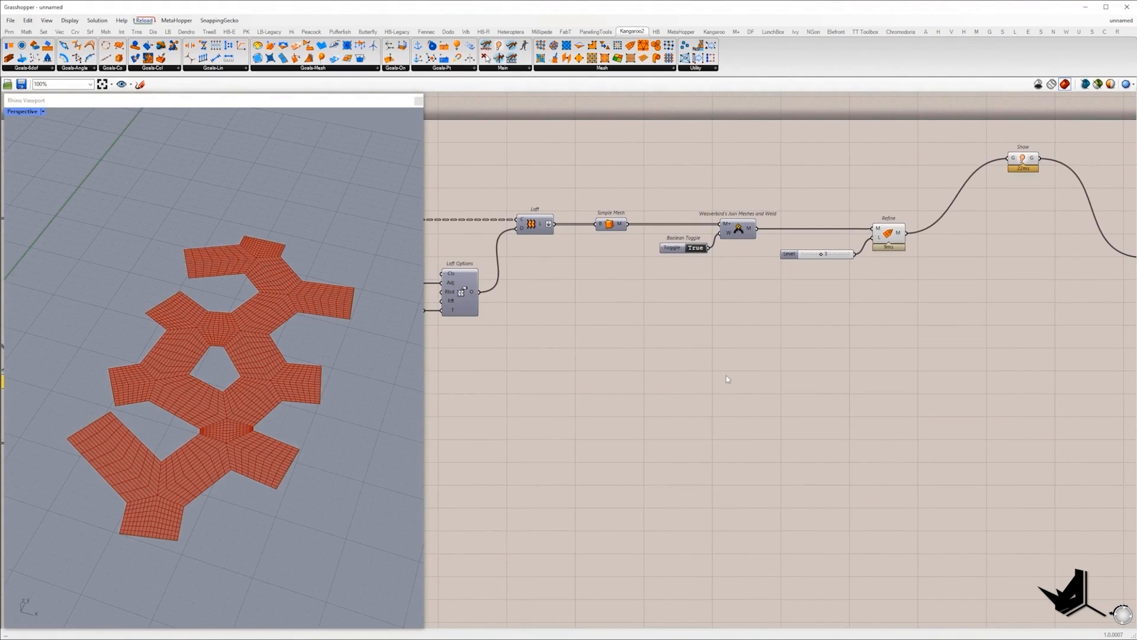
- Add a Kangaroo2 NakedVertices component, connect the refined mesh to its M input and place it below Refine
double_click(726, 371)
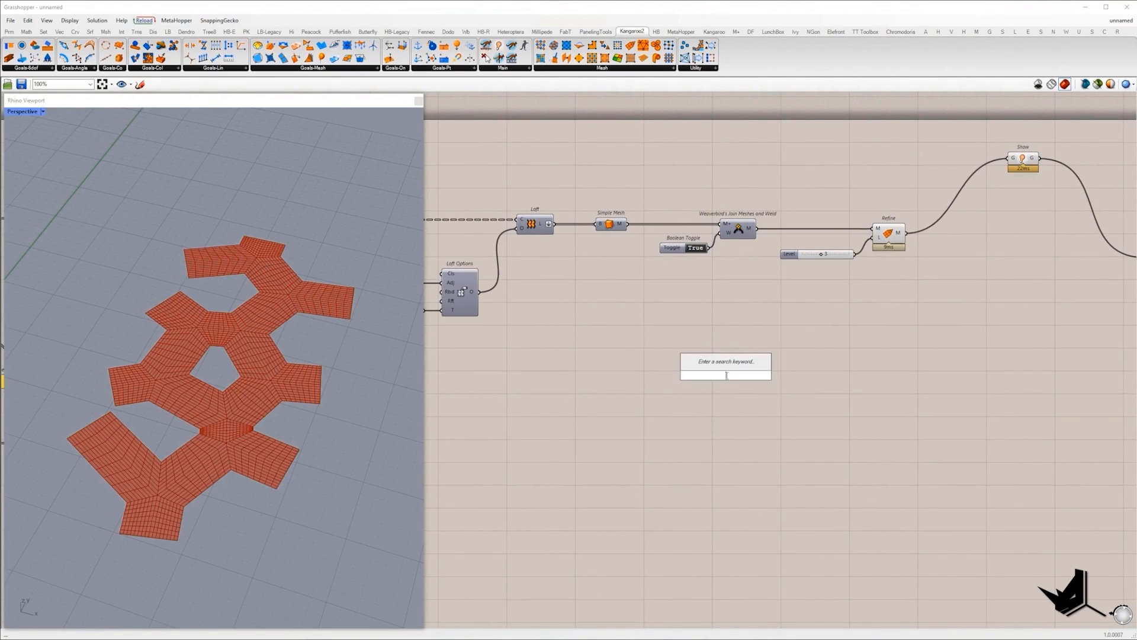
left_click(674, 69)
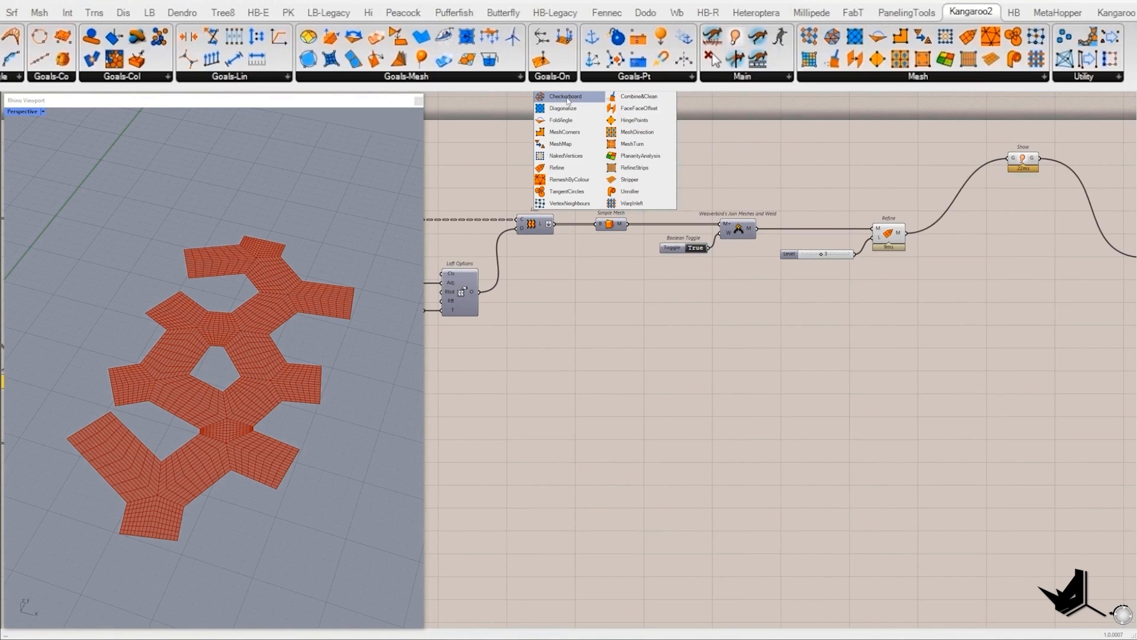
left_click_drag(566, 156, 662, 325)
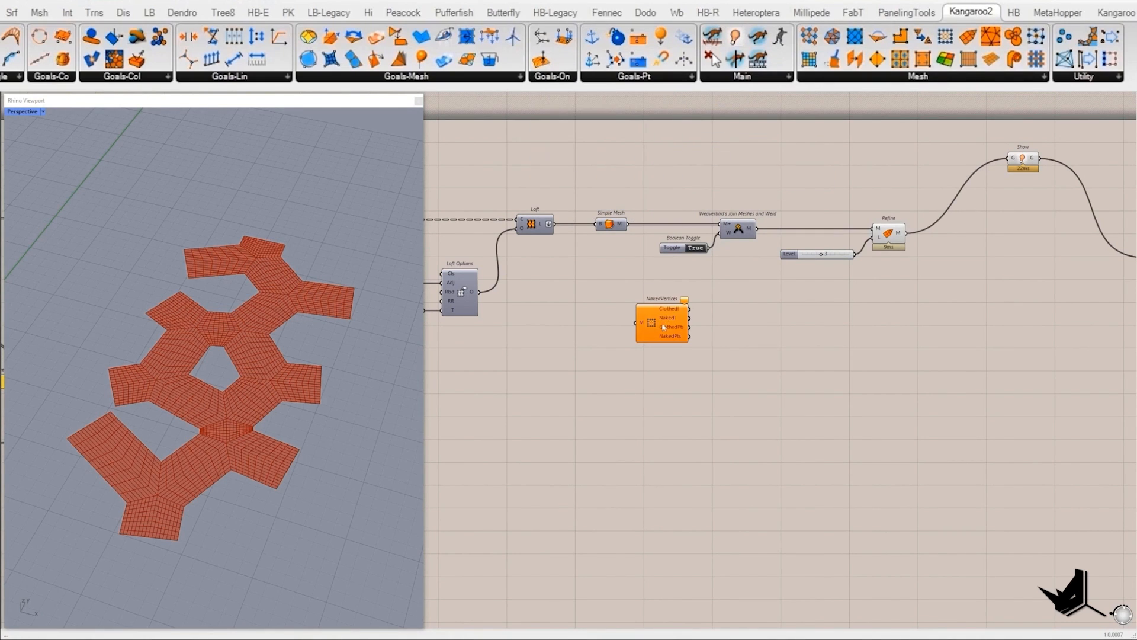
left_click_drag(756, 242, 907, 235)
right_click_drag(881, 334, 803, 325)
left_click_drag(581, 317, 906, 372)
right_click_drag(906, 372, 687, 386)
- Add a Point parameter for the NakedPts output and examine the mesh boundary points in perspective
double_click(753, 385)
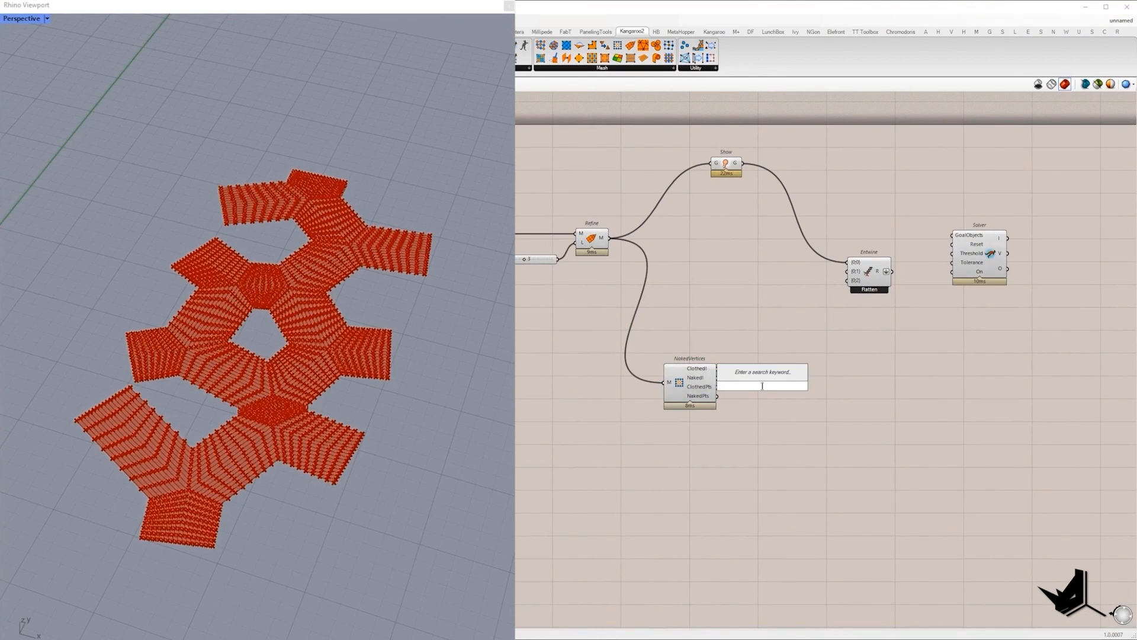
type("pt")
left_click(740, 338)
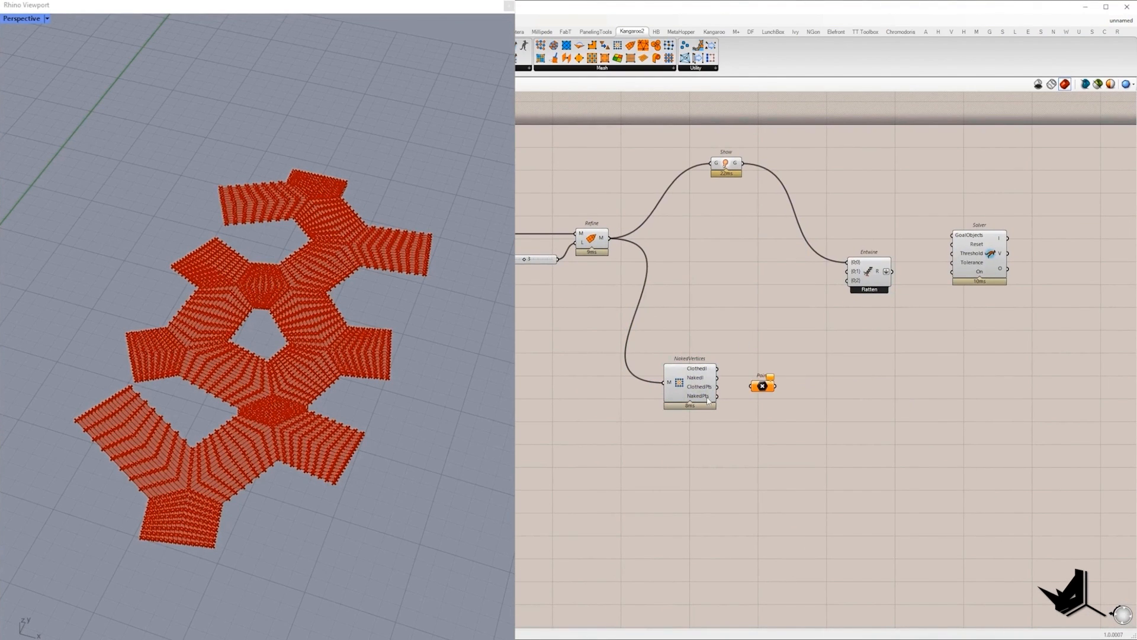
left_click_drag(749, 391, 751, 386)
left_click_drag(762, 386, 762, 398)
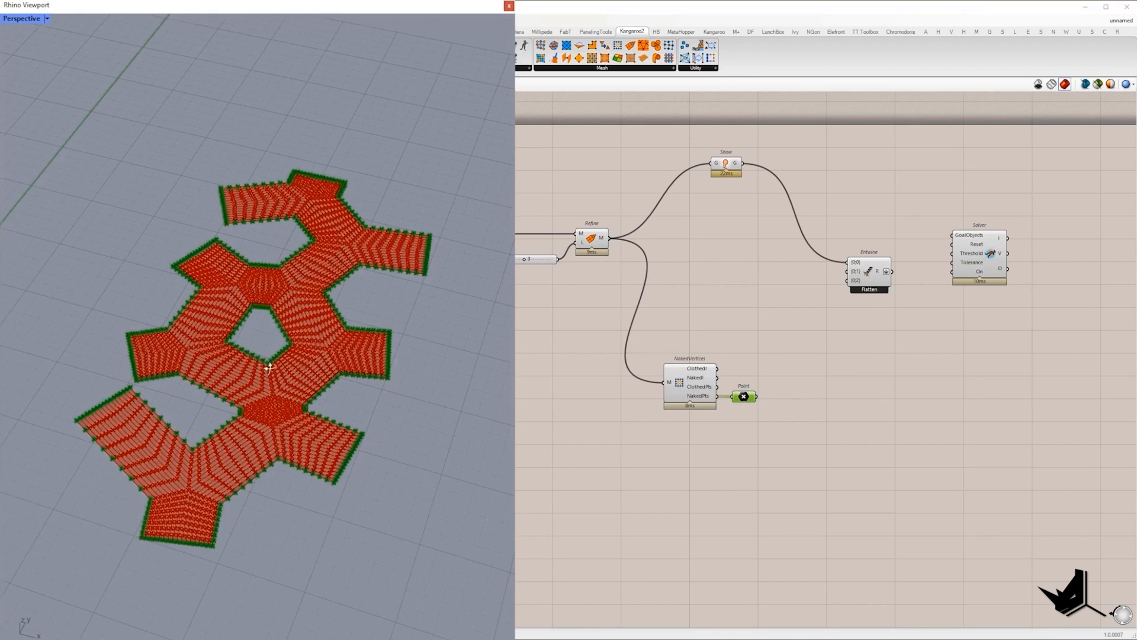
right_click_drag(270, 368, 275, 388)
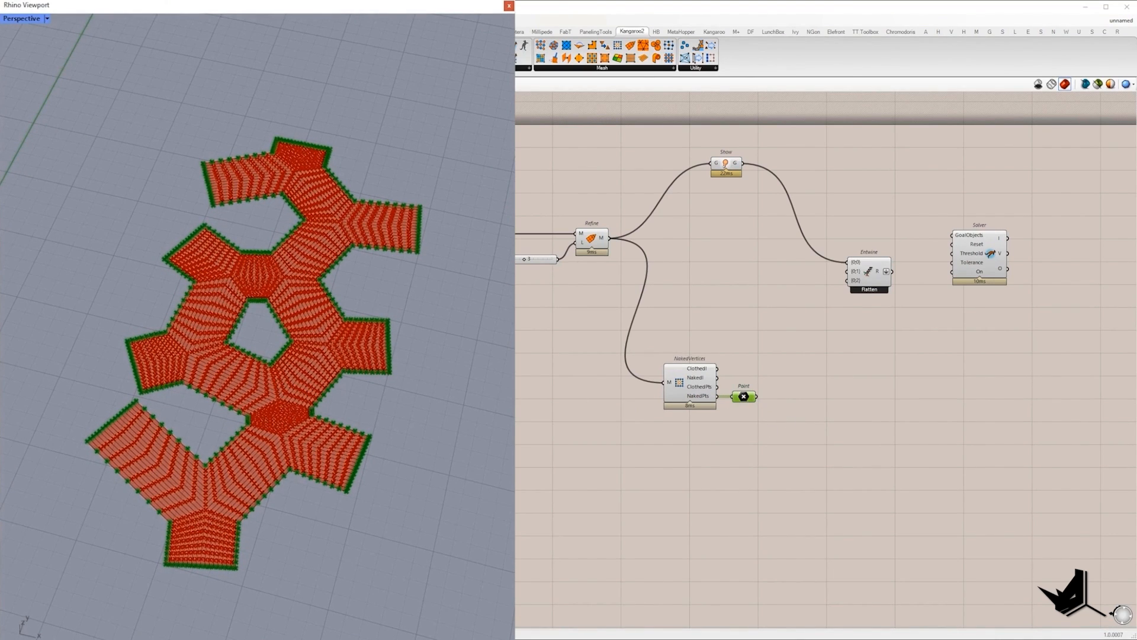
- Select the Curve parameter fed by Dispatch output B to compare its edges with the naked vertices
right_click_drag(723, 447, 876, 429)
scroll(876, 430, "down", 3)
right_click_drag(592, 468, 882, 453)
scroll(551, 471, "up", 3)
left_click(535, 469)
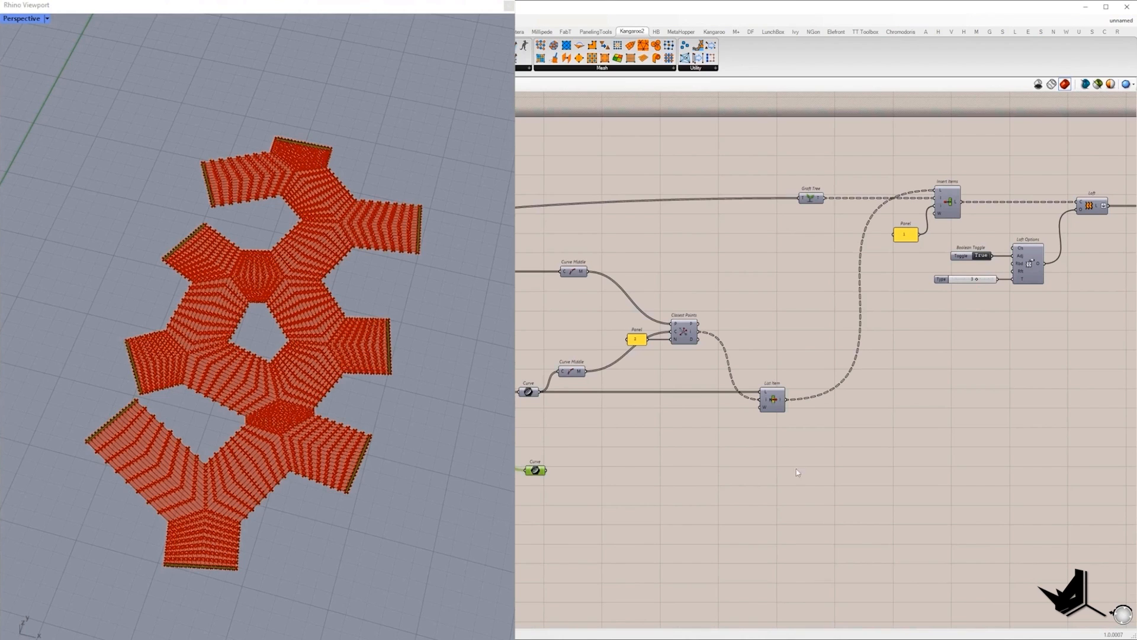
right_click_drag(1125, 465, 667, 414)
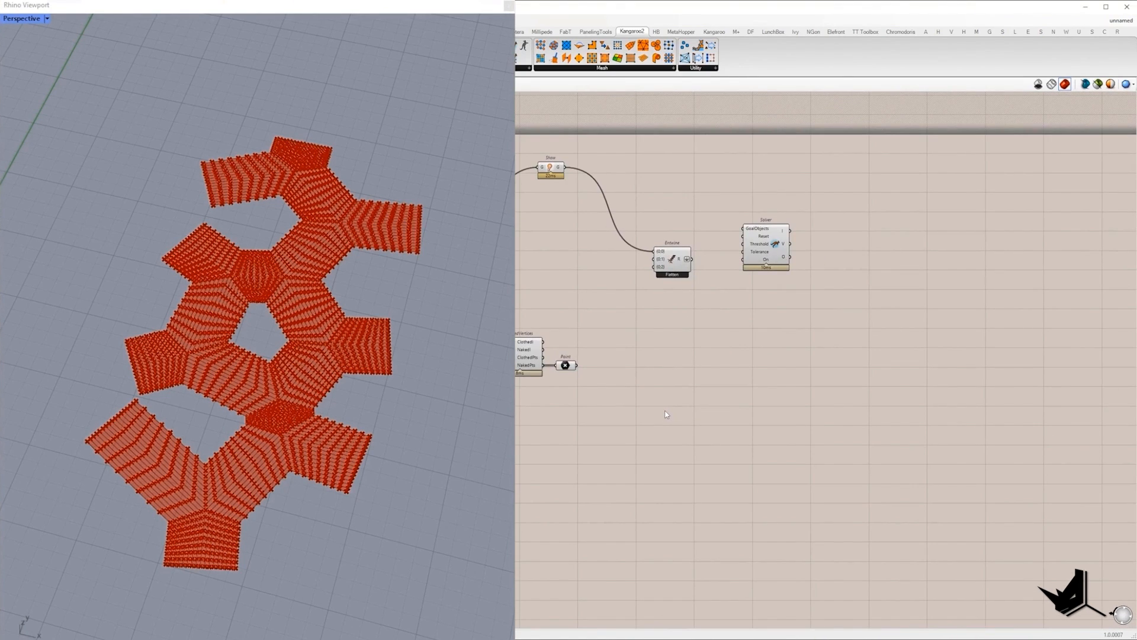
- Add a Pull Point component and connect the naked Point parameter to its P input
double_click(666, 415)
type("pull point")
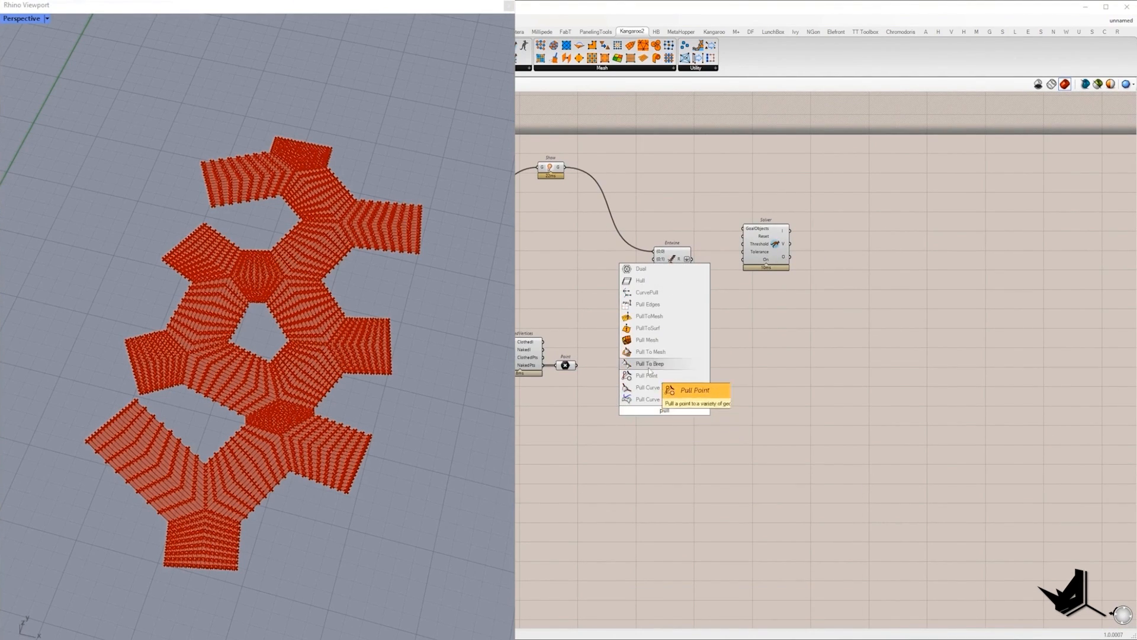
left_click(693, 390)
left_click_drag(653, 406, 582, 378)
- Connect the Curve parameter from Dispatch output B to Pull Point's G input
scroll(842, 418, "down", 6)
left_click_drag(709, 426, 626, 444)
right_click_drag(639, 460, 895, 458)
scroll(622, 447, "up", 5)
left_click_drag(627, 444, 629, 444)
right_click_drag(1099, 449, 289, 449)
- Show the Pull Point distances D in a Panel and round them with a Round(x,4) Expression
left_click_drag(732, 379, 701, 440)
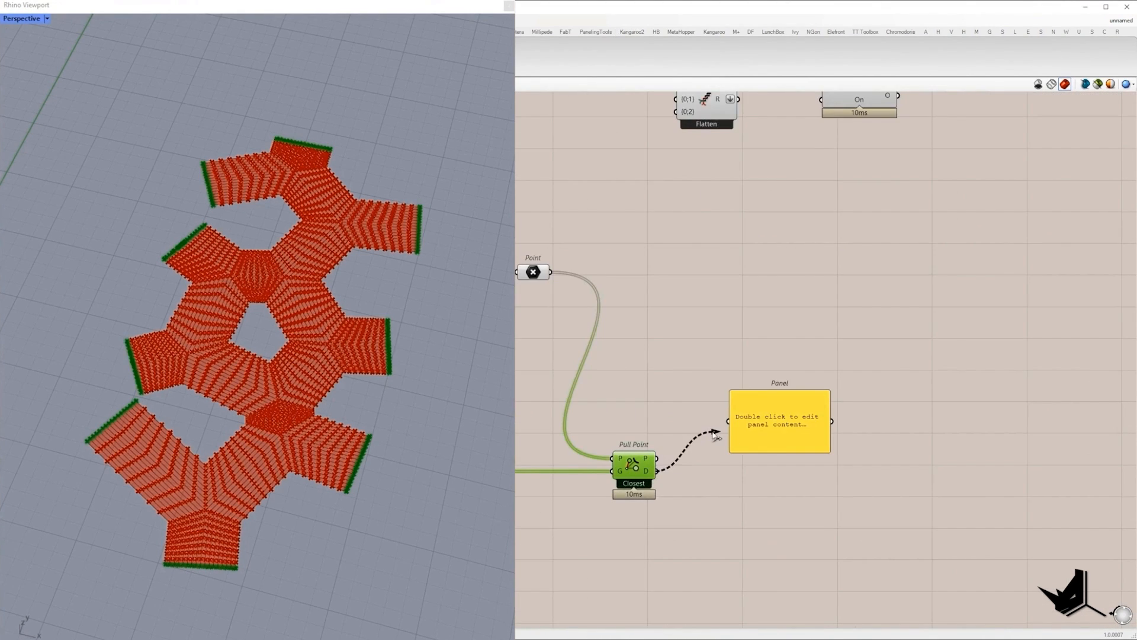
left_click_drag(715, 434, 728, 421)
right_click_drag(728, 421, 648, 321)
left_click_drag(657, 342, 816, 451)
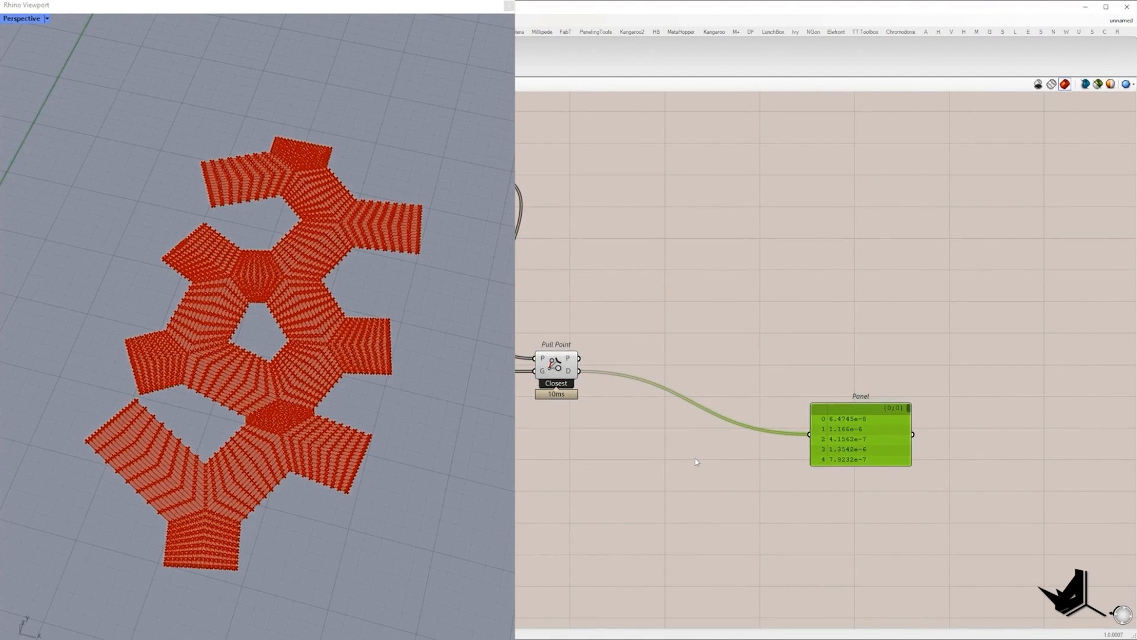
scroll(760, 421, "down", 6)
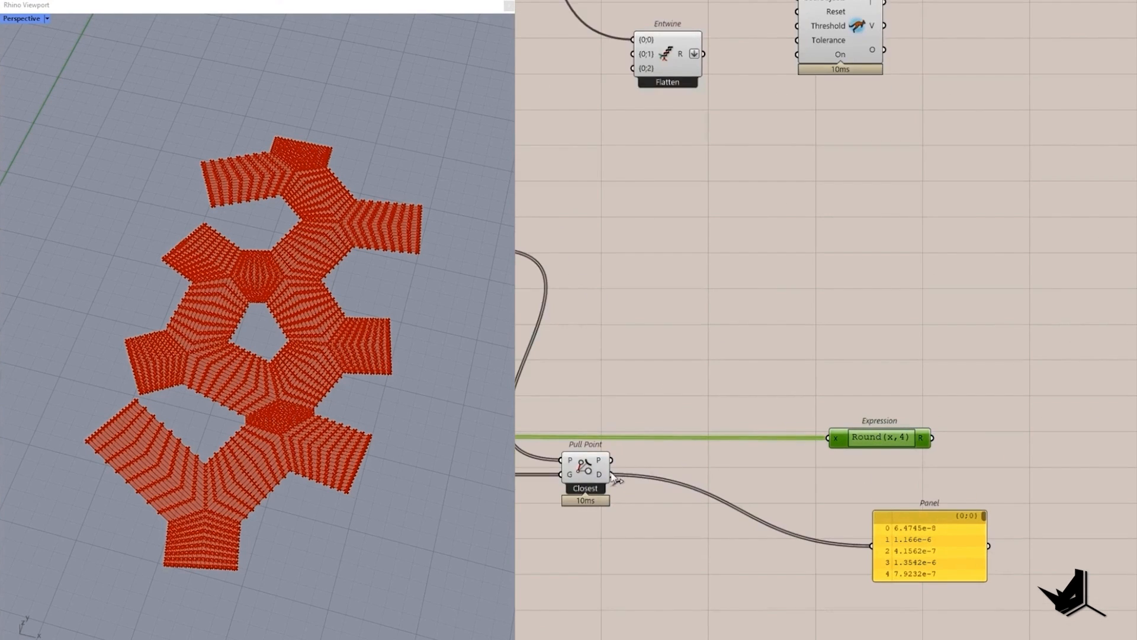
left_click_drag(844, 441, 723, 478)
- Add an Equality component that compares the rounded distances with a Panel containing 0
double_click(748, 518)
type("equal")
key("Return")
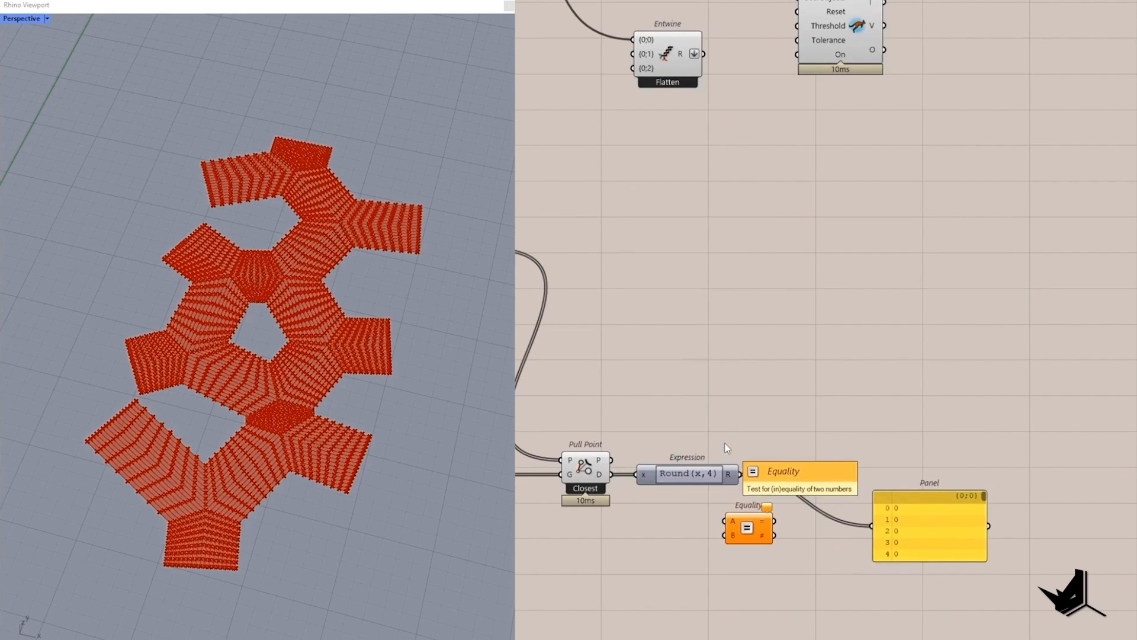
left_click_drag(748, 526, 777, 537)
double_click(719, 560)
type("//0")
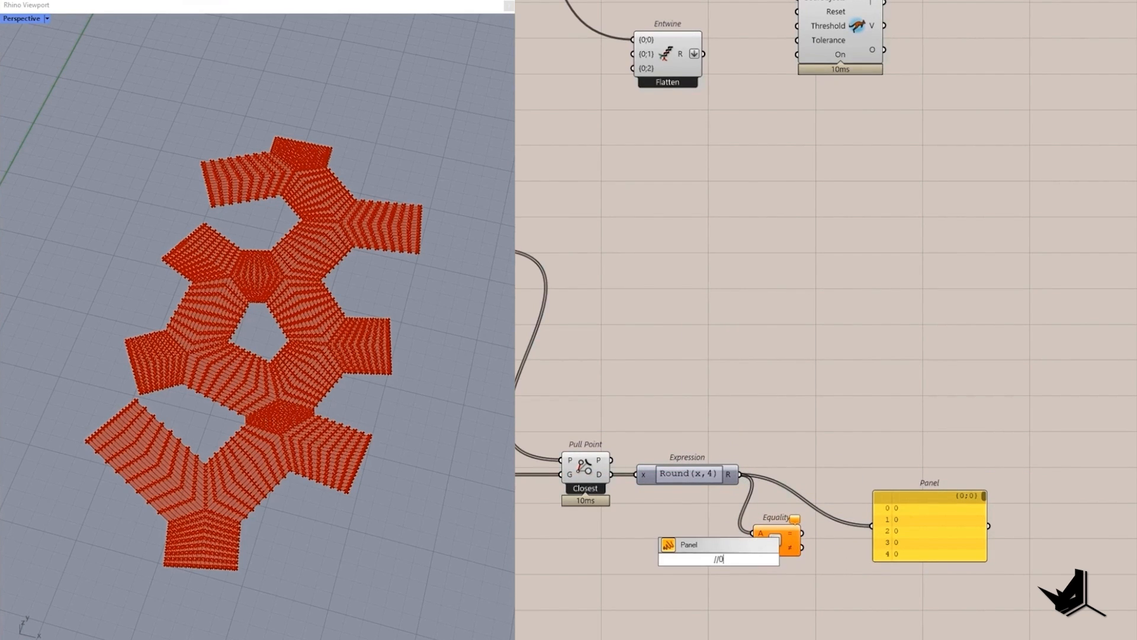
key("Return")
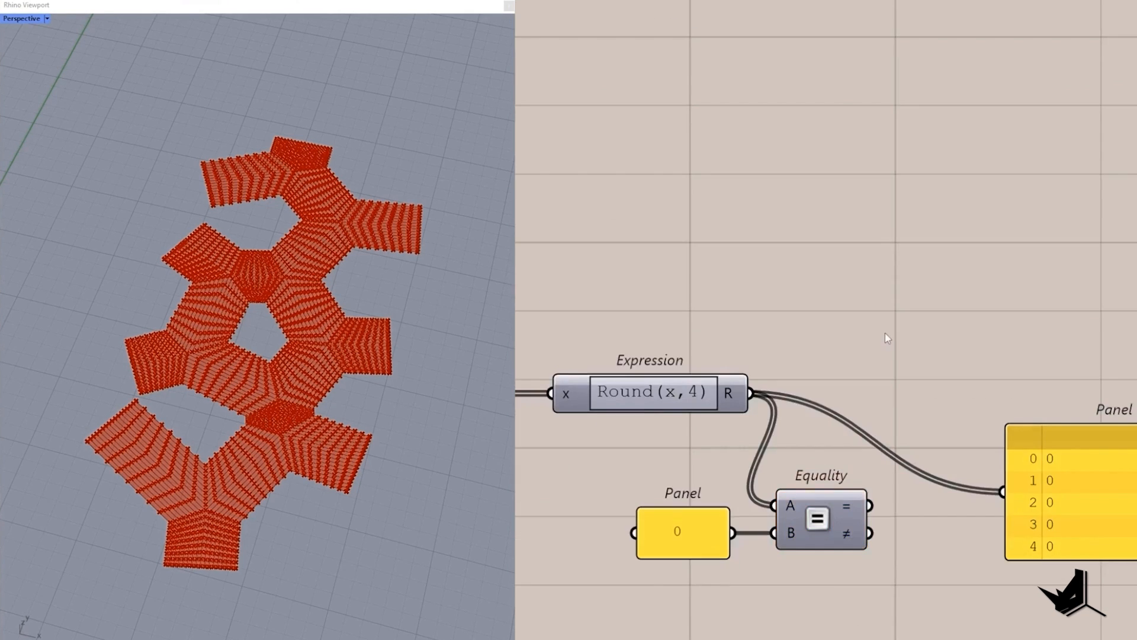
- Add a Cull Pattern component with the naked points as its list and Equality's equal output as its pattern
double_click(886, 338)
type("cull")
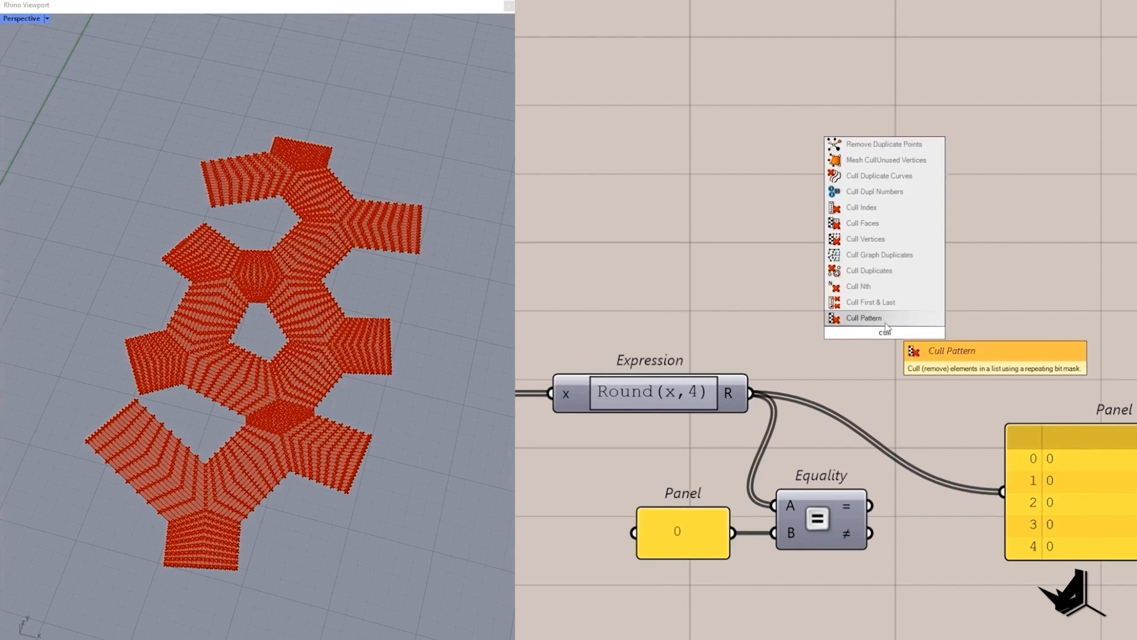
key("Return")
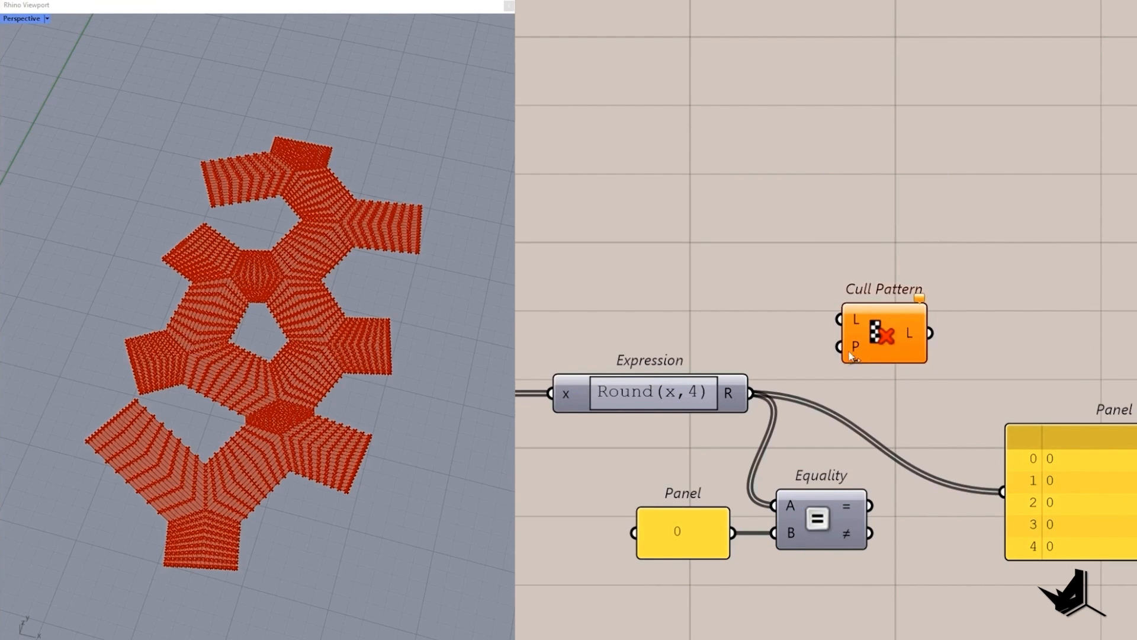
left_click_drag(847, 351, 869, 506)
left_click_drag(905, 318, 1018, 273)
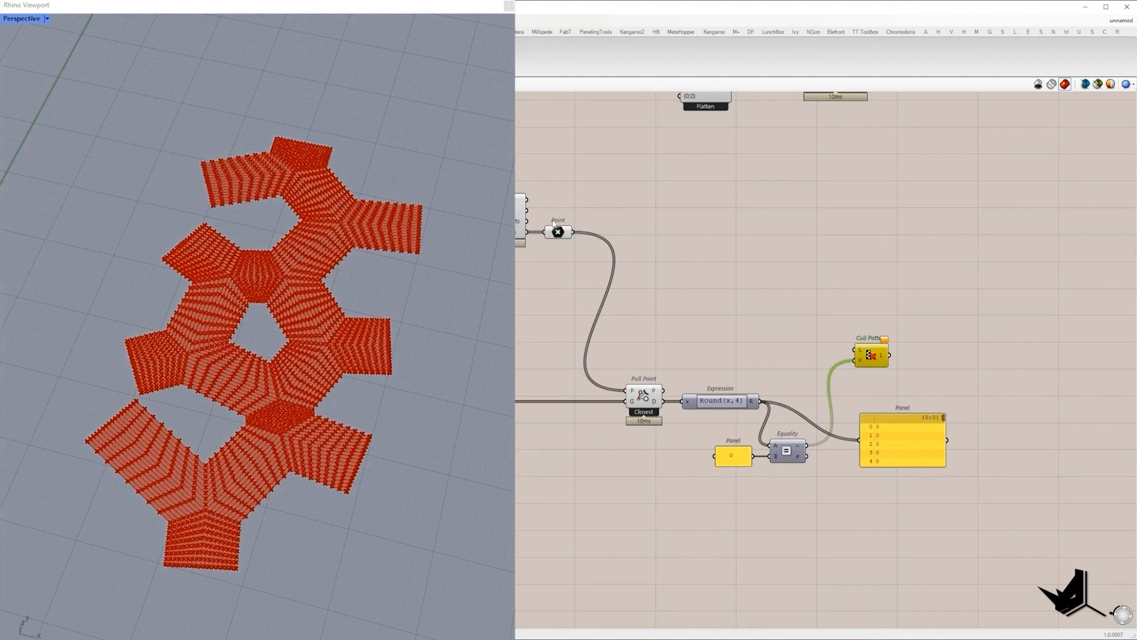
left_click_drag(652, 276, 872, 328)
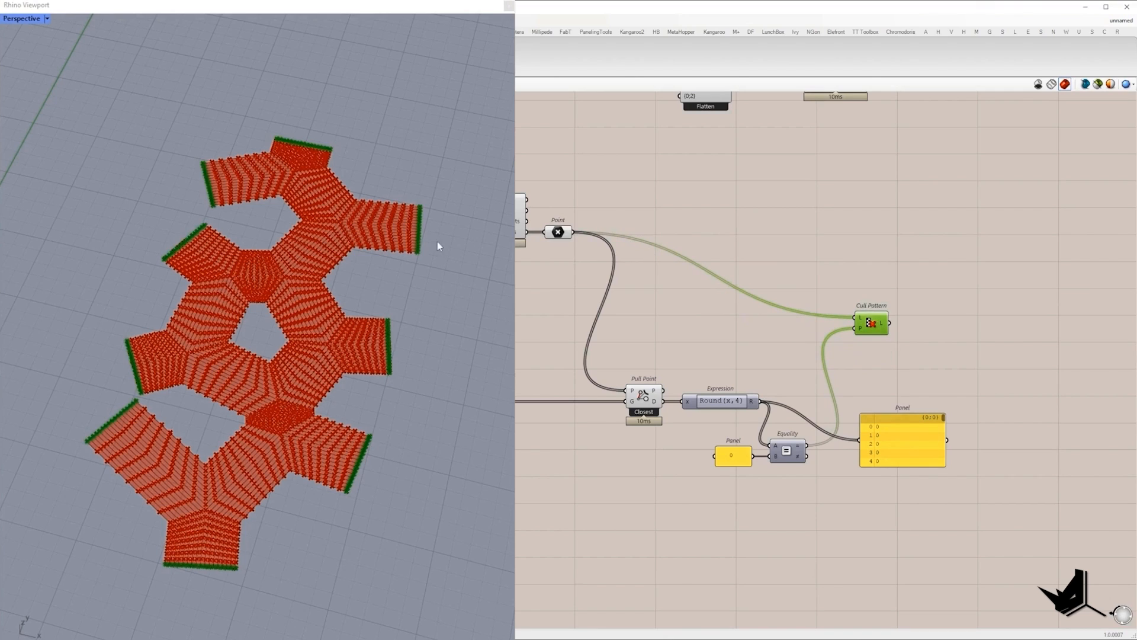
- Delete the Panel listing the rounded distances and move Cull Pattern up in line with the Point parameter
left_click(905, 465)
key("Delete")
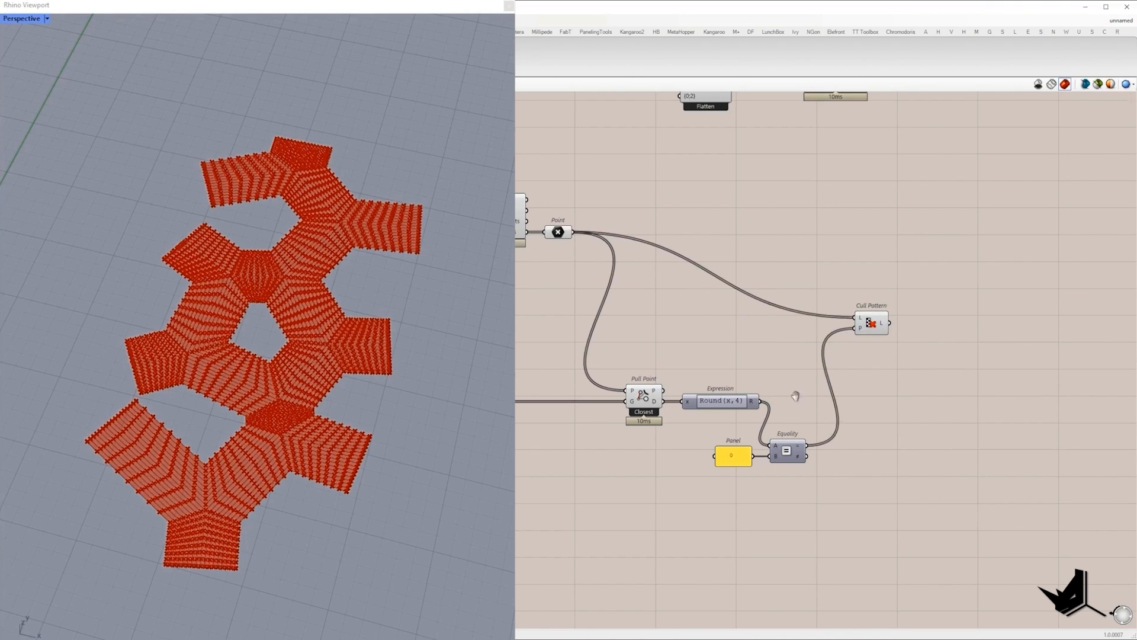
scroll(799, 394, "down", 1)
right_click_drag(800, 394, 671, 532)
left_click_drag(733, 478, 733, 416)
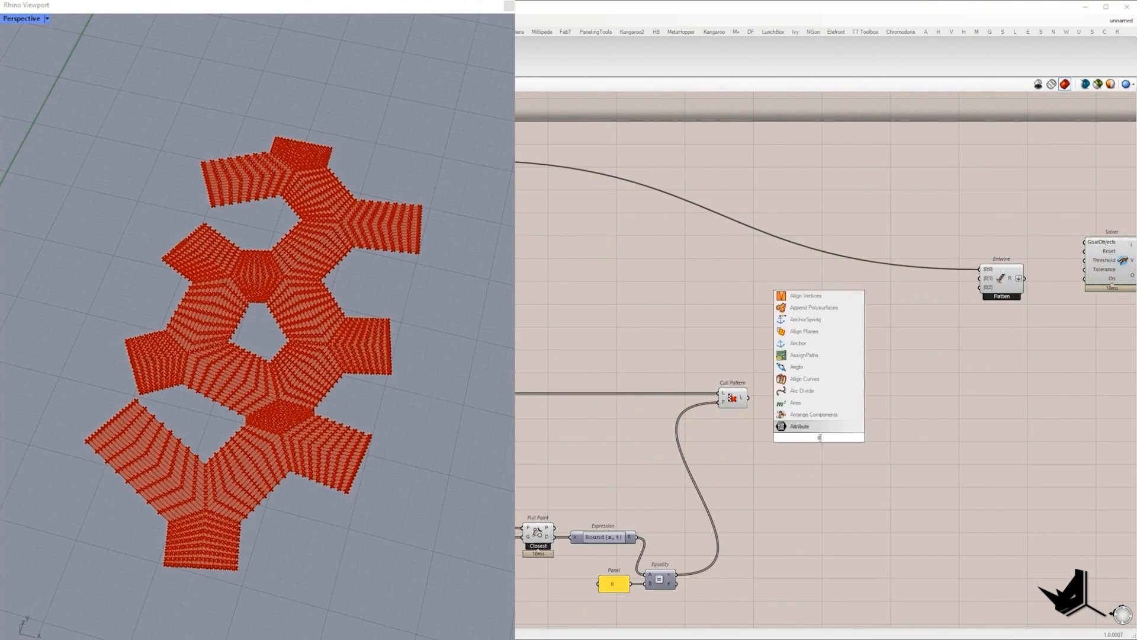
- Add a Kangaroo2 Anchor component and connect the culled points to its P input
left_click(819, 429)
left_click_drag(822, 437, 920, 407)
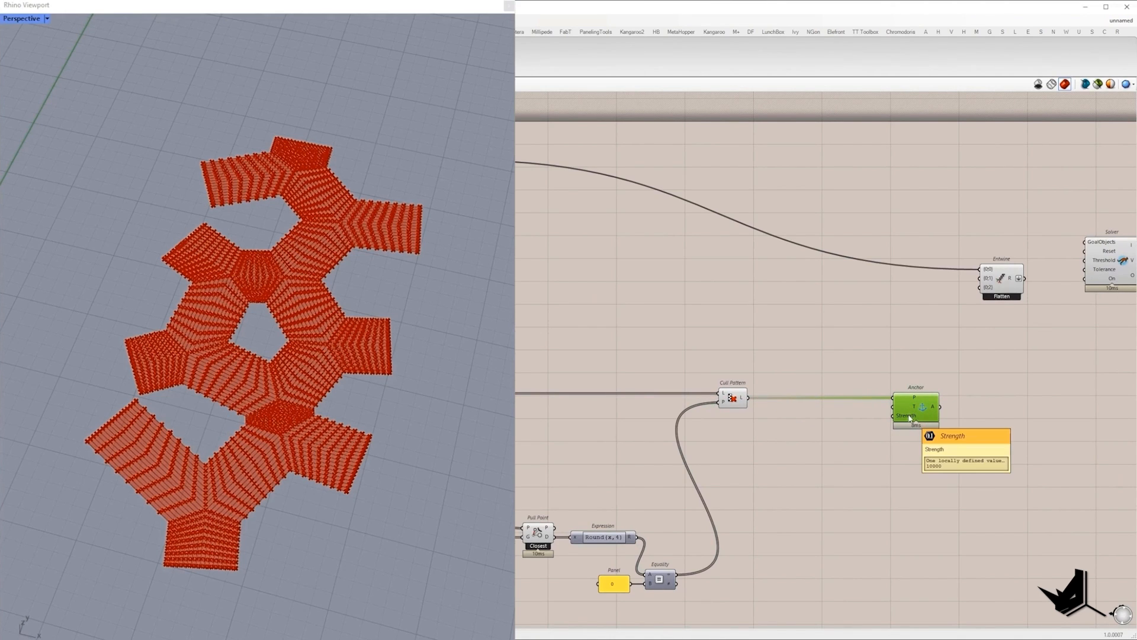
right_click_drag(948, 413, 846, 419)
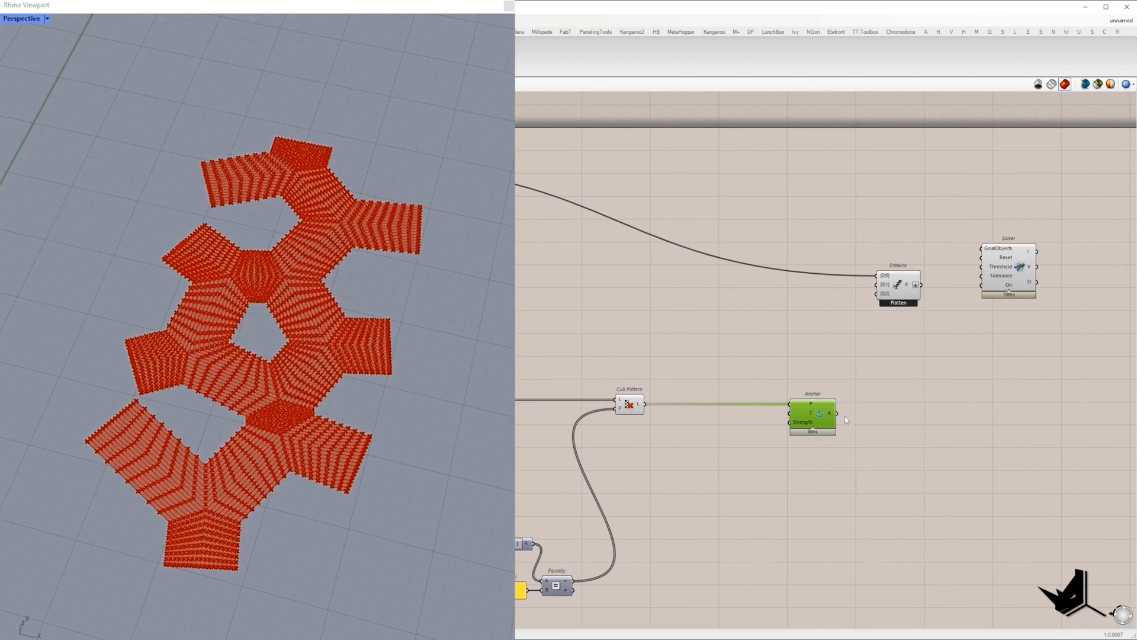
- Connect the Anchor output to Entwine's second input and the Entwine result to the Solver's GoalObjects
scroll(890, 309, "down", 3)
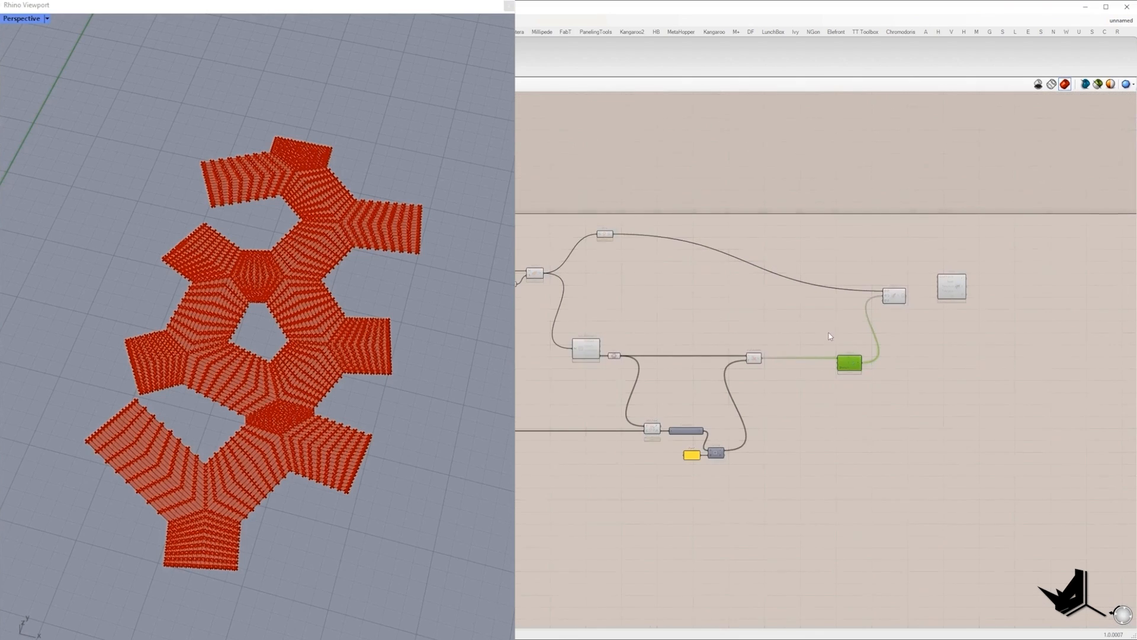
scroll(932, 297, "up", 3)
right_click_drag(913, 293, 845, 289)
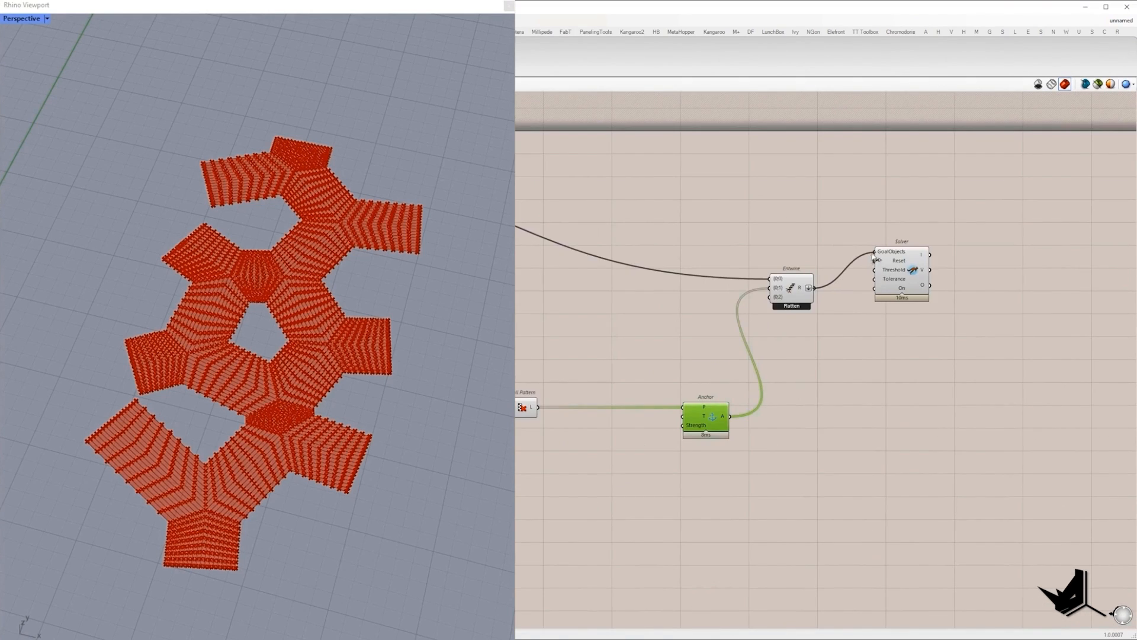
- Move the Solver farther from Entwine to make room between them on the canvas
left_click_drag(897, 269, 964, 305)
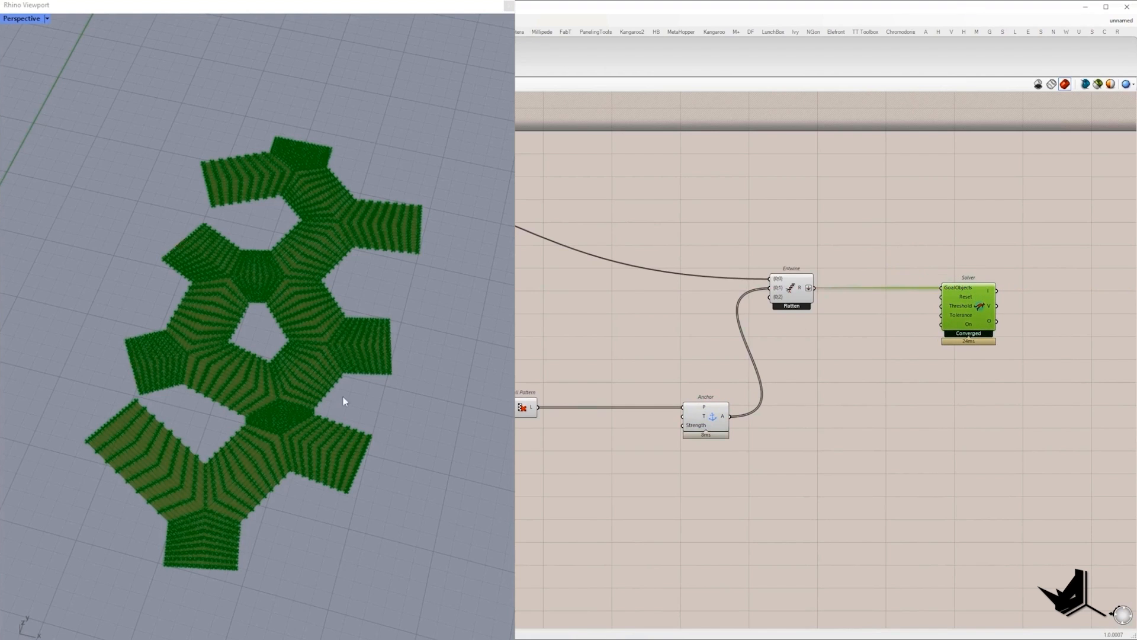
scroll(307, 411, "up", 5)
scroll(305, 413, "up", 5)
scroll(304, 413, "down", 3)
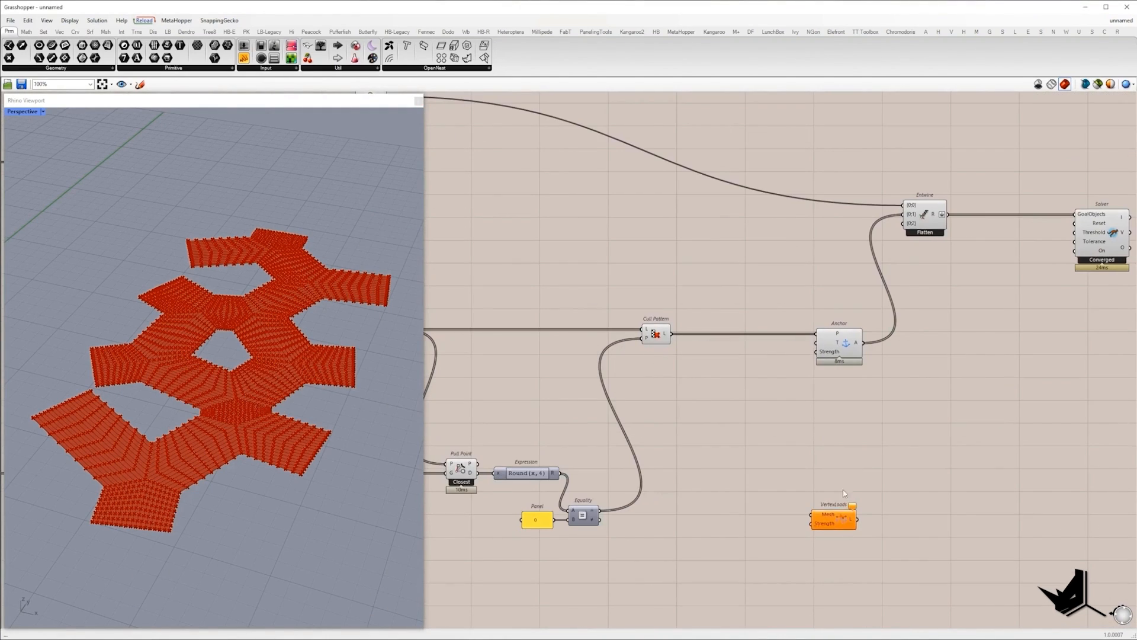
- Place a VertexLoads component below Anchor and connect the refined mesh to its Mesh input
left_click_drag(829, 521, 846, 477)
scroll(746, 359, "down", 2)
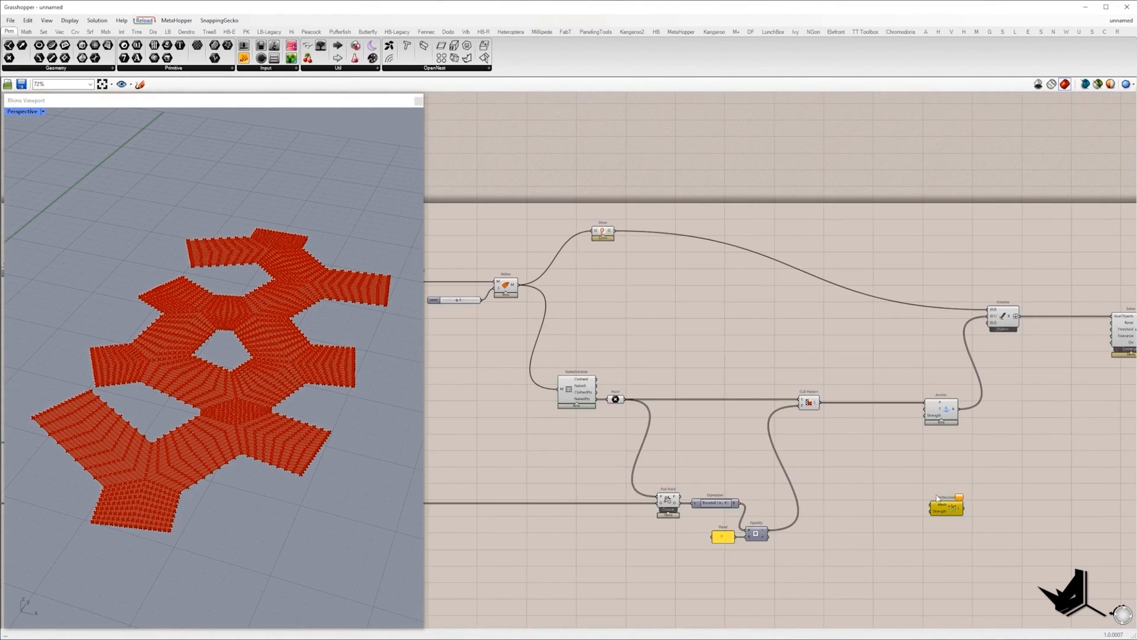
left_click_drag(944, 505, 993, 449)
left_click_drag(514, 286, 978, 447)
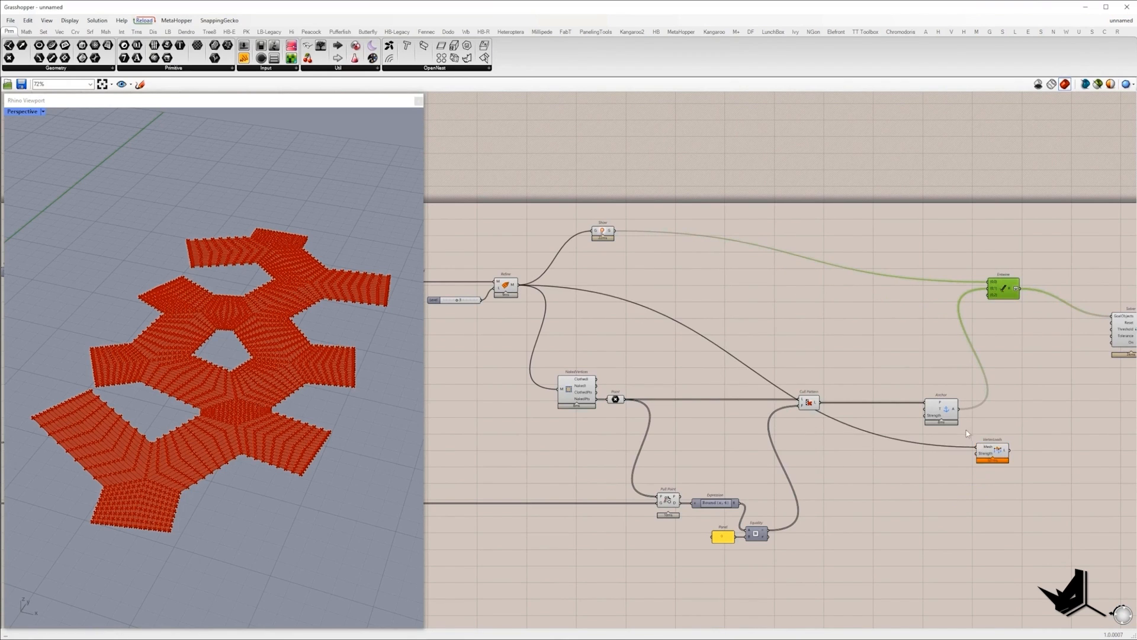
- Connect the VertexLoads output to Entwine's third input, and move Entwine and the Solver together farther from the goal components
scroll(983, 454, "up", 2)
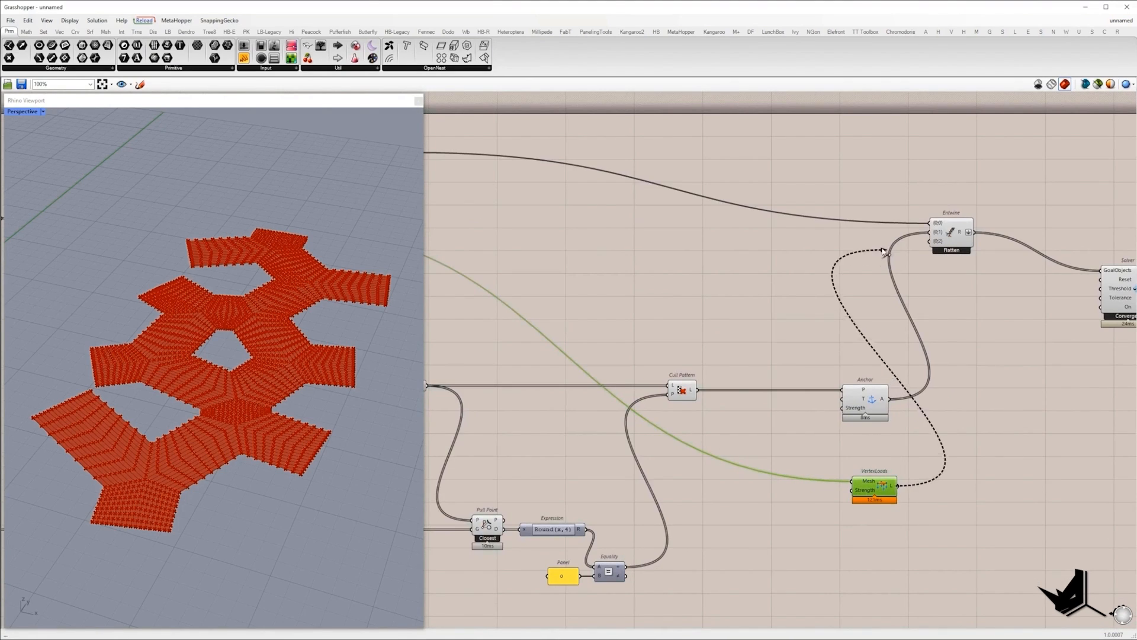
left_click_drag(884, 251, 929, 241)
scroll(929, 243, "down", 2)
right_click_drag(929, 243, 774, 228)
left_click_drag(767, 203, 959, 319)
left_click_drag(794, 223, 948, 271)
- Add a Kangaroo EdgeLengths component above Anchor and connect the refined mesh to its Mesh input
right_click_drag(249, 284, 237, 379)
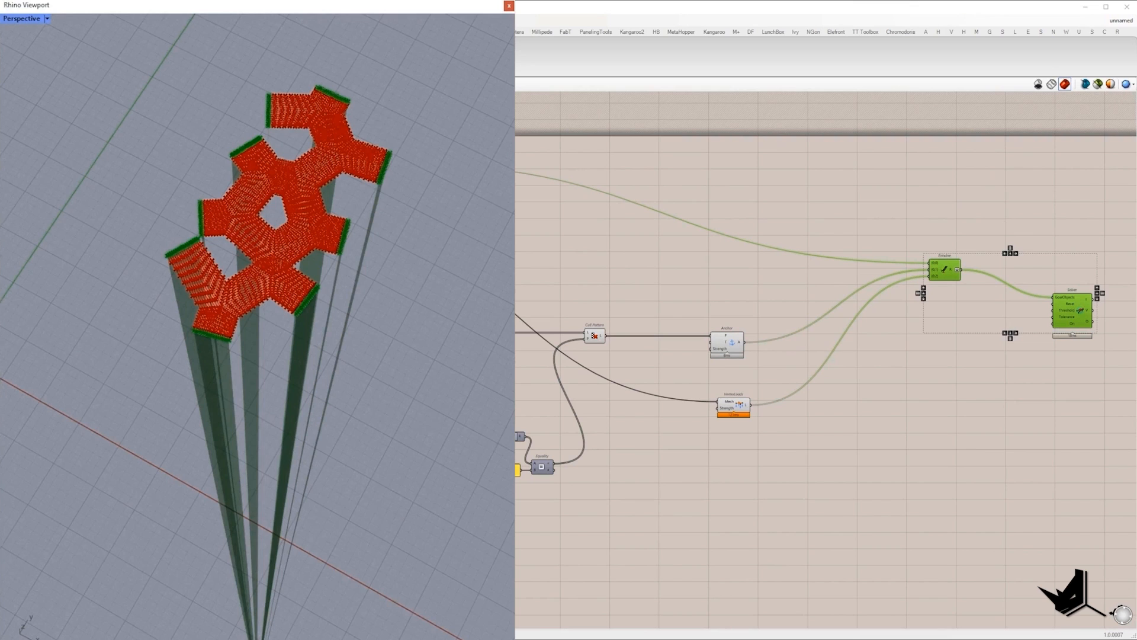
mouse_move(280, 251)
right_mouse_down()
mouse_move(275, 269)
mouse_move(283, 243)
right_mouse_up()
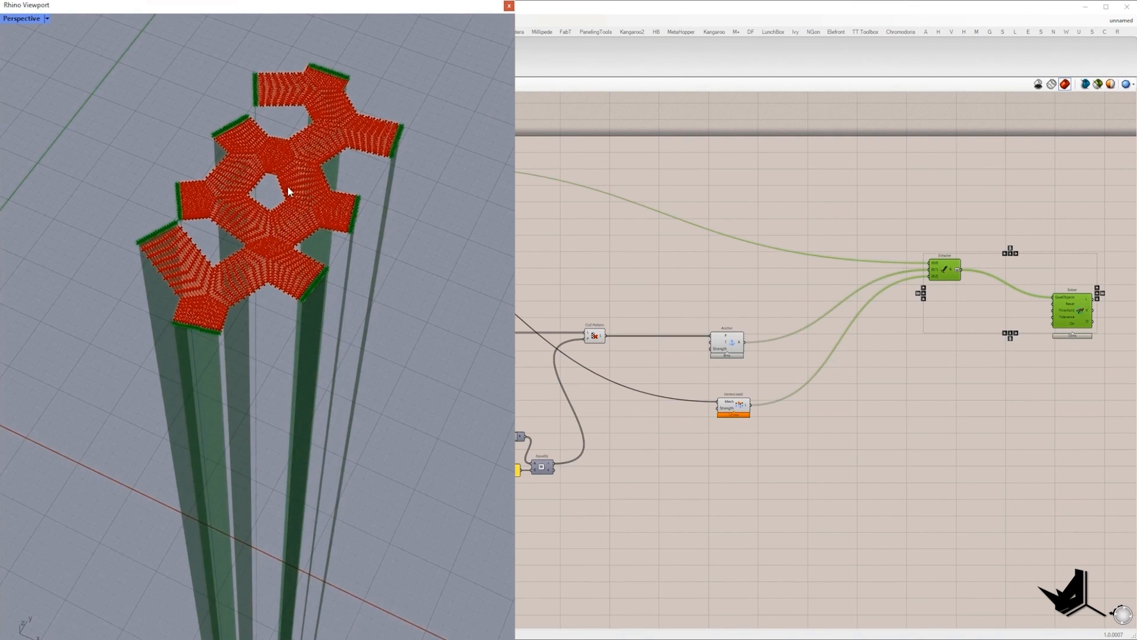
right_click_drag(289, 189, 347, 368)
scroll(348, 367, "up", 5)
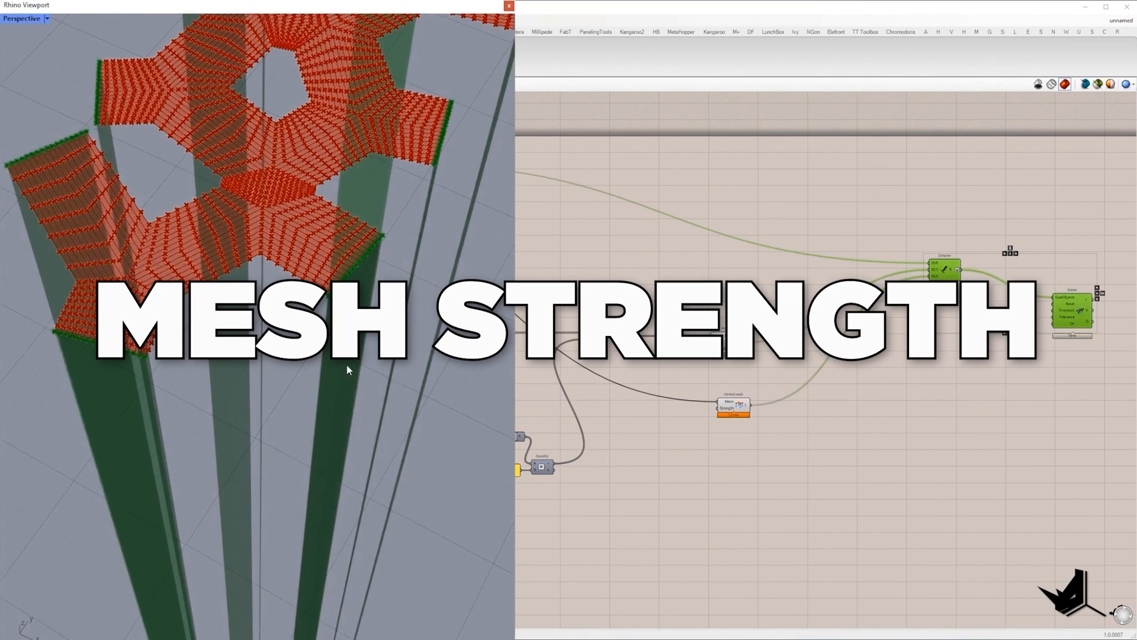
scroll(347, 368, "down", 2)
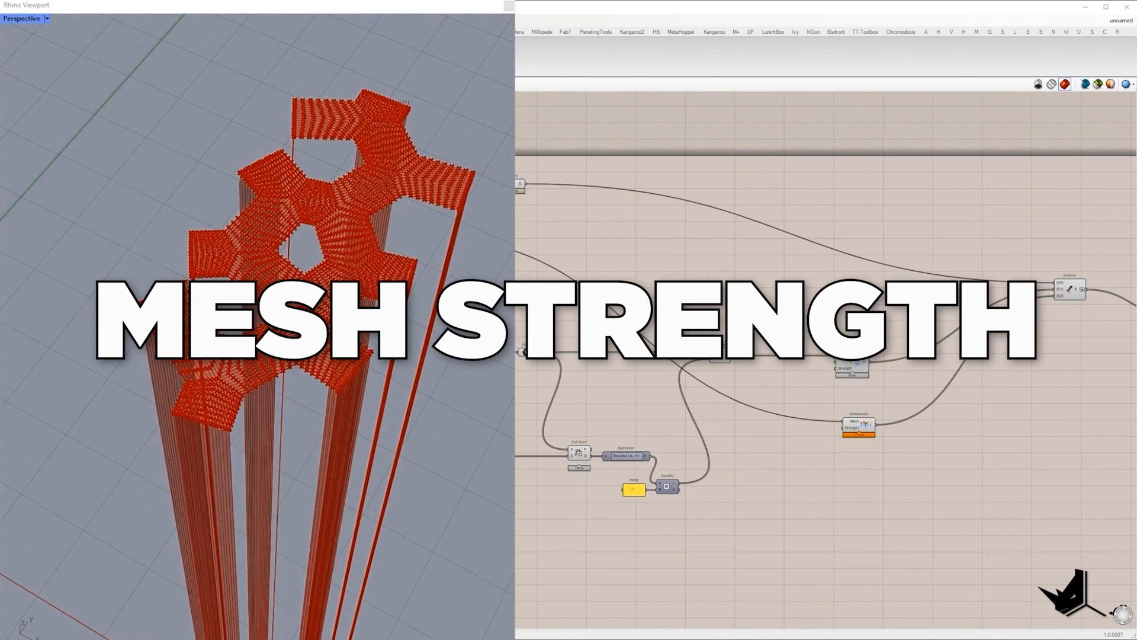
double_click(796, 279)
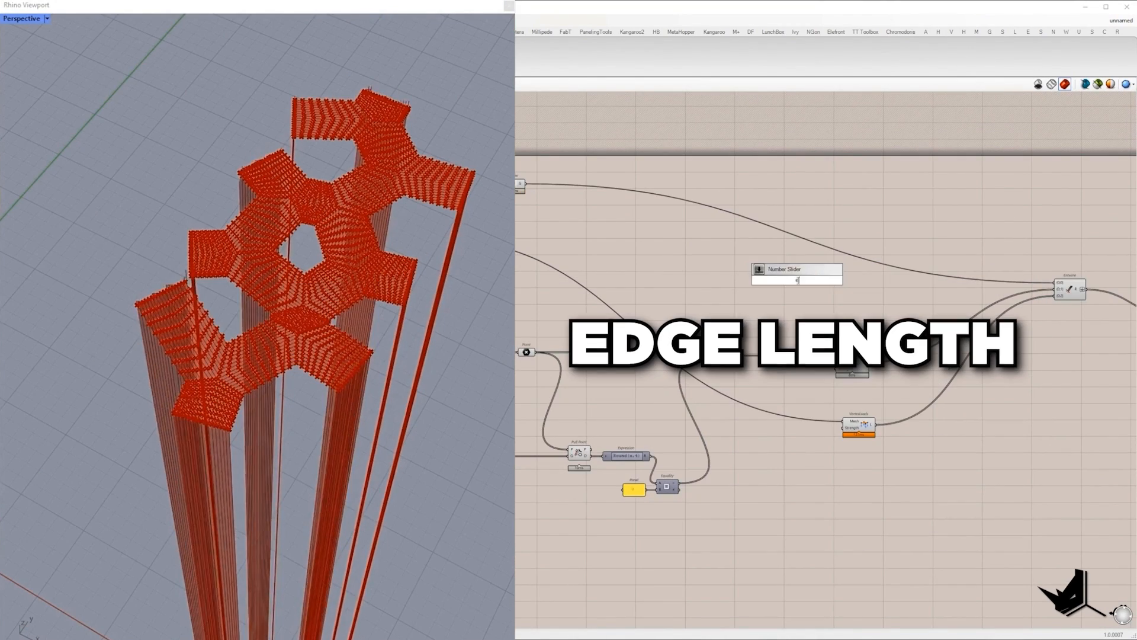
type("edge")
left_click(783, 210)
scroll(821, 304, "up", 3)
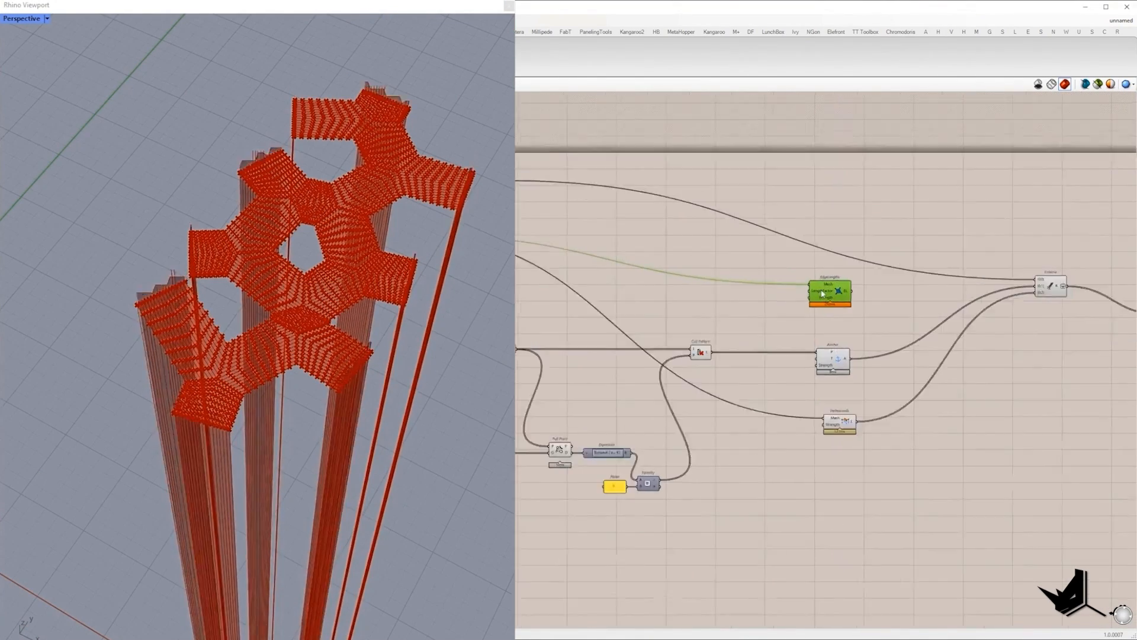
- Add a fourth input to the Entwine component and connect the EdgeLengths goal's EL output to it
right_click_drag(822, 312, 624, 348)
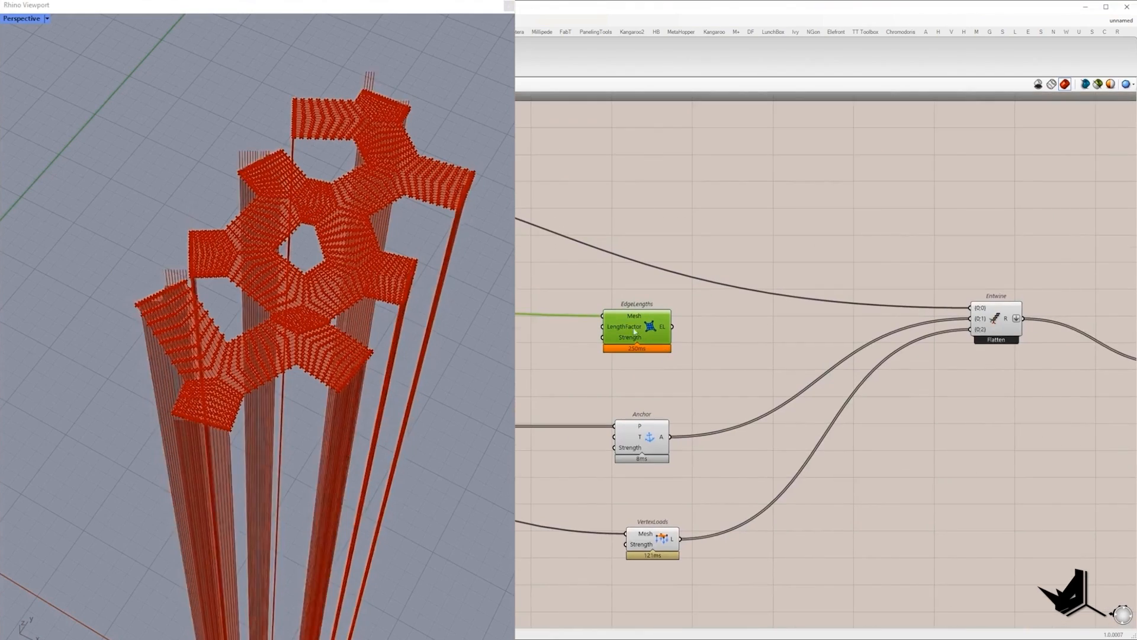
left_click_drag(673, 327, 856, 339)
scroll(1003, 342, "up", 1)
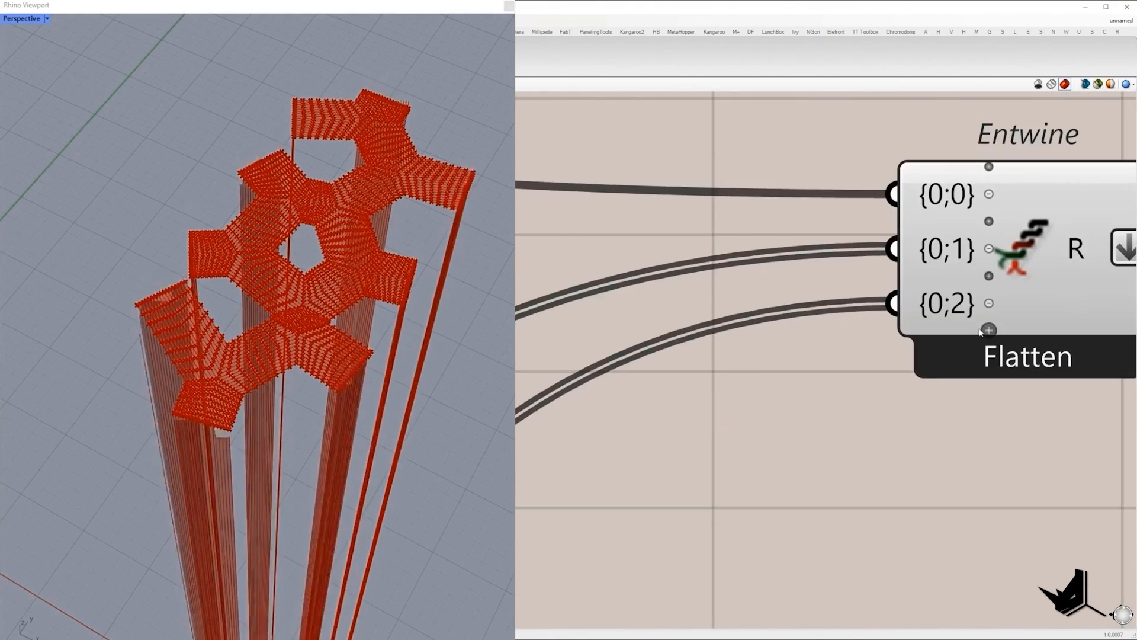
left_click(988, 325)
scroll(960, 328, "down", 2)
left_click_drag(920, 330, 622, 323)
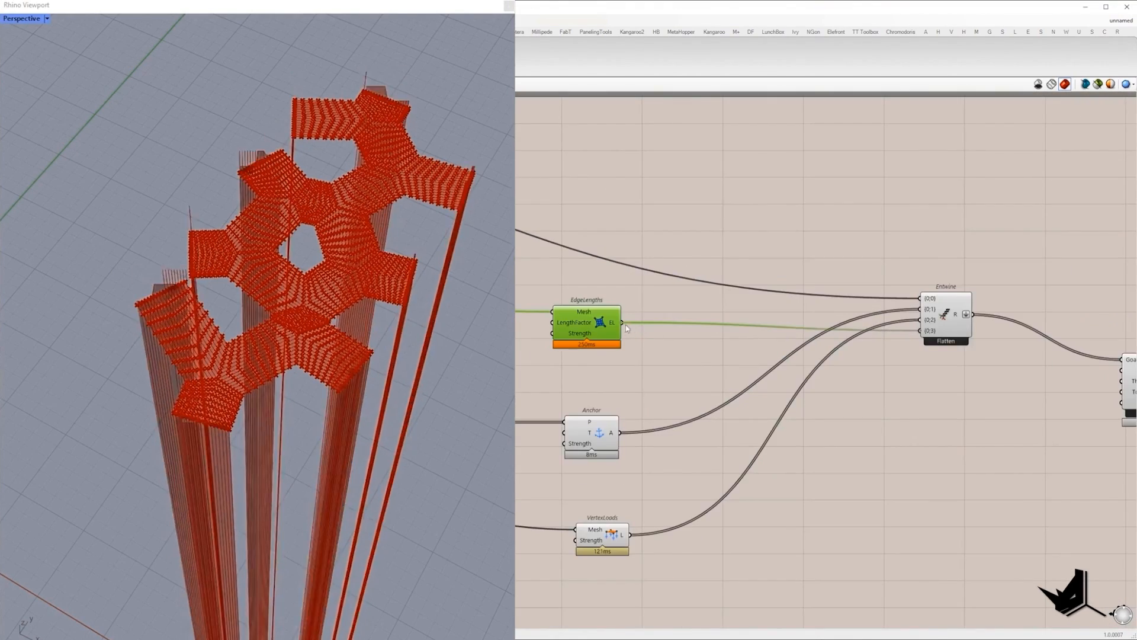
- Place a Boolean Toggle next to the Kangaroo Solver
right_click_drag(1031, 373, 840, 359)
double_click(848, 374)
type("toggle")
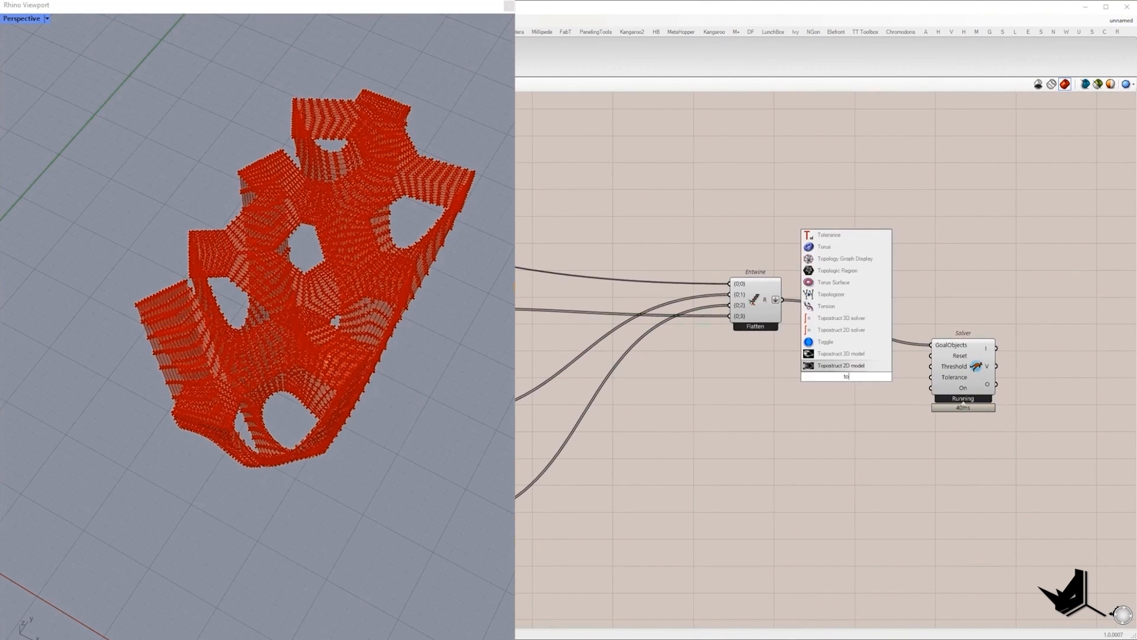
key("Return")
left_click_drag(844, 365, 845, 419)
- Add a Button wired to the Solver's Reset input, and wire the Boolean Toggle, set to True, to its On input
double_click(840, 409)
type("bu")
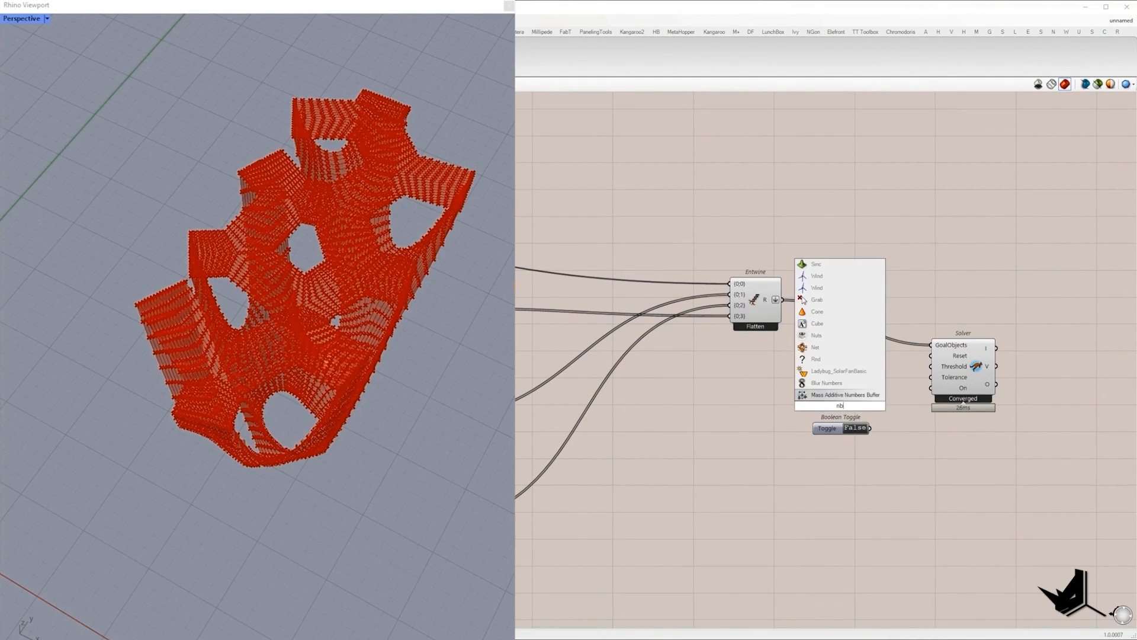
left_click(927, 365)
scroll(927, 364, "up", 2)
double_click(840, 375)
type("but")
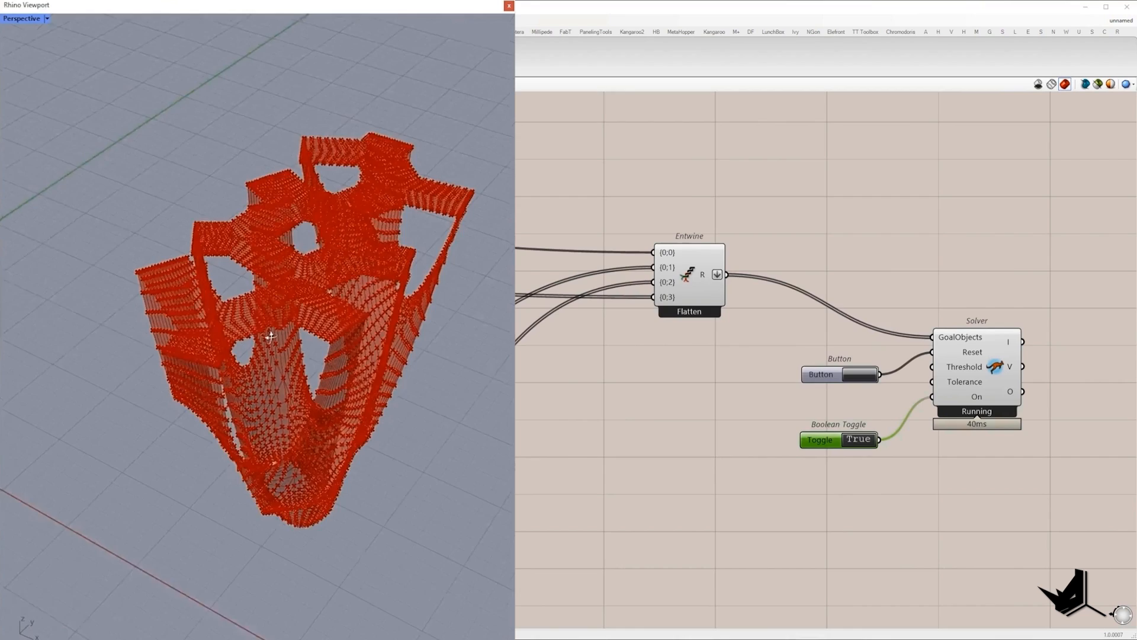
- Add a List Item fed by the Solver's O output and follow it with a Mesh parameter
right_click_drag(1104, 379, 851, 379)
double_click(852, 379)
type("item")
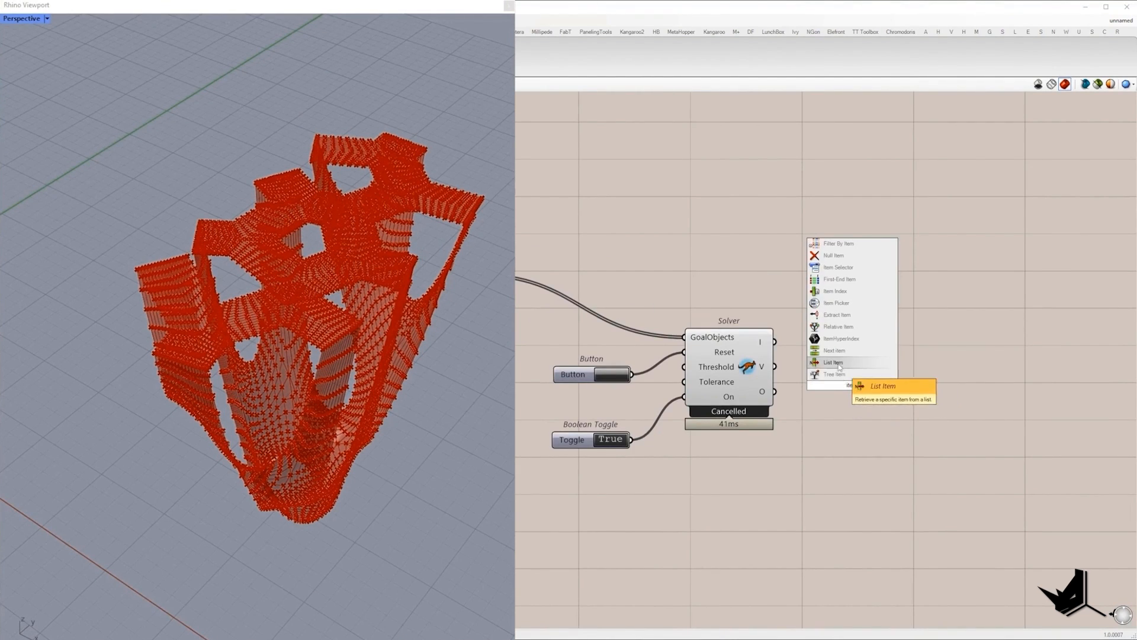
left_click(833, 362)
left_click_drag(774, 391, 874, 404)
double_click(954, 339)
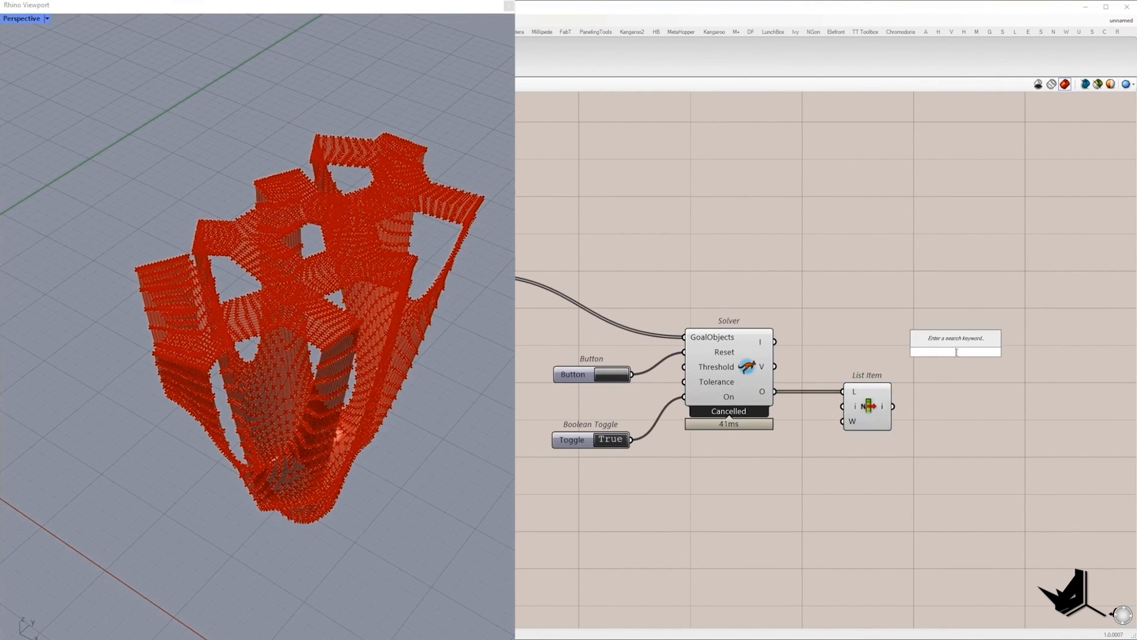
type("mesh")
left_click(933, 398)
- Hide the previews of the Solver and the components upstream of the goals, so only the solved mesh is displayed
left_click_drag(902, 470, 738, 373)
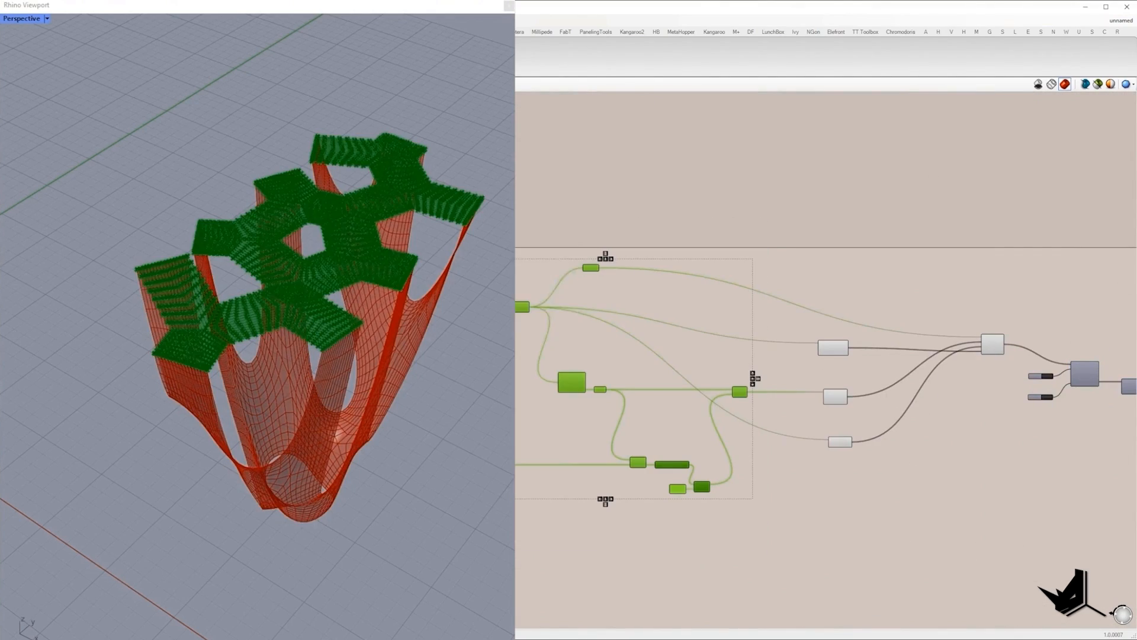
right_click_drag(266, 356, 354, 305)
scroll(806, 446, "up", 3)
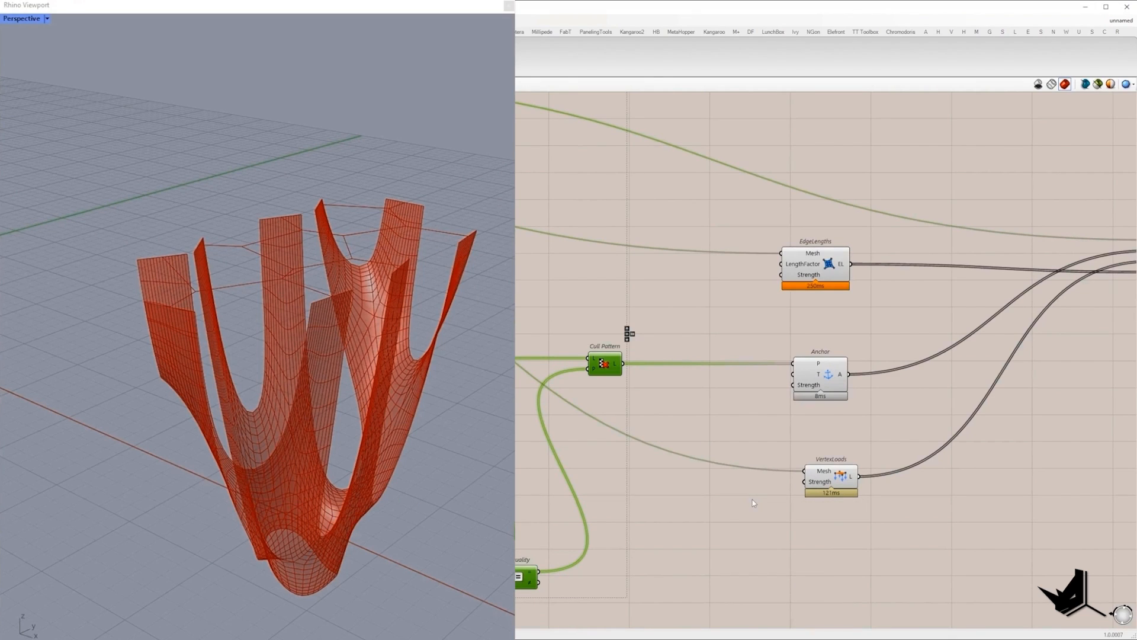
- Create a number slider ranging from 0 to 0.10000 next to the VertexLoads goal
mouse_move(820, 484)
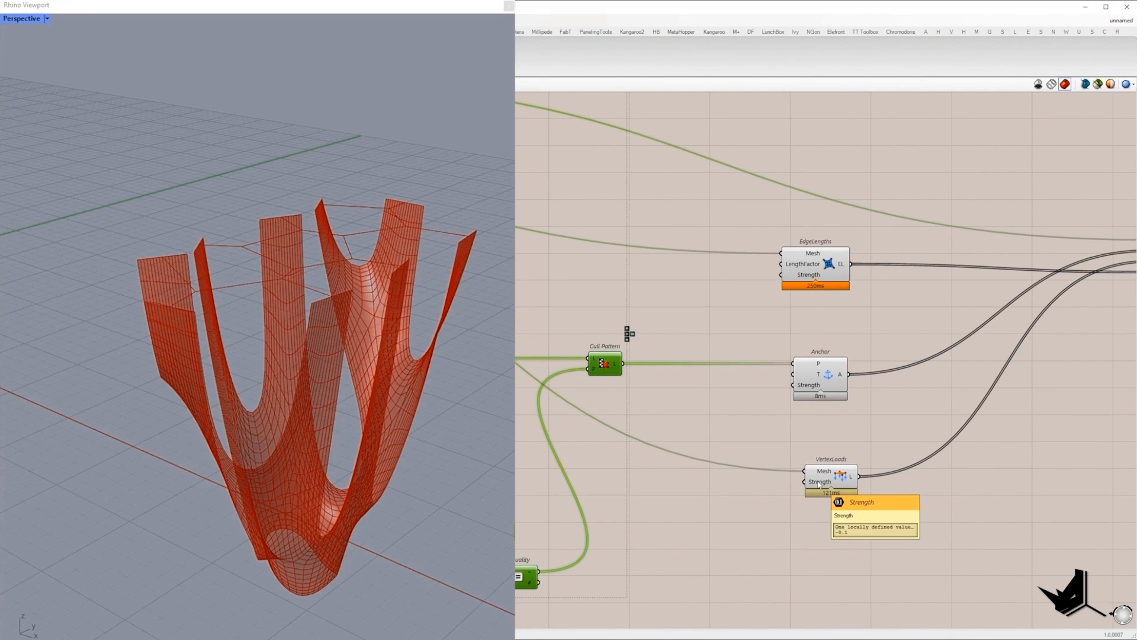
scroll(819, 484, "up", 2)
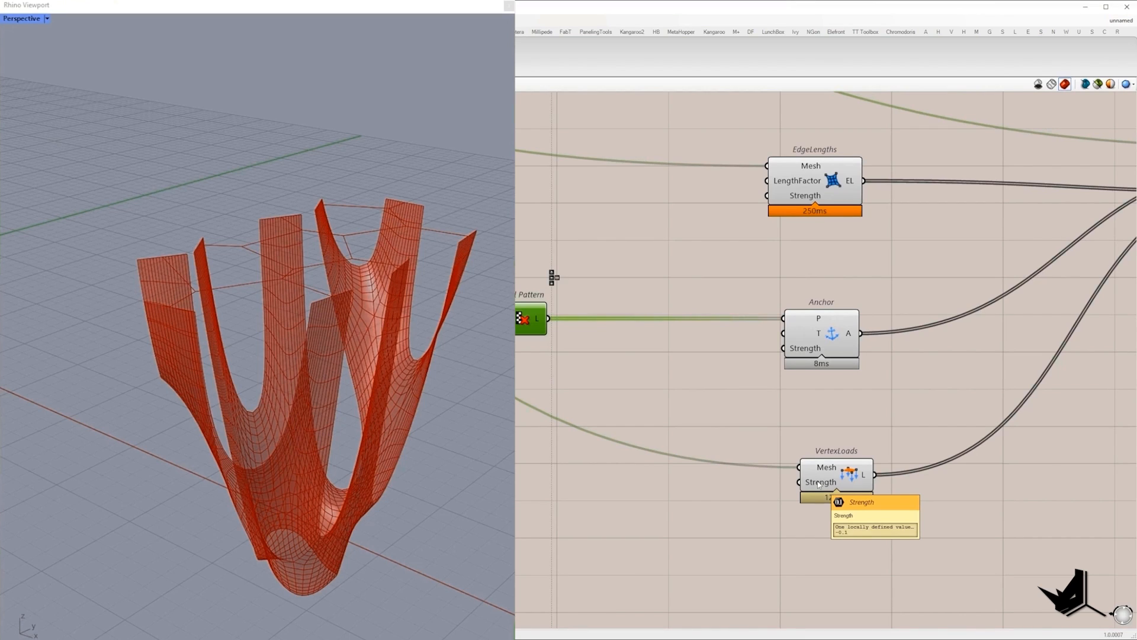
double_click(720, 494)
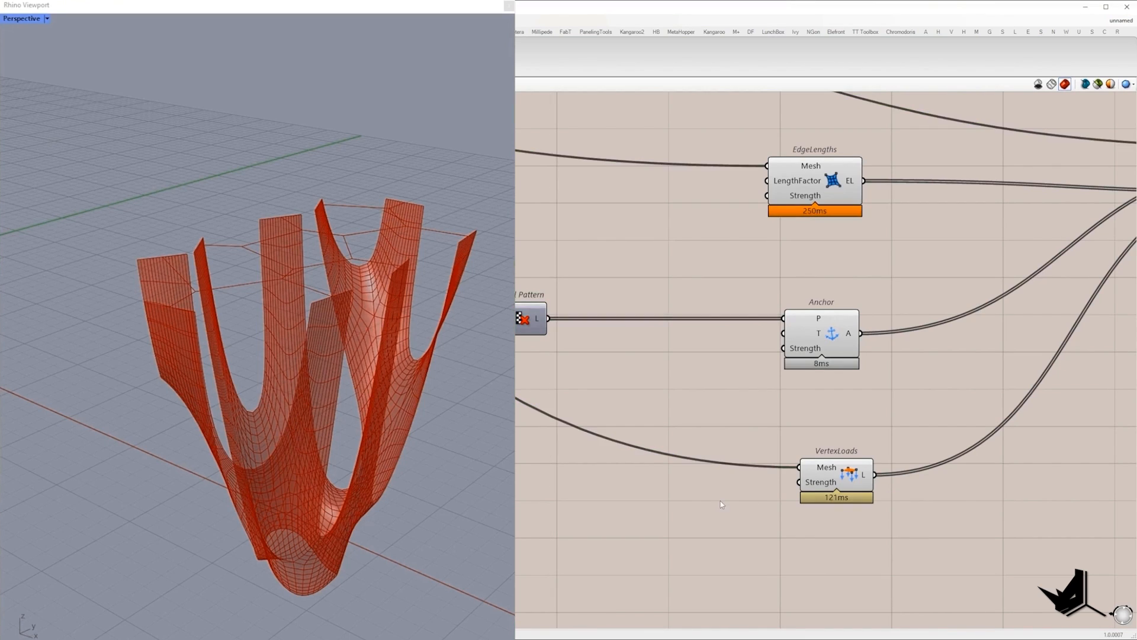
type("0<0.1000")
key("Return")
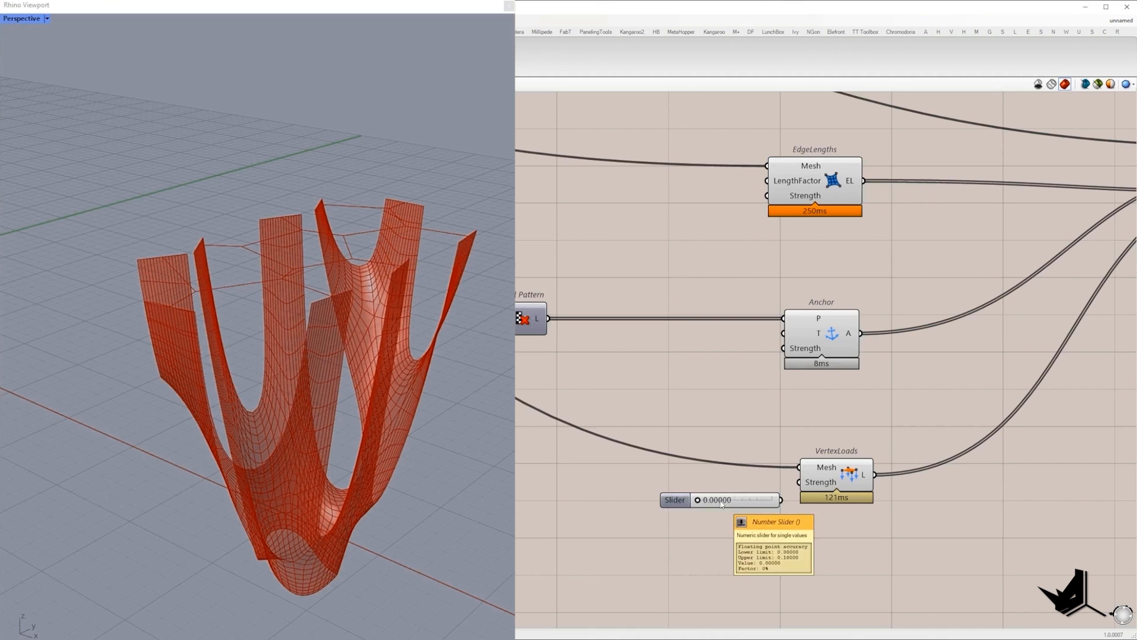
- Set the new slider to 0.06 and connect it to the Strength input of VertexLoads
double_click(743, 501)
type("0.")
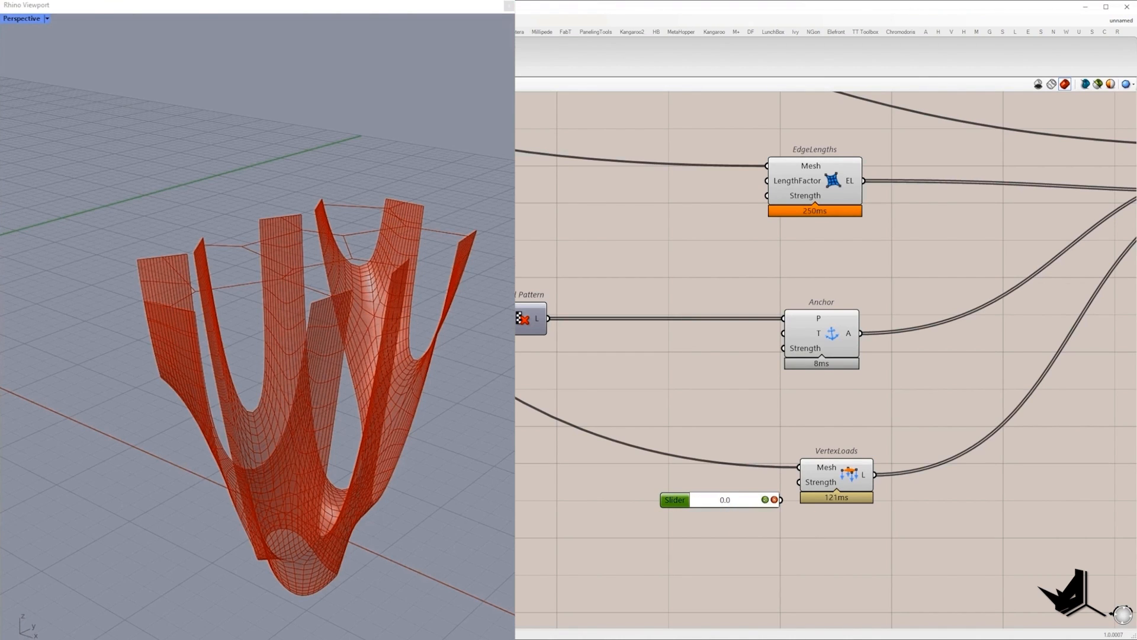
type("06")
key("Return")
right_click_drag(273, 320, 219, 403)
scroll(670, 401, "down", 2)
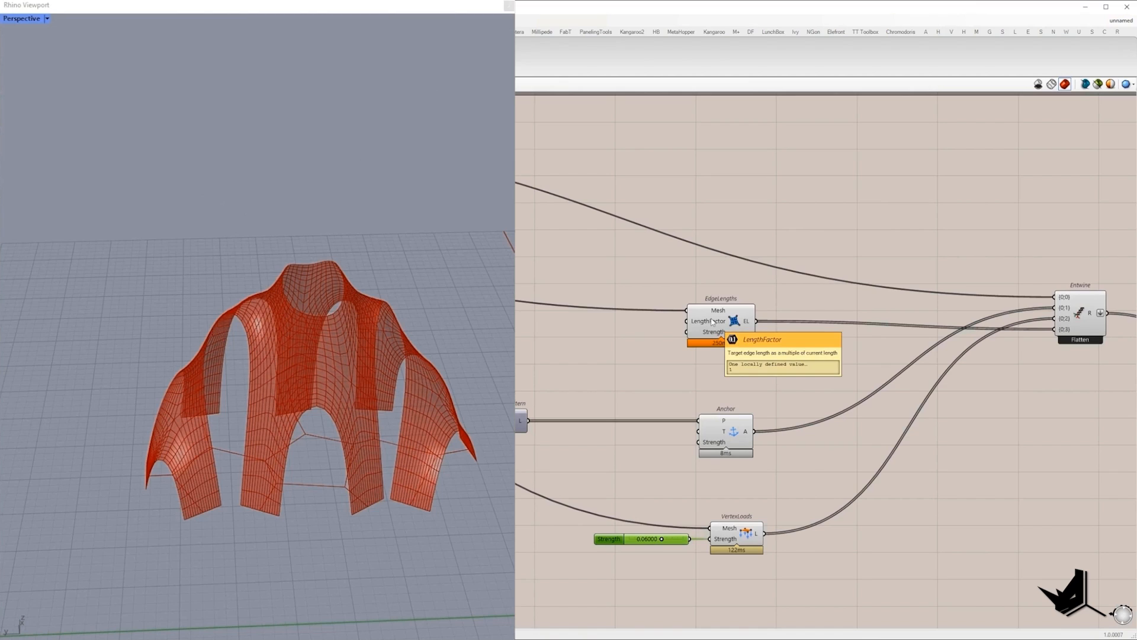
- Create a number slider ranging from 0 to 1 with three decimals beside the EdgeLengths goal
double_click(618, 337)
type("0")
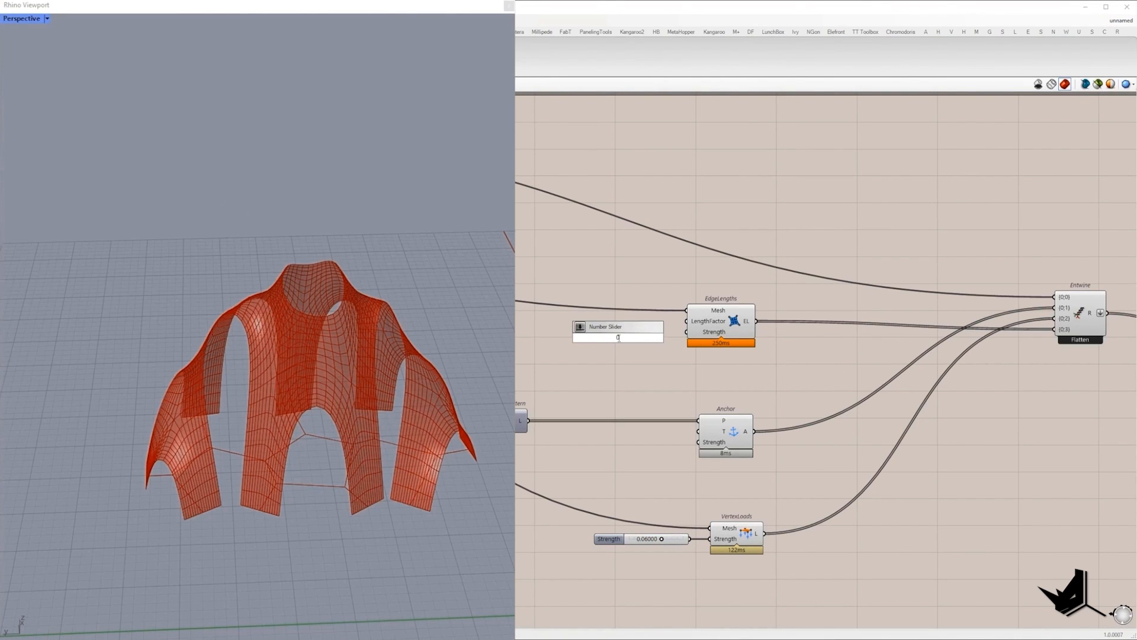
type("<1.00")
key("Return")
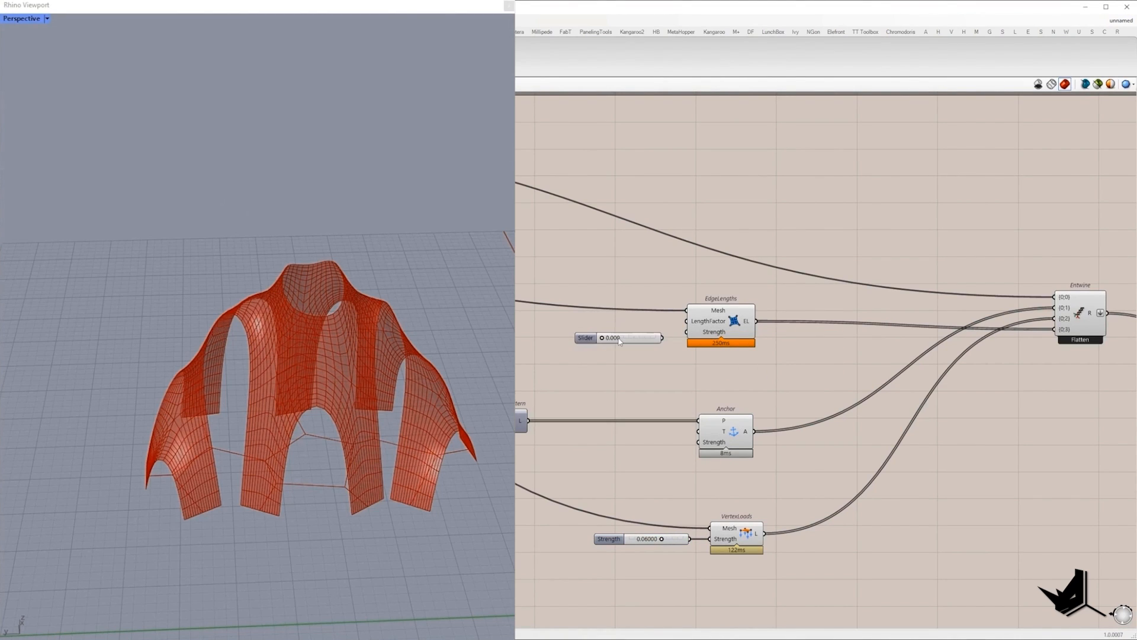
- Set the slider beside EdgeLengths to 0.1 and connect it to the LengthFactor input
double_click(618, 338)
type("0.1")
left_click(646, 337)
left_click_drag(687, 321, 663, 338)
left_click_drag(584, 340, 575, 329)
- Examine the EdgeLengths Strength input and the mesh edges along the openings of the relaxed shell
scroll(574, 333, "up", 3)
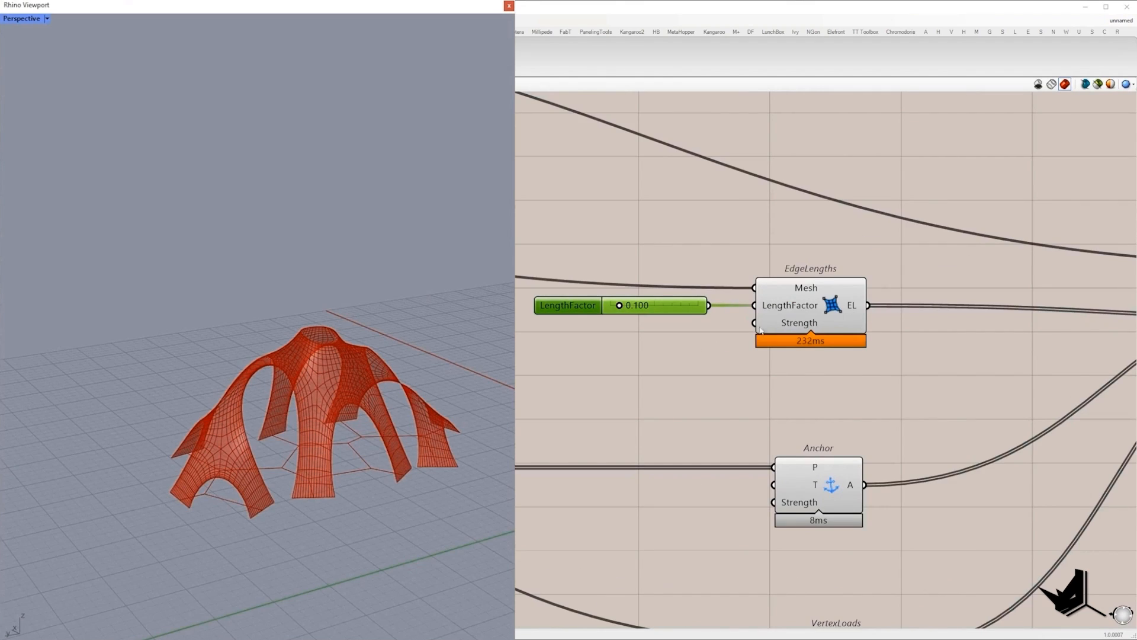
mouse_move(783, 327)
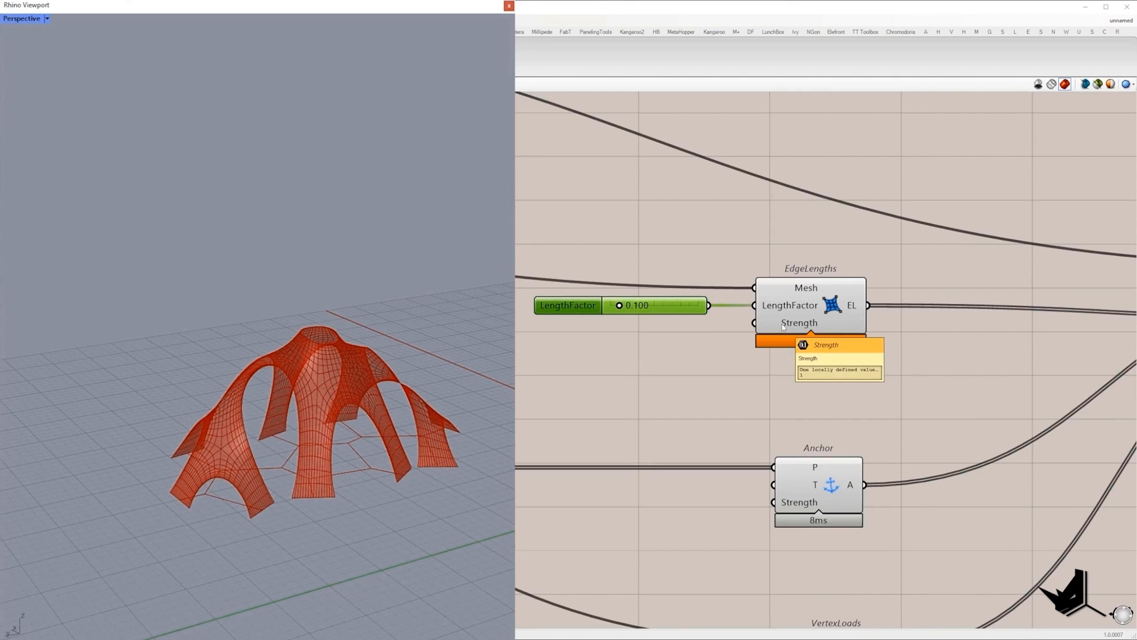
right_click_drag(328, 367, 340, 427)
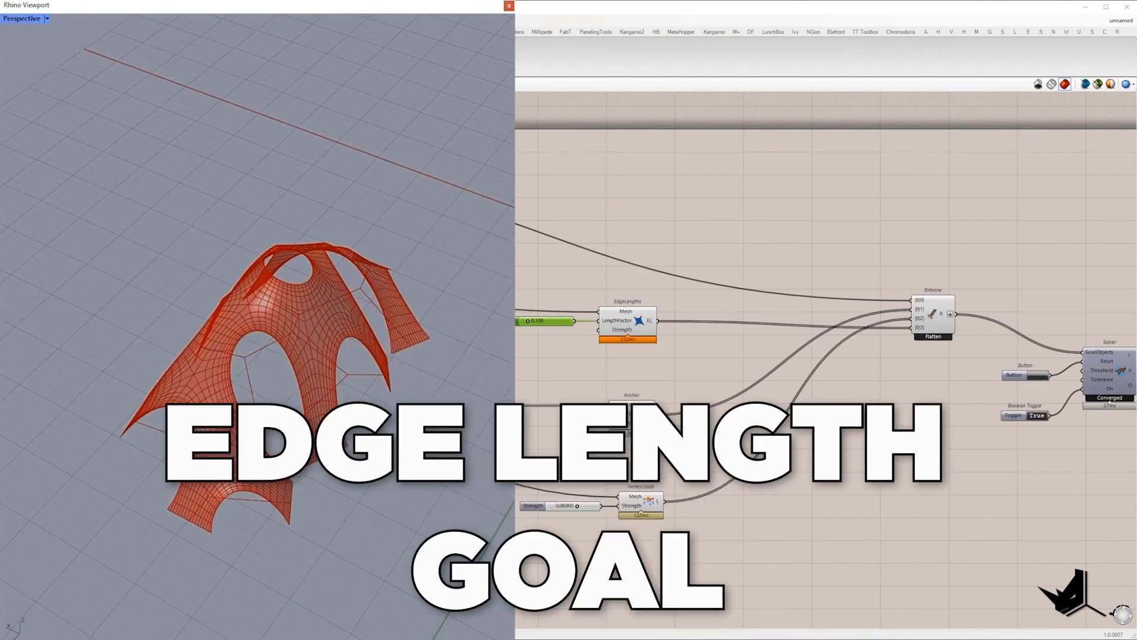
scroll(261, 361, "up", 5)
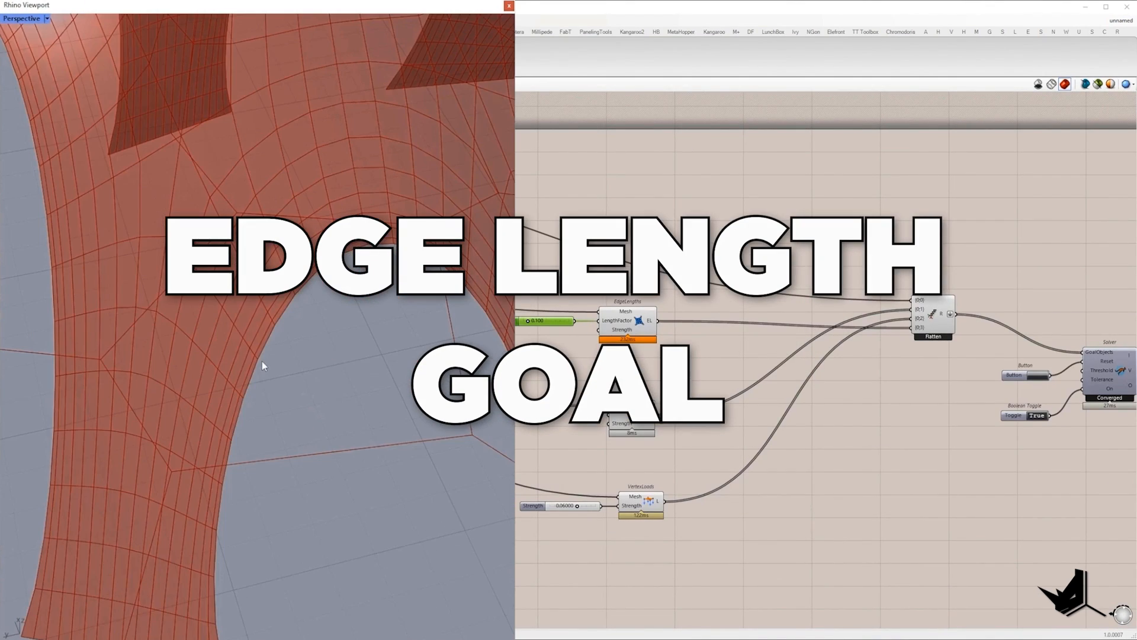
scroll(262, 360, "up", 8)
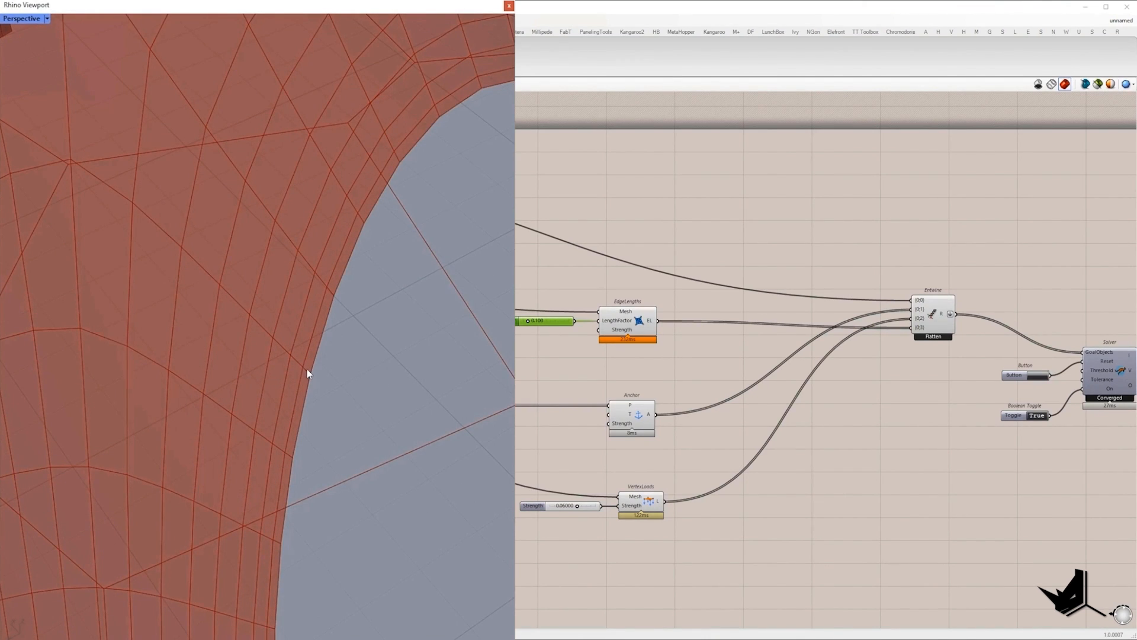
scroll(304, 367, "down", 3)
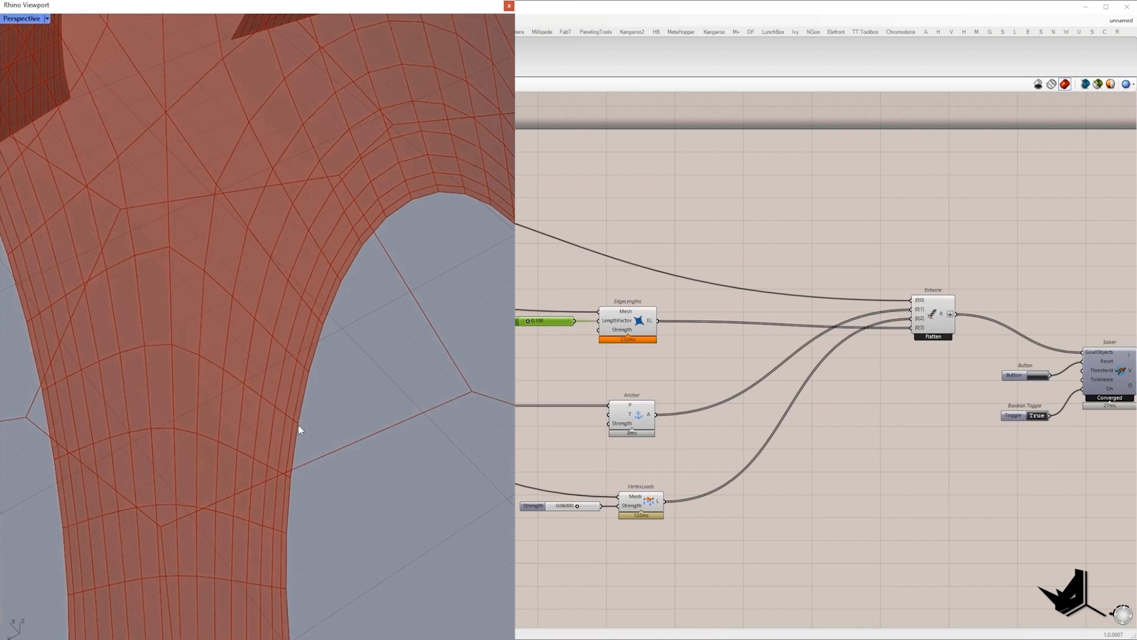
scroll(298, 430, "down", 8)
scroll(298, 430, "up", 5)
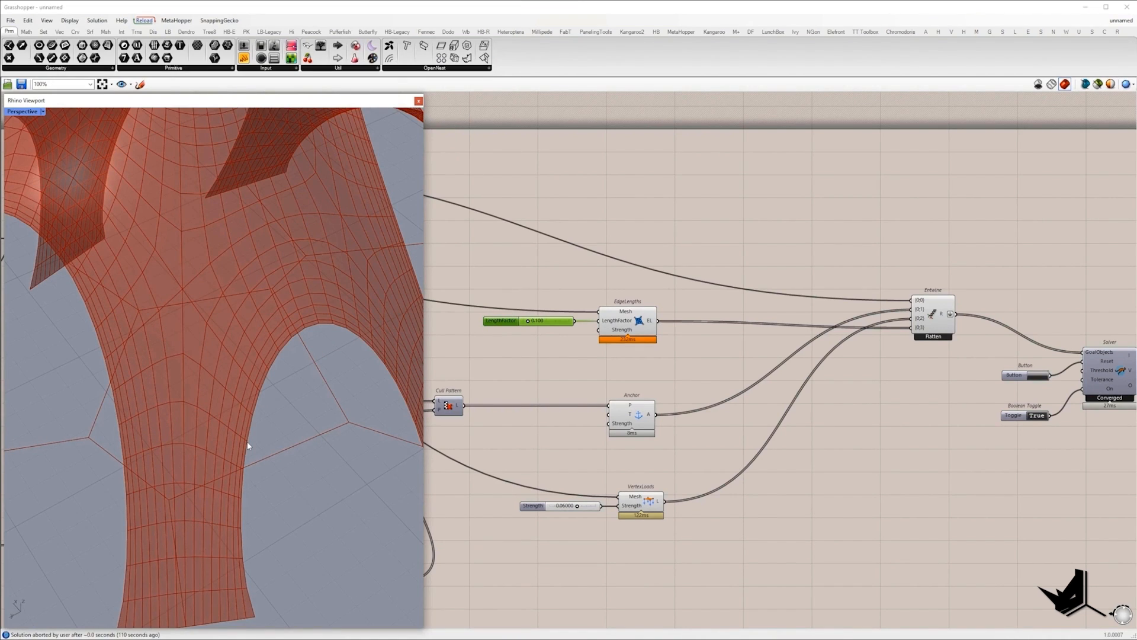
scroll(240, 471, "down", 8)
scroll(330, 399, "up", 8)
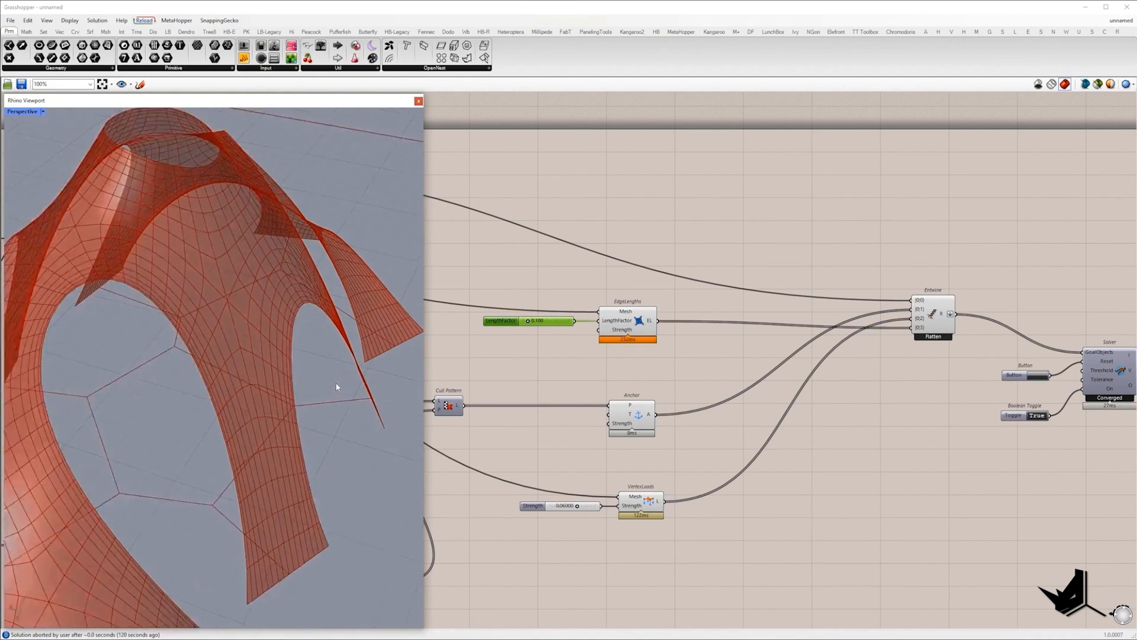
scroll(247, 410, "up", 4)
scroll(259, 418, "up", 3)
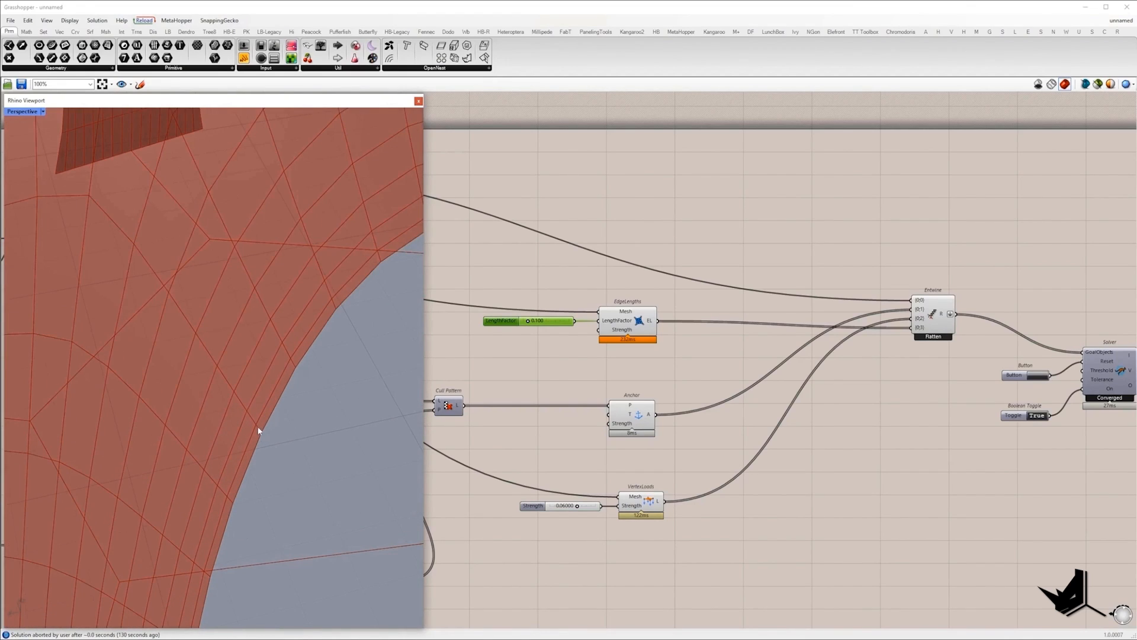
scroll(261, 432, "up", 2)
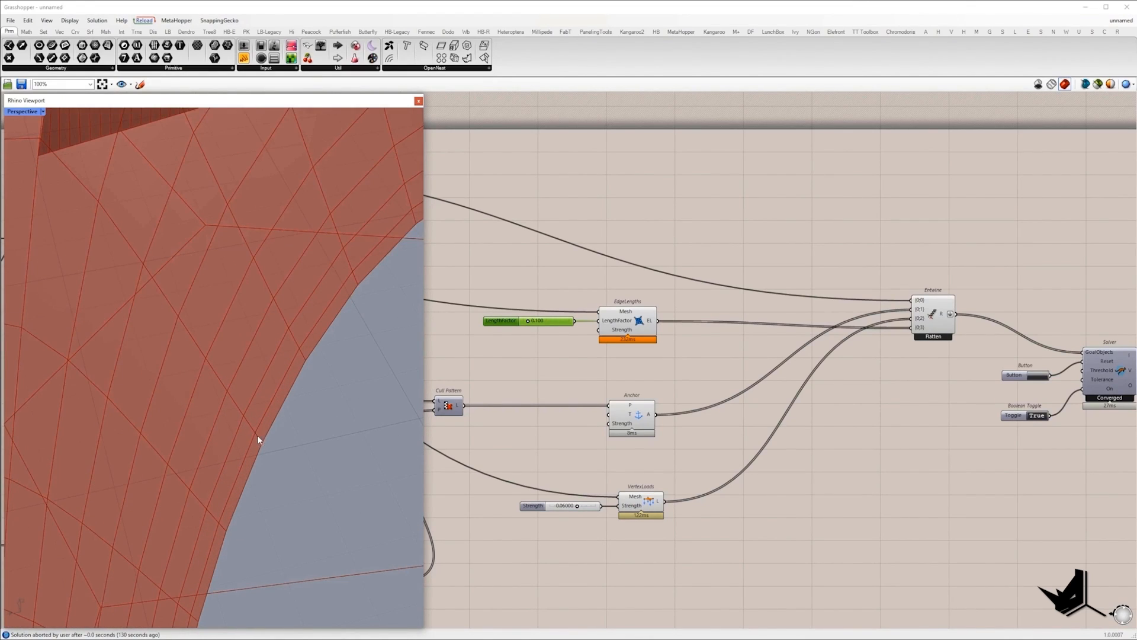
scroll(257, 437, "down", 6)
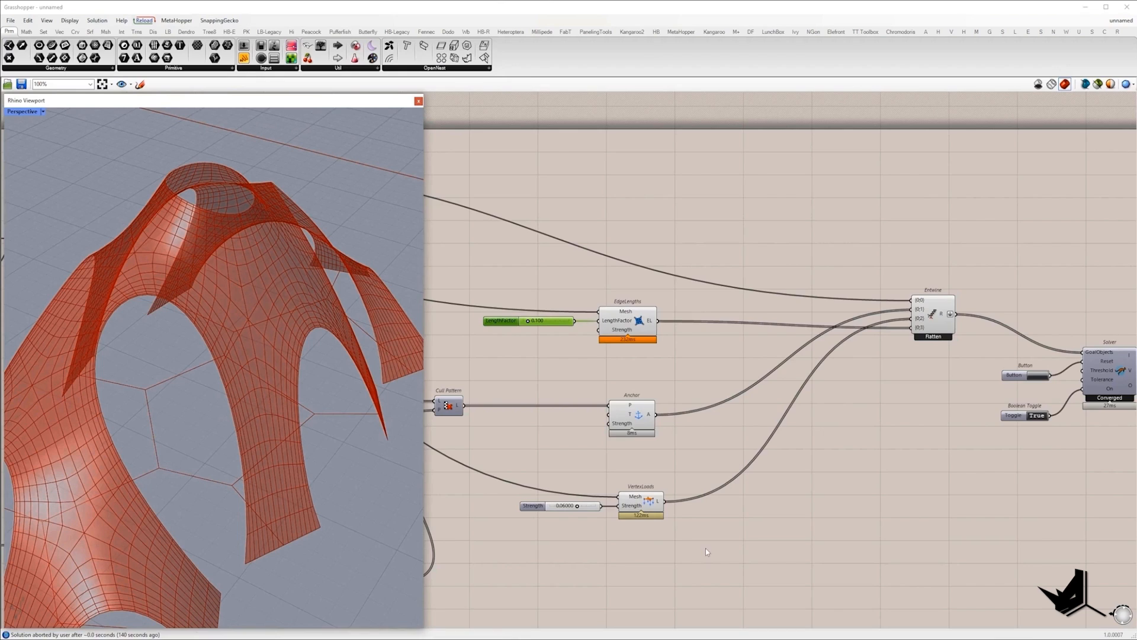
- Add a Kangaroo Length(Line) goal below the VertexLoads goal
right_click_drag(640, 571, 694, 476)
double_click(694, 477)
type("length")
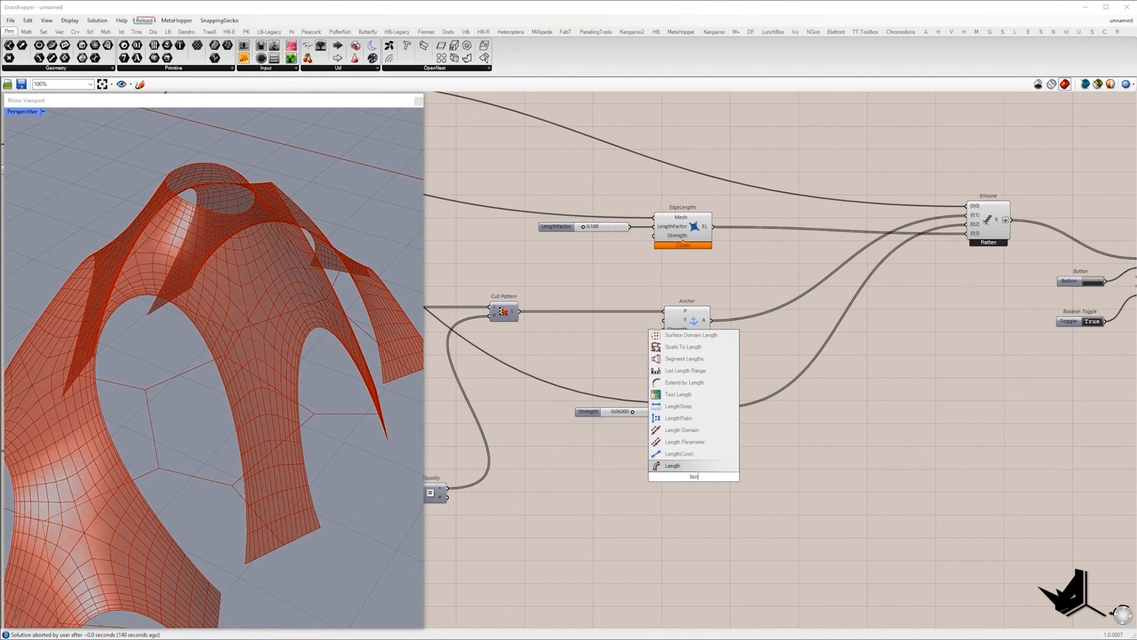
key("Return")
right_click_drag(615, 438, 809, 484)
scroll(809, 484, "down", 2)
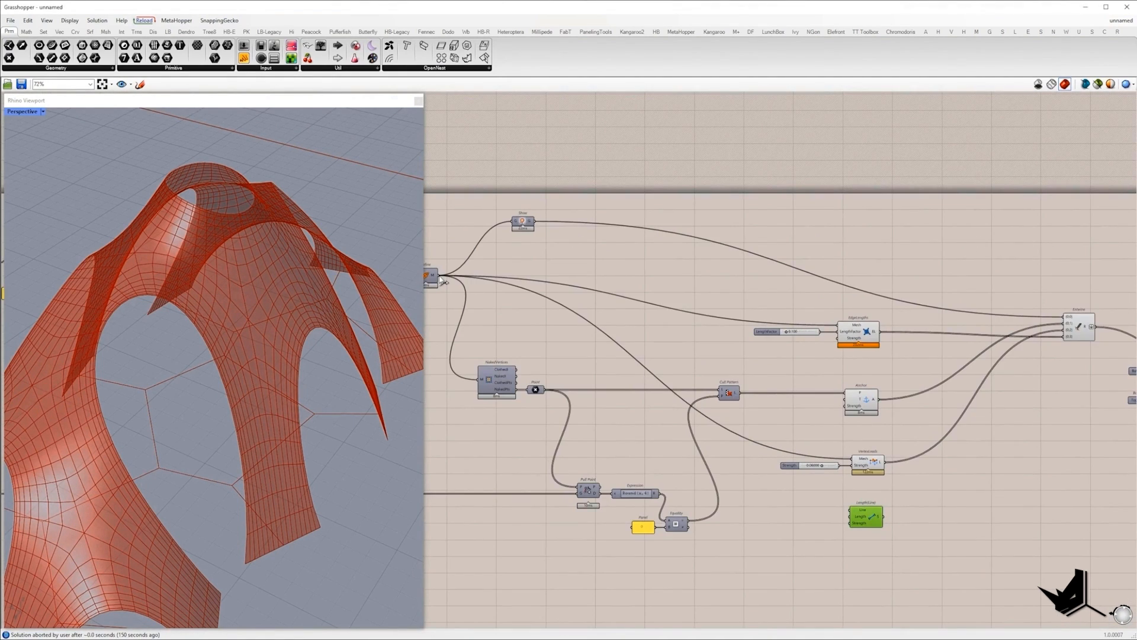
- Add a Mesh Edges component in front of the Length(Line) goal and feed it the upstream mesh
double_click(786, 508)
type("mesh ed")
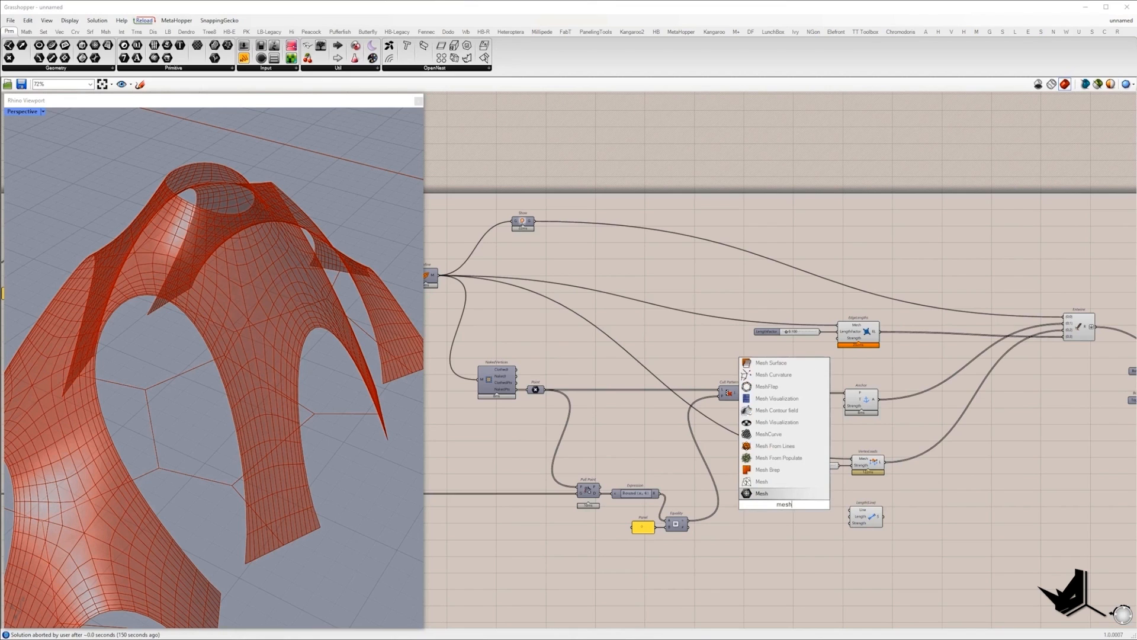
left_click(768, 457)
scroll(826, 495, "up", 3)
- Add a Merge component and connect the E1 and E2 outputs of Mesh Edges to D1 and D2
double_click(815, 521)
type("mer")
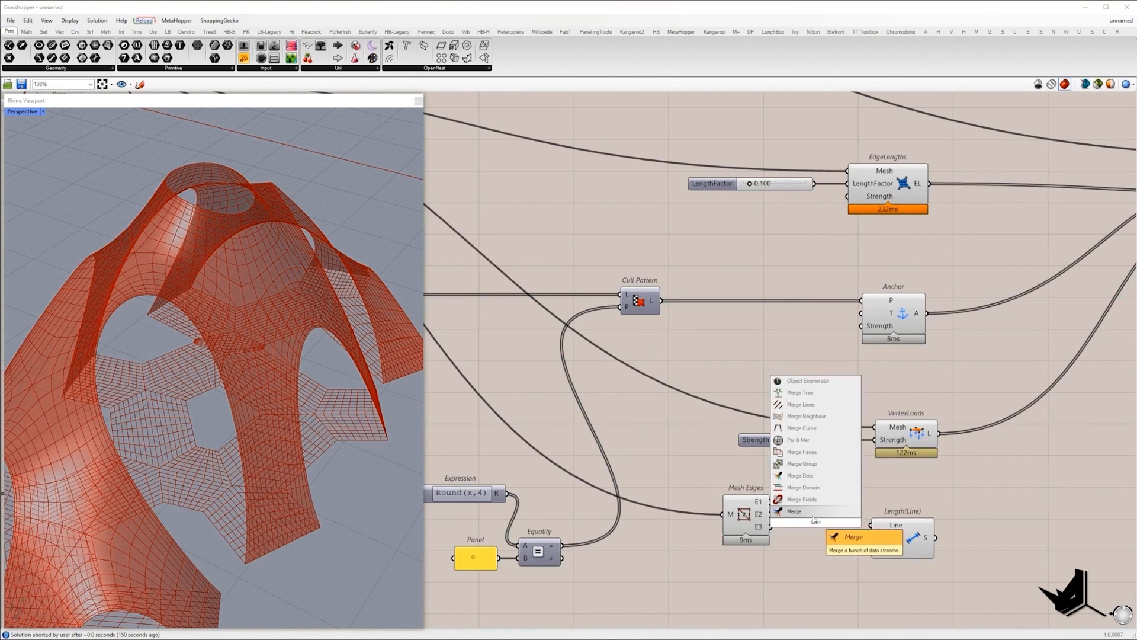
key("Return")
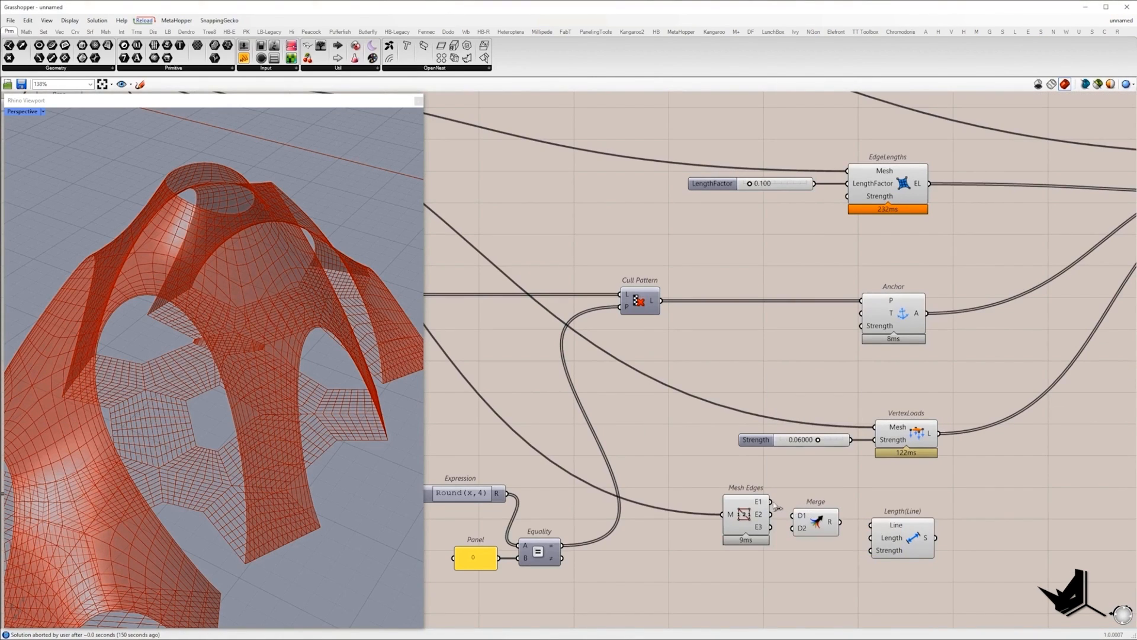
left_click_drag(772, 502, 821, 514)
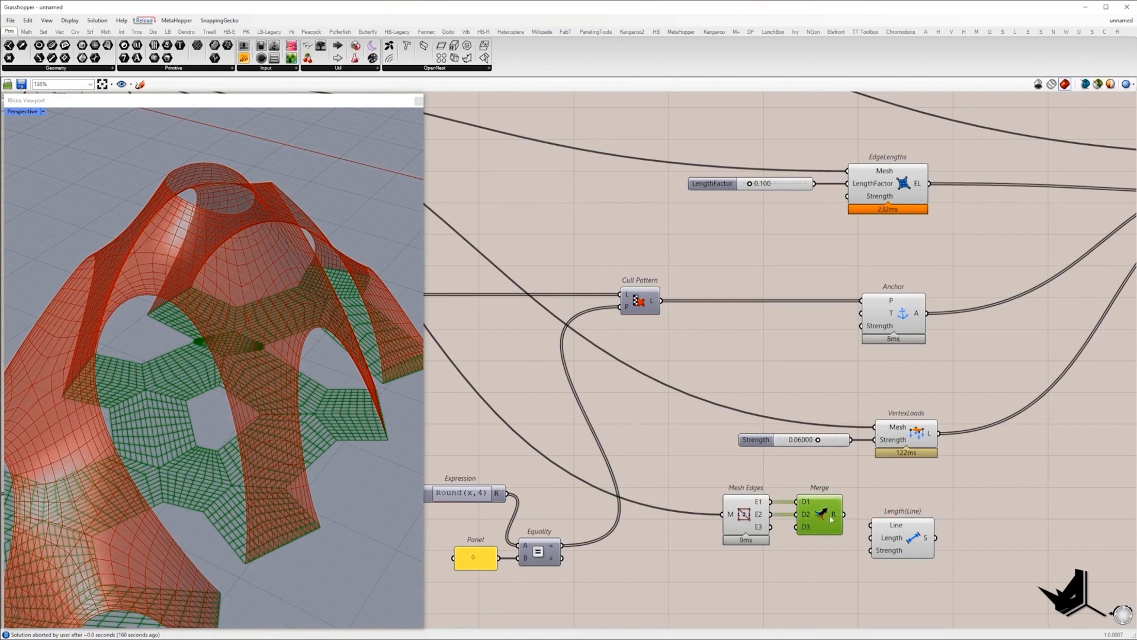
- Connect the Merge result to the Line input of Length(Line) and feed its Length input from a slider set to 0.5
right_click_drag(841, 516, 769, 500)
left_click_drag(771, 498, 864, 507)
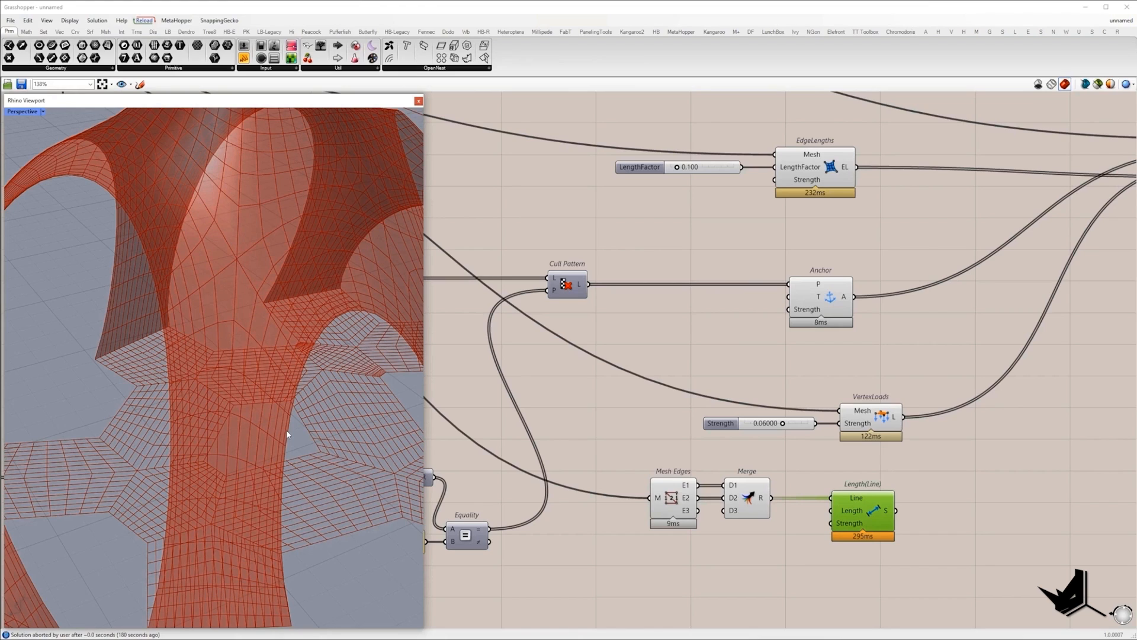
left_click_drag(787, 554, 630, 485)
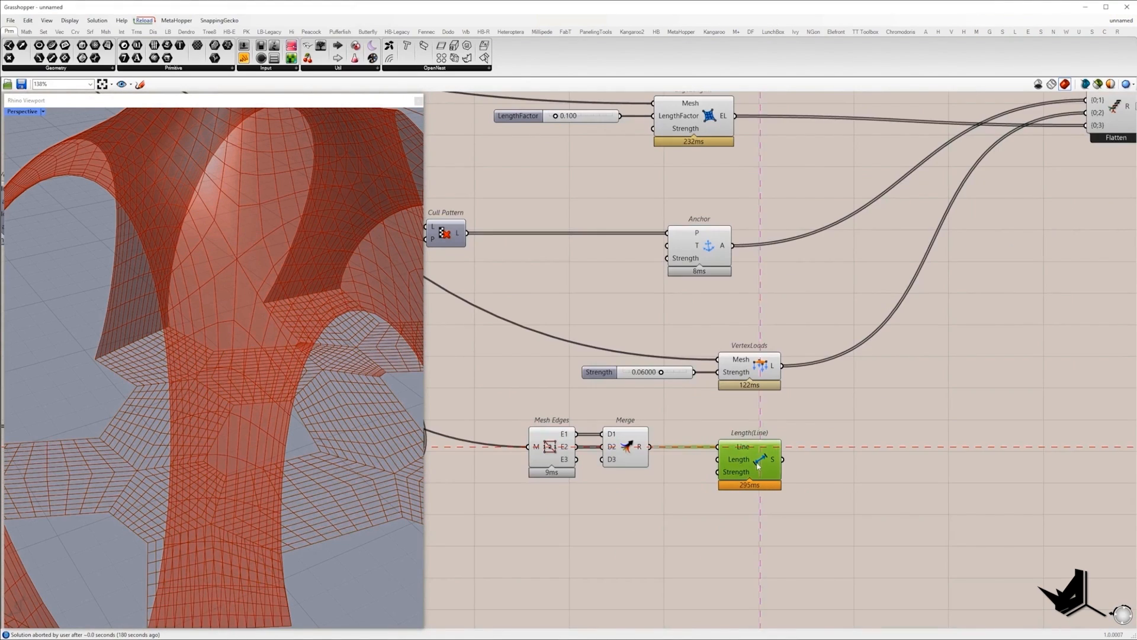
left_click_drag(274, 57, 701, 507)
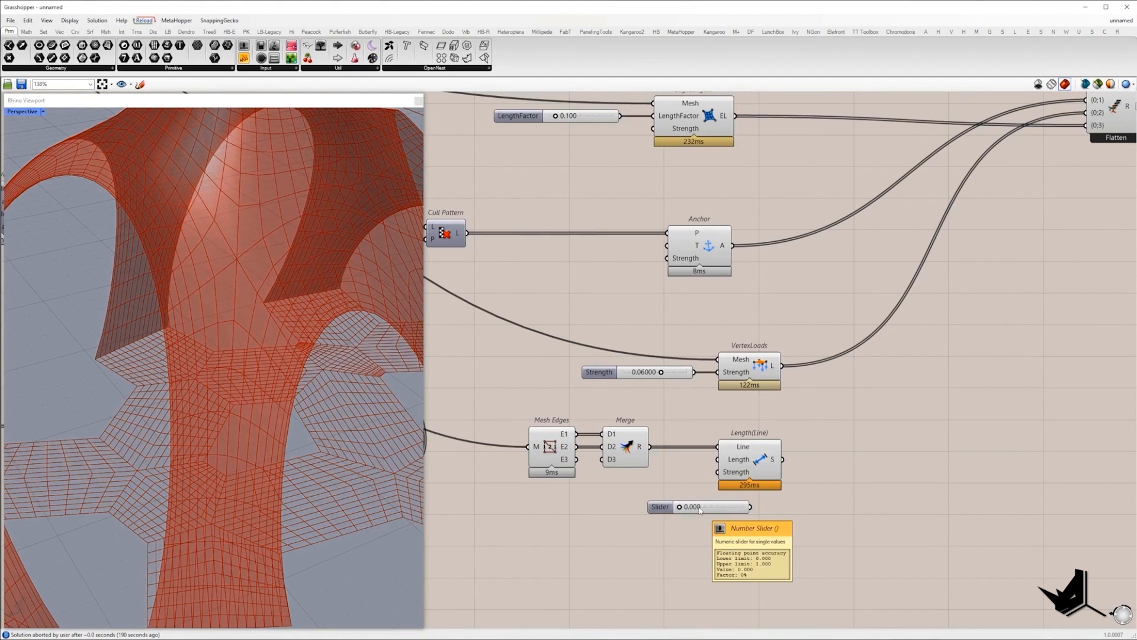
double_click(700, 510)
type("0.5")
left_click(737, 507)
left_click_drag(718, 460, 673, 510)
- Add a slider ranging from 0 to 10, set it to 1, and connect it to the Strength input of Length(Line)
double_click(711, 554)
type("0")
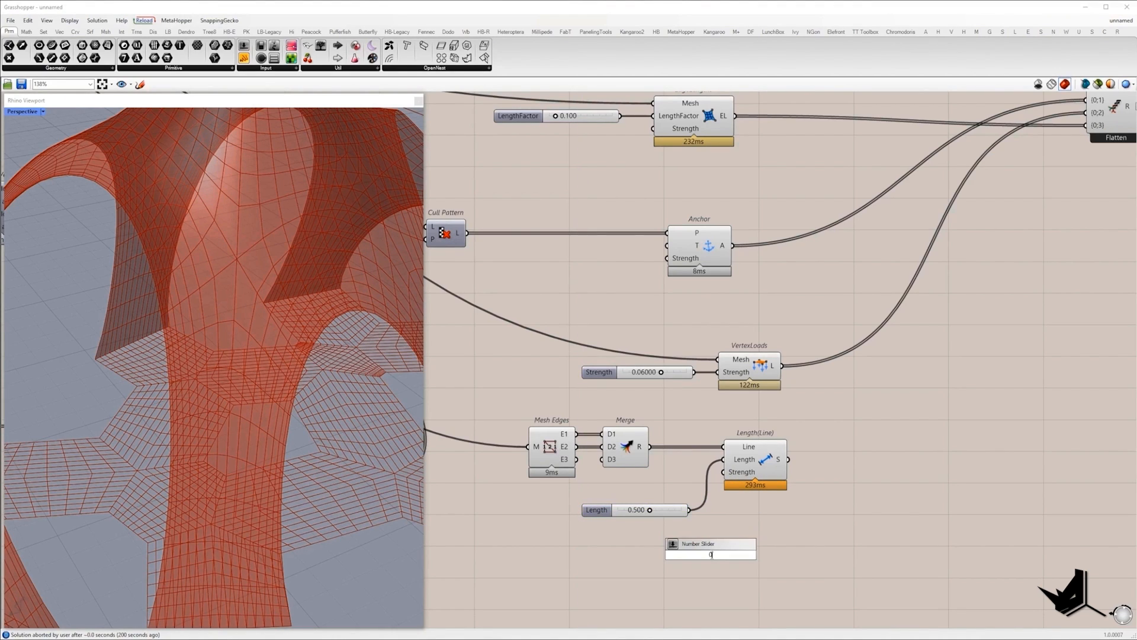
type("<10")
key("Return")
double_click(710, 554)
type("1")
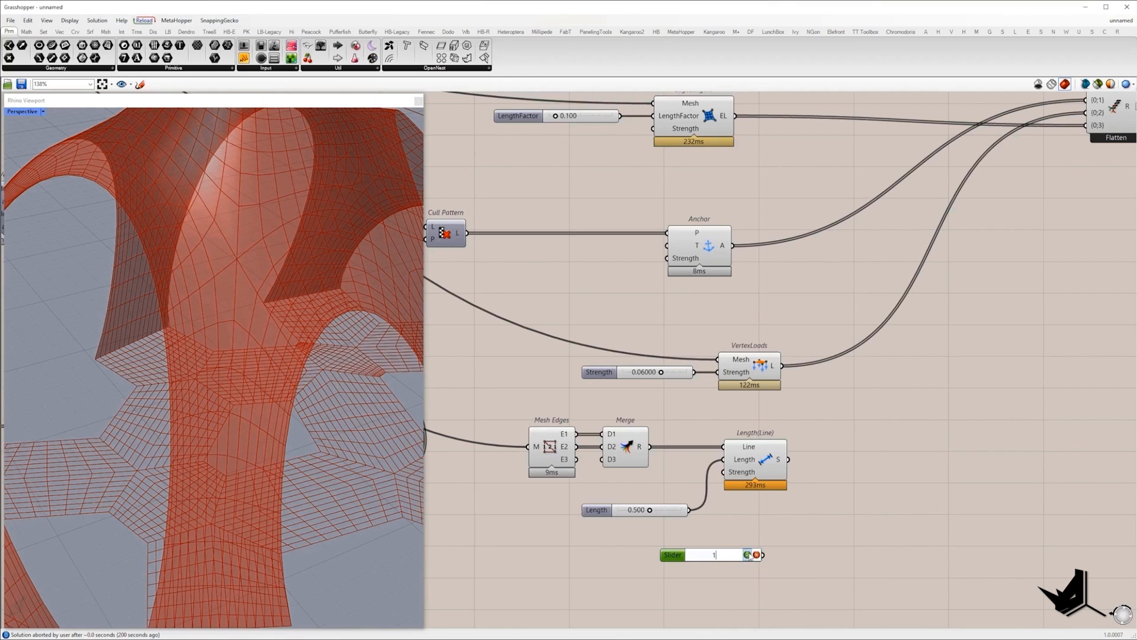
key("Return")
left_click_drag(673, 554, 602, 540)
left_click_drag(704, 539, 782, 450)
- Add a fifth input to the Entwine component and connect the Length(Line) goal output to it
scroll(758, 465, "down", 2)
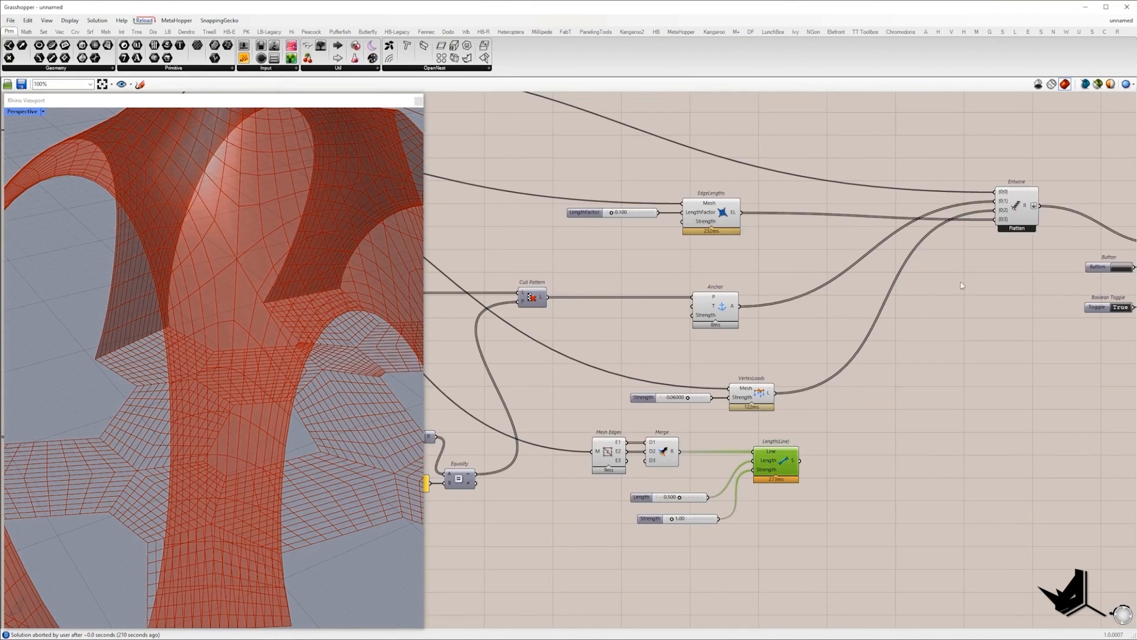
scroll(233, 424, "down", 5)
scroll(264, 451, "up", 5)
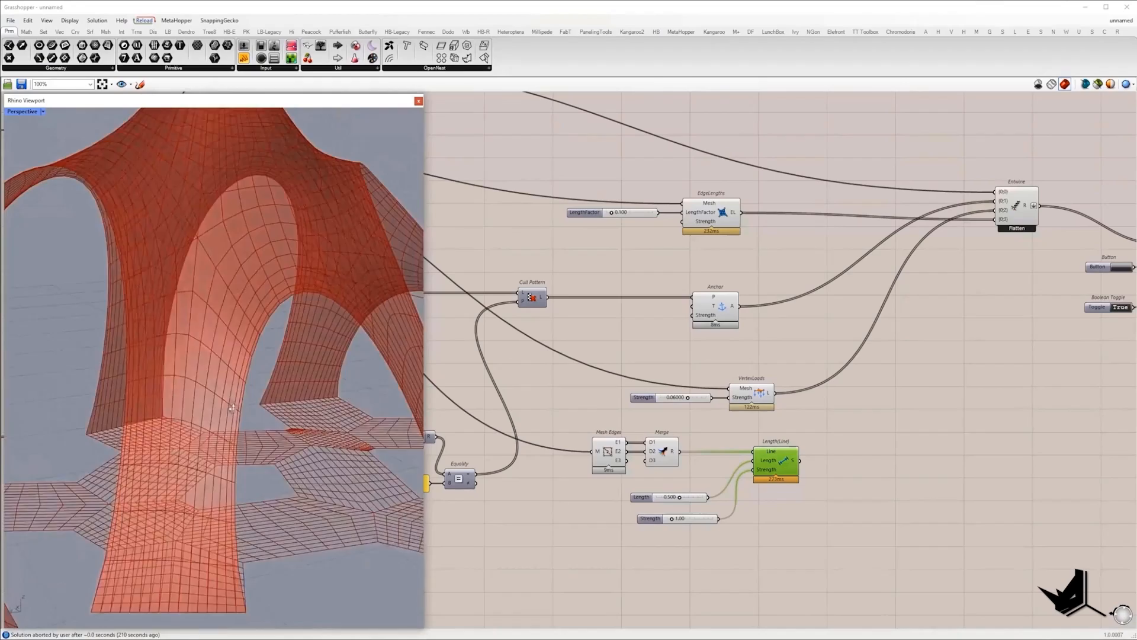
scroll(254, 454, "up", 4)
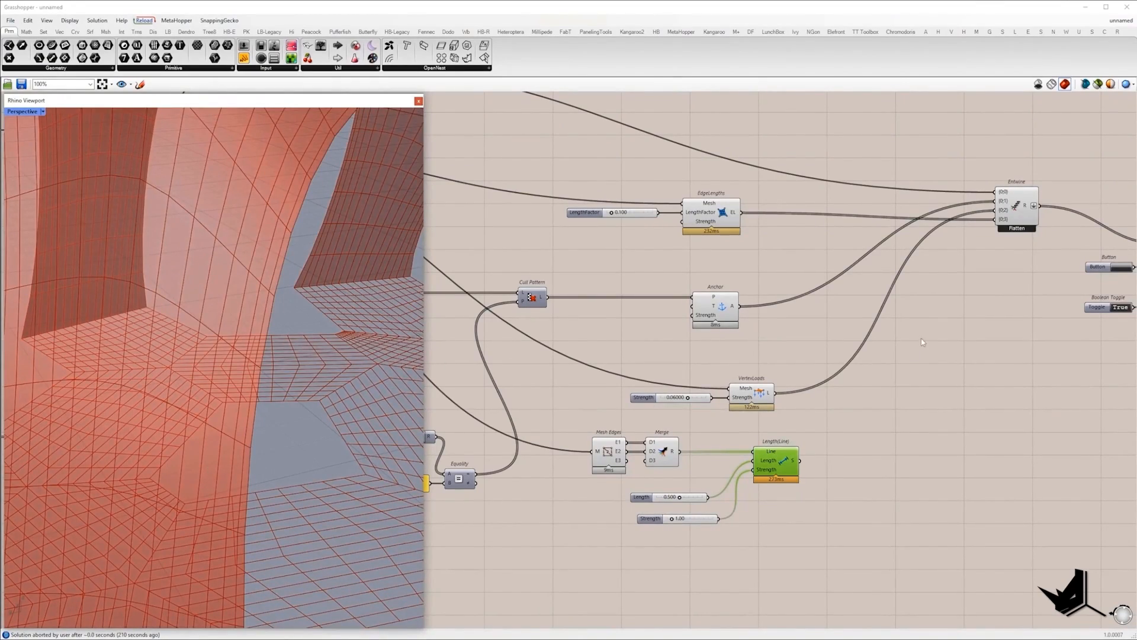
scroll(1040, 205, "up", 10)
left_click(878, 305)
scroll(778, 330, "down", 11)
left_click_drag(781, 327, 615, 528)
scroll(248, 449, "down", 5)
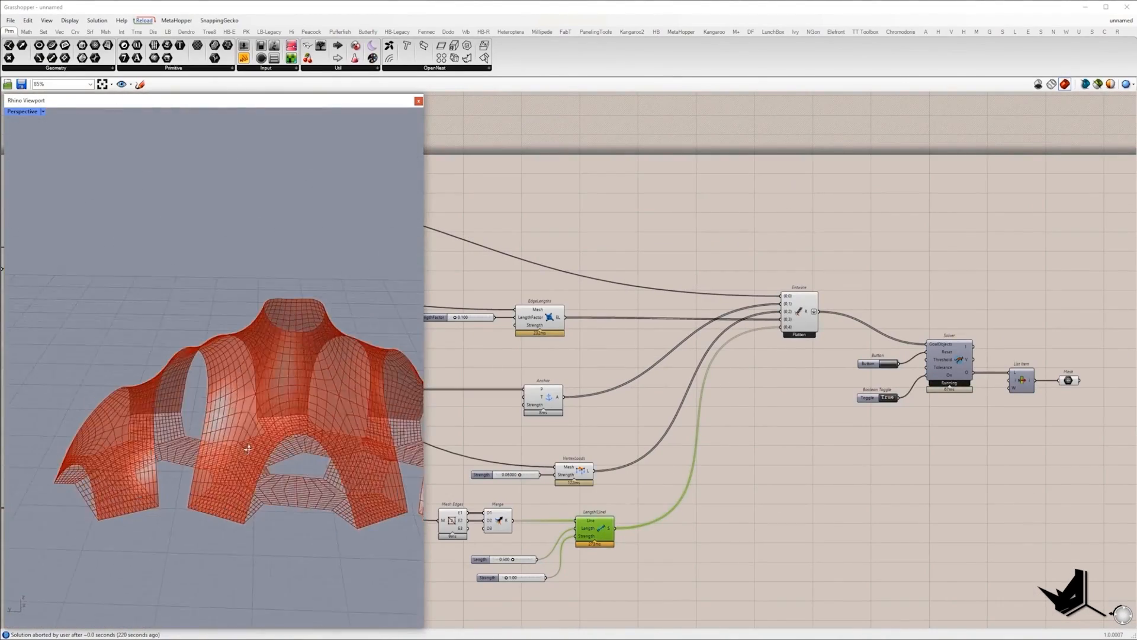
- Turn off the preview of the goal components, their sliders, Mesh Edges and Merge
scroll(726, 426, "down", 3)
scroll(247, 449, "up", 5)
left_click_drag(702, 582, 520, 257)
right_click(536, 199)
left_click(569, 234)
- Examine the relaxed shell's mesh around its legs and openings from several angles
scroll(301, 421, "up", 5)
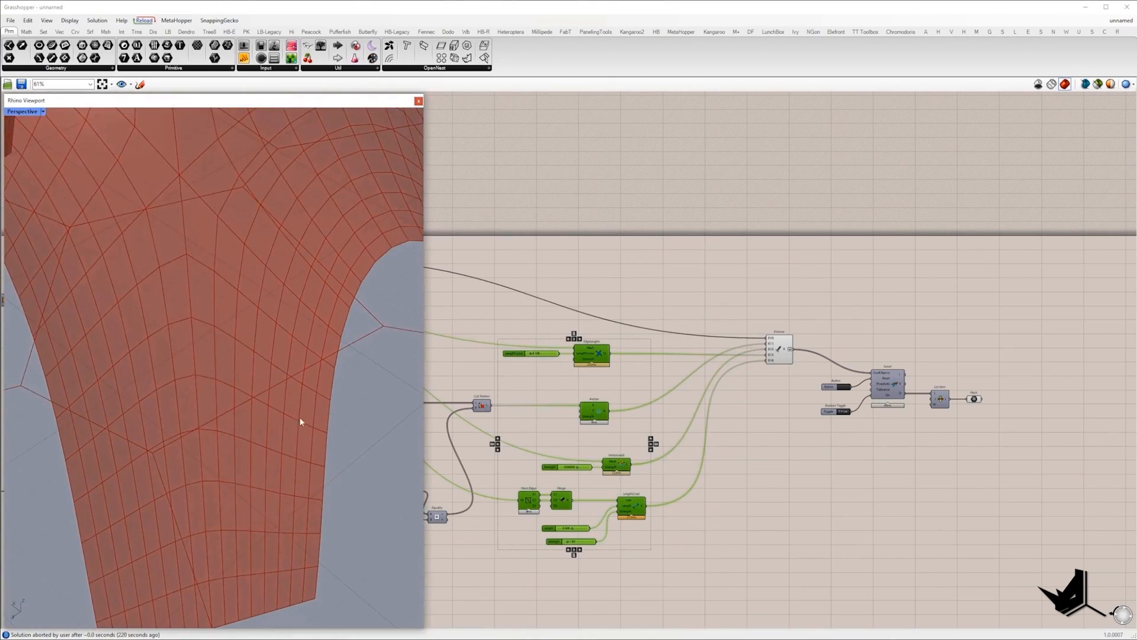
scroll(300, 422, "down", 5)
right_click_drag(300, 421, 279, 450)
scroll(972, 394, "up", 3)
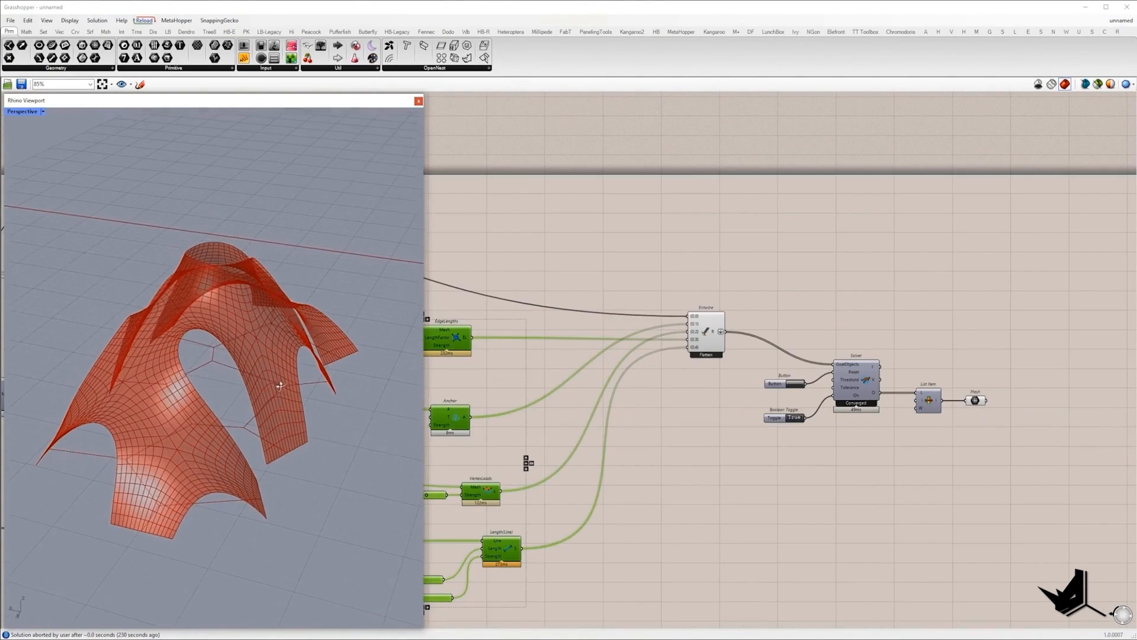
right_click_drag(279, 386, 308, 323)
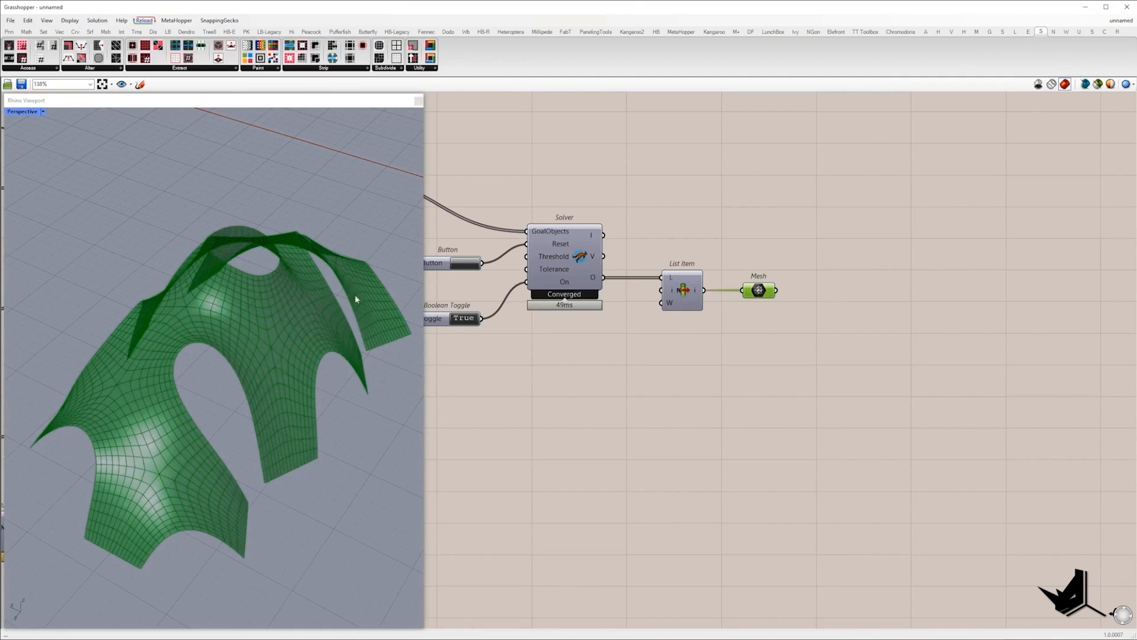
right_click_drag(354, 294, 271, 271)
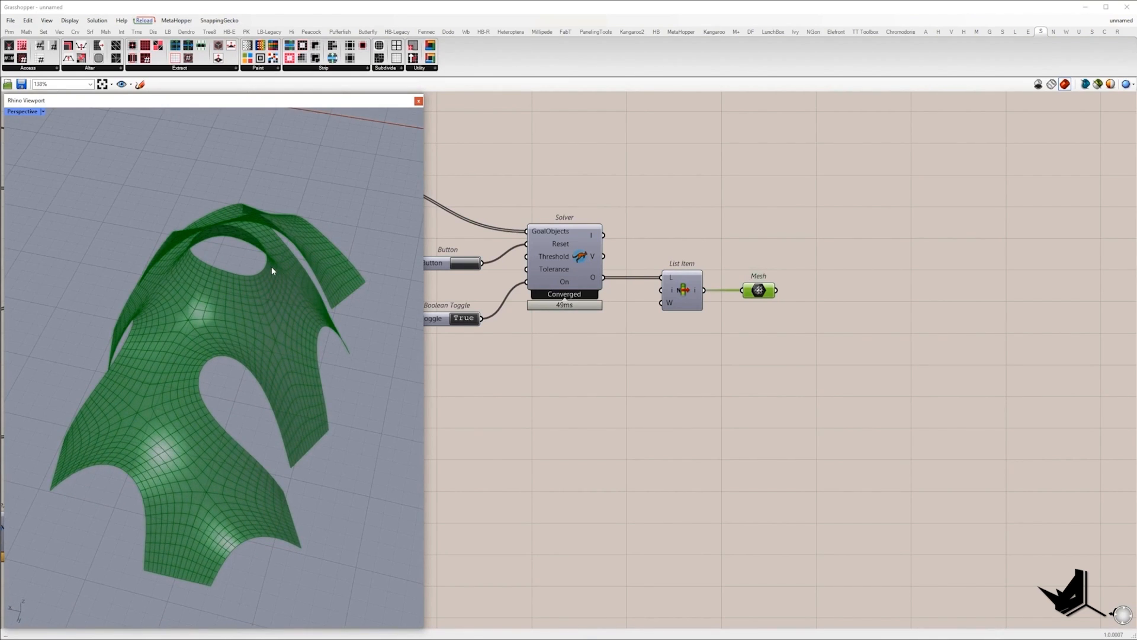
left_click(548, 379)
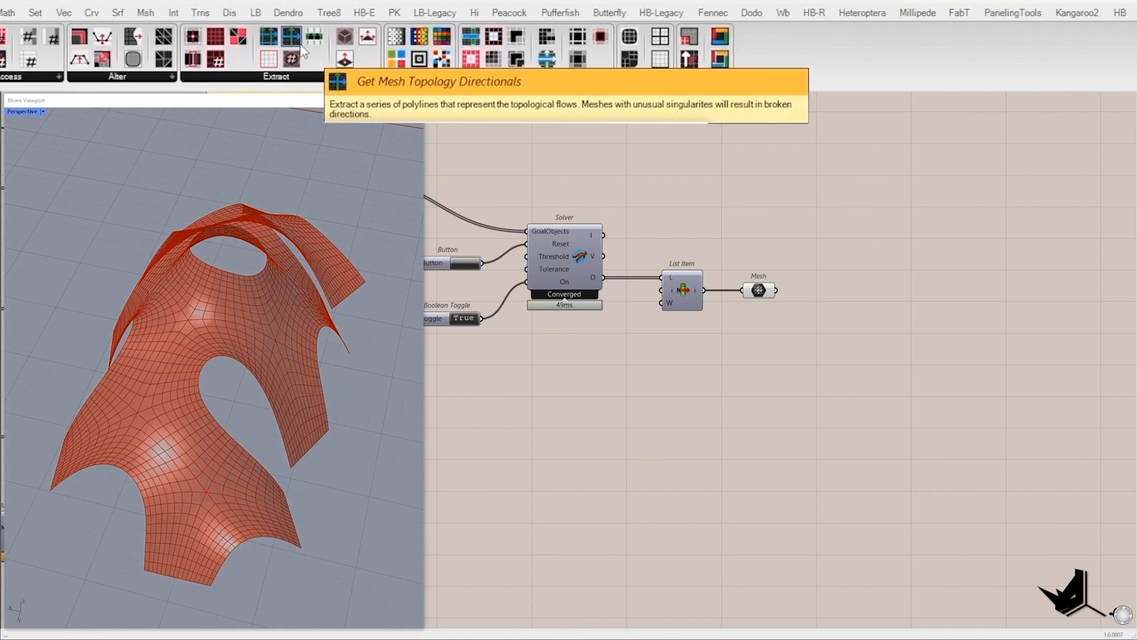
- Add a Get Mesh Topology Directionals component after the relaxed Mesh and connect the Mesh to its M input
left_click(301, 45)
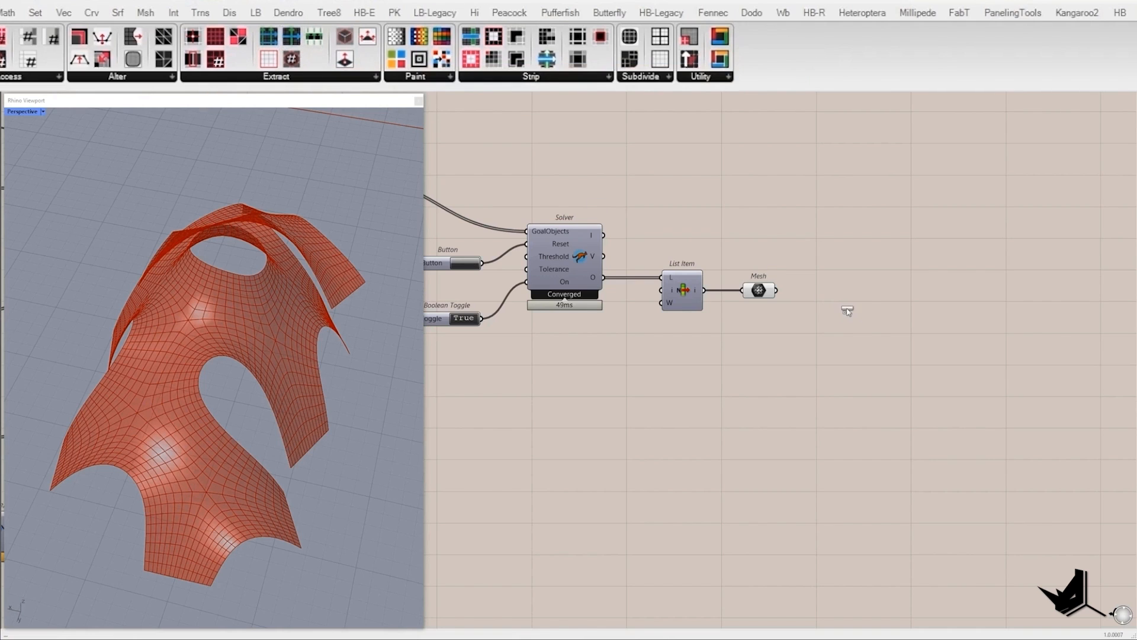
left_click(847, 310)
left_click_drag(776, 290, 879, 302)
left_click(959, 300)
- Add two Curve parameters and connect them to the U and V outputs of Get Mesh Topology Directionals
right_click_drag(959, 300, 818, 329)
double_click(823, 313)
type("cur")
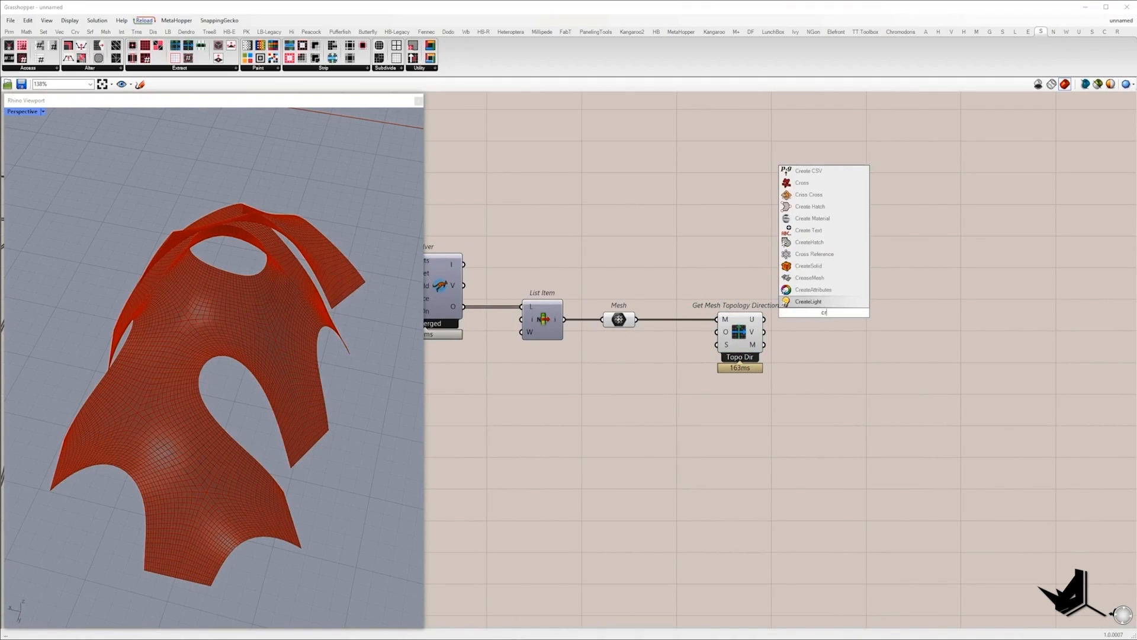
left_click(811, 290)
left_click_drag(764, 320, 851, 292)
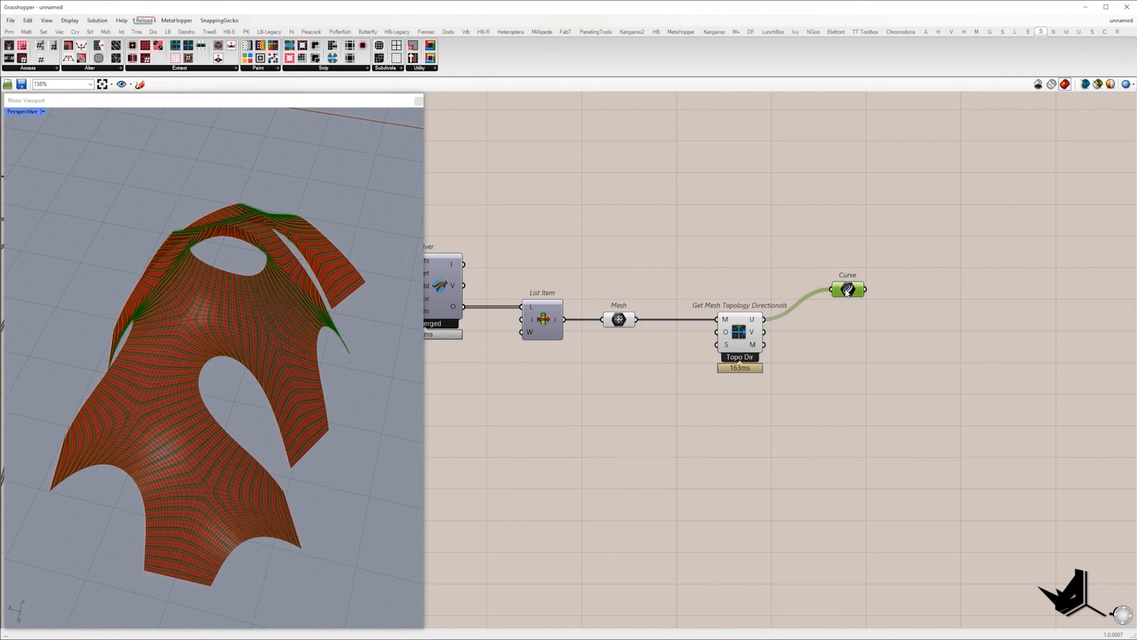
key("ctrl+c")
key("ctrl+v")
left_click_drag(851, 294, 848, 351)
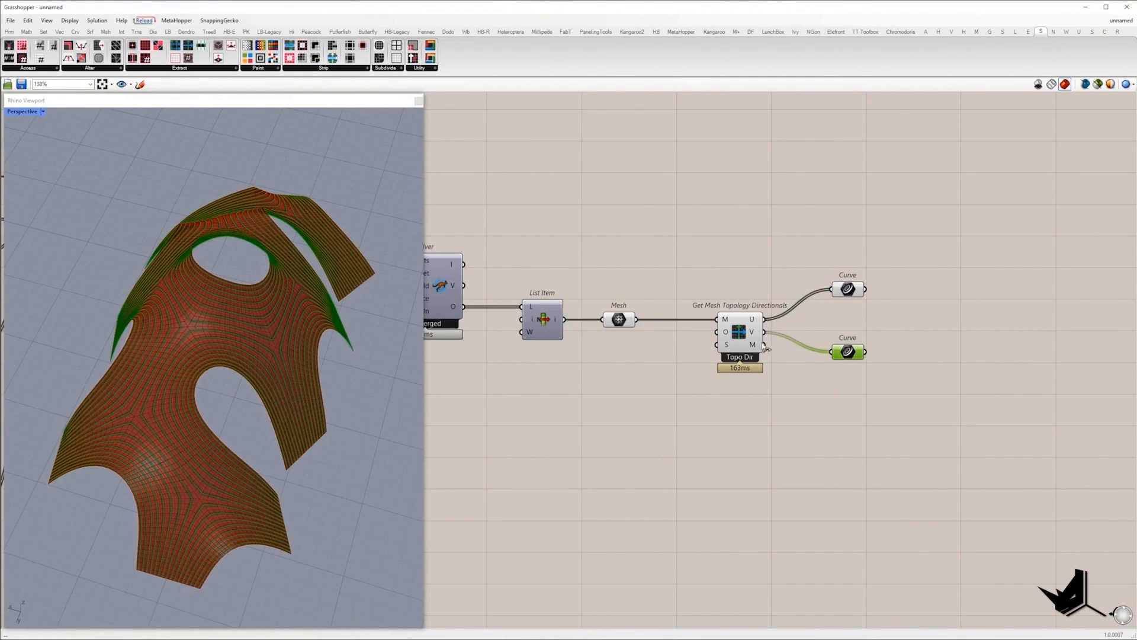
mouse_move(756, 334)
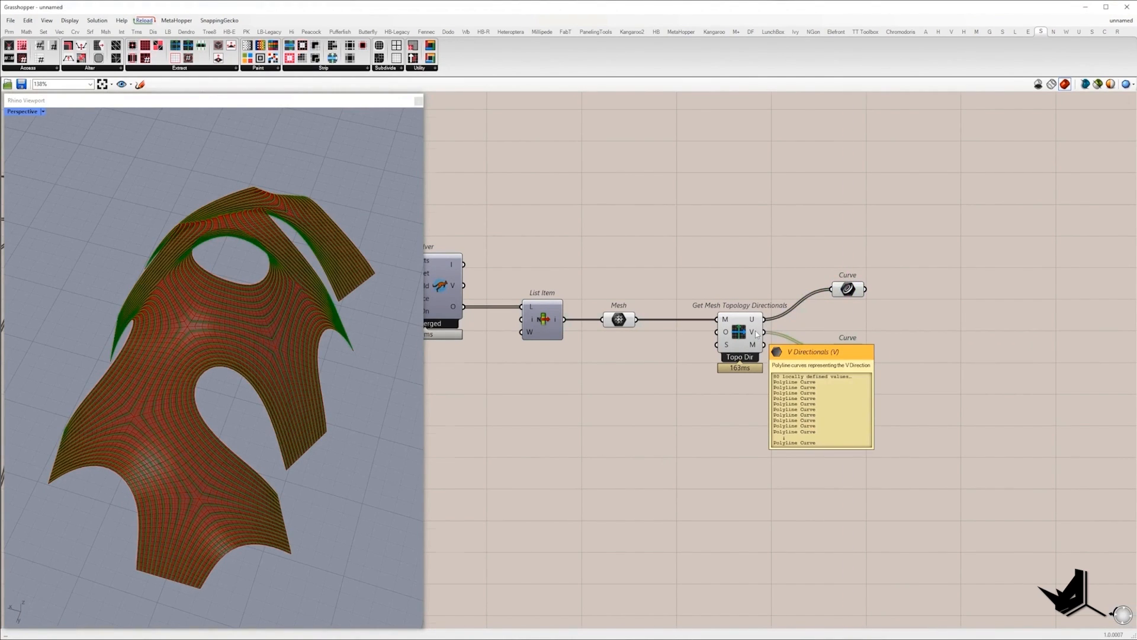
right_click_drag(756, 333, 710, 356)
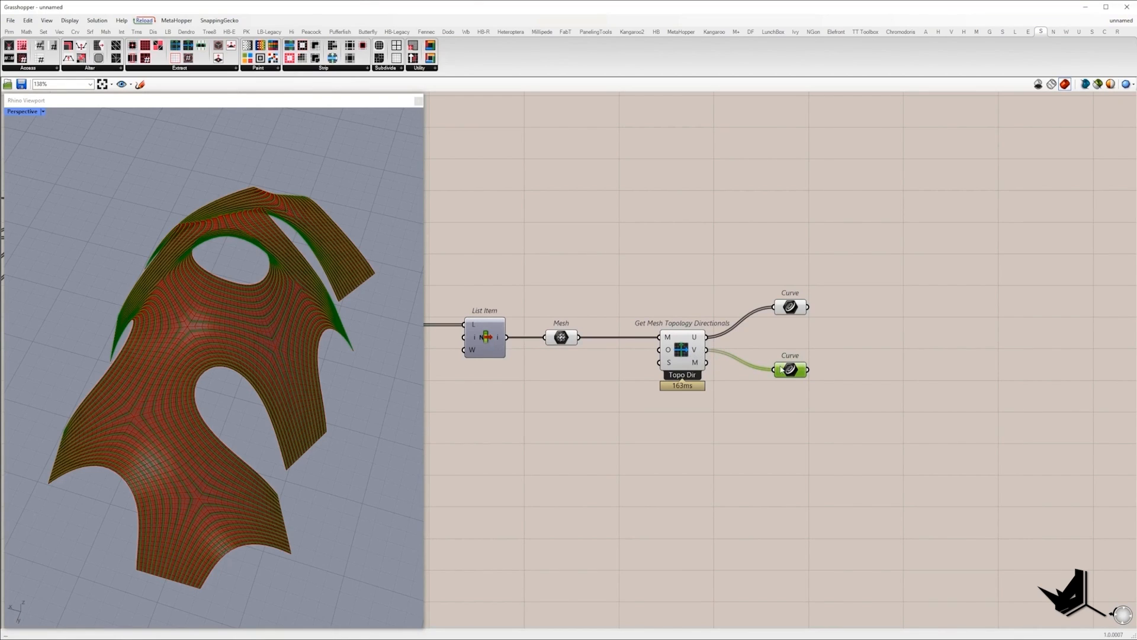
- Add a Strip Via Directionals component and connect the relaxed Mesh to M and the V-direction Curve to D
mouse_move(781, 369)
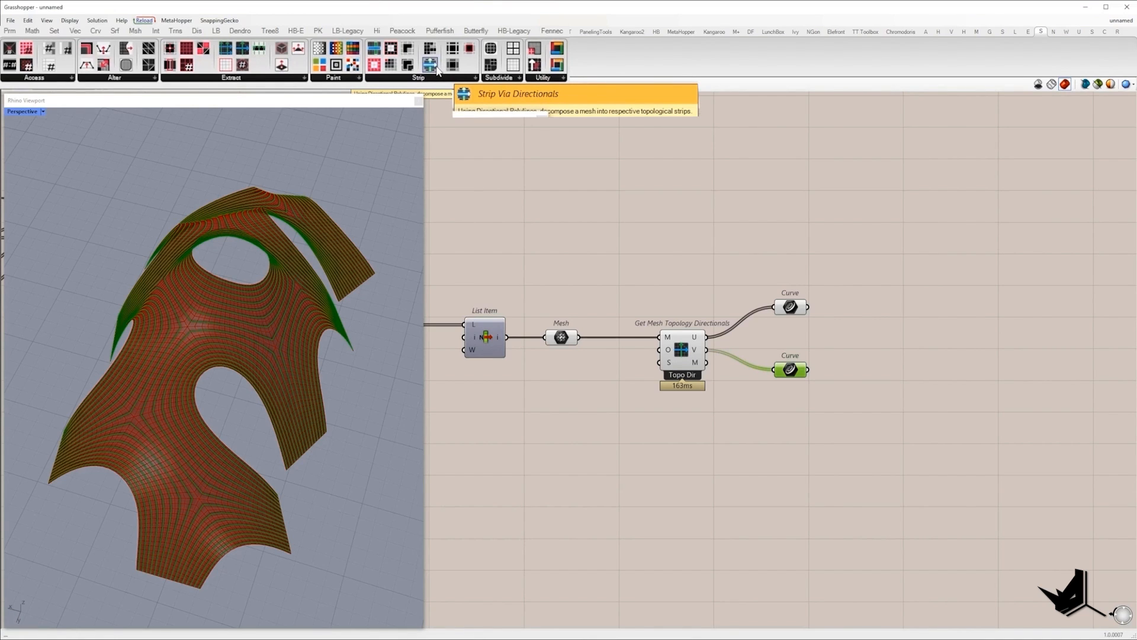
left_click_drag(438, 70, 877, 318)
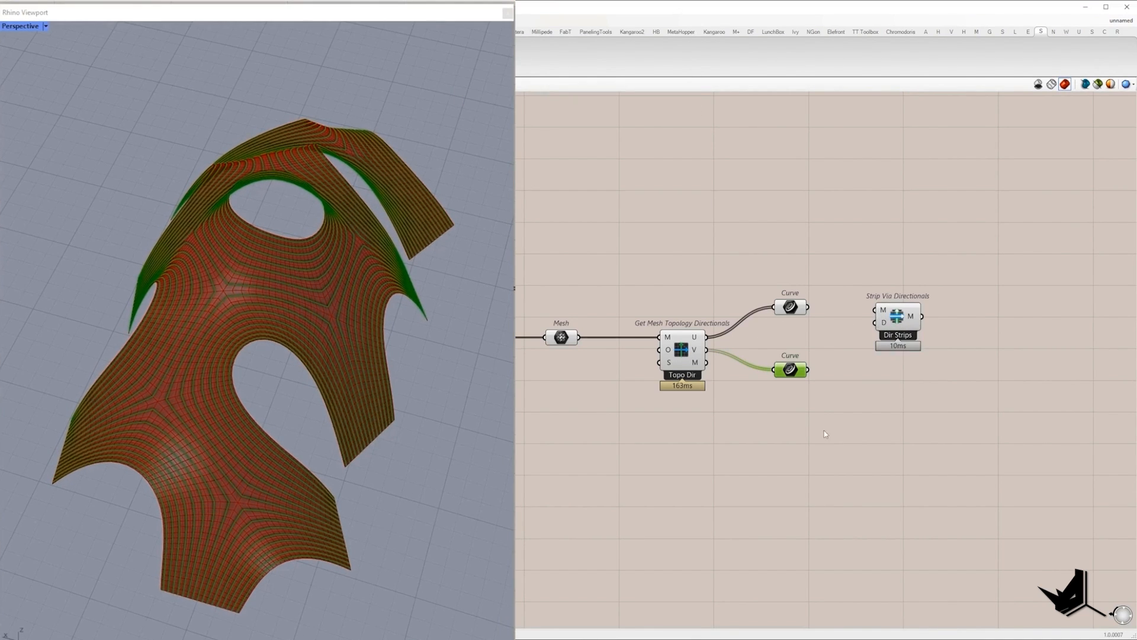
left_click_drag(825, 434, 648, 285)
left_click_drag(681, 350, 676, 443)
left_click_drag(578, 337, 904, 343)
left_click_drag(804, 463, 886, 349)
scroll(801, 500, "down", 2)
- Turn off the upstream geometry preview and place Color Meshes Randomly, fed by the strips, below Strip Via Directionals
left_click_drag(803, 509, 649, 360)
right_click(657, 307)
left_click(684, 323)
left_click(592, 278)
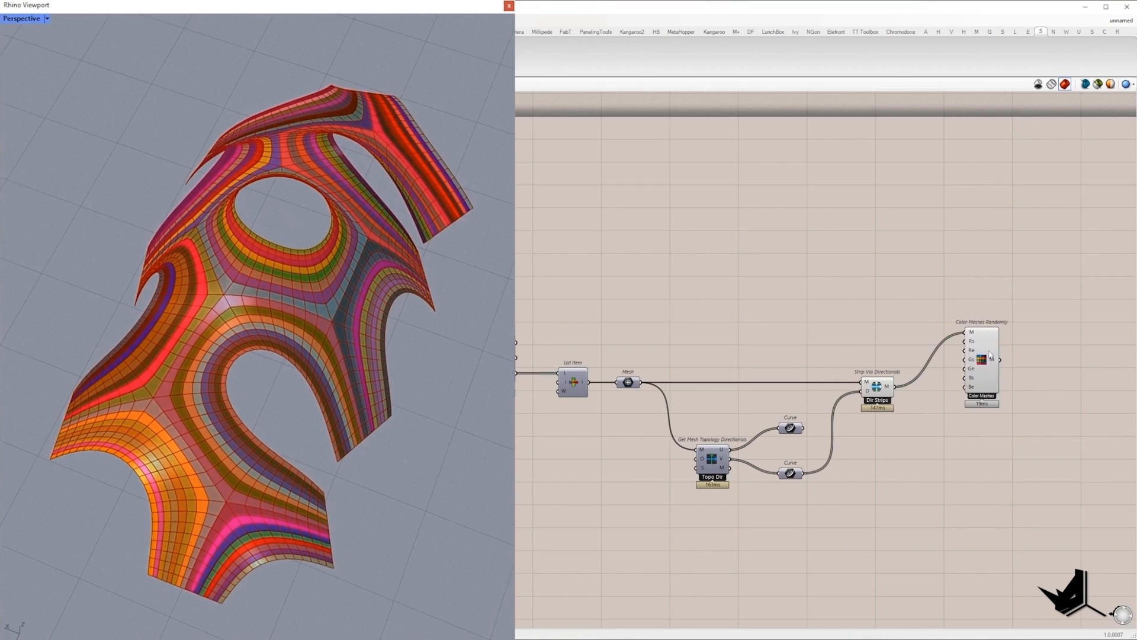
left_click_drag(982, 346, 978, 465)
left_click(936, 350)
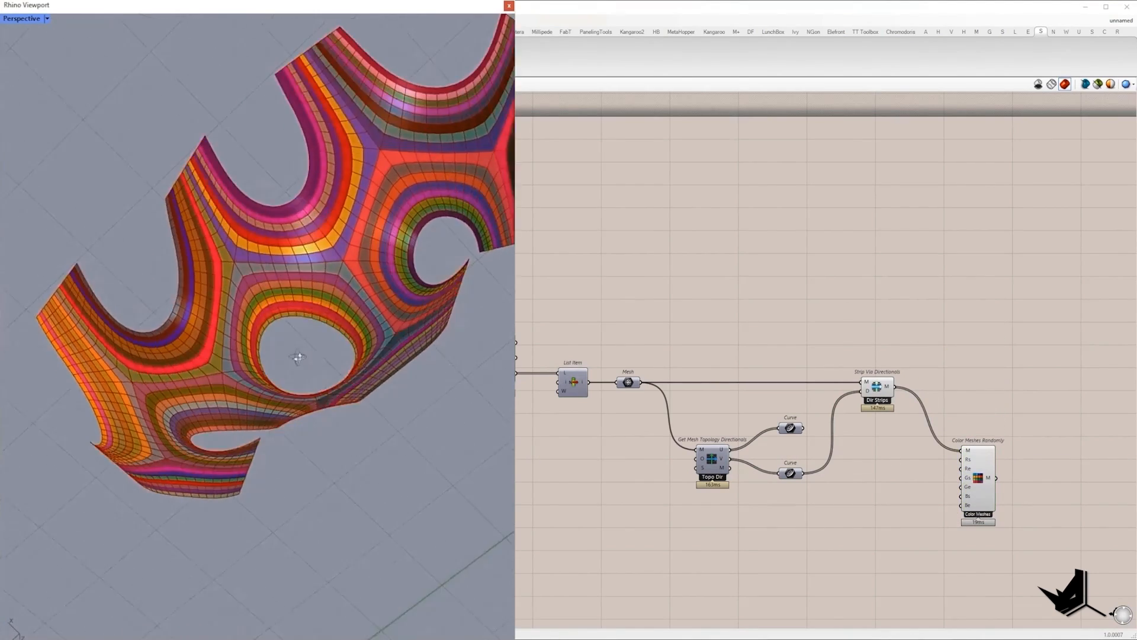
- Turn off the preview of both Curve parameters and Strip Via Directionals, and inspect the colored strips
left_click_drag(879, 519, 792, 332)
right_click(773, 295)
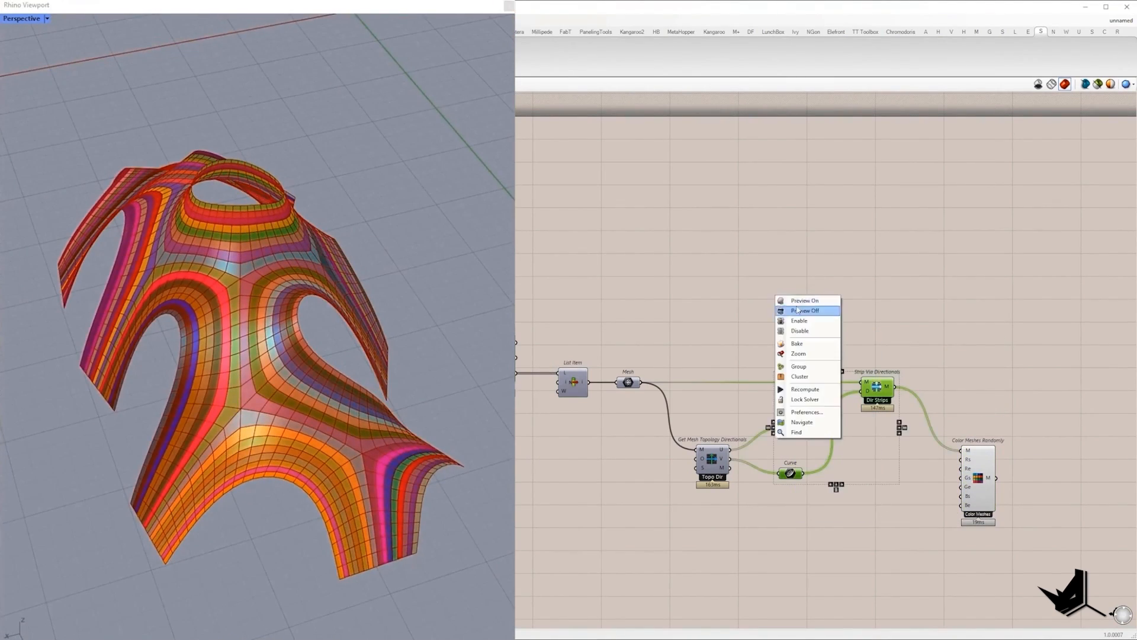
left_click(789, 309)
right_click_drag(402, 243, 485, 347)
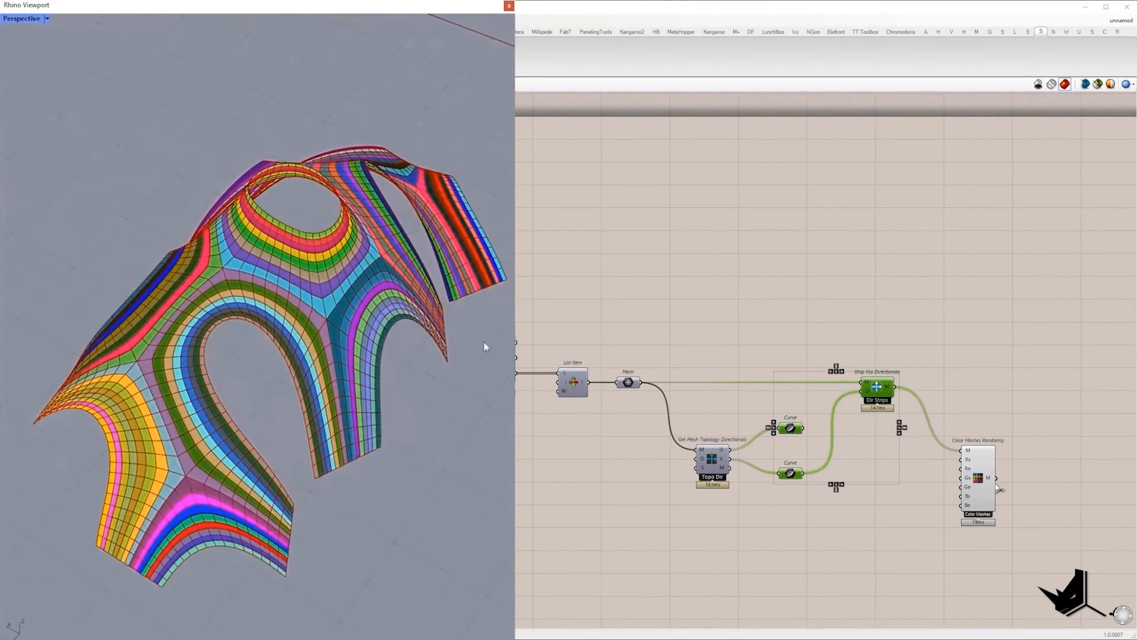
left_click(921, 404)
mouse_move(891, 388)
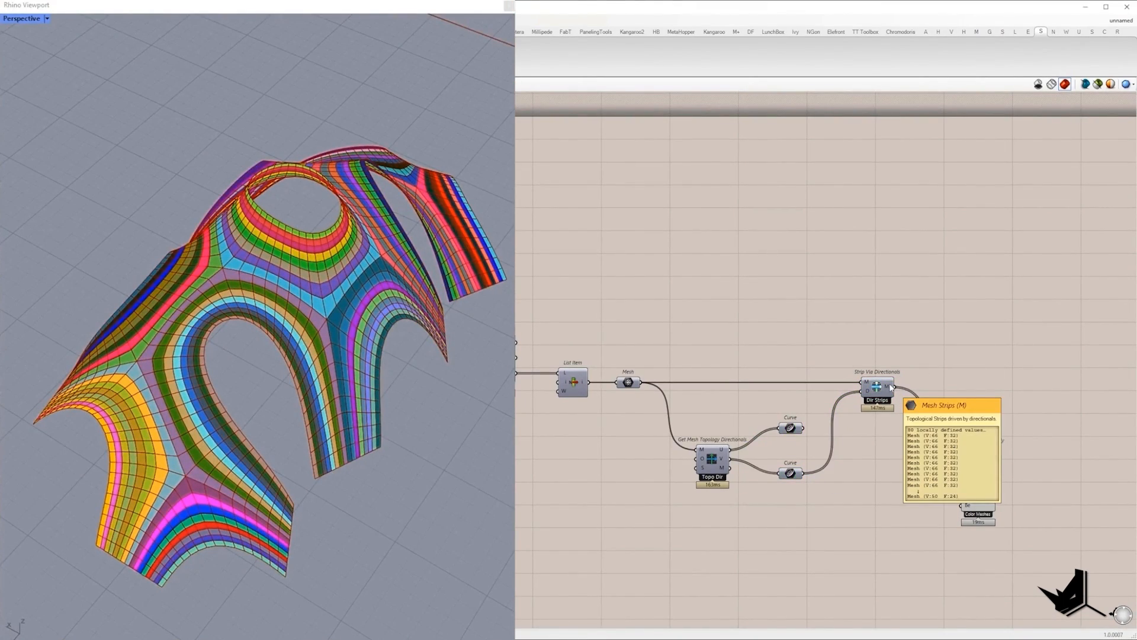
right_click_drag(406, 267, 332, 196)
- Add a Subdivide Mesh component and connect the mesh strips from Strip Via Directionals to its M input
right_click_drag(885, 332, 726, 324)
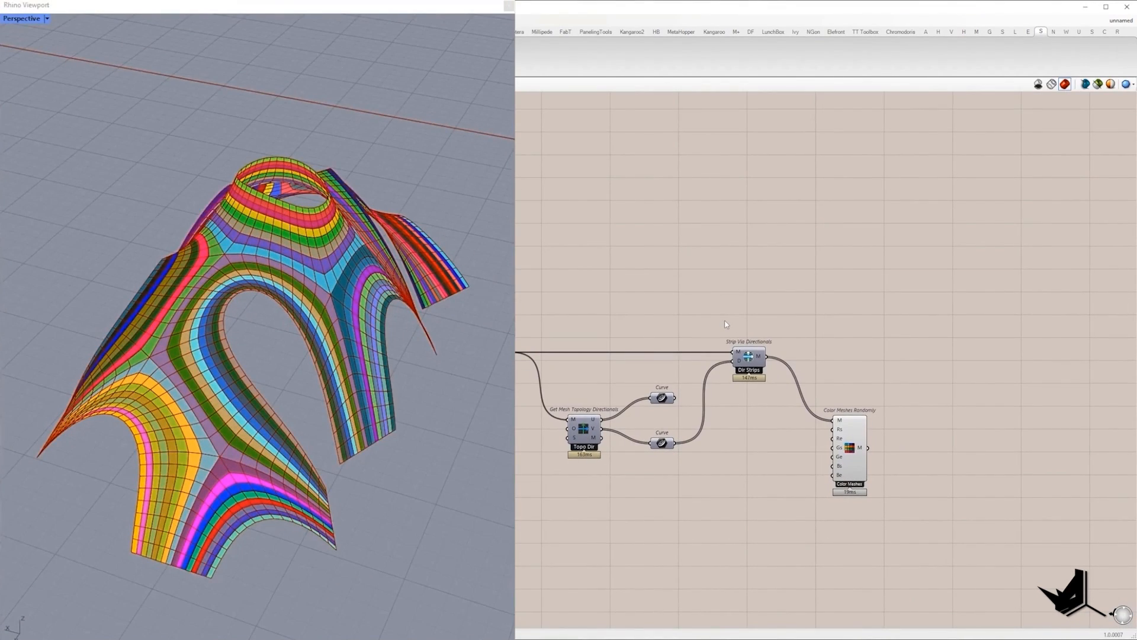
double_click(892, 330)
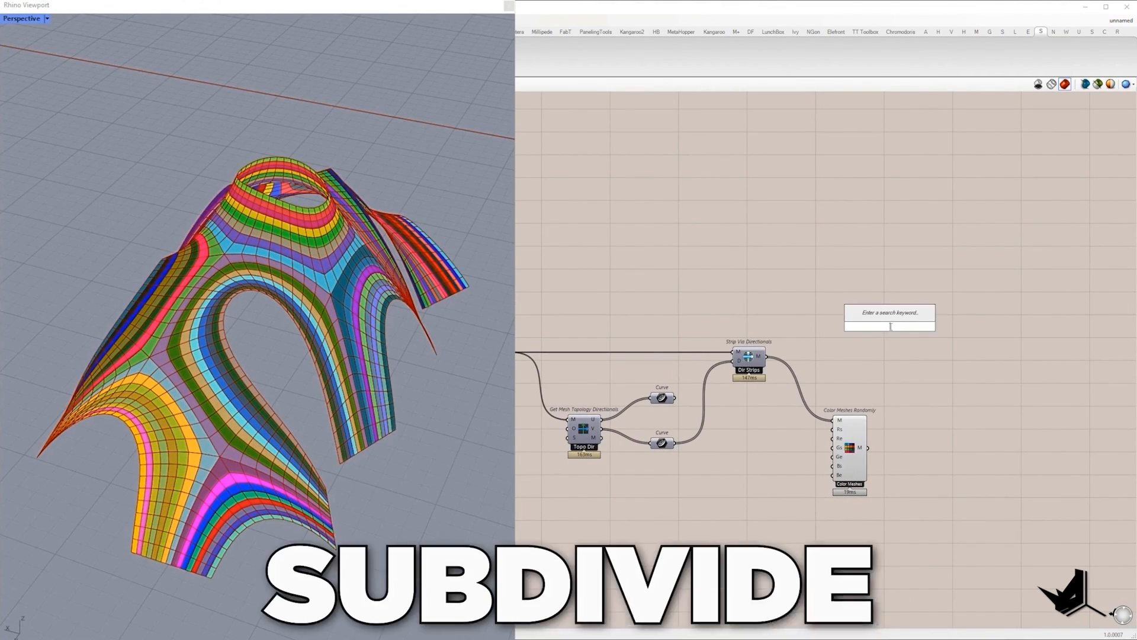
type("sub")
key("Return")
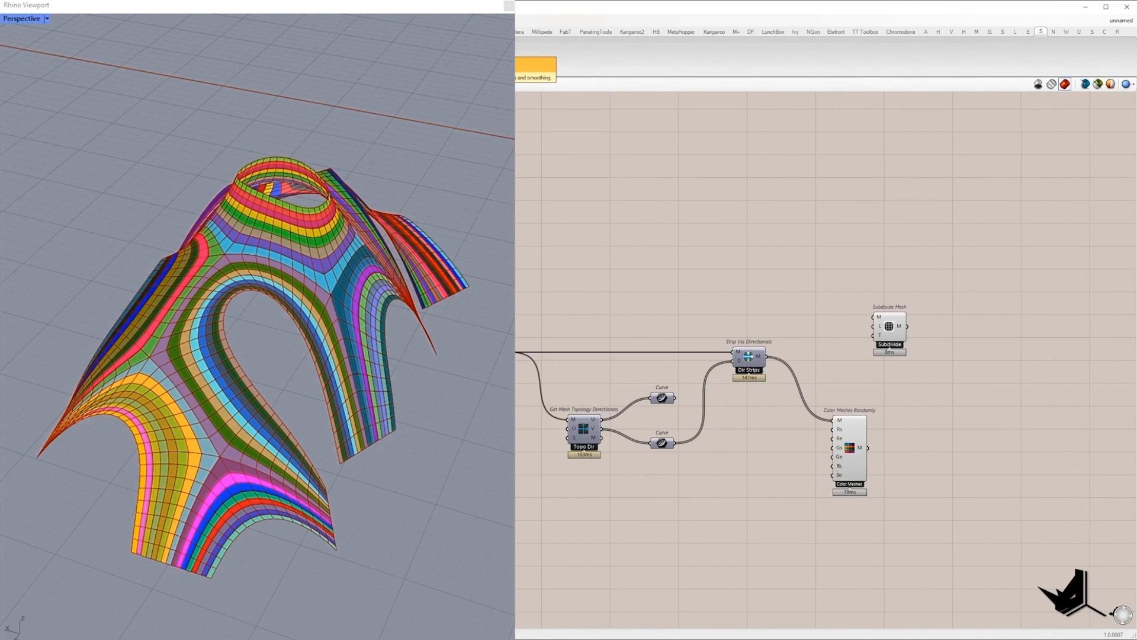
left_click_drag(767, 356, 873, 317)
left_click_drag(889, 332, 934, 370)
- Turn off the preview of Color Meshes Randomly to inspect the gaps between the subdivided strips
left_click(850, 459)
key("ctrl+q")
scroll(304, 312, "up", 10)
scroll(925, 367, "up", 3)
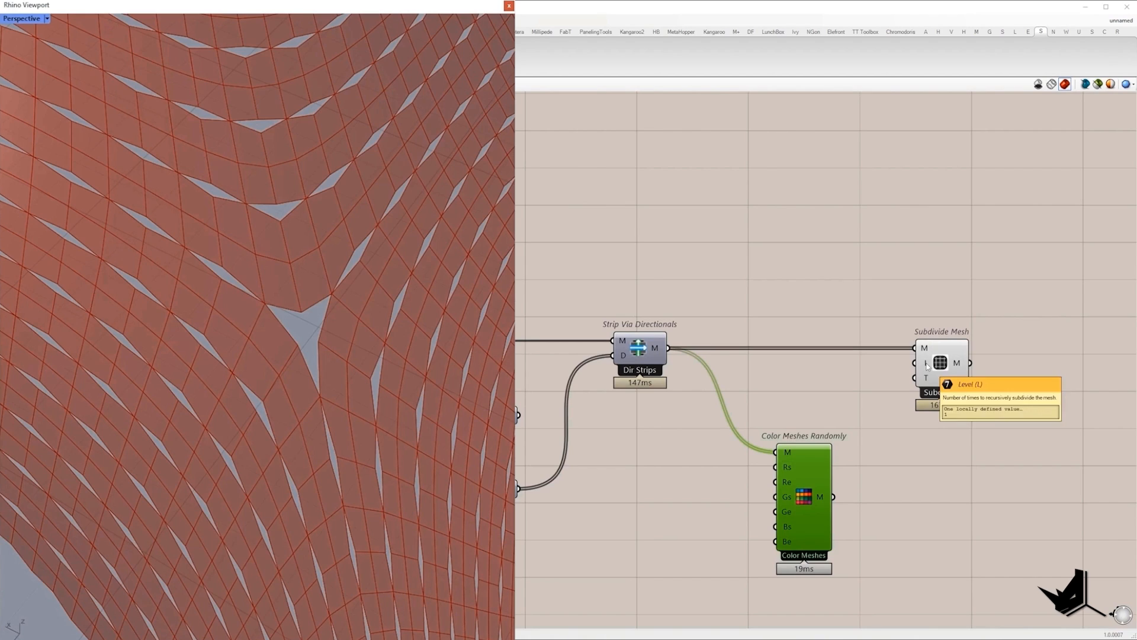
- Add a slider set to 1 and connect it to the Type input of Subdivide Mesh
mouse_move(928, 381)
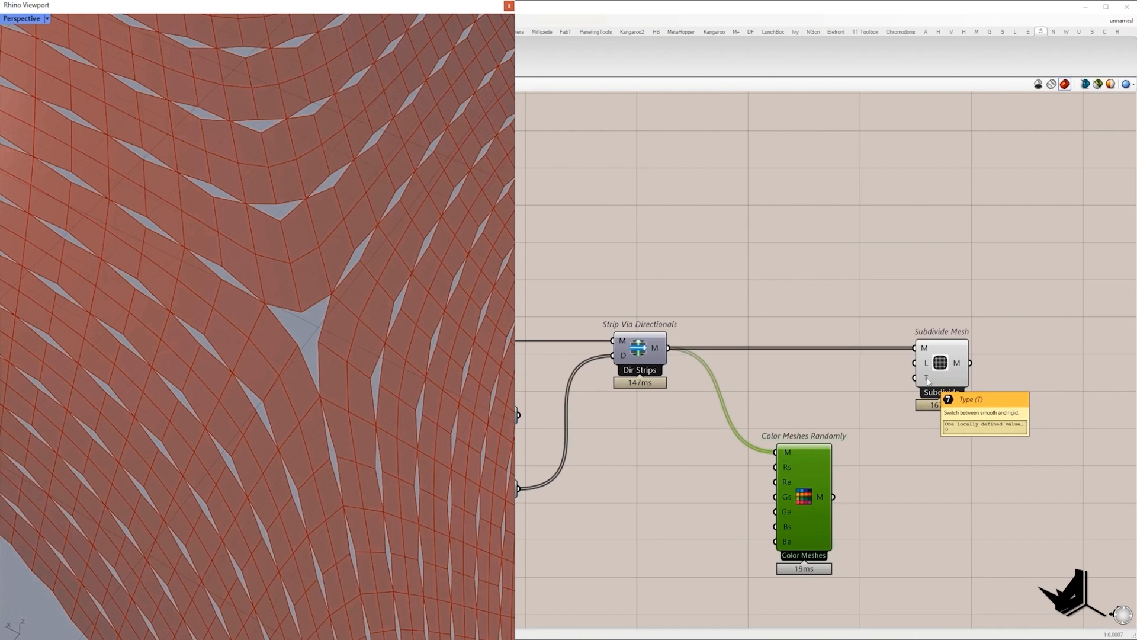
double_click(851, 399)
left_click_drag(849, 401, 818, 381)
left_click(920, 367)
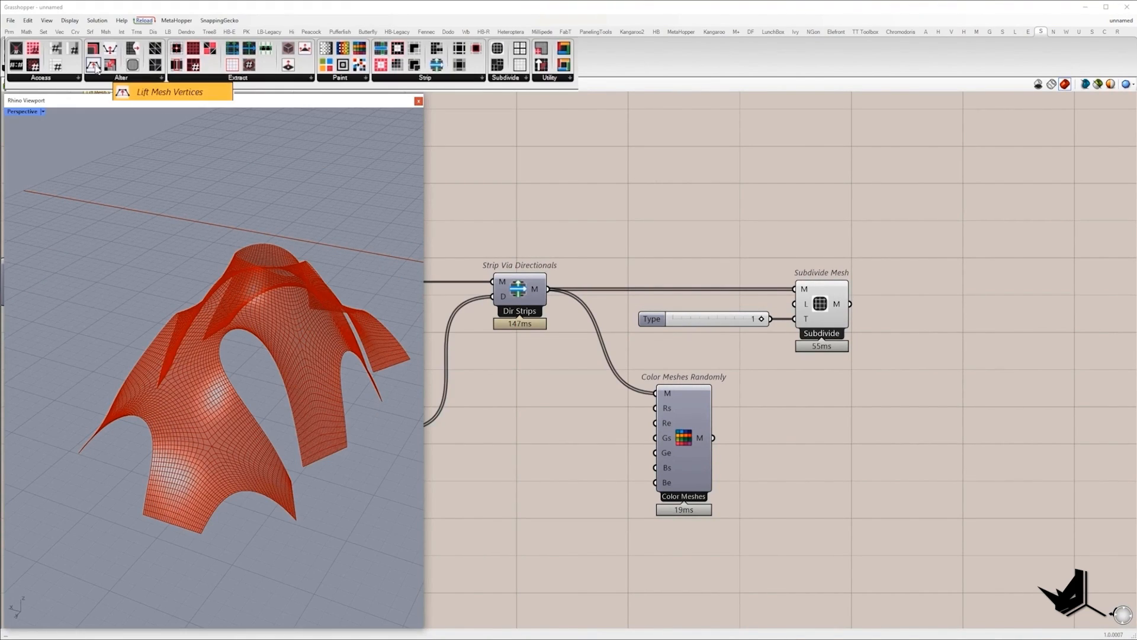
- Add a Lift Mesh Vertices component fed by the Subdivide Mesh output and connect a Boolean Toggle set to False to its S input
left_click_drag(97, 68, 1063, 318)
double_click(978, 441)
type("togg")
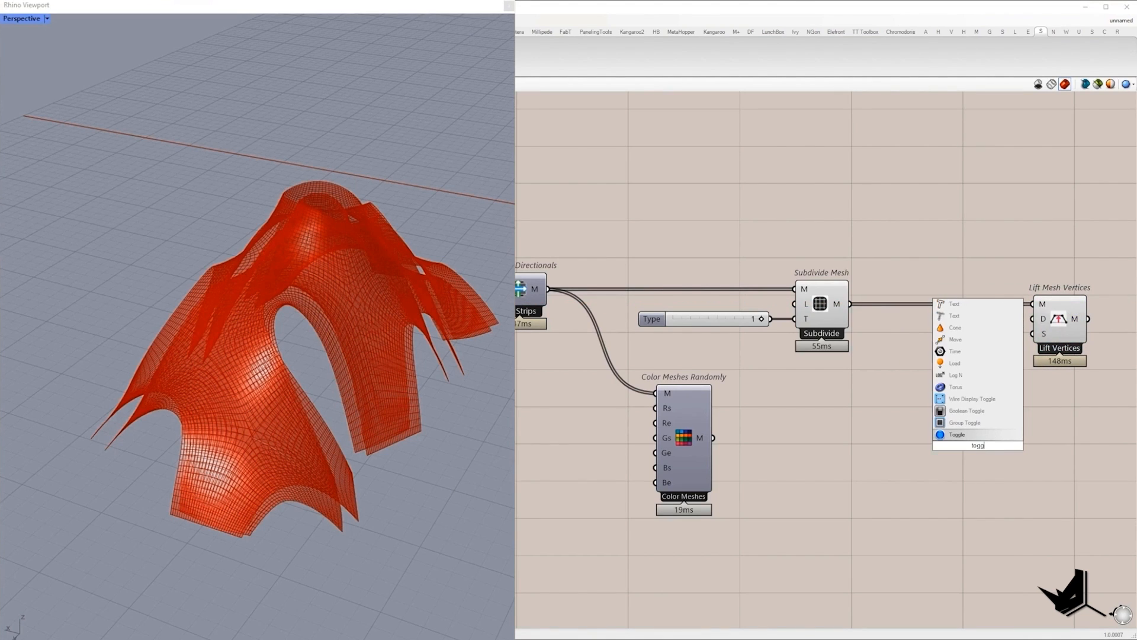
left_click(967, 411)
scroll(988, 444, "up", 2)
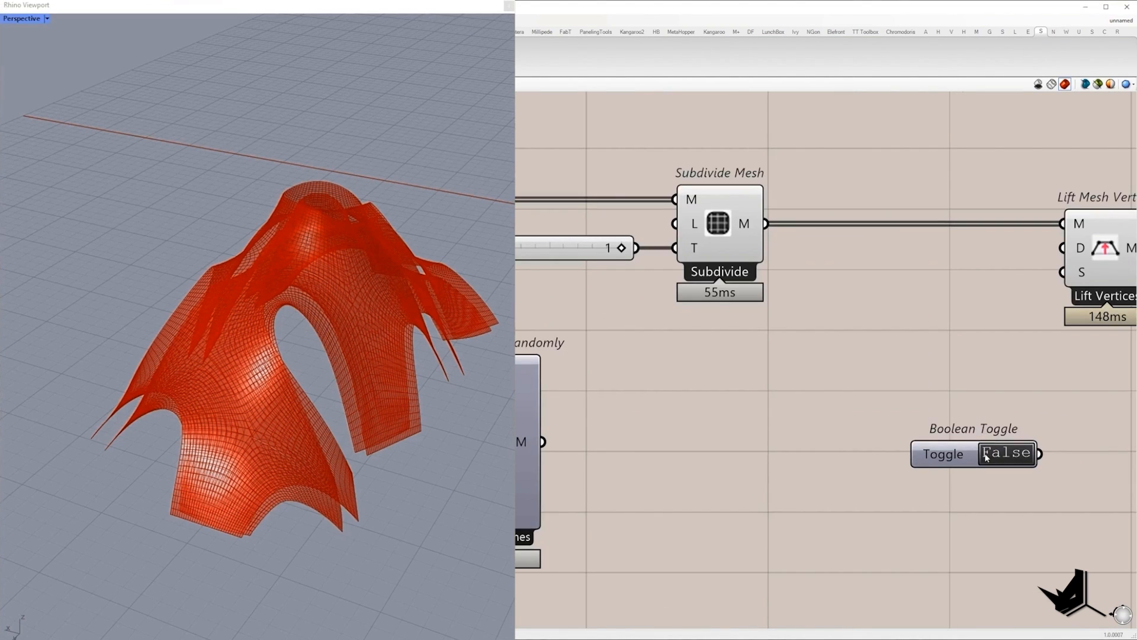
left_click_drag(1040, 454, 1063, 272)
right_click_drag(1117, 263, 802, 299)
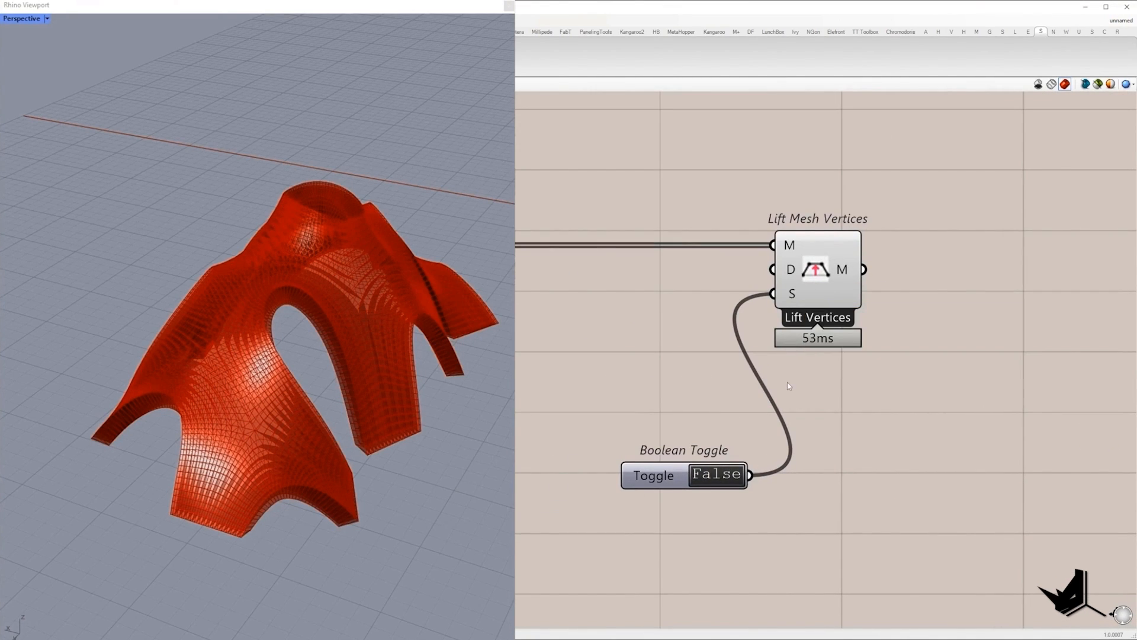
- Add a Negative component and connect its output to the D input of Lift Mesh Vertices
mouse_move(796, 295)
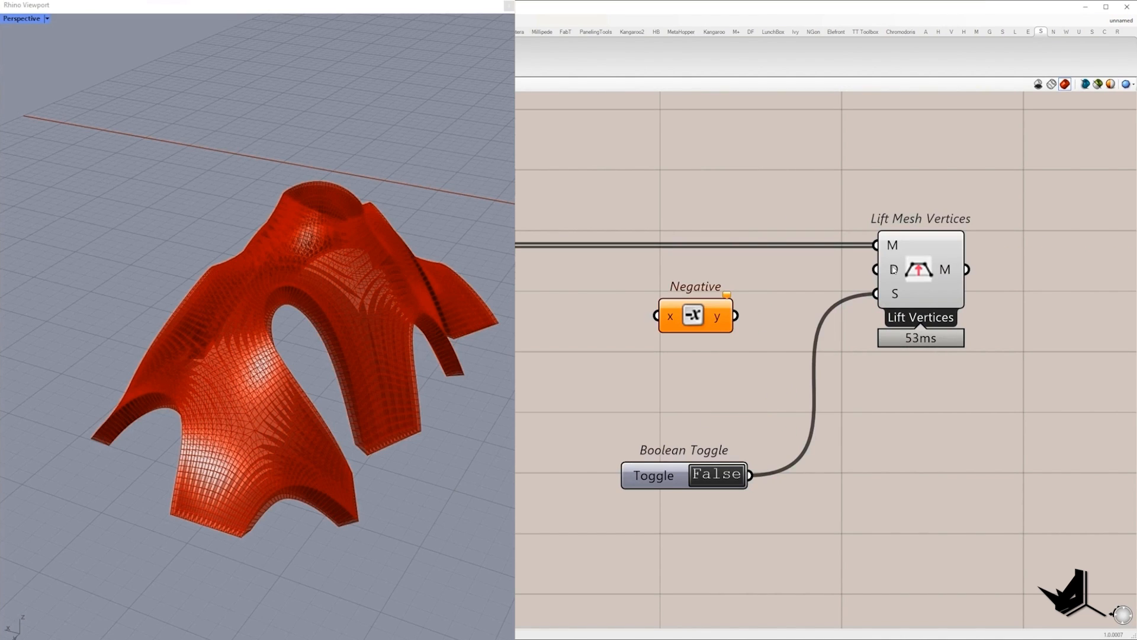
mouse_move(894, 270)
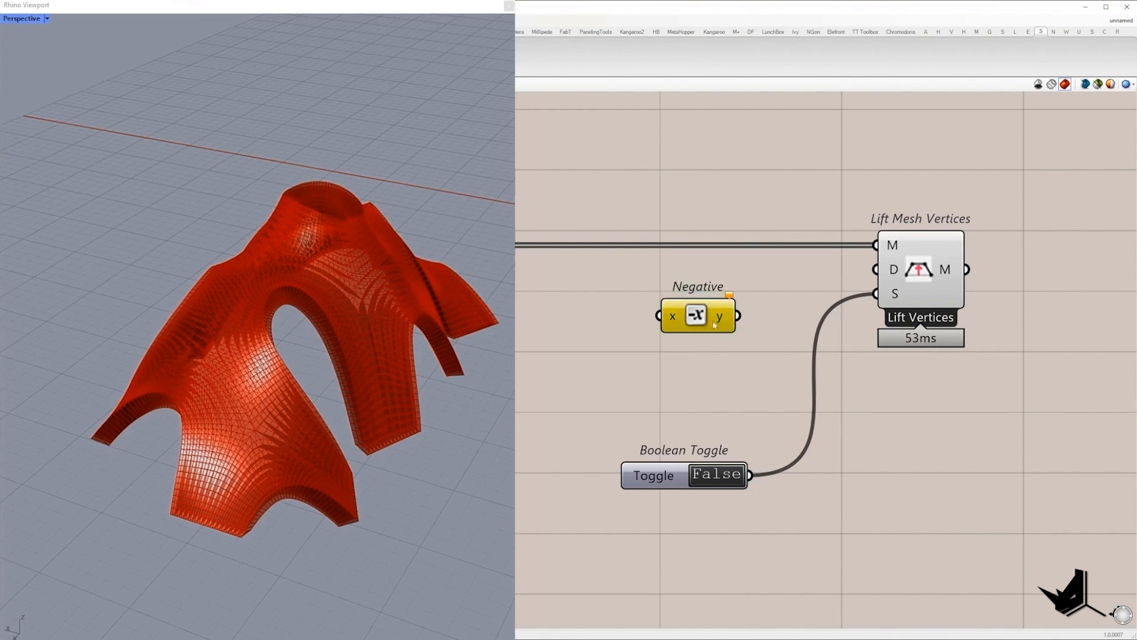
right_click_drag(482, 364, 292, 294)
scroll(292, 295, "up", 3)
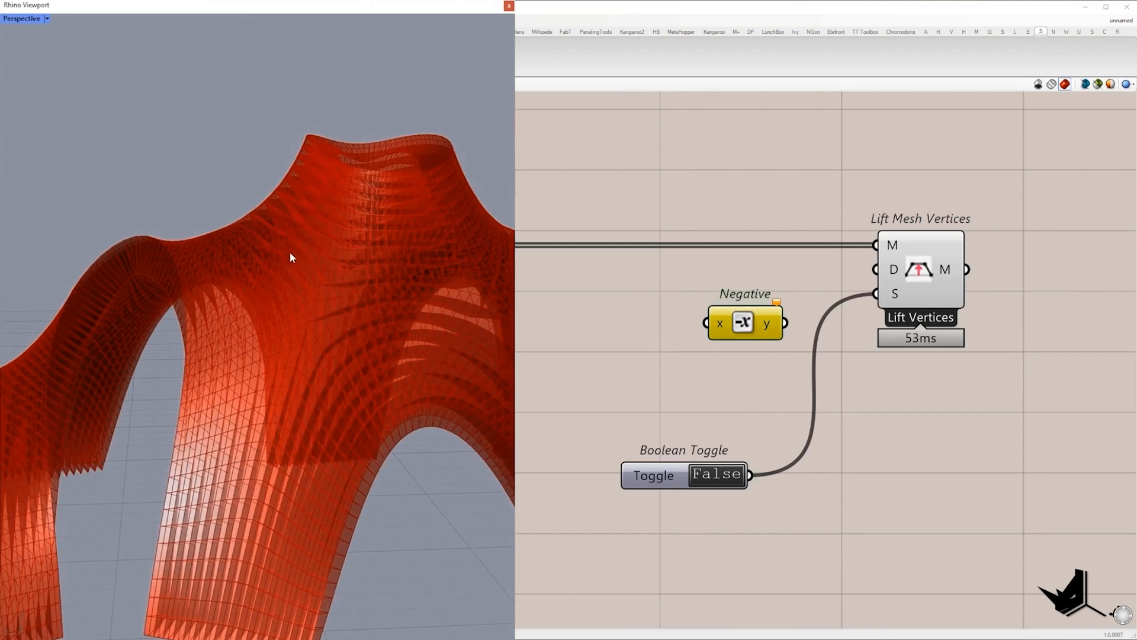
left_click_drag(824, 296, 876, 269)
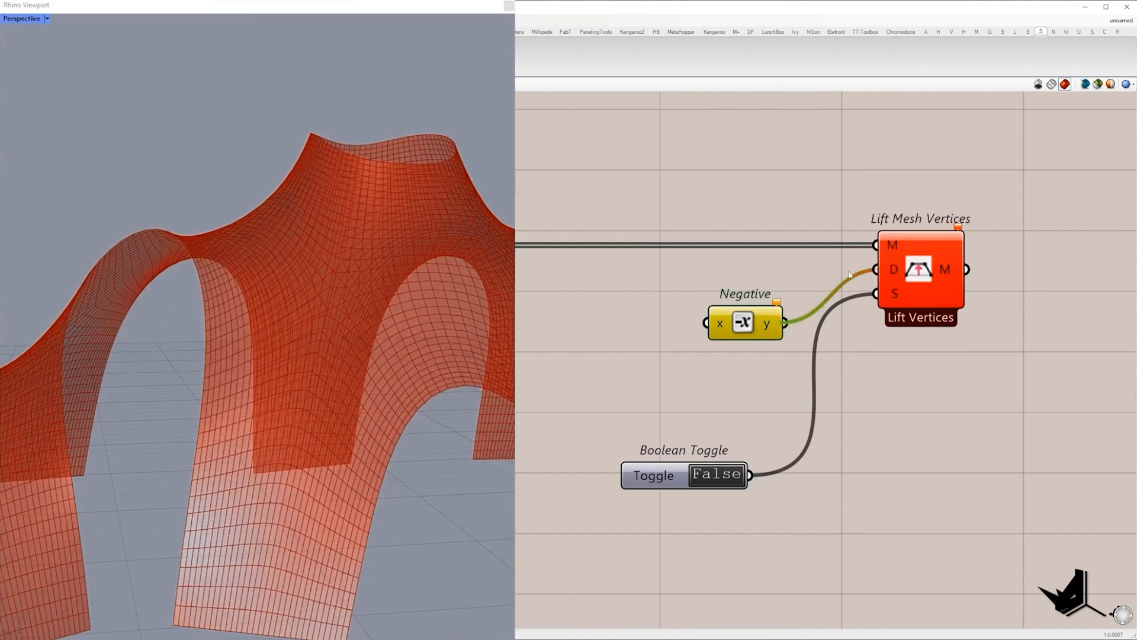
- Add a number slider ranging from 0 to 1, set it to 0.200 and connect it to the Negative component
double_click(590, 350)
type("0<")
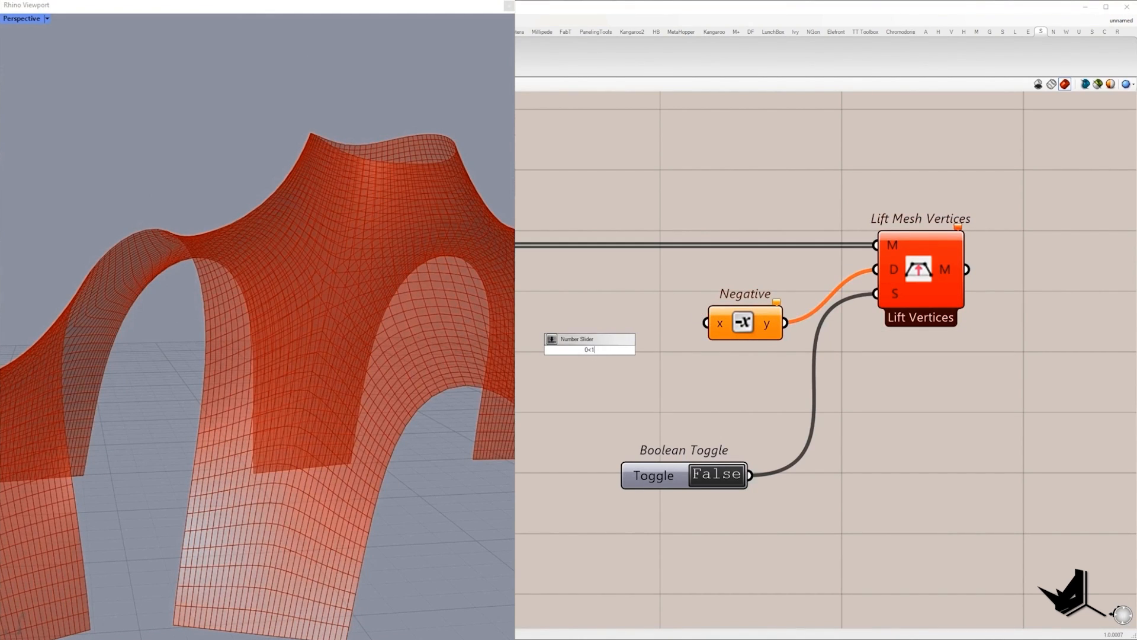
type("1")
key("Return")
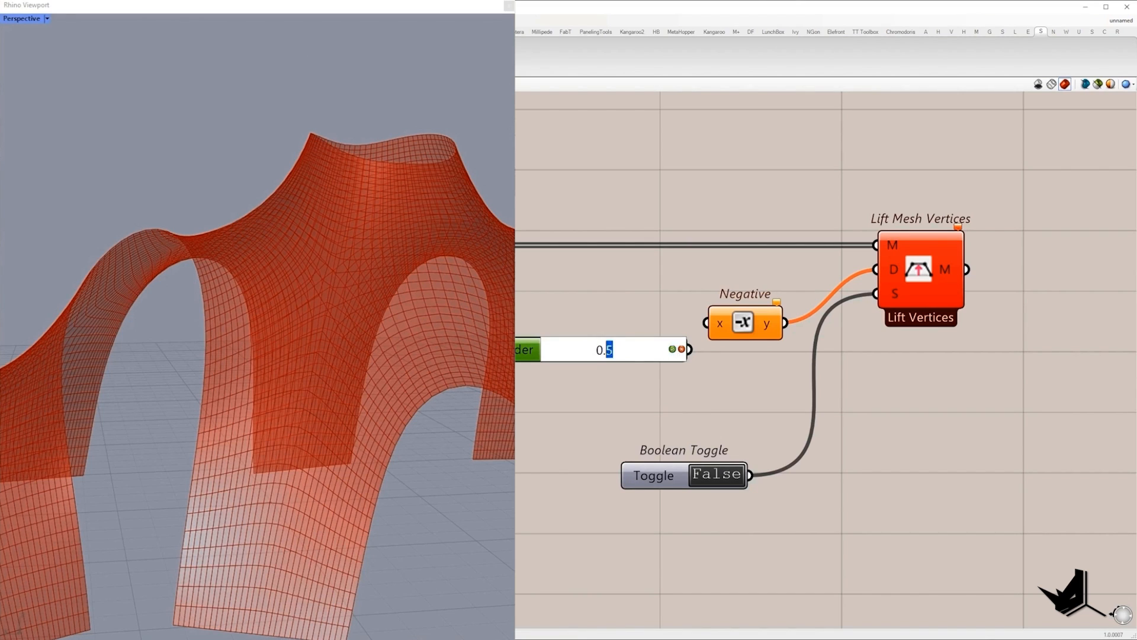
type("200")
key("Return")
scroll(672, 425, "down", 3)
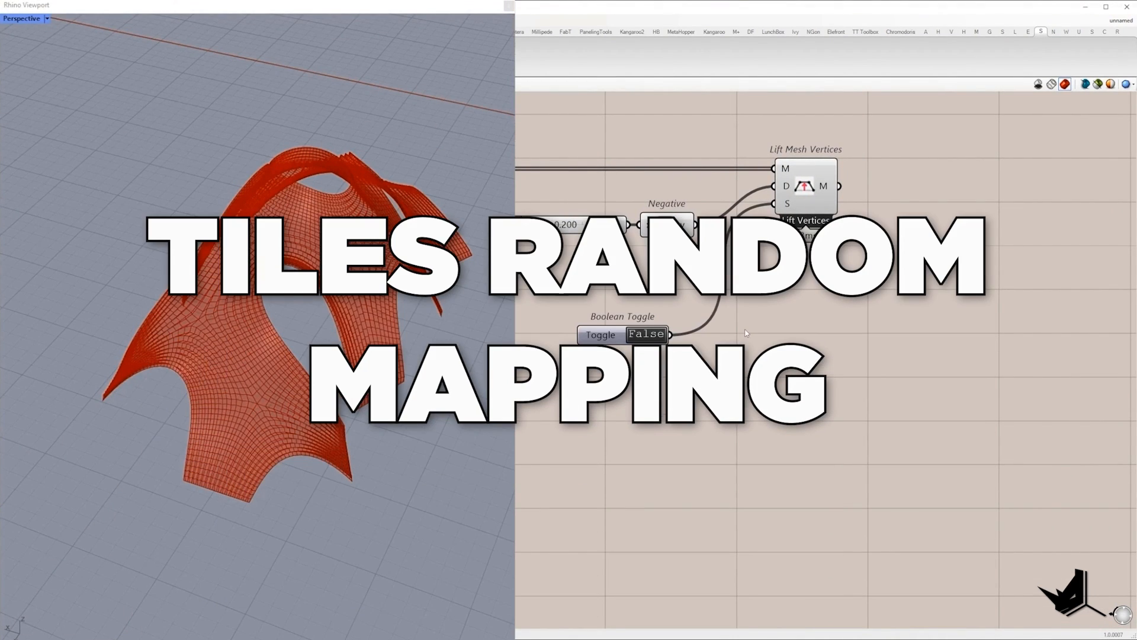
- Locate the row of perforated square tiles in the viewport and add a Geometry parameter for them to the canvas
scroll(358, 191, "up", 10)
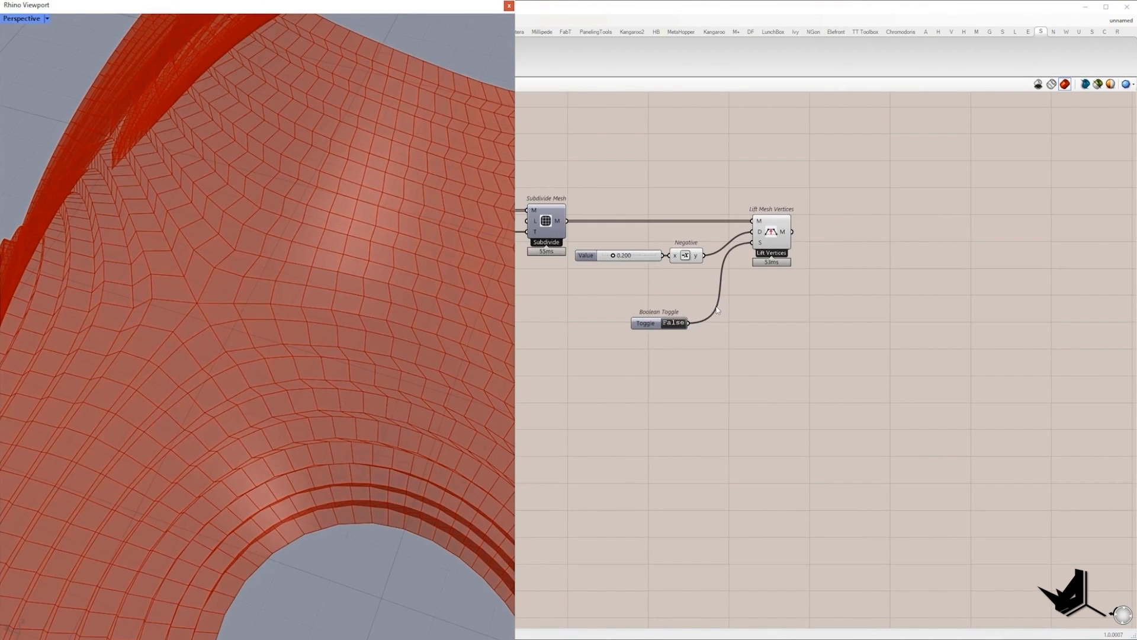
scroll(292, 241, "down", 10)
right_click_drag(292, 241, 414, 344)
scroll(305, 326, "down", 5)
scroll(421, 345, "up", 8)
left_click_drag(411, 390, 200, 216)
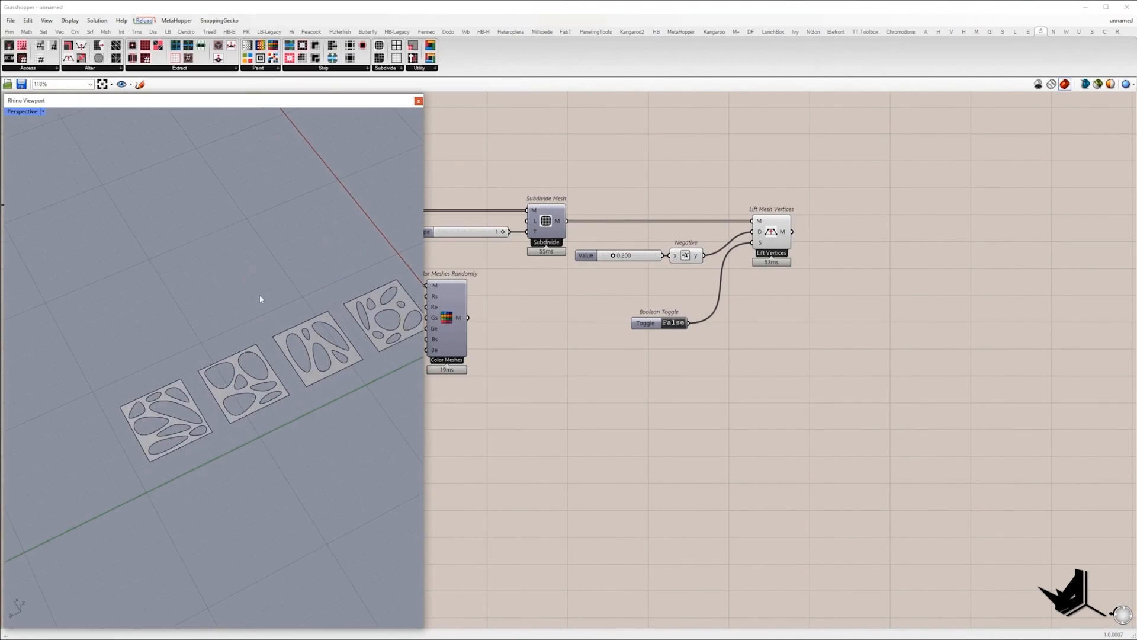
double_click(764, 434)
type("geo")
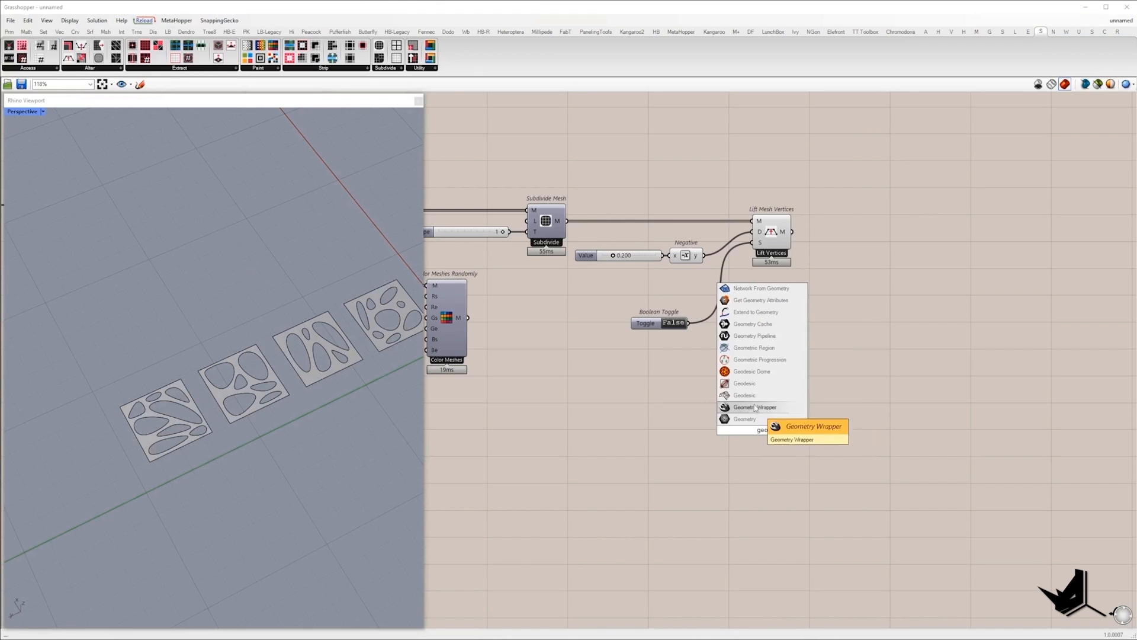
left_click(754, 418)
- Reference the four perforated tiles in the Geometry parameter as multiple geometries
right_click(761, 428)
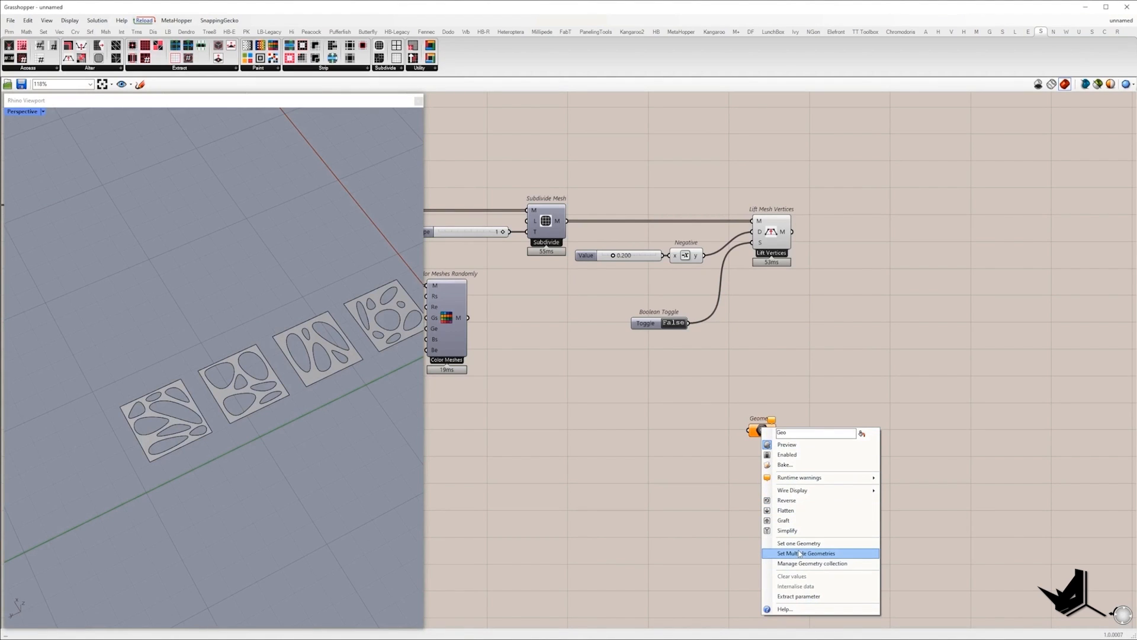
left_click(800, 553)
left_click(383, 341)
left_click(318, 350)
left_click(243, 385)
left_click(161, 420)
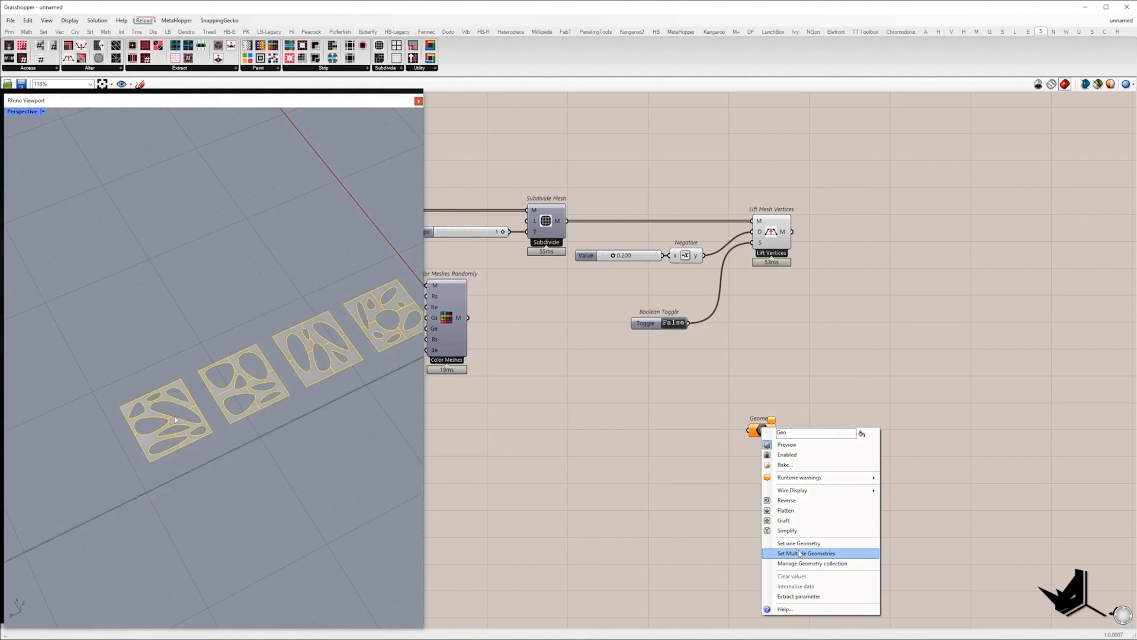
key("Return")
- Add a Face Boundaries component and connect the Lift Mesh Vertices mesh output to its M input
scroll(333, 376, "down", 5)
right_click_drag(264, 376, 124, 396)
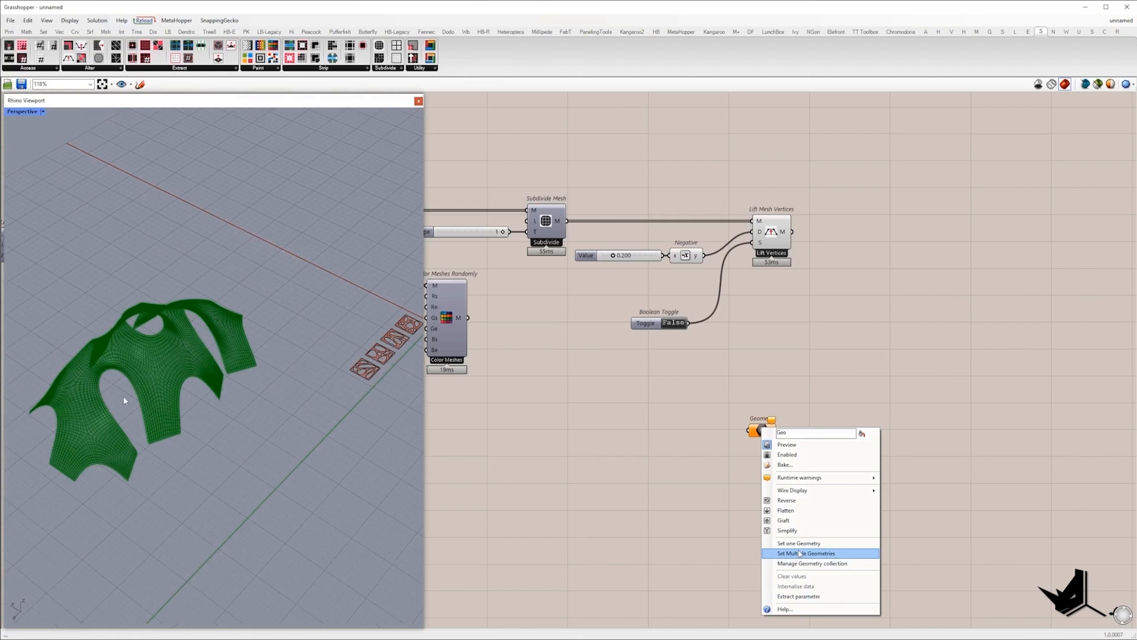
scroll(148, 360, "up", 5)
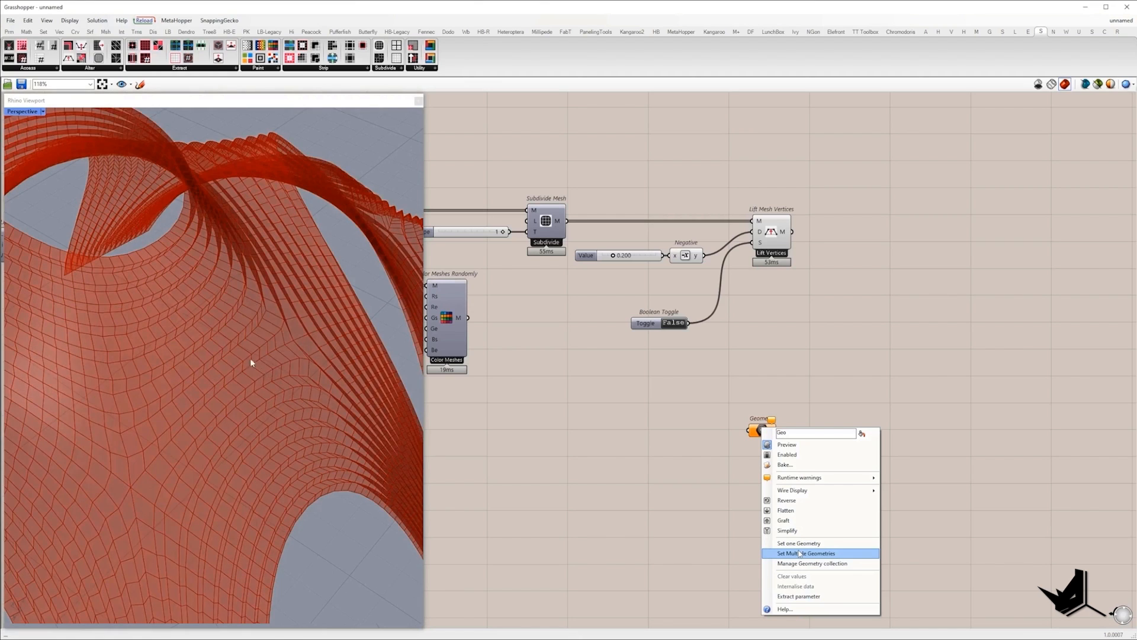
scroll(250, 362, "down", 5)
scroll(158, 345, "up", 5)
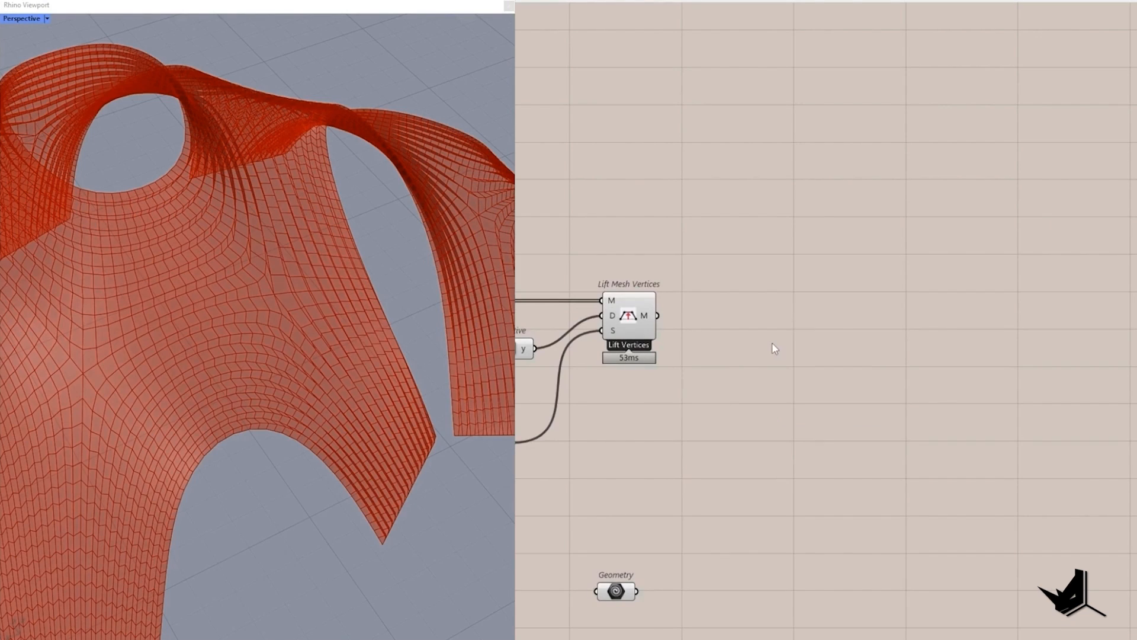
double_click(634, 377)
type("fa")
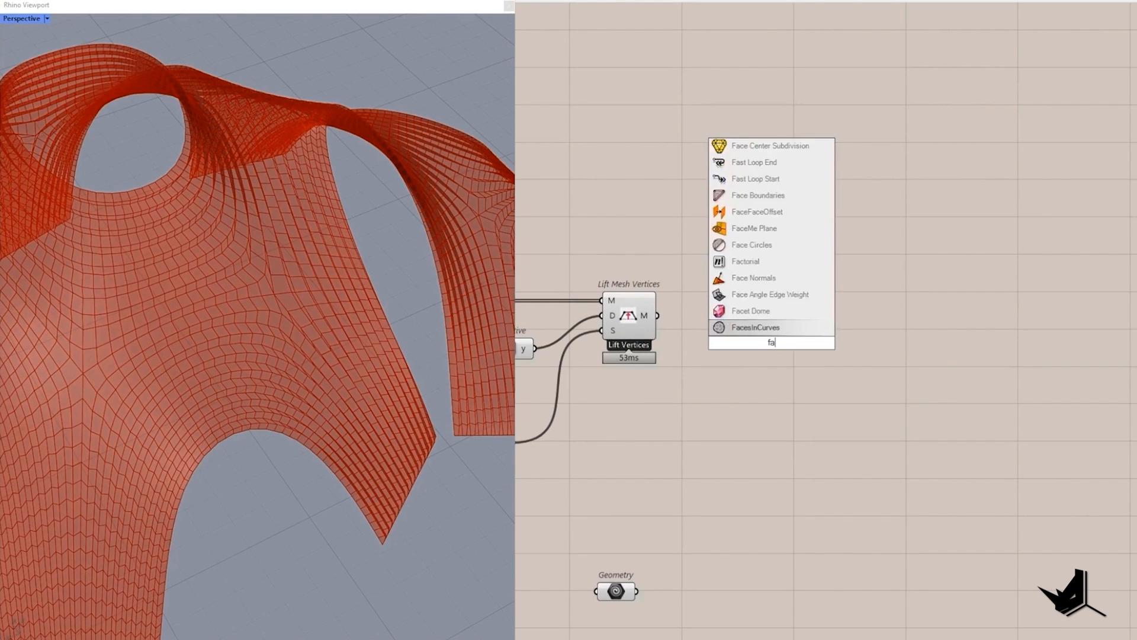
type("ce")
left_click(758, 261)
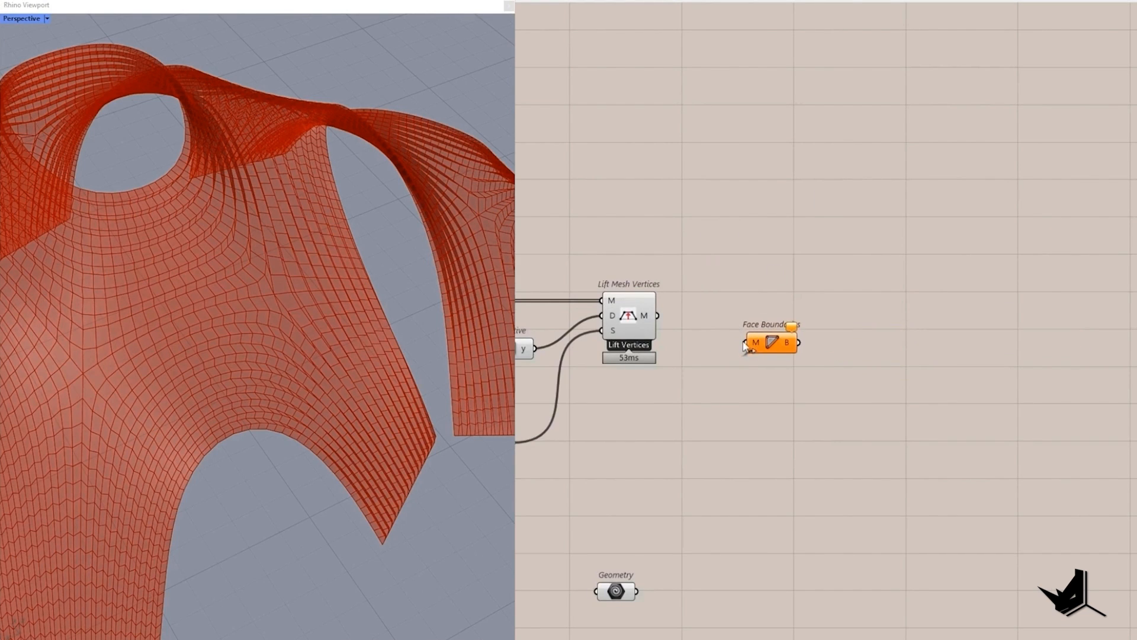
left_click_drag(749, 342, 790, 311)
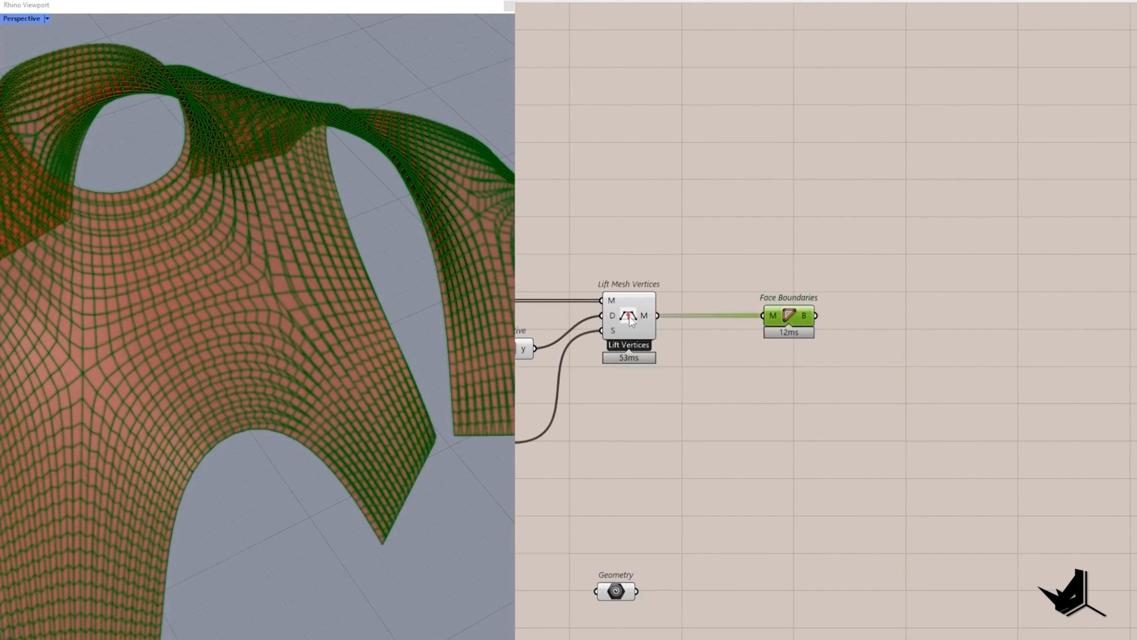
- Turn off the preview of Lift Mesh Vertices and its upstream components, and move Face Boundaries slightly closer to it
left_click(632, 320)
left_click(786, 315)
right_click_drag(725, 341, 1051, 354)
scroll(1051, 355, "down", 4)
left_click_drag(1010, 426, 890, 288)
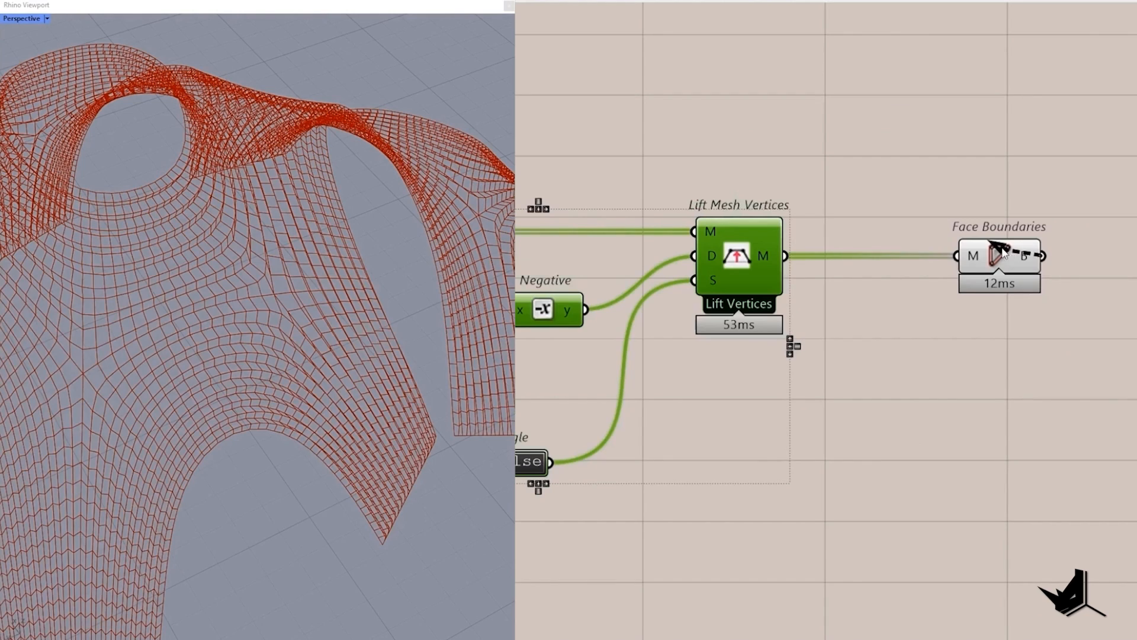
left_click_drag(1005, 257, 972, 257)
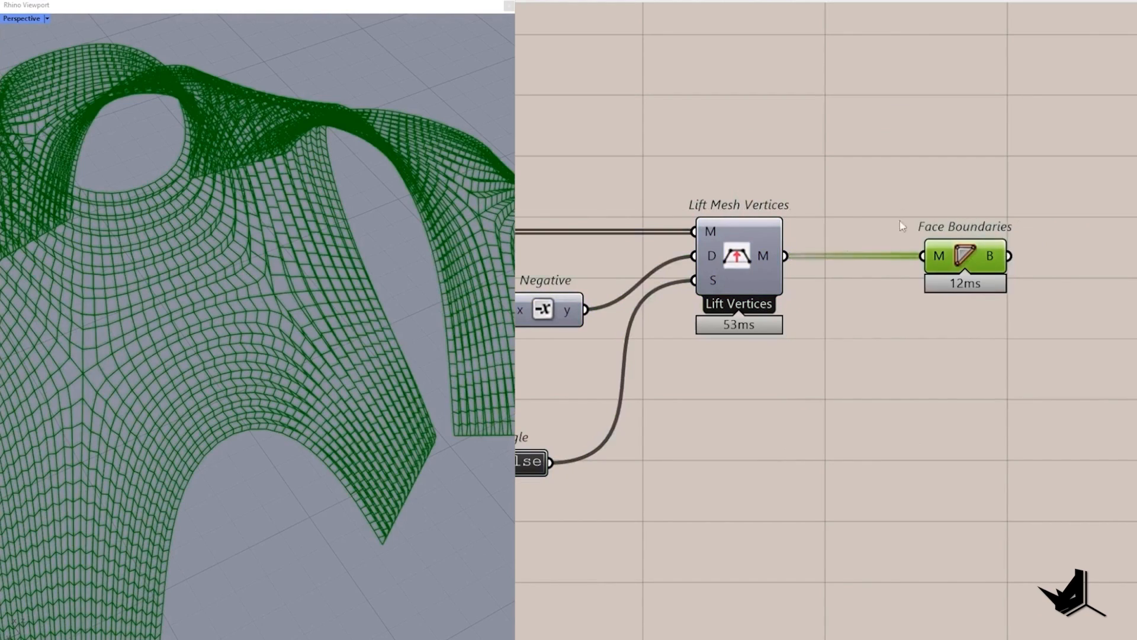
left_click_drag(883, 177, 1134, 342)
- Add a Discontinuity component and connect the Face Boundaries output to its C input
right_click_drag(1093, 264, 937, 279)
double_click(937, 276)
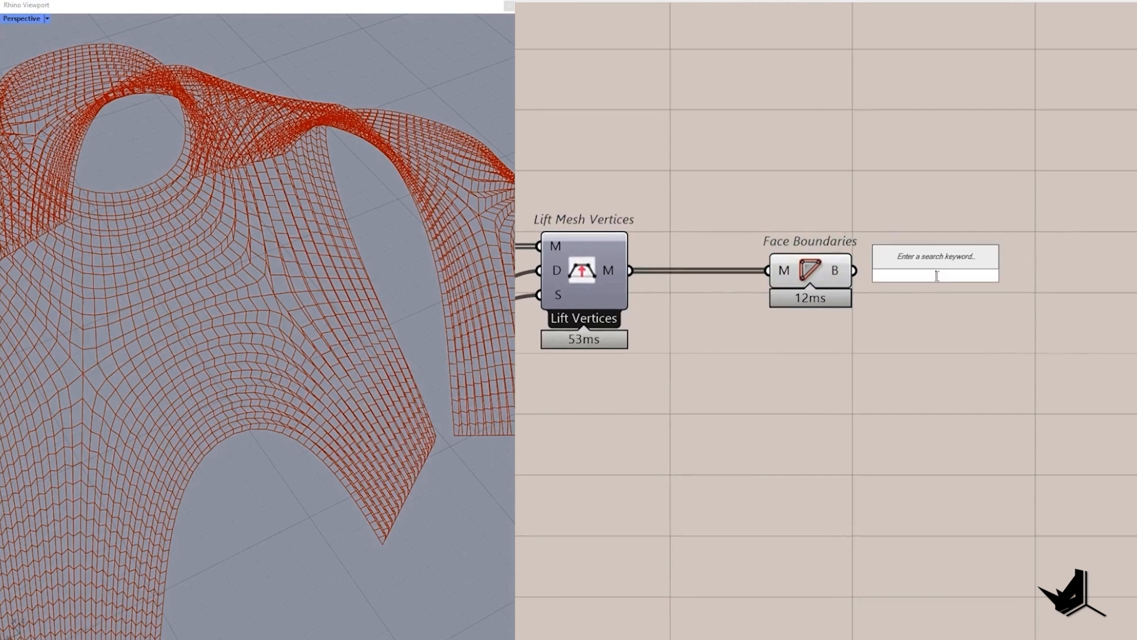
type("discontinuity")
key("Return")
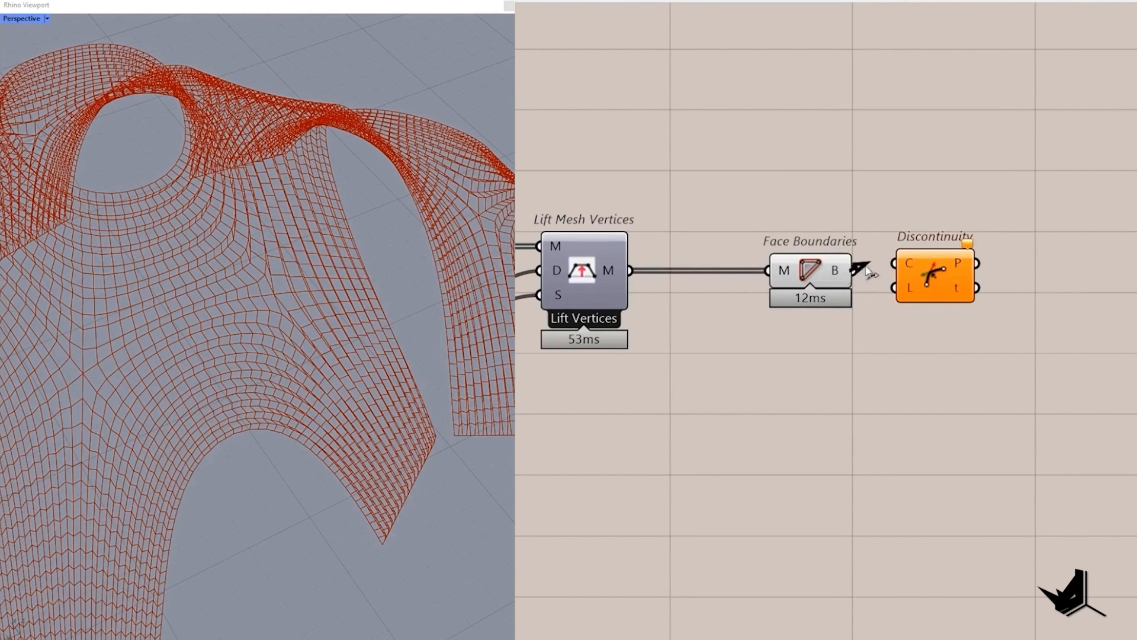
left_click_drag(870, 272, 894, 263)
- Add a List Item component beside Discontinuity and connect the P output to its L input
double_click(830, 274)
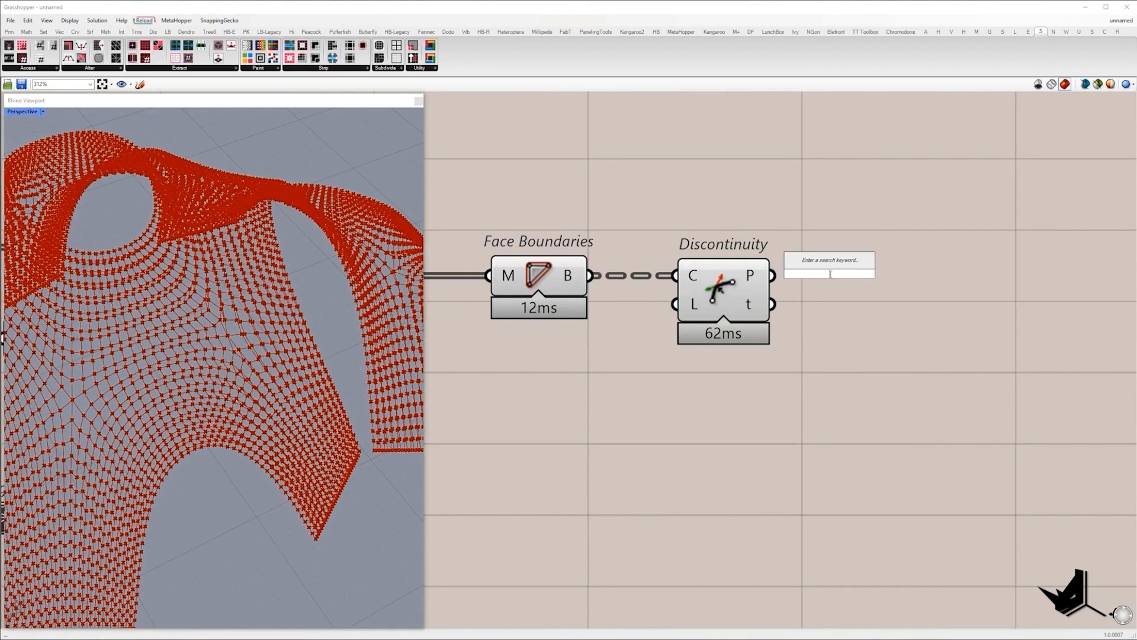
type("list item")
key("Return")
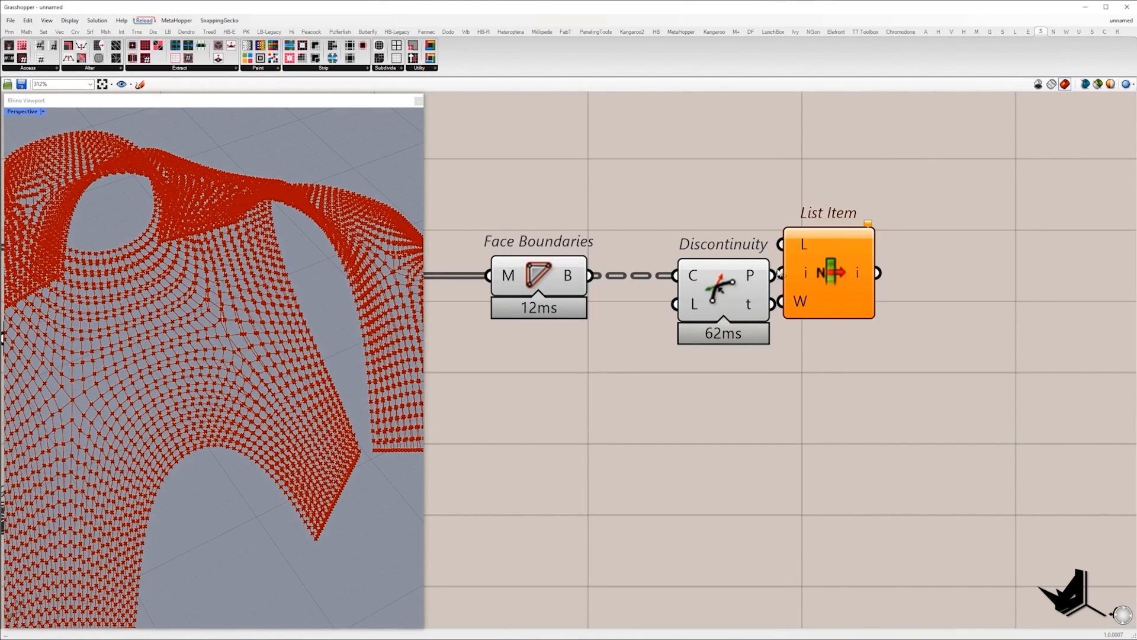
left_click_drag(773, 275, 782, 245)
left_click_drag(829, 285, 906, 290)
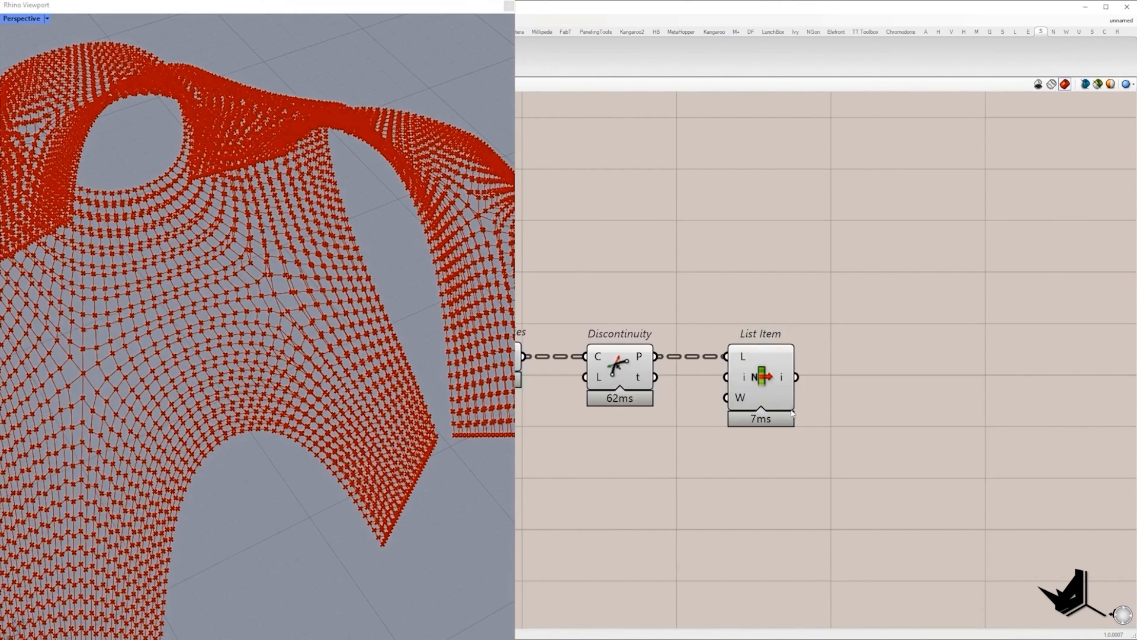
- Add three extra outputs, +1, +2 and +3, to the List Item component
scroll(758, 401, "up", 5)
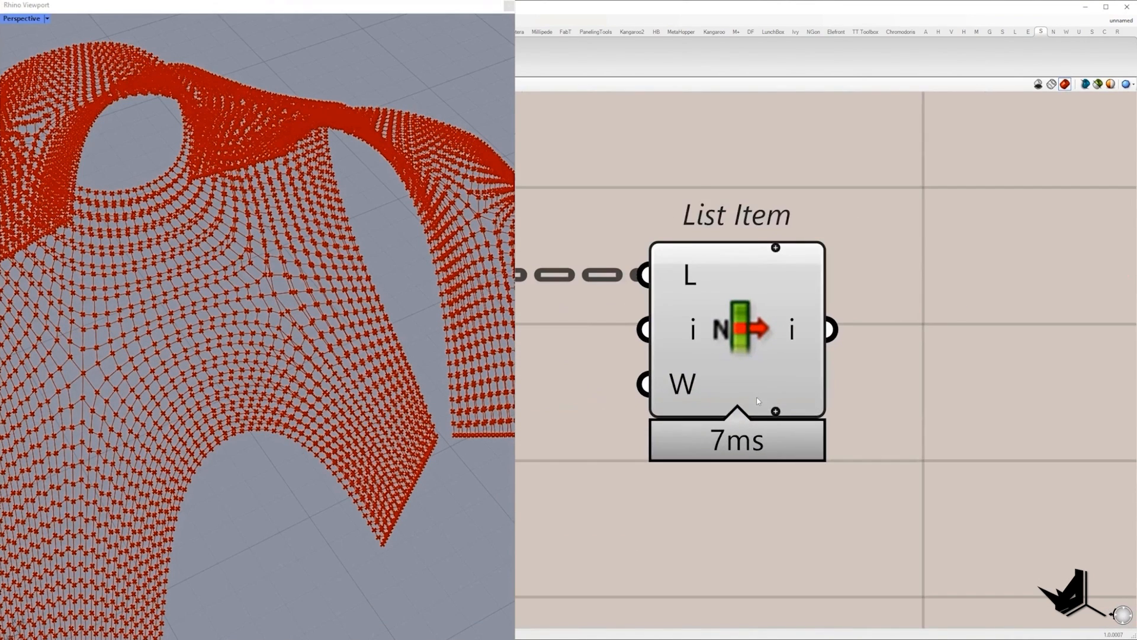
scroll(758, 401, "up", 2)
left_click(782, 412)
left_click(782, 413)
left_click(782, 412)
scroll(952, 401, "down", 2)
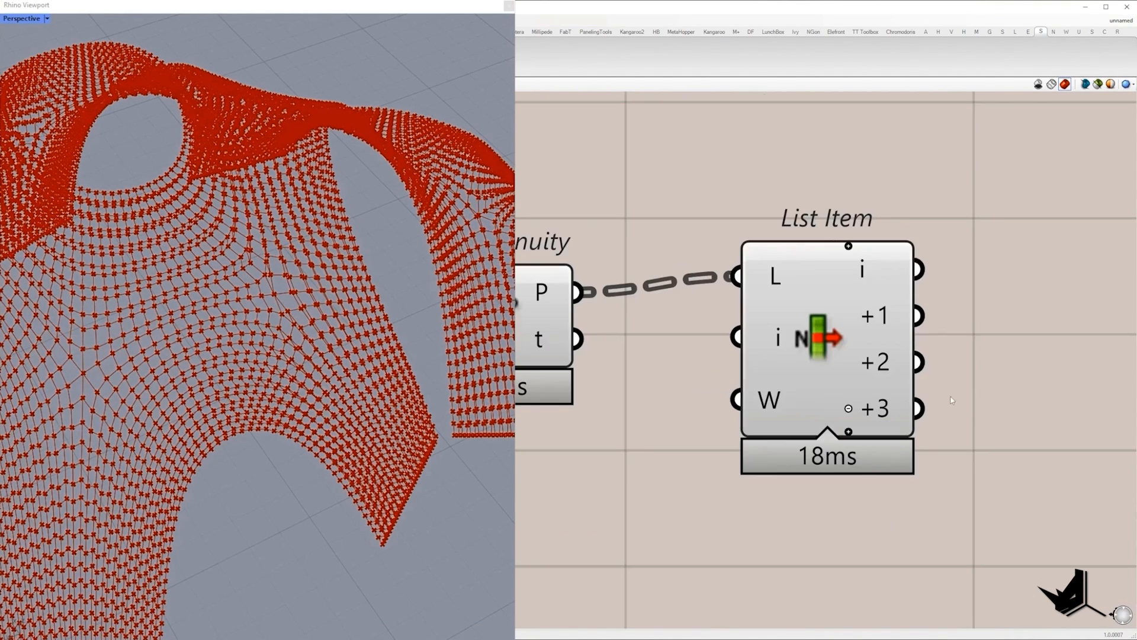
scroll(840, 325, "down", 2)
- Add a 4Point Surface component and connect List Item outputs i, +1, +2 and +3 to its A, B, C and D inputs
right_click_drag(916, 294, 797, 318)
double_click(798, 316)
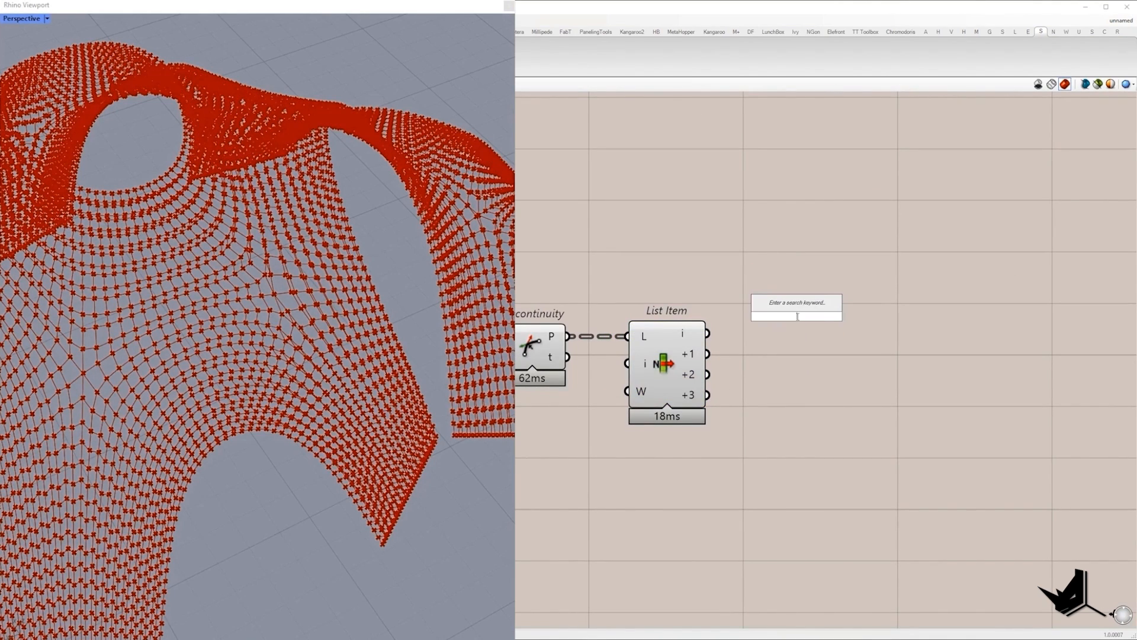
type("4p")
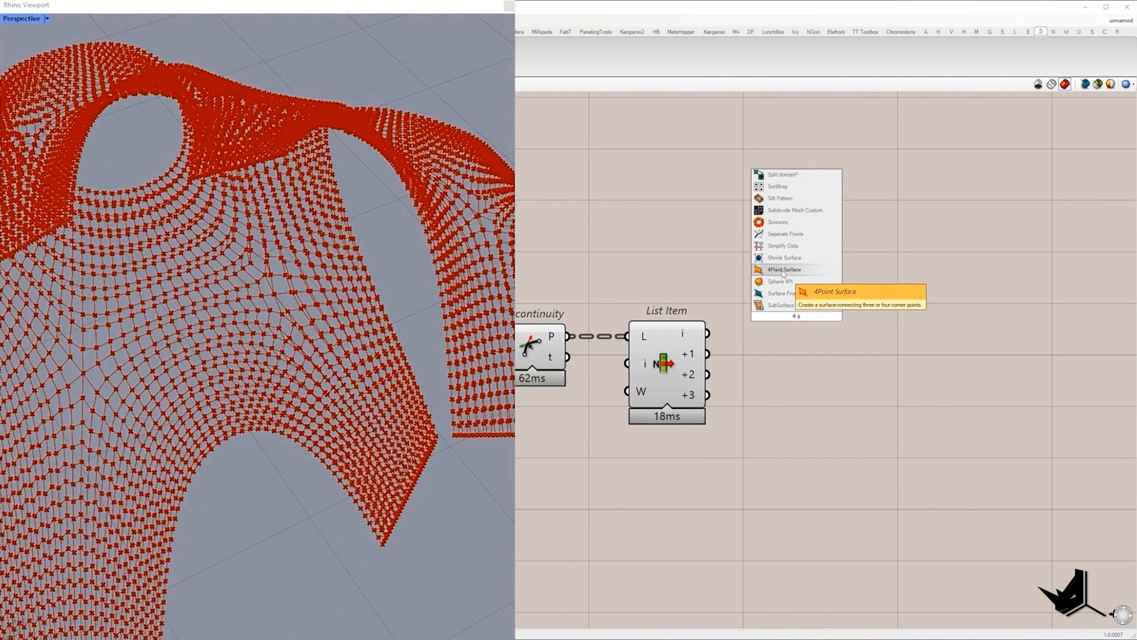
left_click(791, 269)
left_click_drag(732, 302, 761, 285)
left_click_drag(707, 354, 761, 305)
left_click_drag(707, 374, 761, 326)
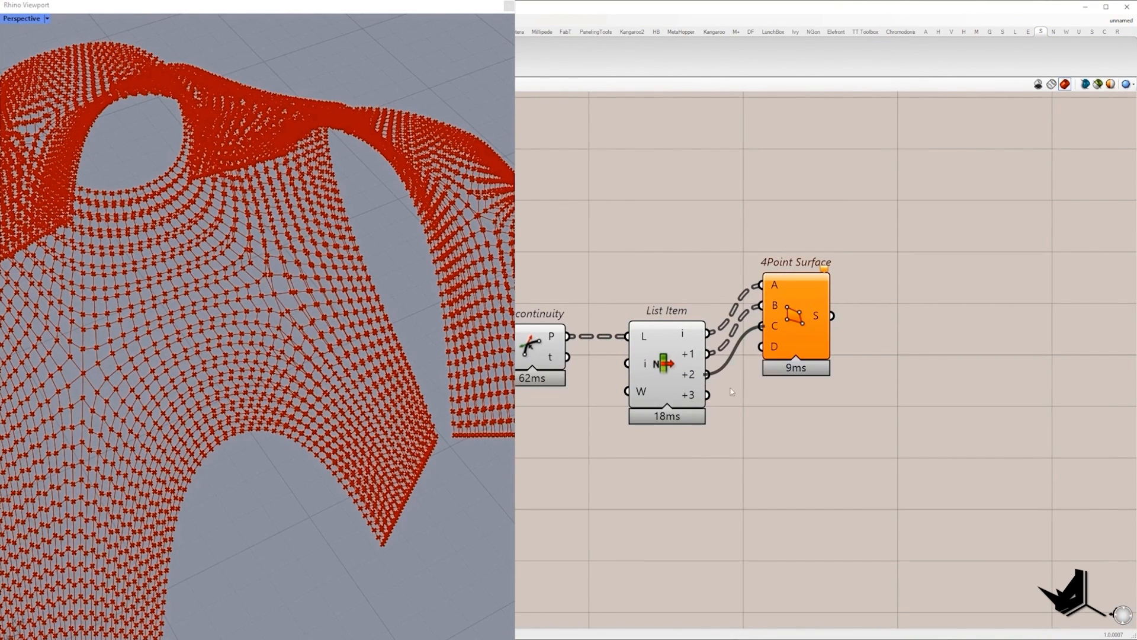
left_click_drag(707, 394, 826, 376)
- Turn off the preview of Discontinuity and List Item, and inspect the 4Point Surface results in the viewport and at its S output
scroll(764, 416, "down", 4)
left_click_drag(745, 456, 570, 305)
scroll(829, 408, "up", 4)
left_click(739, 376)
right_click(517, 202)
left_click(551, 216)
right_click_drag(254, 237, 359, 271)
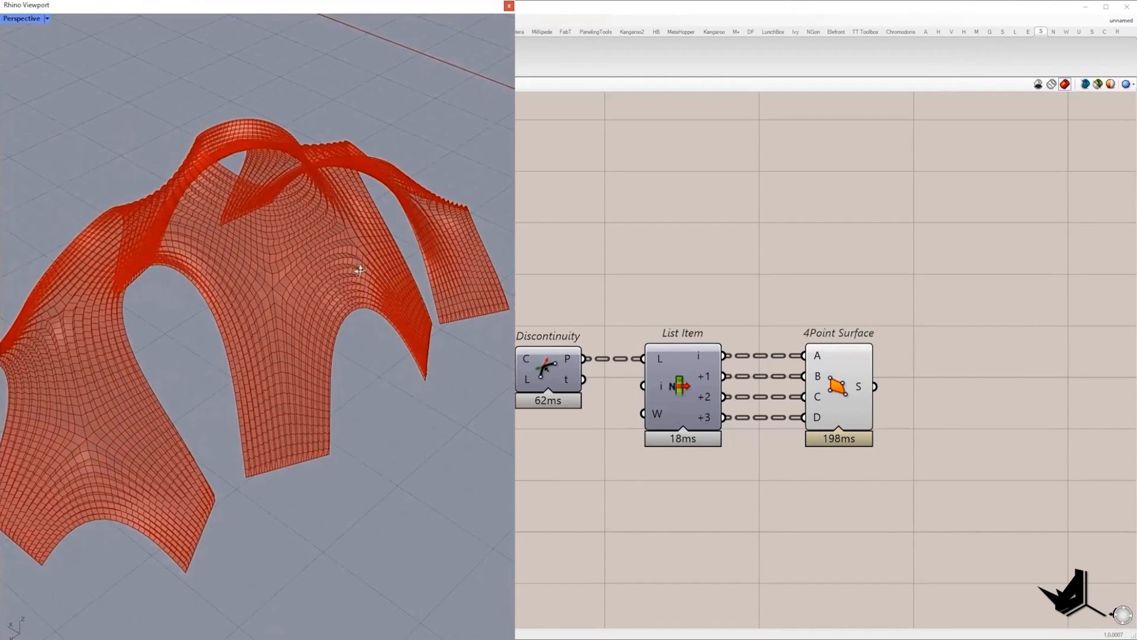
mouse_move(865, 387)
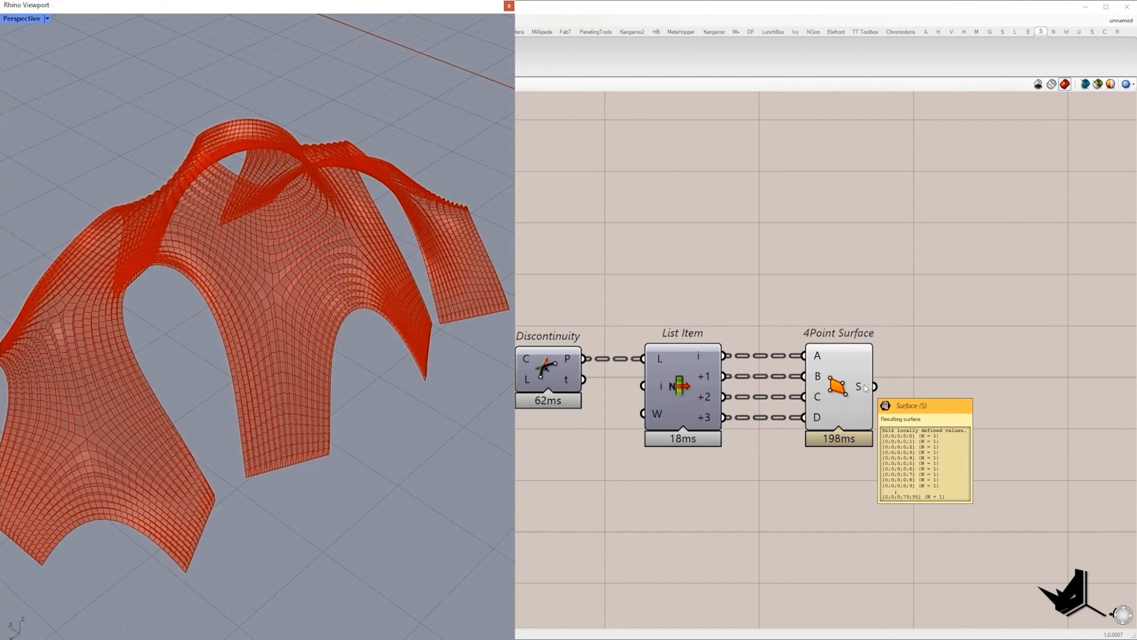
- Flatten the S output of the 4Point Surface component
right_click_drag(484, 267, 459, 266)
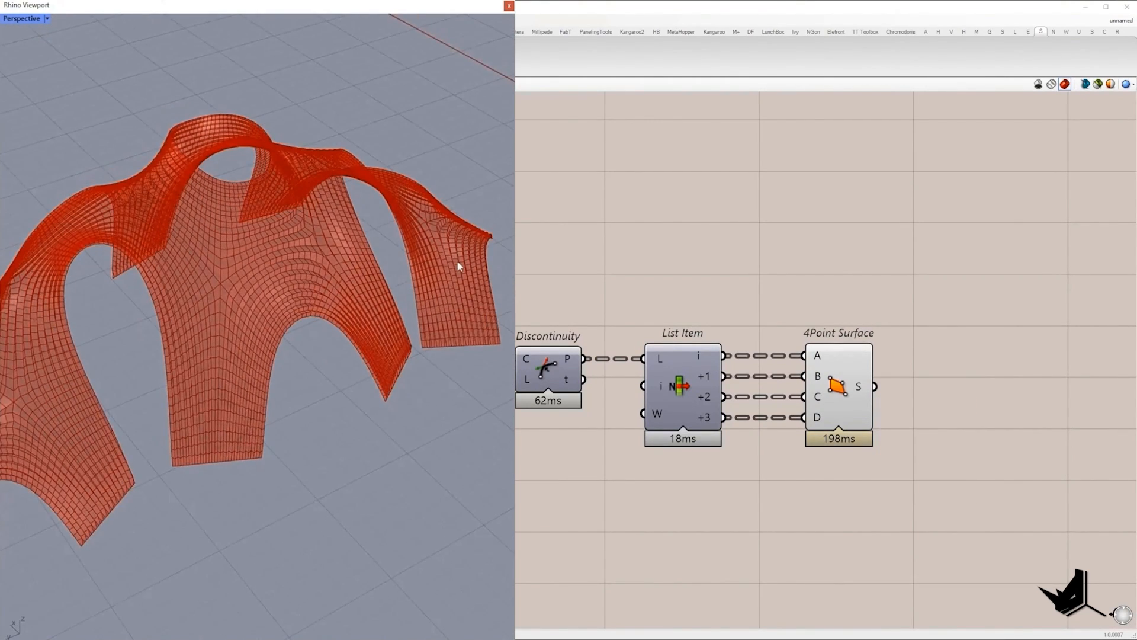
right_click_drag(810, 379, 699, 369)
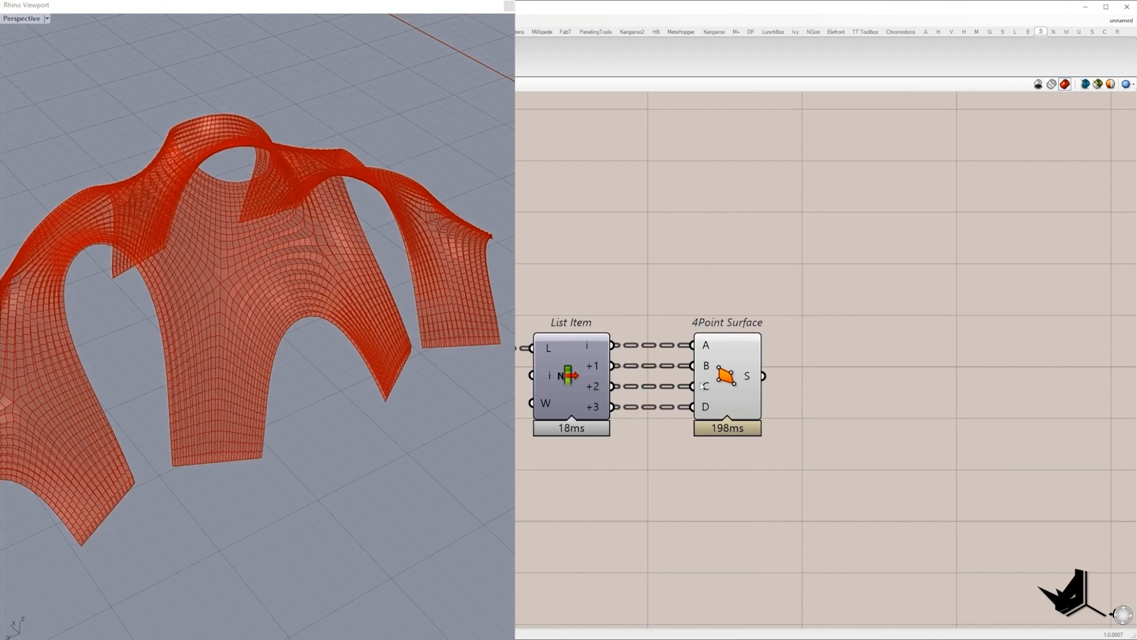
right_click(745, 375)
left_click(770, 411)
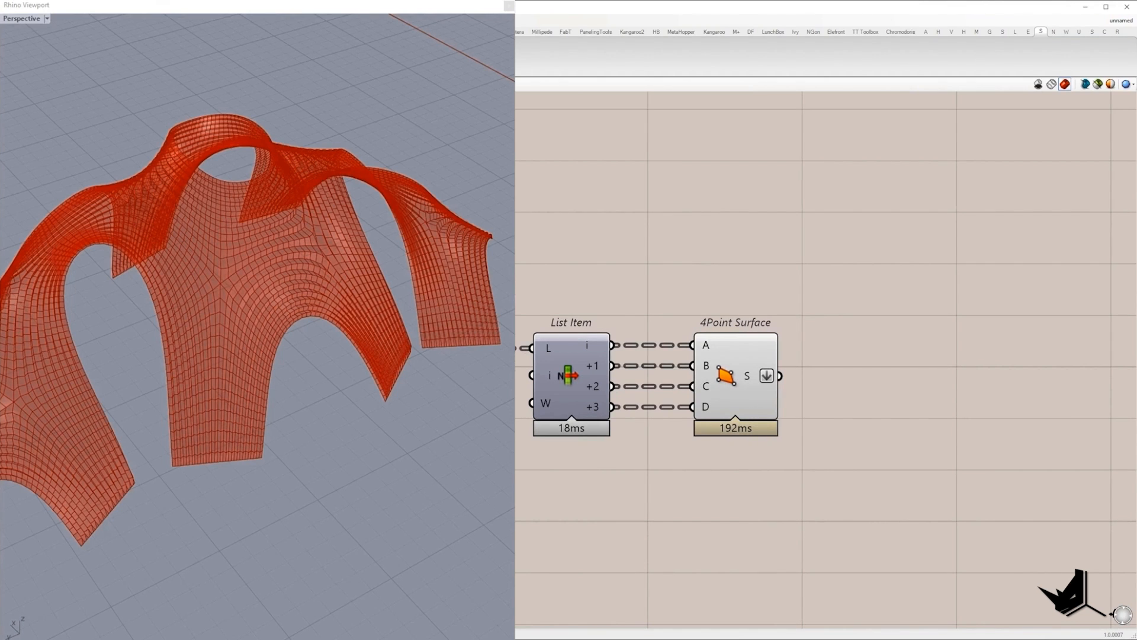
- Examine the four-point surface shell and the four perforated tiles beside it in the viewport
right_click_drag(322, 279, 349, 277)
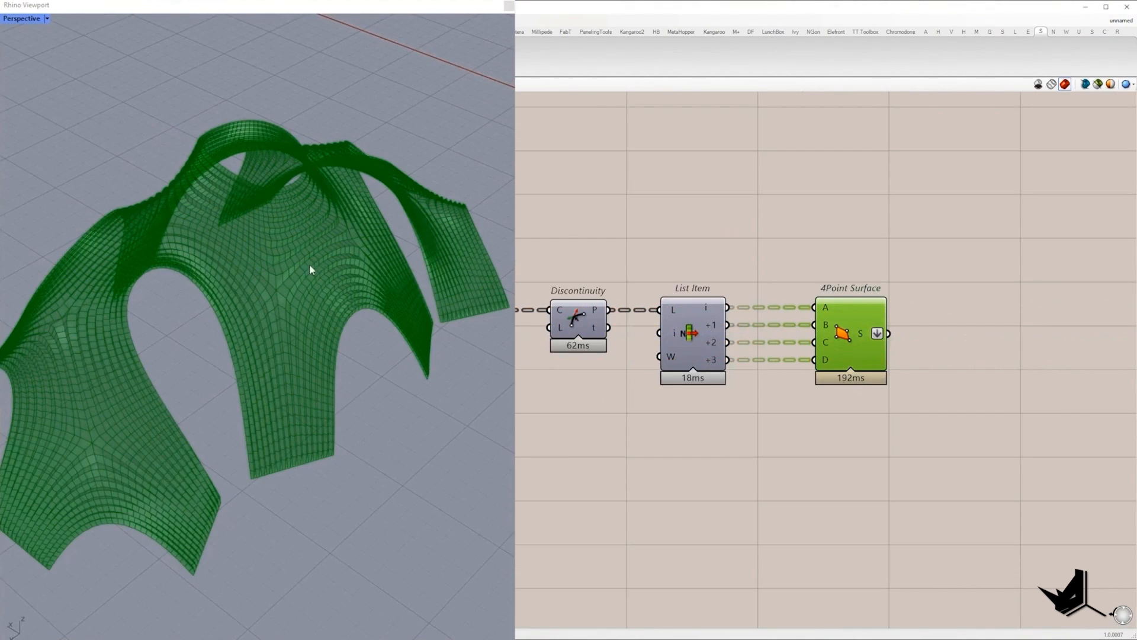
right_click_drag(309, 264, 336, 272)
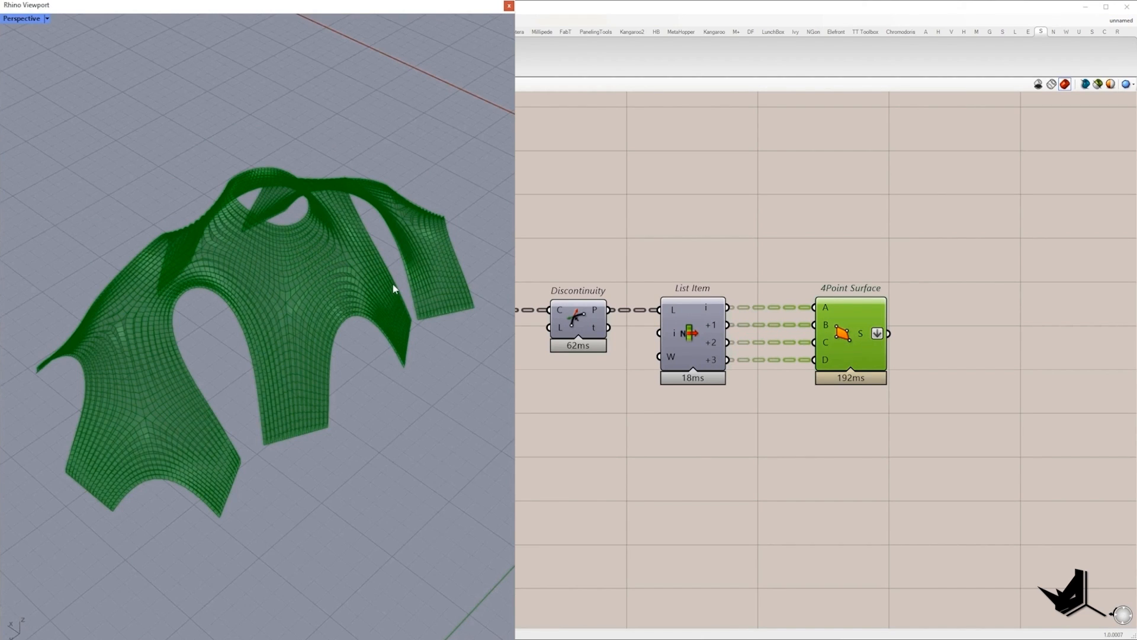
scroll(376, 250, "down", 6)
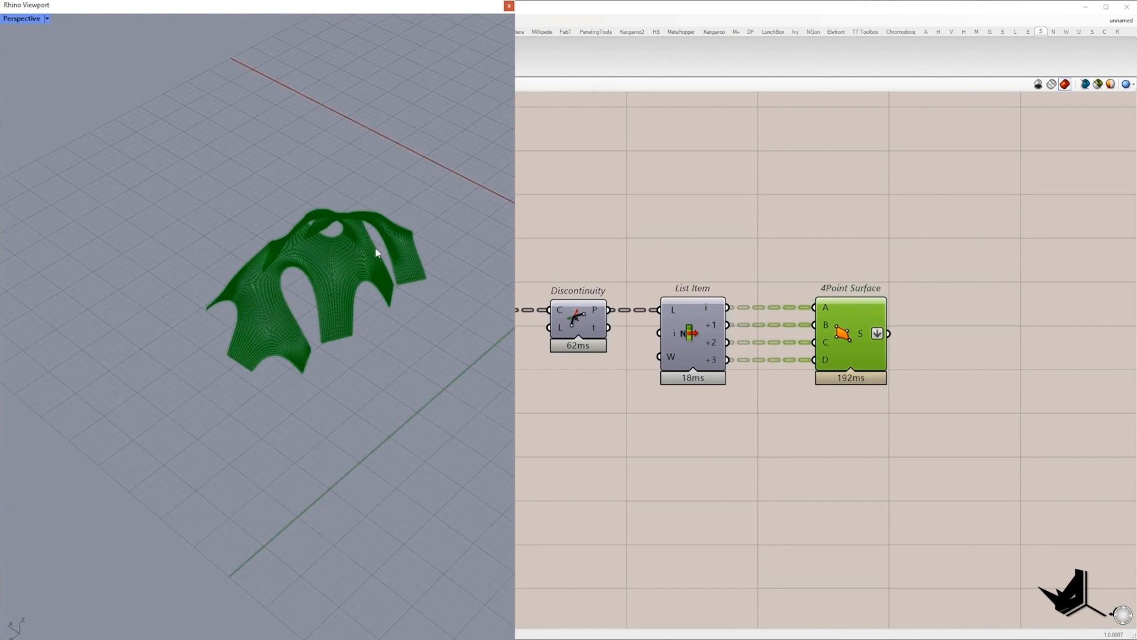
right_click_drag(363, 337, 239, 359, "shift")
scroll(437, 289, "up", 5)
left_click_drag(487, 344, 414, 308)
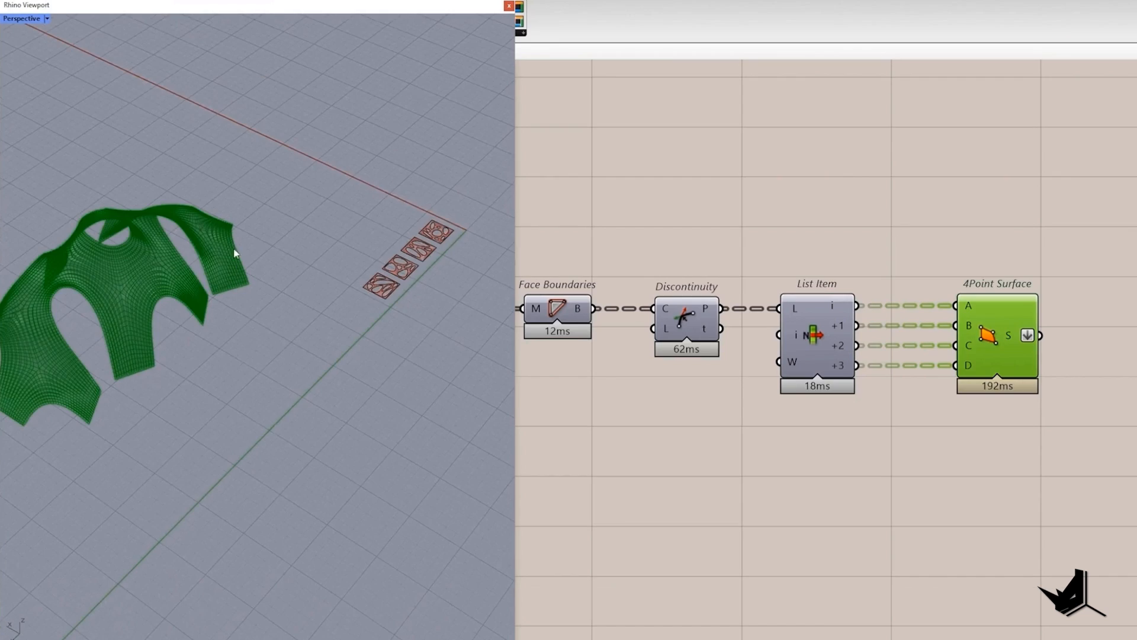
right_click_drag(236, 254, 358, 290)
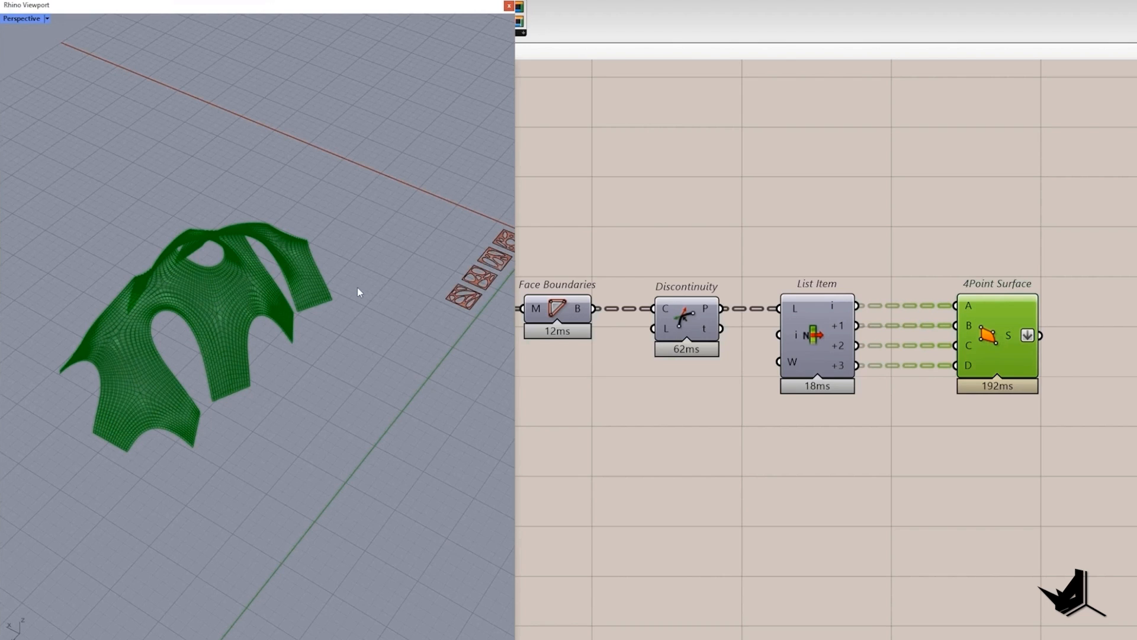
- Add a Sift Pattern component and connect the flattened S output of 4Point Surface to its L input
right_click_drag(1006, 379, 859, 391)
double_click(1069, 406)
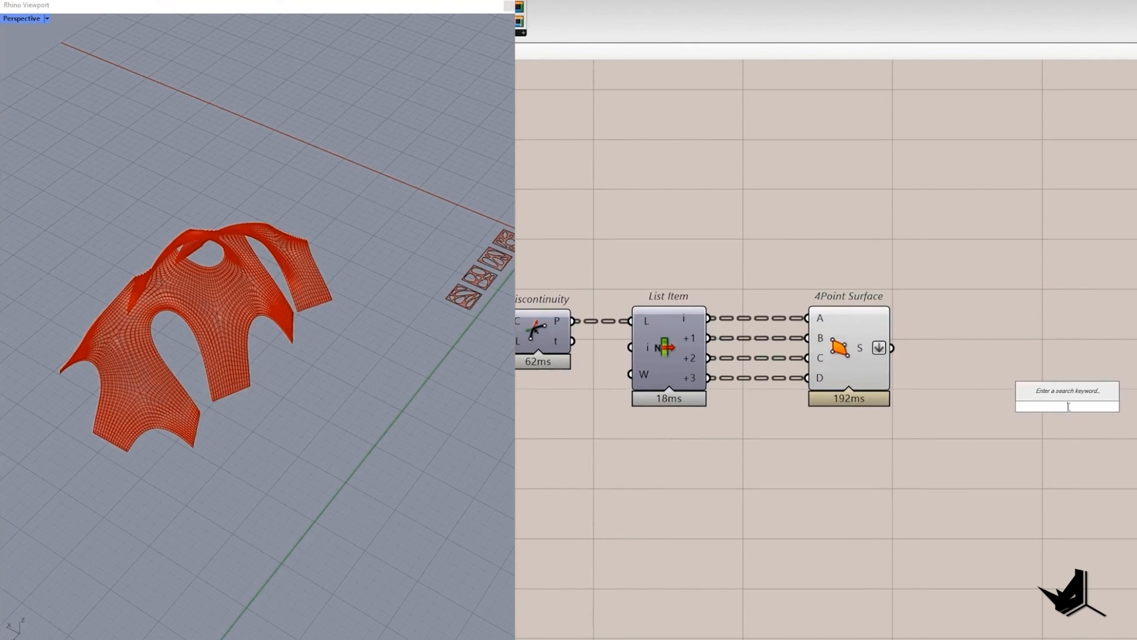
type("sift")
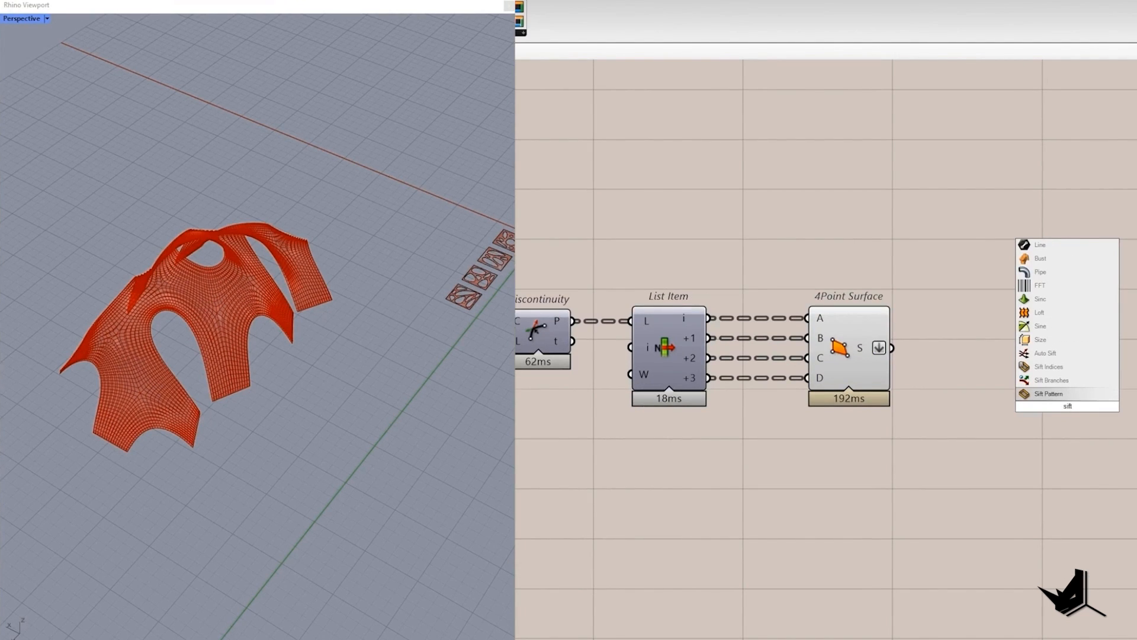
left_click(1069, 395)
right_click_drag(1070, 395, 954, 394)
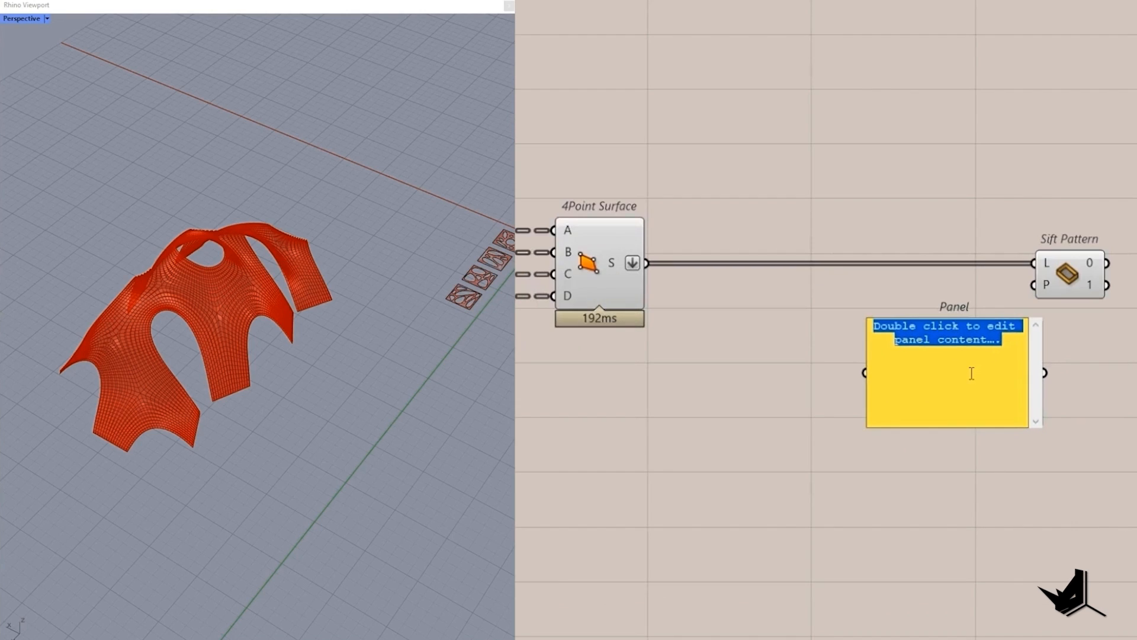
- Create a panel listing 0, 1, 2 and 3 as separate items and connect it to the D input of a new Repeat Data component
type("00")
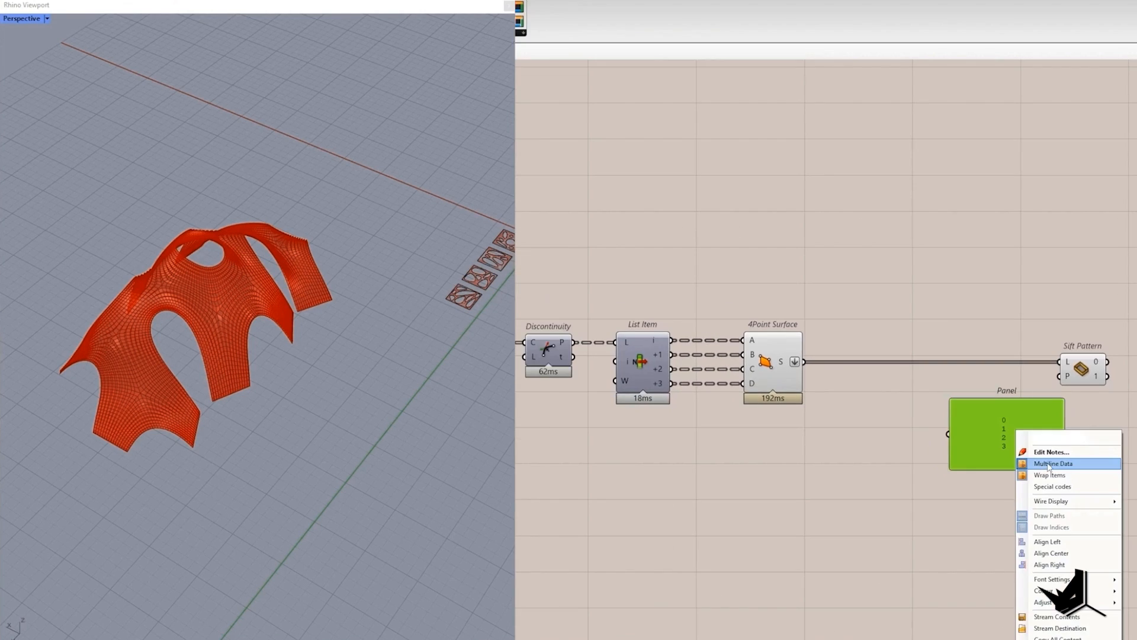
left_click(1041, 460)
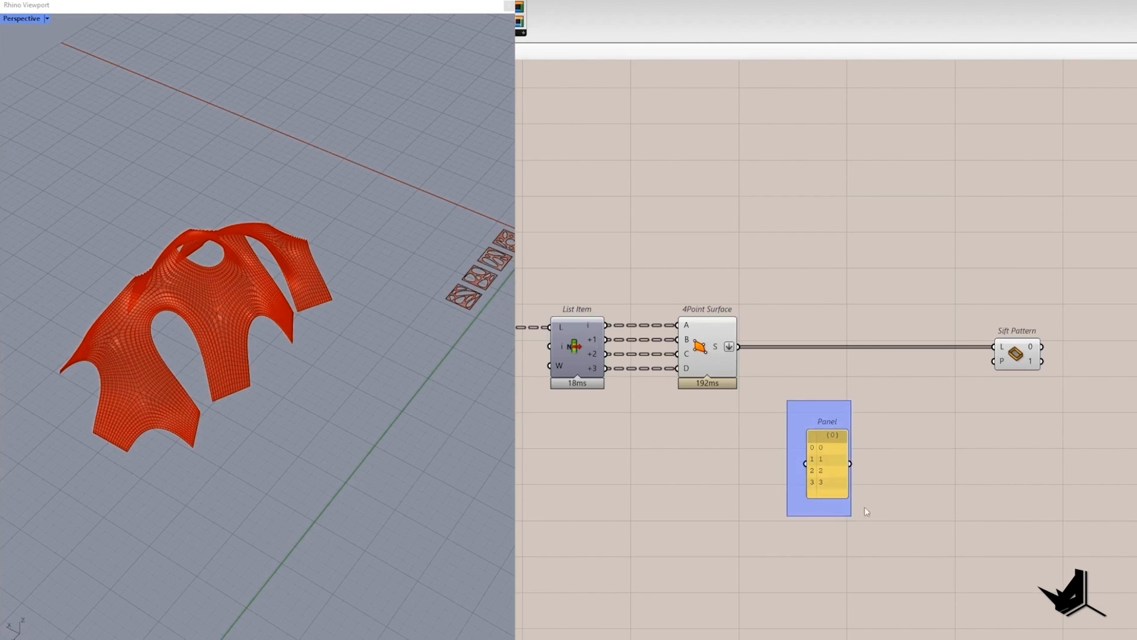
double_click(903, 458)
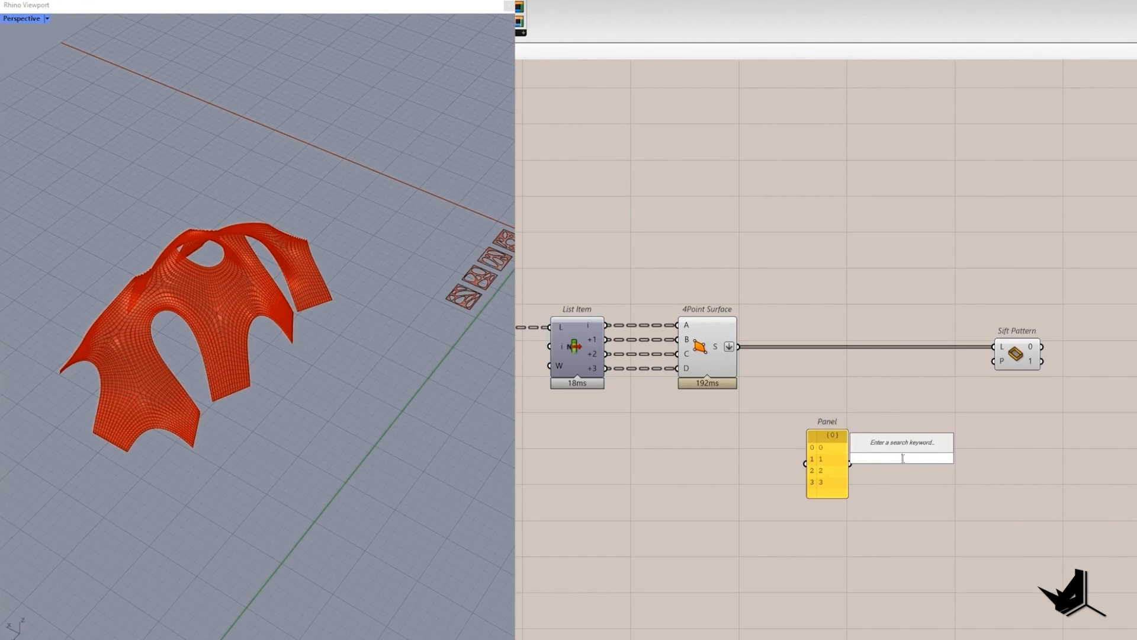
type("repa")
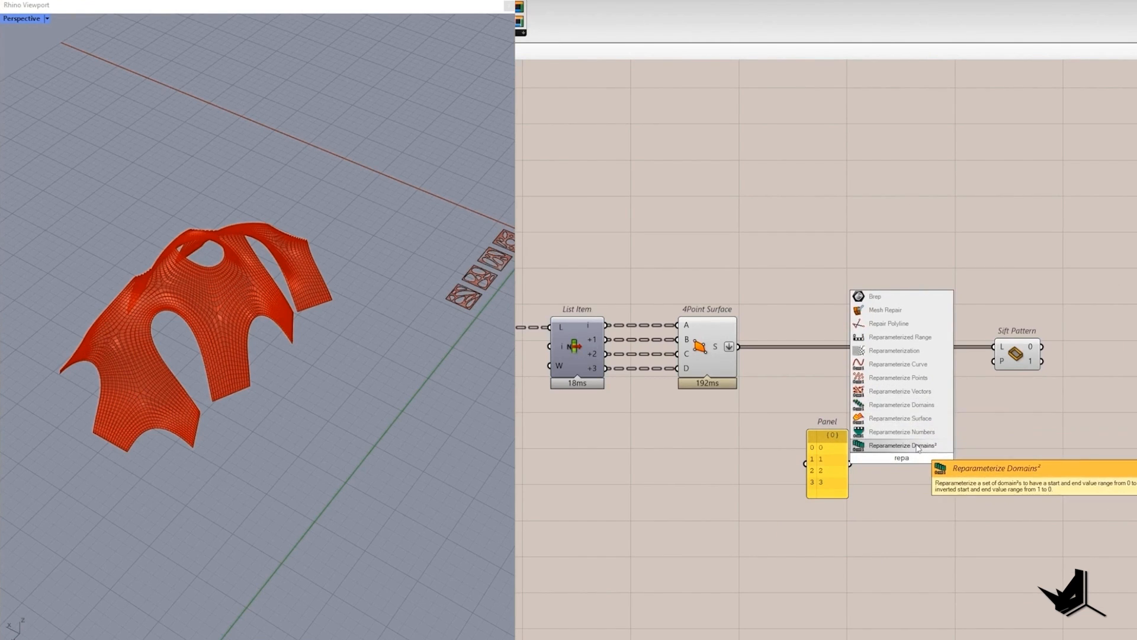
key("BackSpace")
type("e")
left_click(916, 444)
left_click_drag(877, 450, 844, 402)
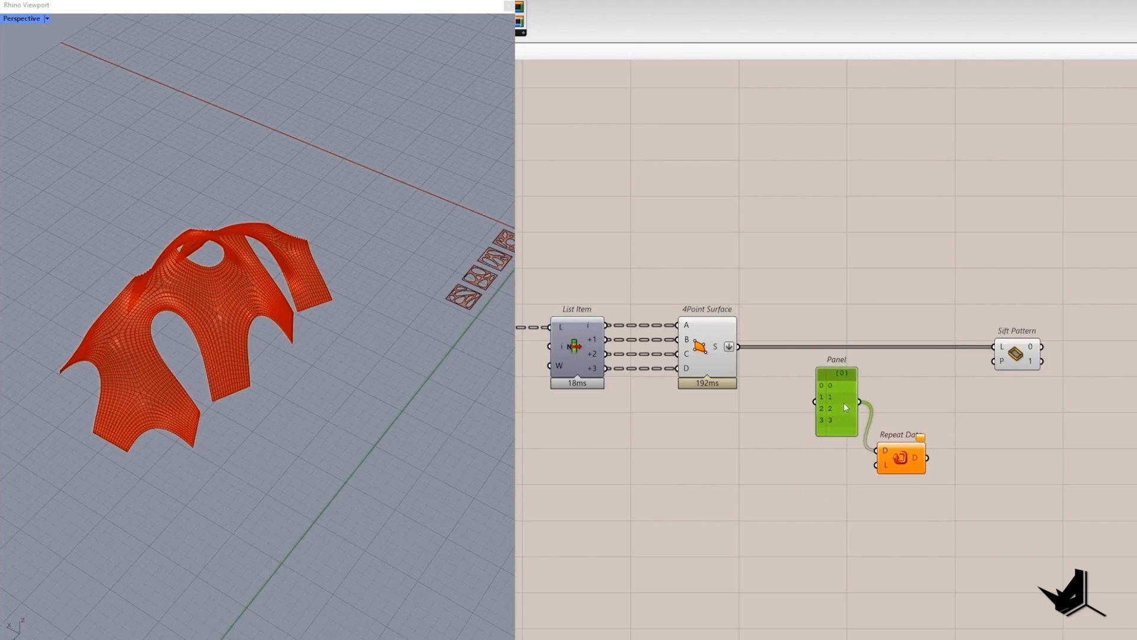
- Add a List Length component, feed it the 4Point Surface S output, and connect its result to the L input of Repeat Data
left_click(785, 436)
double_click(784, 435)
type("list le")
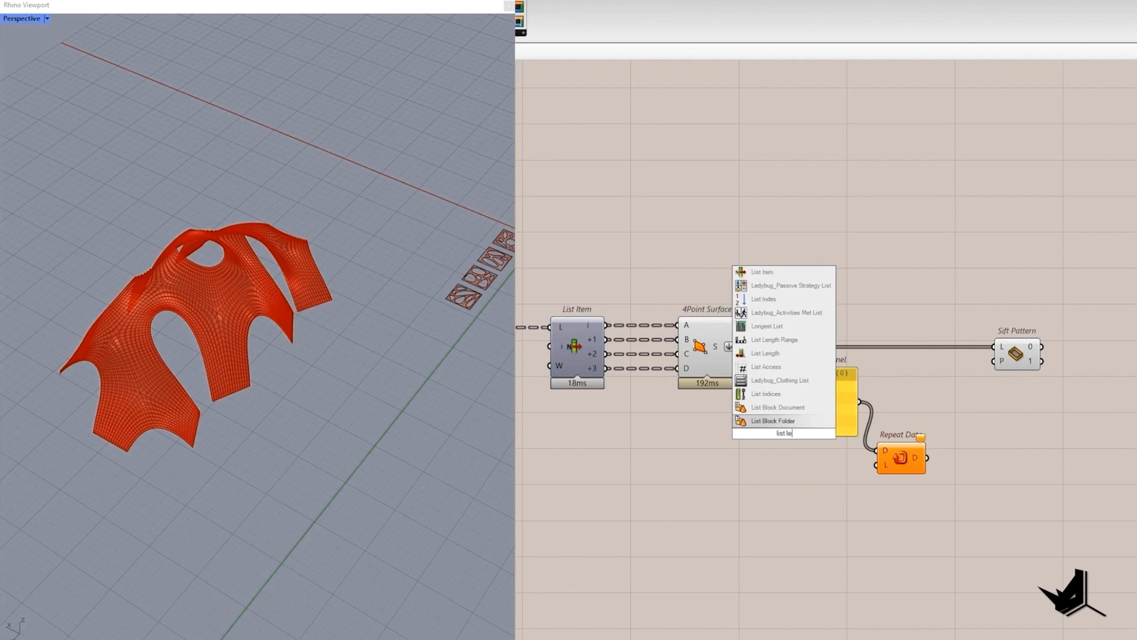
left_click(766, 407)
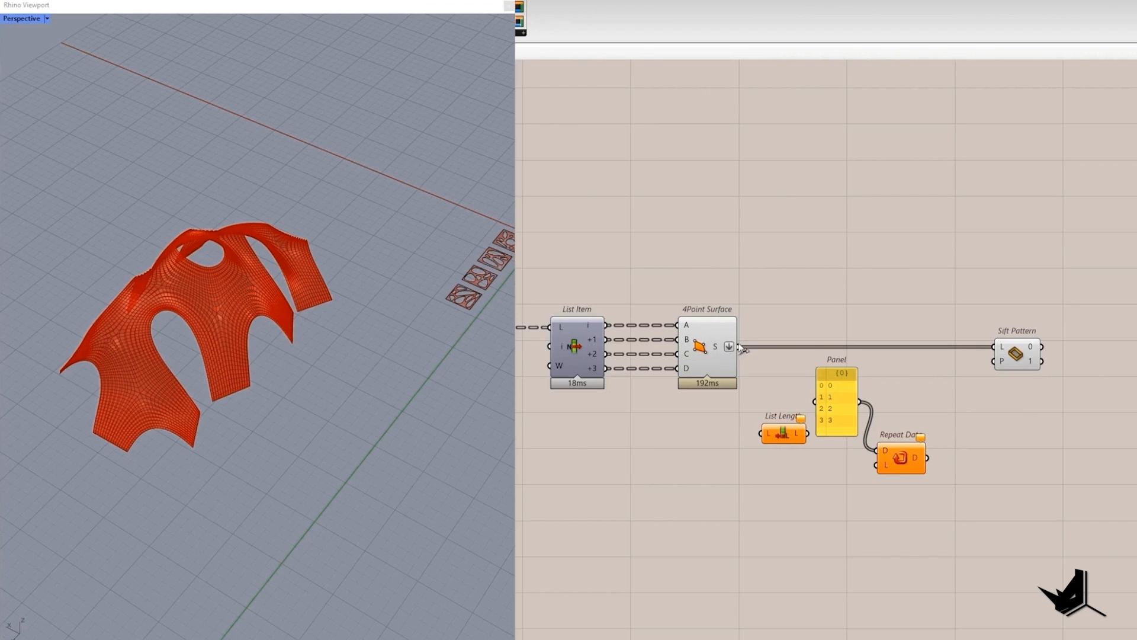
left_click_drag(740, 348, 910, 492)
left_click_drag(787, 332, 900, 476)
- Examine the Repeat Data output down to its last items in a temporary panel, and delete that panel
left_click_drag(935, 481, 998, 466)
left_click_drag(1084, 430, 1091, 496)
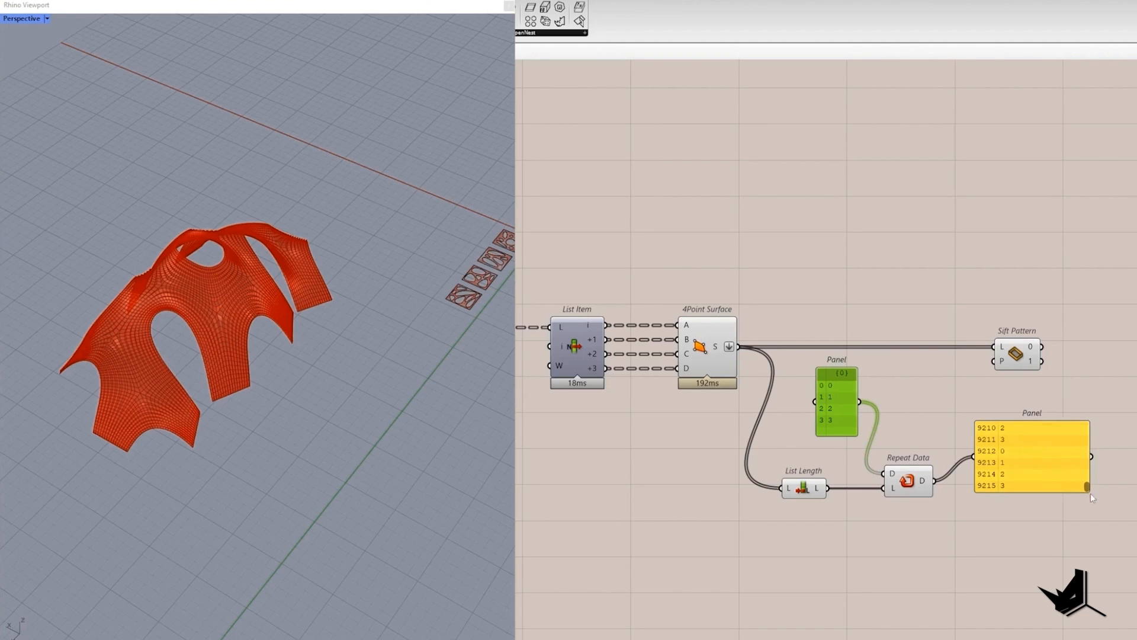
left_click_drag(665, 269, 776, 432)
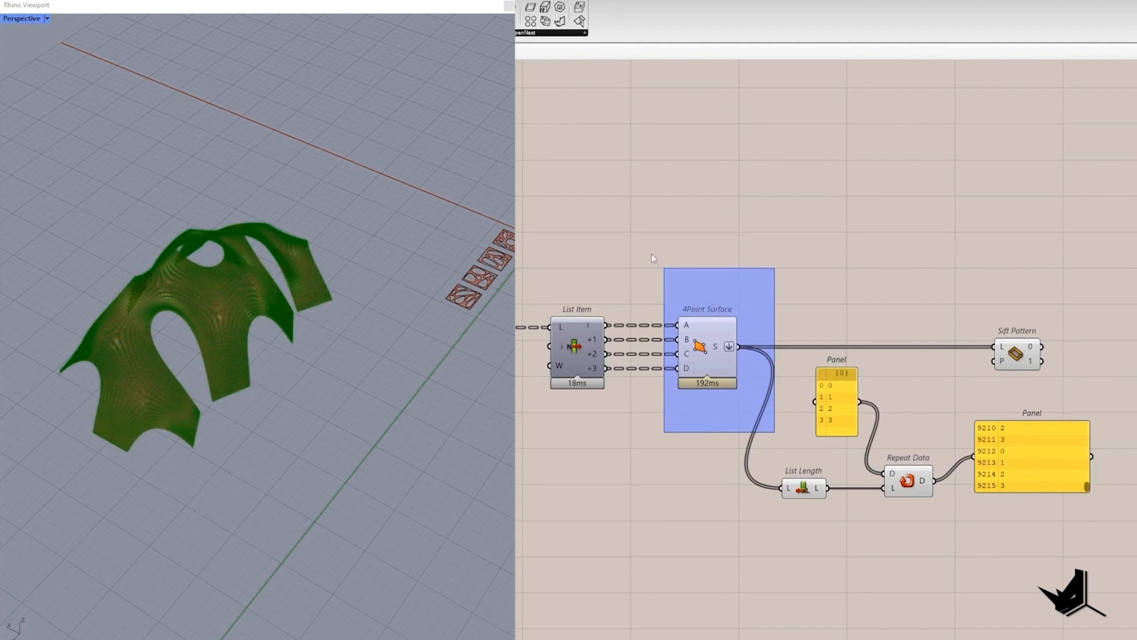
left_click_drag(640, 247, 751, 431)
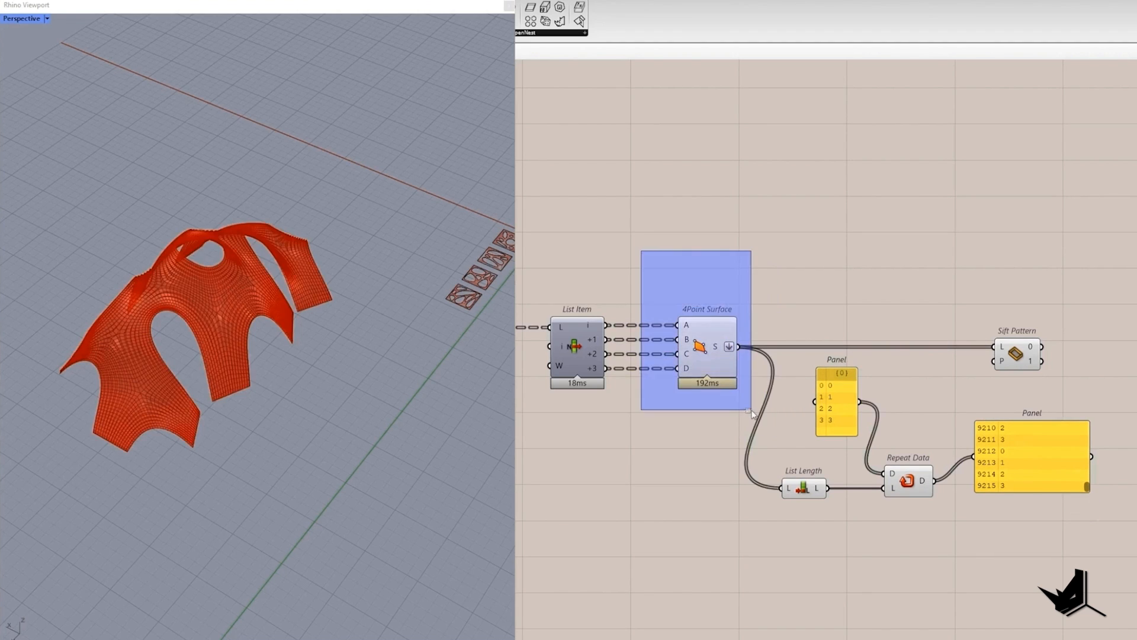
left_click(1000, 491)
key("Delete")
- Add a Jitter component and connect the D output of Repeat Data to its L input
right_click_drag(1012, 485, 908, 446)
double_click(908, 447)
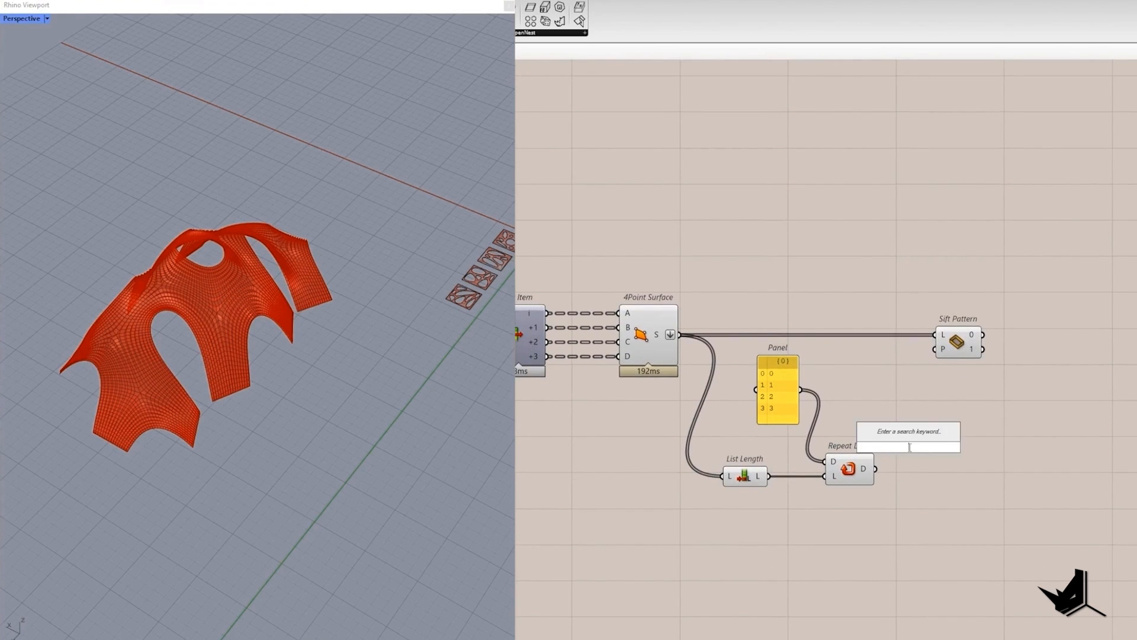
type("i")
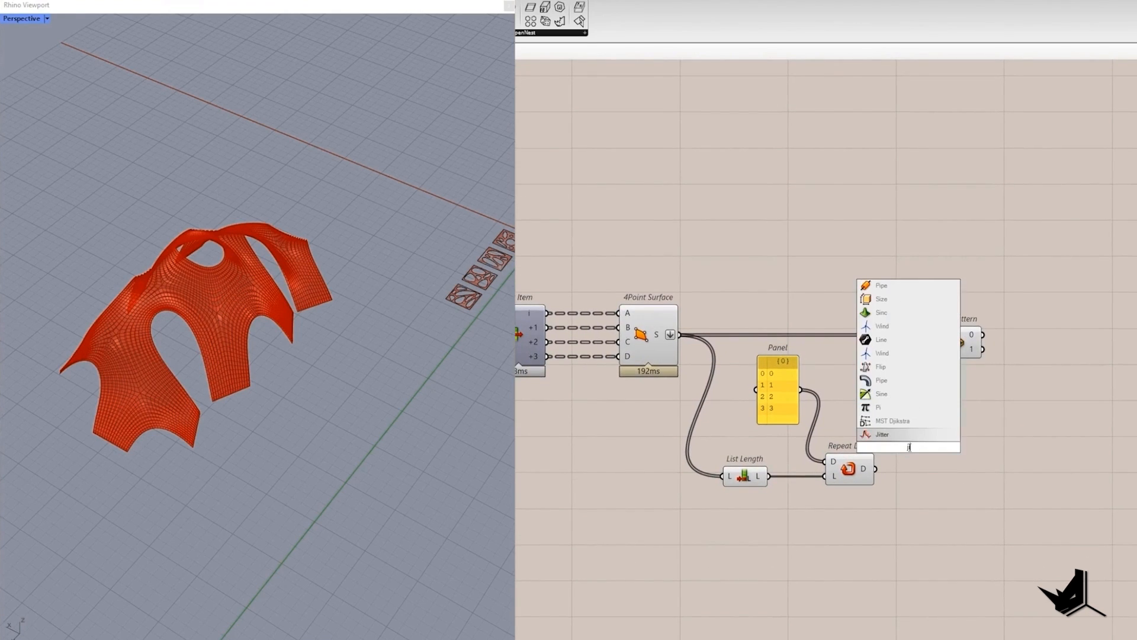
left_click(882, 434)
left_click_drag(914, 452, 1010, 468)
- Add a number slider from 0 to 1.000, set it to 1.000, and connect it to the J input of Jitter
double_click(934, 490)
type("0<1.000")
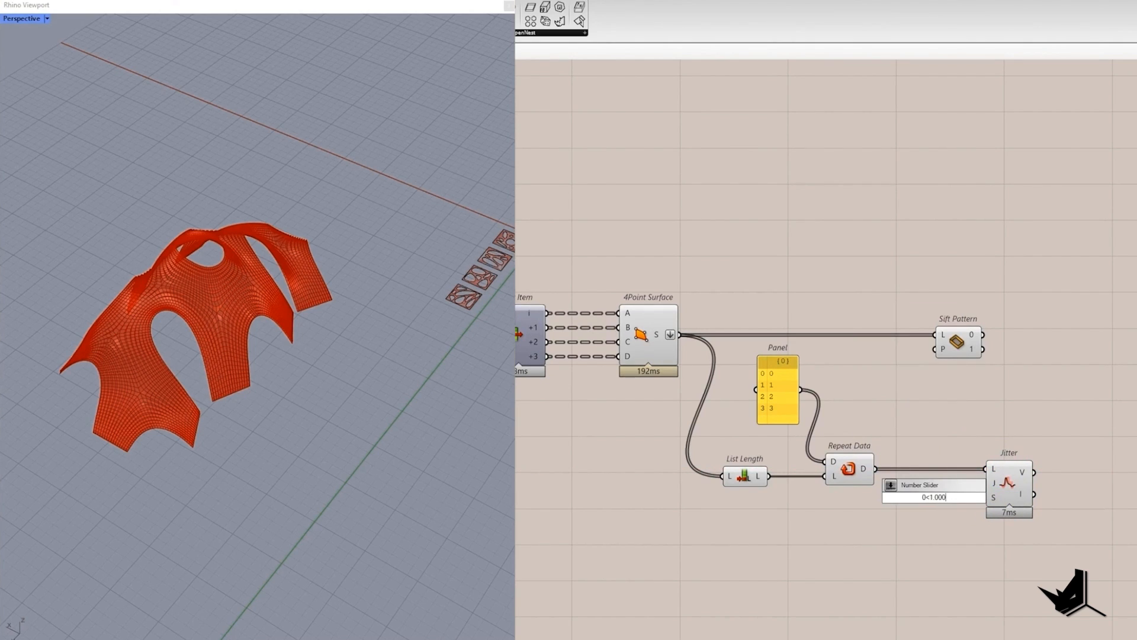
key("Return")
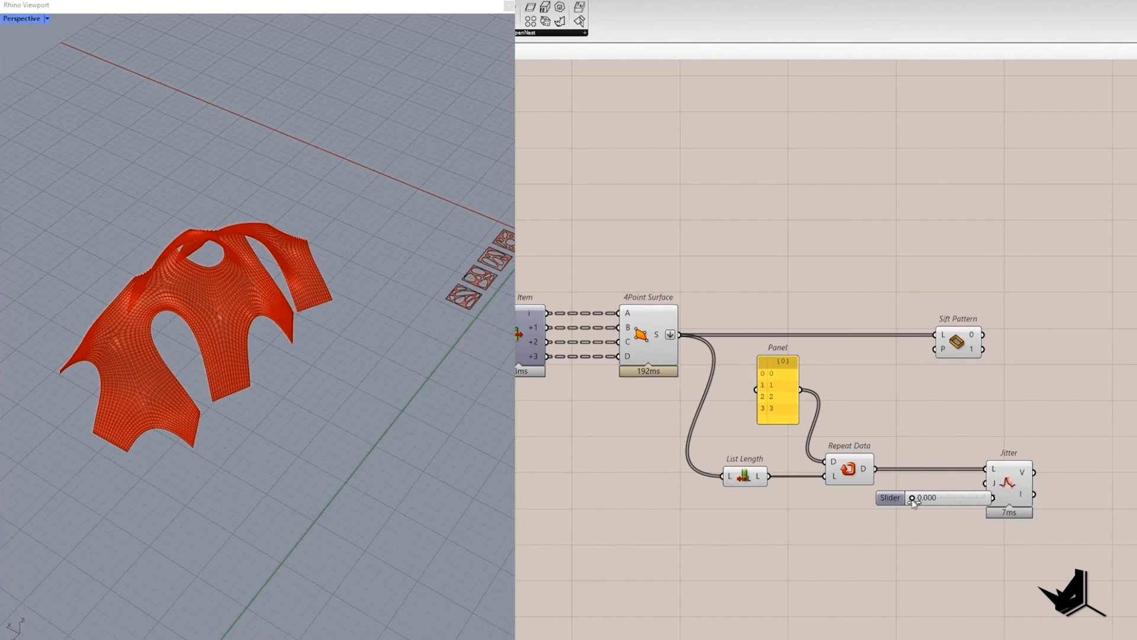
left_click_drag(979, 501, 982, 500)
left_click_drag(1005, 487, 985, 497)
left_click_drag(946, 503, 955, 503)
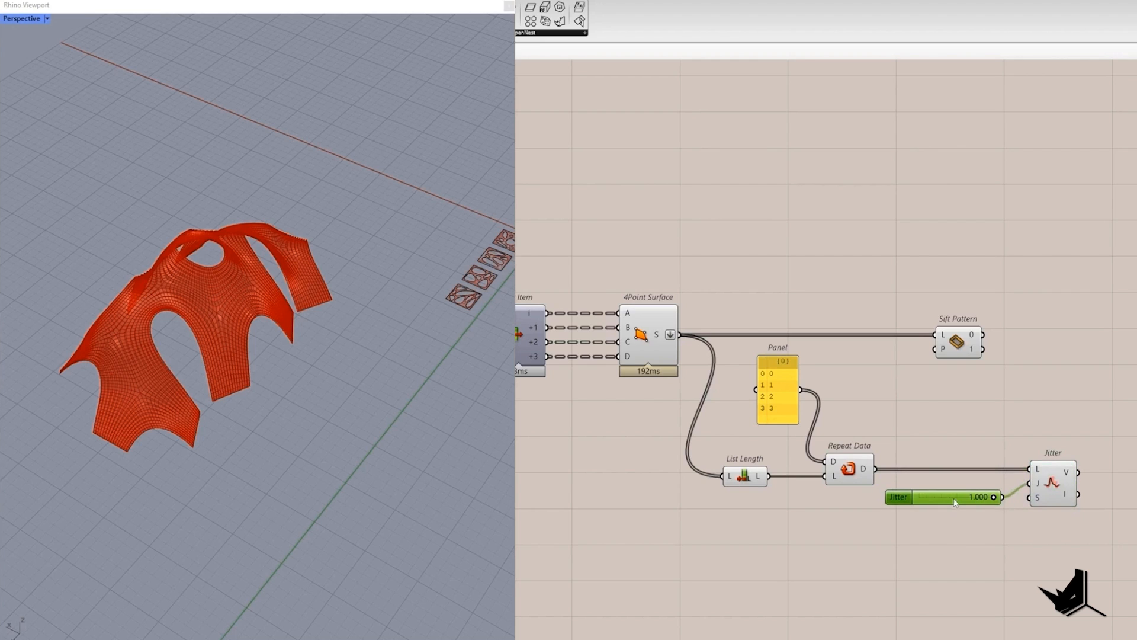
- Add an integer slider from 0 to 10 and connect it to the S input of Jitter
double_click(990, 522)
type("0<10")
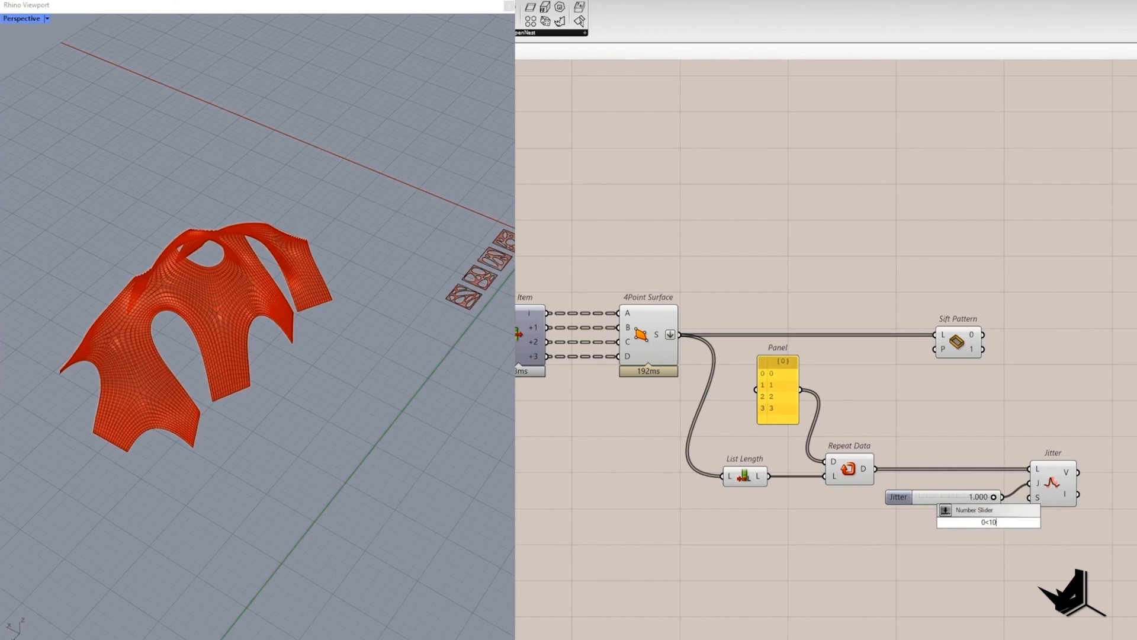
key("Return")
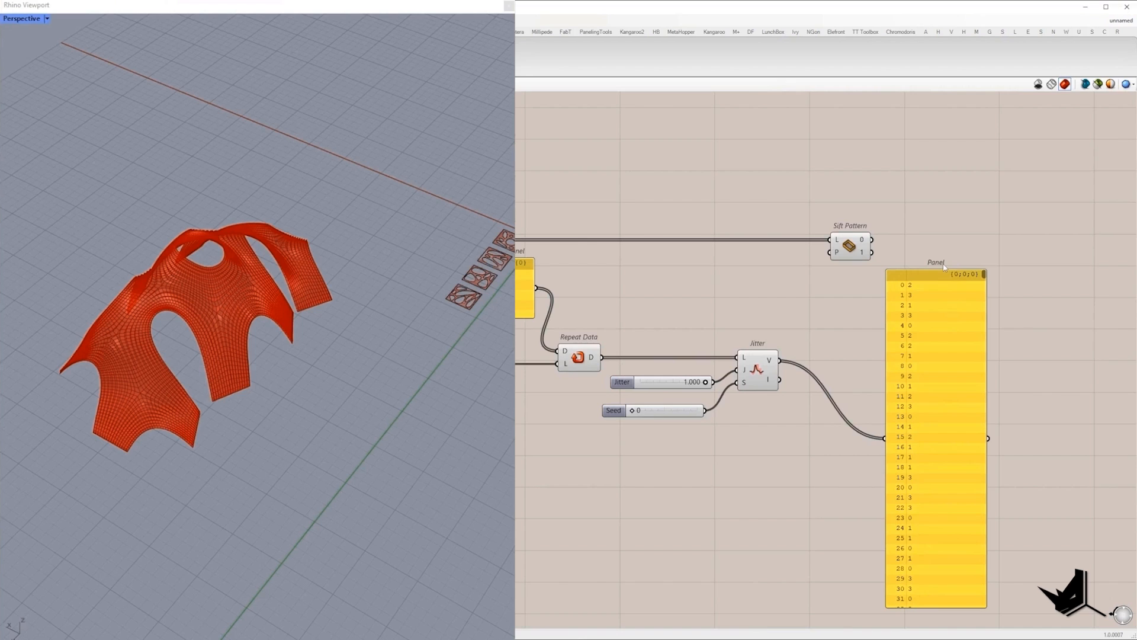
- Review the shuffled values in the panel and connect the V output of Jitter to the P input of Sift Pattern
left_click_drag(1005, 261, 908, 589)
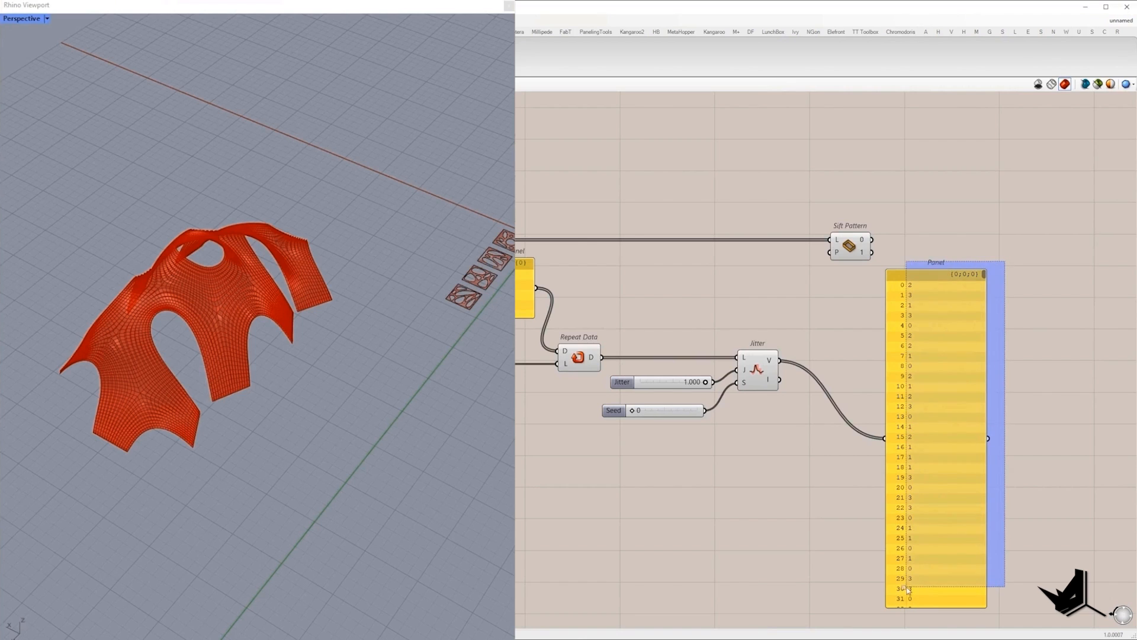
right_click_drag(786, 353, 720, 471)
left_click(720, 471)
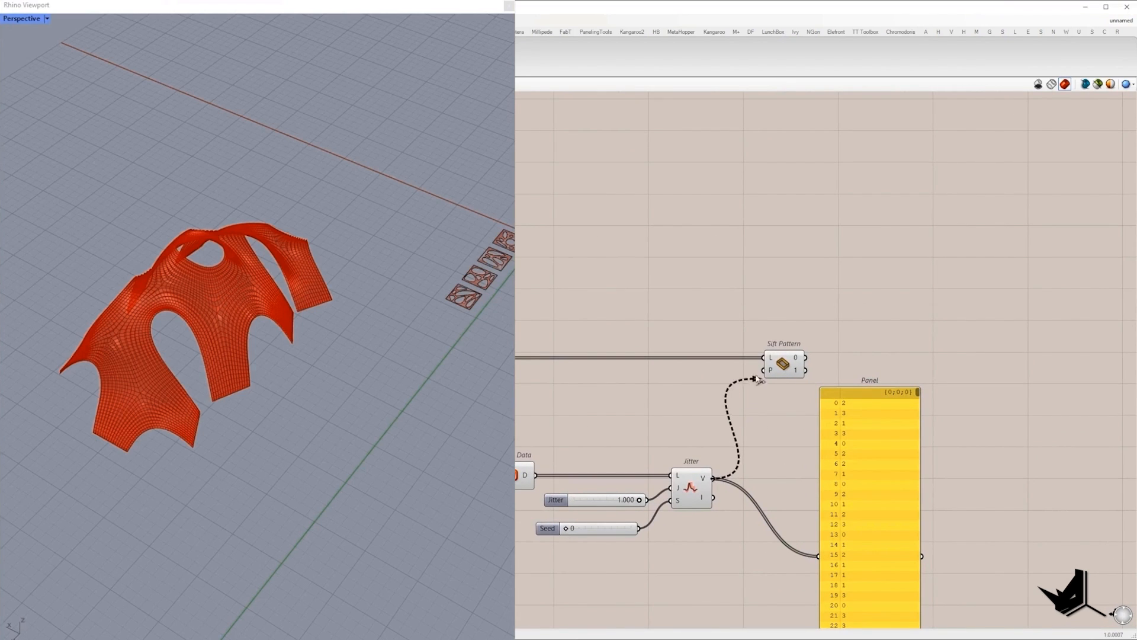
left_click_drag(758, 379, 764, 371)
- Add outputs 2 and 3 to the Sift Pattern component and delete the panel attached to Jitter
scroll(819, 340, "up", 4)
left_click(773, 359)
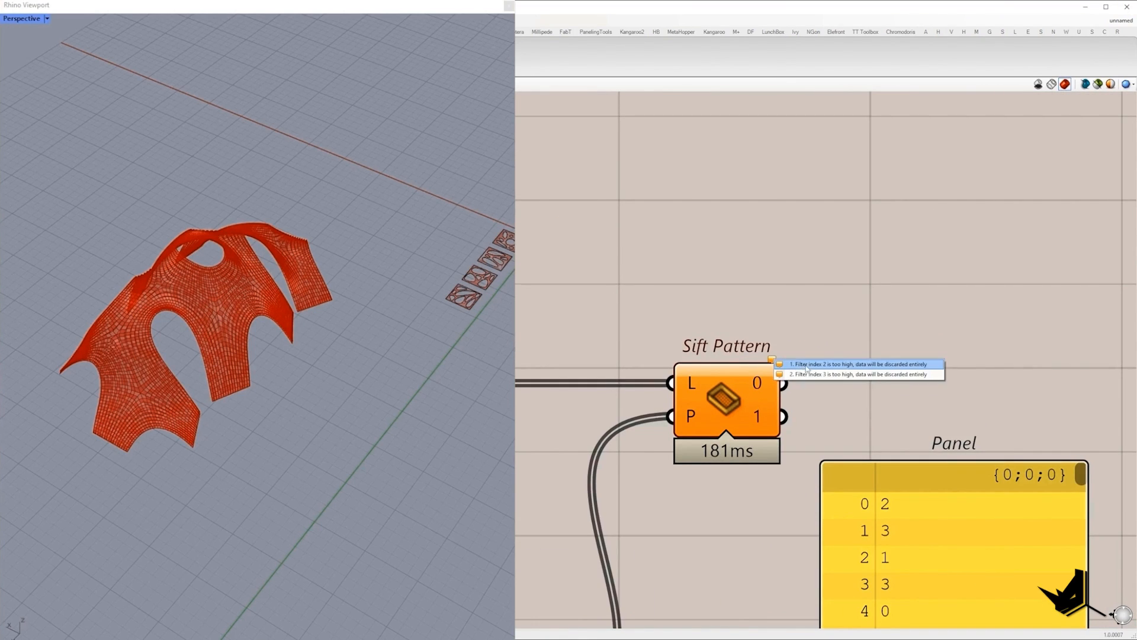
scroll(807, 369, "up", 3)
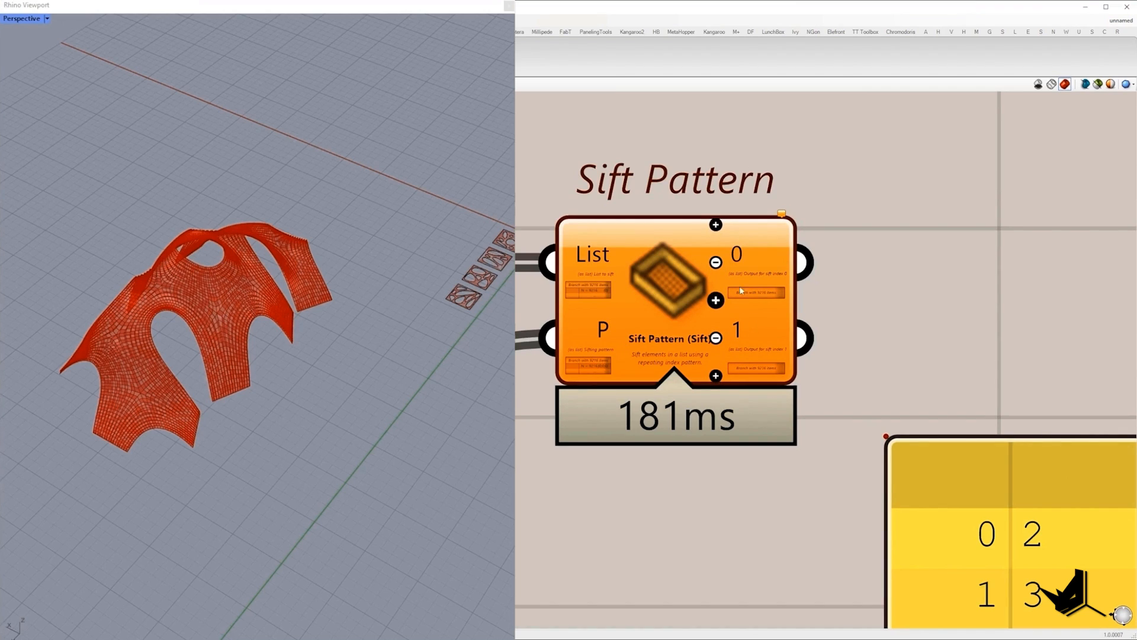
left_click(716, 375)
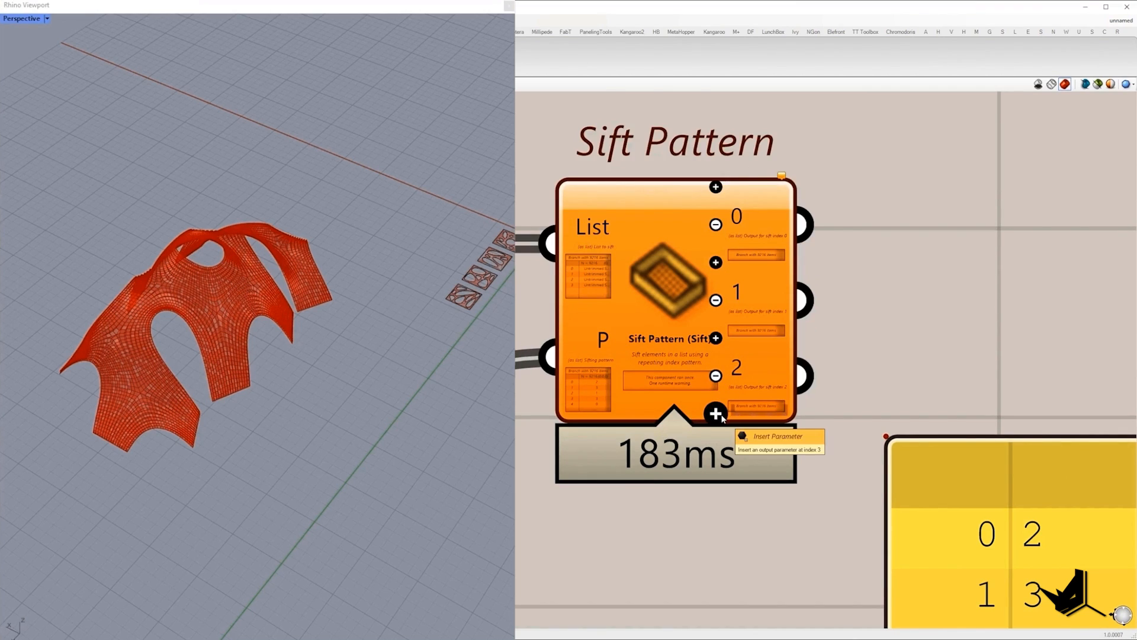
left_click(716, 413)
scroll(753, 368, "down", 3)
left_click(712, 359)
scroll(712, 360, "down", 2)
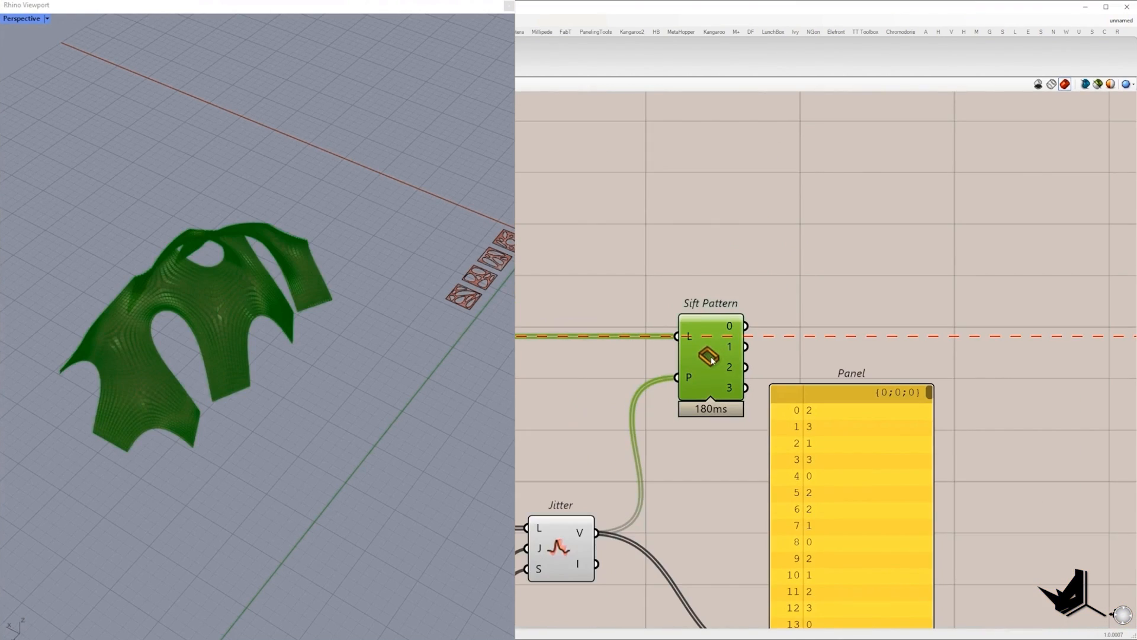
left_click(836, 460)
key("Delete")
- Preview the sifted surface groups by feeding Sift Pattern's outputs into a Surface parameter, and delete that parameter
right_click_drag(836, 460, 984, 359)
double_click(978, 154)
type("srf")
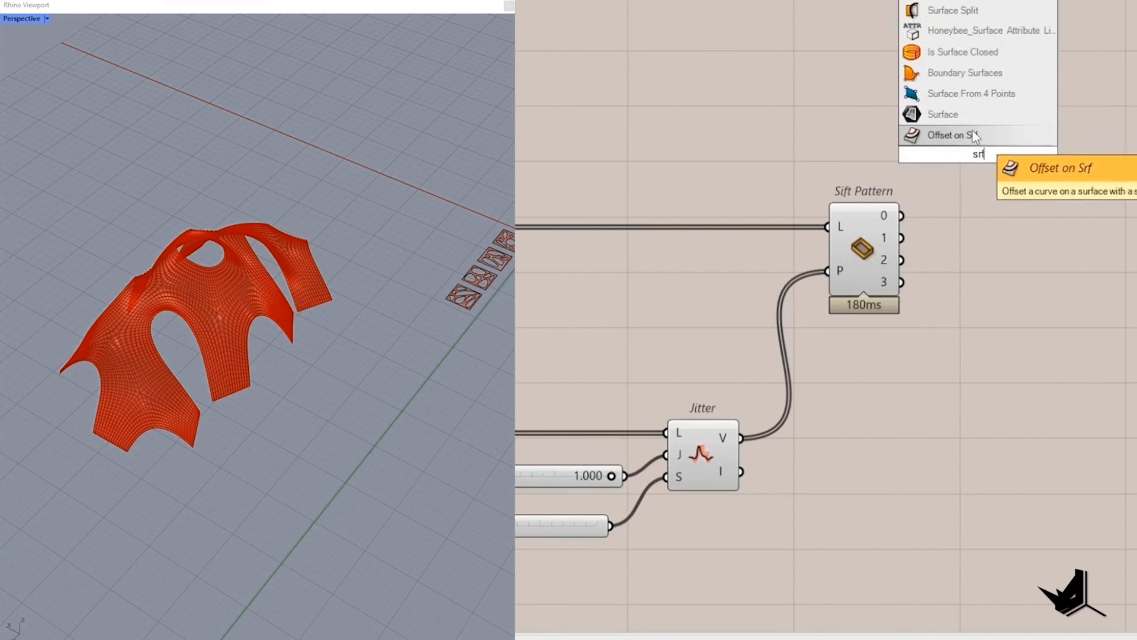
left_click(943, 113)
left_click_drag(902, 215, 1013, 149)
right_click_drag(172, 237, 163, 305)
scroll(186, 319, "up", 5)
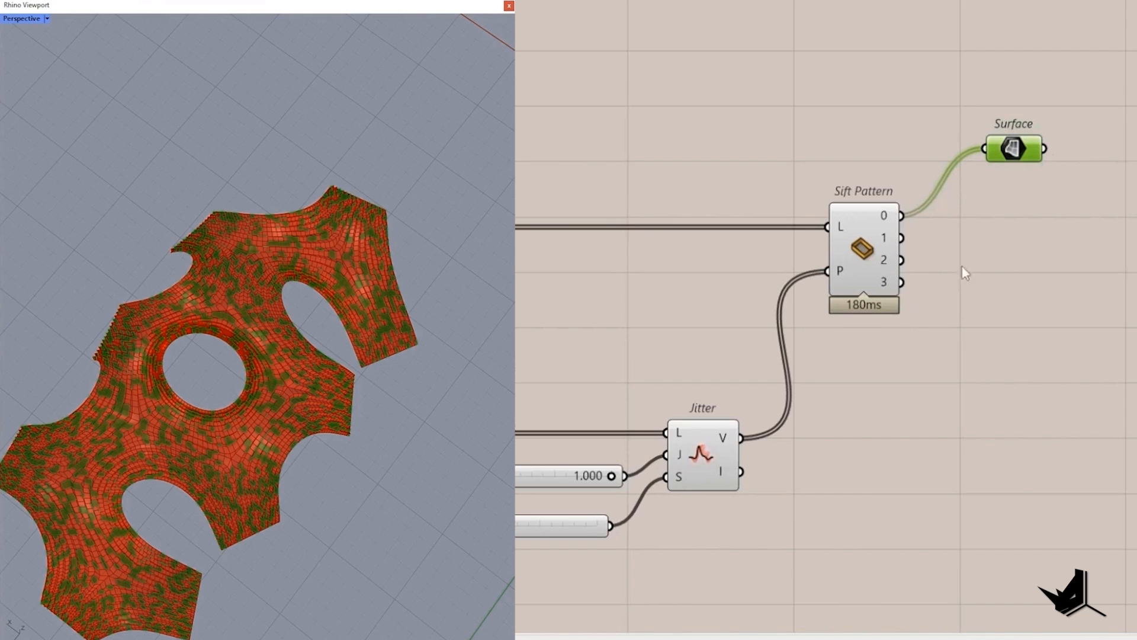
left_click_drag(903, 251, 982, 163, "ctrl+shift")
left_click_drag(902, 283, 993, 160)
key("Delete")
- Add an Entwine component and connect Sift Pattern outputs 0, 1 and 2 to its {0;0}, {0;1} and {0;2} inputs
double_click(1040, 215)
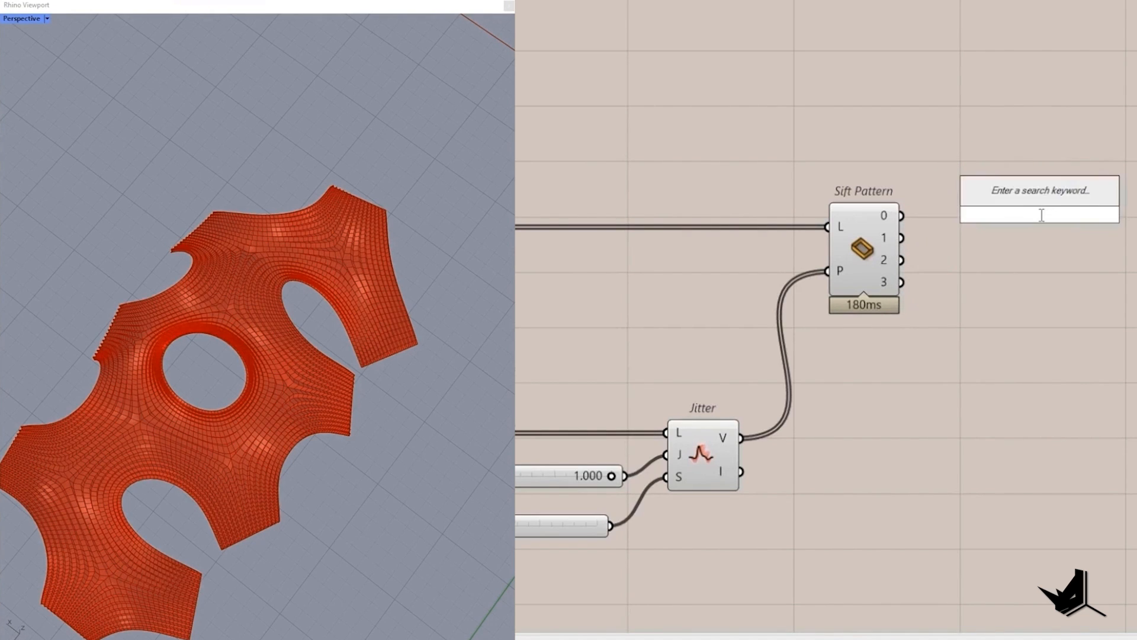
type("entwine")
key("Return")
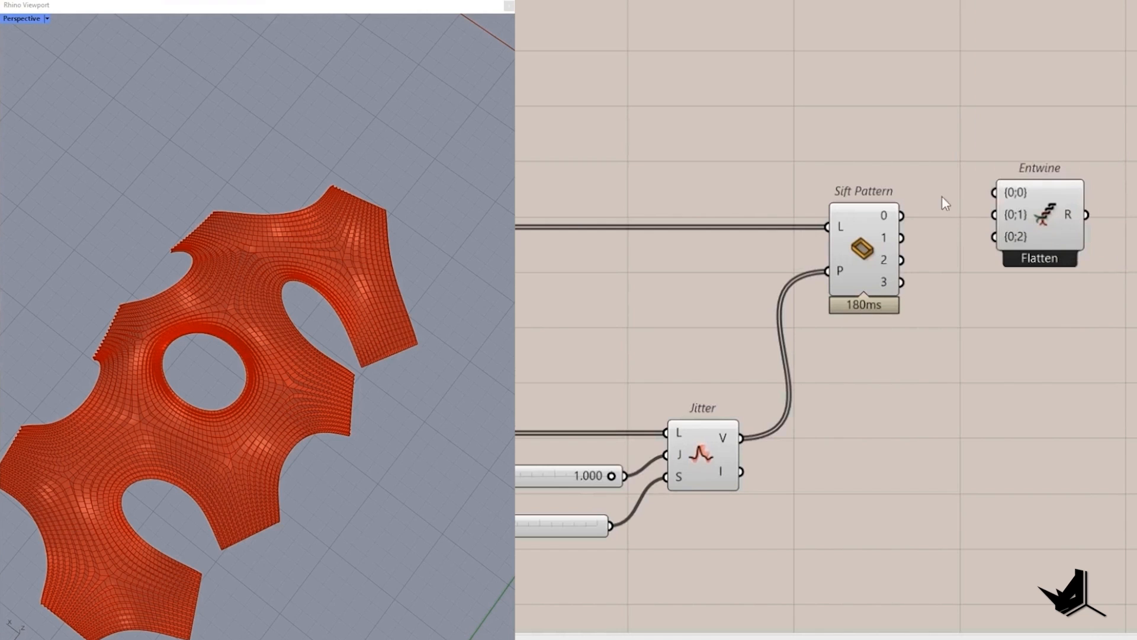
left_click_drag(900, 215, 995, 192)
left_click_drag(901, 238, 994, 214)
left_click_drag(901, 259, 994, 236)
- Add a fourth input {0;3} to Entwine, connect Sift Pattern output 3 to it, and align Entwine with Sift Pattern
left_click_drag(901, 282, 936, 282)
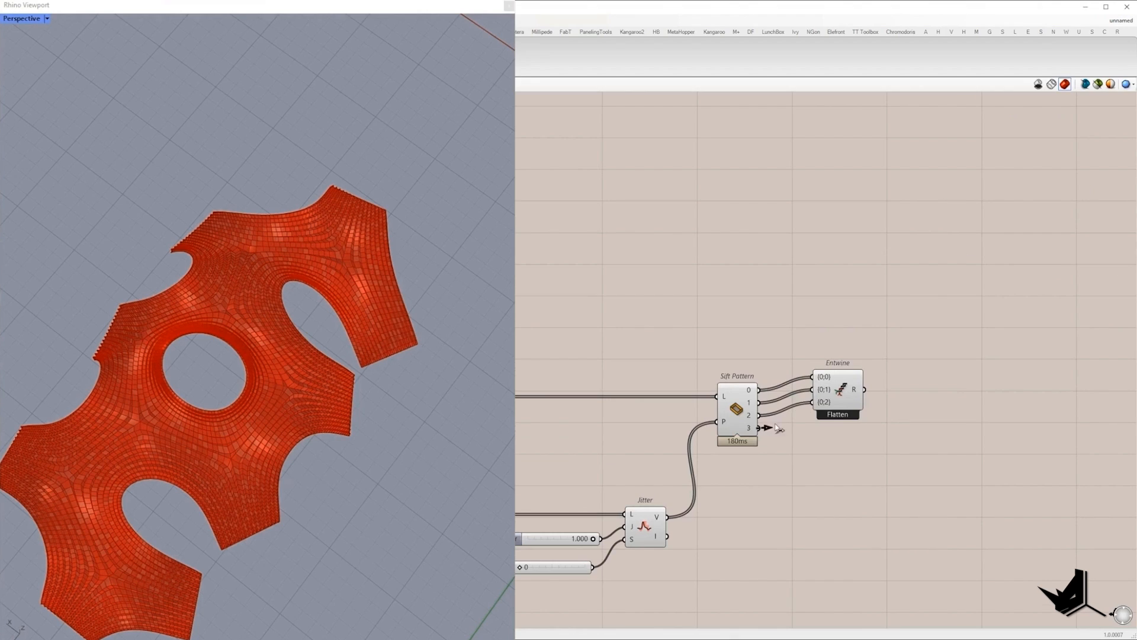
left_click_drag(777, 427, 823, 402)
scroll(823, 403, "up", 5)
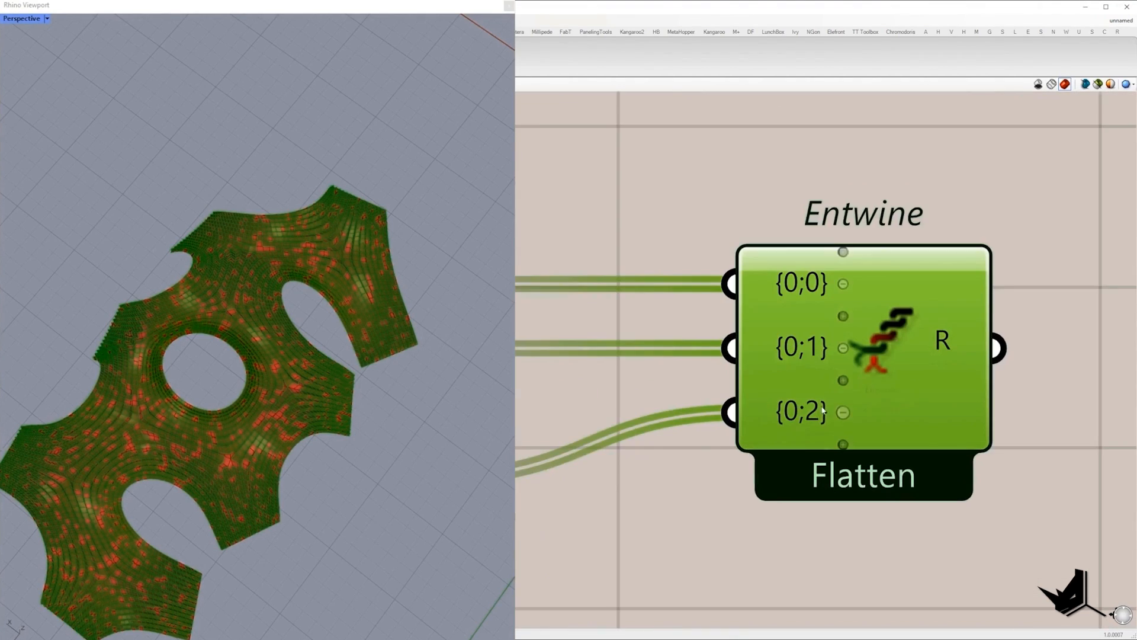
scroll(824, 410, "up", 1)
left_click(843, 445)
scroll(843, 444, "down", 5)
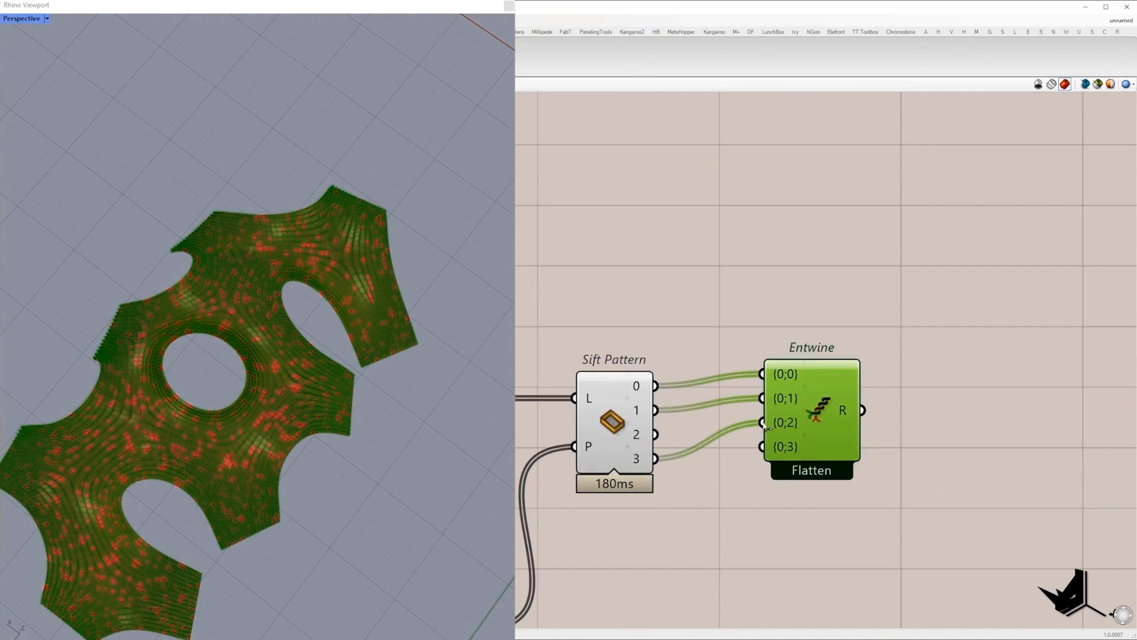
left_click_drag(764, 423, 762, 447)
left_click_drag(802, 388, 826, 401)
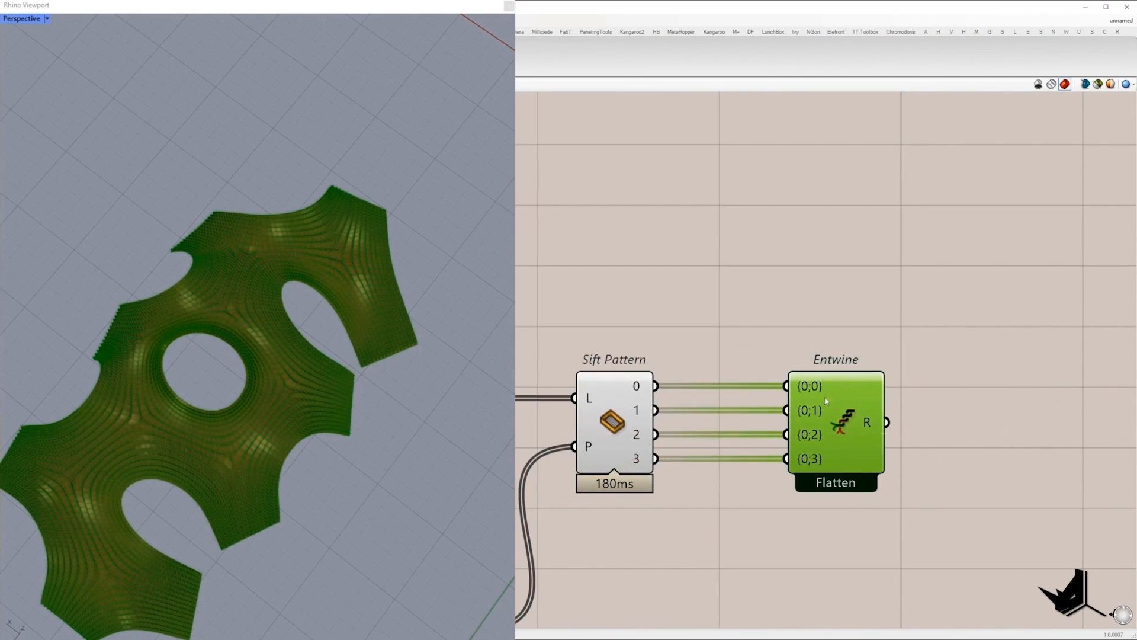
left_click_drag(750, 317, 841, 532)
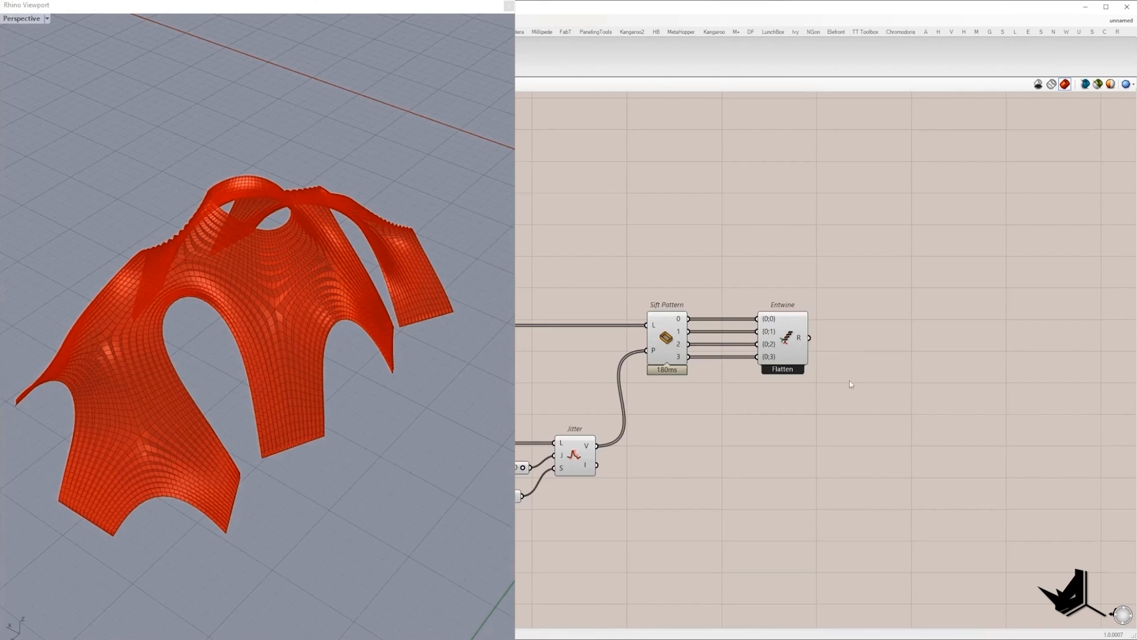
- Add a Surface Morph component beyond the Entwine component
left_click_drag(851, 403, 754, 256)
left_click_drag(851, 418, 853, 418)
double_click(892, 390)
type("sur")
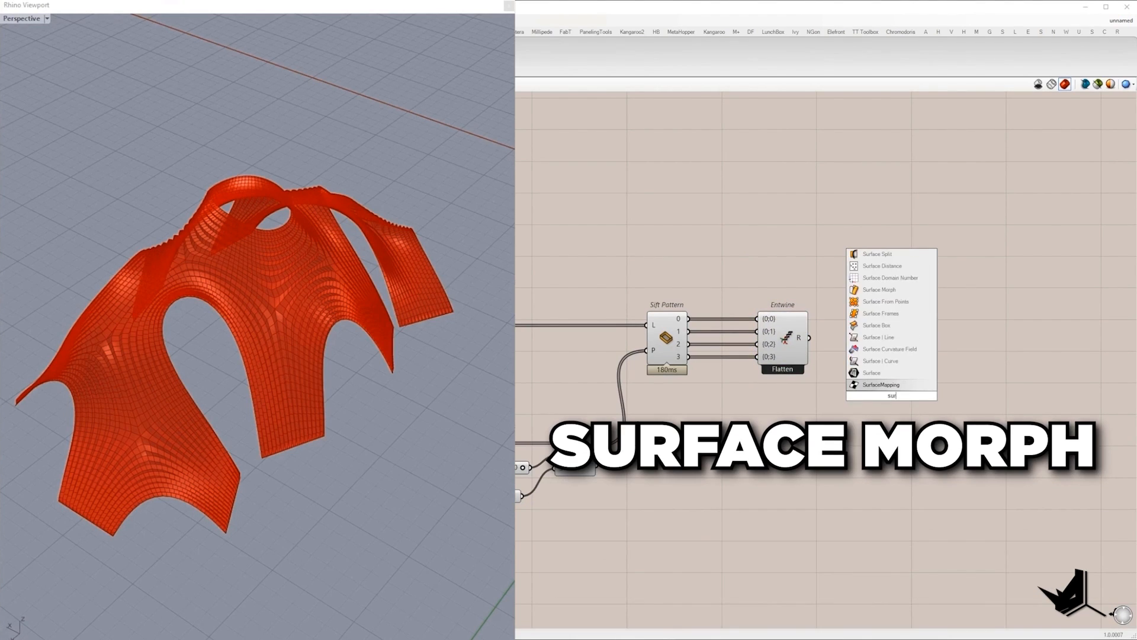
type("fa mo")
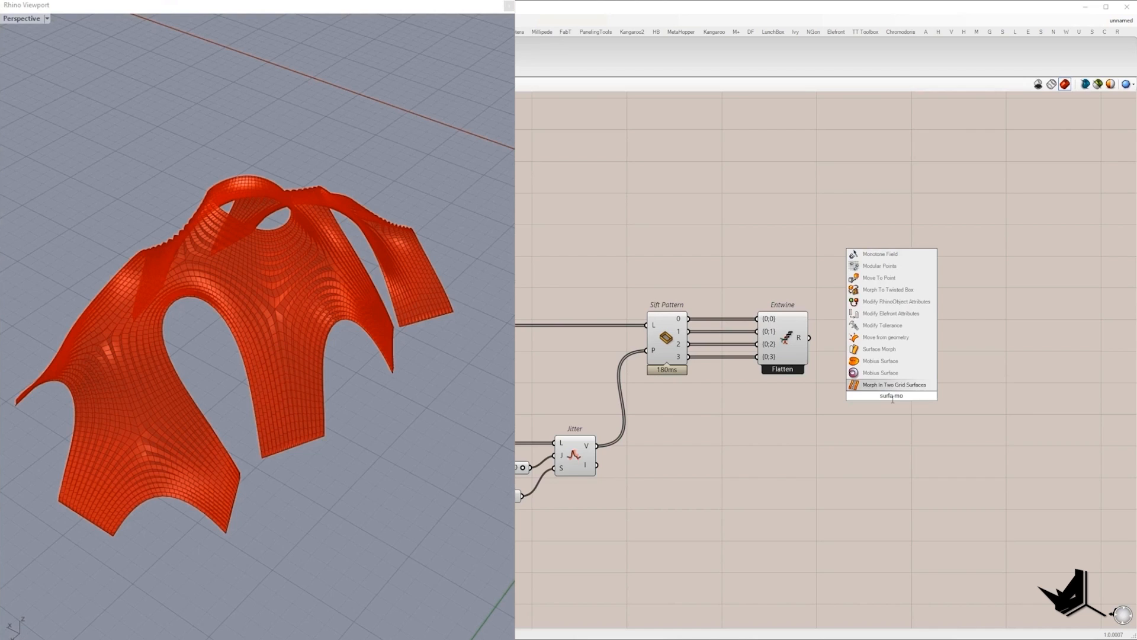
left_click(900, 349)
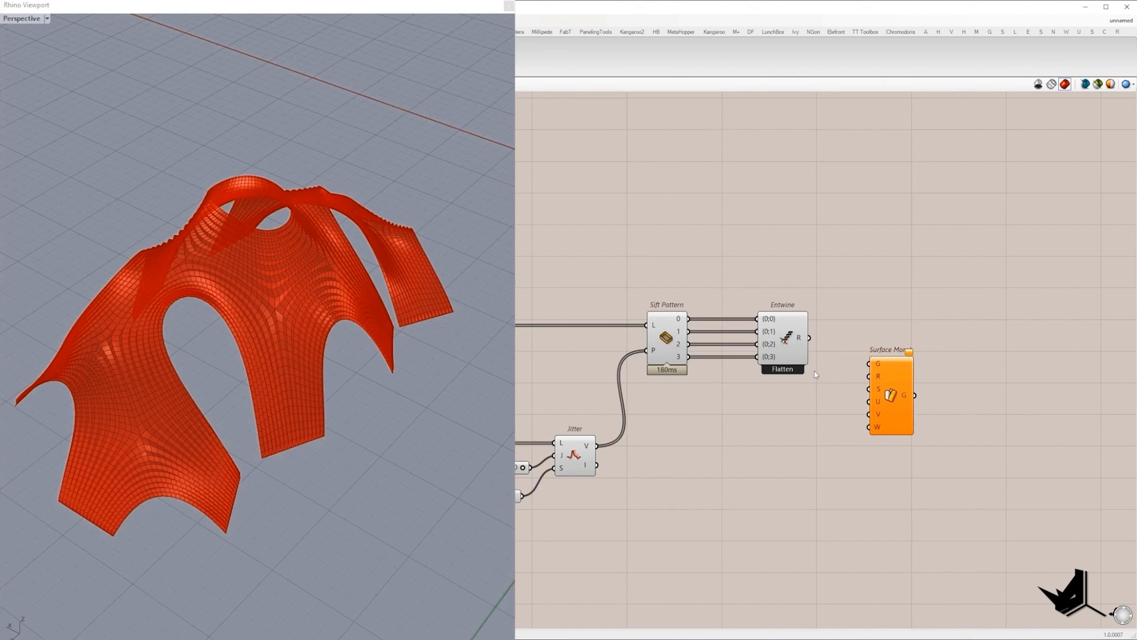
- Connect Entwine's R output to the S input of Surface Morph, leaving room between the two components
left_click(792, 340)
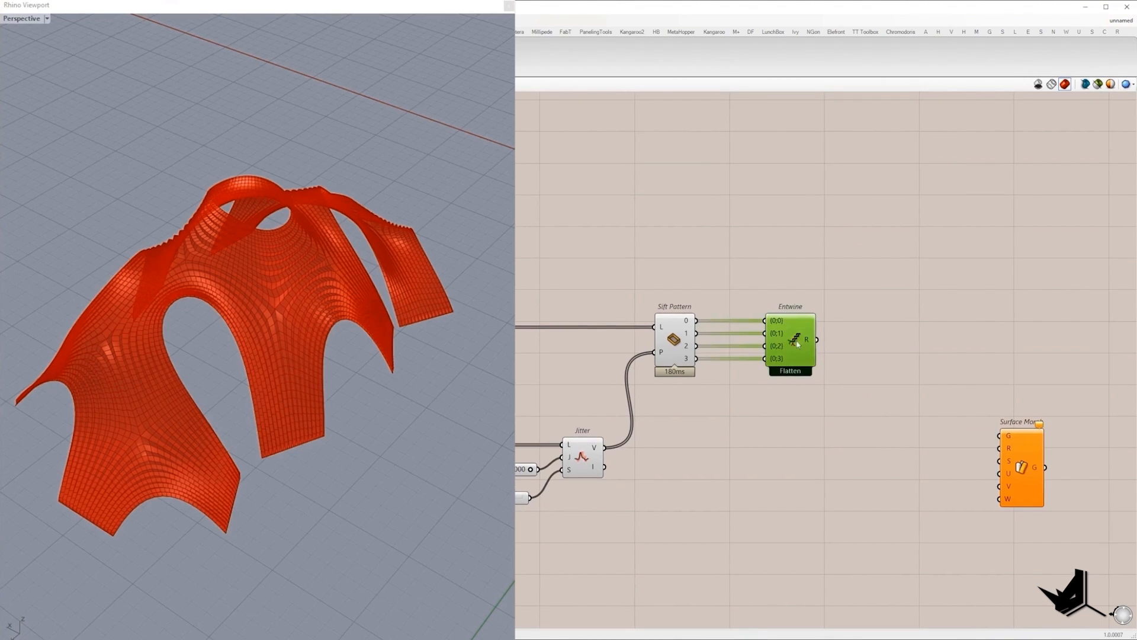
right_click_drag(351, 265, 378, 294)
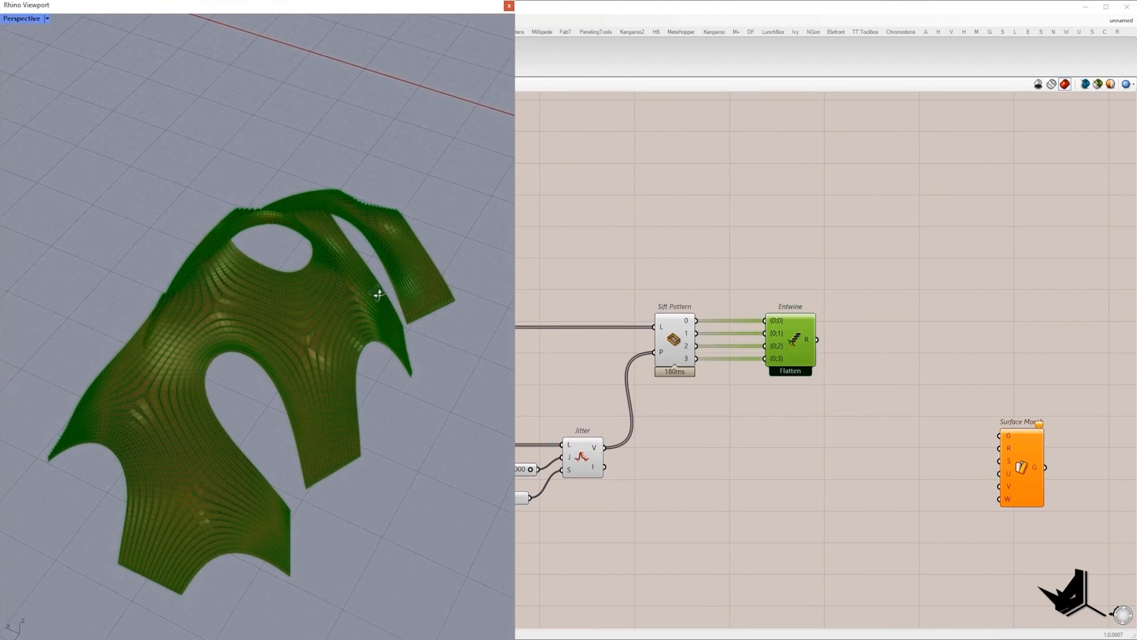
scroll(1001, 461, "up", 2)
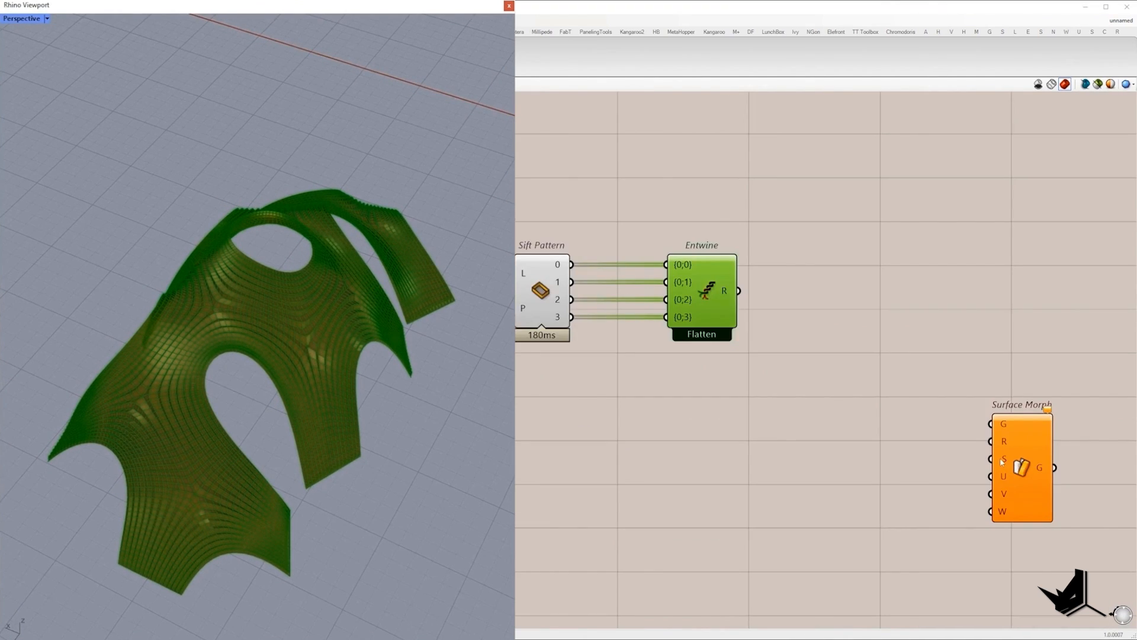
left_click_drag(991, 459, 739, 290)
scroll(959, 409, "down", 4)
left_click_drag(990, 437, 1031, 487)
scroll(1028, 487, "up", 3)
right_click_drag(1024, 497, 1004, 472)
left_click(1012, 562)
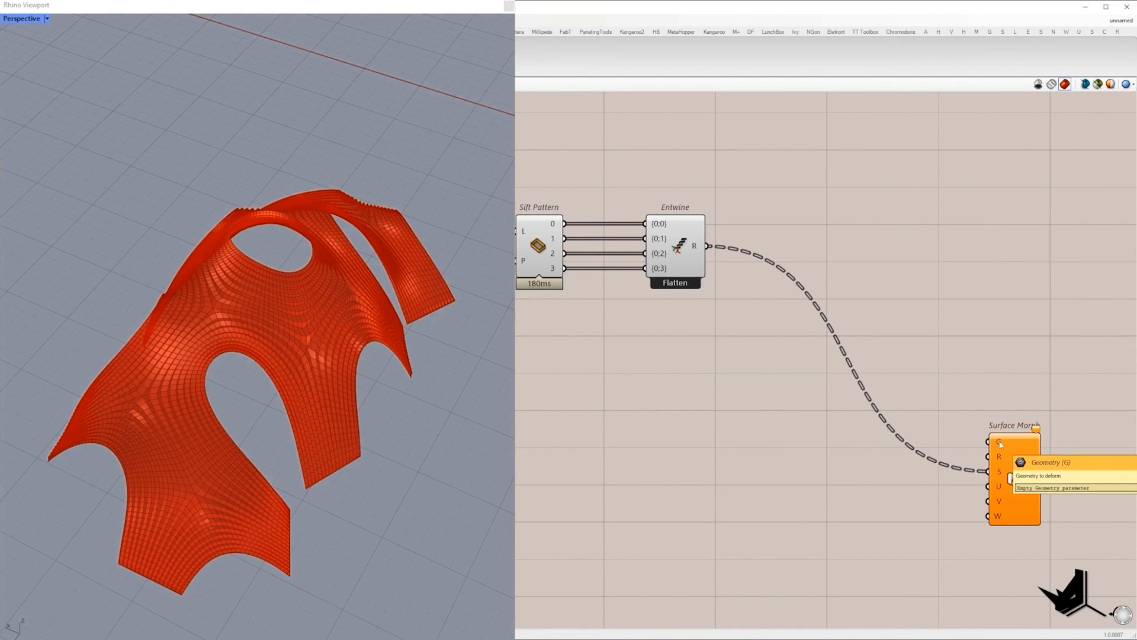
- Place the tiles' Geometry parameter below Sift Pattern and attach a Param Viewer to Entwine's R output
scroll(599, 447, "down", 3)
right_click_drag(599, 447, 1081, 370)
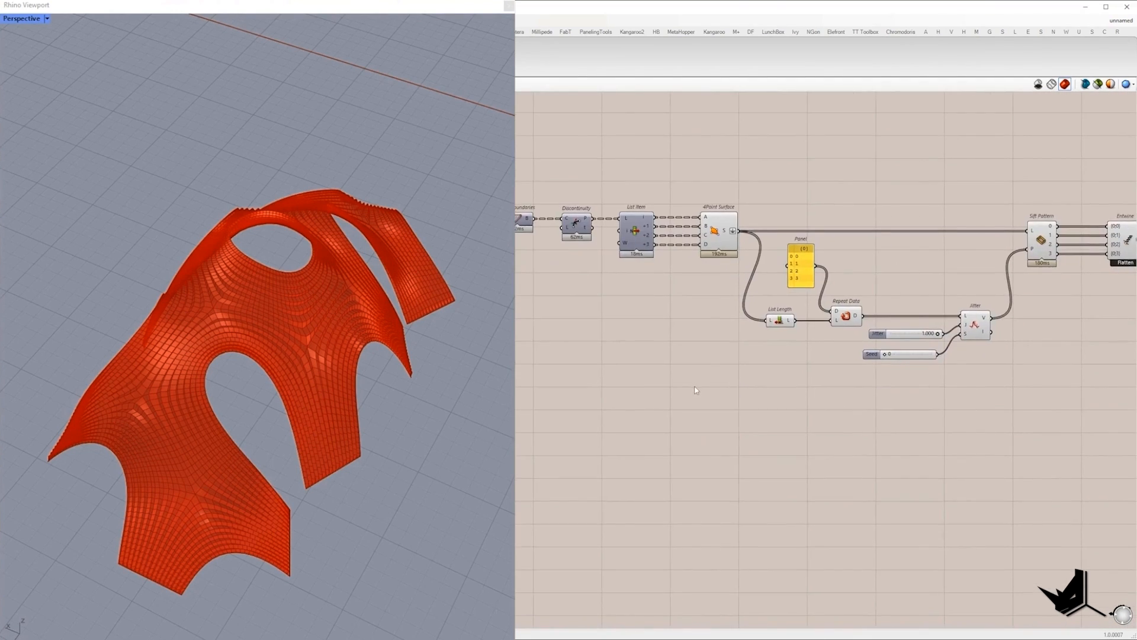
scroll(527, 385, "up", 2)
scroll(255, 334, "up", 2)
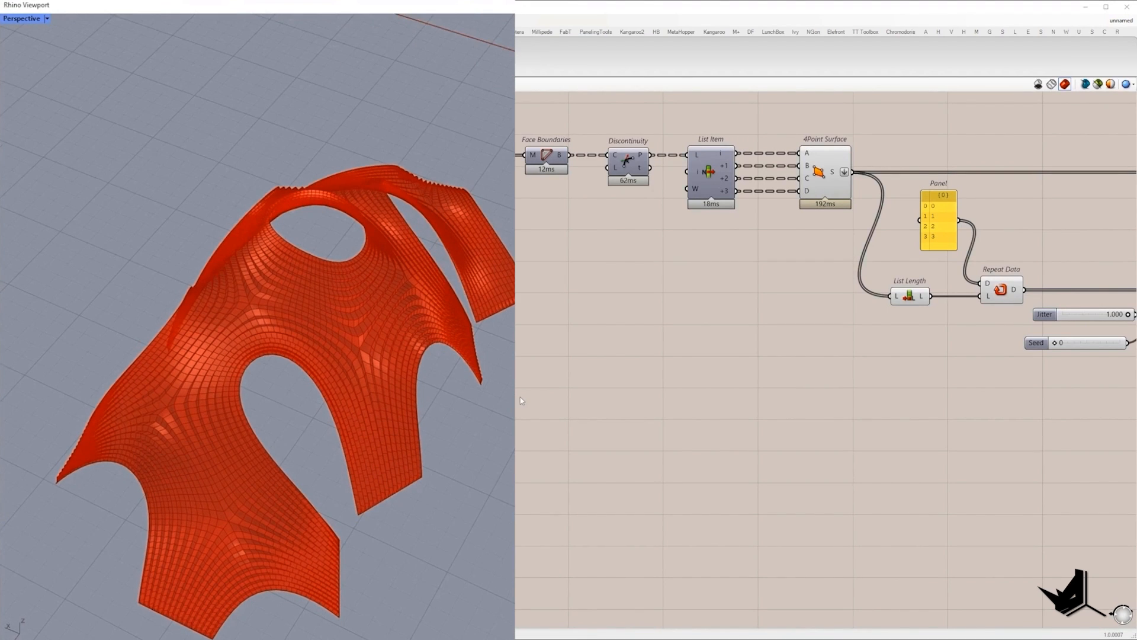
right_click_drag(520, 398, 699, 398)
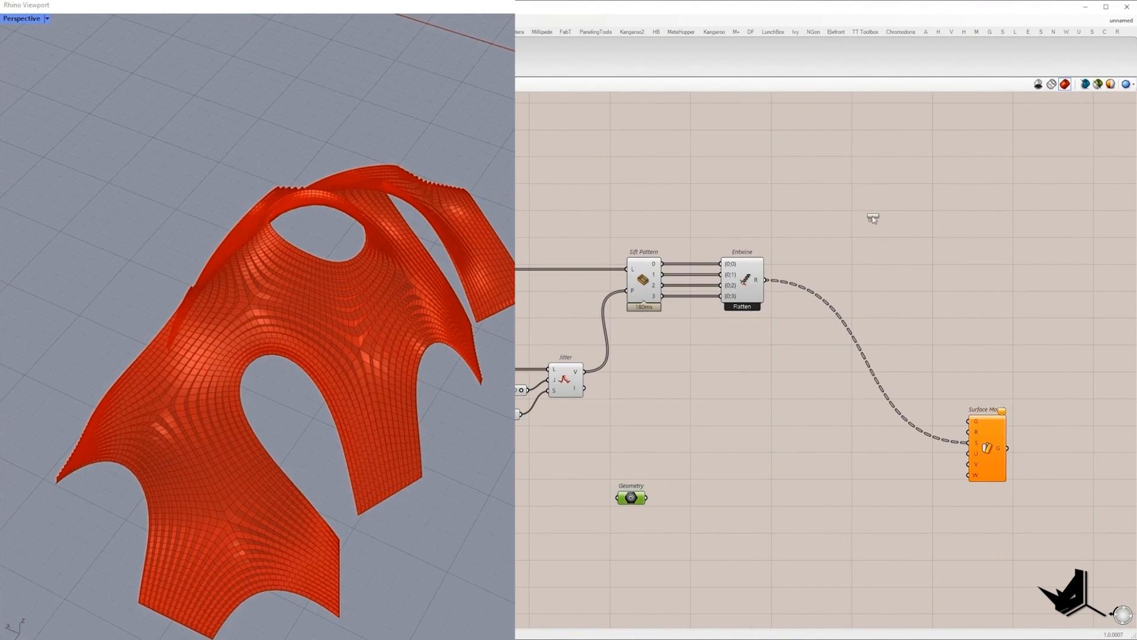
left_click_drag(873, 218, 872, 216)
left_click_drag(768, 279, 818, 216)
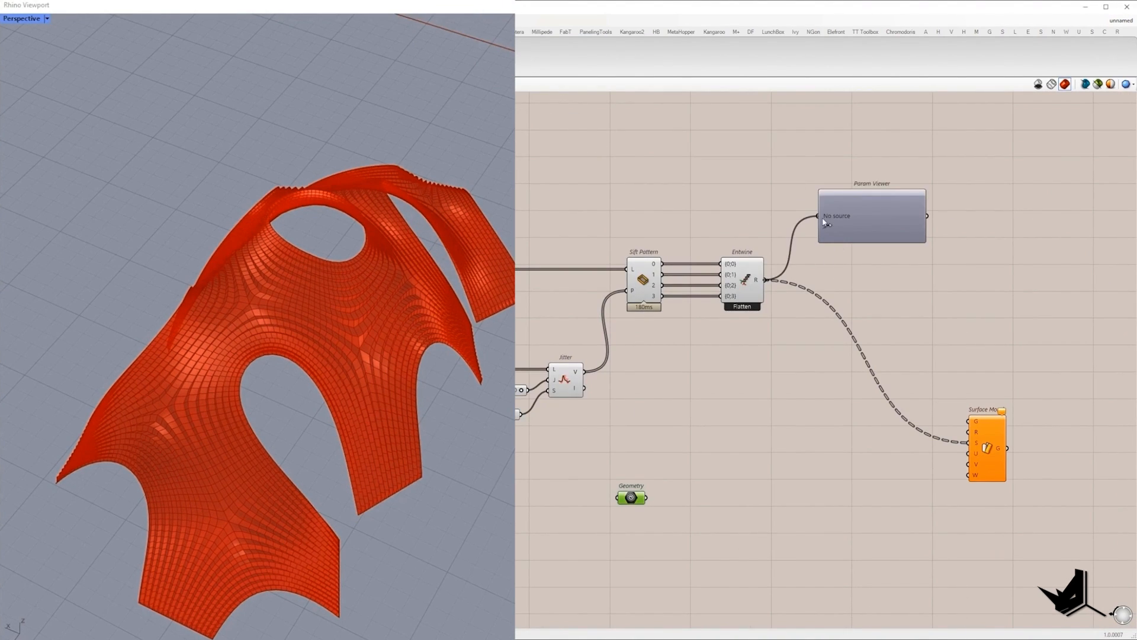
- Graft the Geometry parameter, connect its output to the Param Viewer in place of Entwine, and move the viewer below it
right_click(638, 501)
left_click(676, 551)
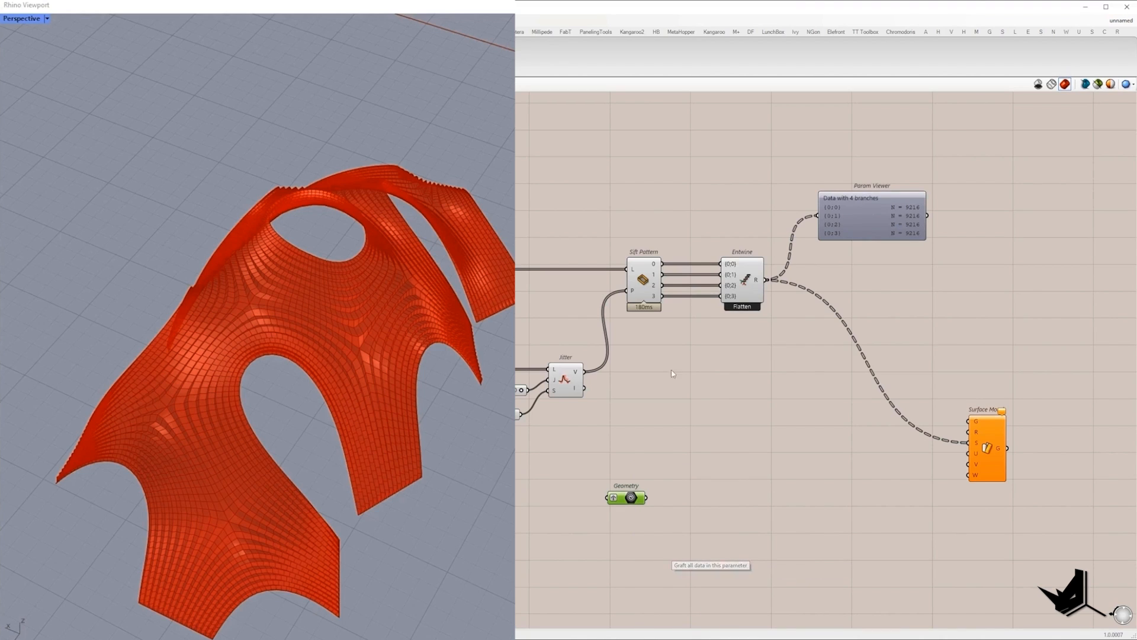
left_click_drag(818, 216, 646, 497)
left_click(866, 221)
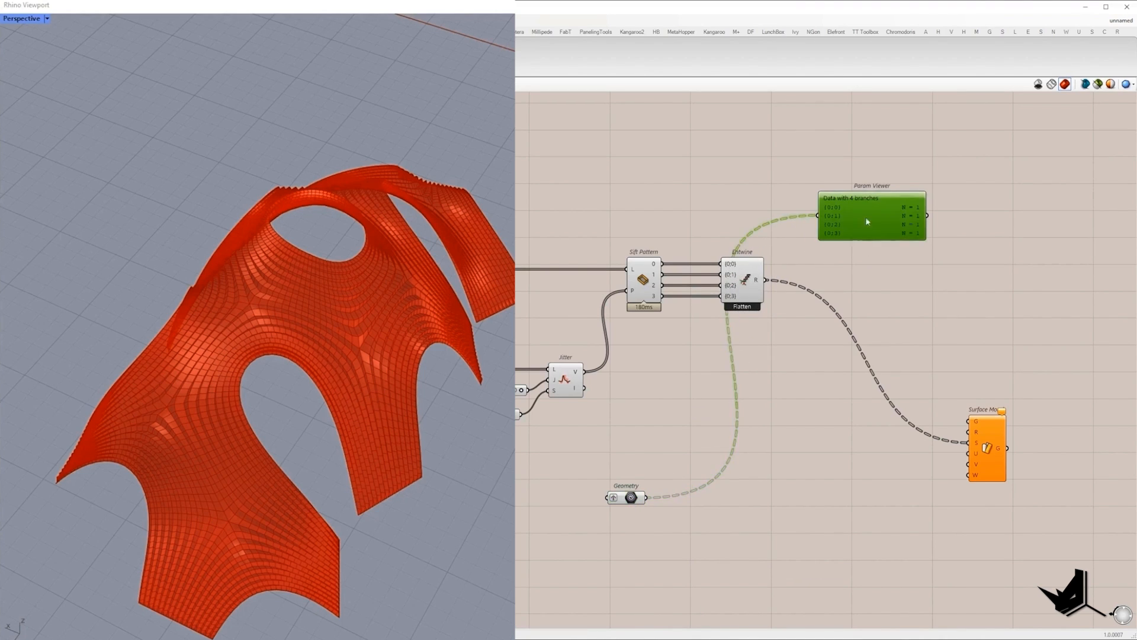
left_click_drag(865, 217, 755, 586)
right_click_drag(737, 507, 699, 357)
left_click(610, 353)
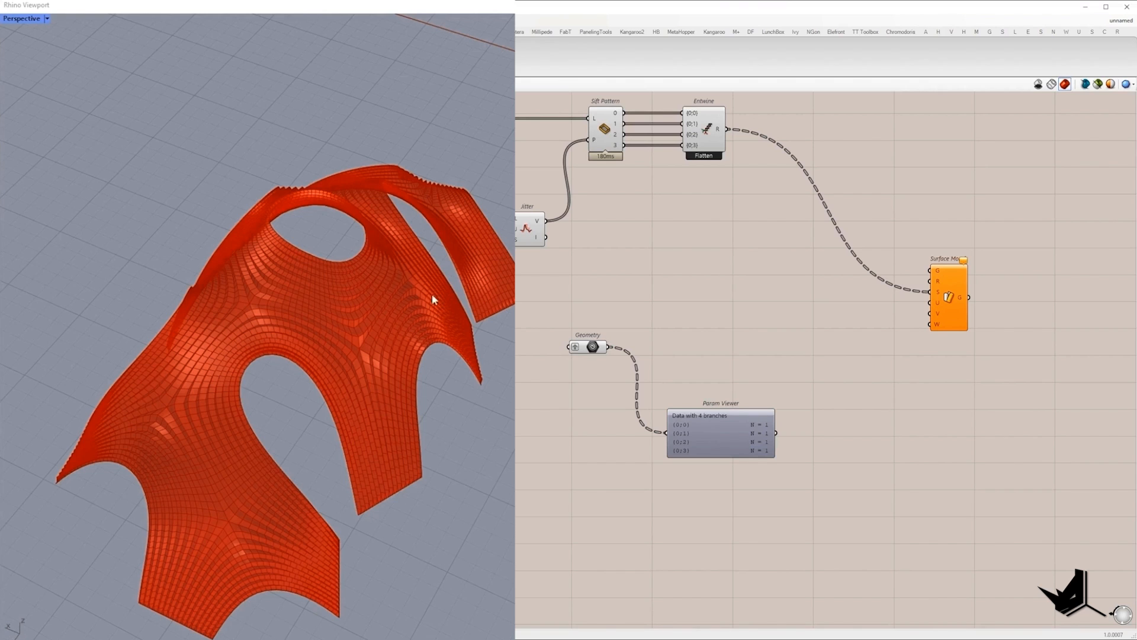
- Examine the four perforated tiles and their orientation in the Rhino viewport, selecting individual tiles
scroll(432, 294, "down", 5)
right_click_drag(440, 290, 472, 317)
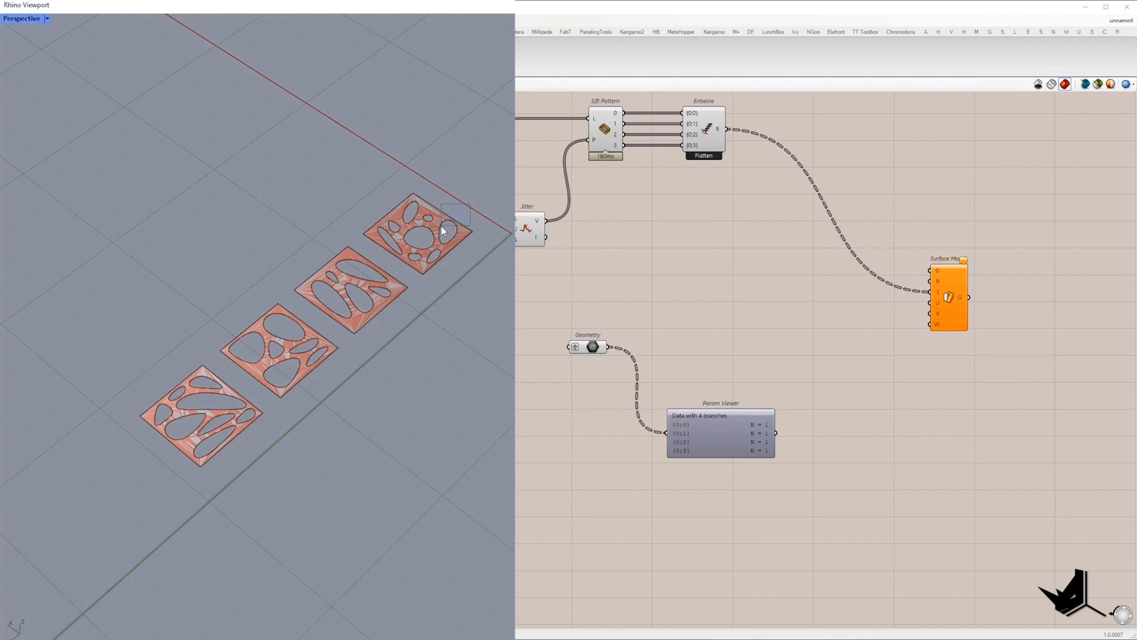
left_click_drag(442, 226, 442, 226)
scroll(425, 214, "up", 3)
scroll(471, 224, "down", 3)
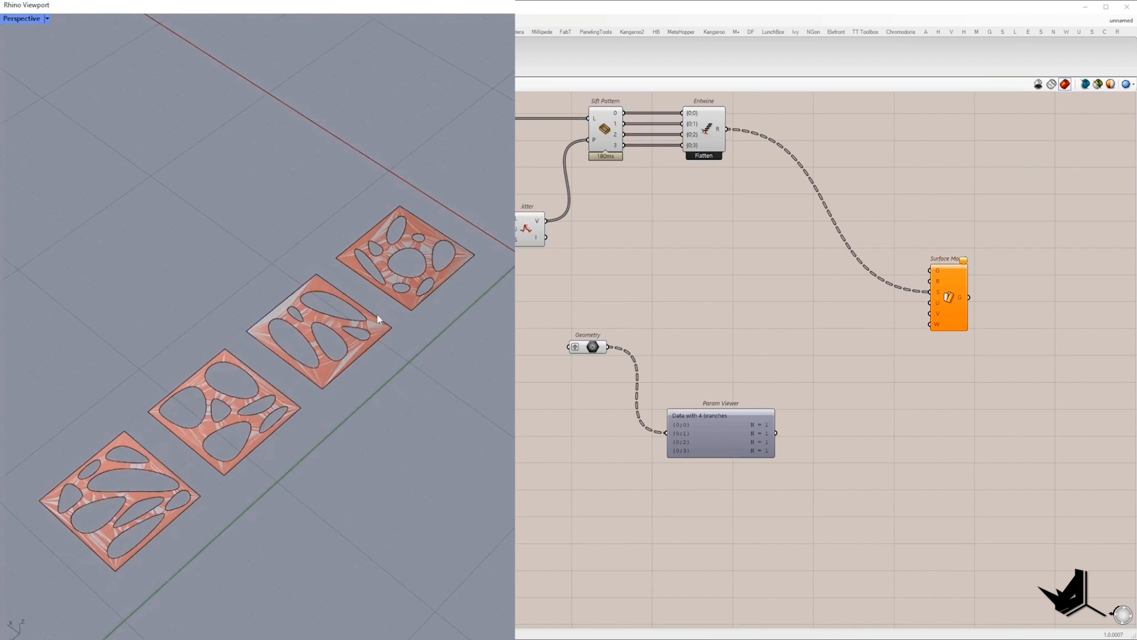
left_click(371, 350)
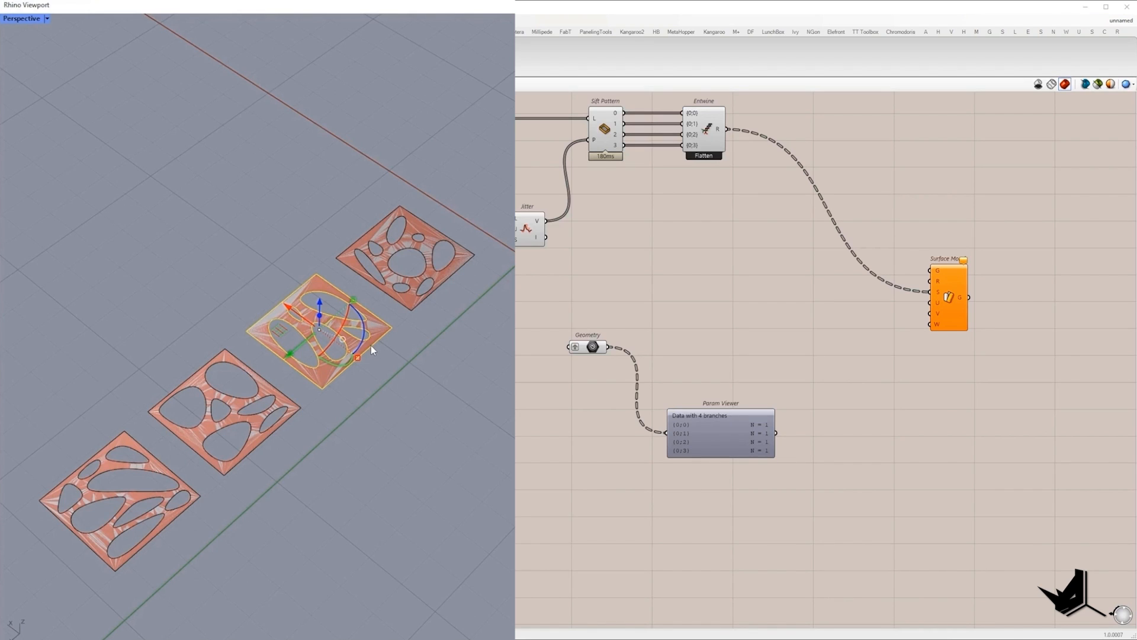
left_click(229, 395)
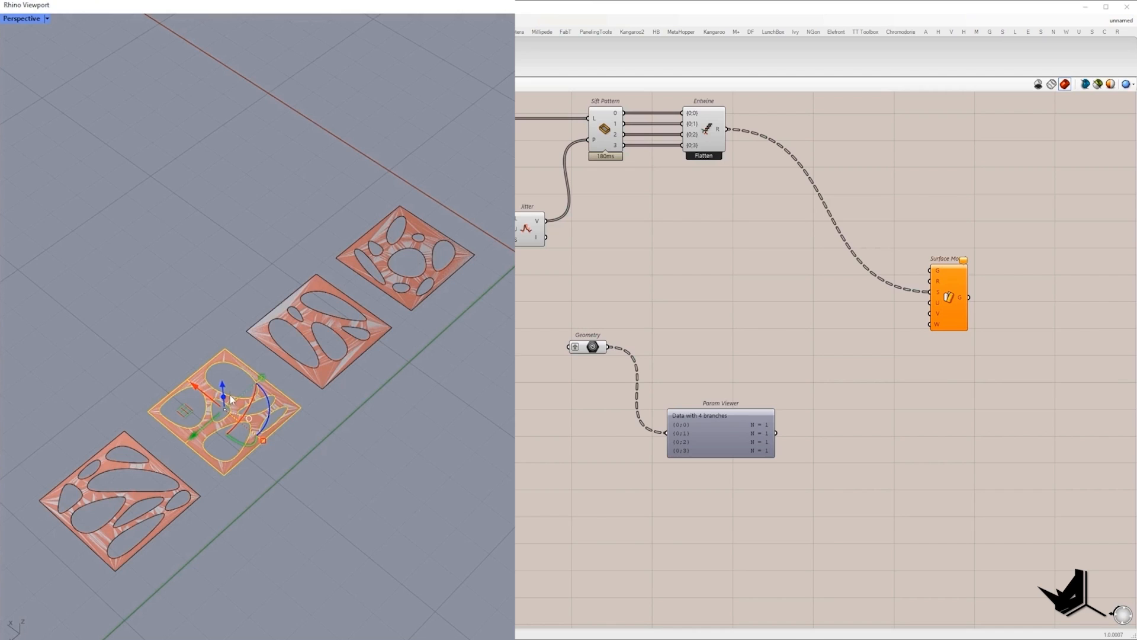
key("Escape")
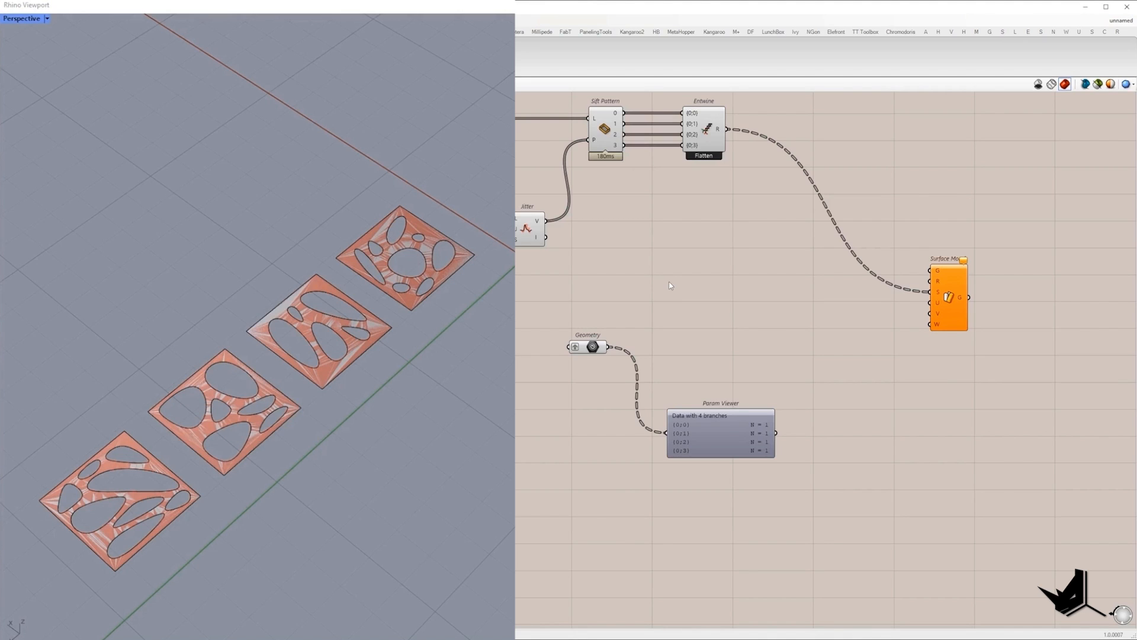
- Add a Rotate component, connect the Geometry parameter to its G input, and place it in line with the parameter
double_click(670, 286)
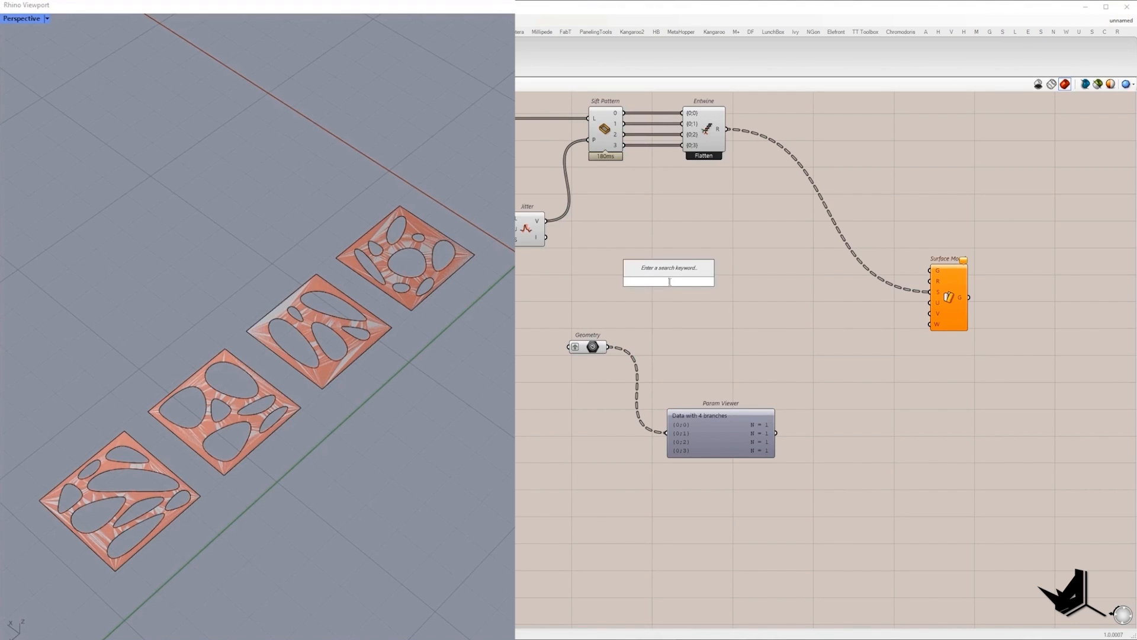
type("rotate")
key("Return")
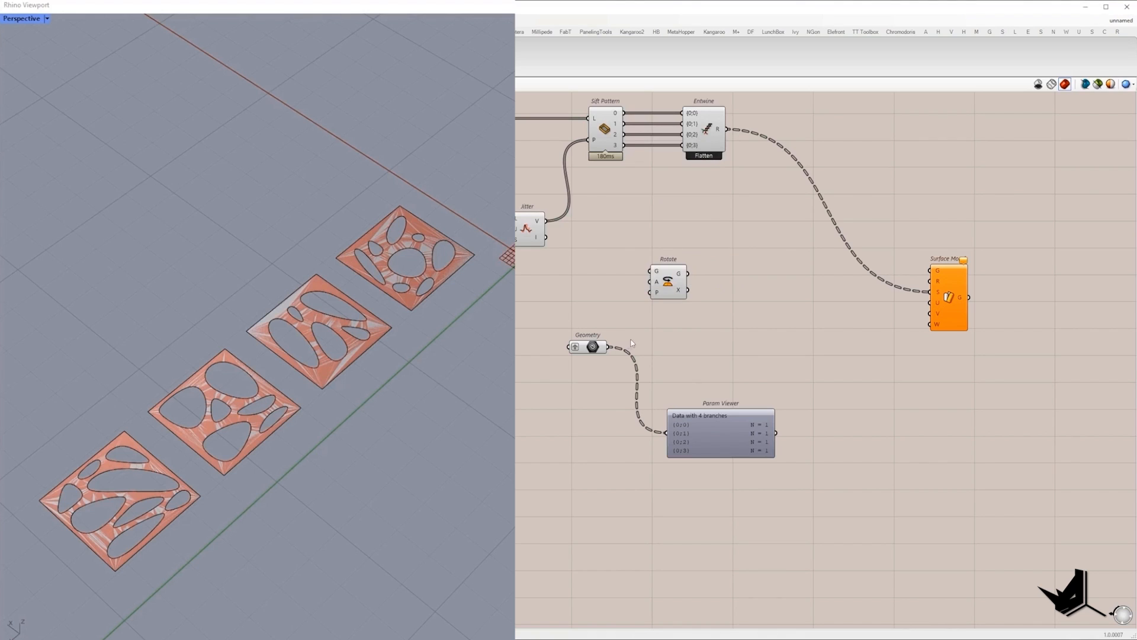
left_click_drag(608, 347, 762, 358)
right_click_drag(729, 430, 664, 400)
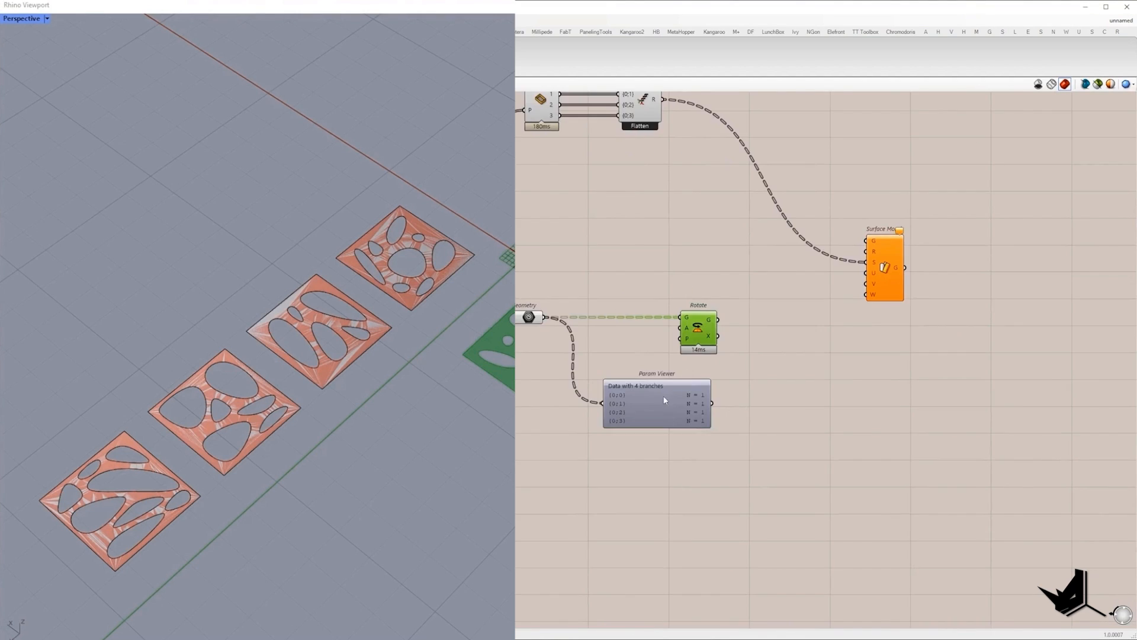
- Add a Bounding Box component below the wire to Rotate and connect the Geometry parameter to its C input
scroll(742, 344, "up", 2)
right_click_drag(742, 344, 922, 346)
scroll(859, 367, "down", 1)
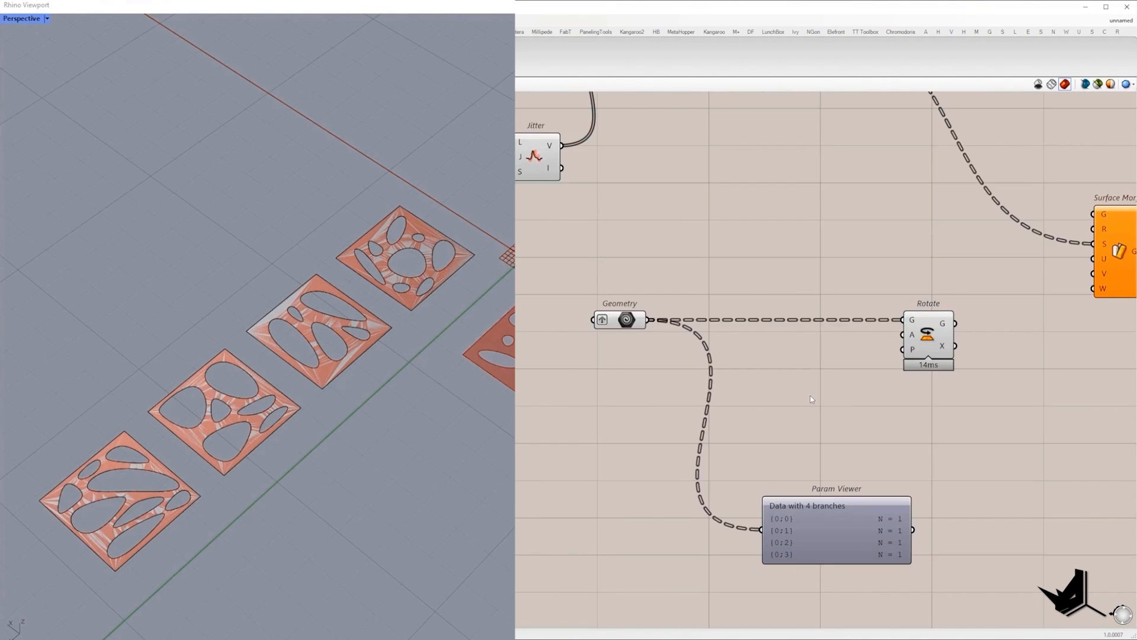
double_click(811, 395)
type("bounding")
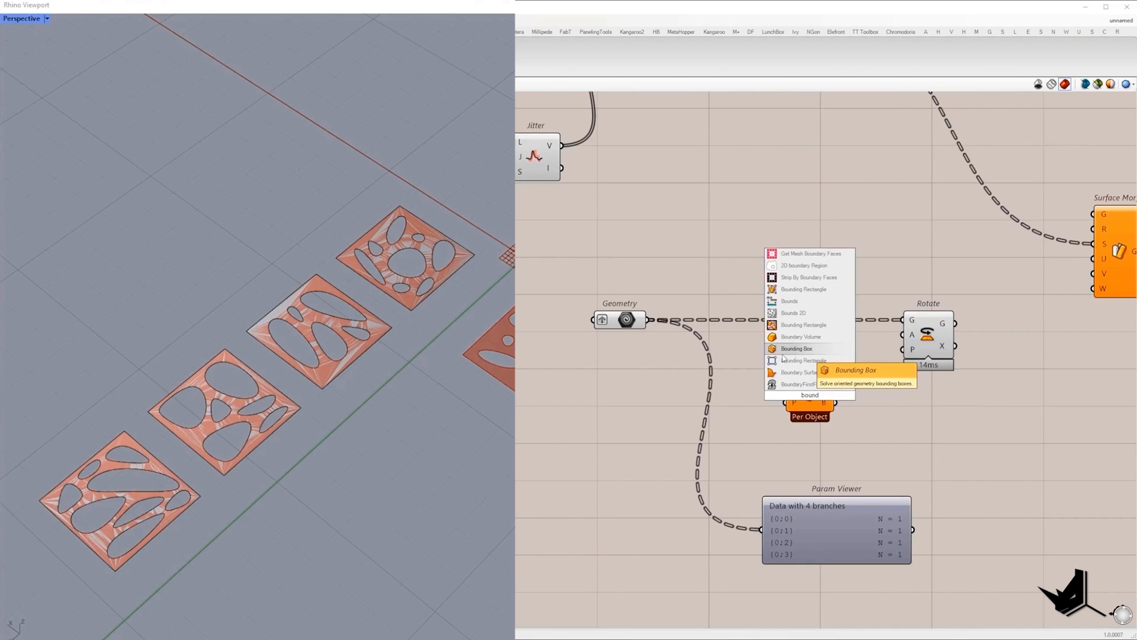
left_click(796, 379)
left_click_drag(651, 320, 744, 472)
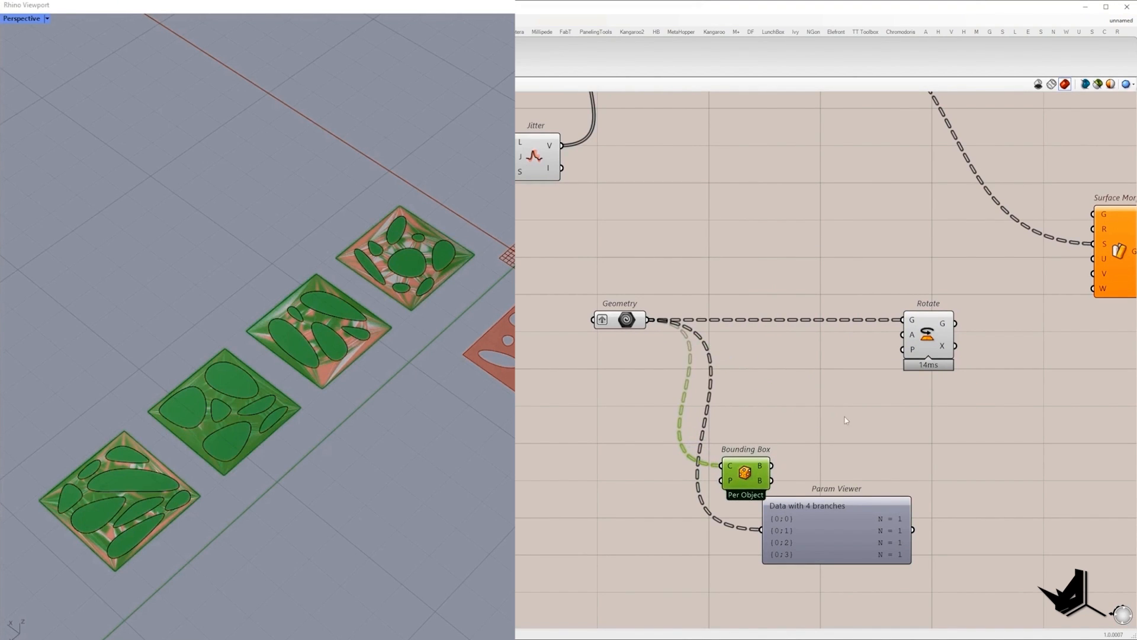
- Add a Volume component, wiring Bounding Box's B output to G and Volume's C output to Rotate's P, and delete the lower Param Viewer
double_click(829, 402)
type("volum")
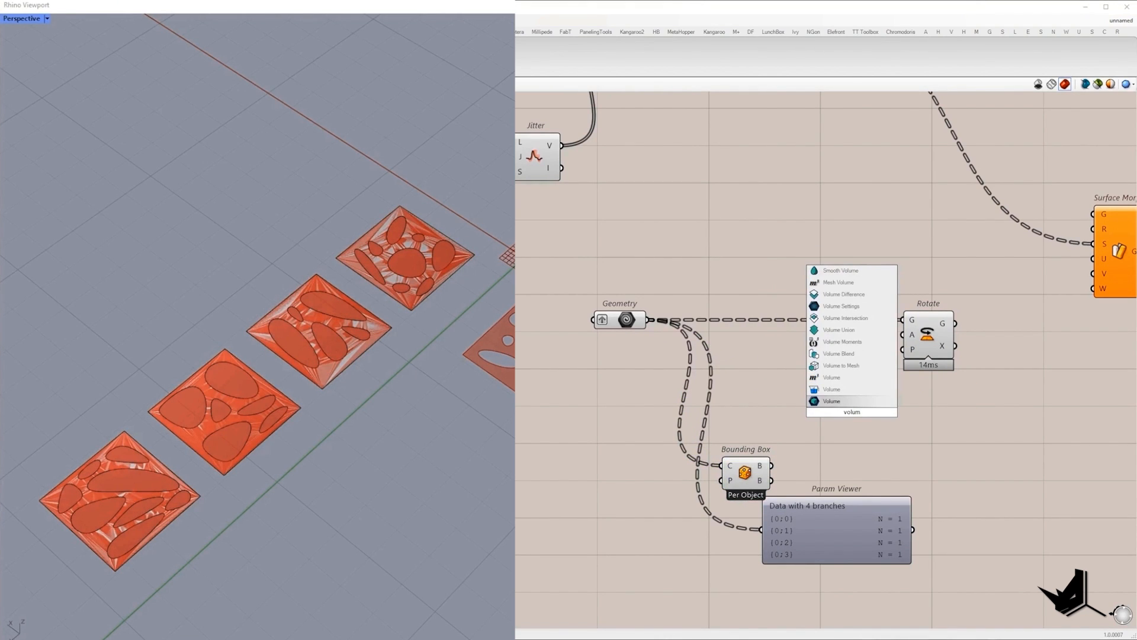
left_click(831, 401)
left_click_drag(772, 465, 964, 348)
left_click(943, 344)
mouse_move(947, 338)
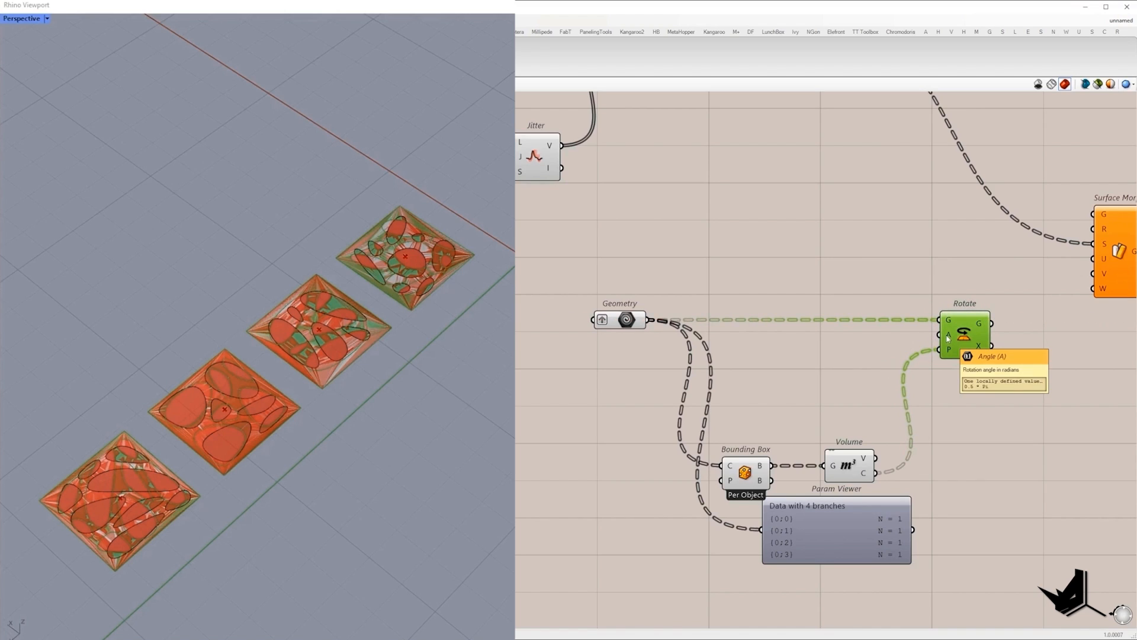
left_click(872, 538)
key("Delete")
- Add a panel containing the values 0, 90, 180 and 270 on separate lines
double_click(834, 405)
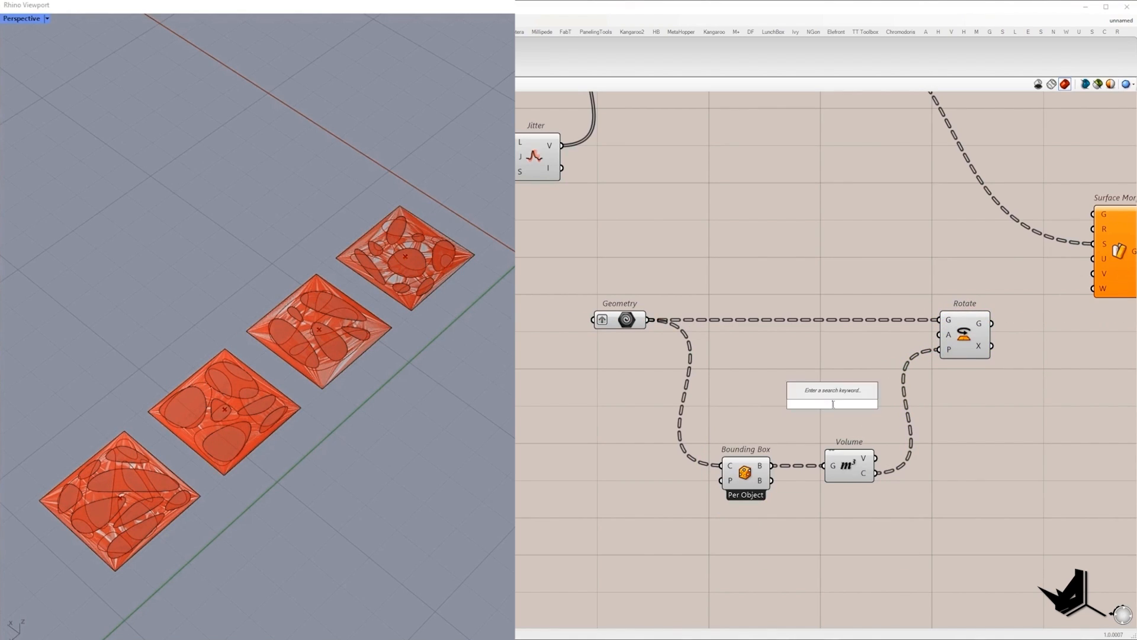
type("panel")
key("Return")
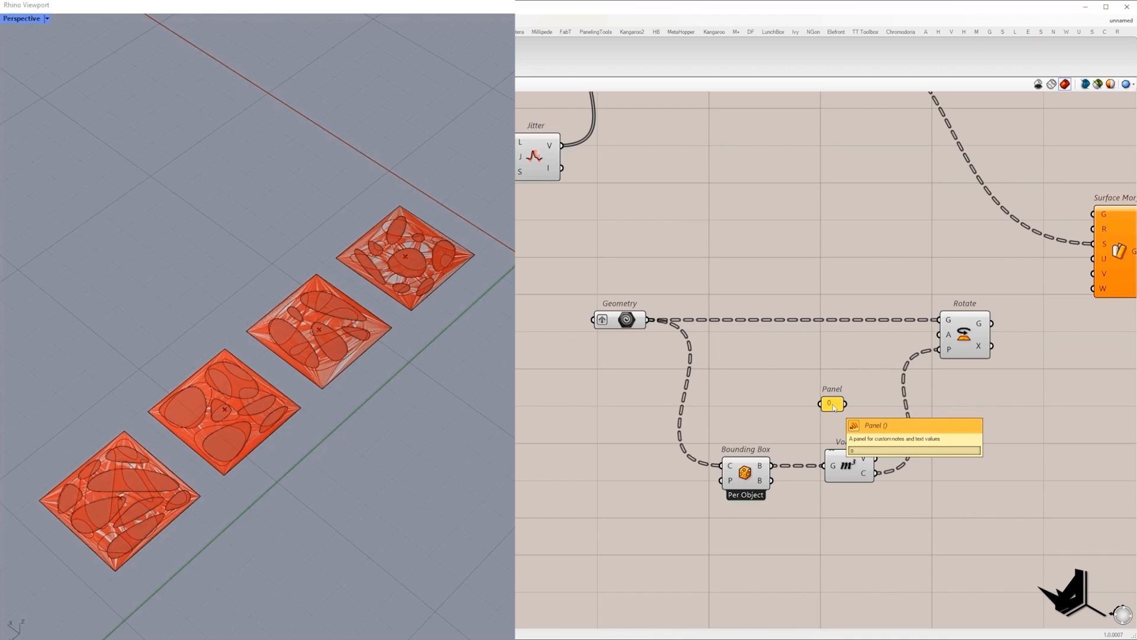
left_click_drag(833, 403, 730, 319)
double_click(730, 331)
key("End")
key("Return")
type("90")
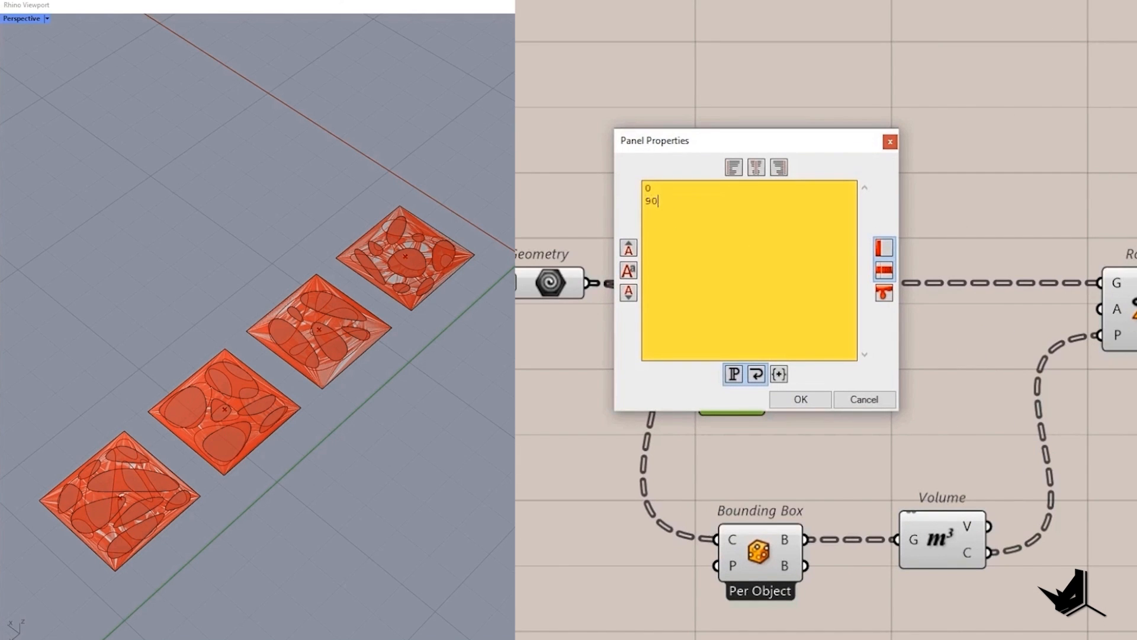
key("Return")
type("180")
key("Return")
type("270")
left_click(801, 399)
- Split the panel's lines into separate items, connect the panel to Rotate's A input, and set that input to degrees
right_click(865, 385)
left_click_drag(734, 290, 941, 335)
left_click(875, 386)
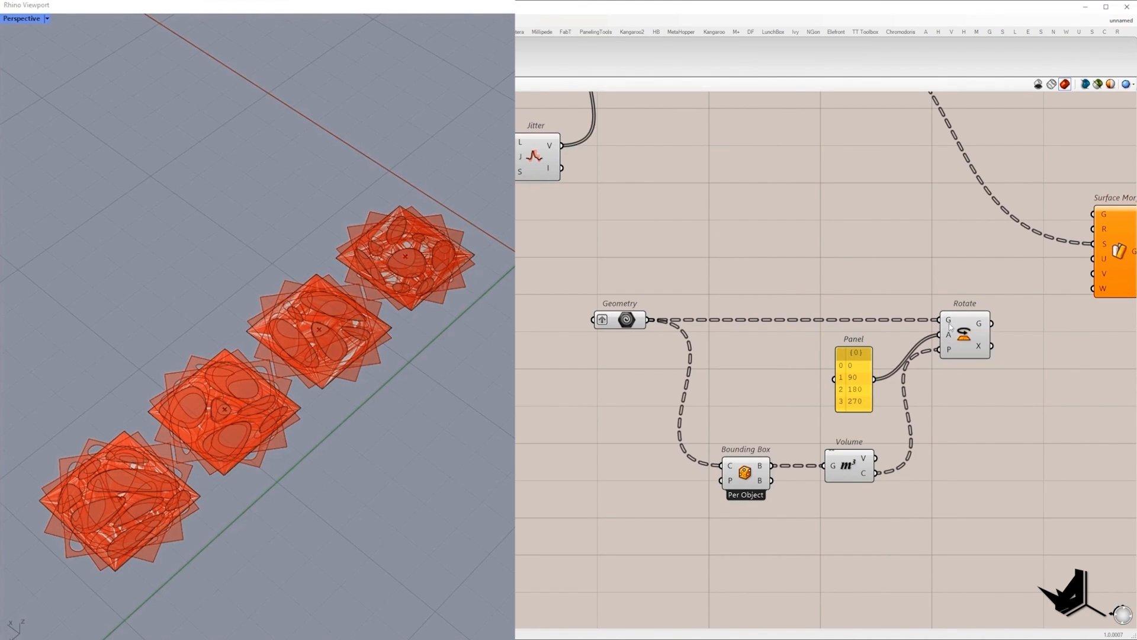
scroll(947, 327, "up", 1)
right_click(948, 341)
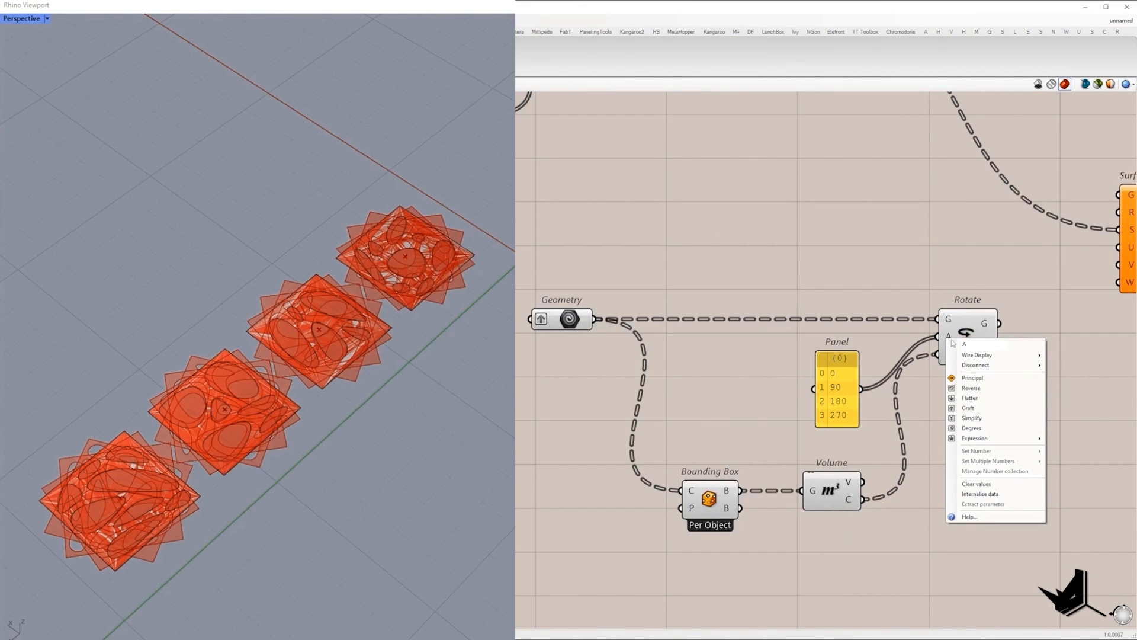
left_click(975, 428)
- Examine the overlapping rotated tiles in the Rhino viewport and the branch structure of the Entwine output
right_click_drag(975, 431, 750, 473)
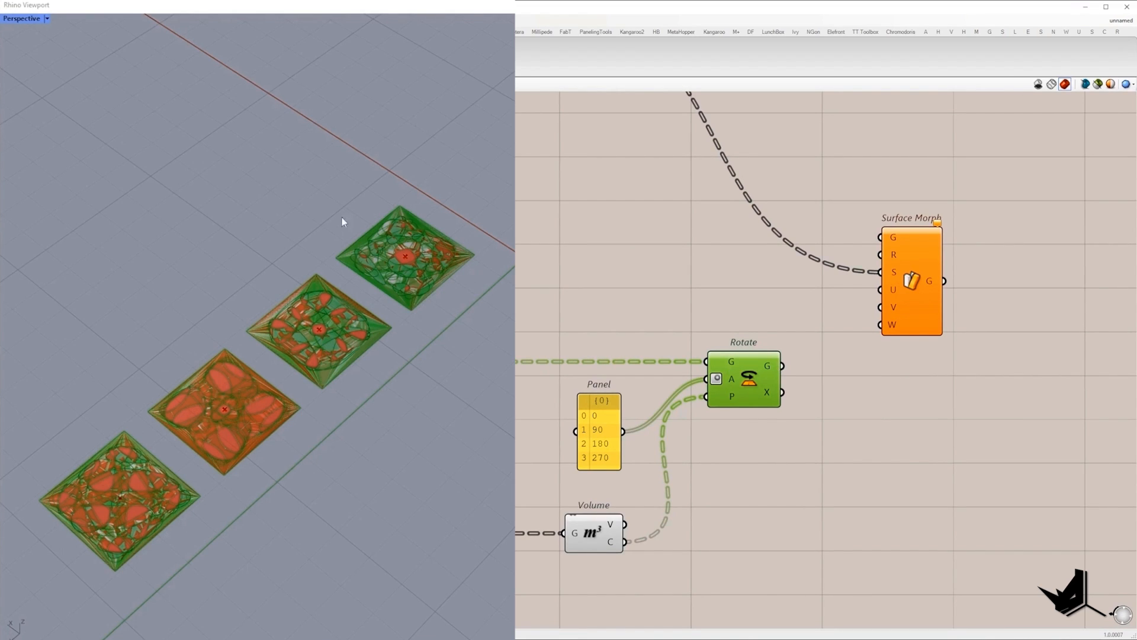
left_click_drag(357, 170, 480, 314)
scroll(429, 225, "up", 2)
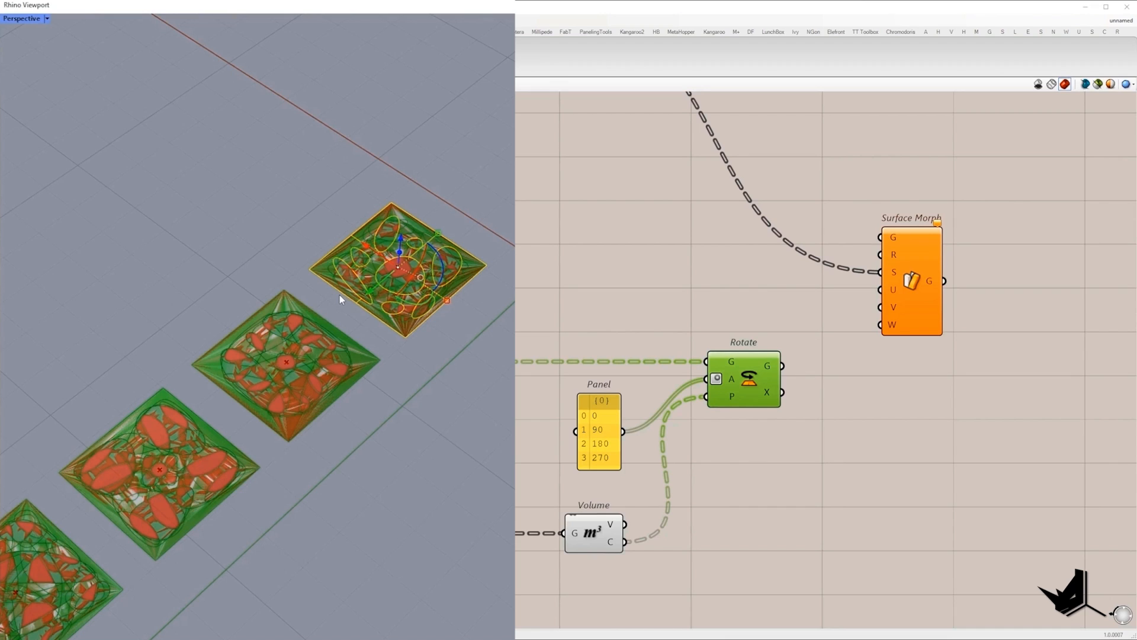
left_click(452, 183)
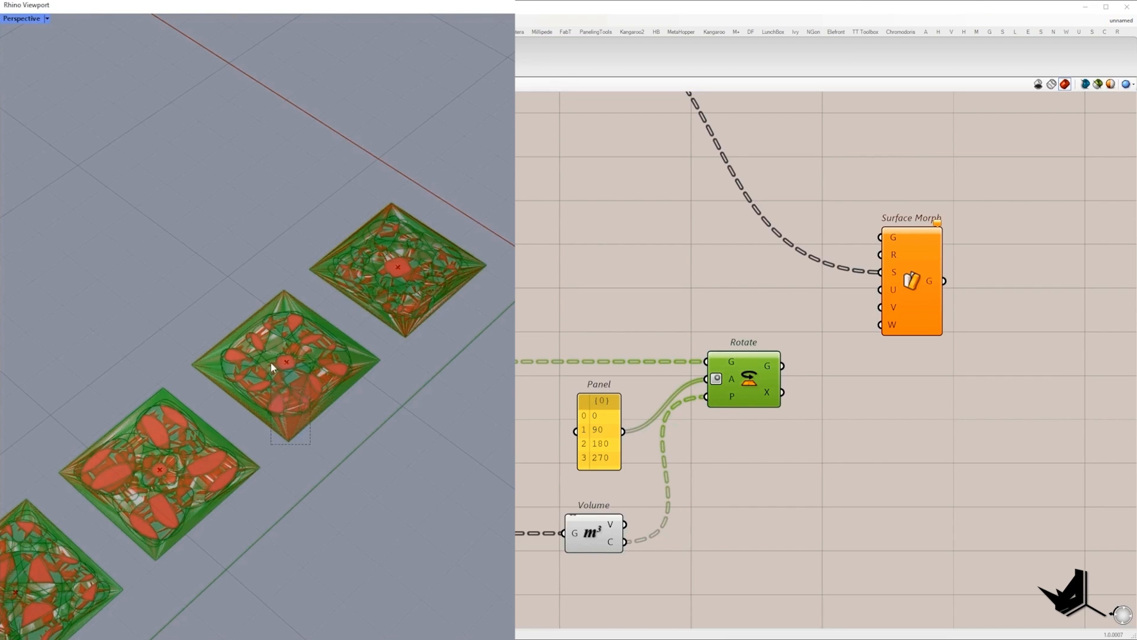
scroll(439, 386, "down", 3)
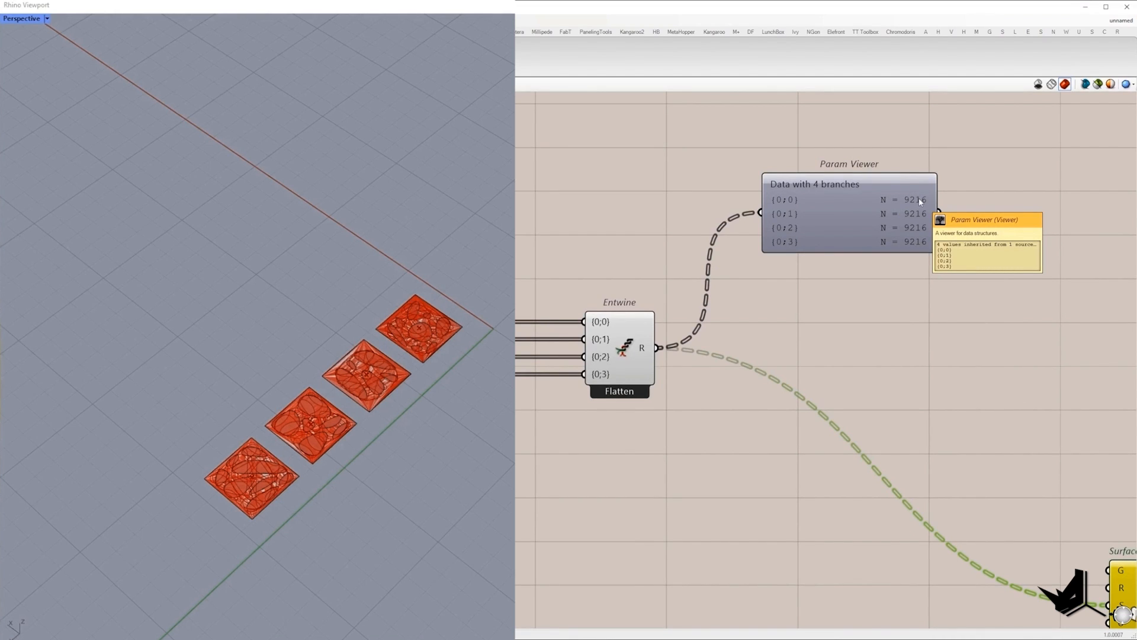
scroll(920, 201, "down", 2)
- Add a Longest List component, connecting Jitter's V output to its A input and Rotate's G output to its B input
double_click(813, 422)
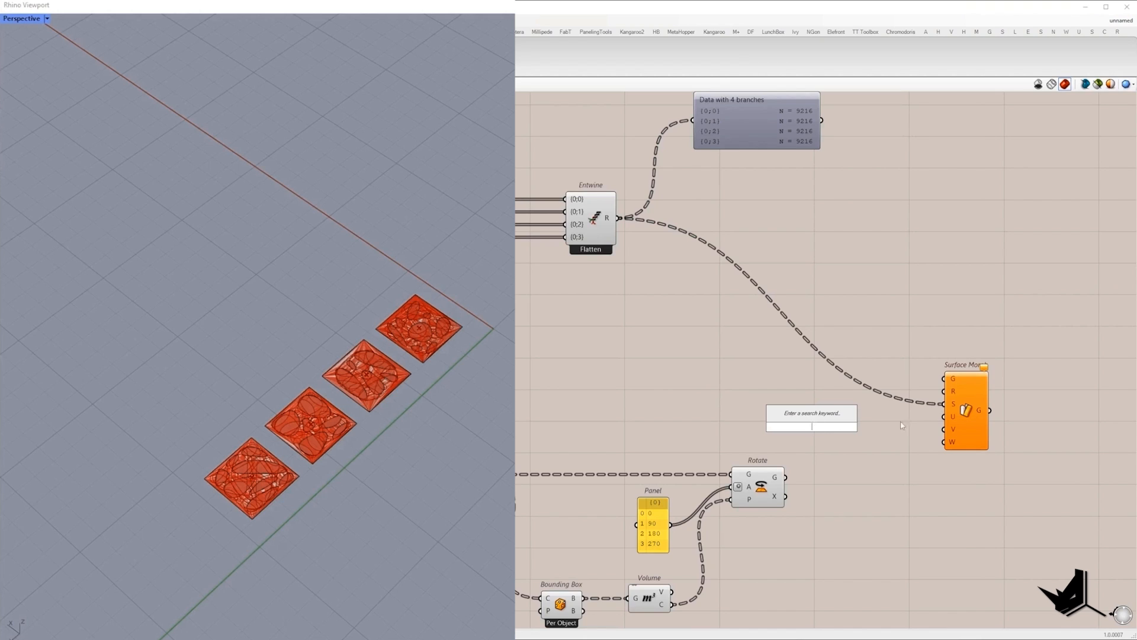
double_click(769, 432)
type("longest list")
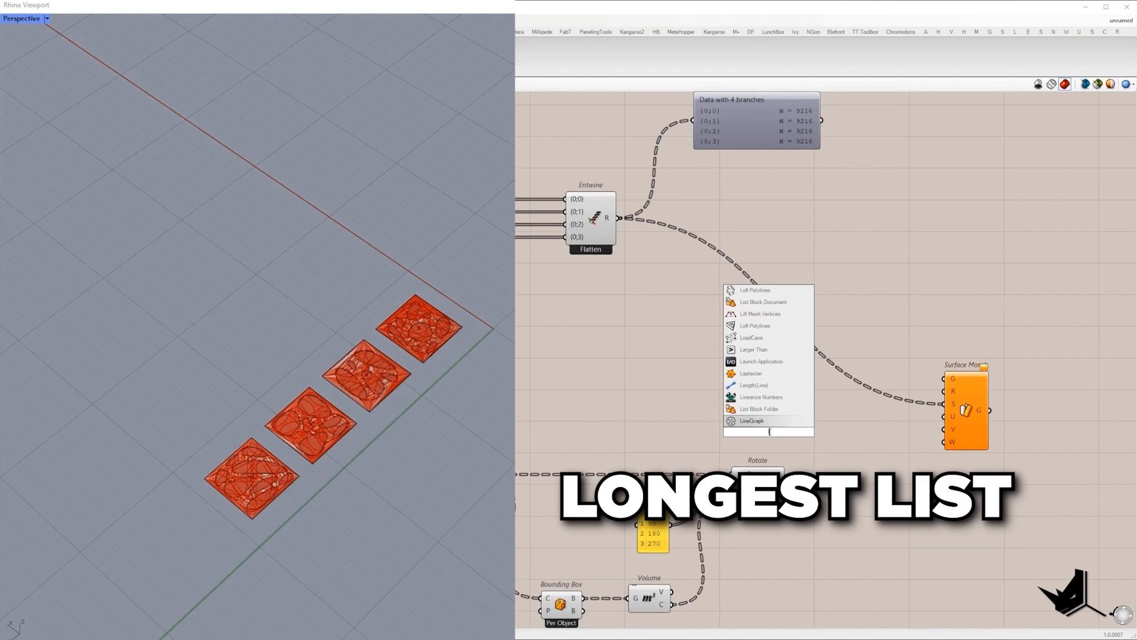
key("Return")
left_click_drag(828, 456, 786, 477)
scroll(868, 428, "down", 5)
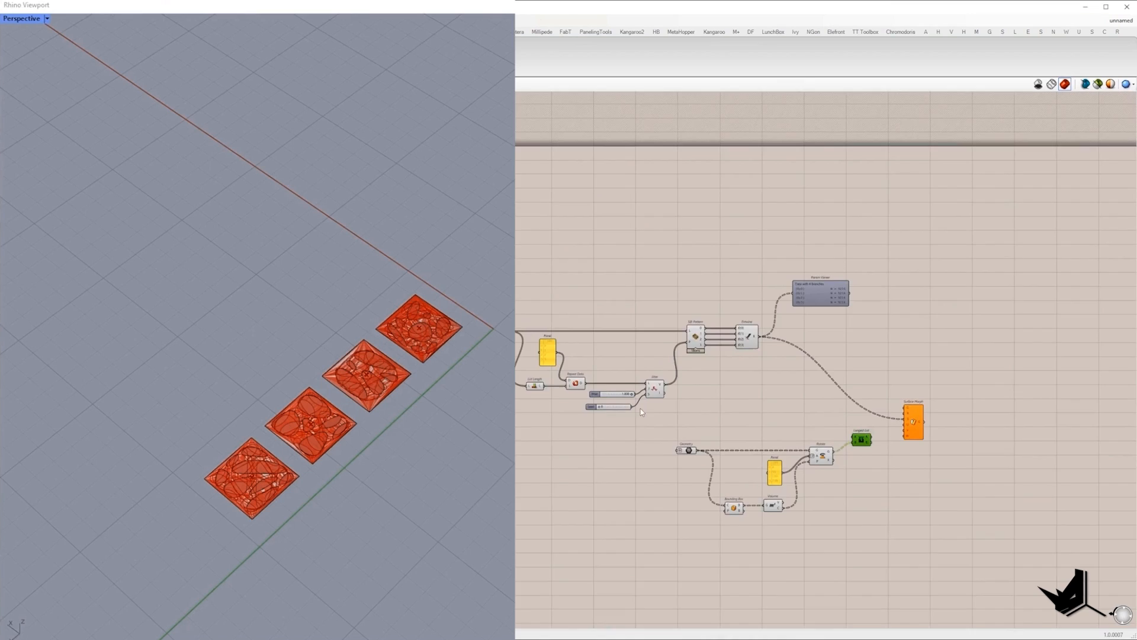
scroll(659, 388, "up", 3)
left_click_drag(669, 379, 976, 465)
mouse_move(663, 381)
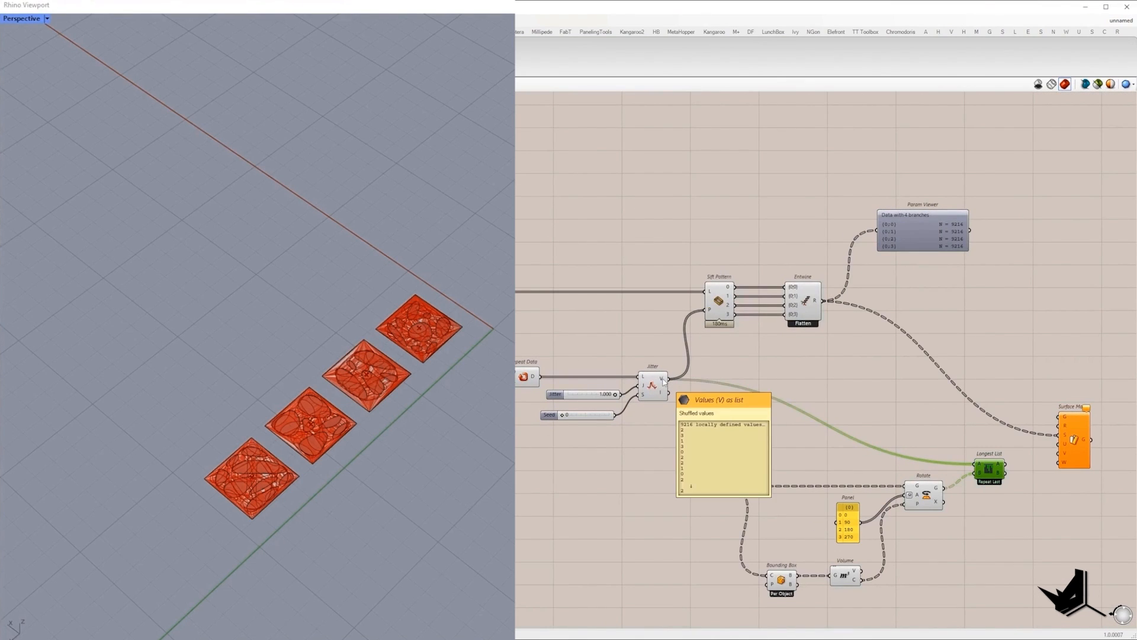
- Set the Longest List component to Wrap and check the data structure of its B output
right_click_drag(664, 381, 471, 366)
scroll(960, 486, "up", 3)
right_click(690, 427)
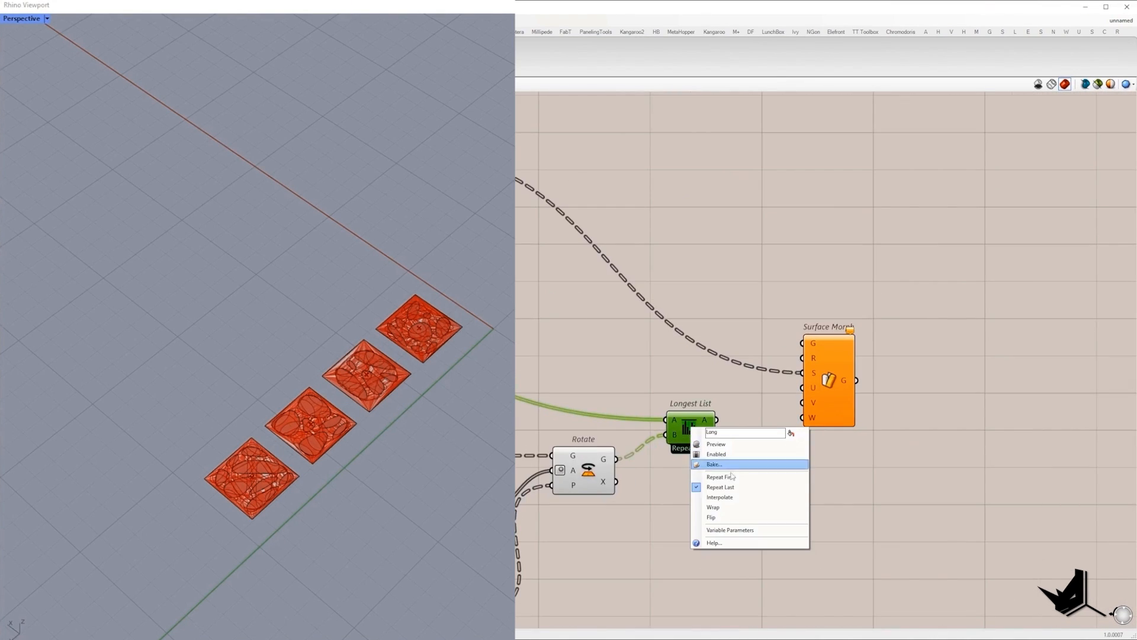
left_click(717, 508)
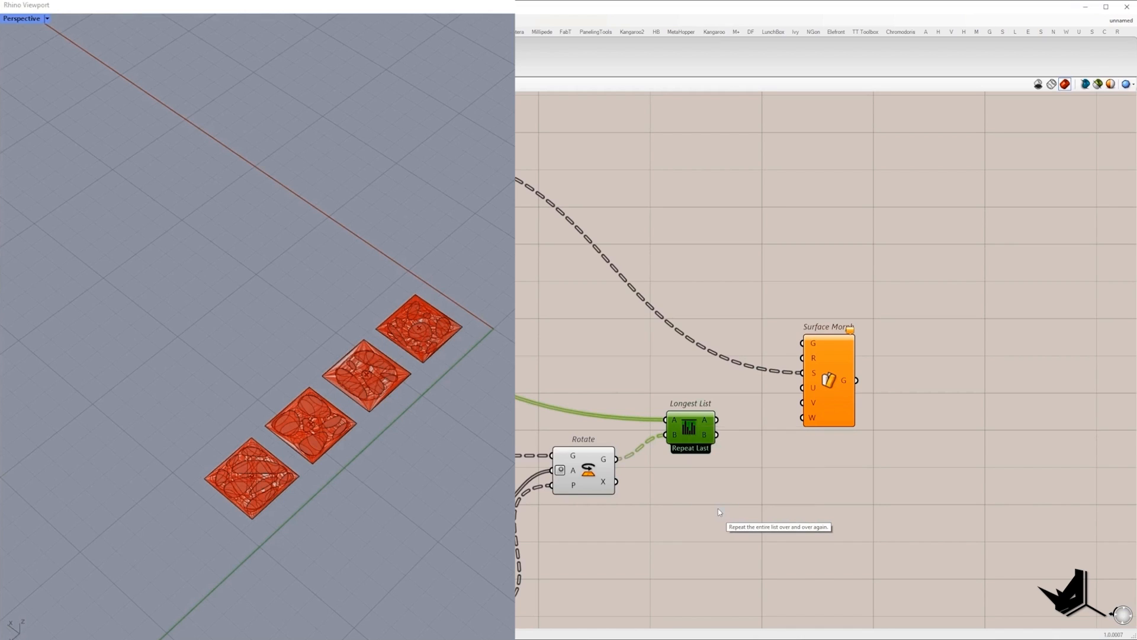
scroll(714, 444, "up", 2)
mouse_move(712, 442)
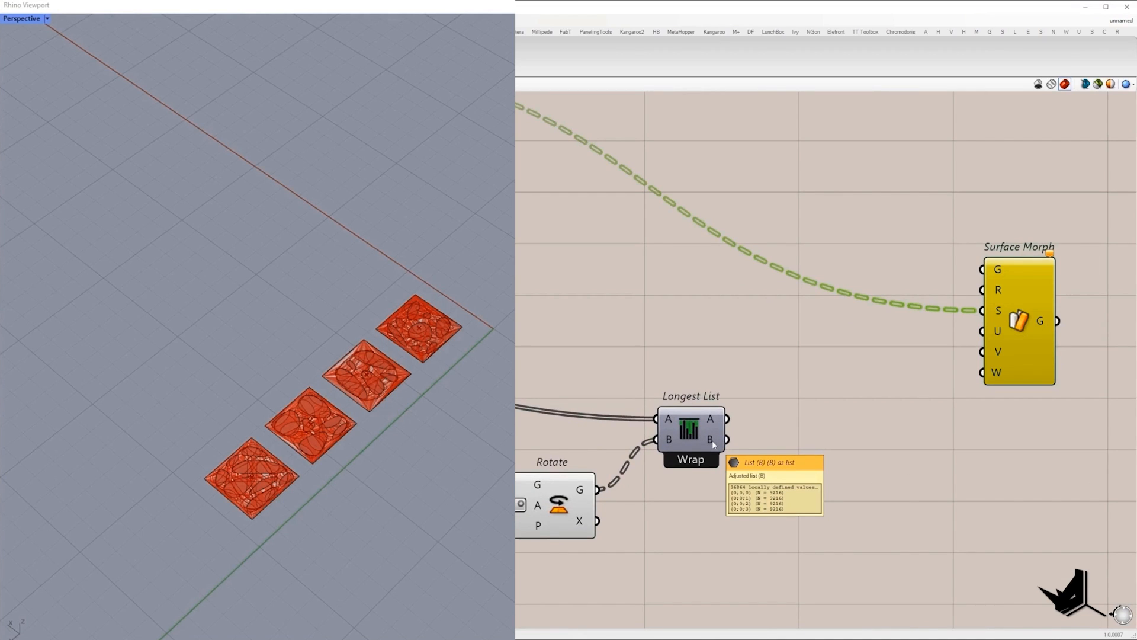
- Place a copy of the Param Viewer below Longest List and connect Longest List's B output to it
scroll(712, 440, "down", 2)
right_click_drag(687, 368, 832, 449)
right_click_drag(763, 154, 759, 152)
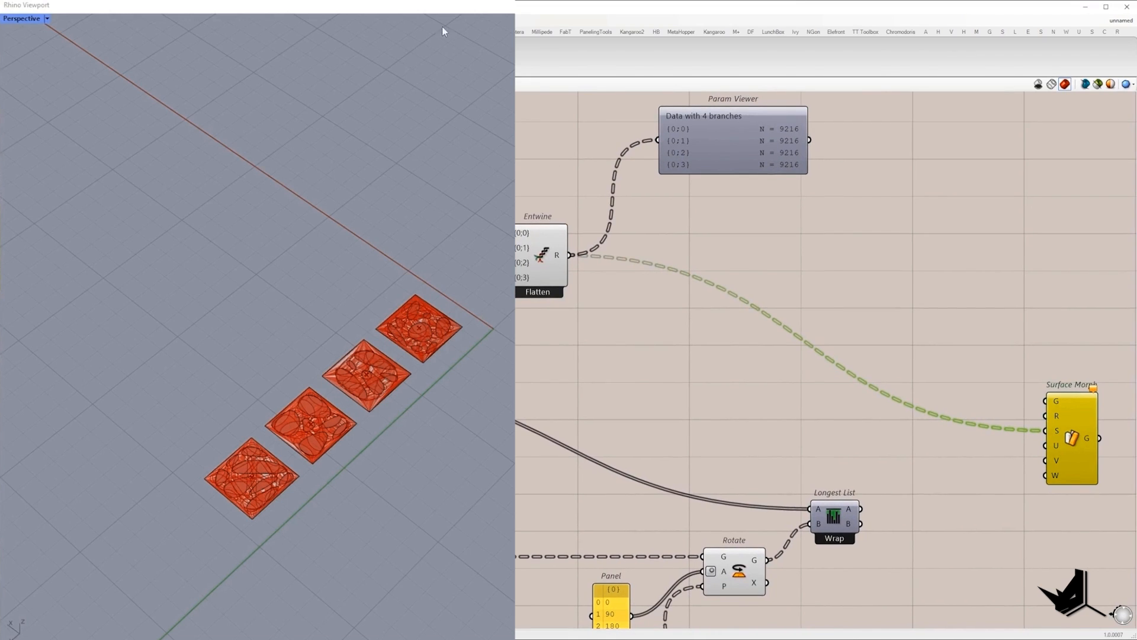
left_click(443, 30)
left_click(951, 538)
right_click_drag(950, 538, 810, 419)
left_click_drag(721, 406, 805, 515)
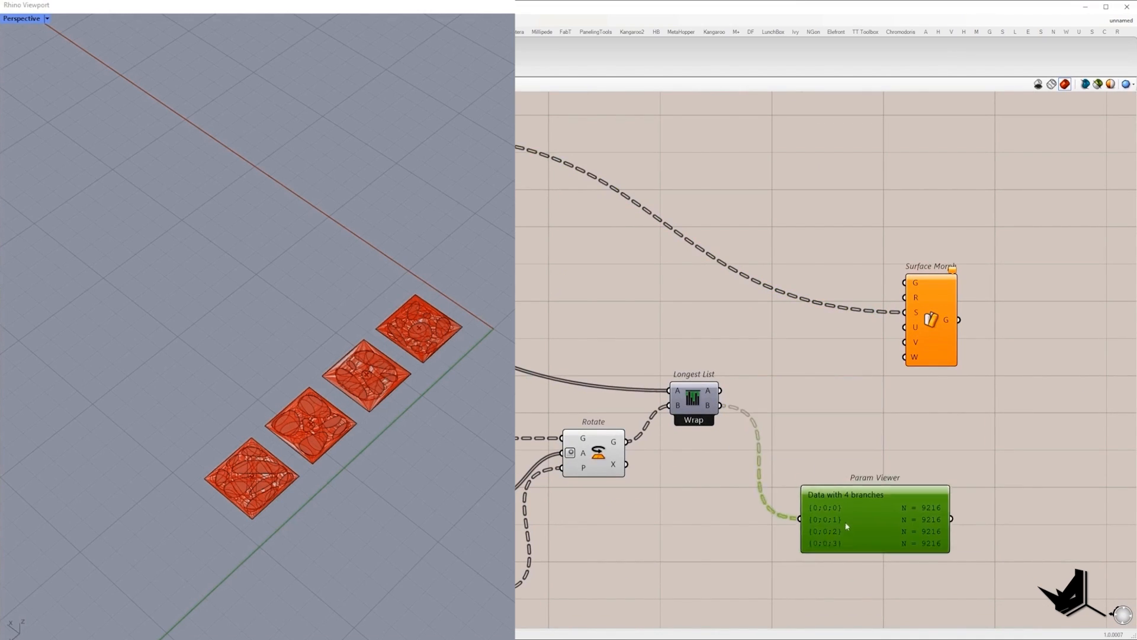
- Add a second Jitter component beside Longest List and connect Longest List's B output to its L input
scroll(726, 382, "down", 2)
double_click(817, 432)
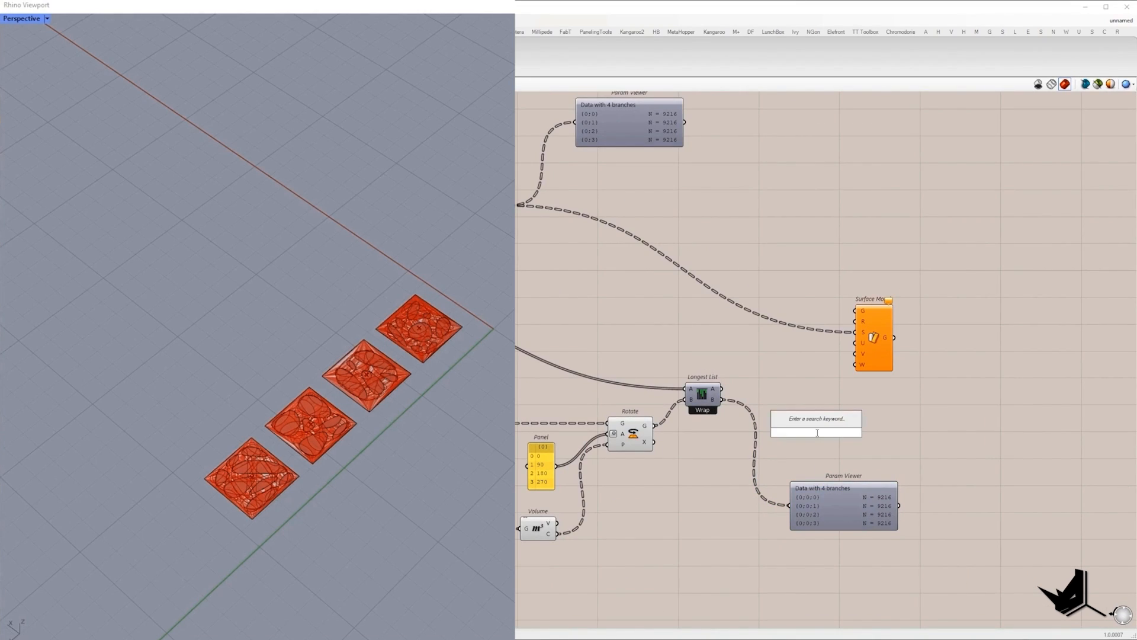
type("jitter")
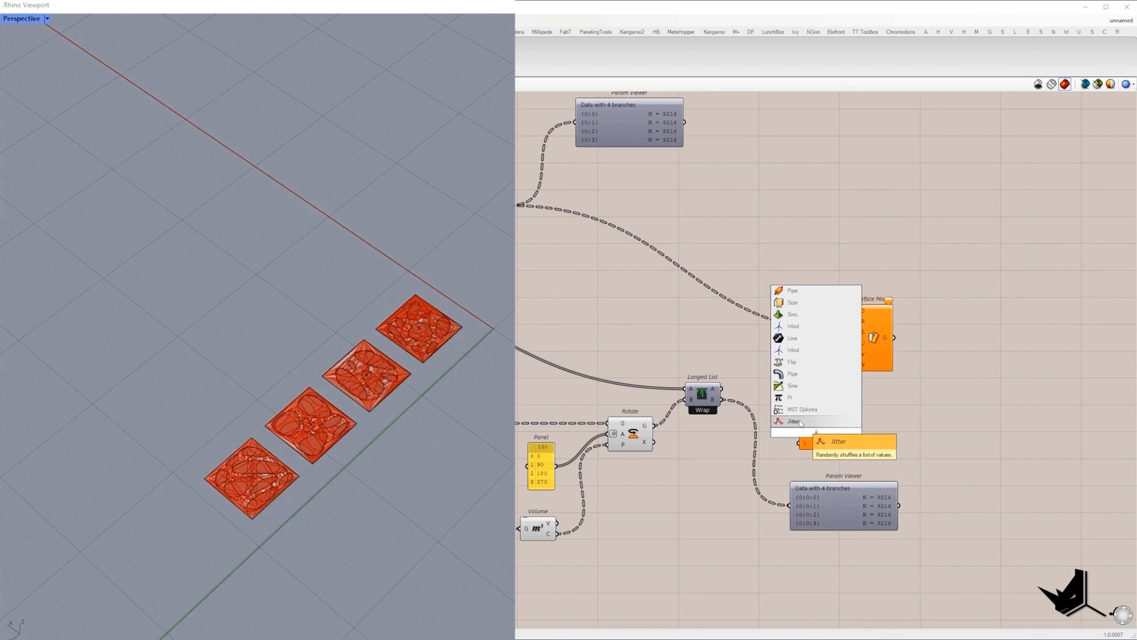
left_click(804, 427)
left_click_drag(799, 422, 722, 401)
left_click_drag(816, 434, 839, 413)
- Copy the first Jitter's 1.000 slider next to the second Jitter and connect it to the J input
right_click_drag(622, 332, 1064, 397)
left_click(671, 386)
key("ctrl+c")
key("ctrl+v")
scroll(659, 392, "down", 1)
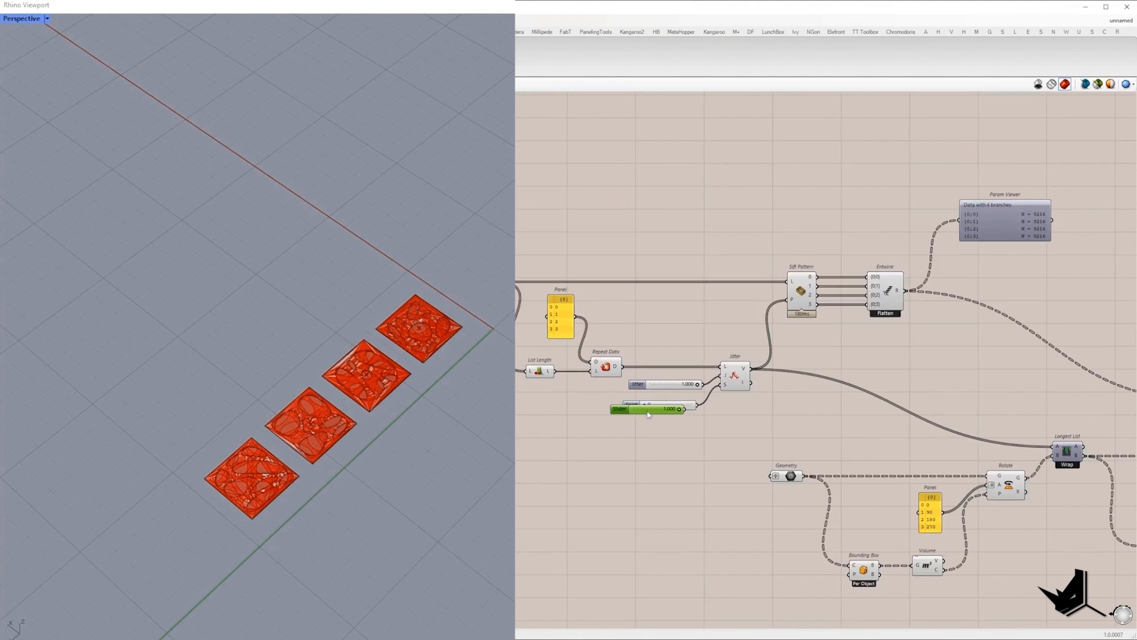
left_click_drag(618, 408, 1079, 473)
left_click_drag(1095, 456, 1122, 445)
- Copy the Seed slider below the new Jitter slider, set it to 58, and connect it to the second Jitter's S input
right_click_drag(625, 379, 872, 401)
left_click(698, 386)
key("ctrl+c")
key("ctrl+v")
scroll(658, 408, "down", 4)
left_click_drag(648, 403, 789, 421)
scroll(939, 461, "up", 4)
double_click(846, 422)
type("58")
key("Return")
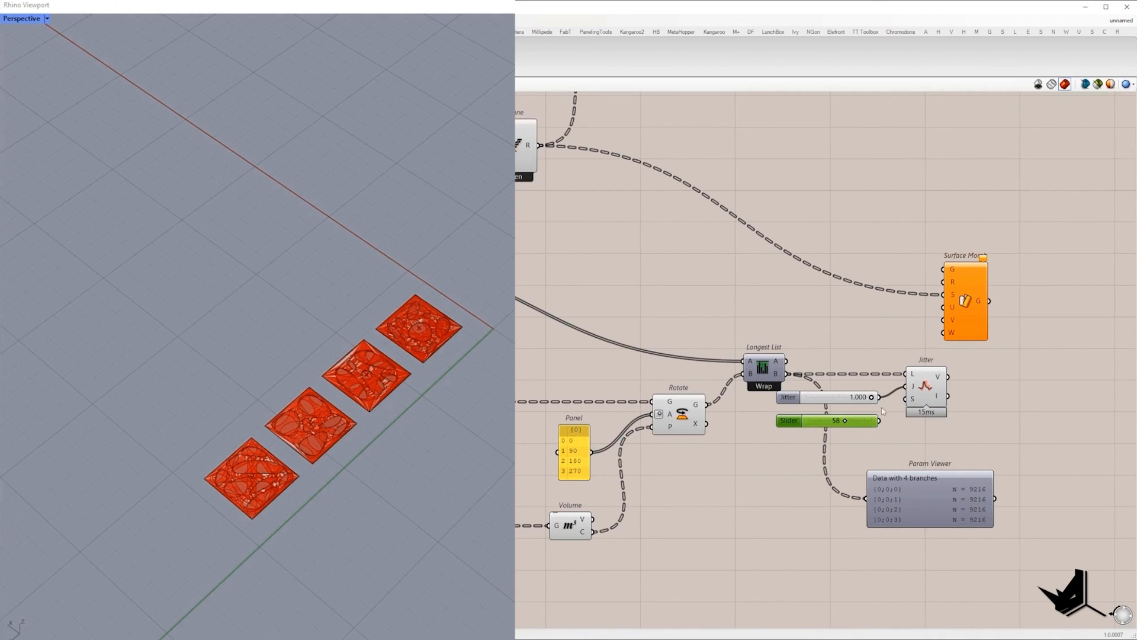
left_click_drag(903, 400, 880, 420)
- Connect the second Jitter's V output to Surface Morph's G input and check the R input's requirement
right_click_drag(949, 497, 826, 551)
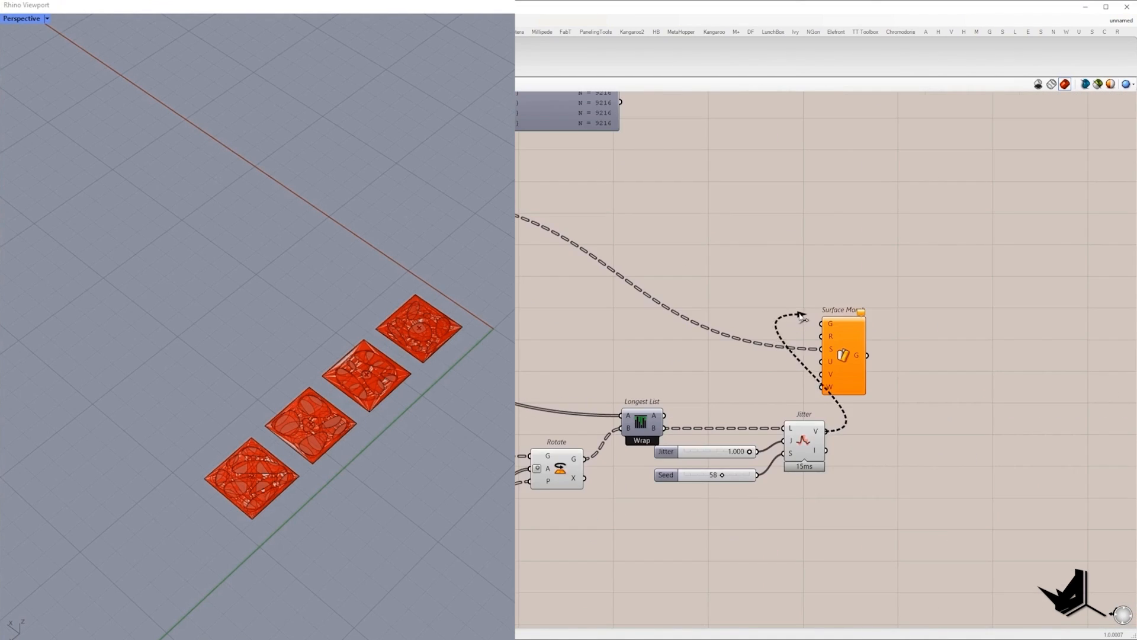
left_click_drag(825, 431, 837, 325)
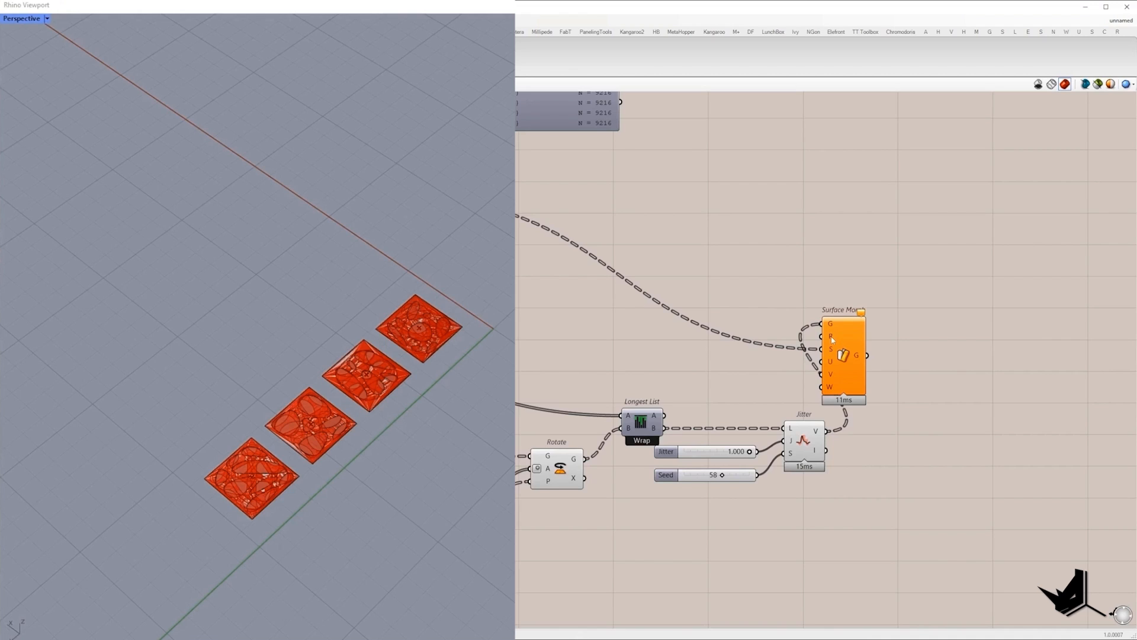
mouse_move(831, 336)
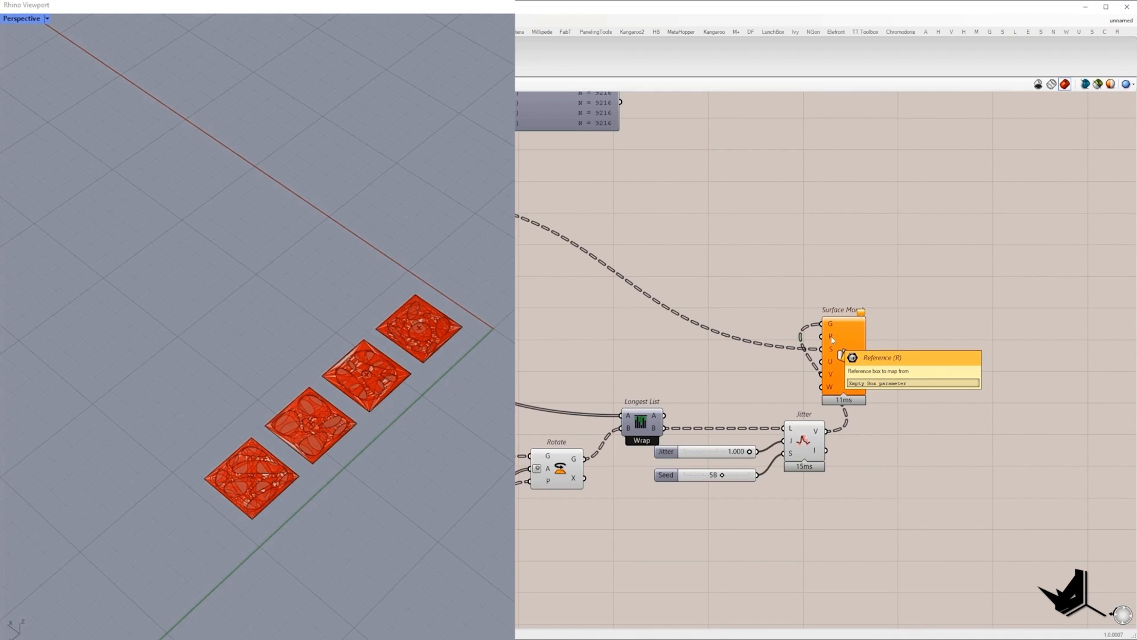
- Examine the Entwine branches in the Param Viewer and the data structure of Bounding Box's B output
scroll(851, 391, "down", 5)
scroll(953, 344, "up", 4)
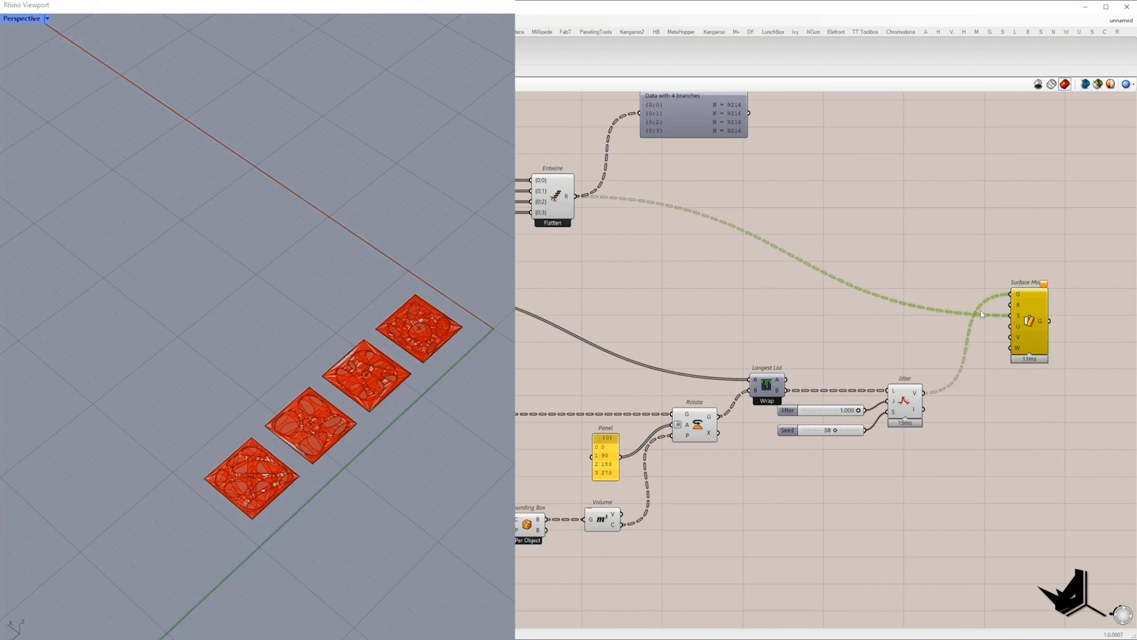
scroll(1007, 314, "down", 1)
left_click(797, 142)
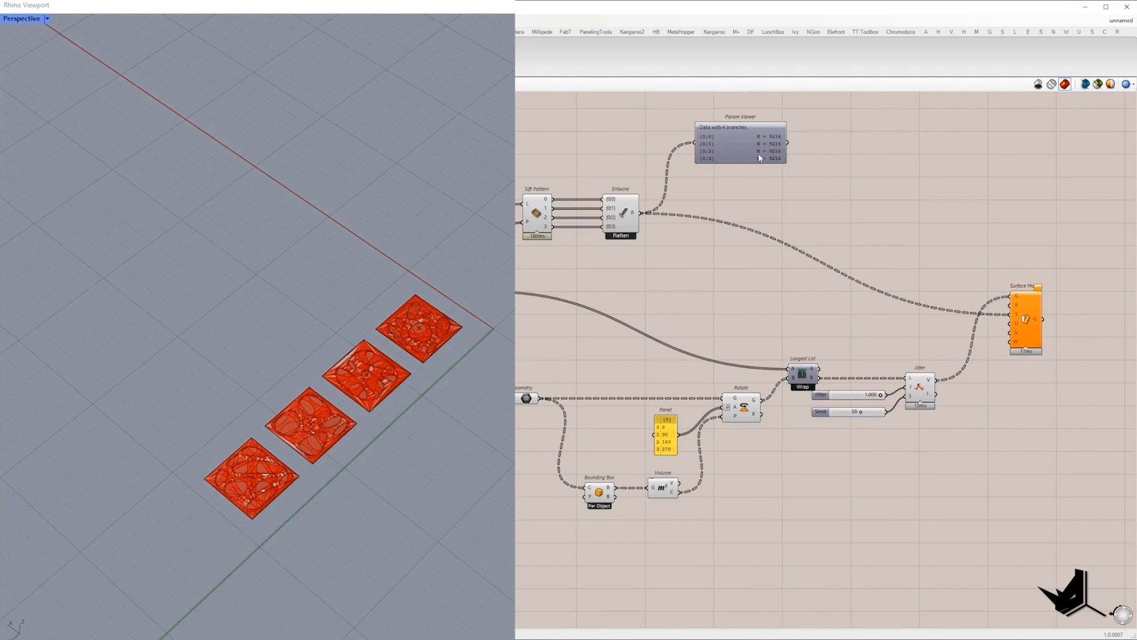
left_click_drag(827, 115, 773, 138)
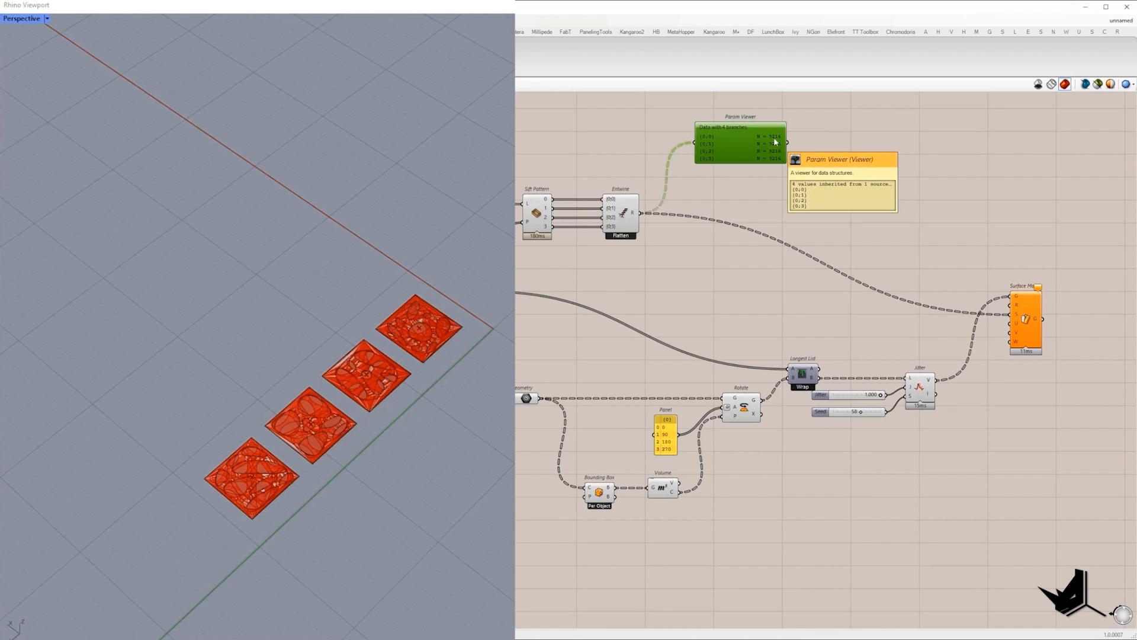
right_click_drag(652, 329, 781, 323)
left_click(730, 486)
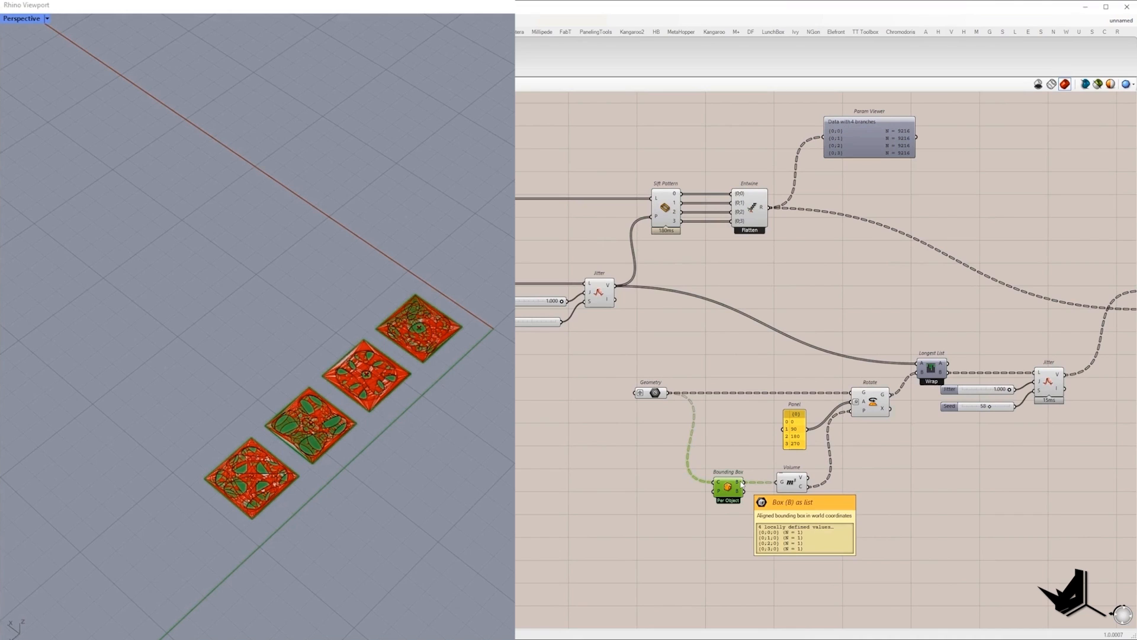
- Add a Box Rectangle component below the Rotate component
right_click_drag(843, 523, 797, 513)
double_click(834, 522)
type("box")
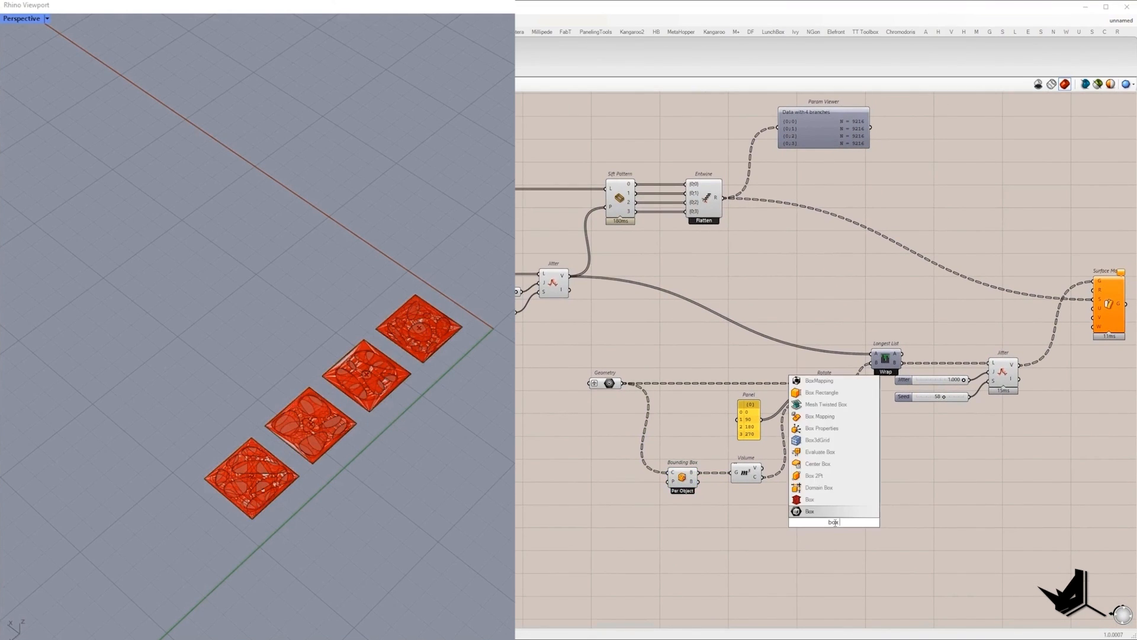
type(" he")
key("Up")
key("Up")
key("Up")
key("Up")
key("Up")
key("Up")
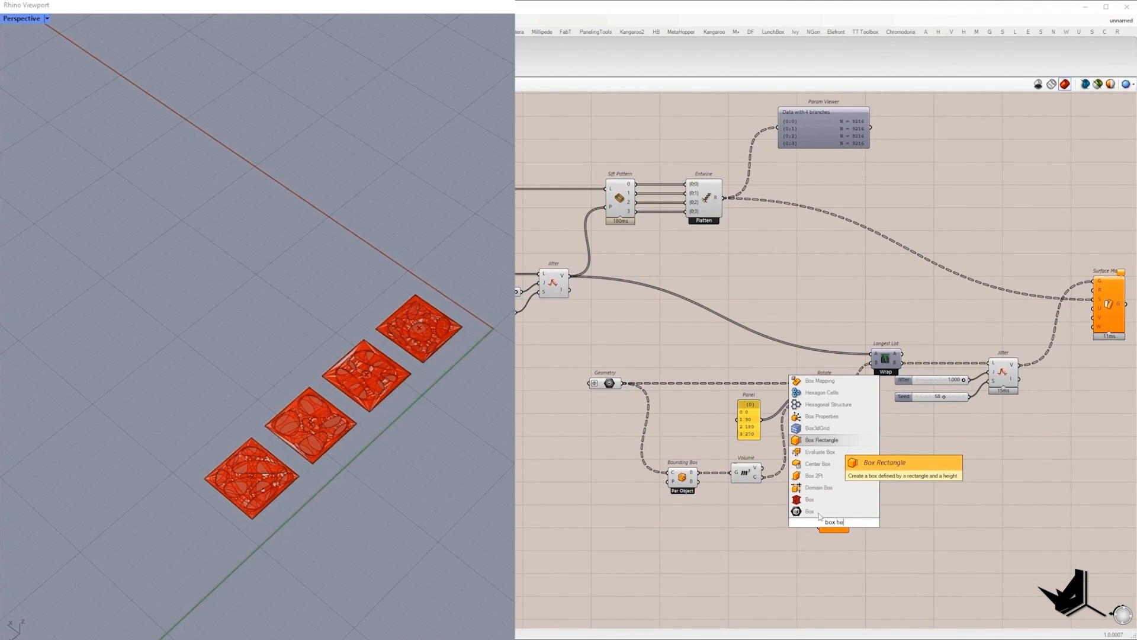
key("Return")
- Connect Bounding Box's B output to Box Rectangle's R input, lining the two up below Volume, and disable the second Jitter
left_click(676, 491)
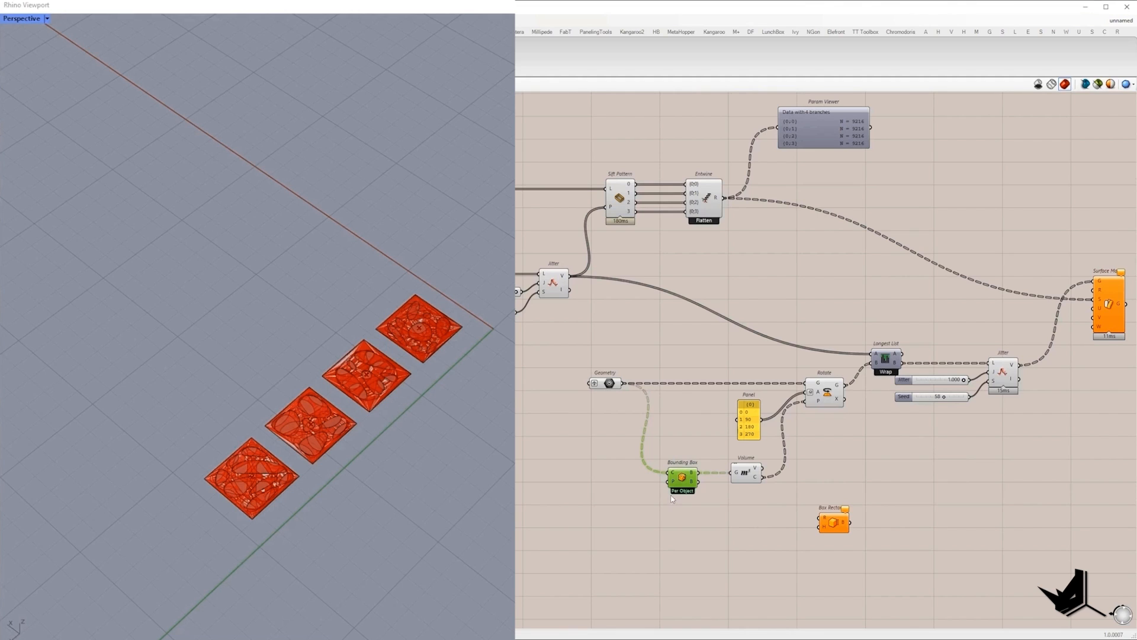
left_click_drag(681, 479, 919, 508)
left_click(832, 521)
left_click(1003, 372)
key("ctrl+e")
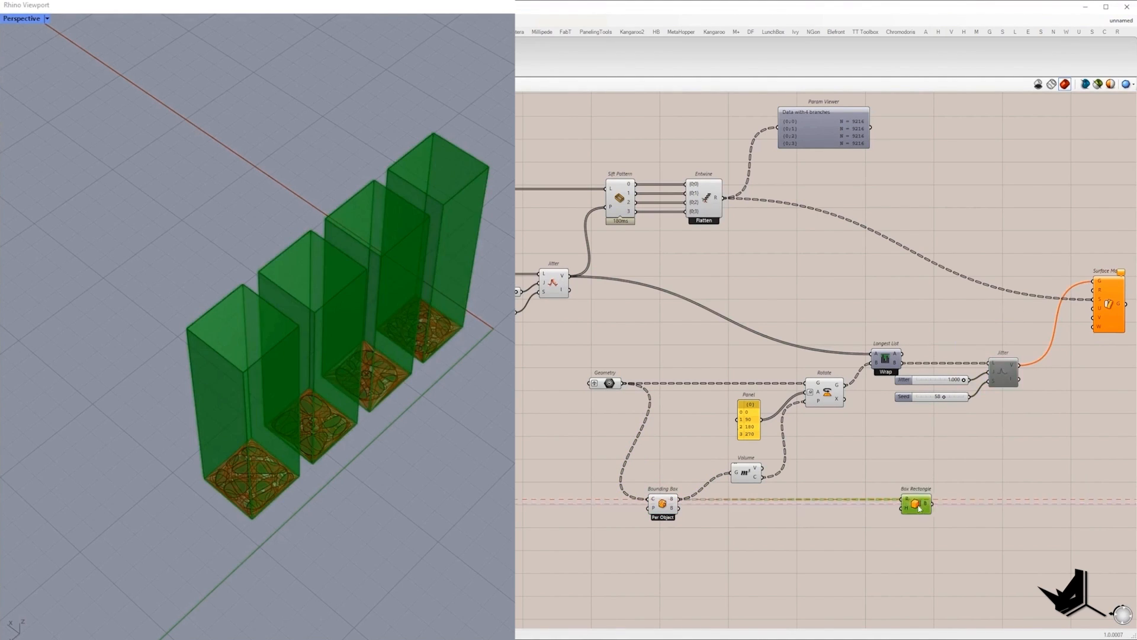
- Add a panel containing "0 to 1" below the Bounding Box–Box Rectangle connection and adjust its placement
scroll(919, 508, "up", 2)
mouse_move(880, 482)
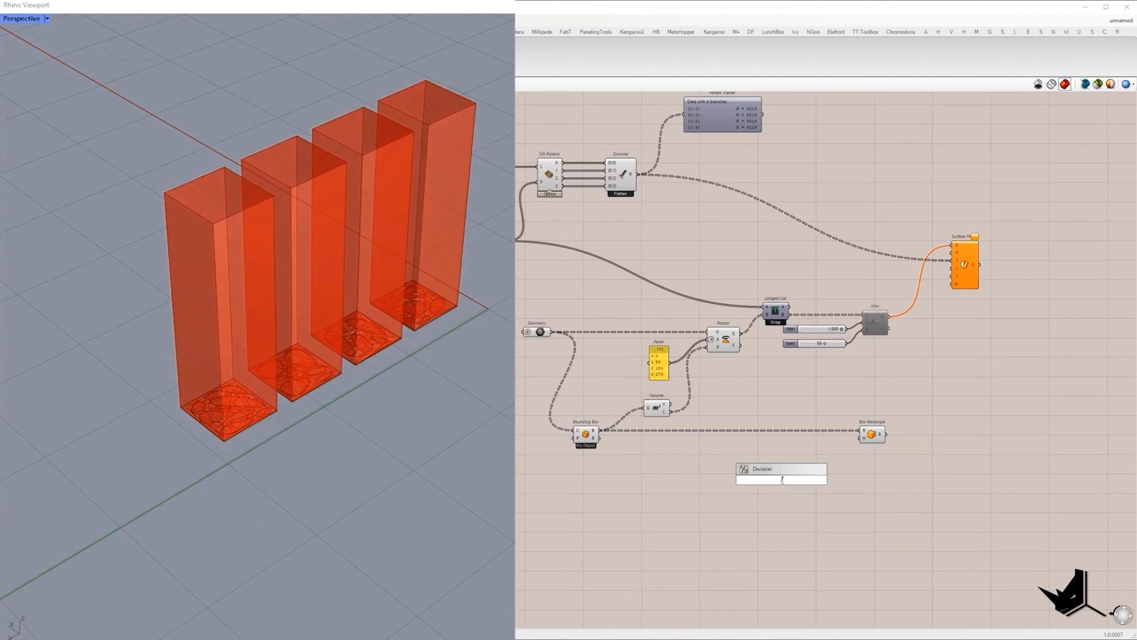
type("//0 to 1")
key("Return")
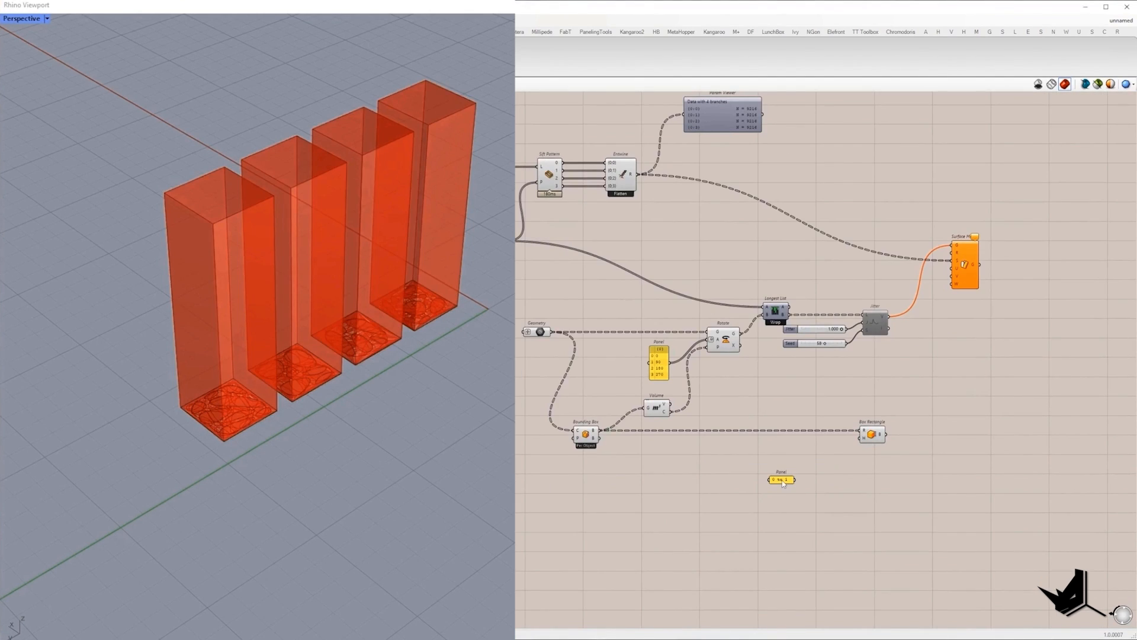
scroll(781, 480, "up", 2)
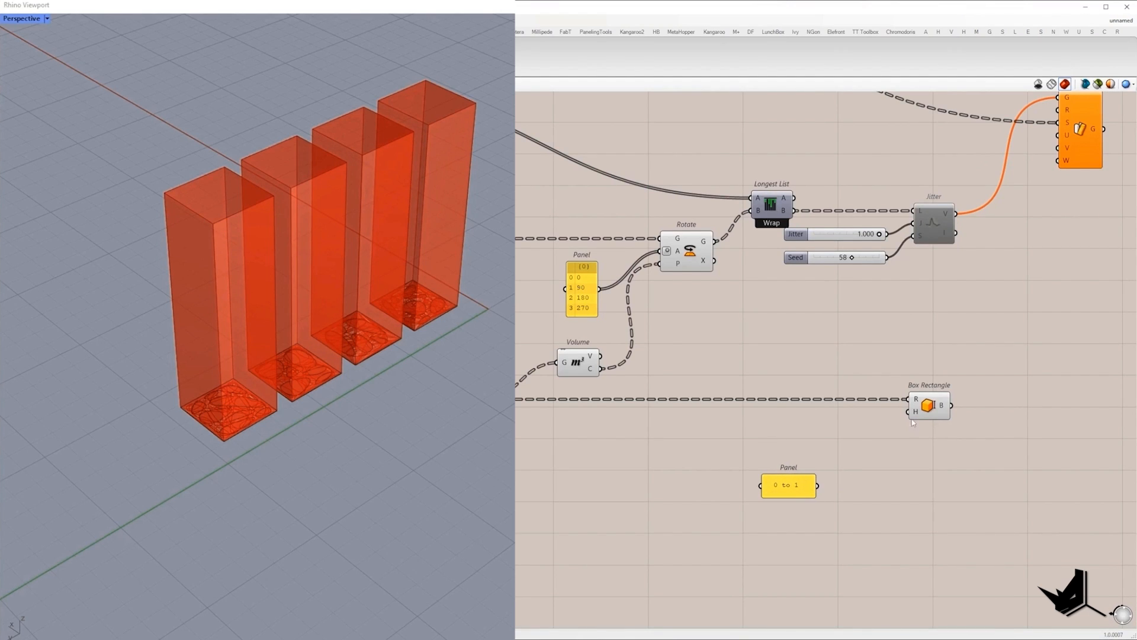
left_click_drag(786, 476, 782, 448)
- Add a Repeat Data component beside the new panel, feed the panel into its data input and wire its L input from the first Jitter's upstream components
double_click(847, 483)
type("re")
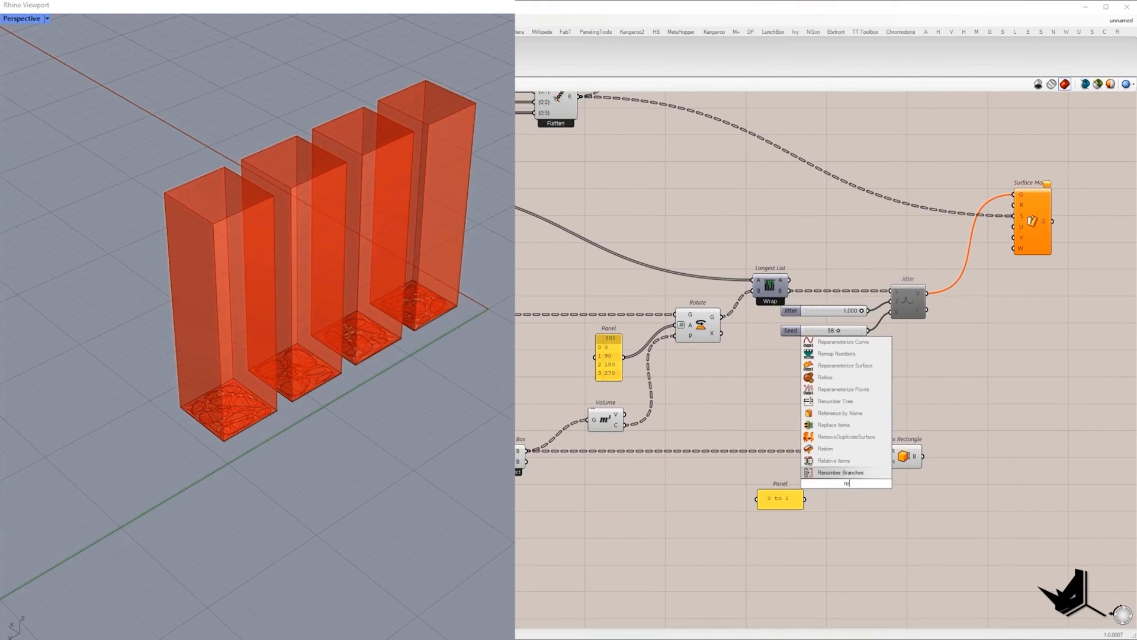
type("p")
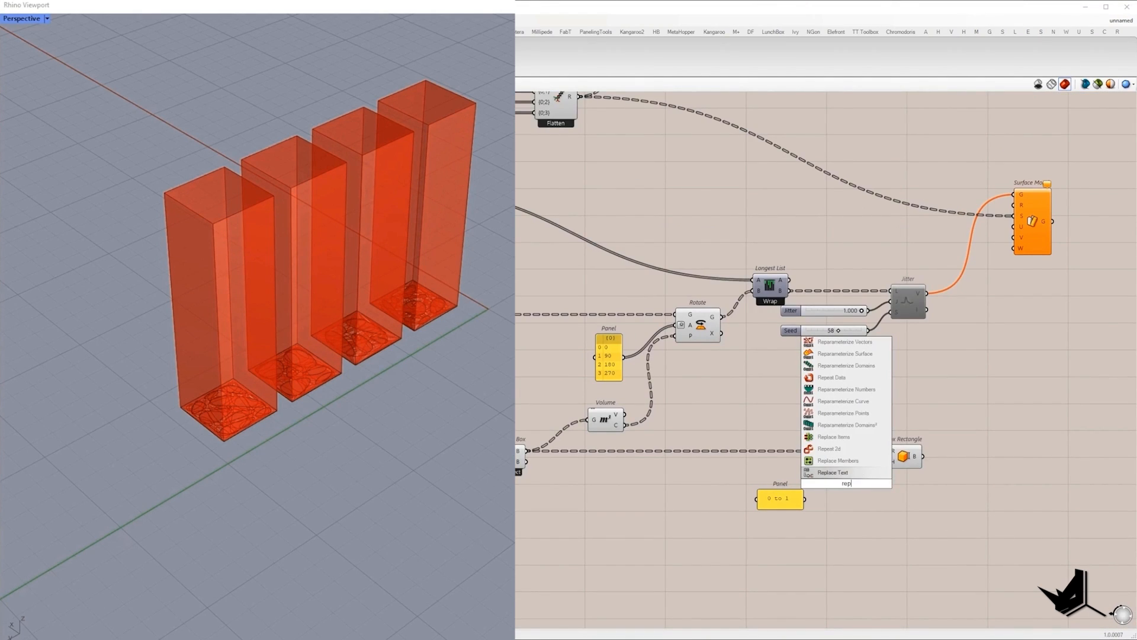
left_click(837, 384)
left_click_drag(804, 499, 840, 532)
scroll(840, 521, "down", 2)
right_click_drag(646, 349, 817, 314)
left_click_drag(524, 251, 1005, 517)
scroll(973, 468, "up", 2)
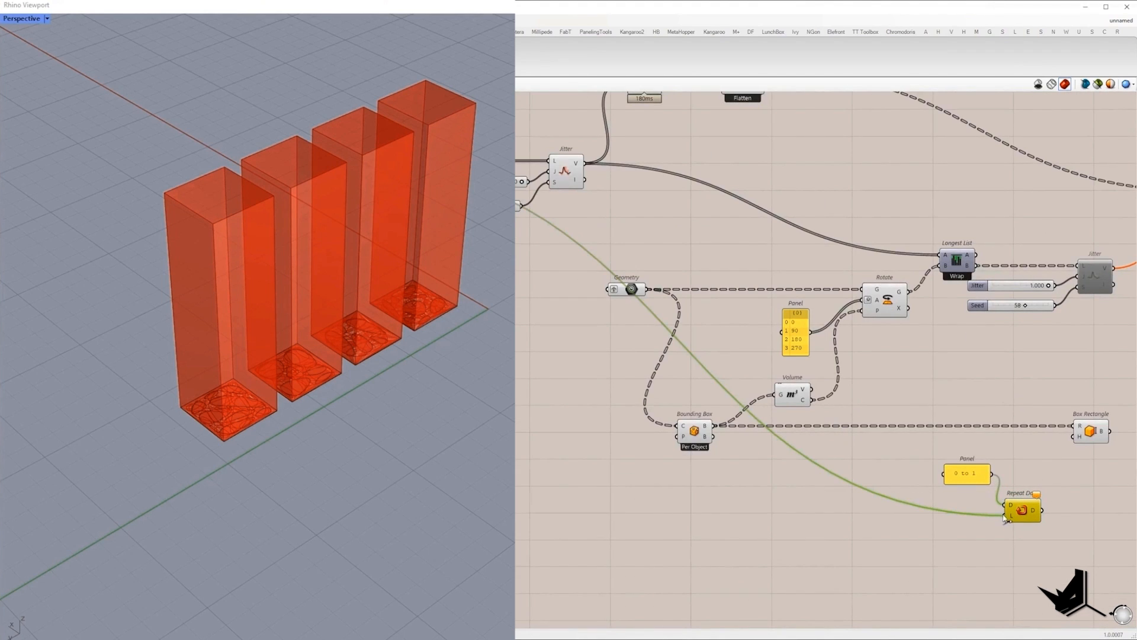
- Connect Repeat Data's D output to Box Rectangle's H input and check the branch structure of the resulting boxes
right_click_drag(1037, 510, 821, 505)
left_click_drag(822, 505, 853, 431)
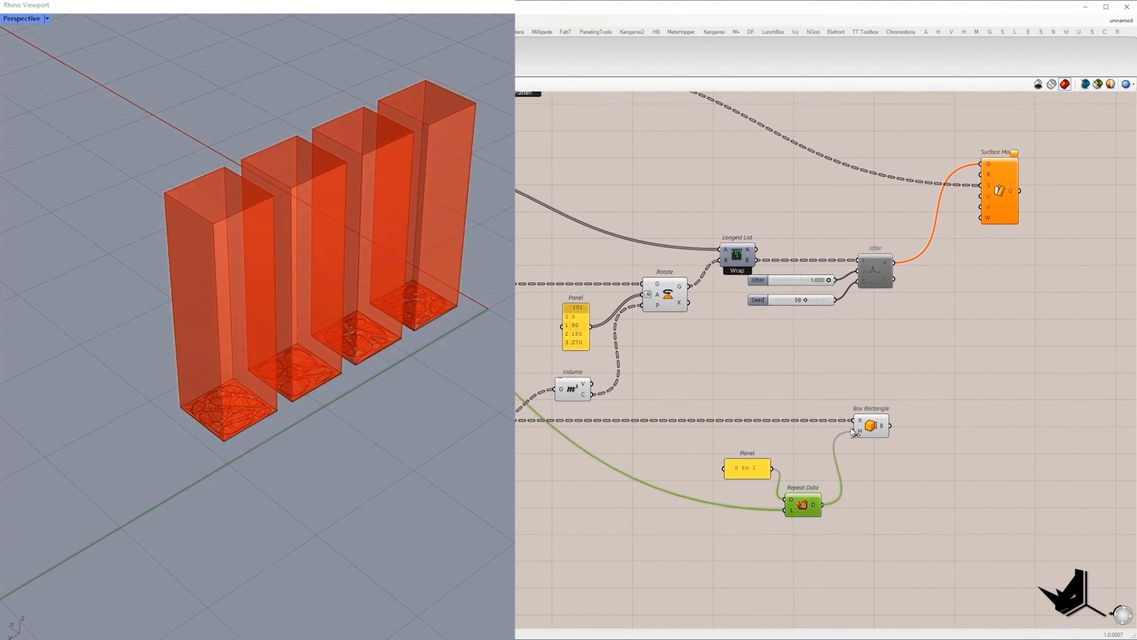
mouse_move(883, 427)
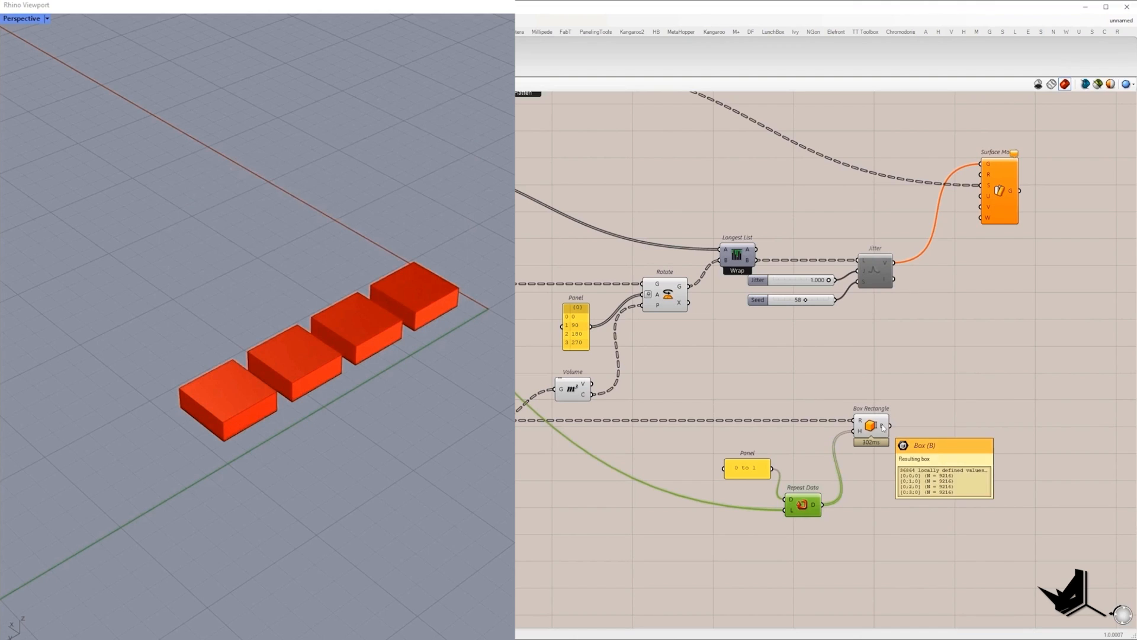
- Compare against the Entwine branches in the Param Viewer and connect Box Rectangle's B output to Surface Morph's R input
right_click_drag(896, 397, 809, 464)
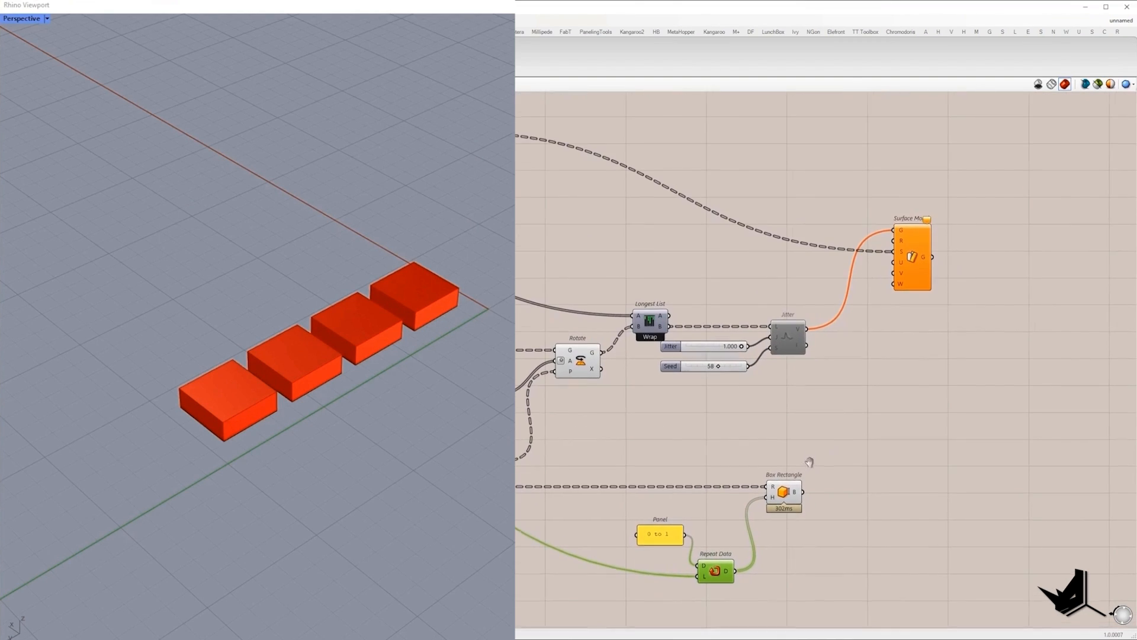
right_click_drag(531, 134, 639, 212)
left_click(692, 141)
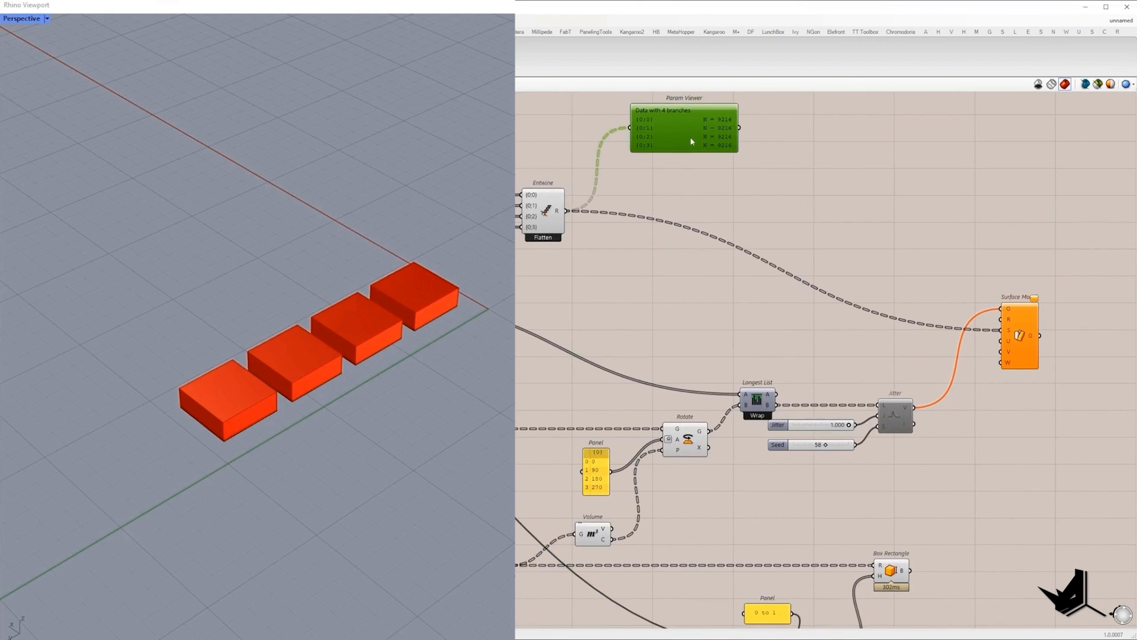
right_click_drag(932, 445, 717, 393)
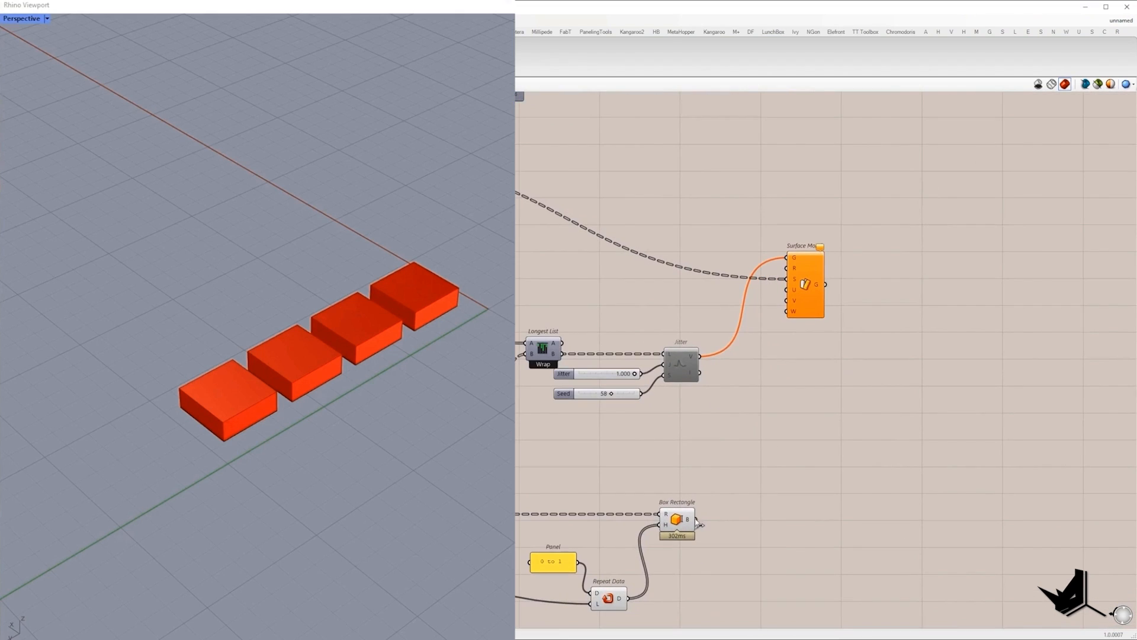
left_click_drag(696, 519, 794, 271)
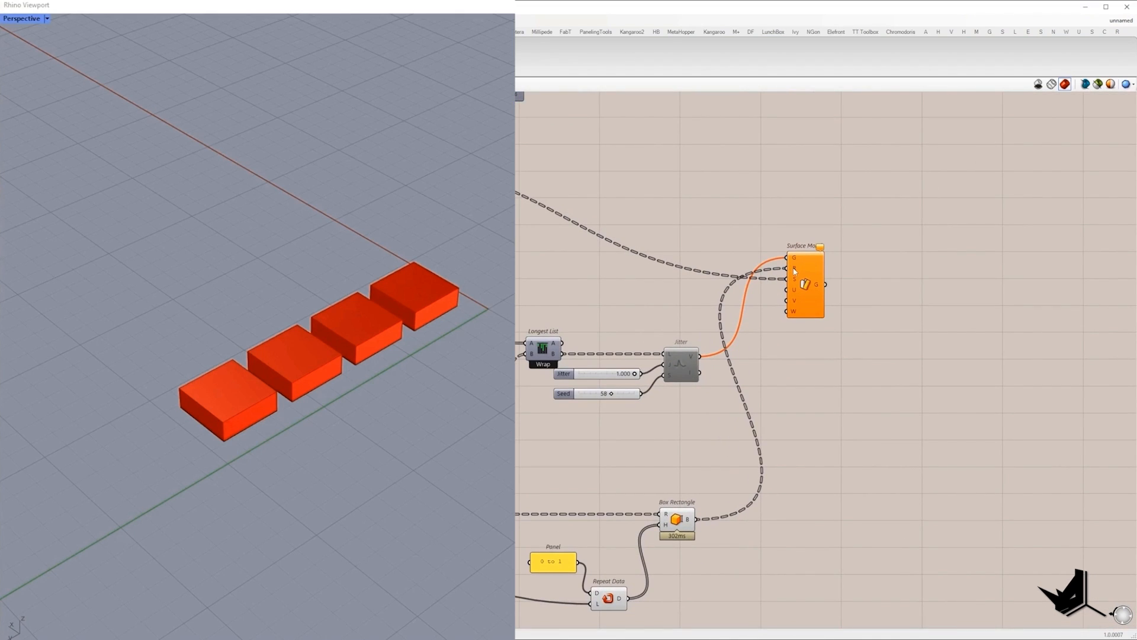
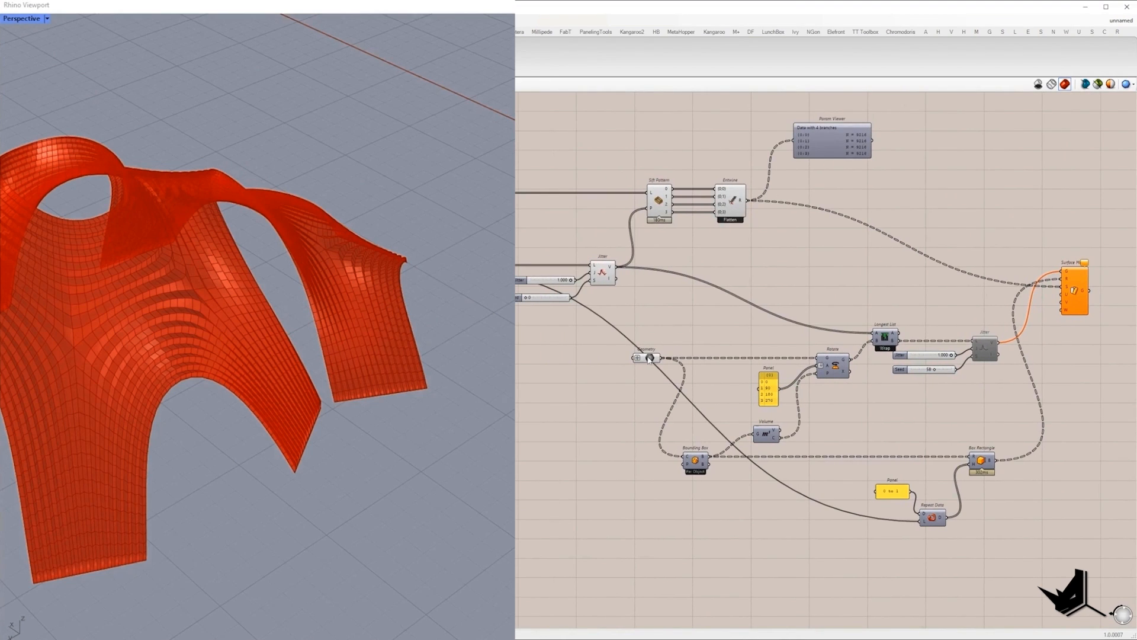
- Examine the shell's individual surface faces close up in the Perspective viewport
scroll(380, 295, "down", 5)
right_click_drag(379, 295, 503, 344)
right_click_drag(504, 344, 439, 347, "shift")
scroll(497, 316, "up", 2)
scroll(96, 339, "up", 8)
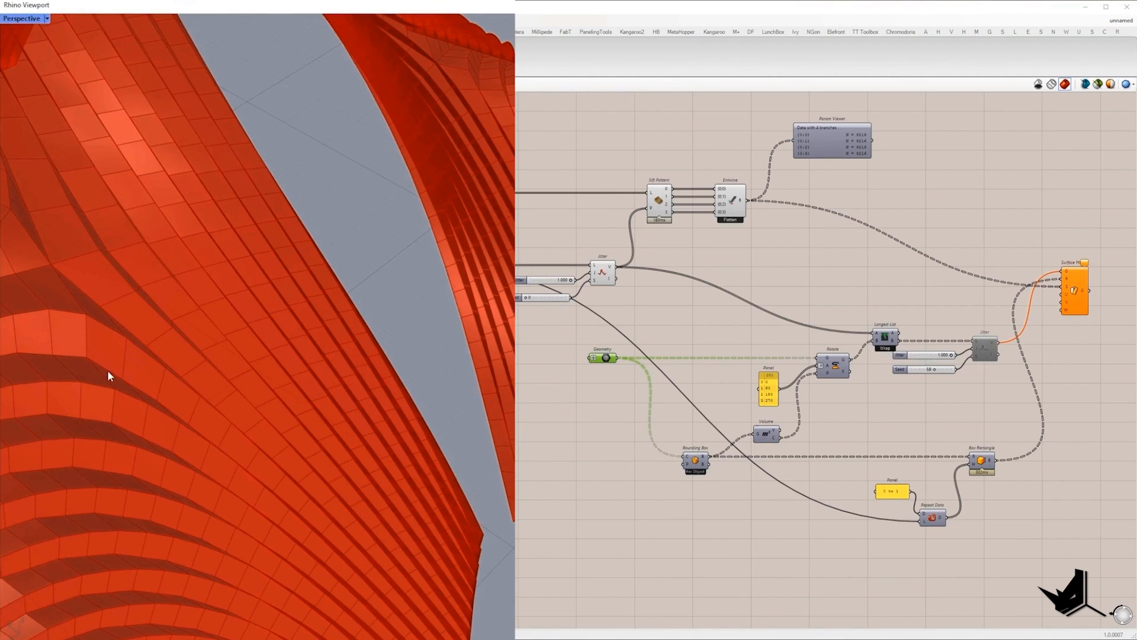
- Add a second "0 to 1" panel next to Surface Morph for its domain inputs and resize it
right_click_drag(1060, 272, 866, 290)
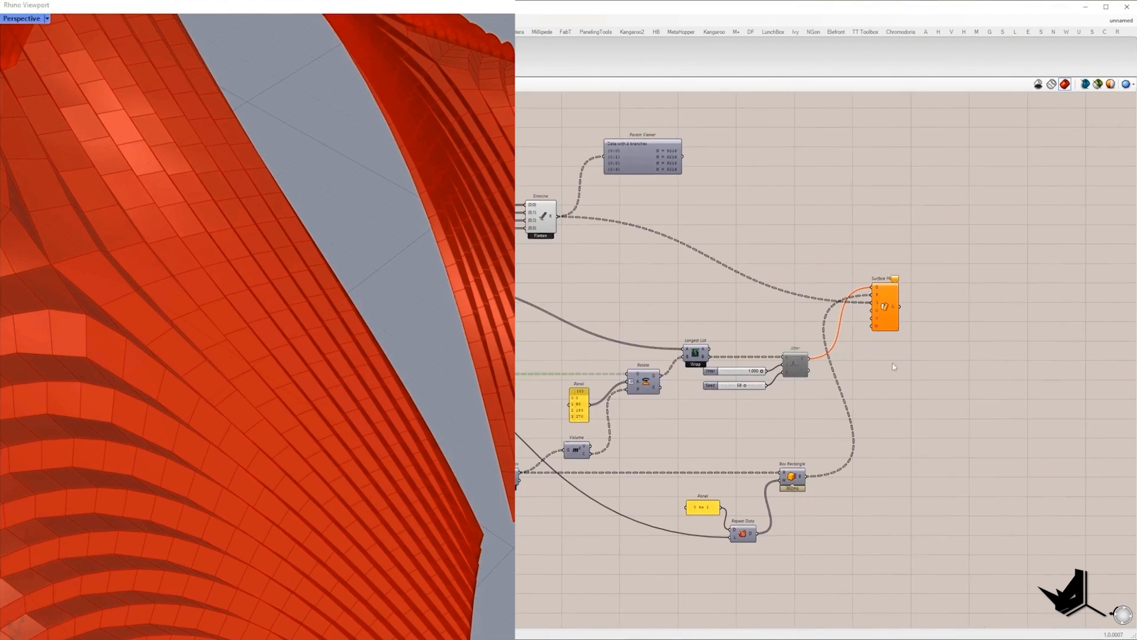
scroll(865, 290, "up", 3)
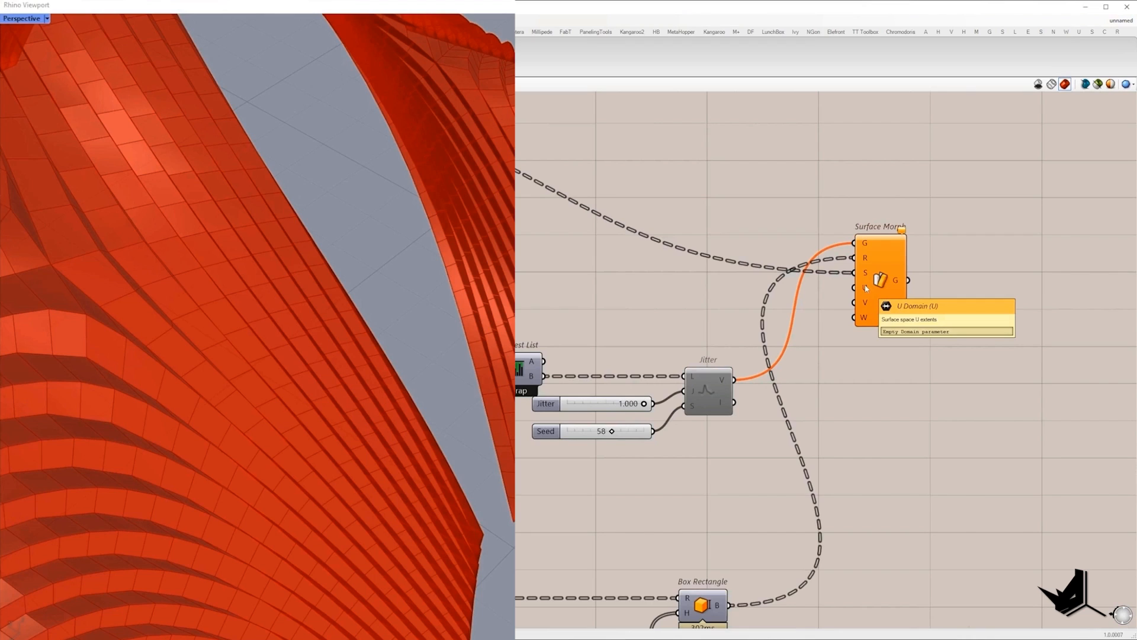
double_click(814, 353)
type("//0 to ")
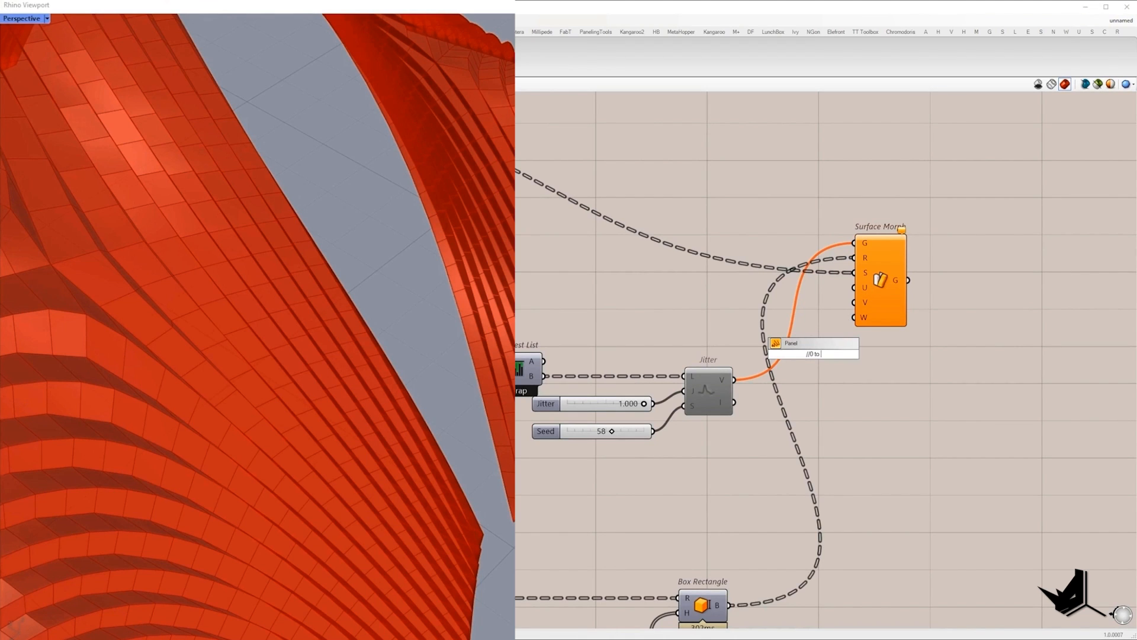
type("1")
key("Return")
scroll(860, 364, "up", 1)
left_click_drag(824, 358, 839, 374)
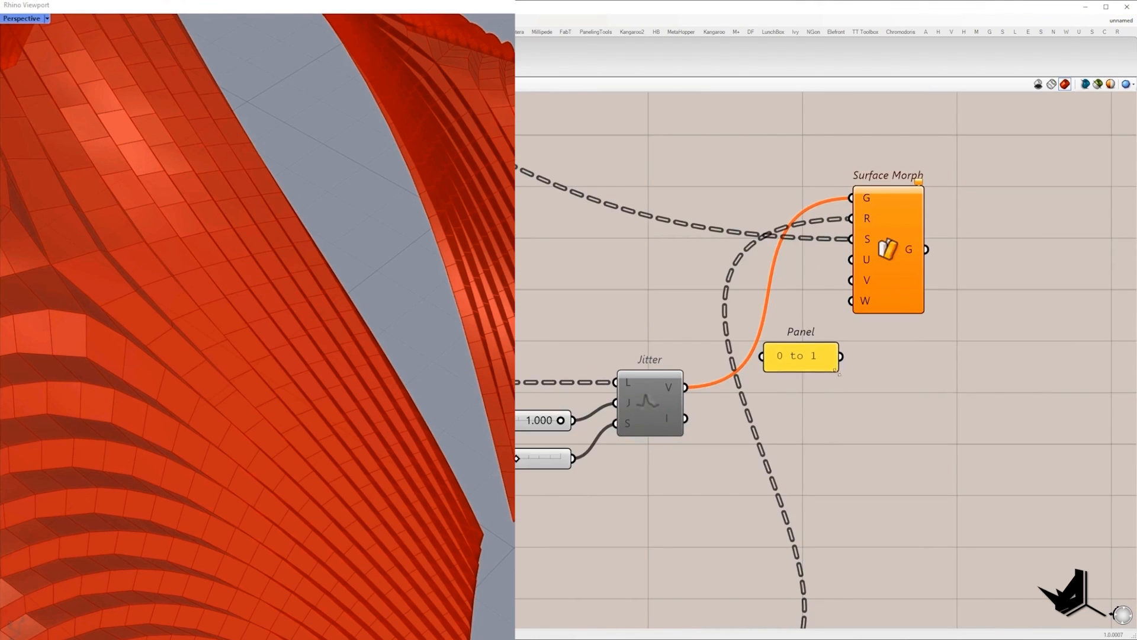
- Disable Surface Morph and connect the "0 to 1" panel to its U, V and W inputs, aligning the panel with the component
left_click_drag(861, 270, 836, 288)
right_click(970, 343)
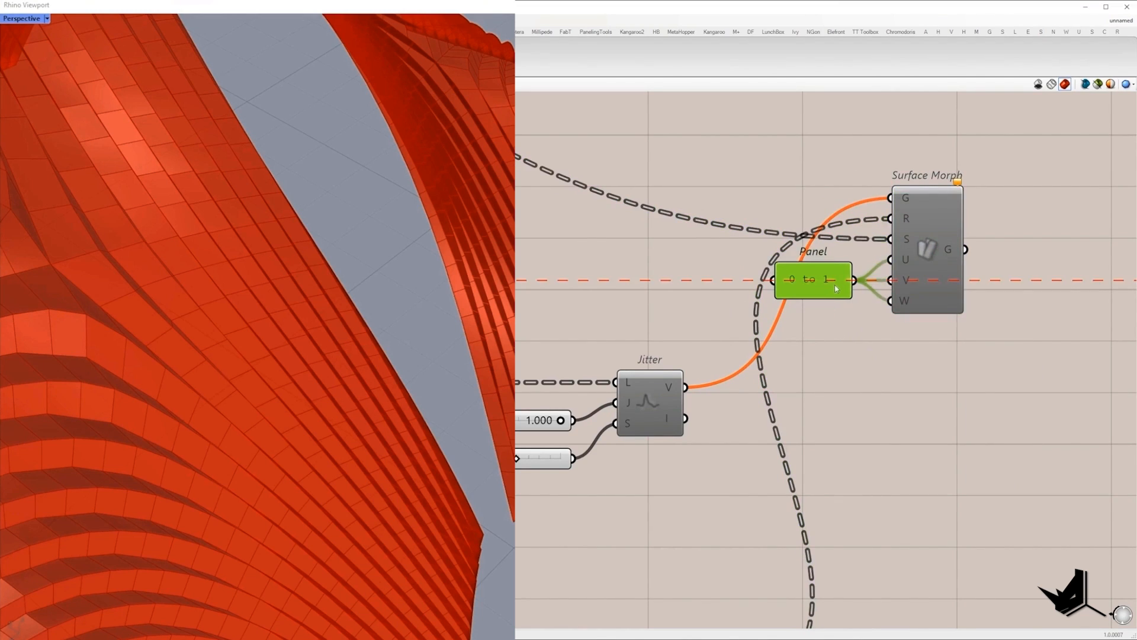
mouse_move(906, 242)
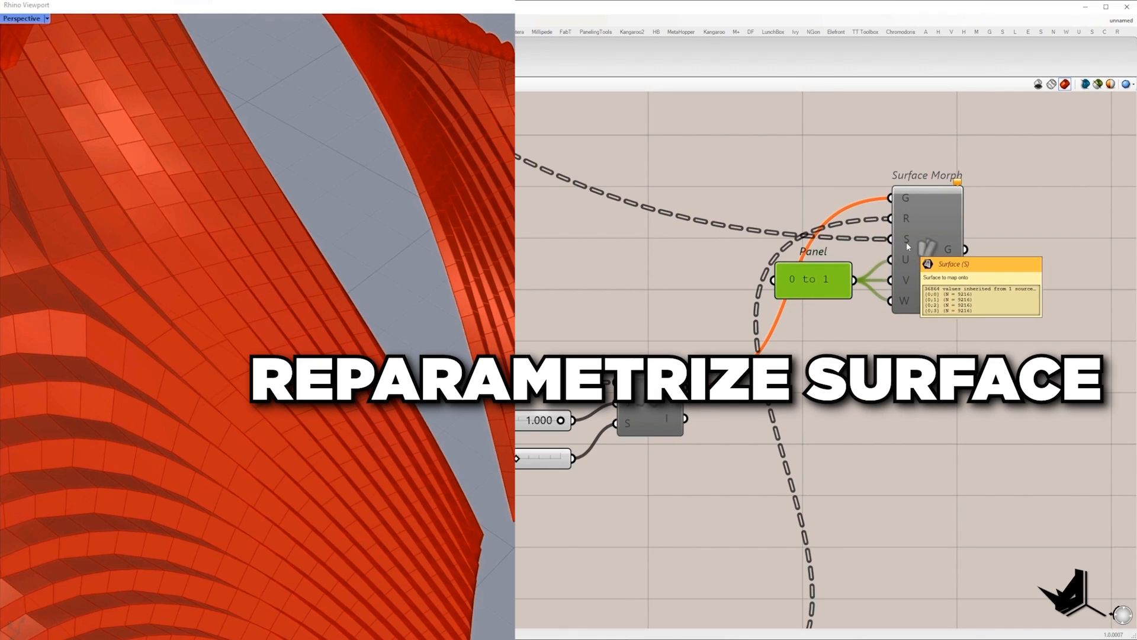
- Reparameterize Surface Morph's S input and re-enable the second Jitter and Surface Morph
left_click(885, 352)
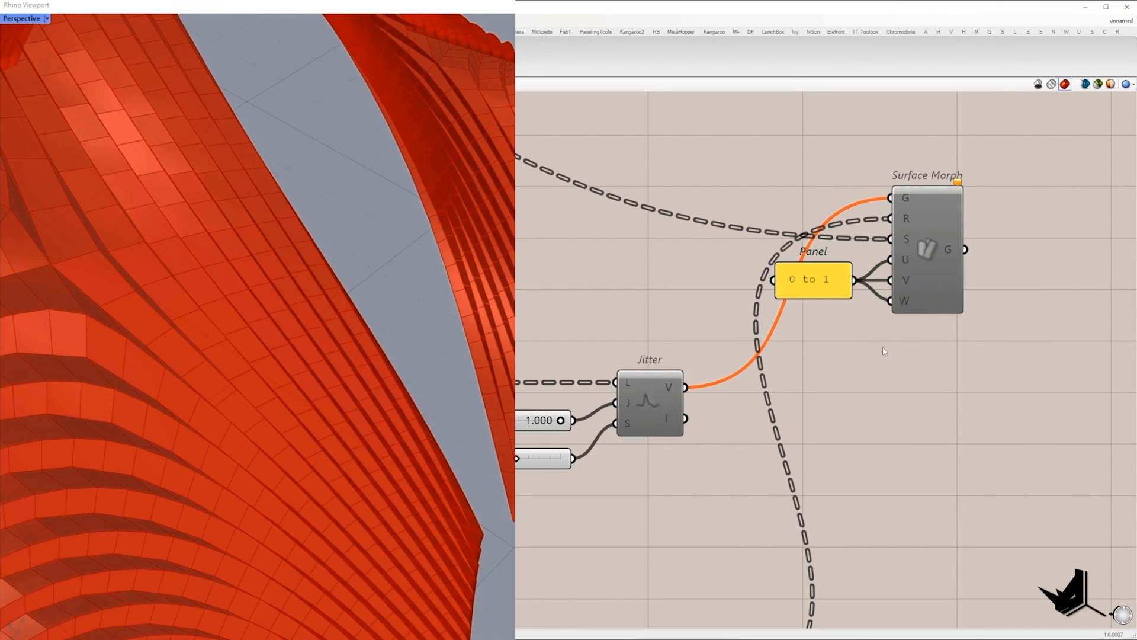
left_click_drag(757, 263, 729, 244)
right_click(899, 241)
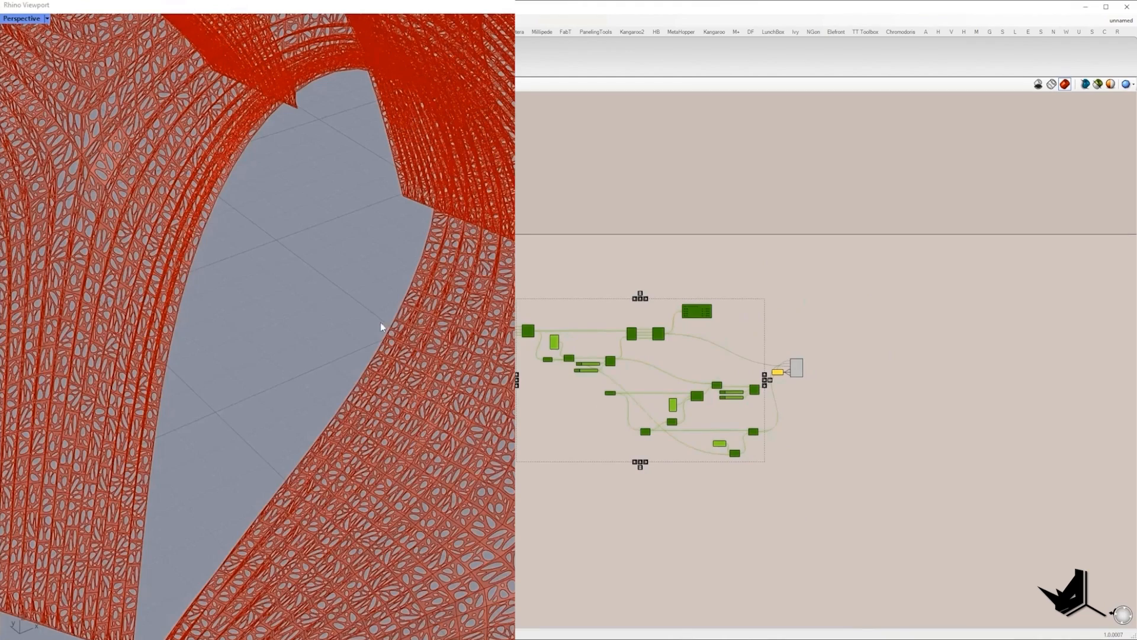
- Turn off the preview of all components before Surface Morph and inspect the morphed perforated tiles on the shell
right_click_drag(381, 325, 382, 417)
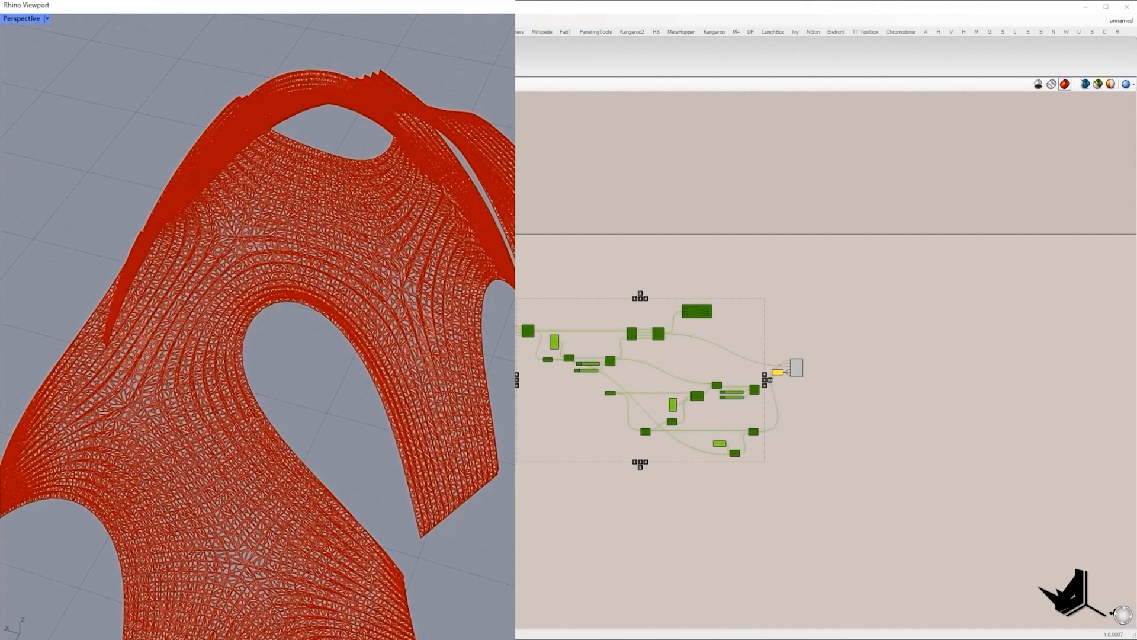
scroll(732, 407, "up", 6)
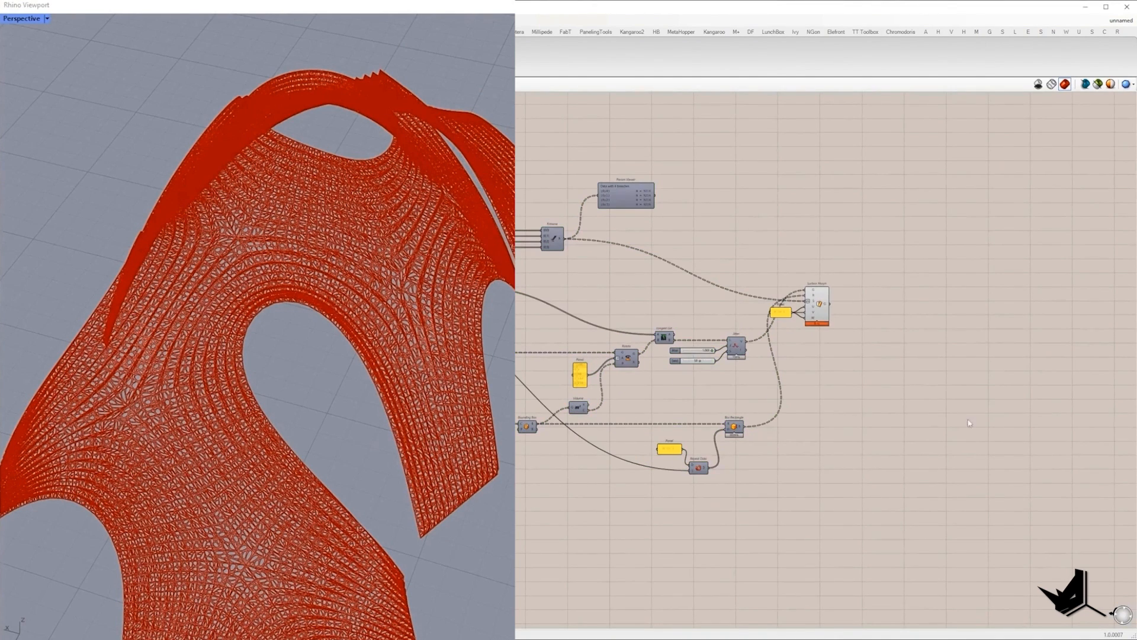
scroll(728, 347, "down", 4)
- Add an Explode Tree component on Surface Morph's G output and match its outputs to the four branches
right_click_drag(874, 403, 696, 391)
scroll(682, 323, "up", 4)
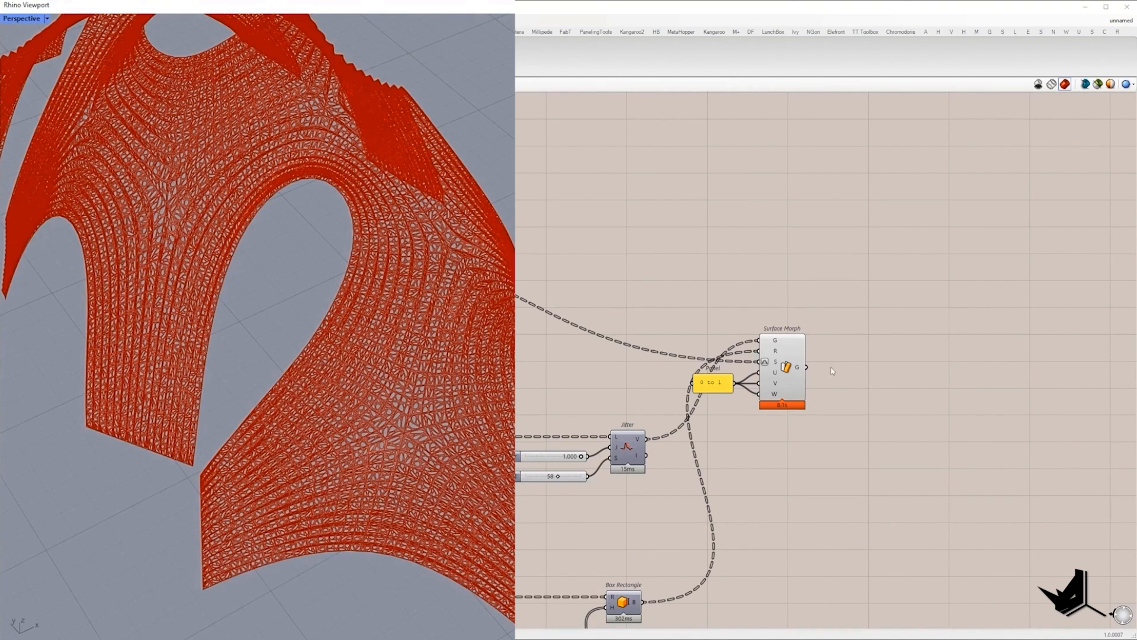
type("bang")
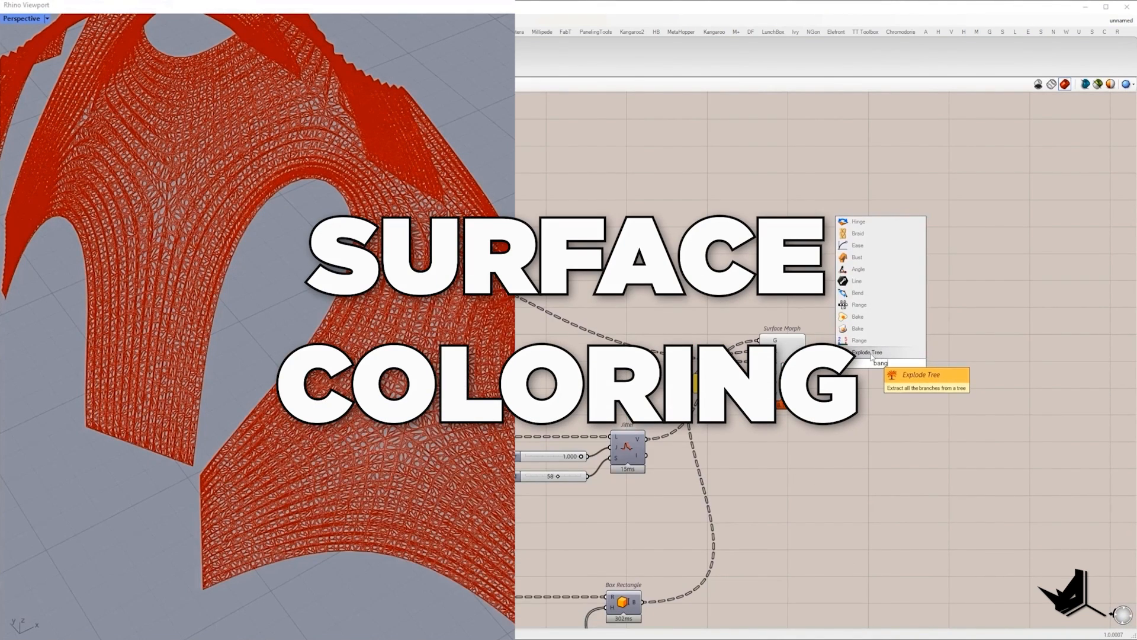
key("Return")
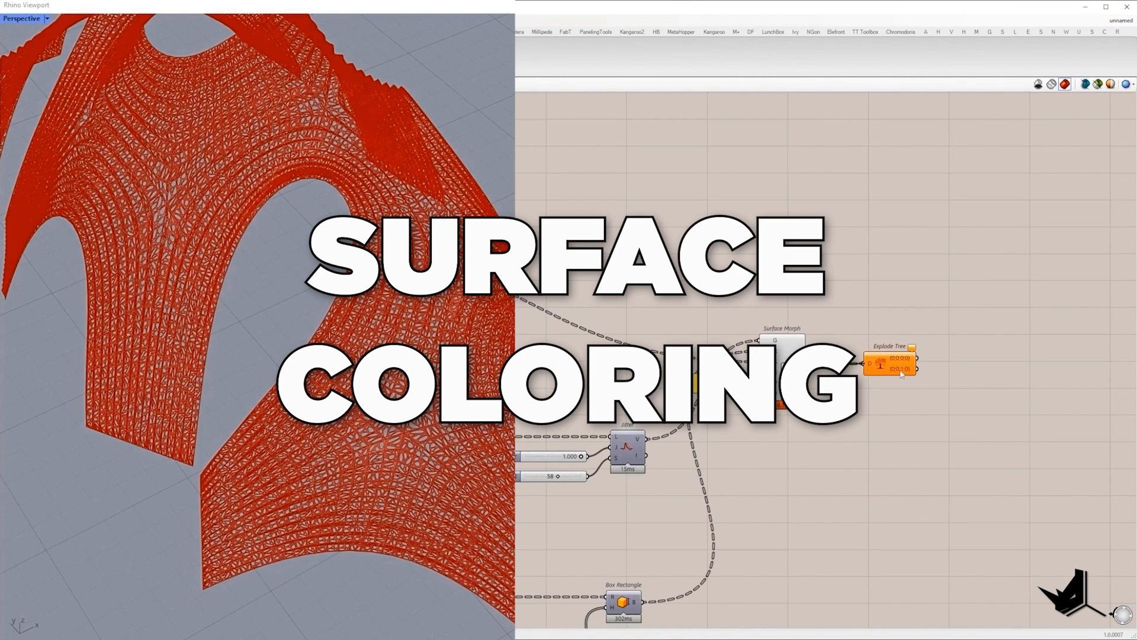
scroll(890, 363, "up", 5)
right_click(868, 357)
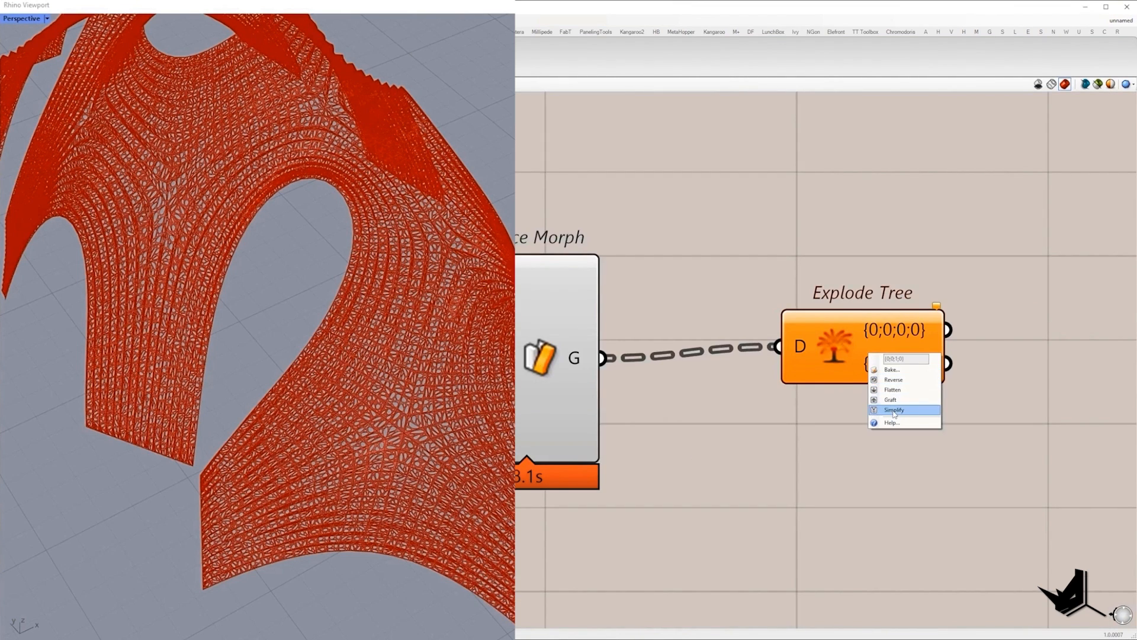
left_click(895, 410)
right_click(844, 347)
left_click(888, 407)
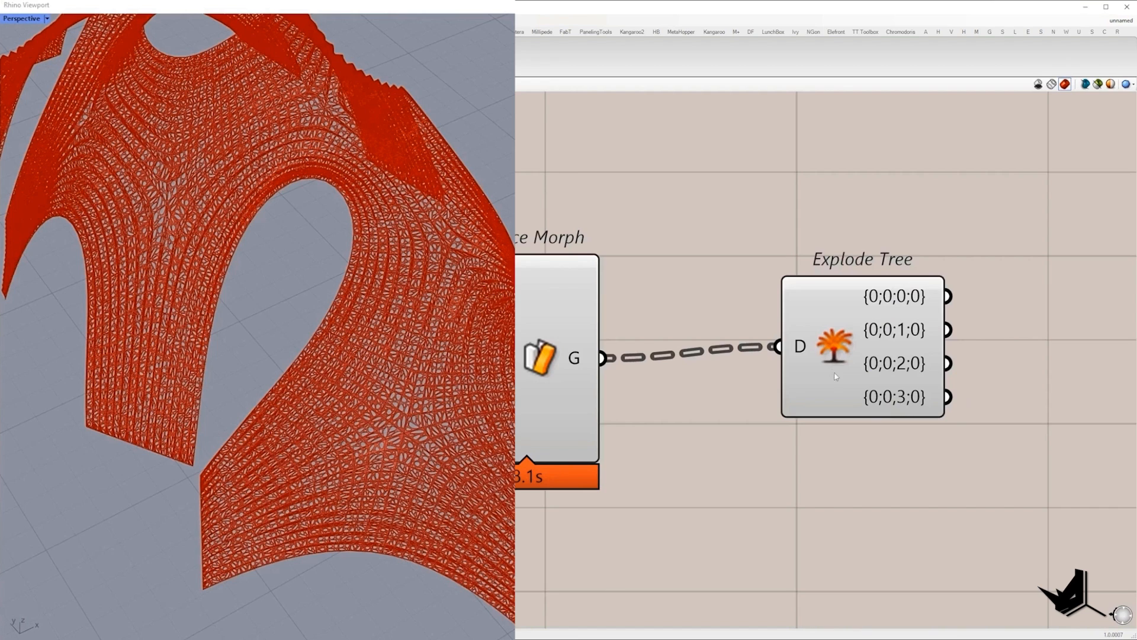
- Align Explode Tree with Surface Morph and add a Combine Data component fed by the four branch outputs
left_click(797, 367)
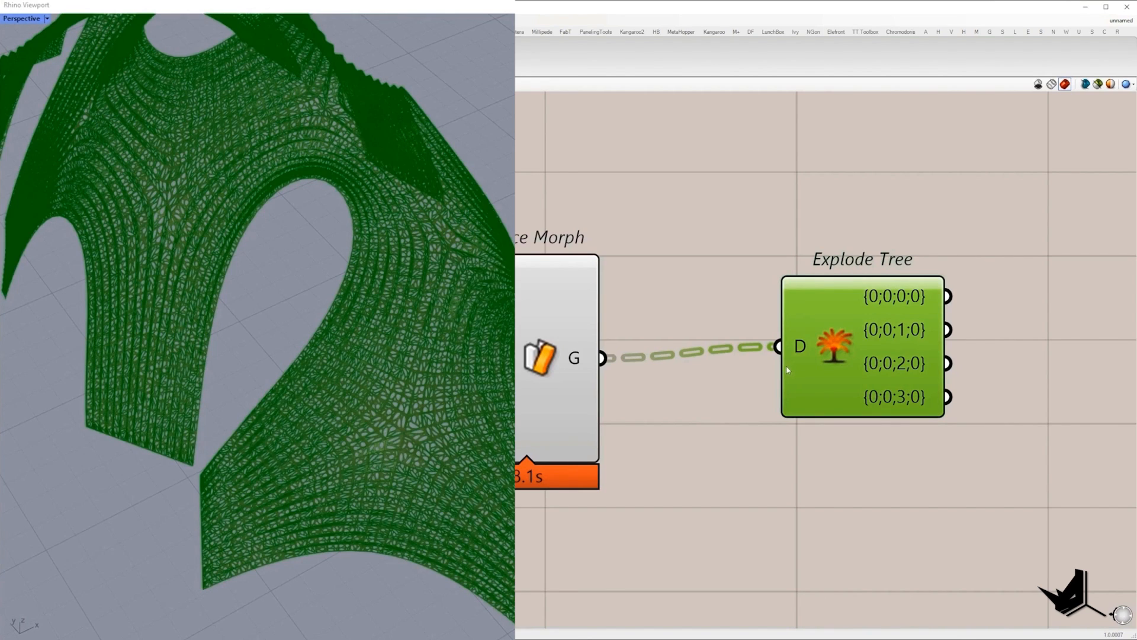
left_click_drag(787, 365, 781, 362)
double_click(976, 273)
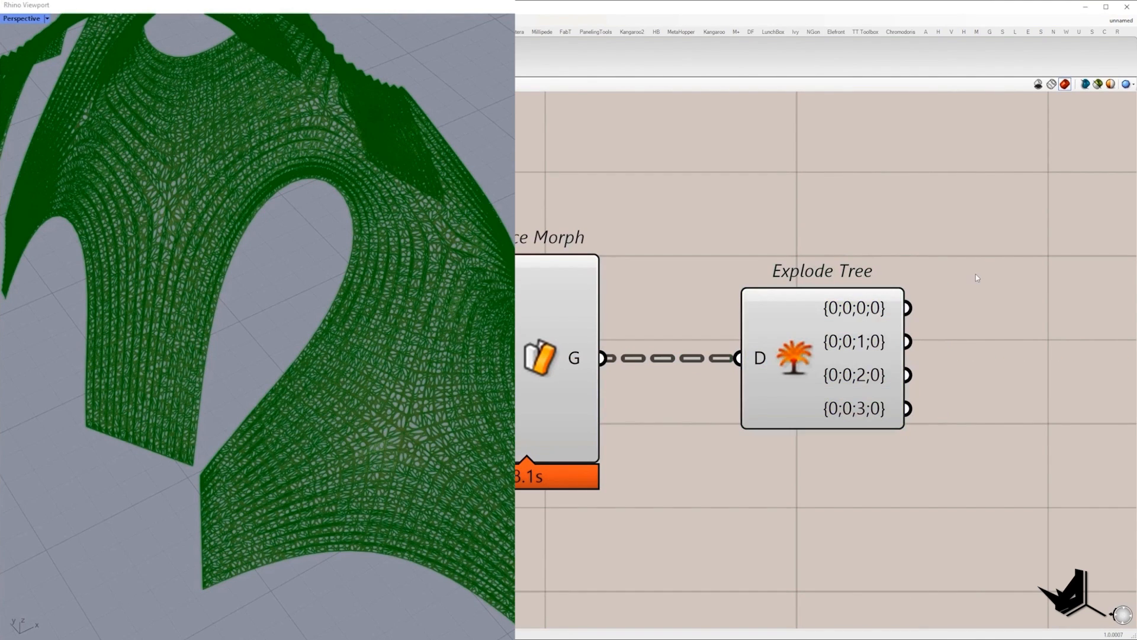
type("comb")
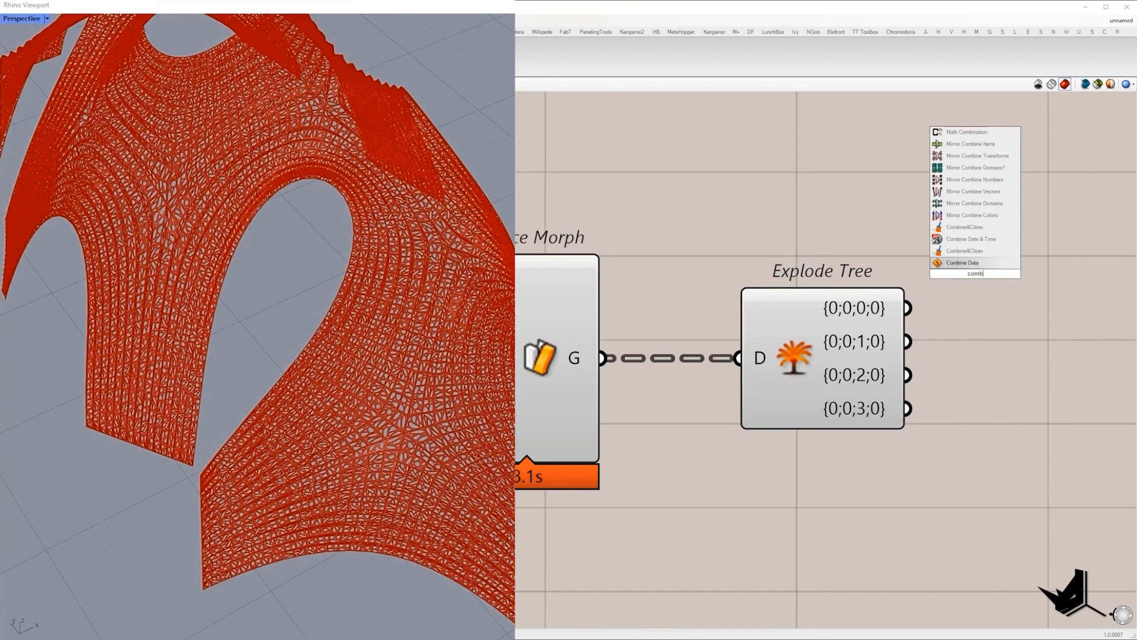
type("i")
key("Return")
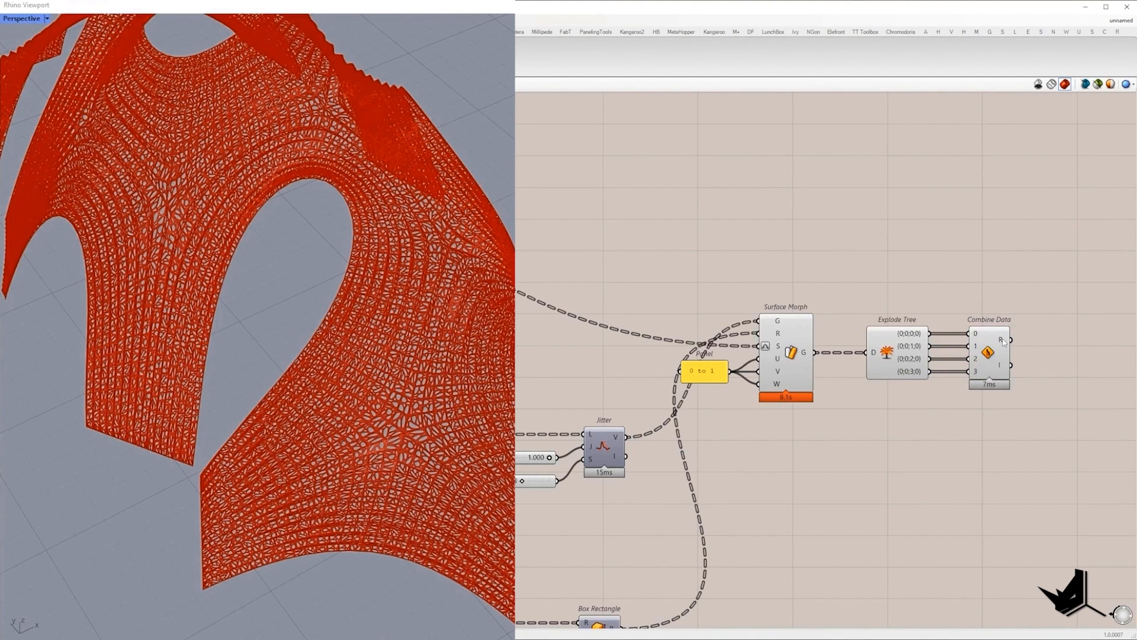
mouse_move(1004, 343)
- Turn off the preview of Surface Morph and Explode Tree, leaving Combine Data's preview on
scroll(1003, 343, "down", 3)
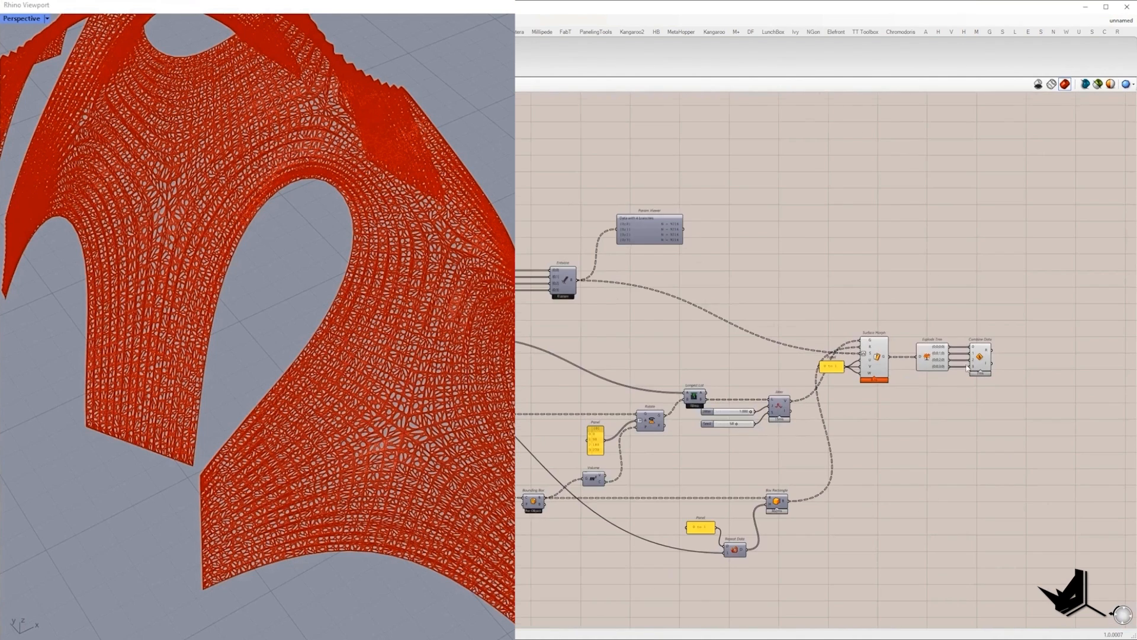
left_click_drag(941, 402, 824, 297)
right_click(879, 283)
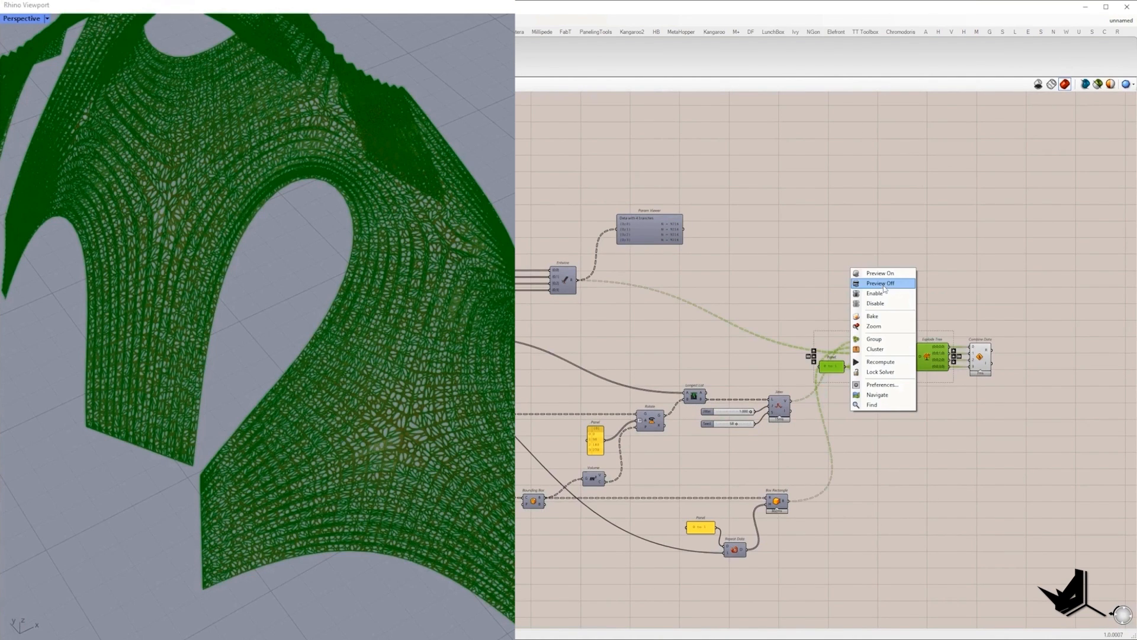
left_click(883, 283)
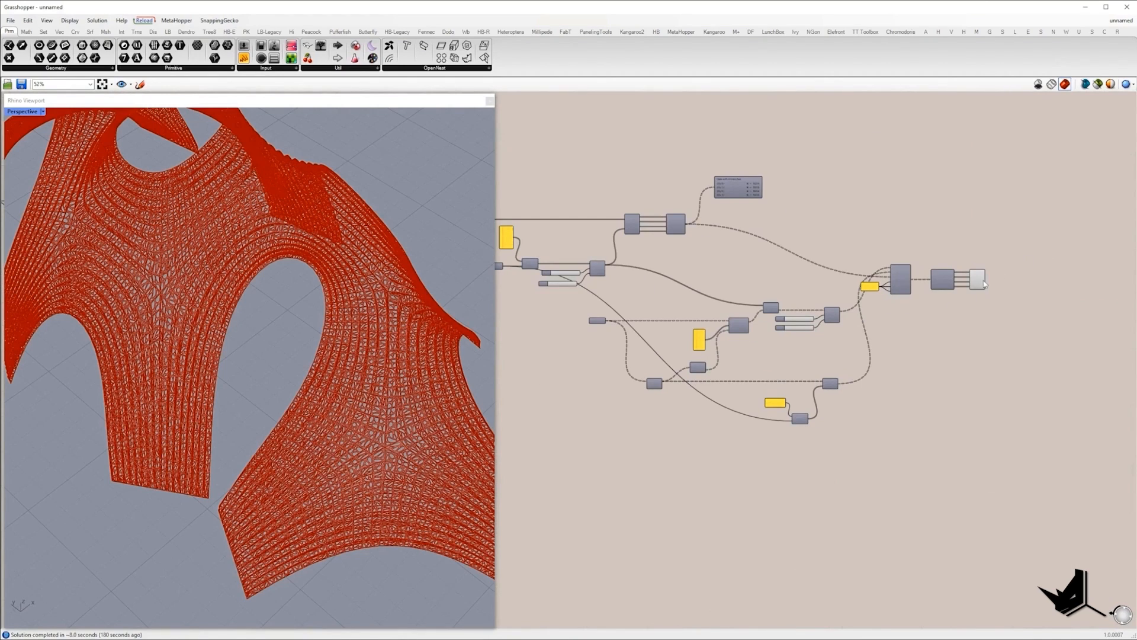
left_click(984, 284)
scroll(984, 284, "up", 3)
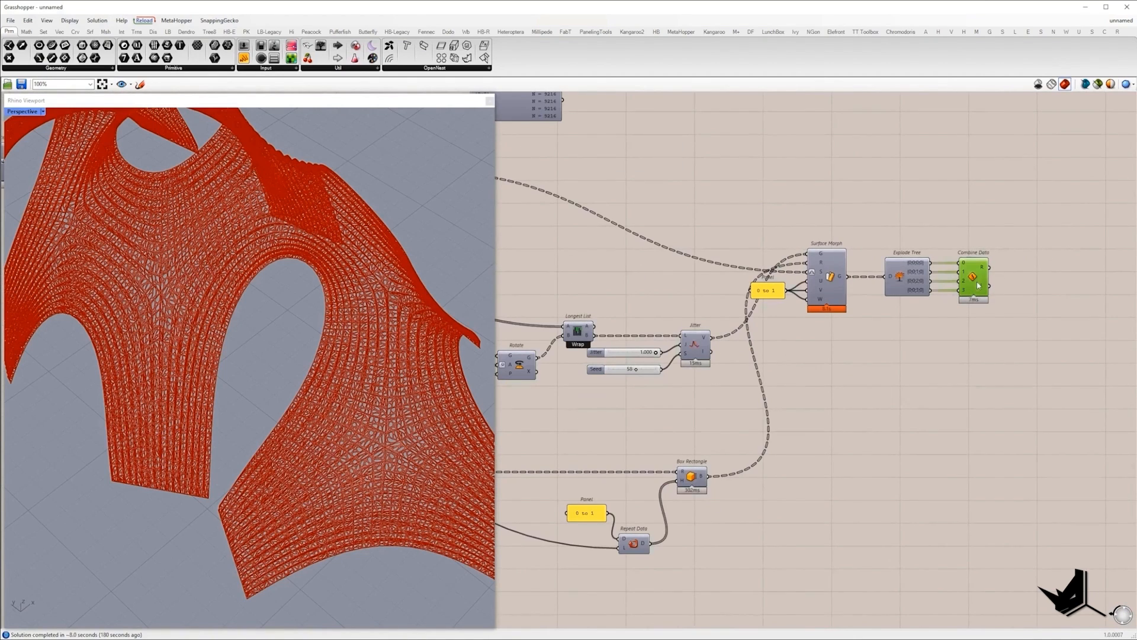
left_click(1018, 327)
- Add a Mesh parameter below the tile definition and feed it from the shell mesh upstream
scroll(1019, 328, "down", 4)
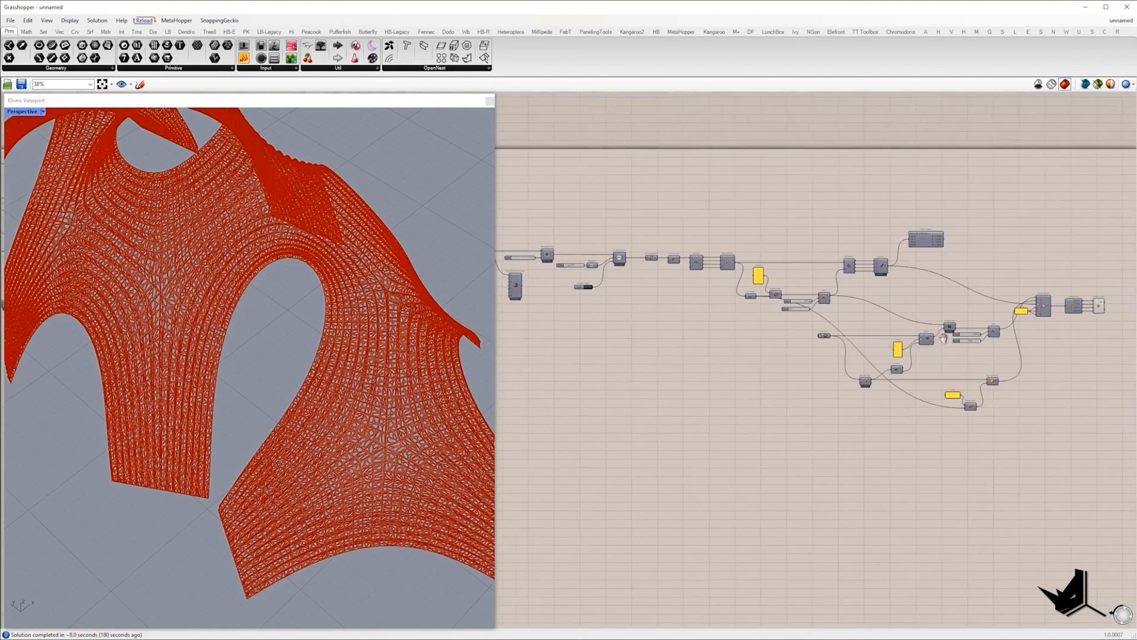
scroll(704, 294, "up", 3)
double_click(704, 294)
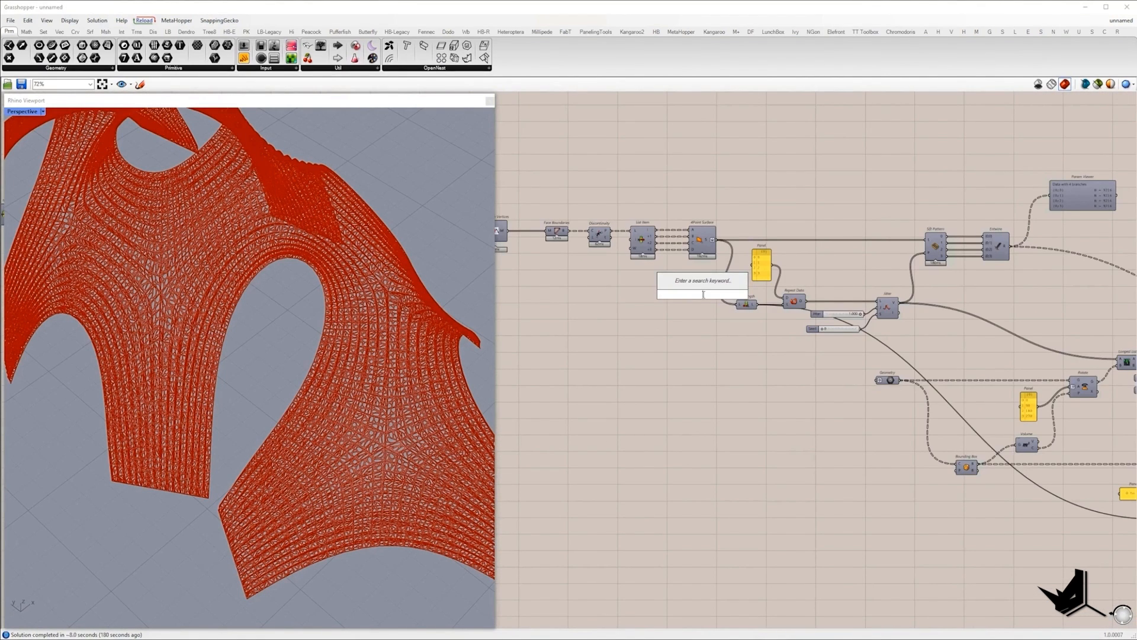
type("mesh")
key("Return")
left_click_drag(706, 301, 704, 297)
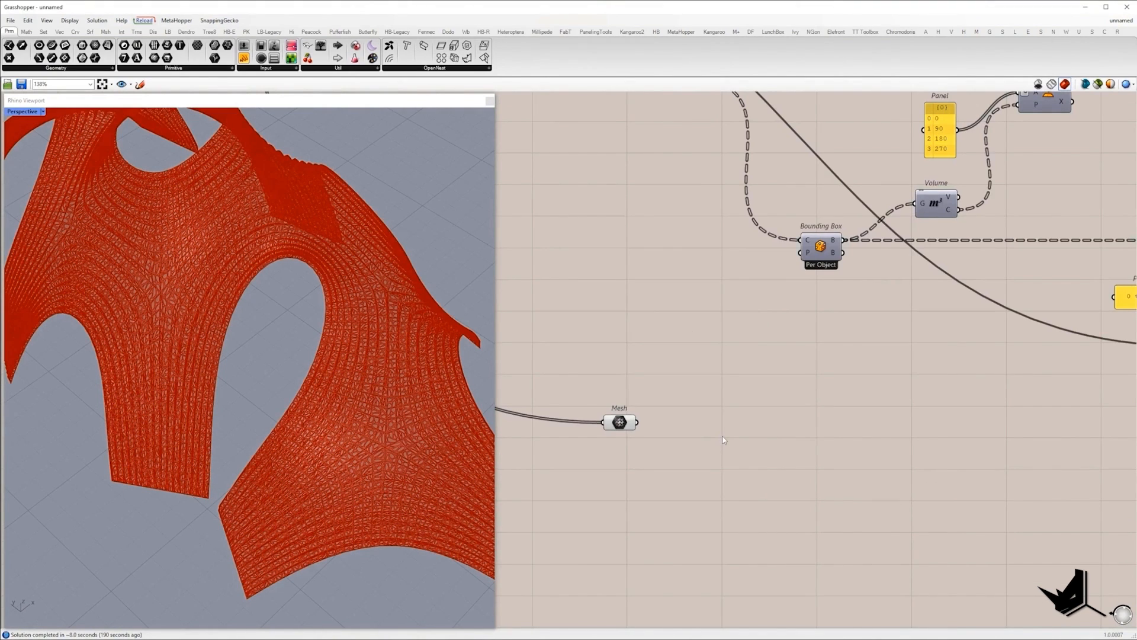
- Add Weaverbird's Join Meshes and Weld and connect the Mesh parameter to its M+ input
double_click(723, 440)
type("weld")
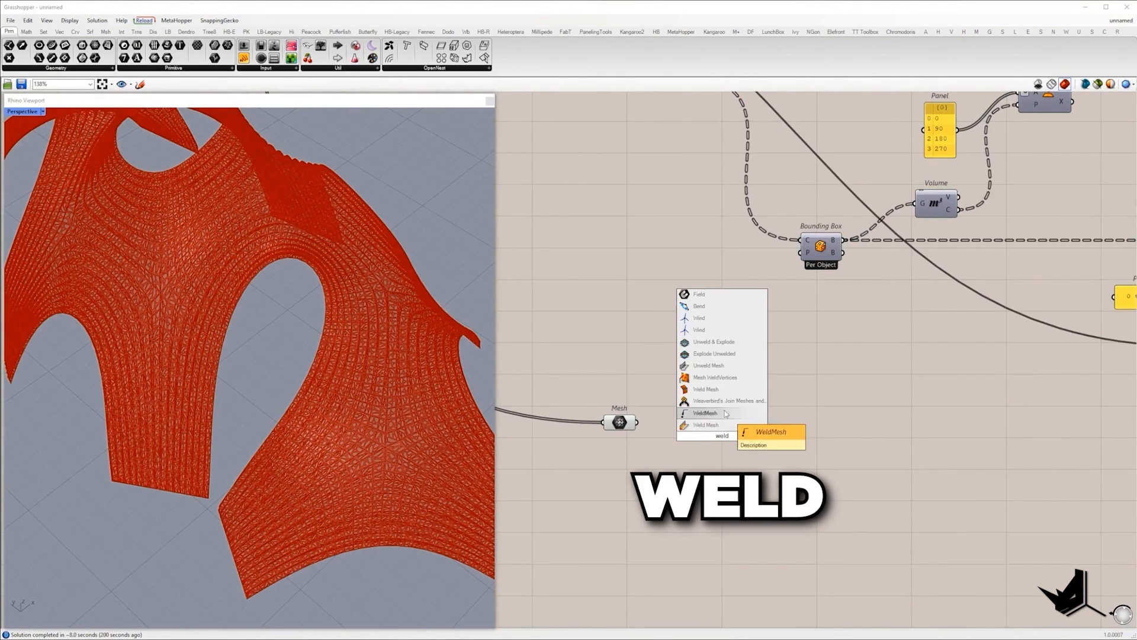
key("Return")
left_click_drag(638, 422, 689, 423)
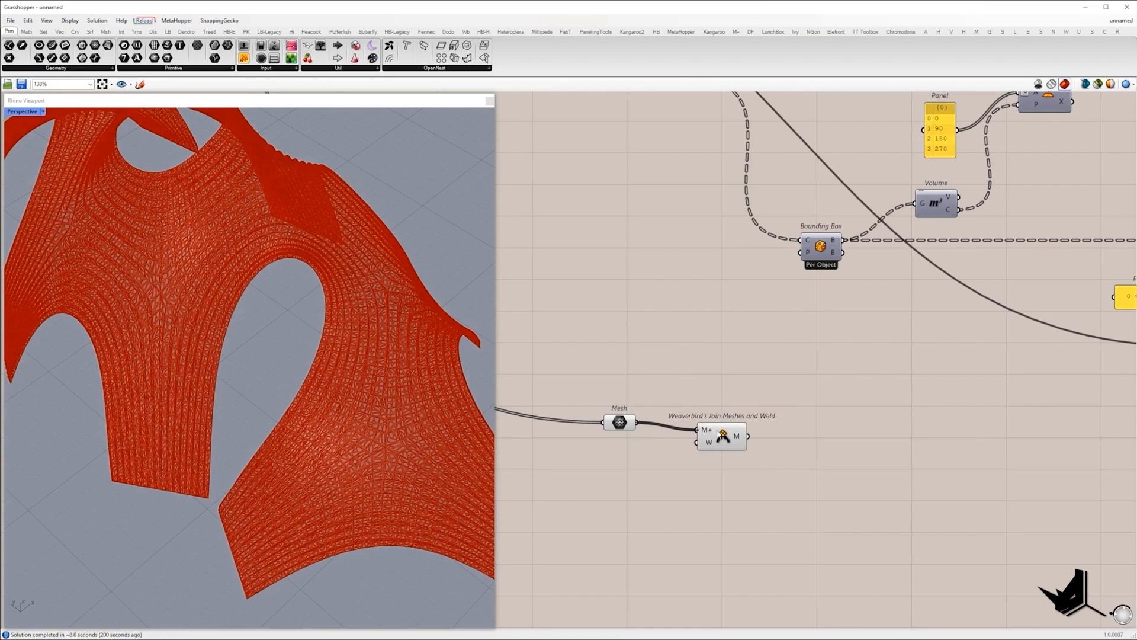
left_click(723, 438)
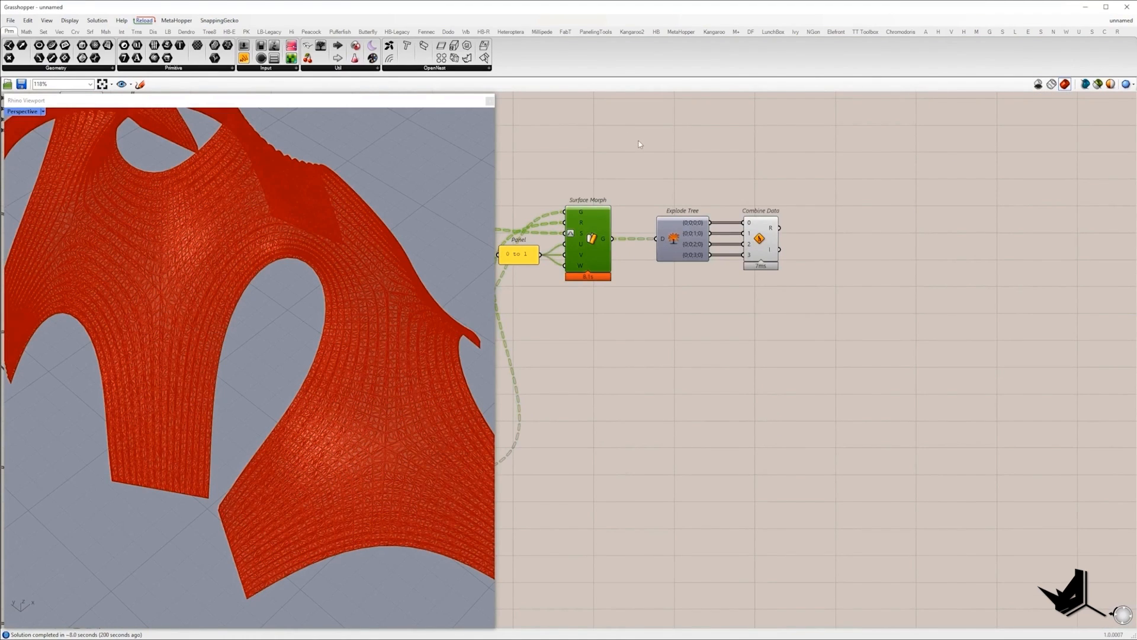
- Disable Surface Morph and feed a Boolean Toggle set to True into the weld component's W input
double_click(651, 164)
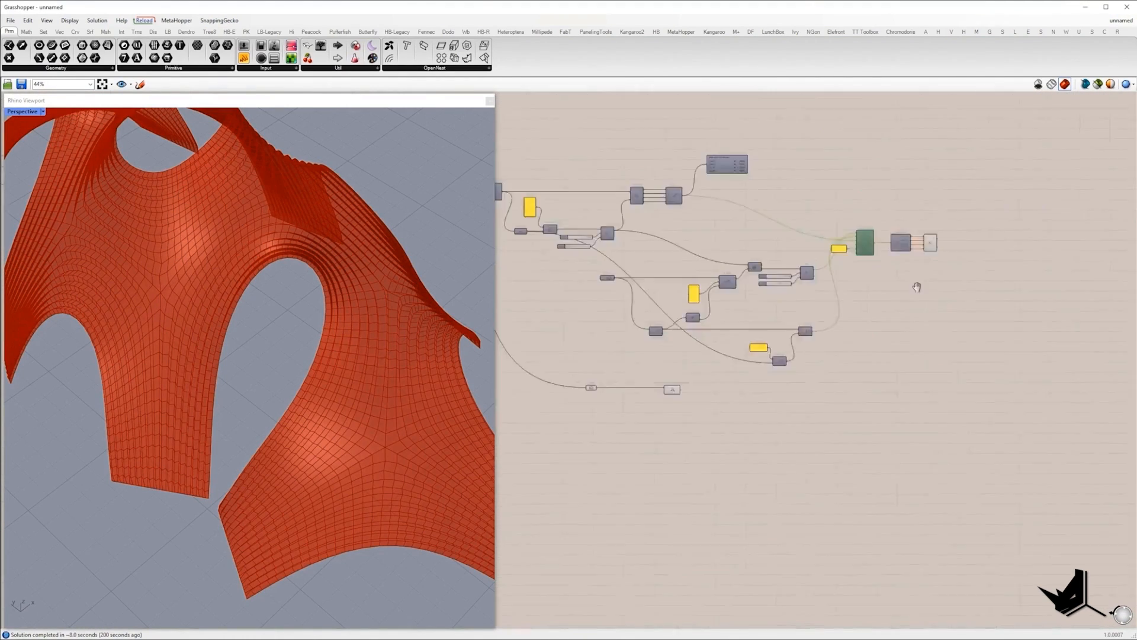
double_click(782, 350)
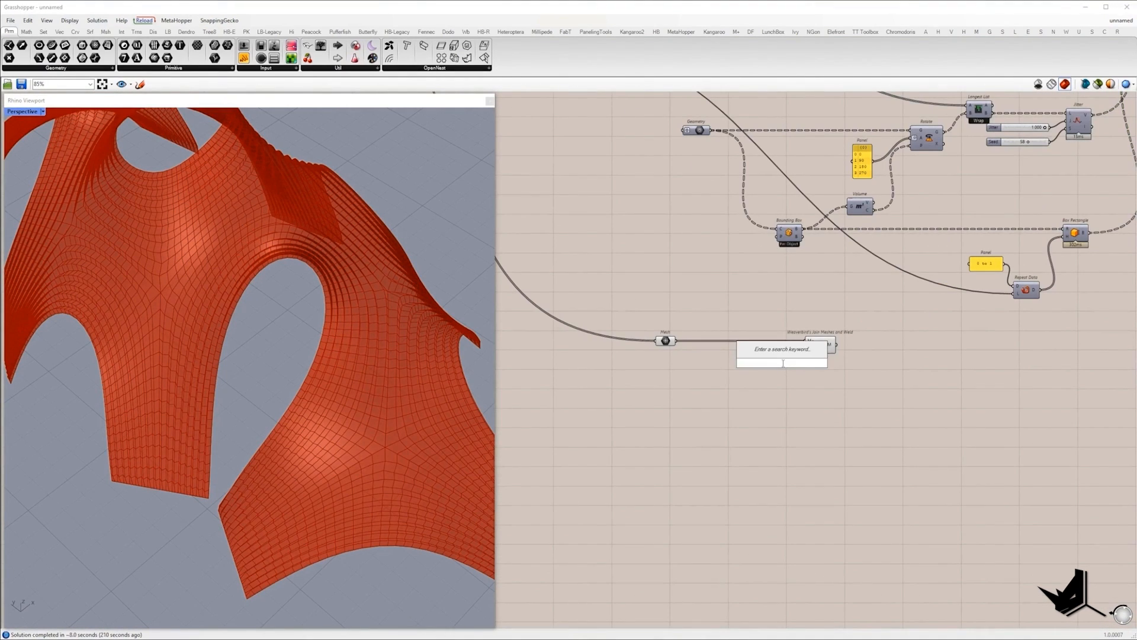
type("tog")
key("Return")
scroll(794, 349, "up", 5)
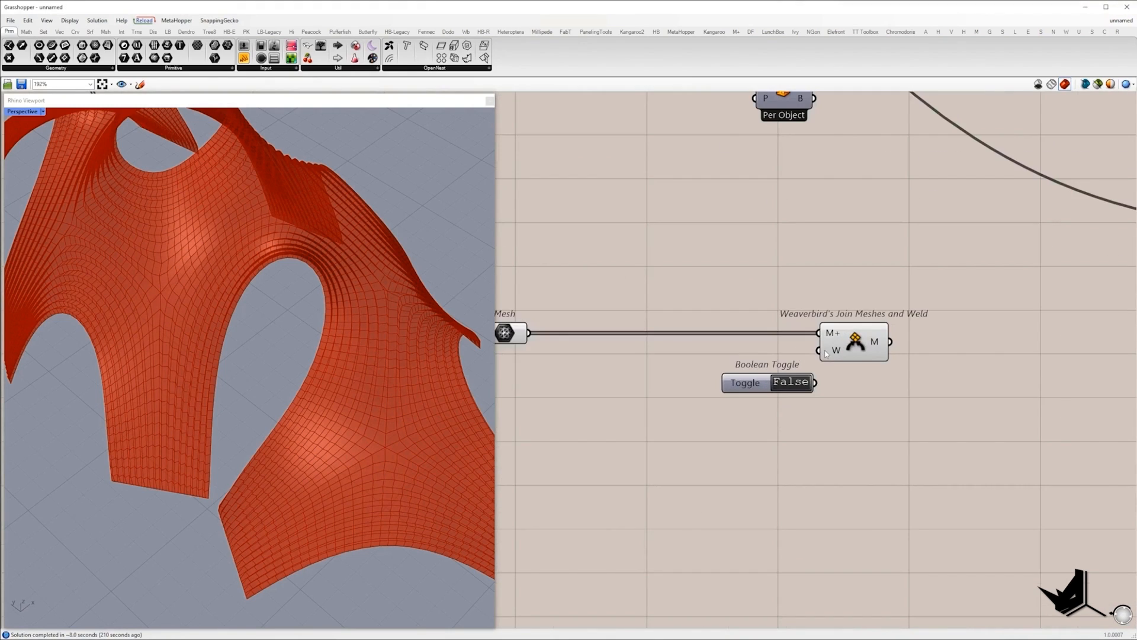
scroll(833, 394, "down", 3)
- Add a Face Normals component fed by the Mesh parameter and place it below the weld component
double_click(740, 454)
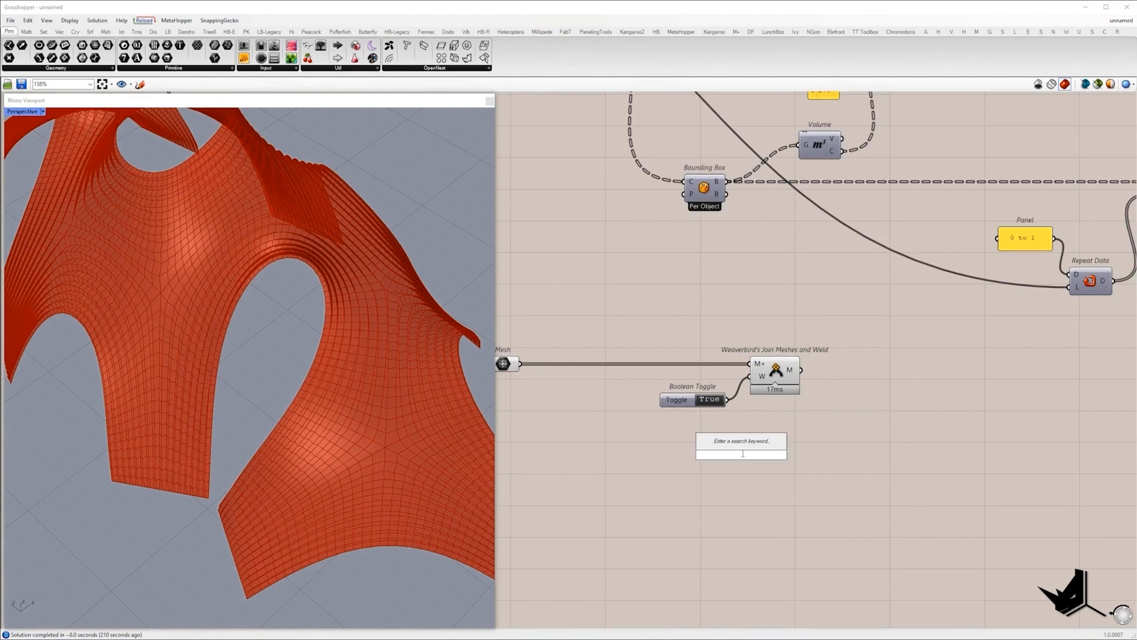
type("face normals")
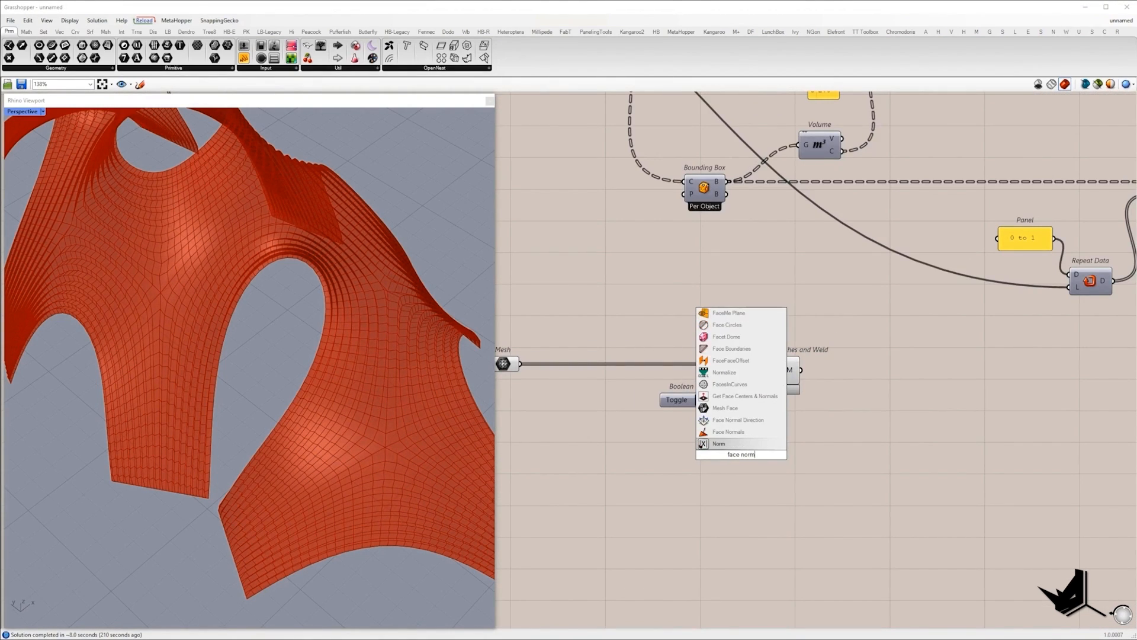
key("Return")
left_click_drag(506, 368, 506, 368)
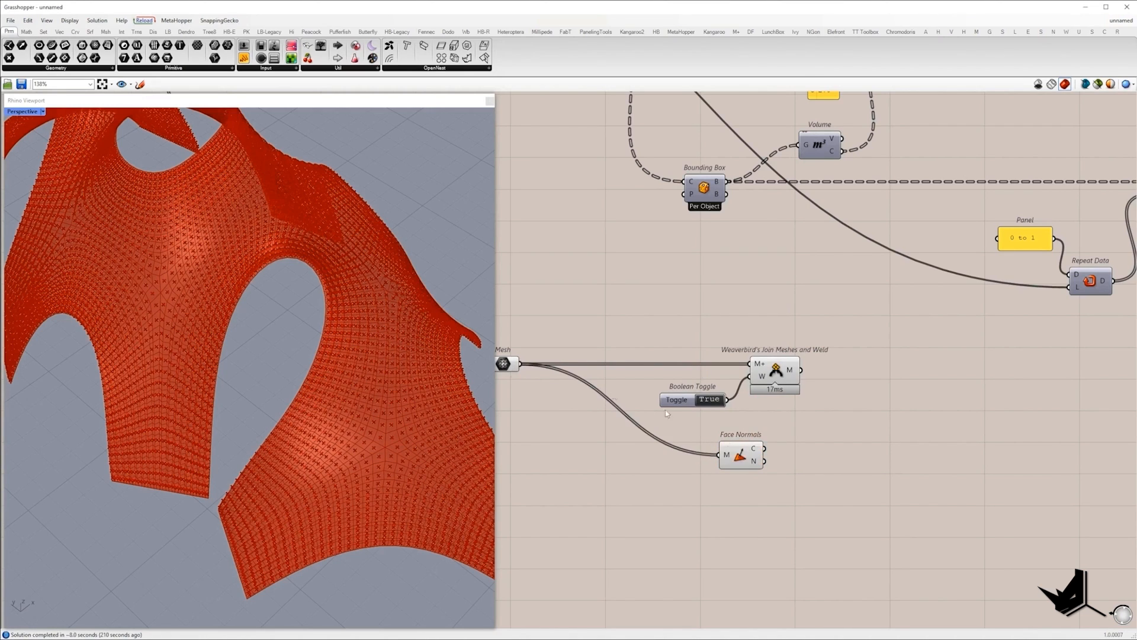
left_click_drag(743, 455, 775, 493)
left_click(776, 372)
- Add Mesh Edges on the welded mesh output and collect its E1 edges in a Curve parameter
right_click_drag(863, 391, 672, 407)
double_click(672, 407)
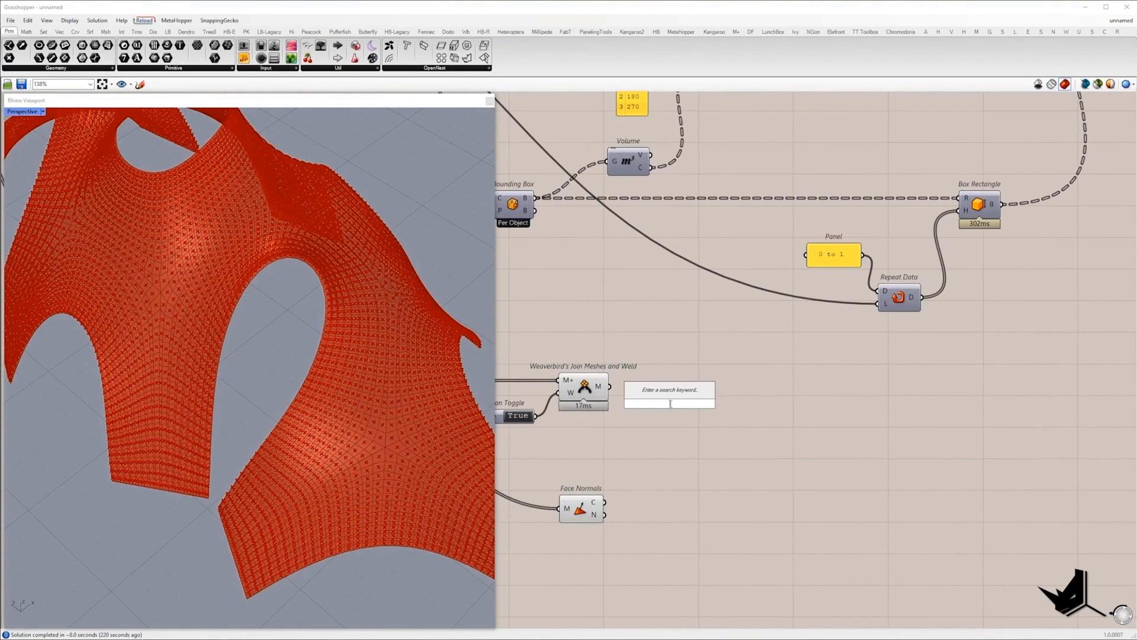
type("mesh edge")
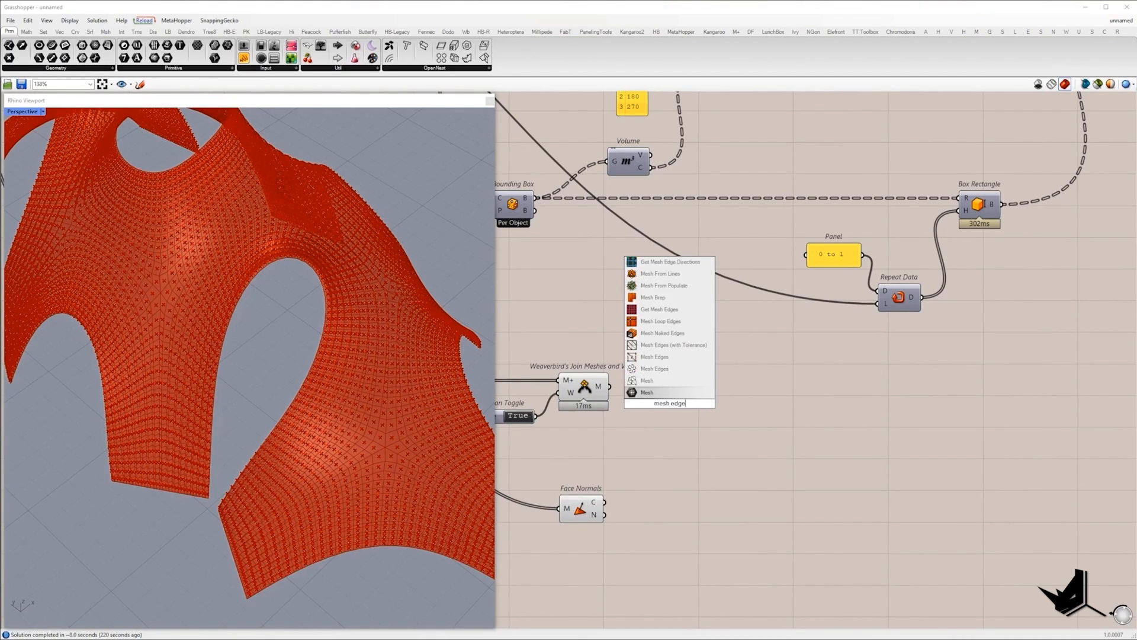
left_click(633, 383)
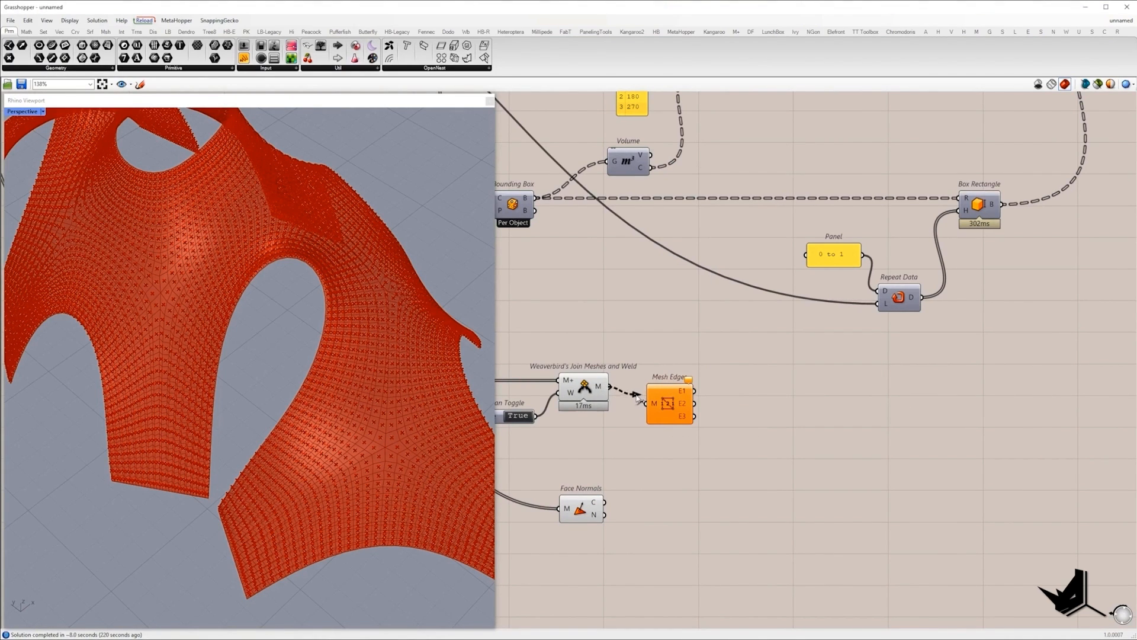
left_click_drag(637, 397, 760, 382)
double_click(749, 386)
type("cv")
key("Return")
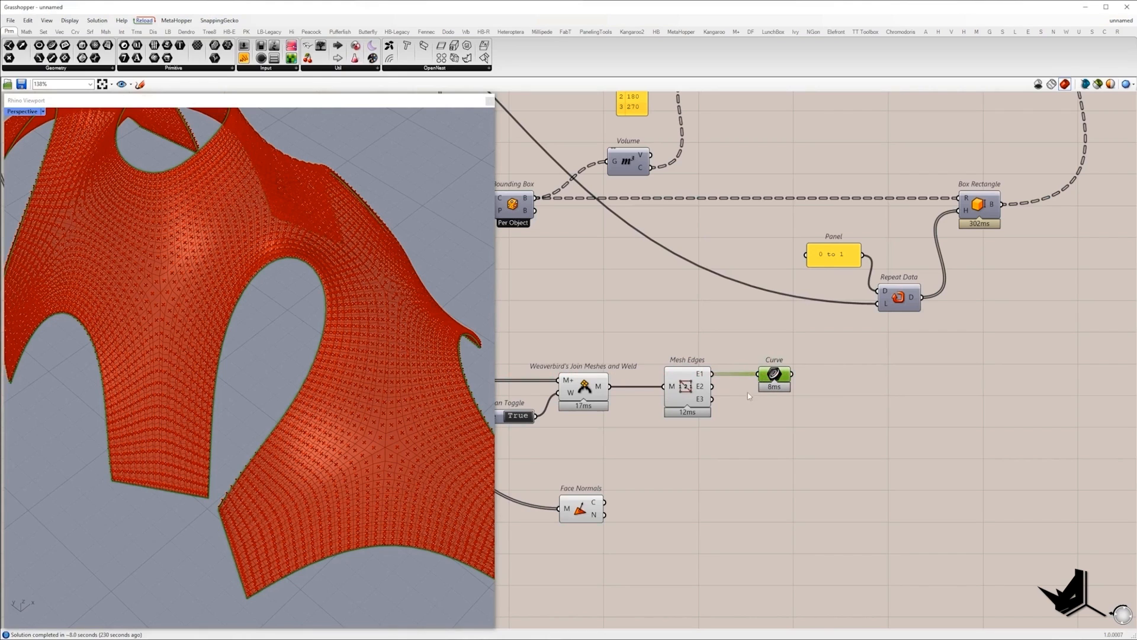
- Turn off the preview of Mesh Edges and Weaverbird's Join Meshes and Weld
left_click_drag(743, 437, 572, 331)
middle_click(570, 314)
left_click(595, 329)
- Add a Join Curves component fed by the Curve parameter holding the naked edges
right_click_drag(829, 403, 705, 402)
left_click(726, 394)
double_click(729, 391)
type("j")
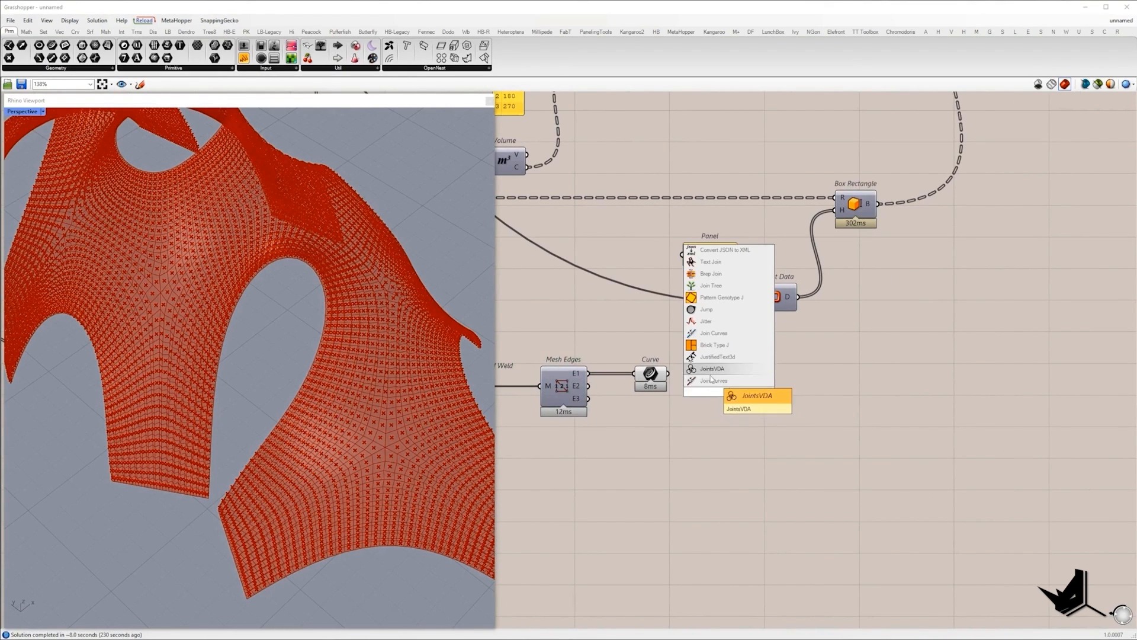
left_click(713, 380)
scroll(893, 389, "up", 2)
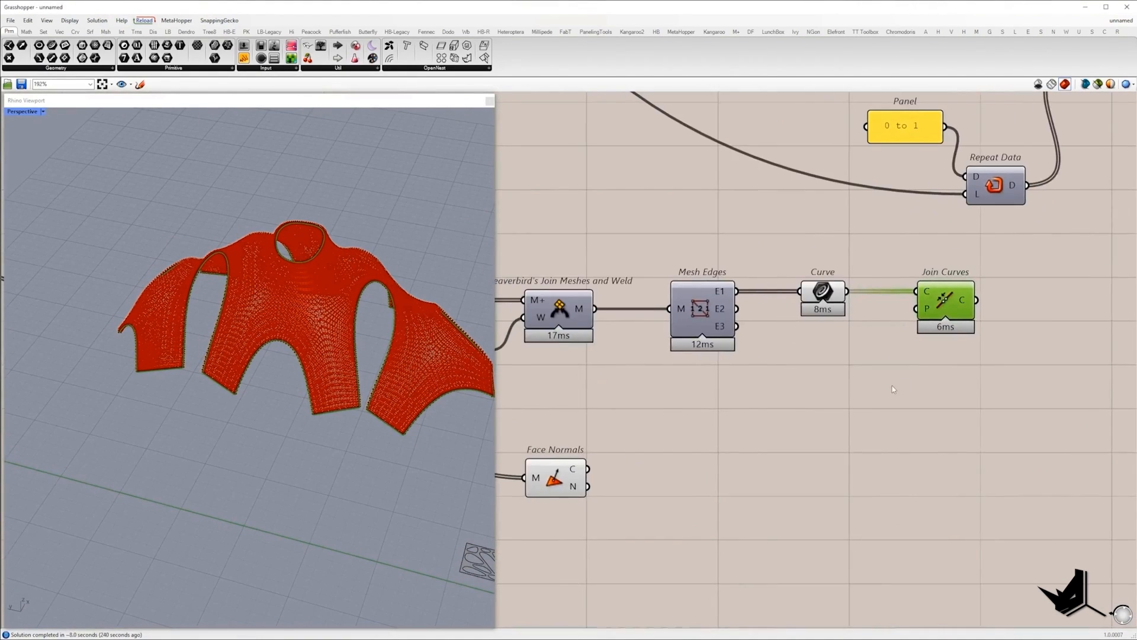
- Move Face Normals to sit below Join Curves and check the joined boundary curves on the shell
scroll(893, 389, "down", 3)
left_click_drag(681, 445, 901, 452)
right_click_drag(659, 361, 476, 403)
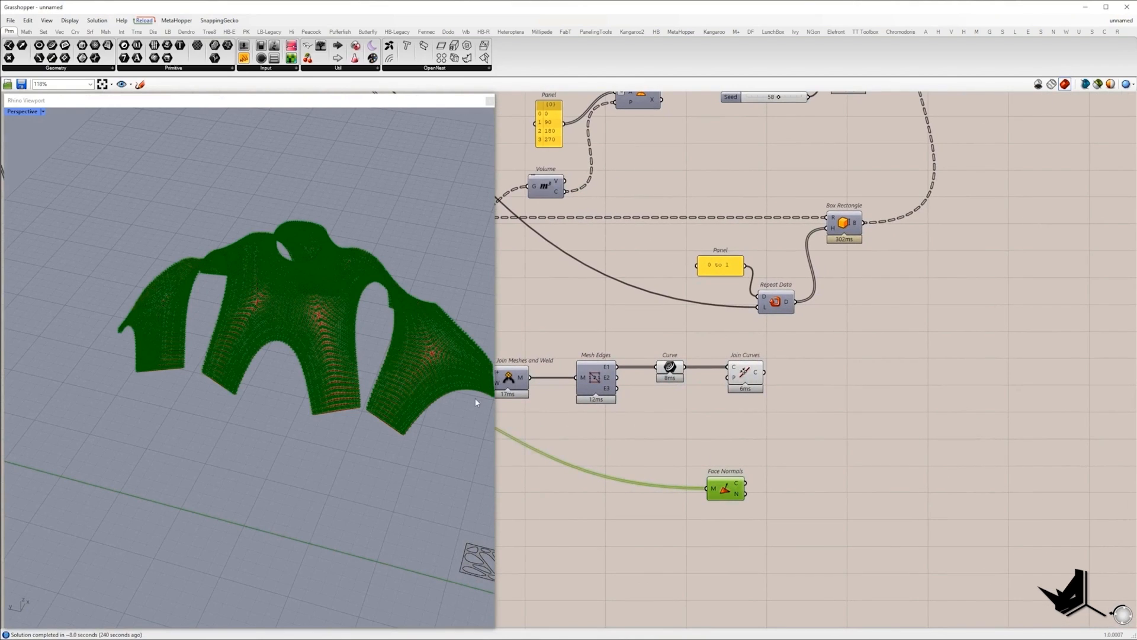
scroll(479, 379, "up", 5)
left_click(754, 370)
scroll(336, 415, "down", 2)
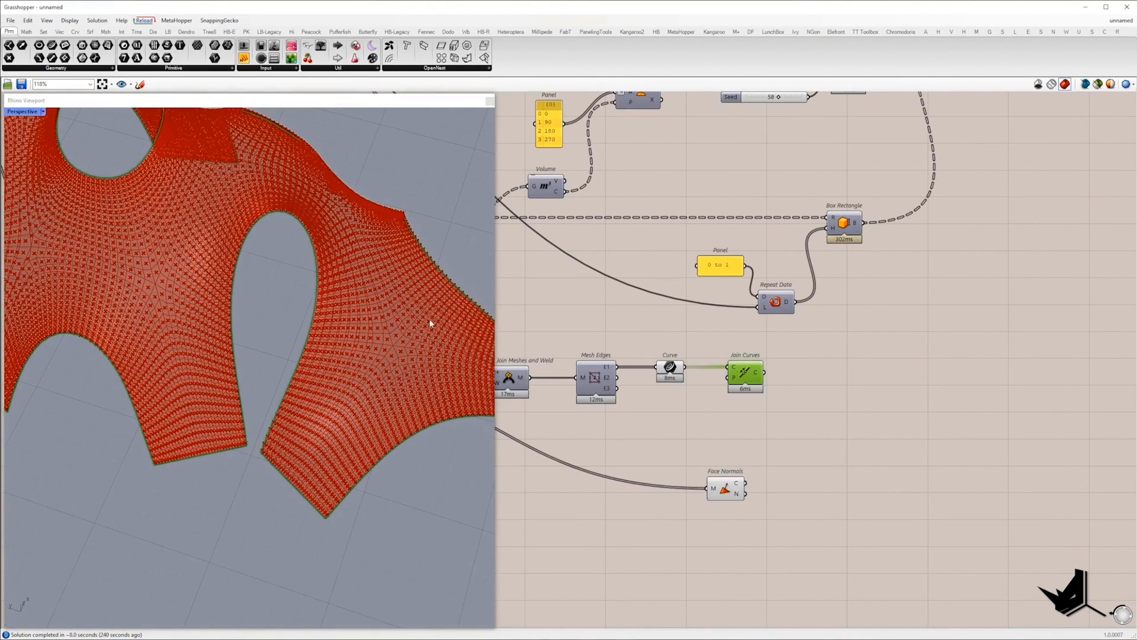
left_click(817, 446)
left_click_drag(726, 489, 738, 488)
- Add a Pull Point component and connect the Face Normals C output to its P input
double_click(800, 437)
right_click_drag(802, 438, 831, 461)
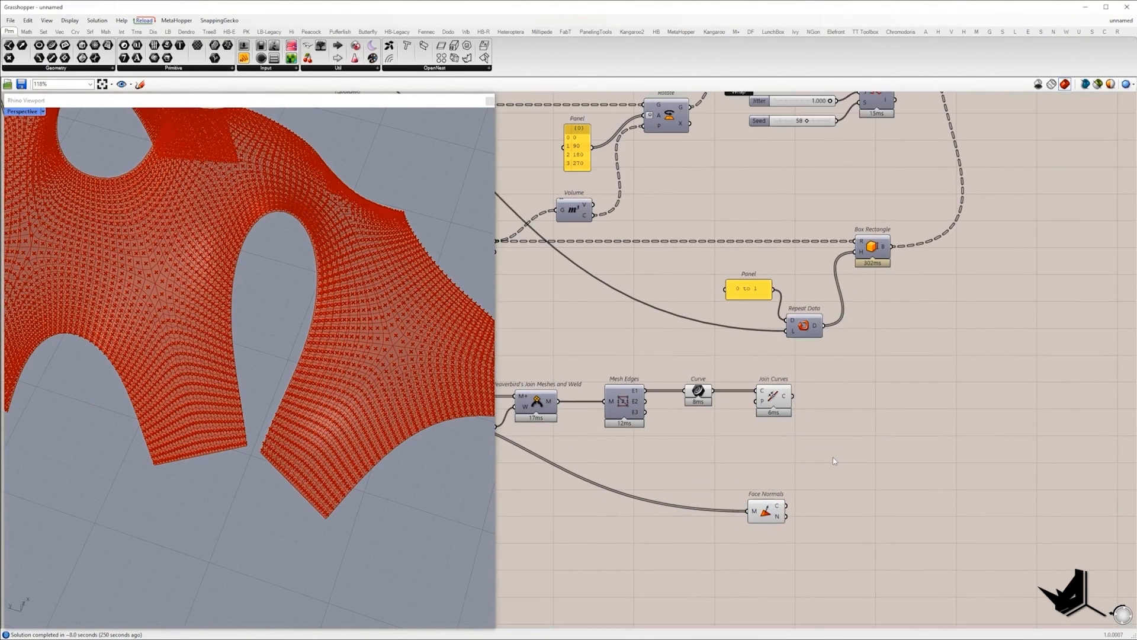
double_click(833, 457)
type("pull")
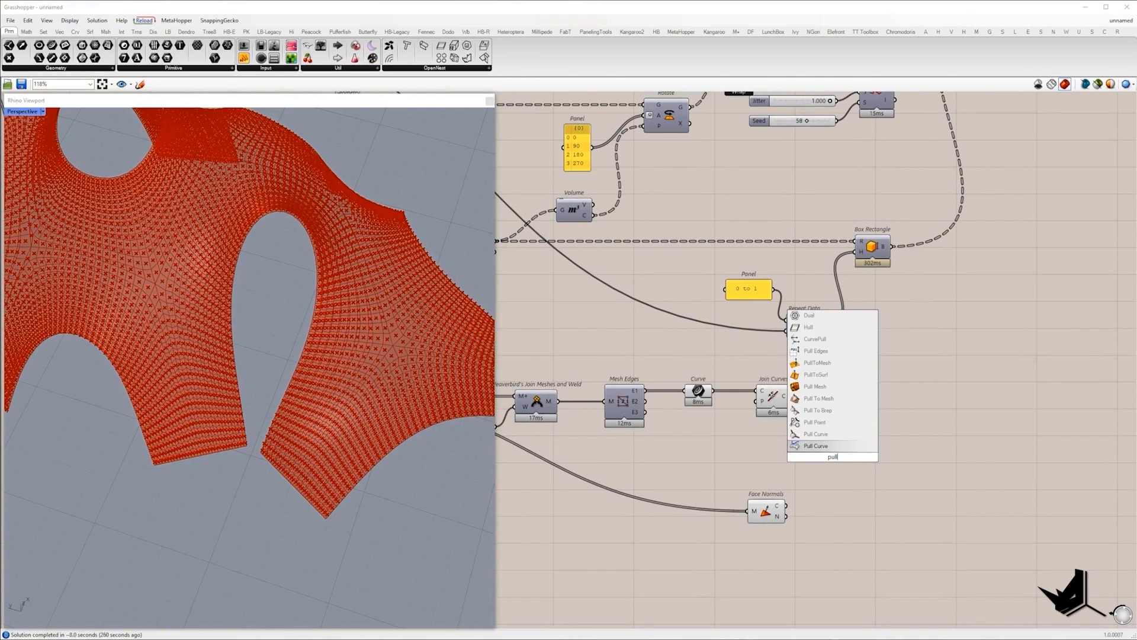
key("Up")
key("Up")
key("Return")
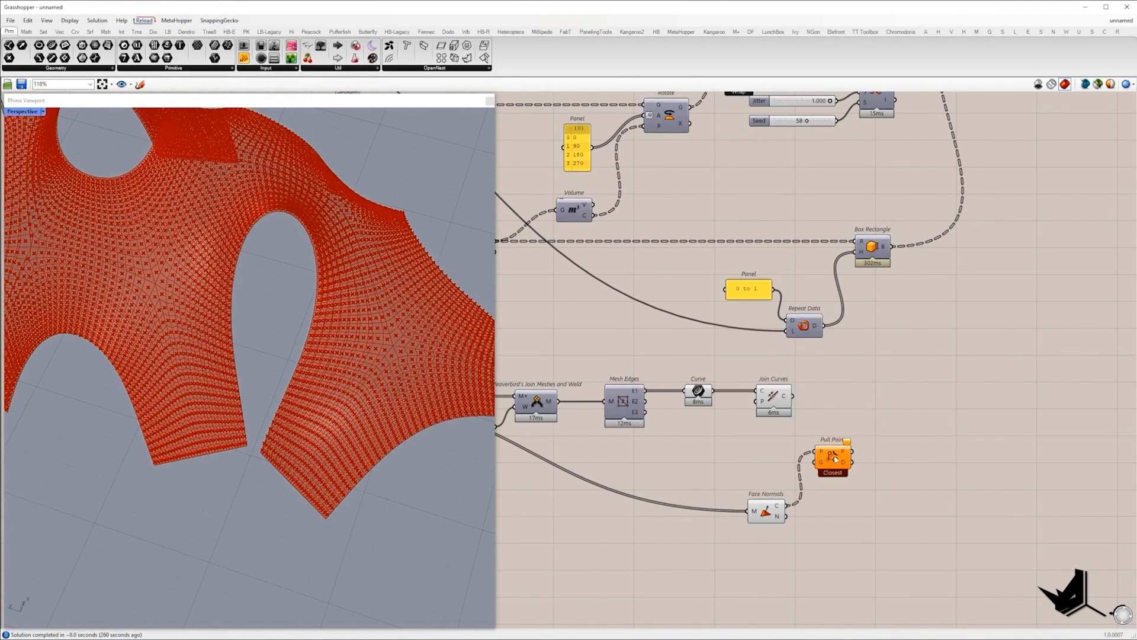
- Flatten the Face Normals C output, connect Join Curves to Pull Point's G input, and inspect the pulled points
left_click_drag(835, 458, 859, 457)
right_click(788, 504)
left_click(804, 552)
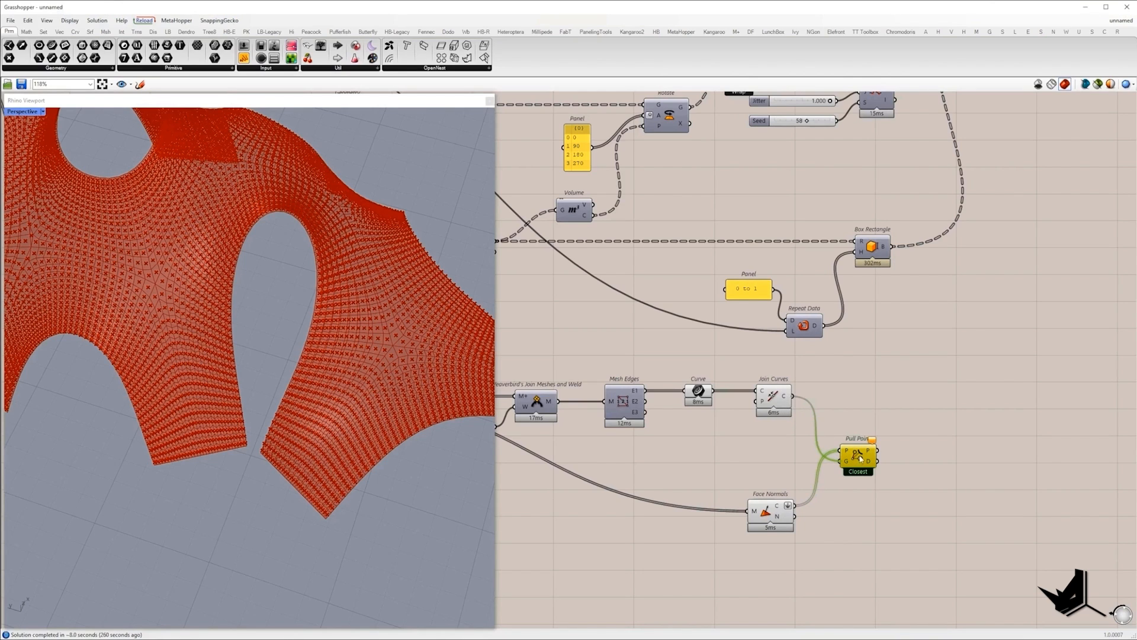
scroll(330, 386, "down", 5)
scroll(236, 215, "up", 10)
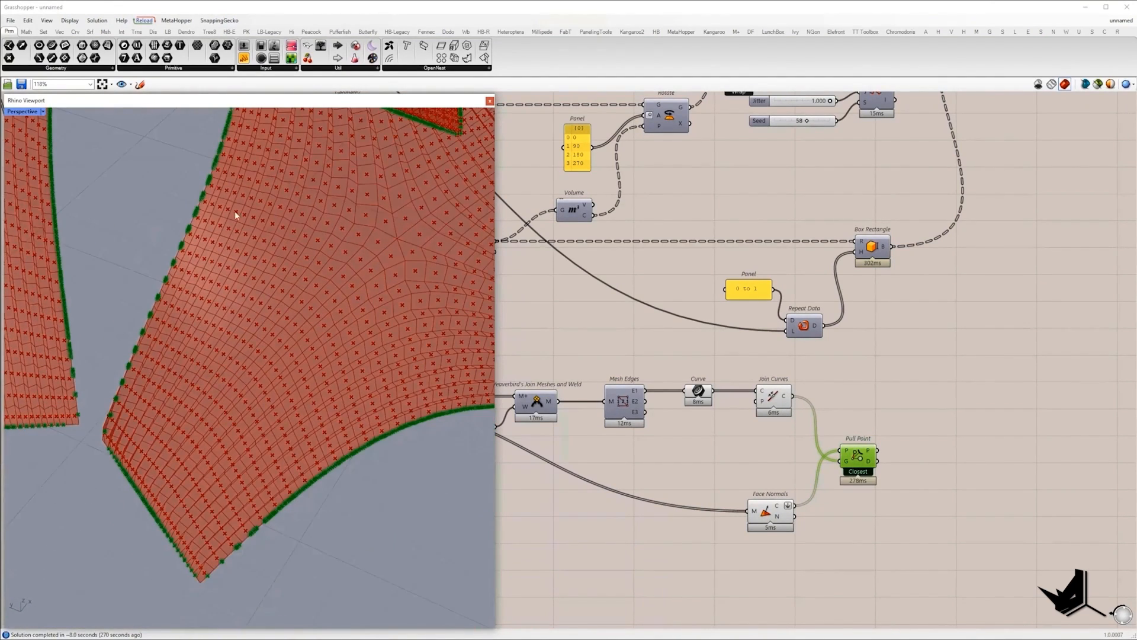
- Add a Bounds component and feed it Pull Point's D distances
right_click_drag(933, 450, 807, 464)
double_click(807, 464)
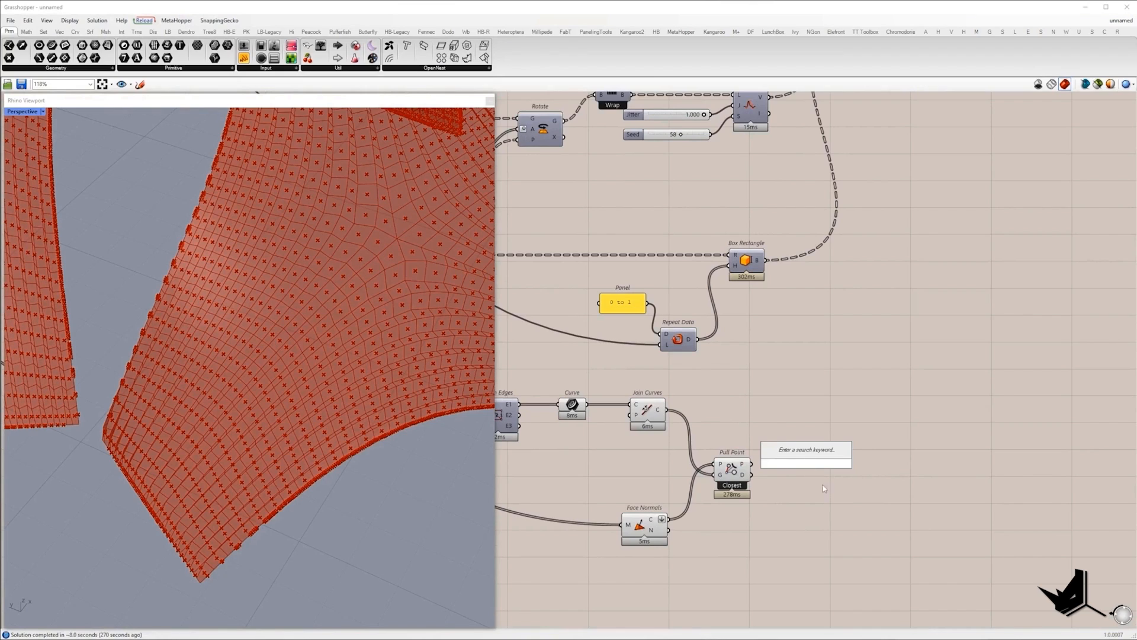
scroll(824, 488, "down", 2)
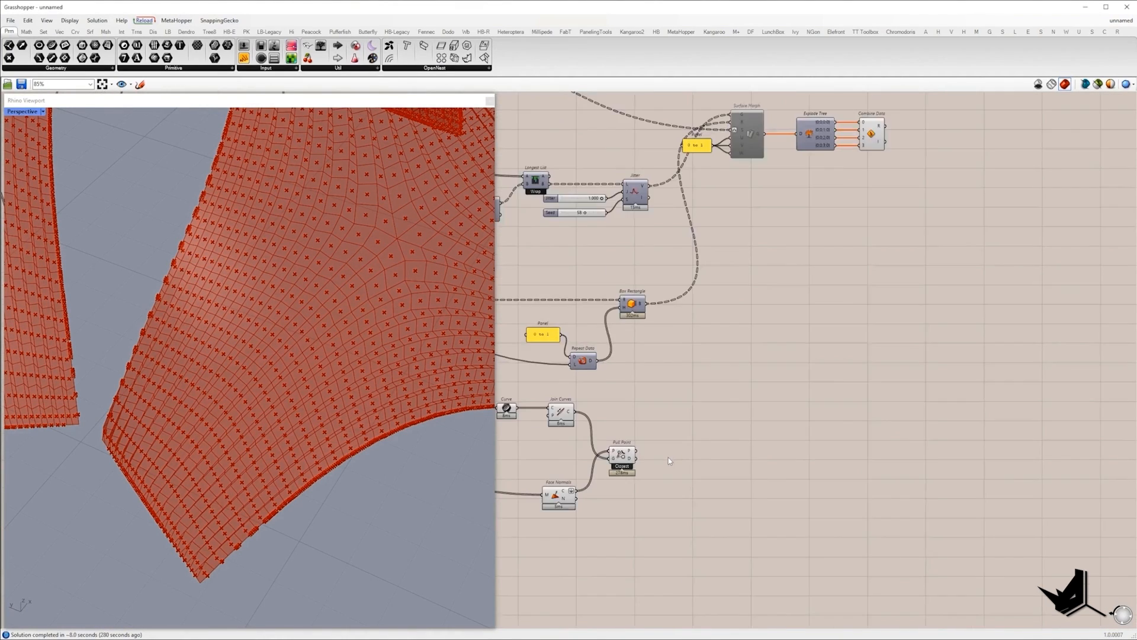
scroll(668, 458, "down", 1)
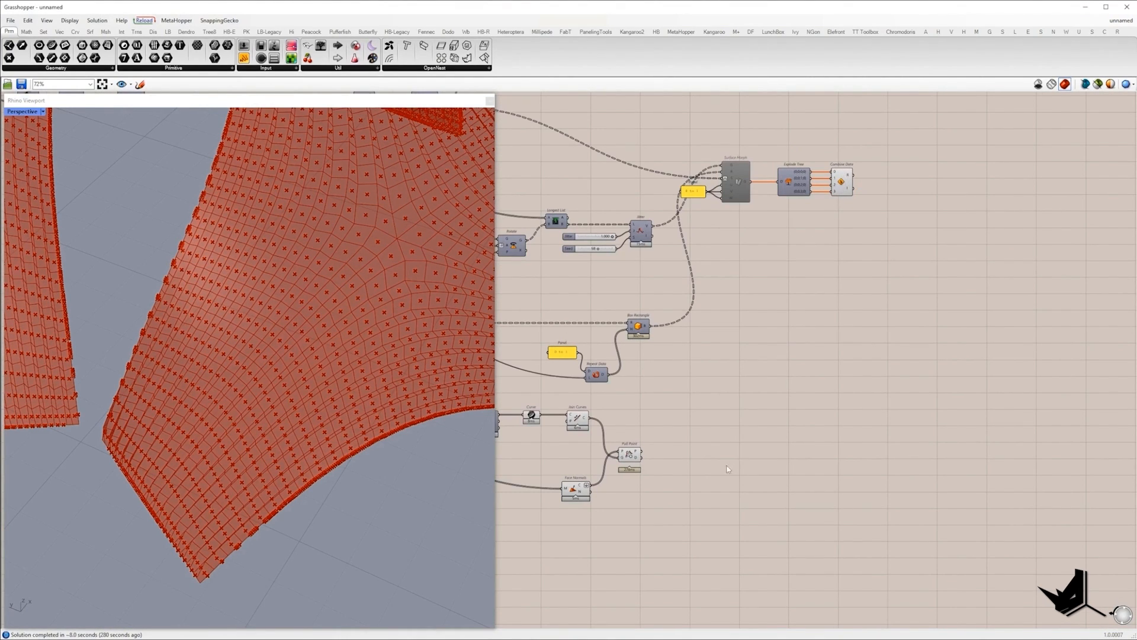
scroll(728, 469, "up", 3)
double_click(785, 440)
type("bound")
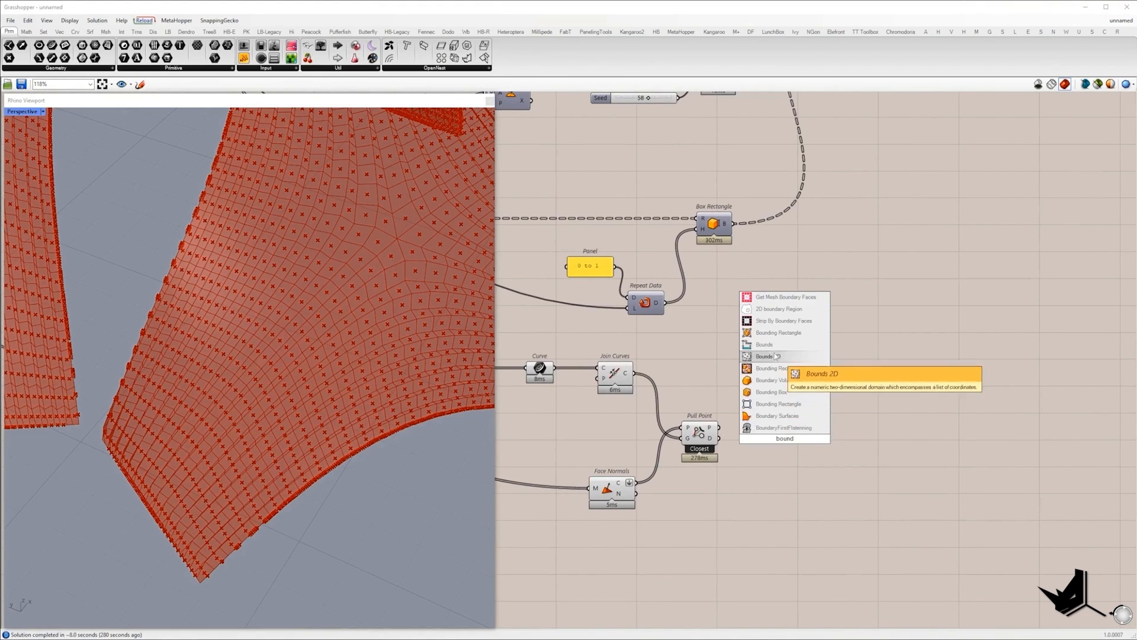
left_click(765, 320)
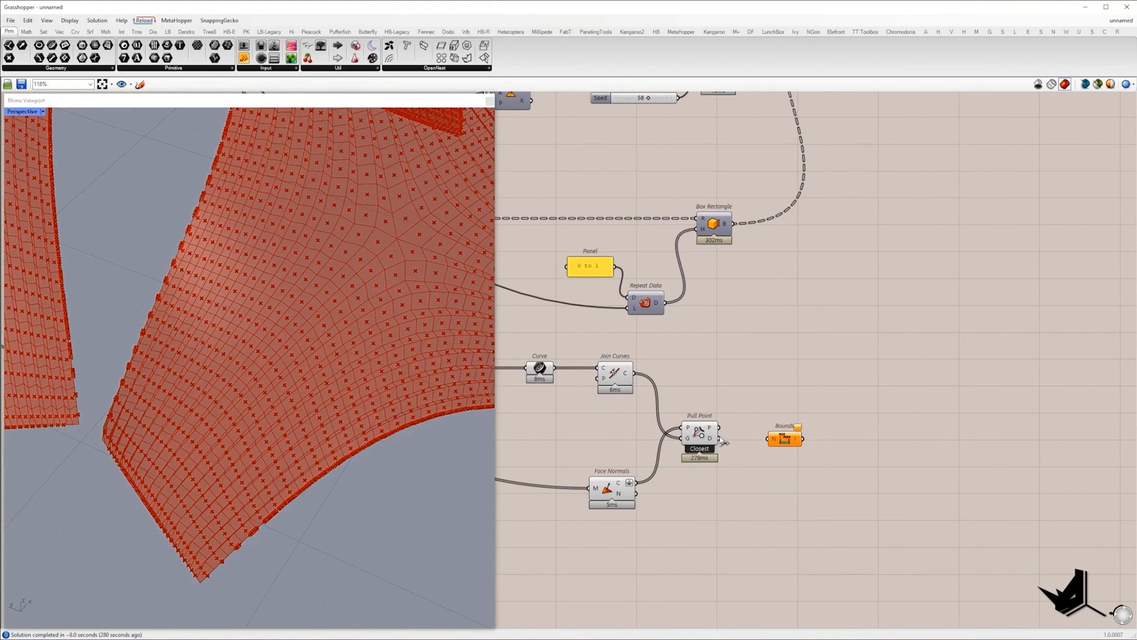
left_click(788, 439)
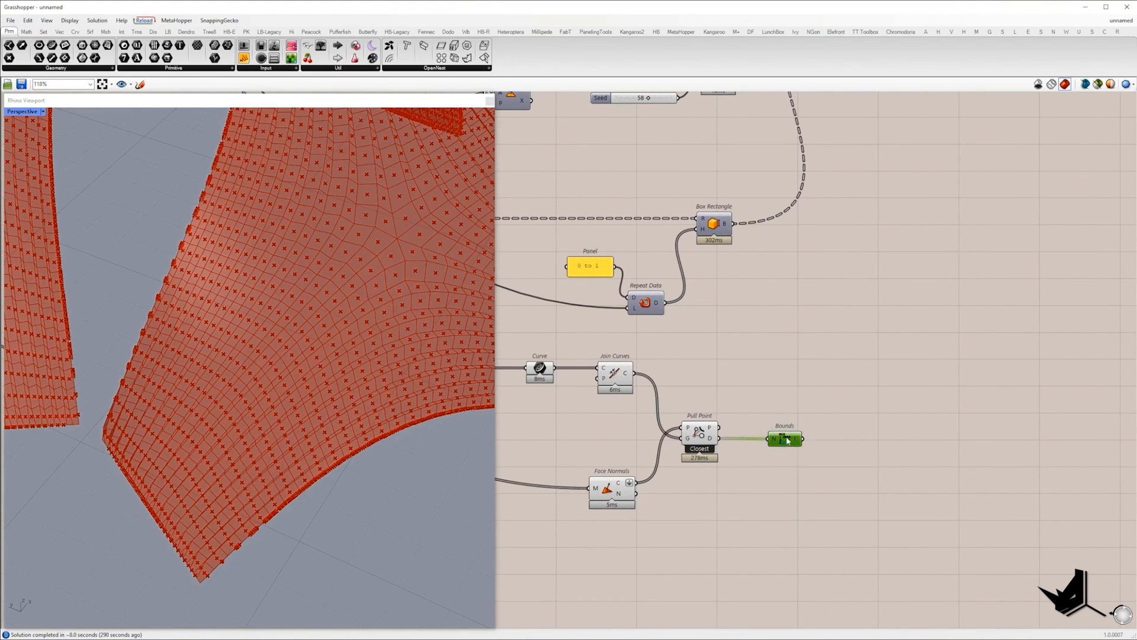
- Add a Deconstruct Domain component and feed it the domain from Bounds
double_click(861, 441)
type("d")
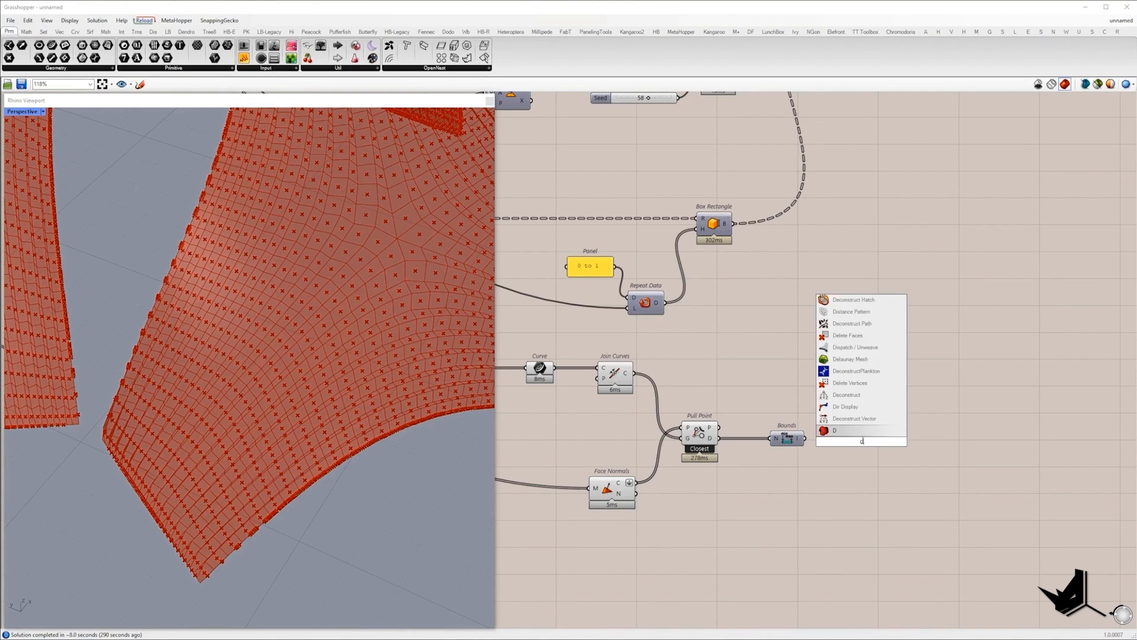
type("ec dom")
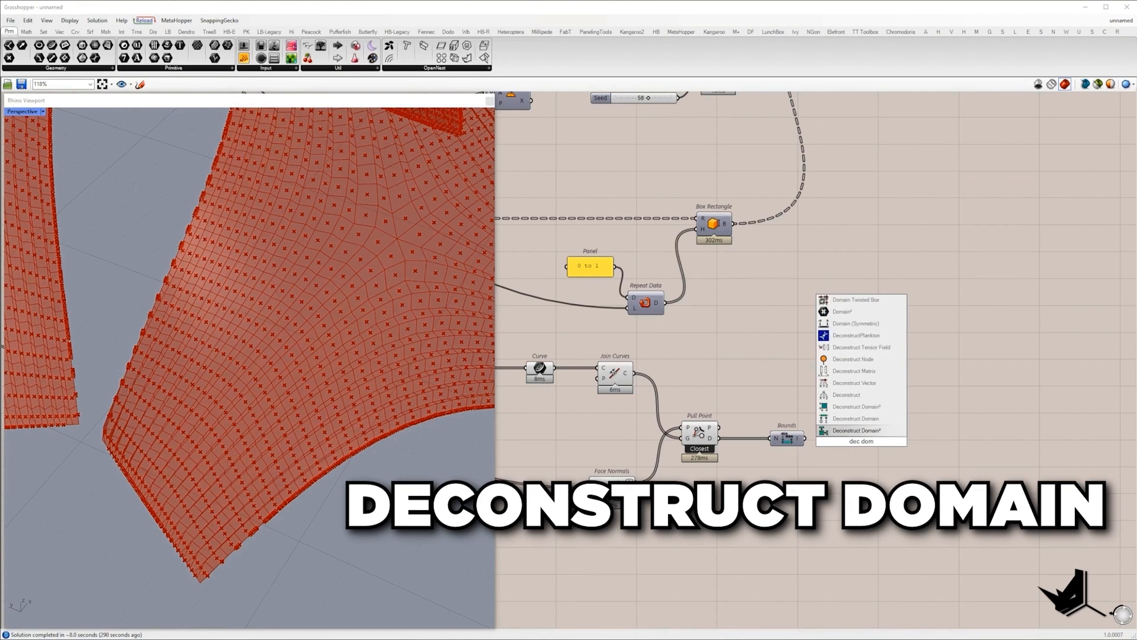
key("Return")
- Add a Gradient component beside Deconstruct Domain and apply the multicolour rainbow preset to it
right_click_drag(946, 382, 729, 368)
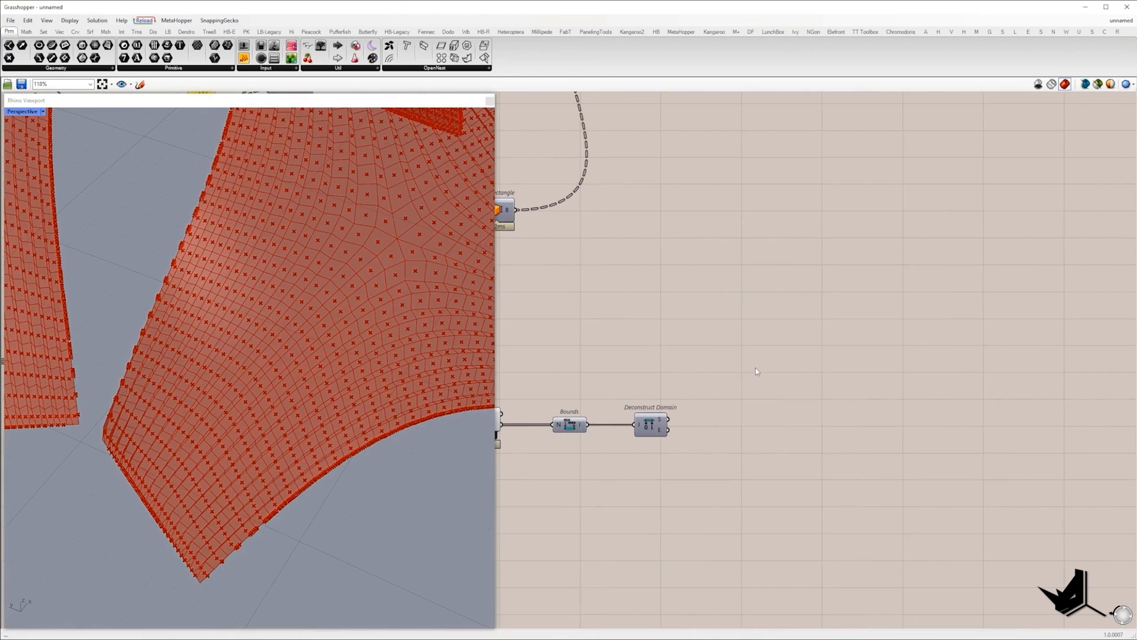
double_click(756, 371)
type("gradient")
key("Return")
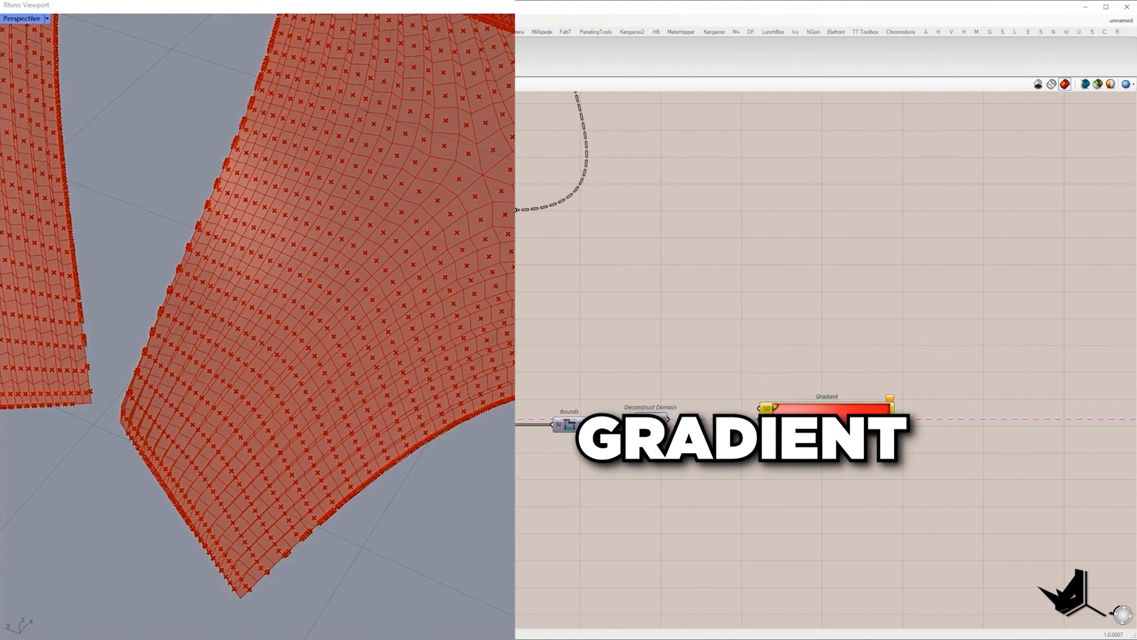
right_click(764, 437)
mouse_move(800, 489)
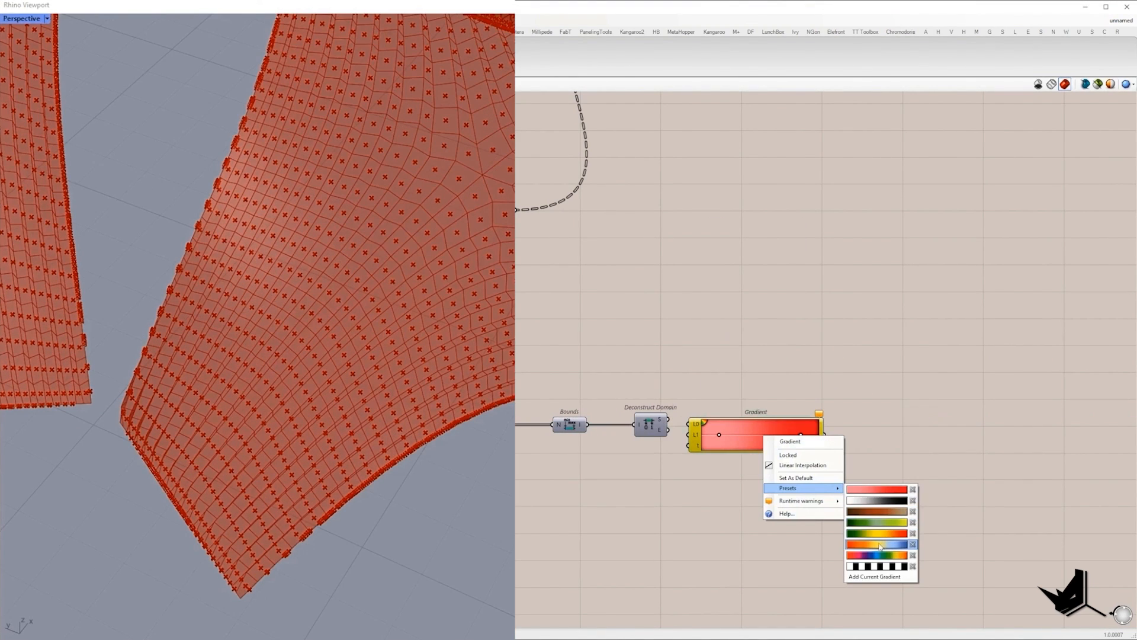
left_click(877, 555)
left_click_drag(770, 441, 802, 437)
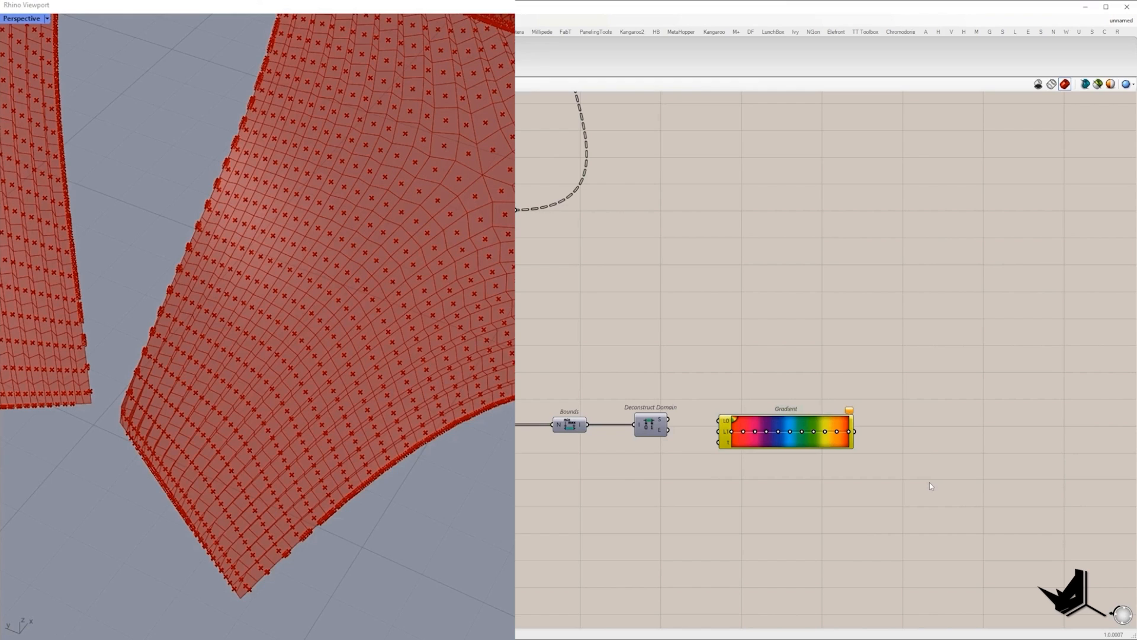
- Connect Deconstruct Domain's S and E outputs to the Gradient's L0 and L1 inputs, and Pull Point's D distances to its t input
scroll(764, 412, "up", 3)
scroll(756, 407, "down", 1)
left_click_drag(707, 377, 989, 523)
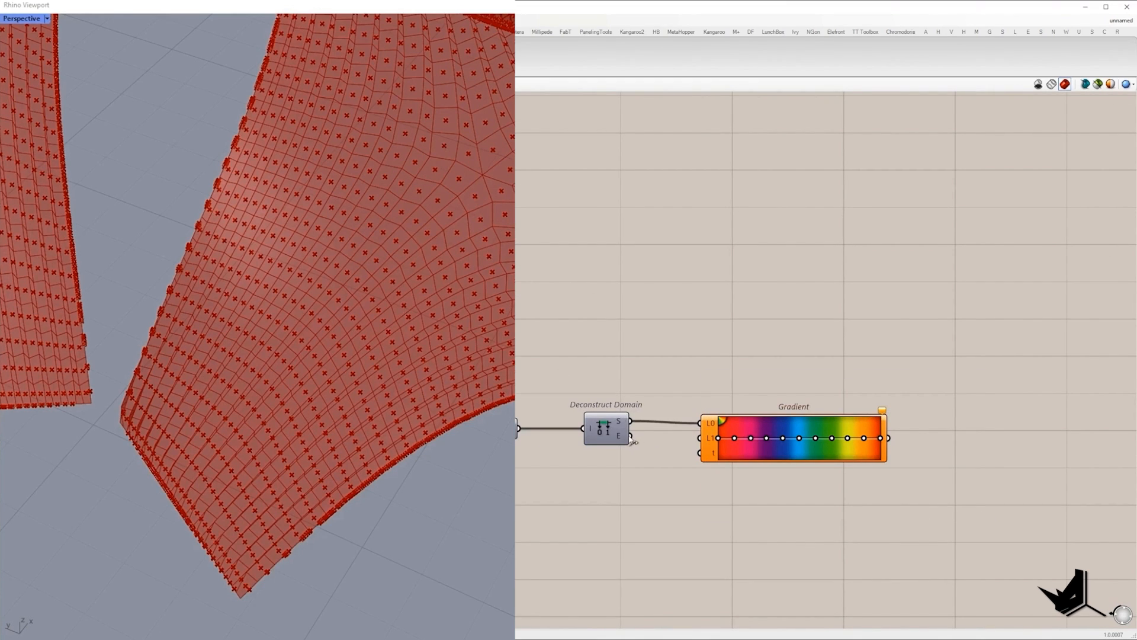
scroll(708, 448, "down", 2)
left_click_drag(590, 394, 901, 481)
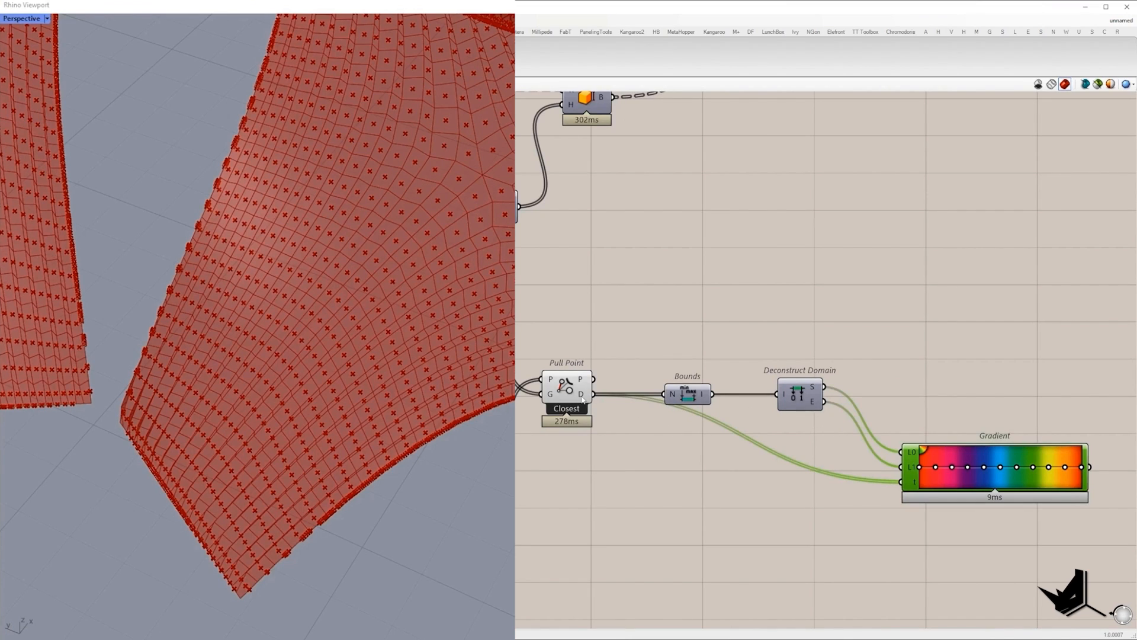
- Add a Custom Preview component, connecting Combine Data's R output to its G input and the Gradient output to its M input
scroll(582, 400, "down", 2)
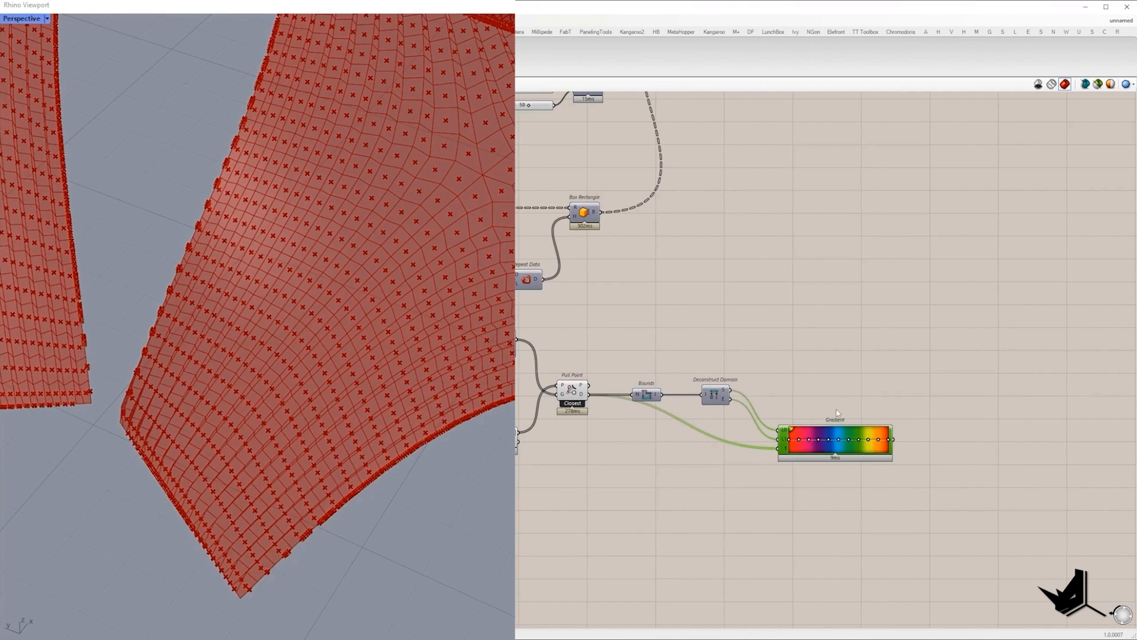
right_click_drag(1031, 330, 837, 426)
double_click(846, 379)
type("custom preview")
left_click(853, 287)
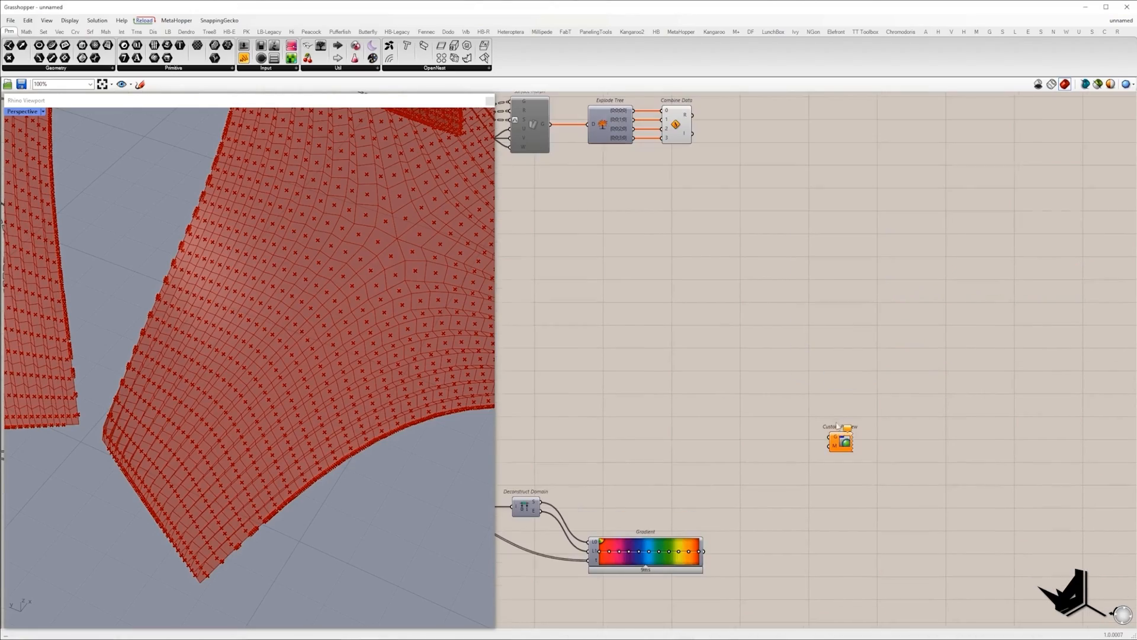
left_click_drag(828, 459, 692, 115)
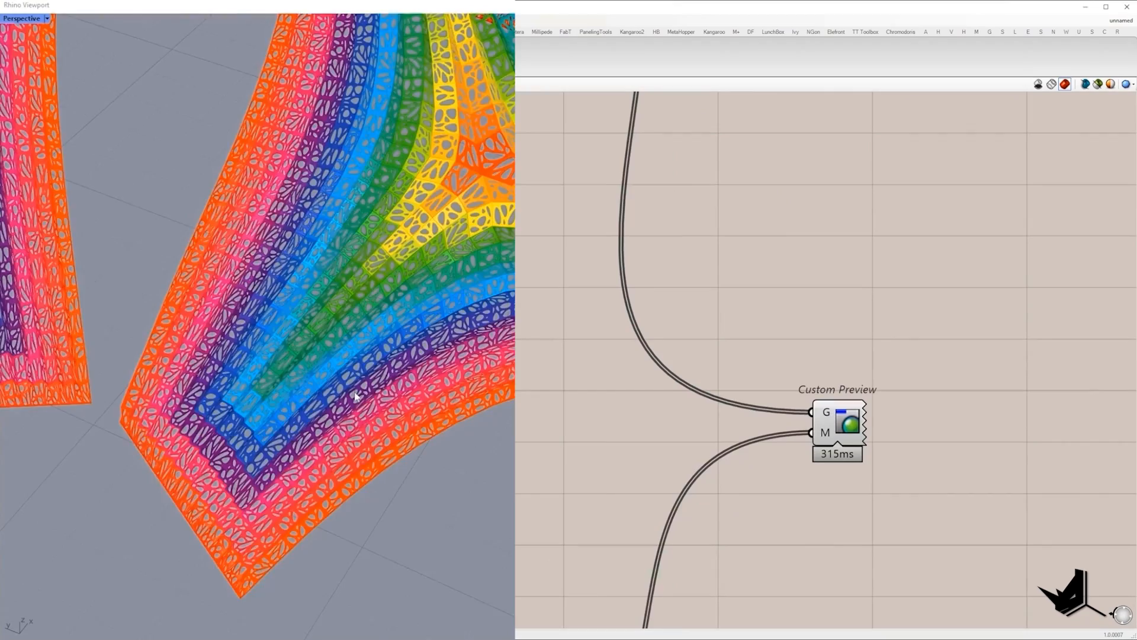
- Inspect the gradient colouring of the perforated tiles across the shell, overall and close up
right_click_drag(321, 288, 399, 336)
scroll(349, 314, "up", 5)
scroll(397, 415, "up", 10)
scroll(397, 379, "down", 10)
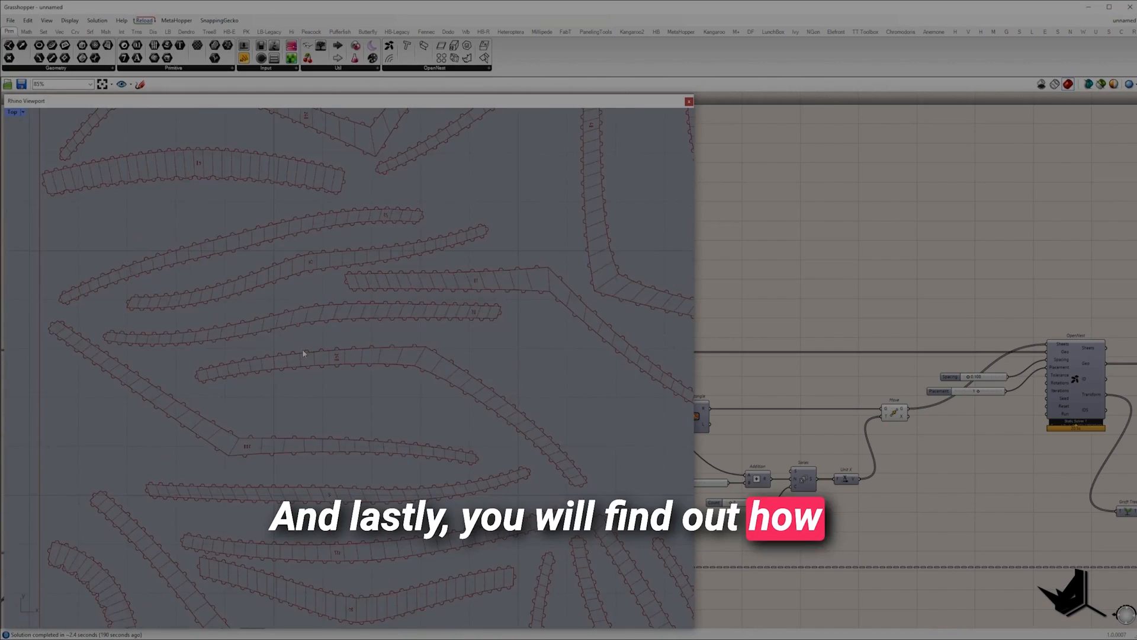
- Examine the nested unrolled strips in the Top view, including their flaps and number labels
scroll(519, 389, "up", 10)
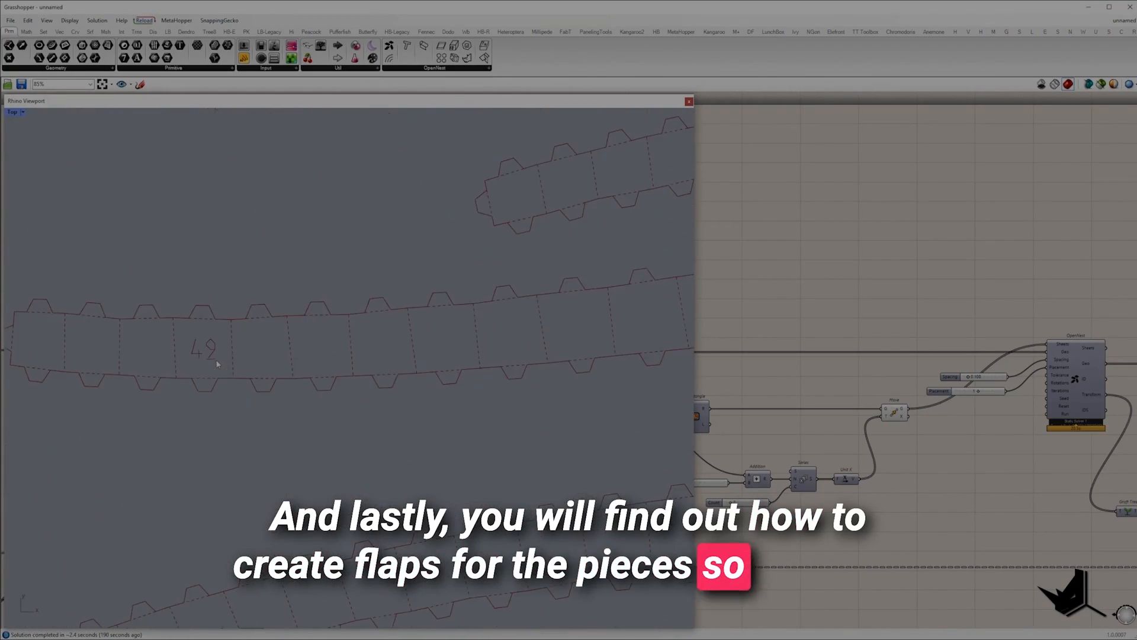
scroll(483, 397, "down", 10)
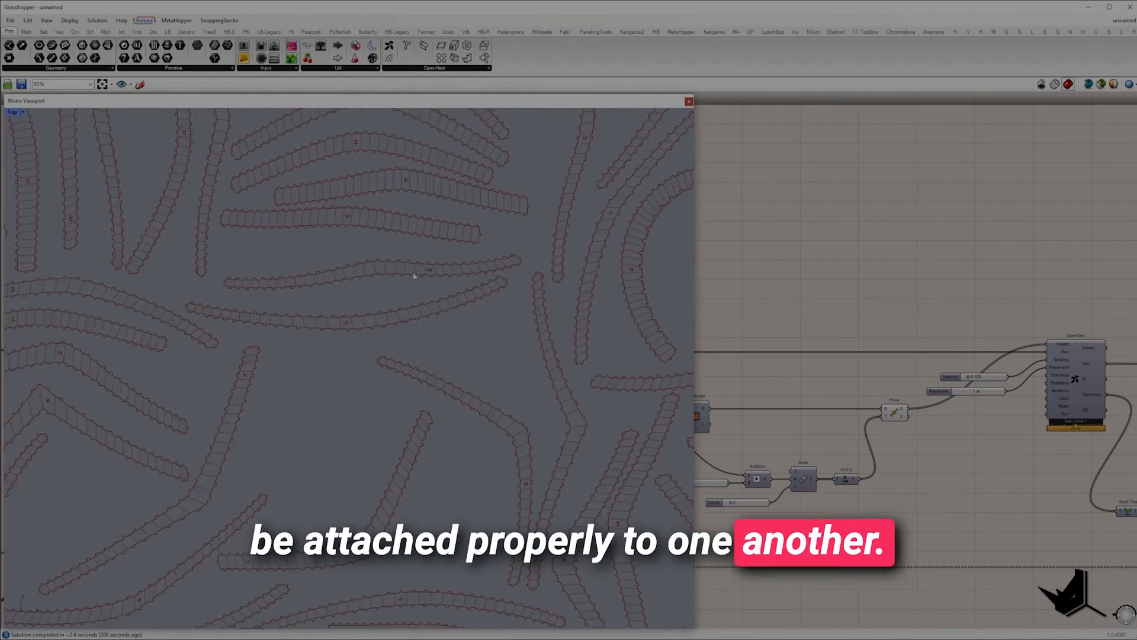
scroll(309, 375, "up", 5)
scroll(310, 376, "down", 8)
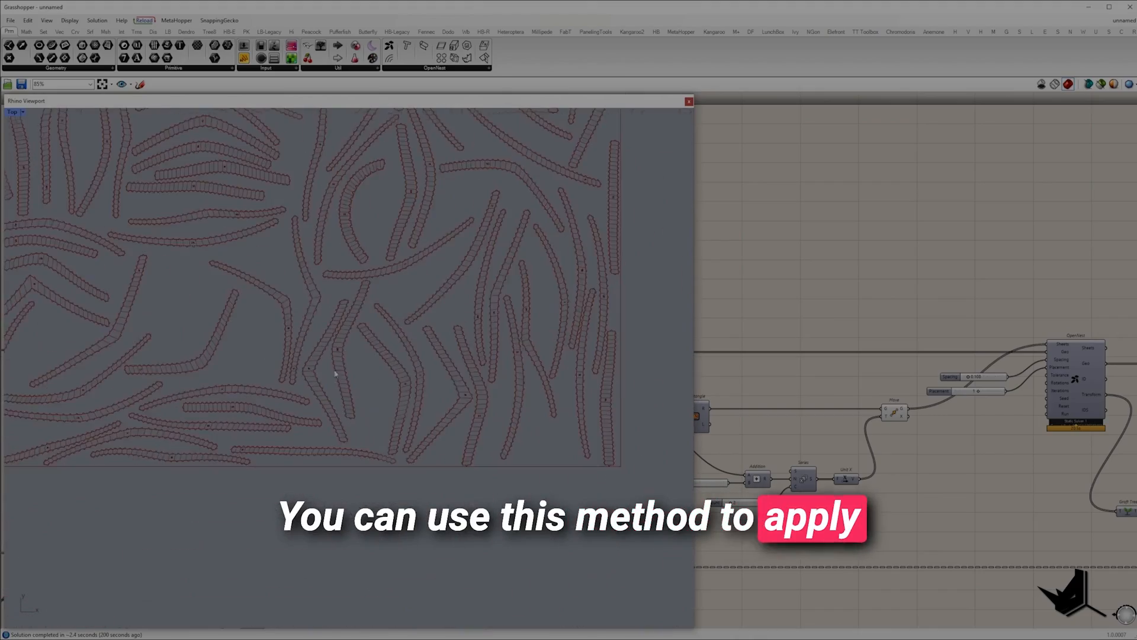